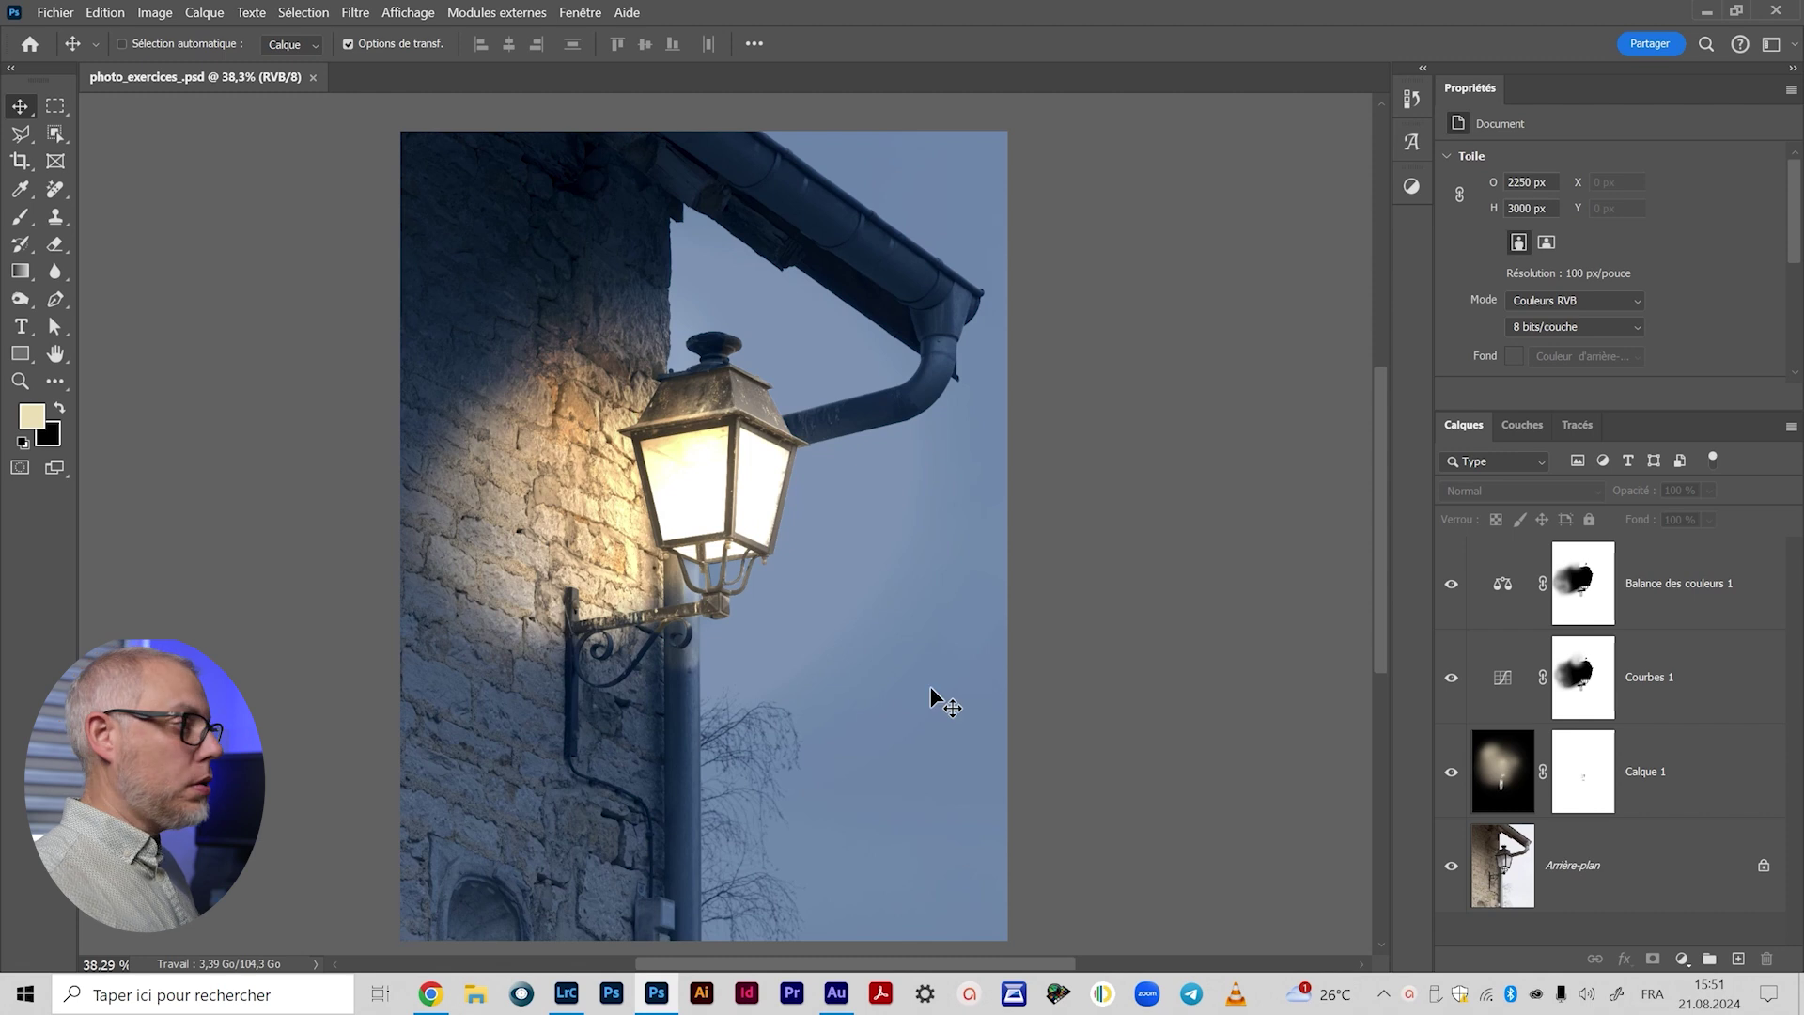
Step: Compare the finished lantern image with and without the Balance des couleurs 1, Courbes 1 and Calque 1 layers
{"action": "left_click_drag", "start_coordinate": [1455, 584], "coordinate": [1454, 677]}
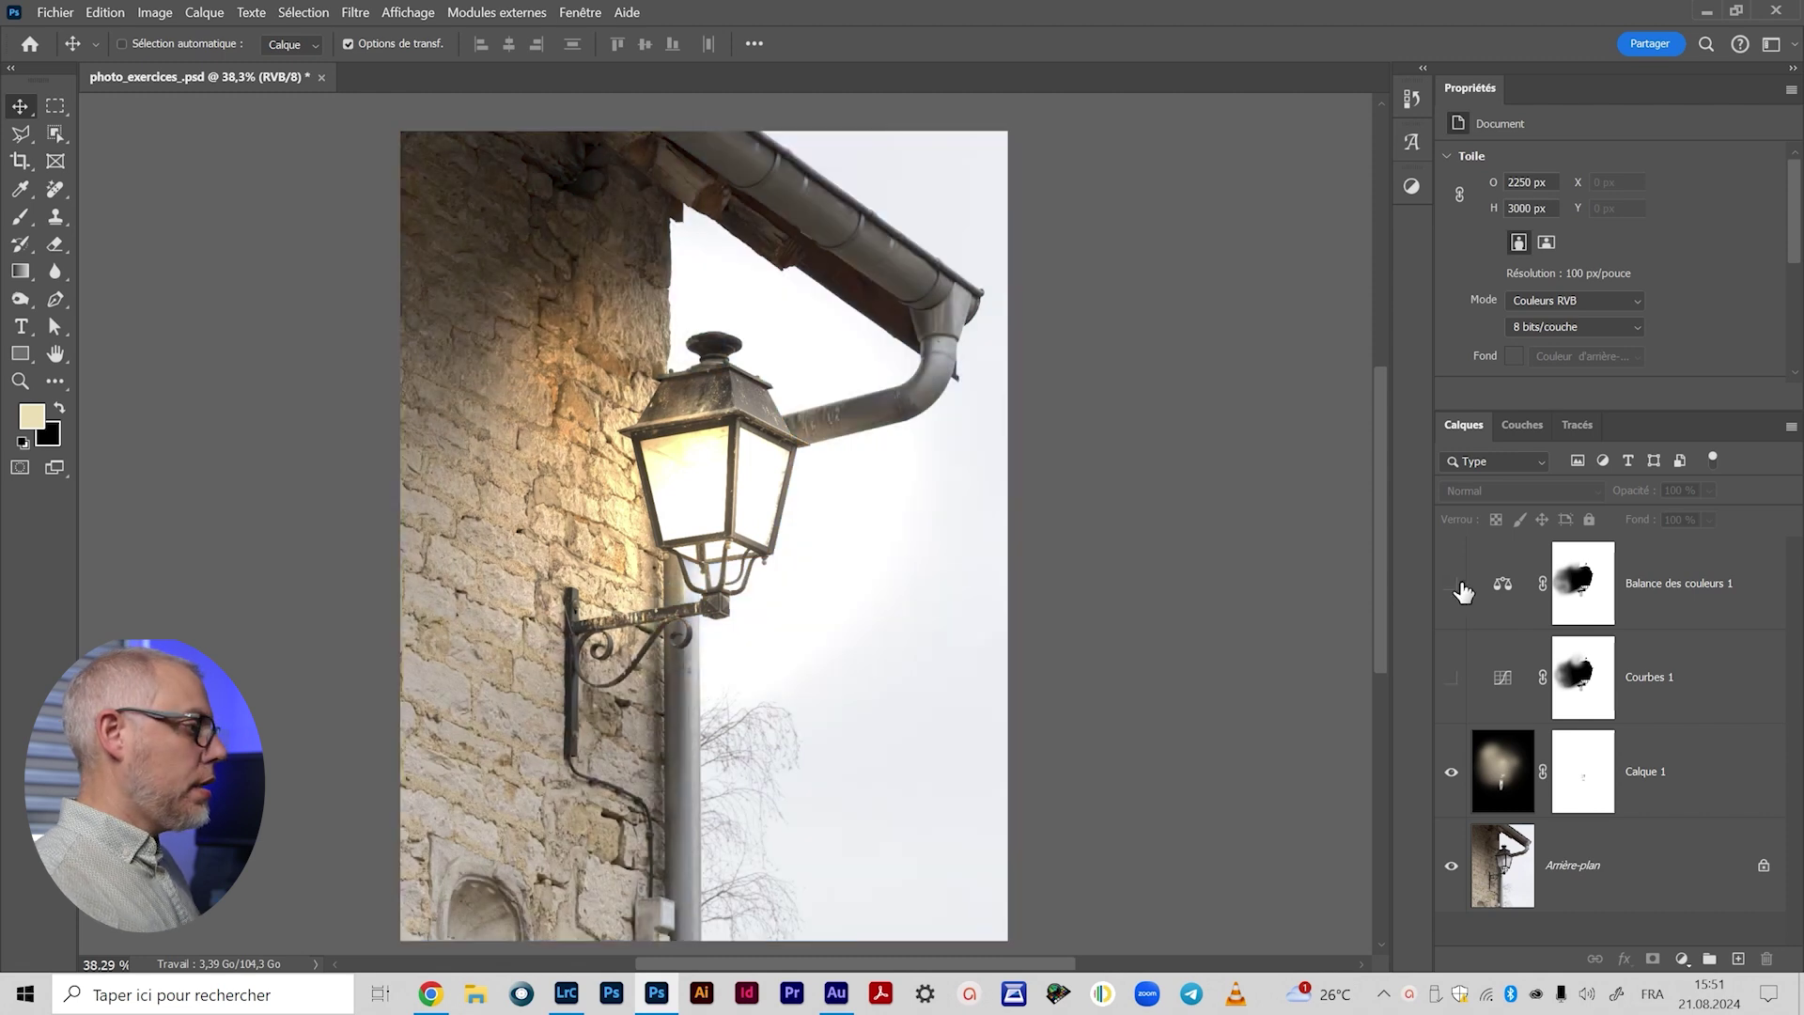
{"action": "left_click_drag", "start_coordinate": [1455, 584], "coordinate": [1456, 675]}
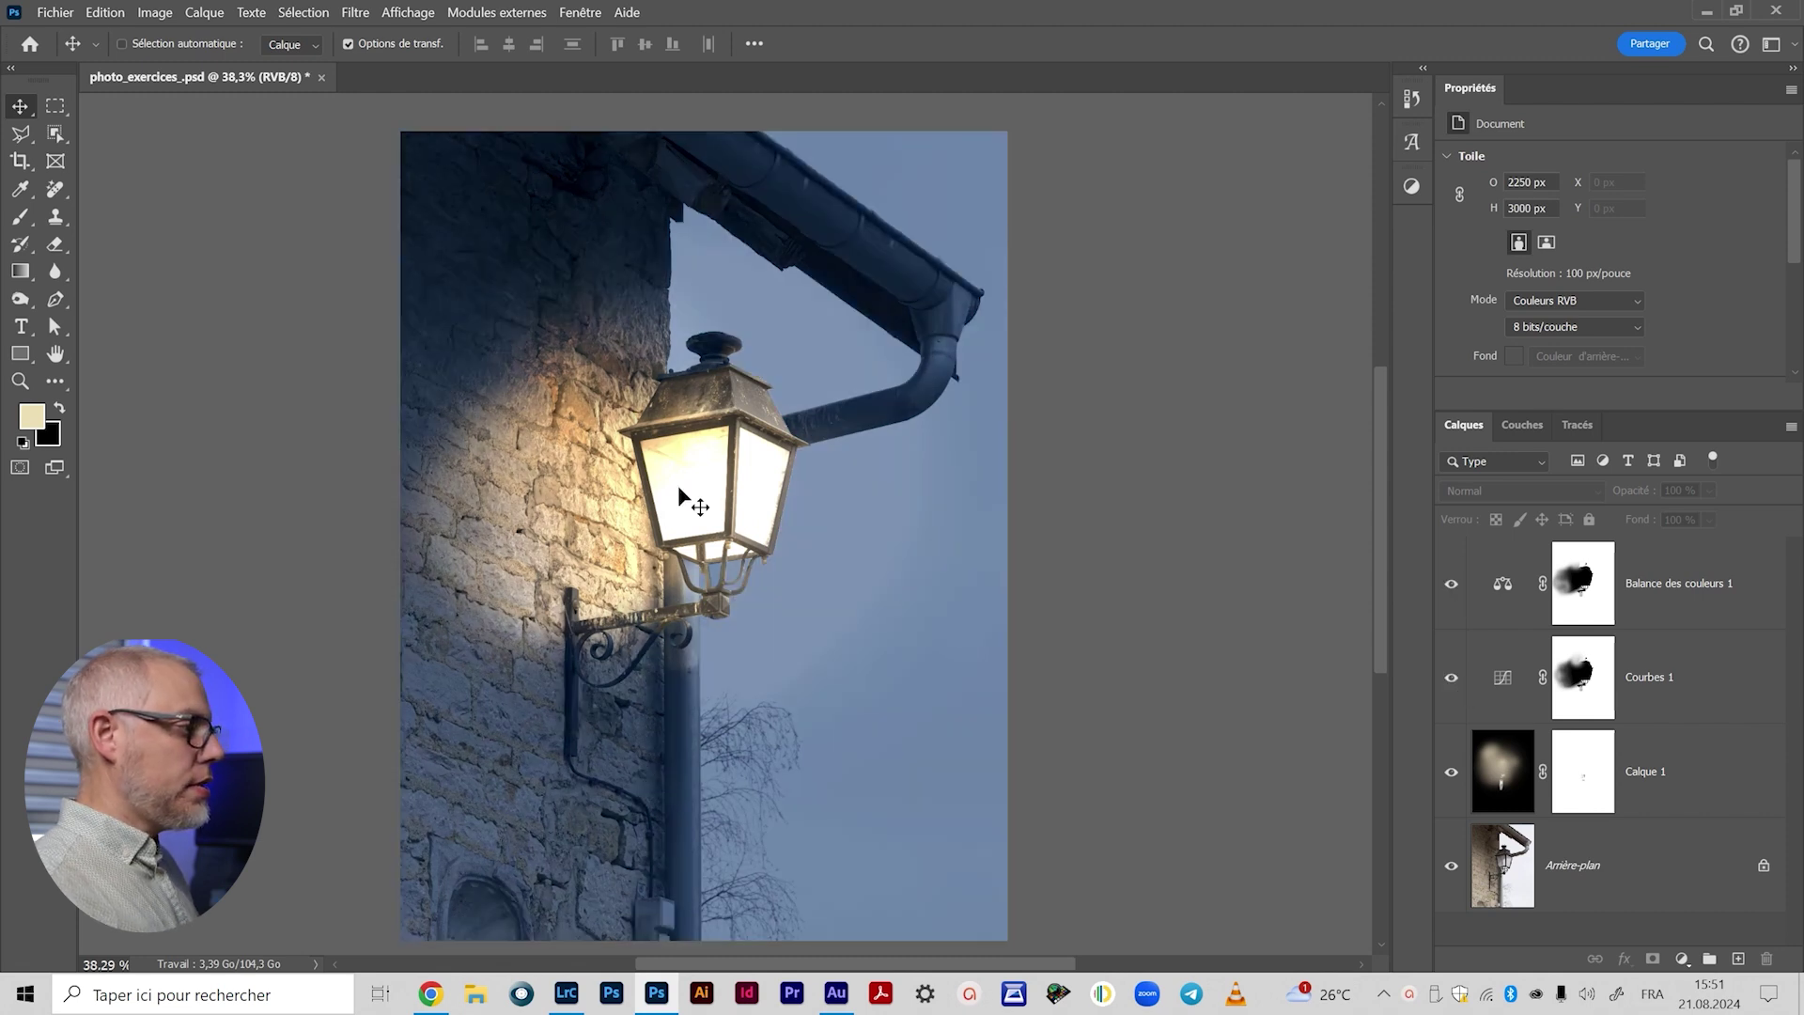
{"action": "left_click", "coordinate": [1506, 786]}
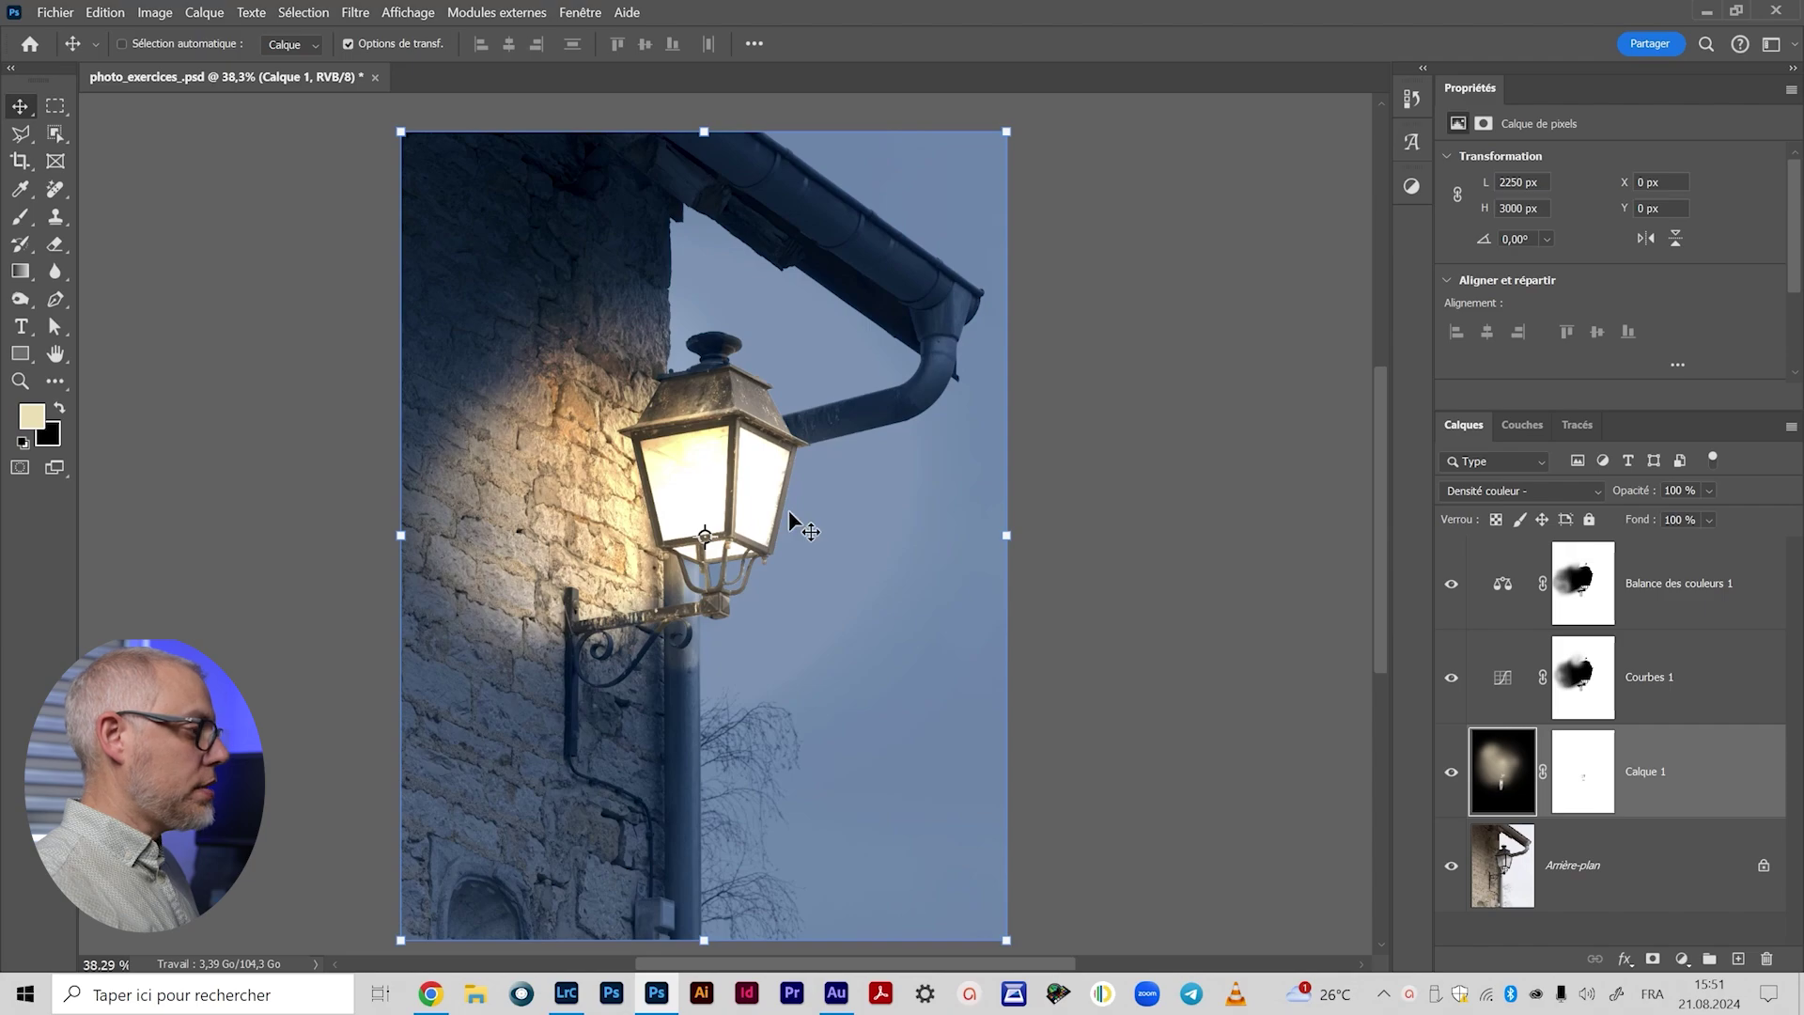
{"action": "left_click", "coordinate": [1451, 773]}
{"action": "left_click", "coordinate": [1451, 775]}
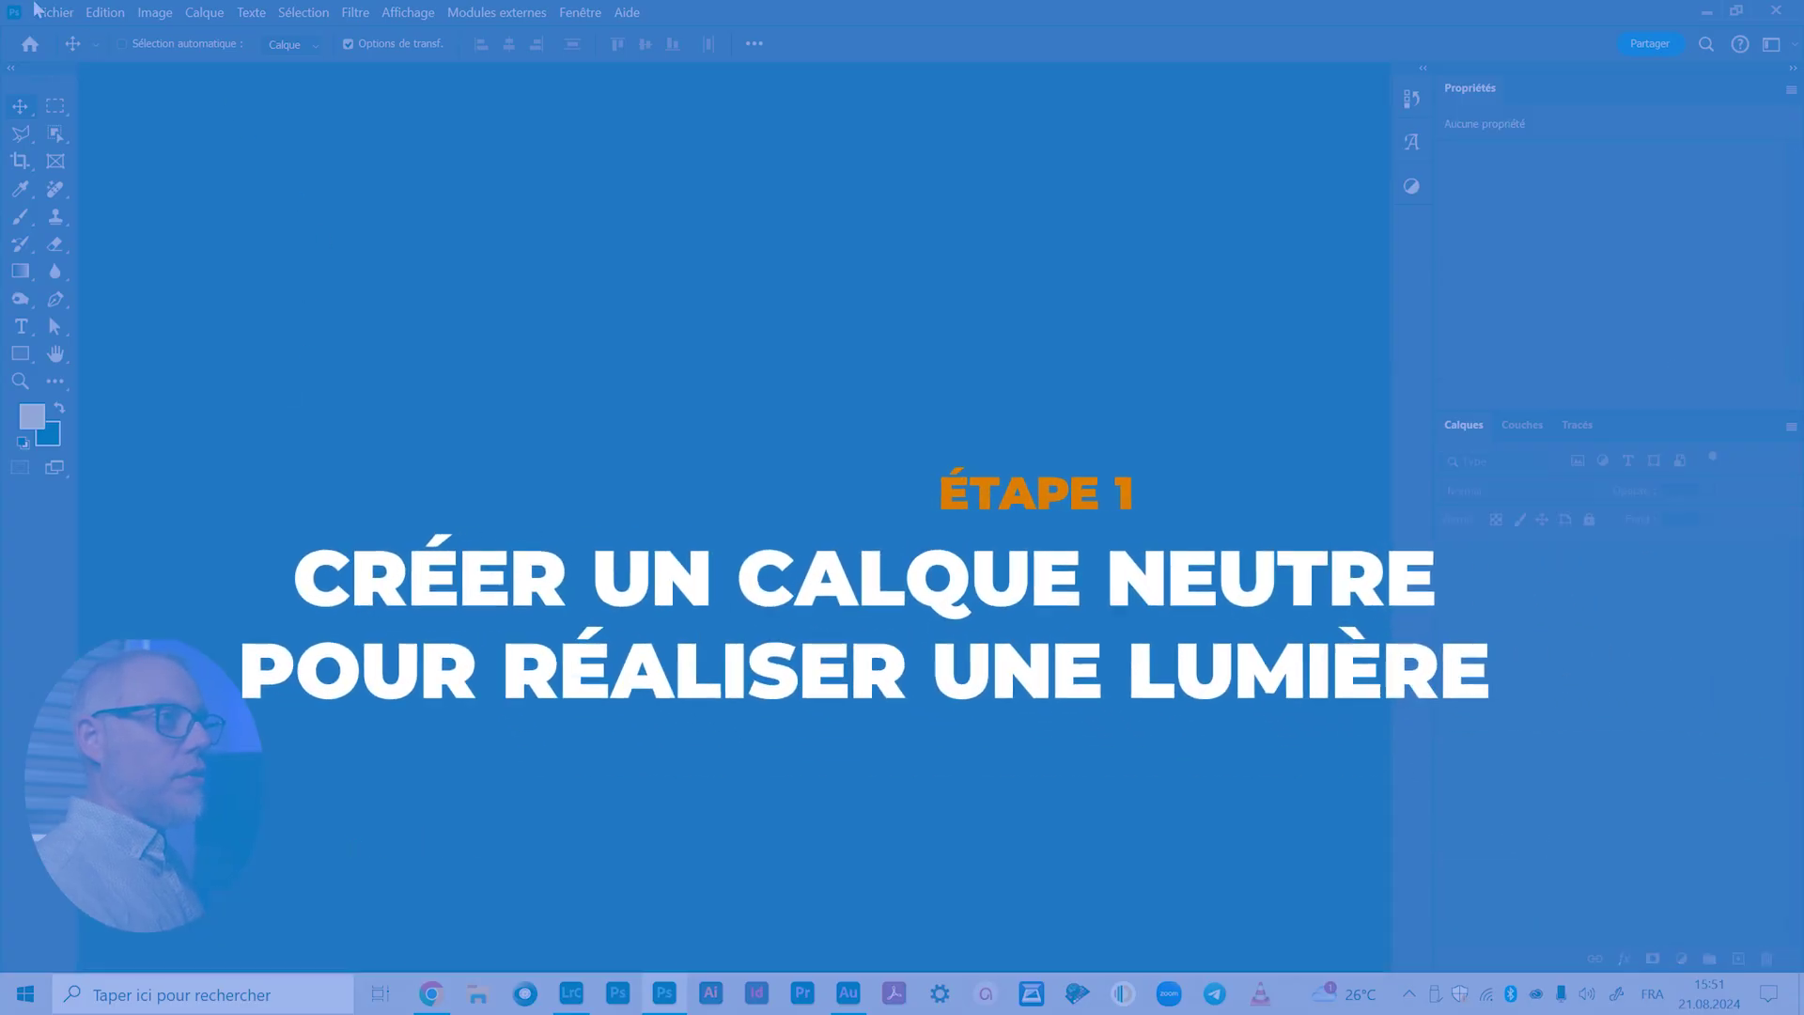
Step: Open the image file photo_exercices_.png from the image folder
{"action": "left_click", "coordinate": [54, 12]}
{"action": "left_click", "coordinate": [85, 55]}
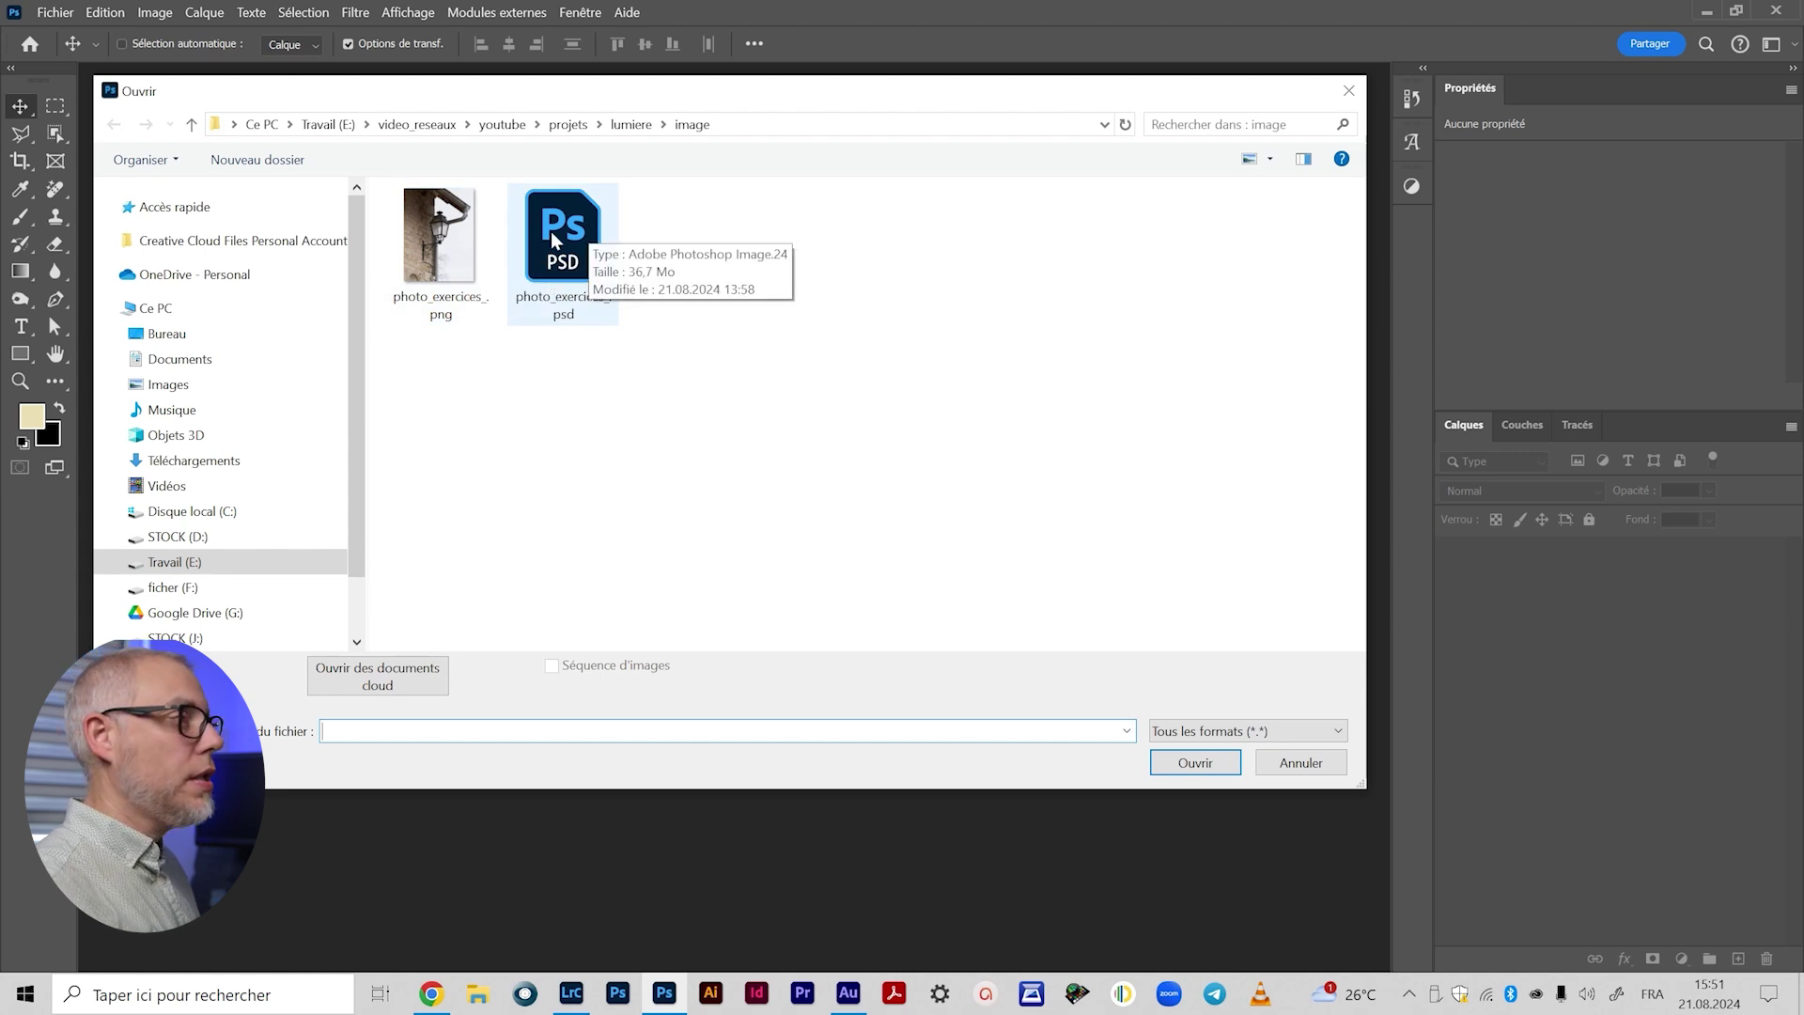
{"action": "double_click", "coordinate": [436, 247]}
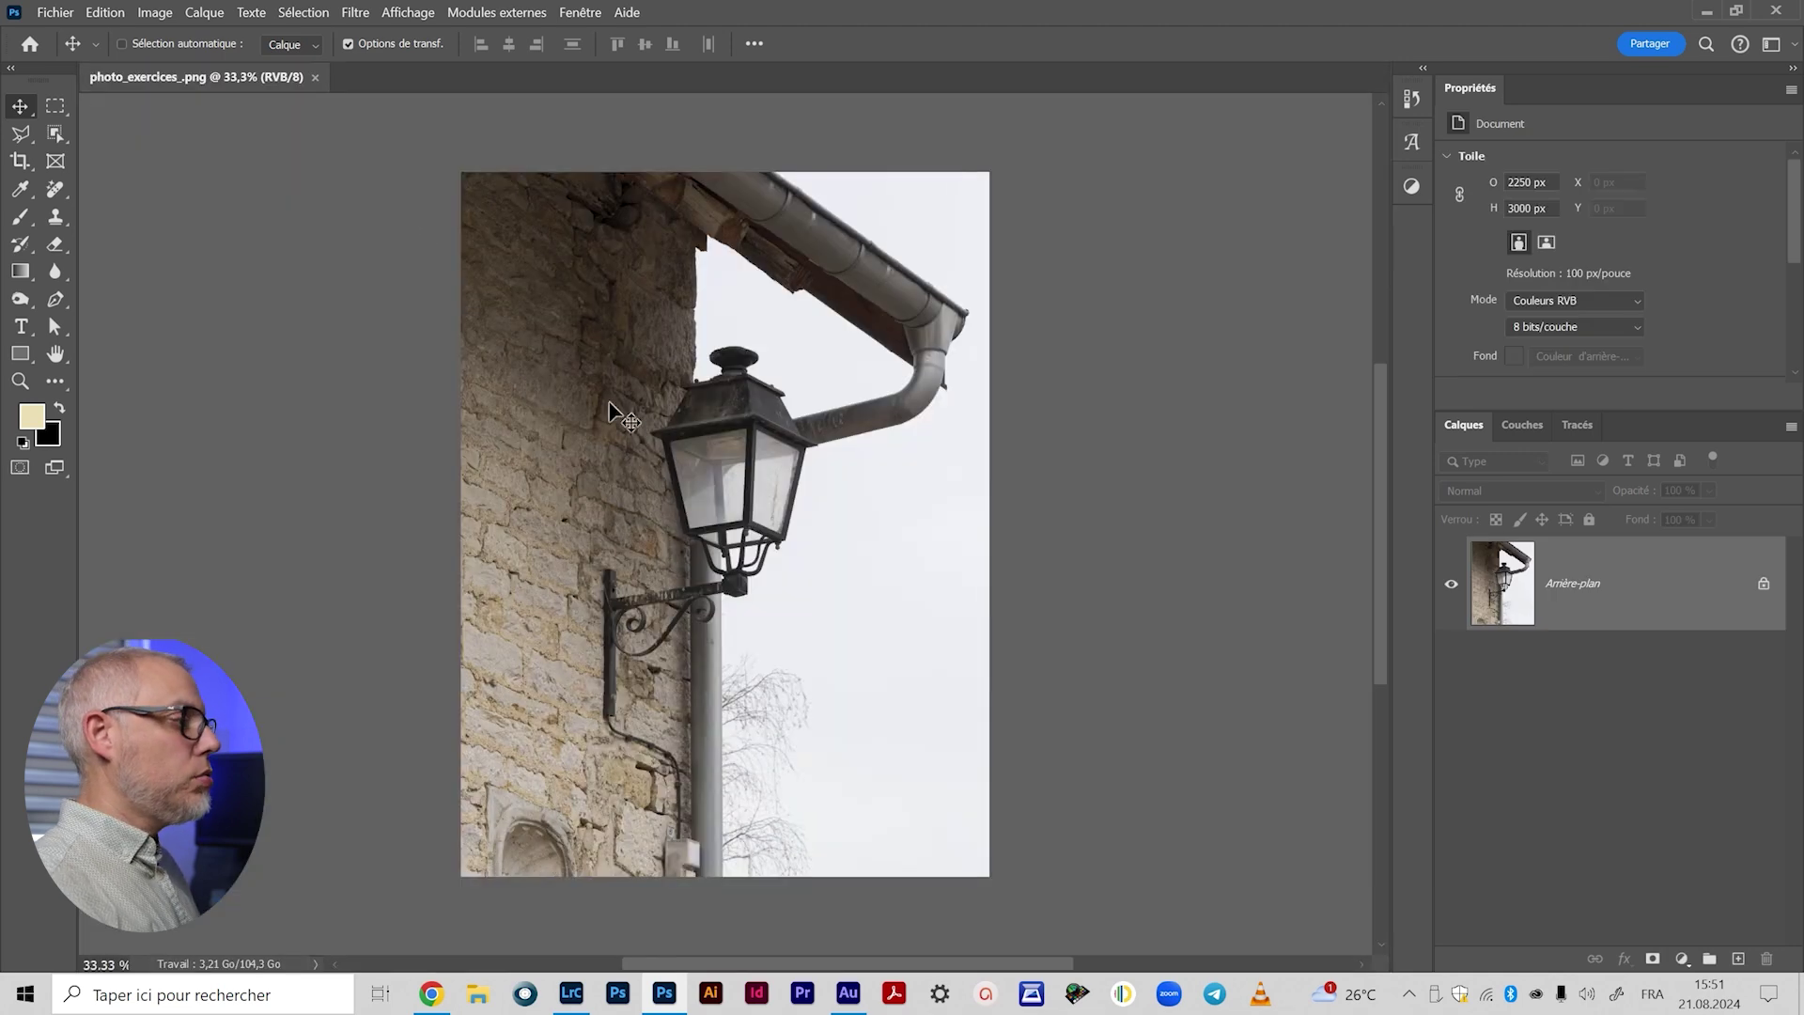
{"action": "key", "text": "z"}
{"action": "left_click_drag", "start_coordinate": [742, 496], "coordinate": [773, 526]}
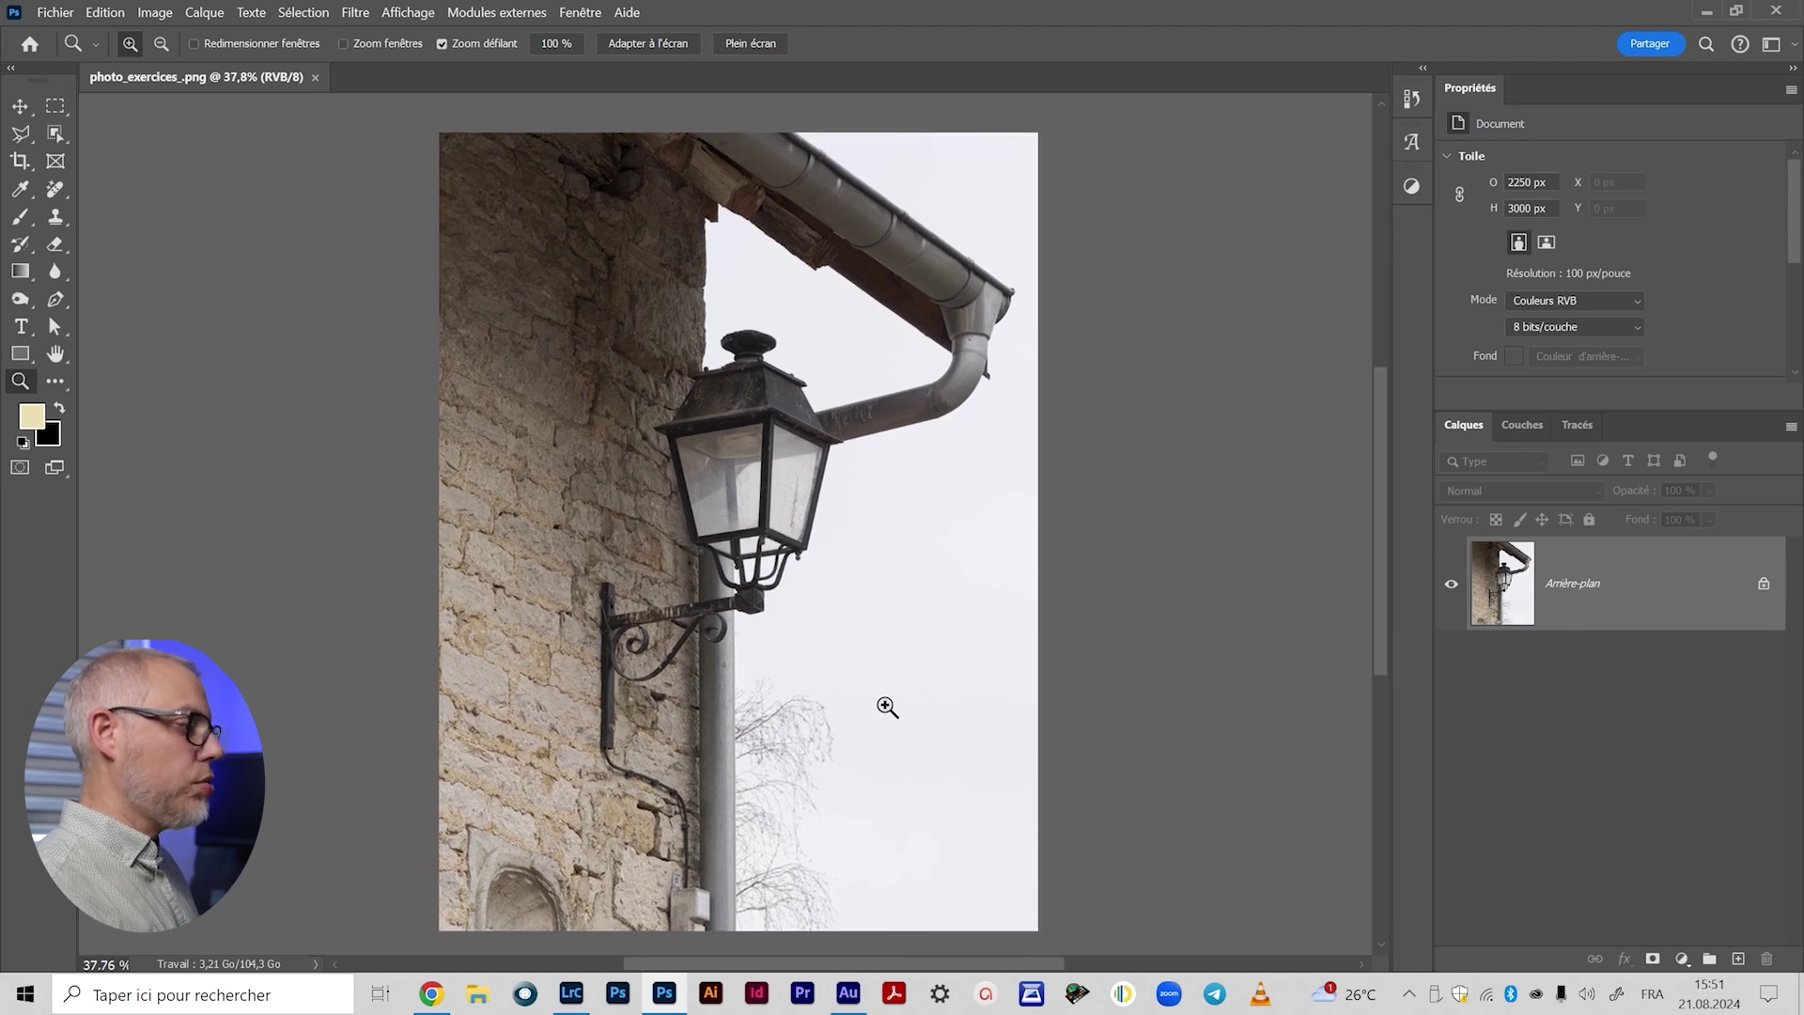
{"action": "key", "text": "v"}
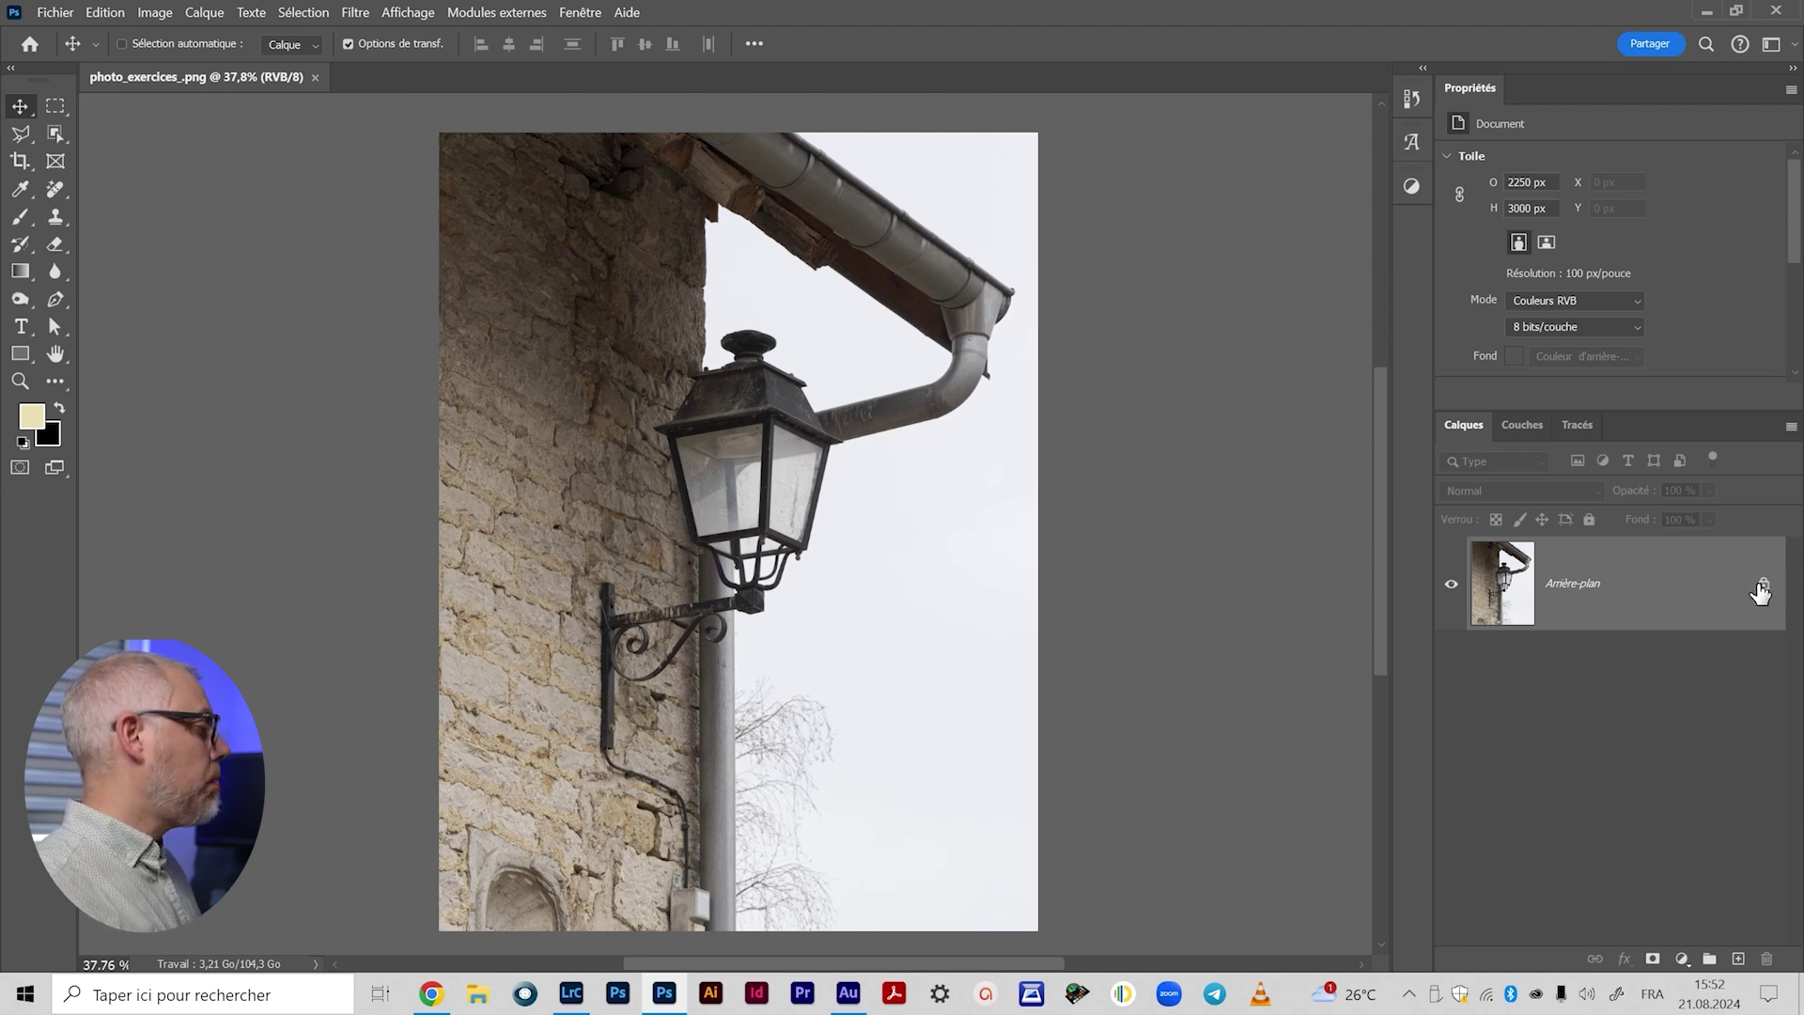
Step: Unlock the background photo as a normal layer and rename it Lampadair
{"action": "left_click", "coordinate": [1759, 585]}
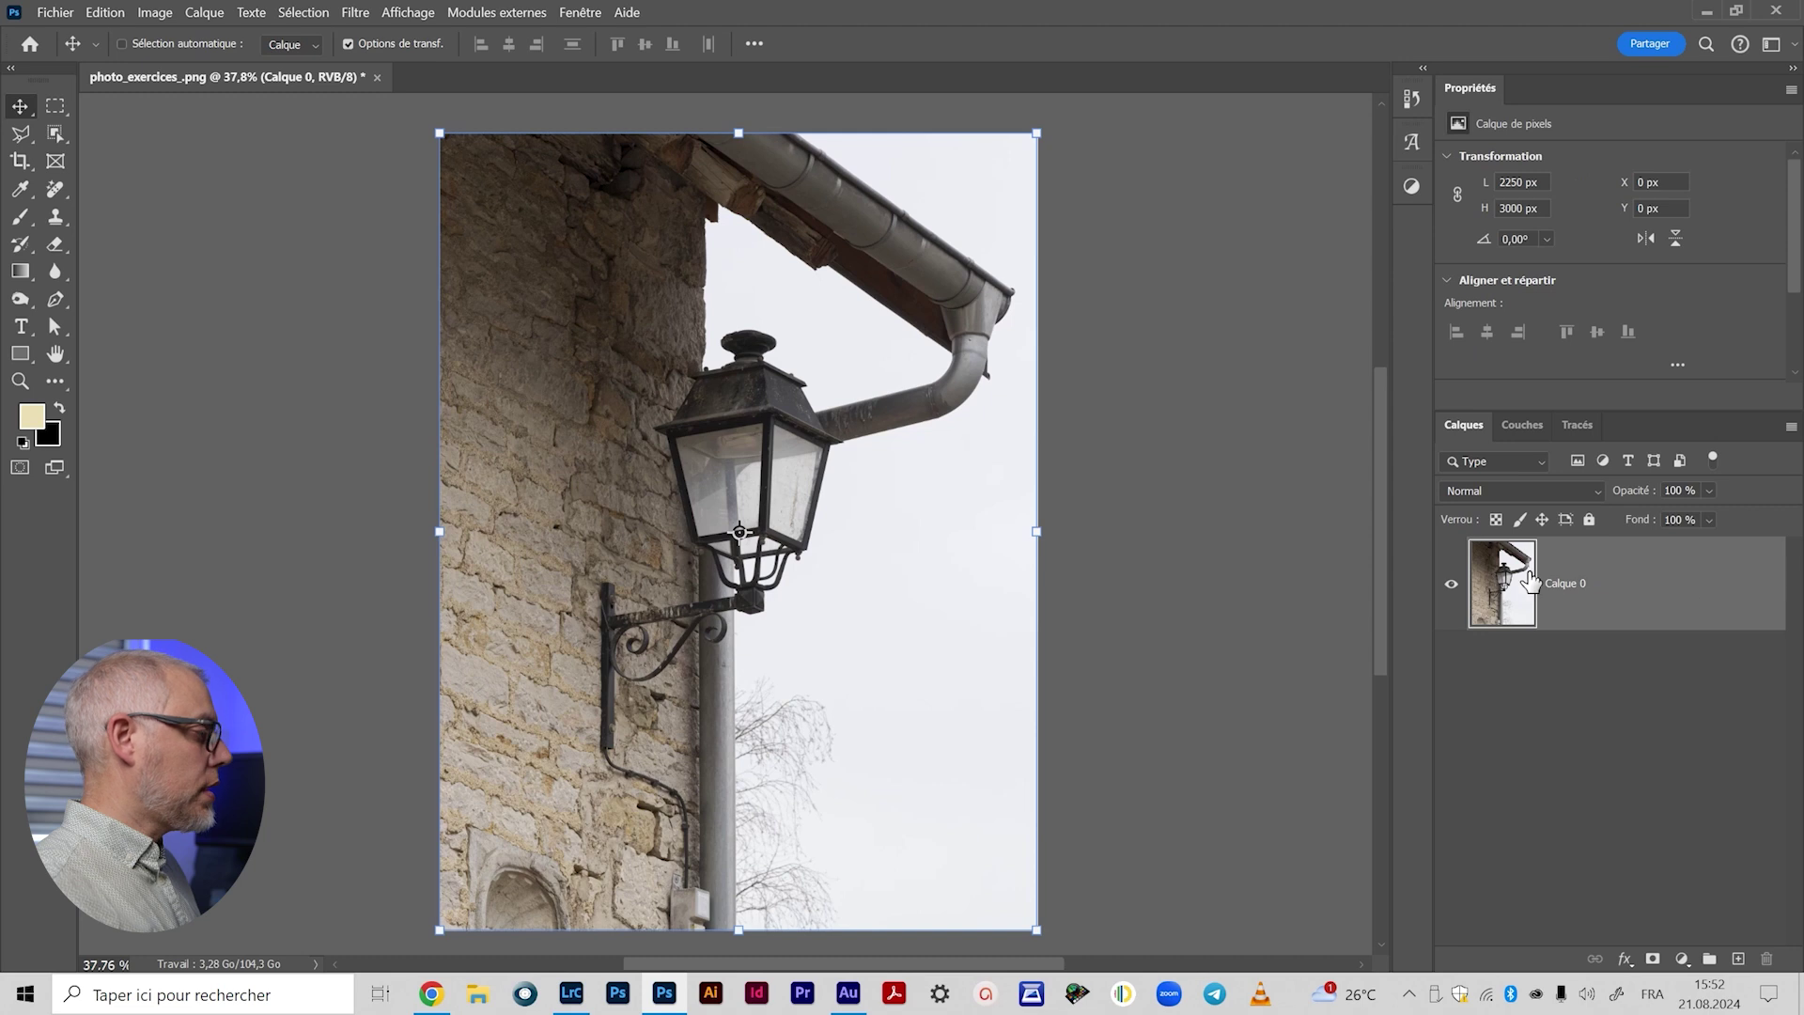
{"action": "double_click", "coordinate": [1579, 584]}
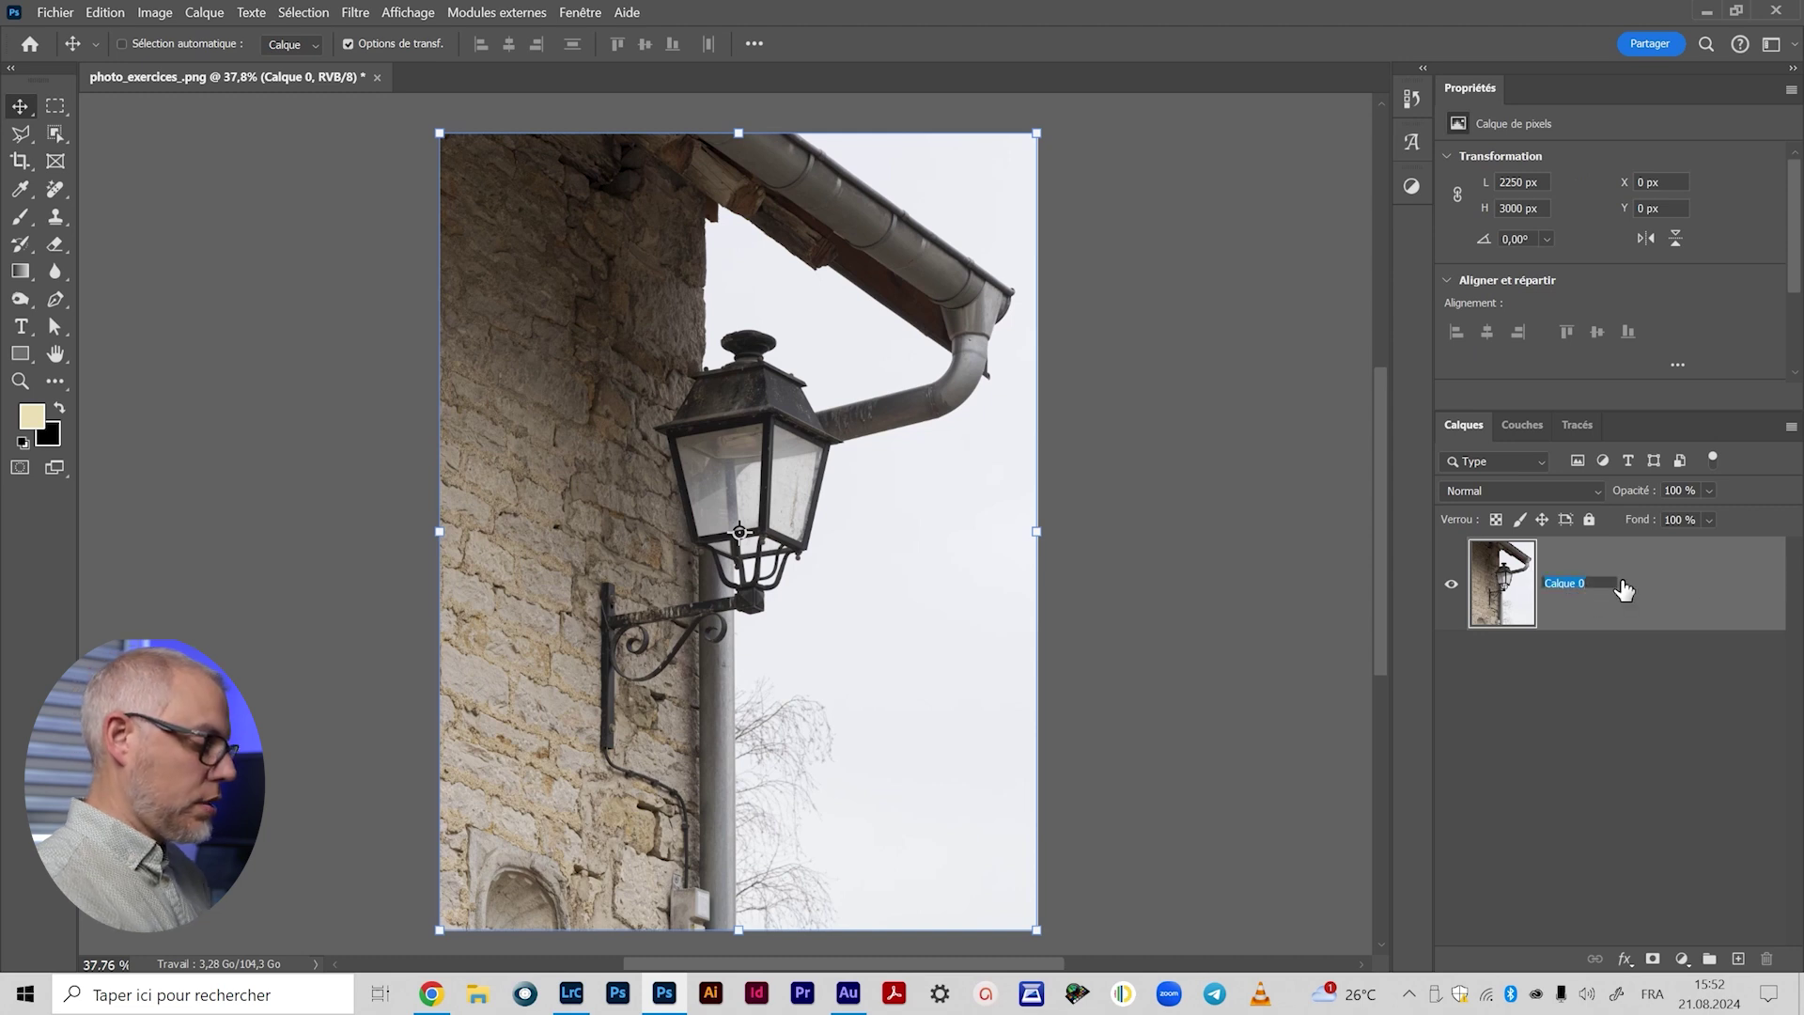
{"action": "type", "text": "Lampadai"}
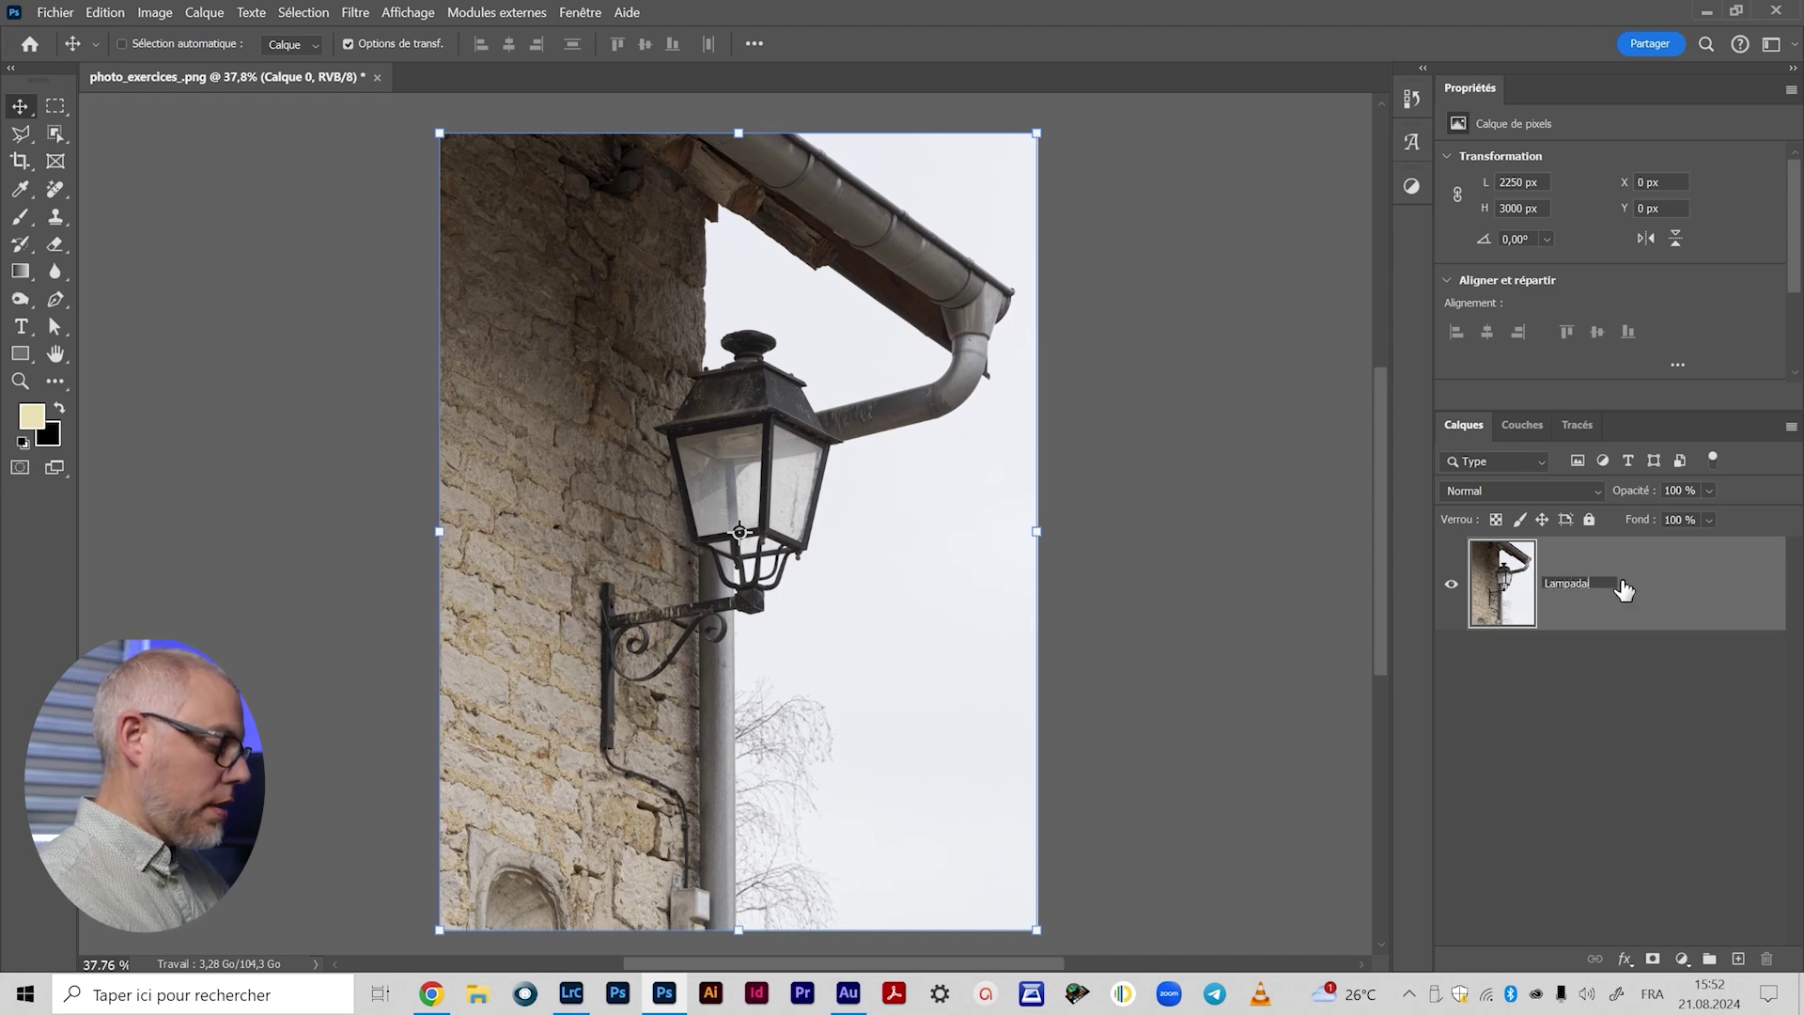
{"action": "type", "text": "r"}
{"action": "key", "text": "Return"}
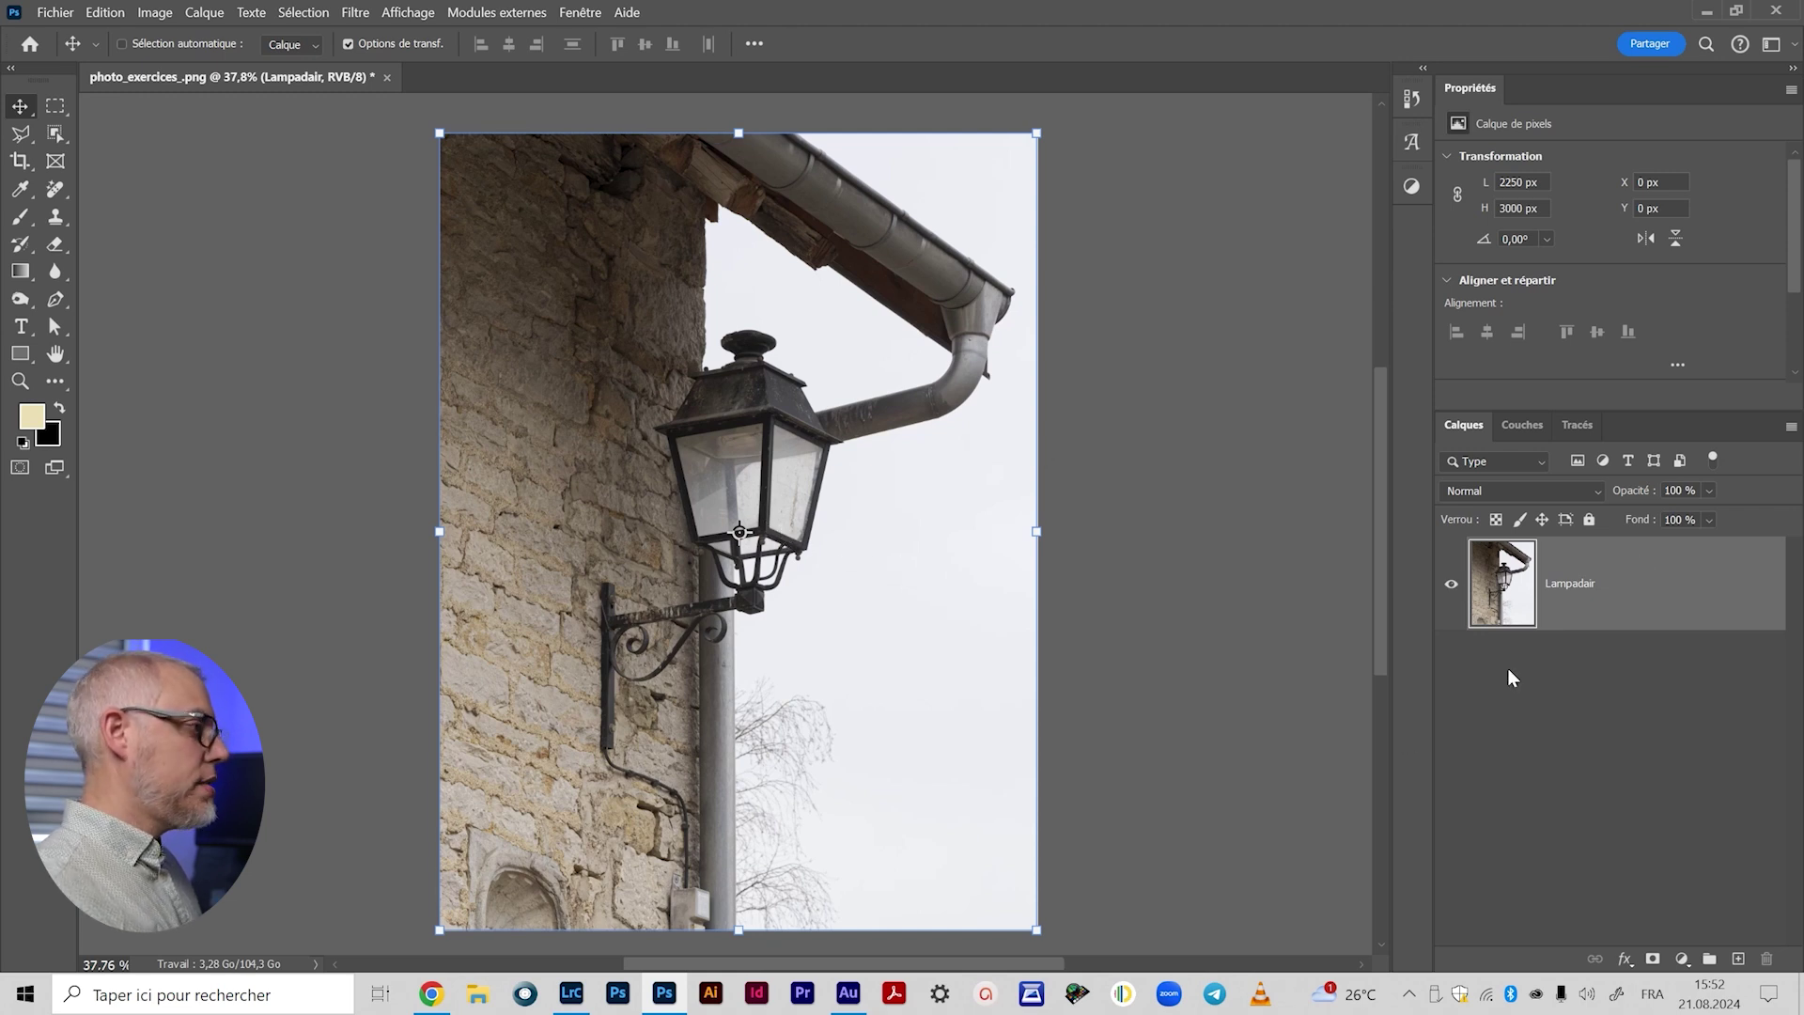
{"action": "left_click_drag", "start_coordinate": [1383, 584], "coordinate": [1383, 597]}
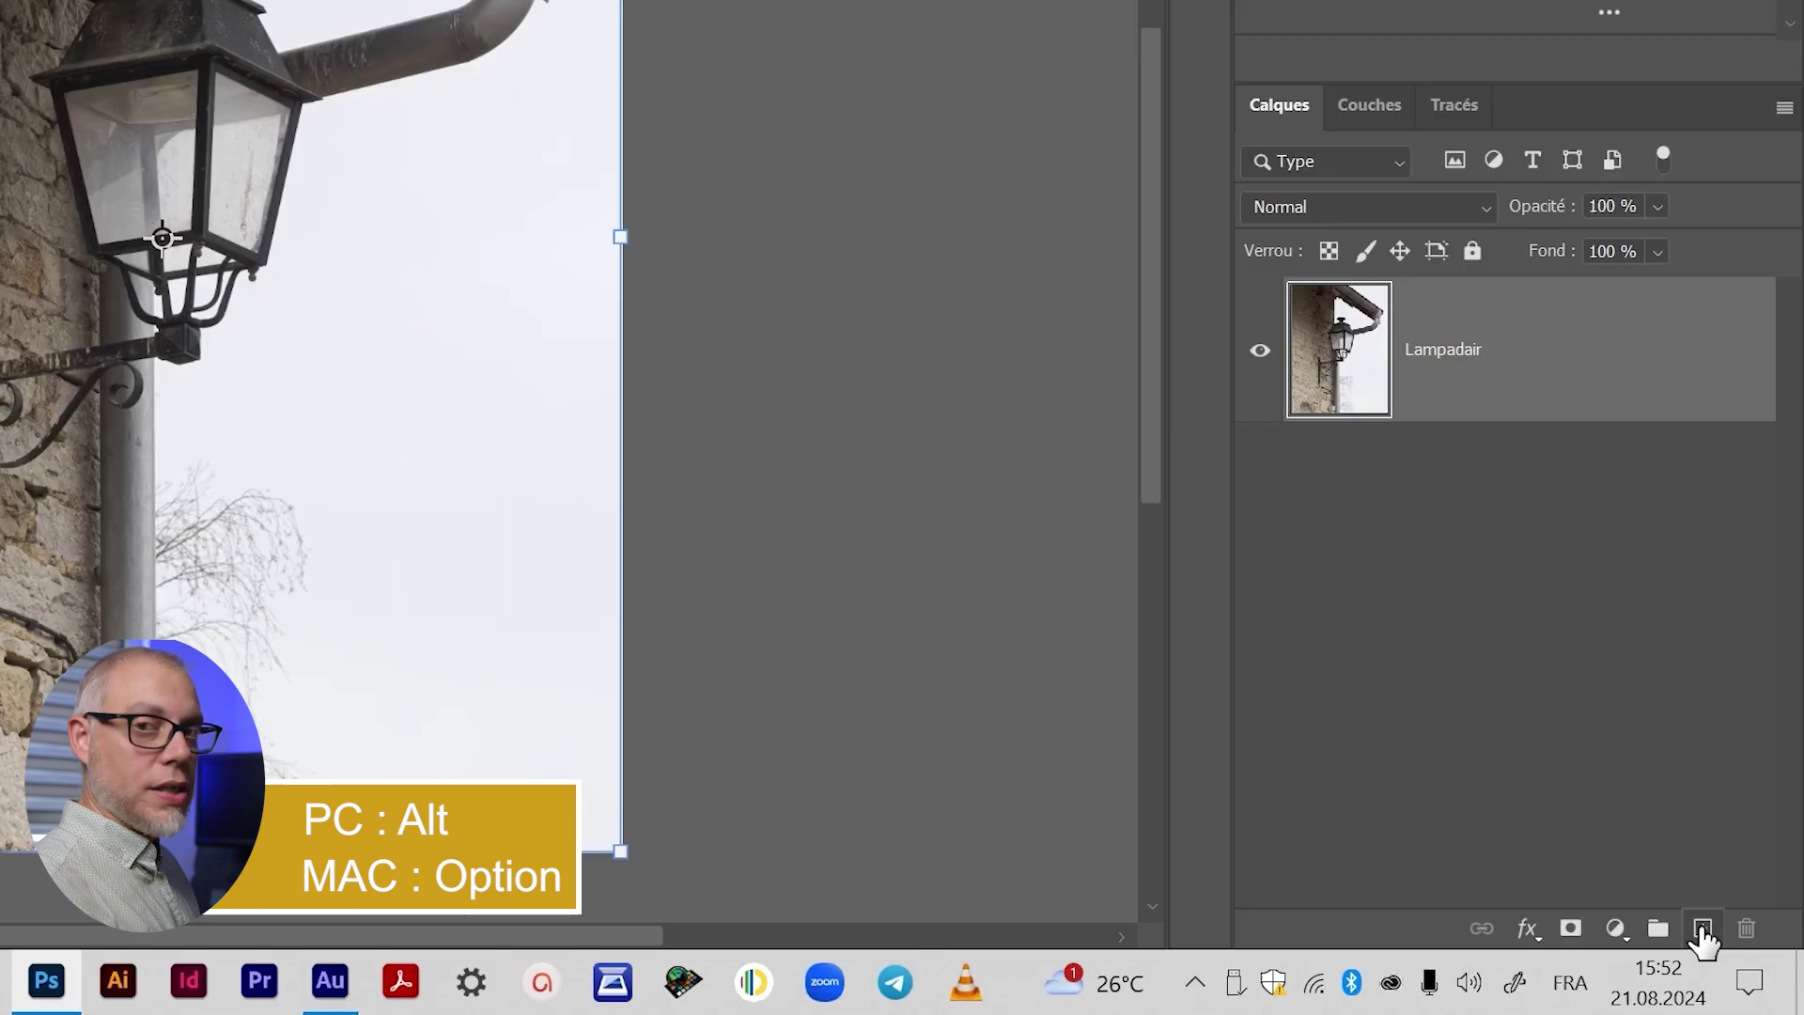
Step: Create a new layer named Lumière in Densité couleur - mode, filled with that mode's neutral black colour
{"action": "left_click", "coordinate": [1684, 916], "text": "alt"}
{"action": "left_click_drag", "start_coordinate": [889, 437], "coordinate": [843, 443]}
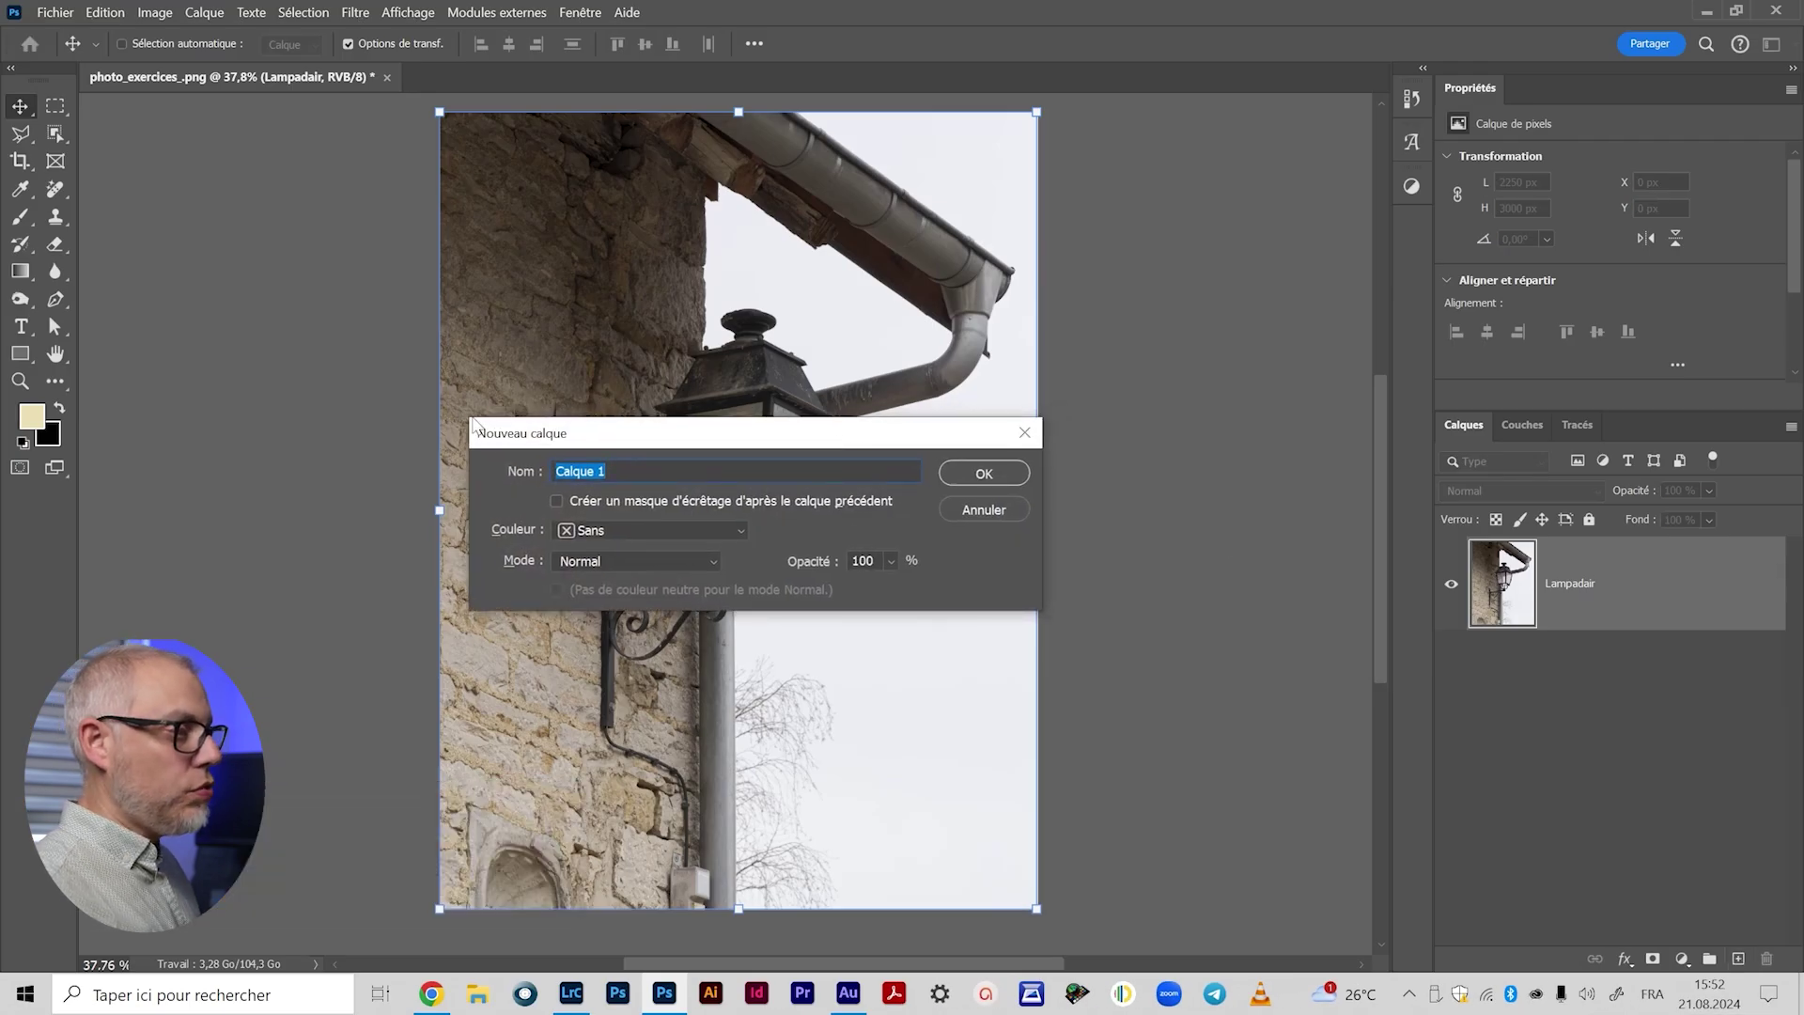
{"action": "type", "text": "Lumière"}
{"action": "left_click_drag", "start_coordinate": [674, 443], "coordinate": [663, 387]}
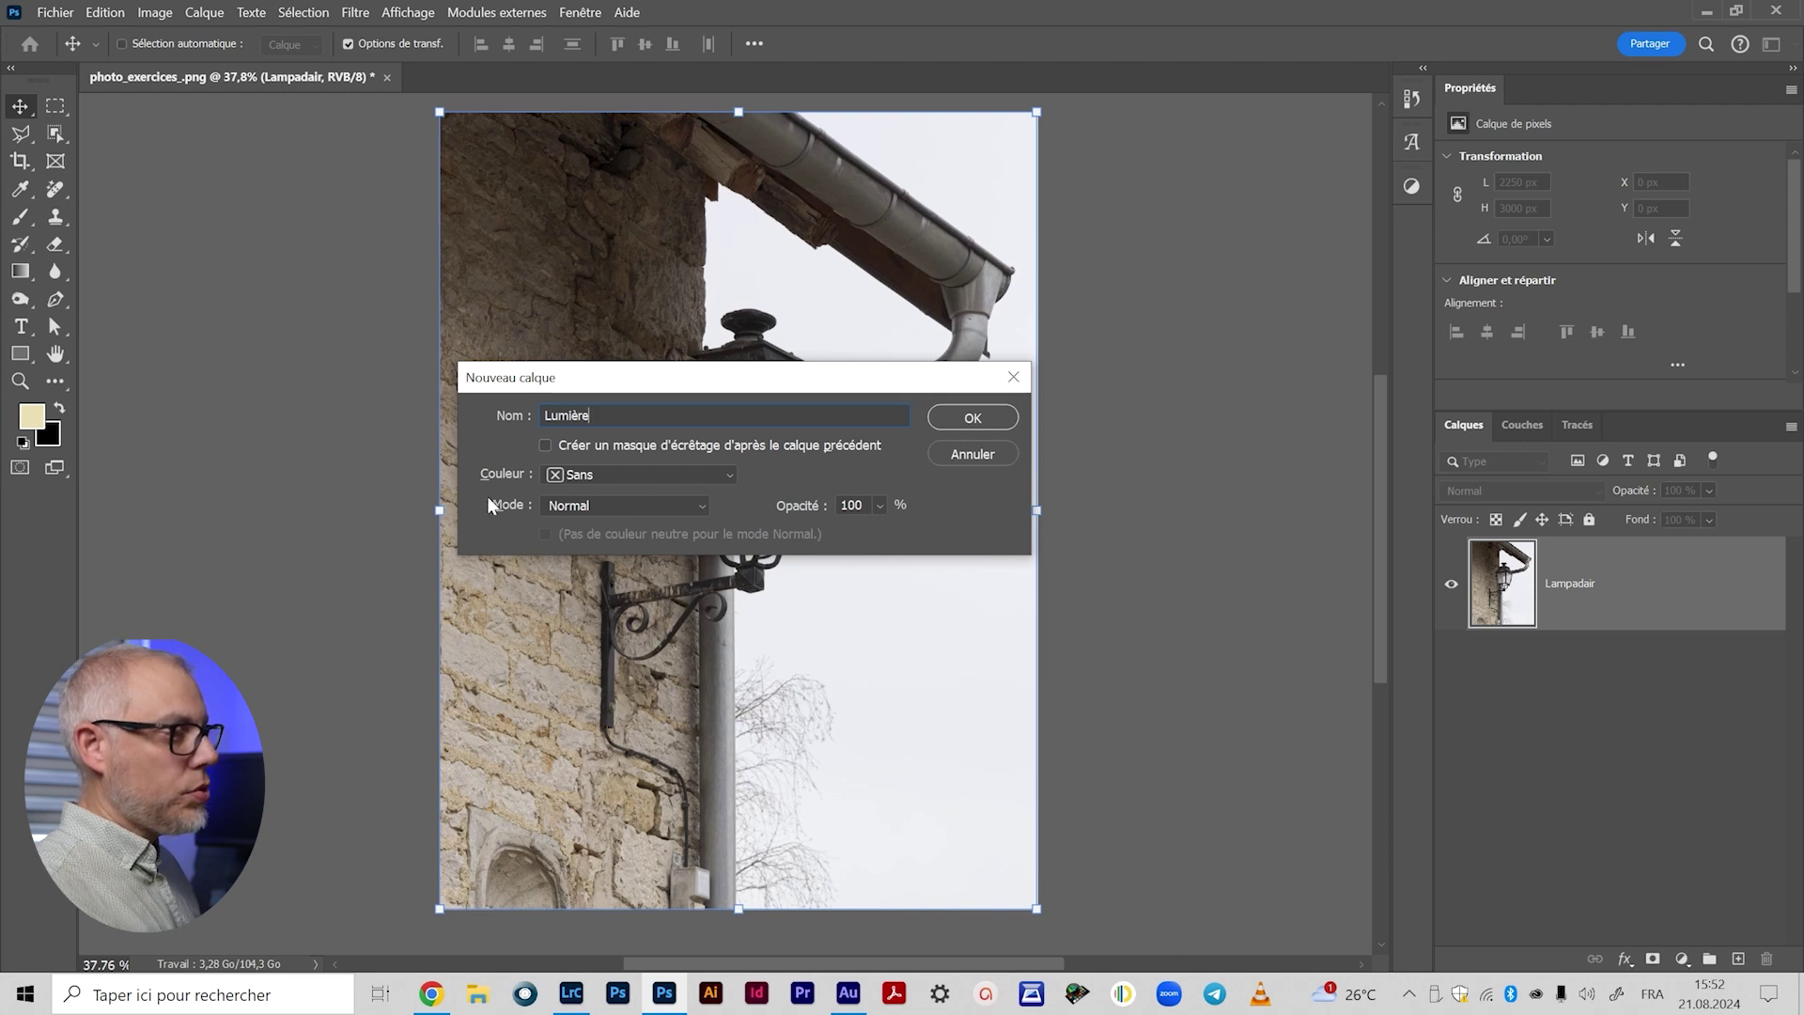
{"action": "left_click", "coordinate": [691, 508]}
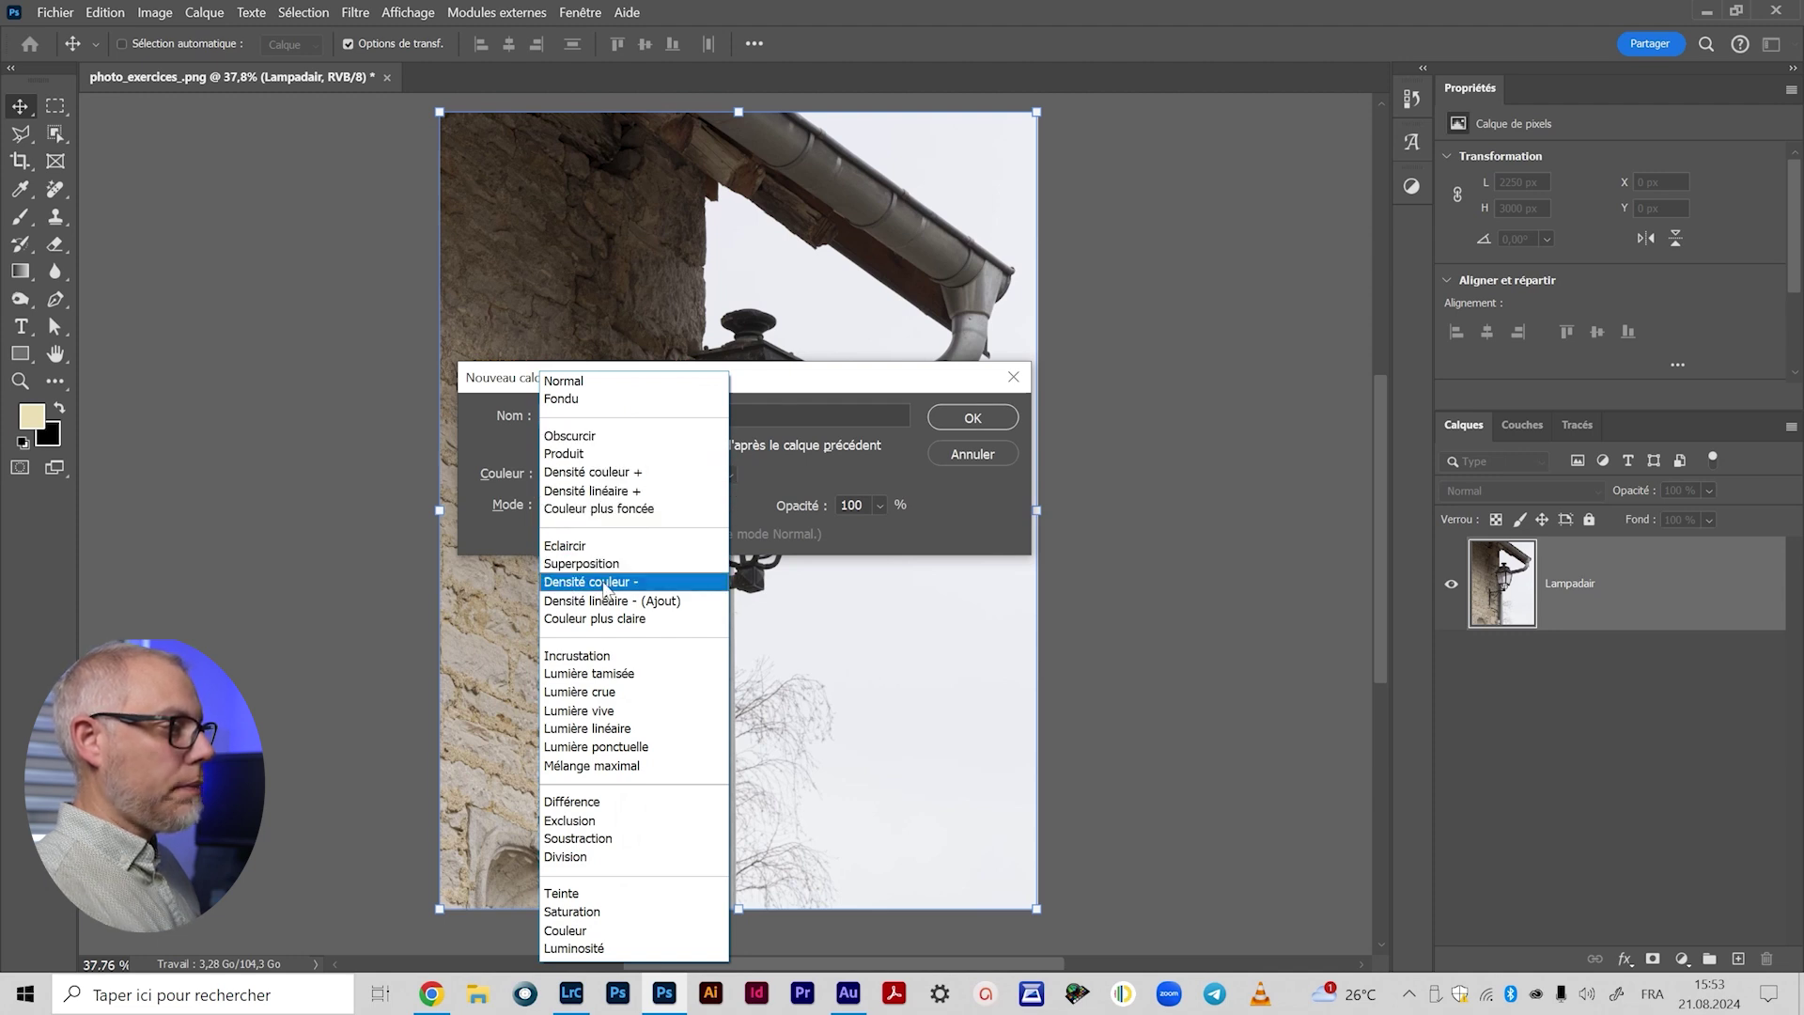
{"action": "left_click", "coordinate": [604, 583]}
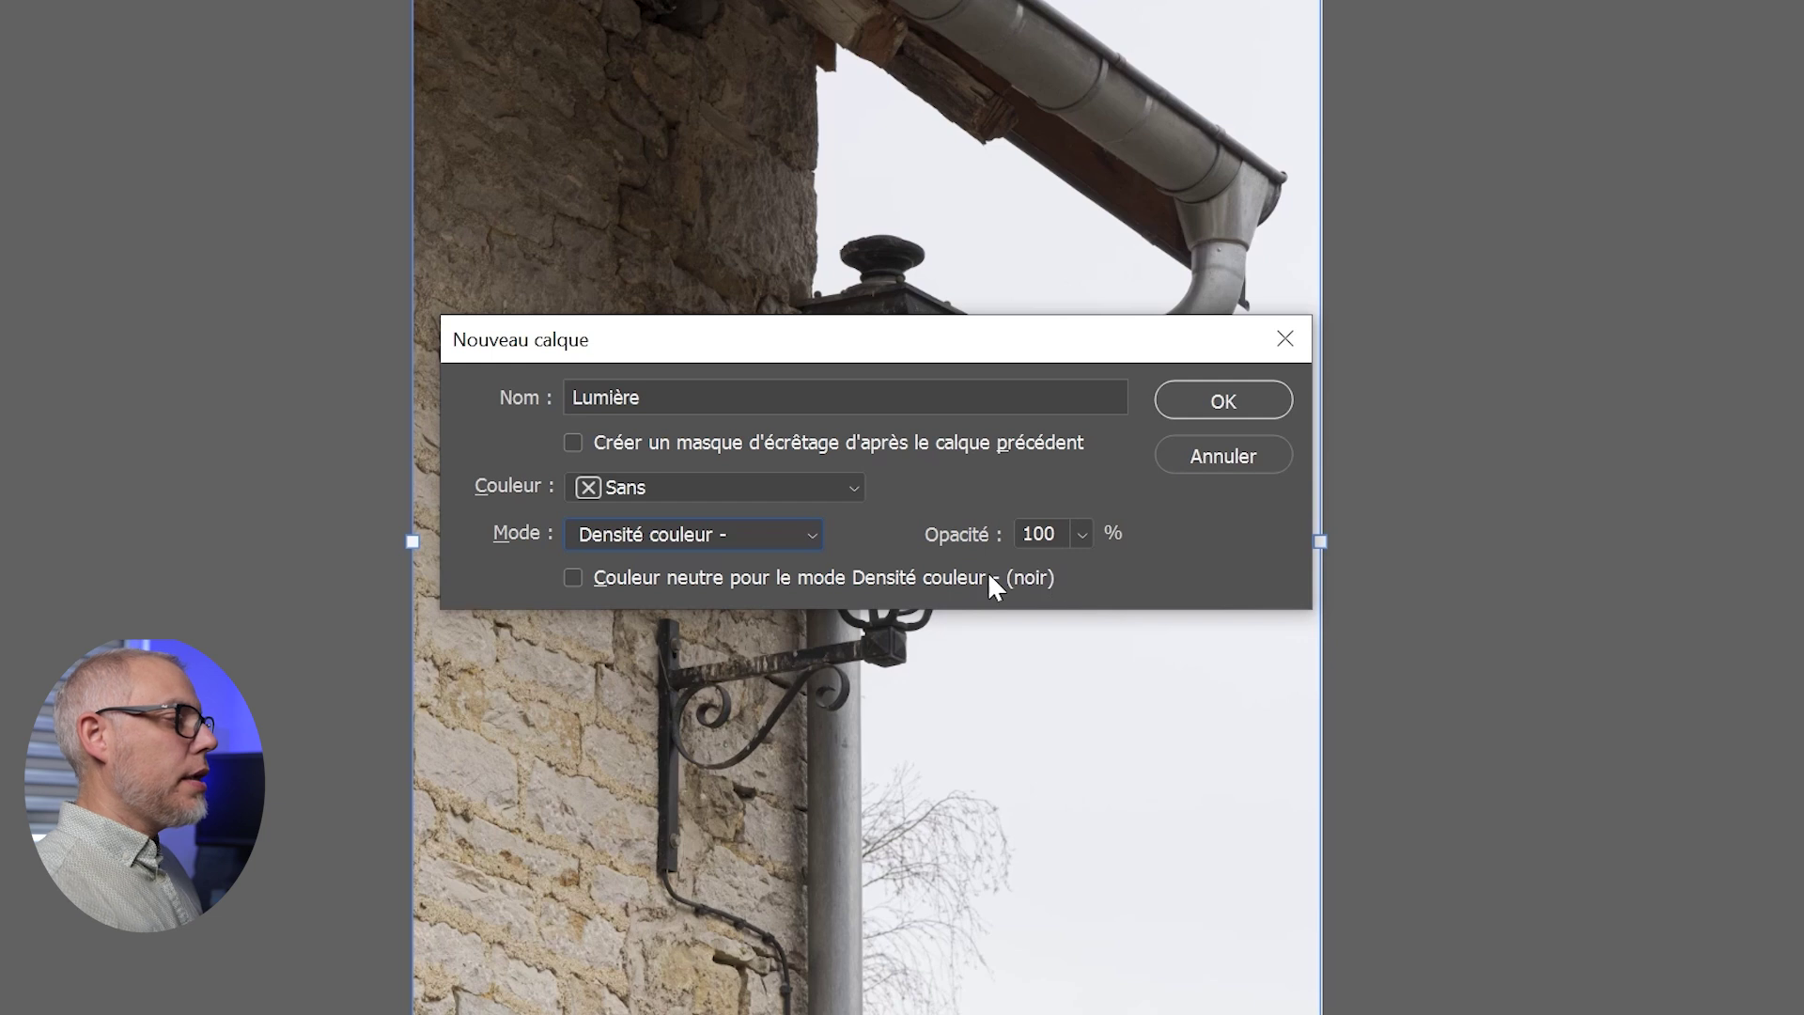
{"action": "left_click", "coordinate": [572, 577]}
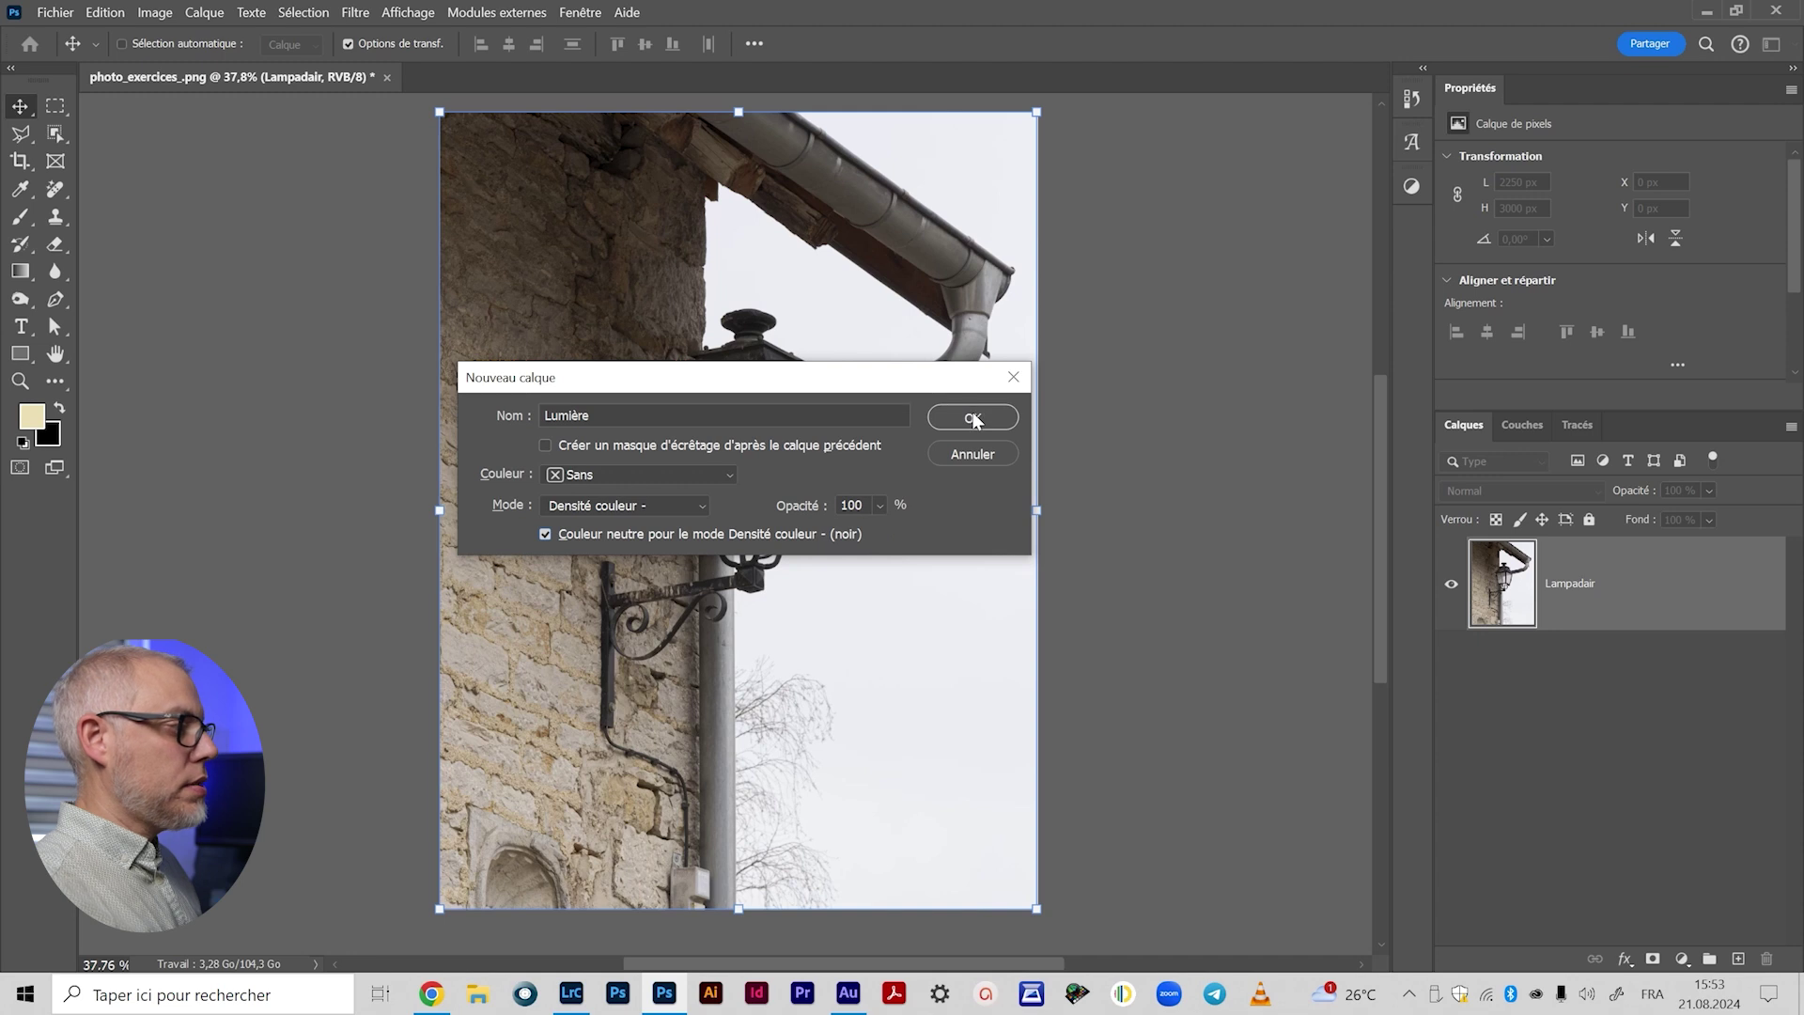
{"action": "left_click", "coordinate": [972, 417]}
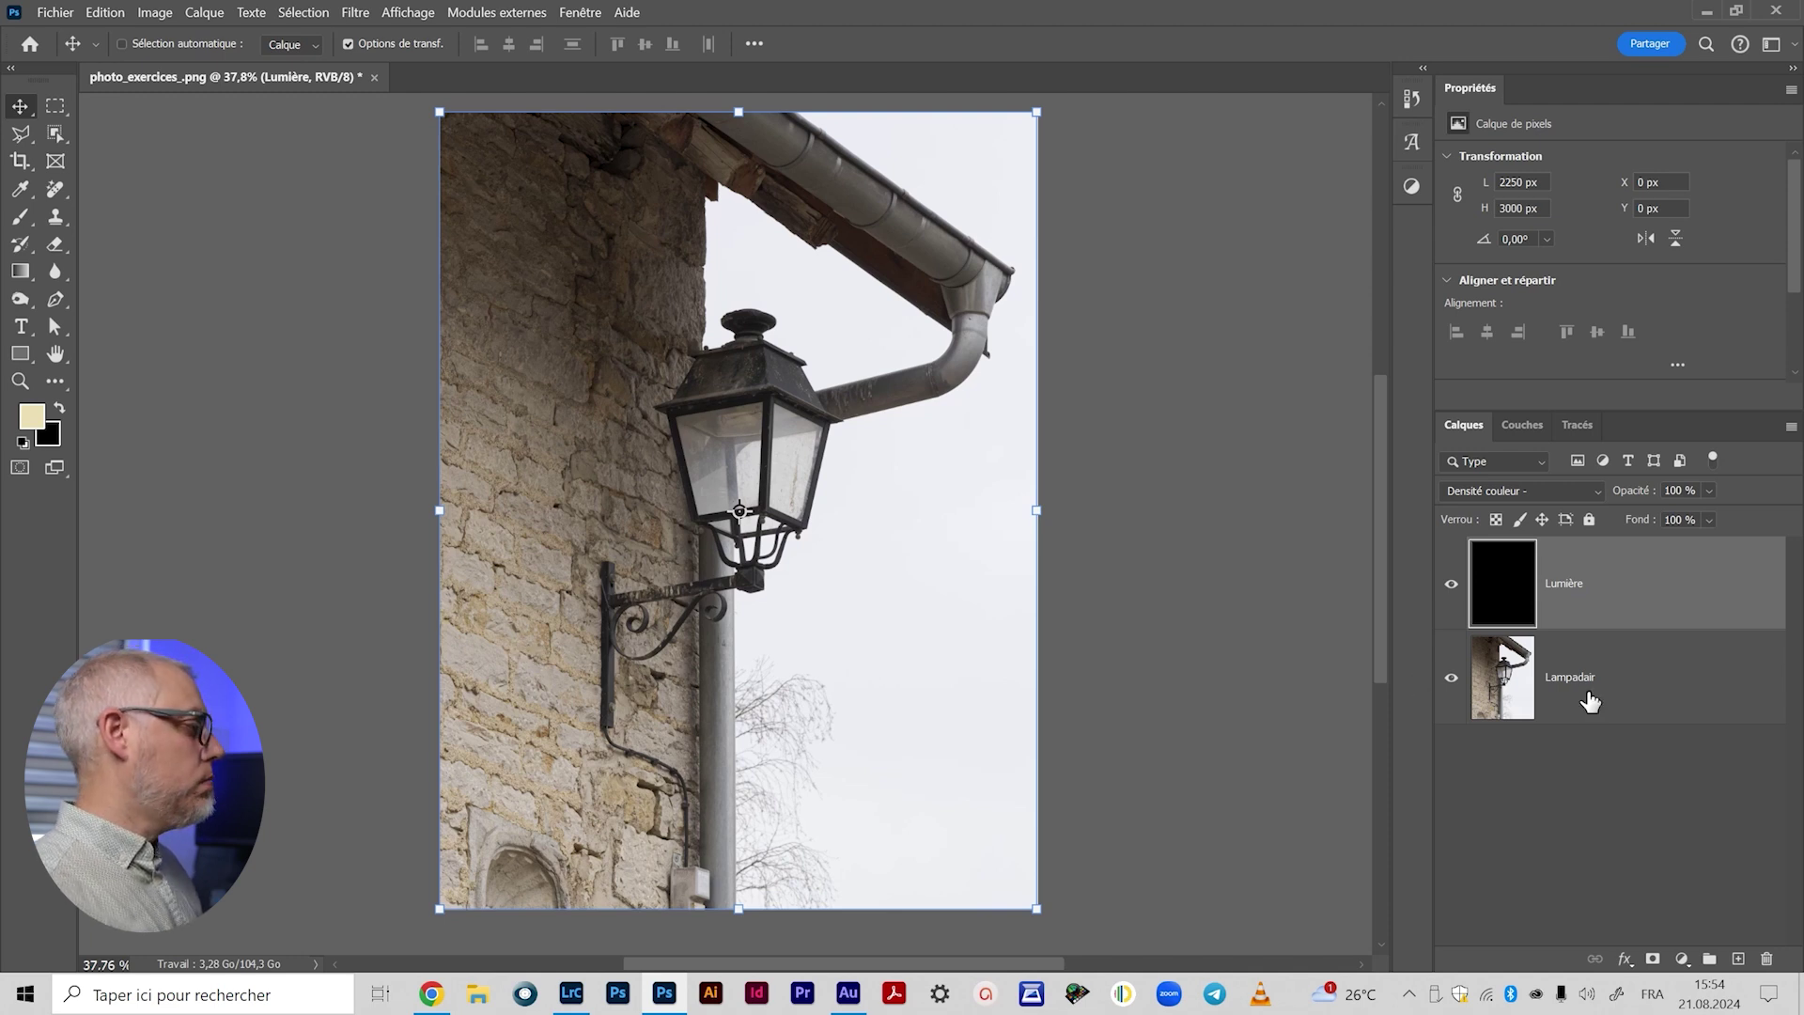
Step: Paint a soft white light spot on the stone wall beside the lantern with the Brush at 100% opacity on the Lumière layer
{"action": "left_click", "coordinate": [26, 226]}
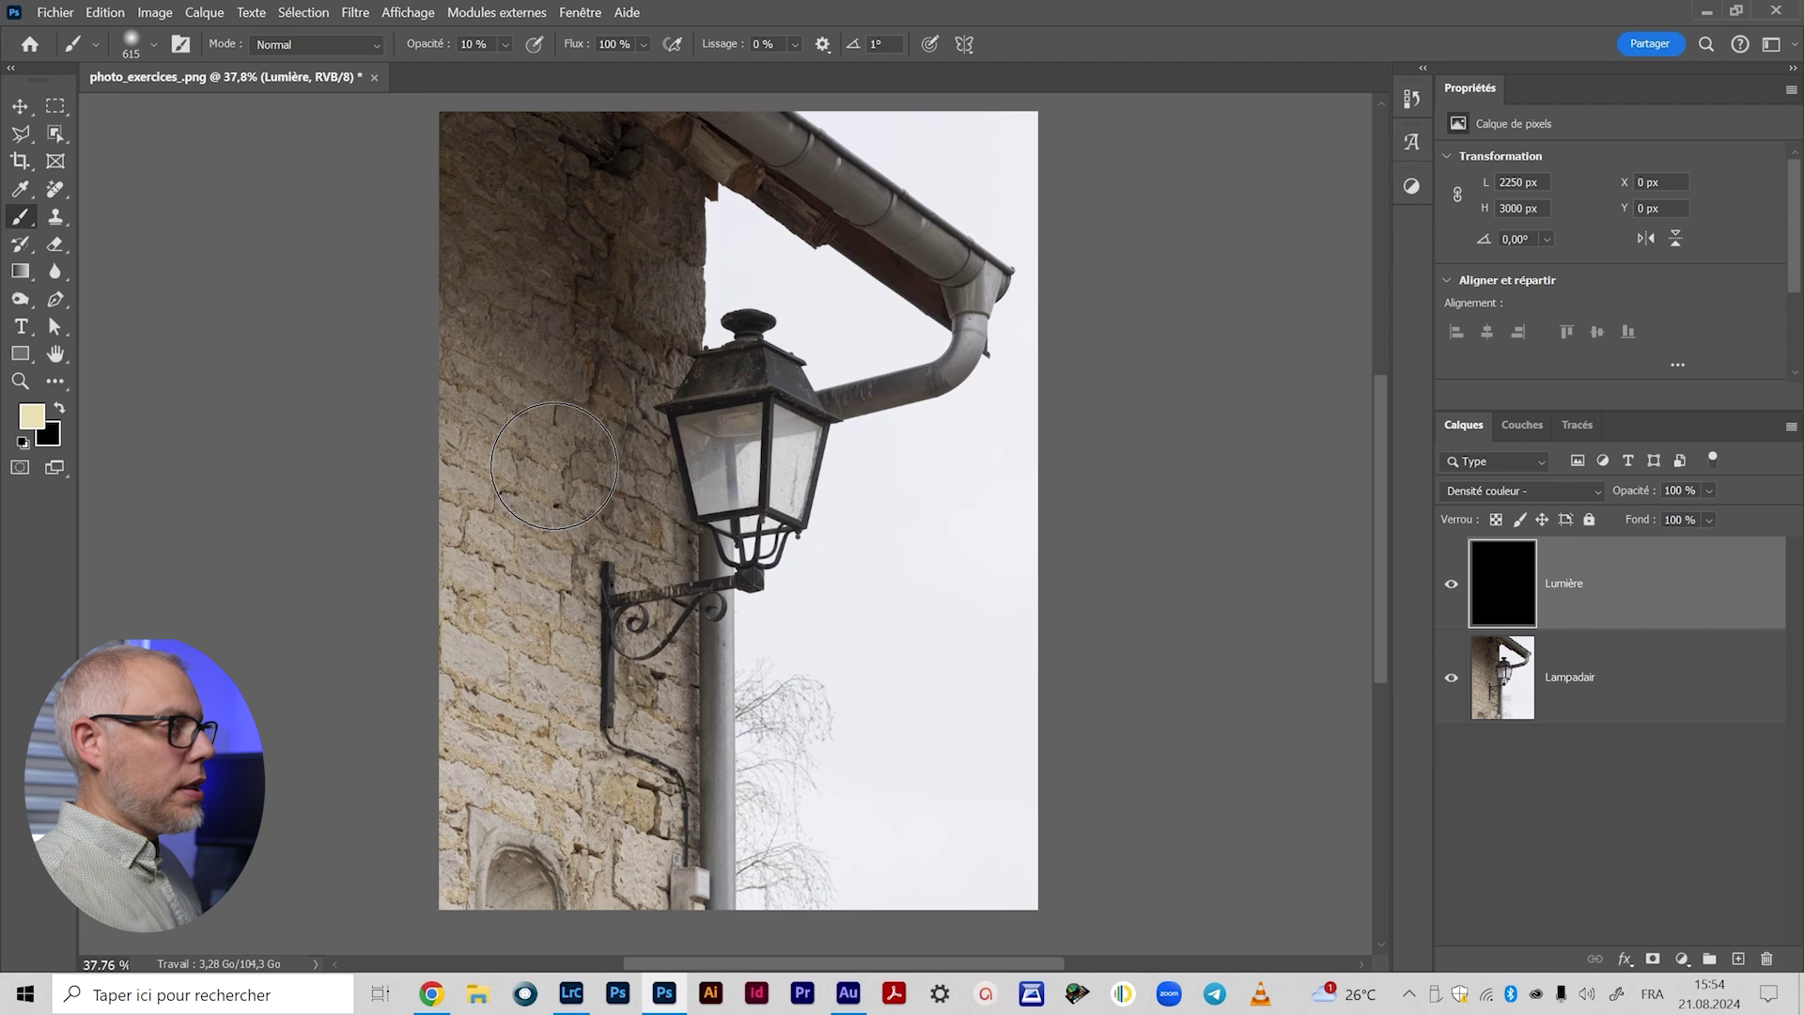
{"action": "left_click", "coordinate": [31, 415]}
{"action": "left_click_drag", "start_coordinate": [275, 637], "coordinate": [117, 585]}
{"action": "left_click", "coordinate": [647, 596]}
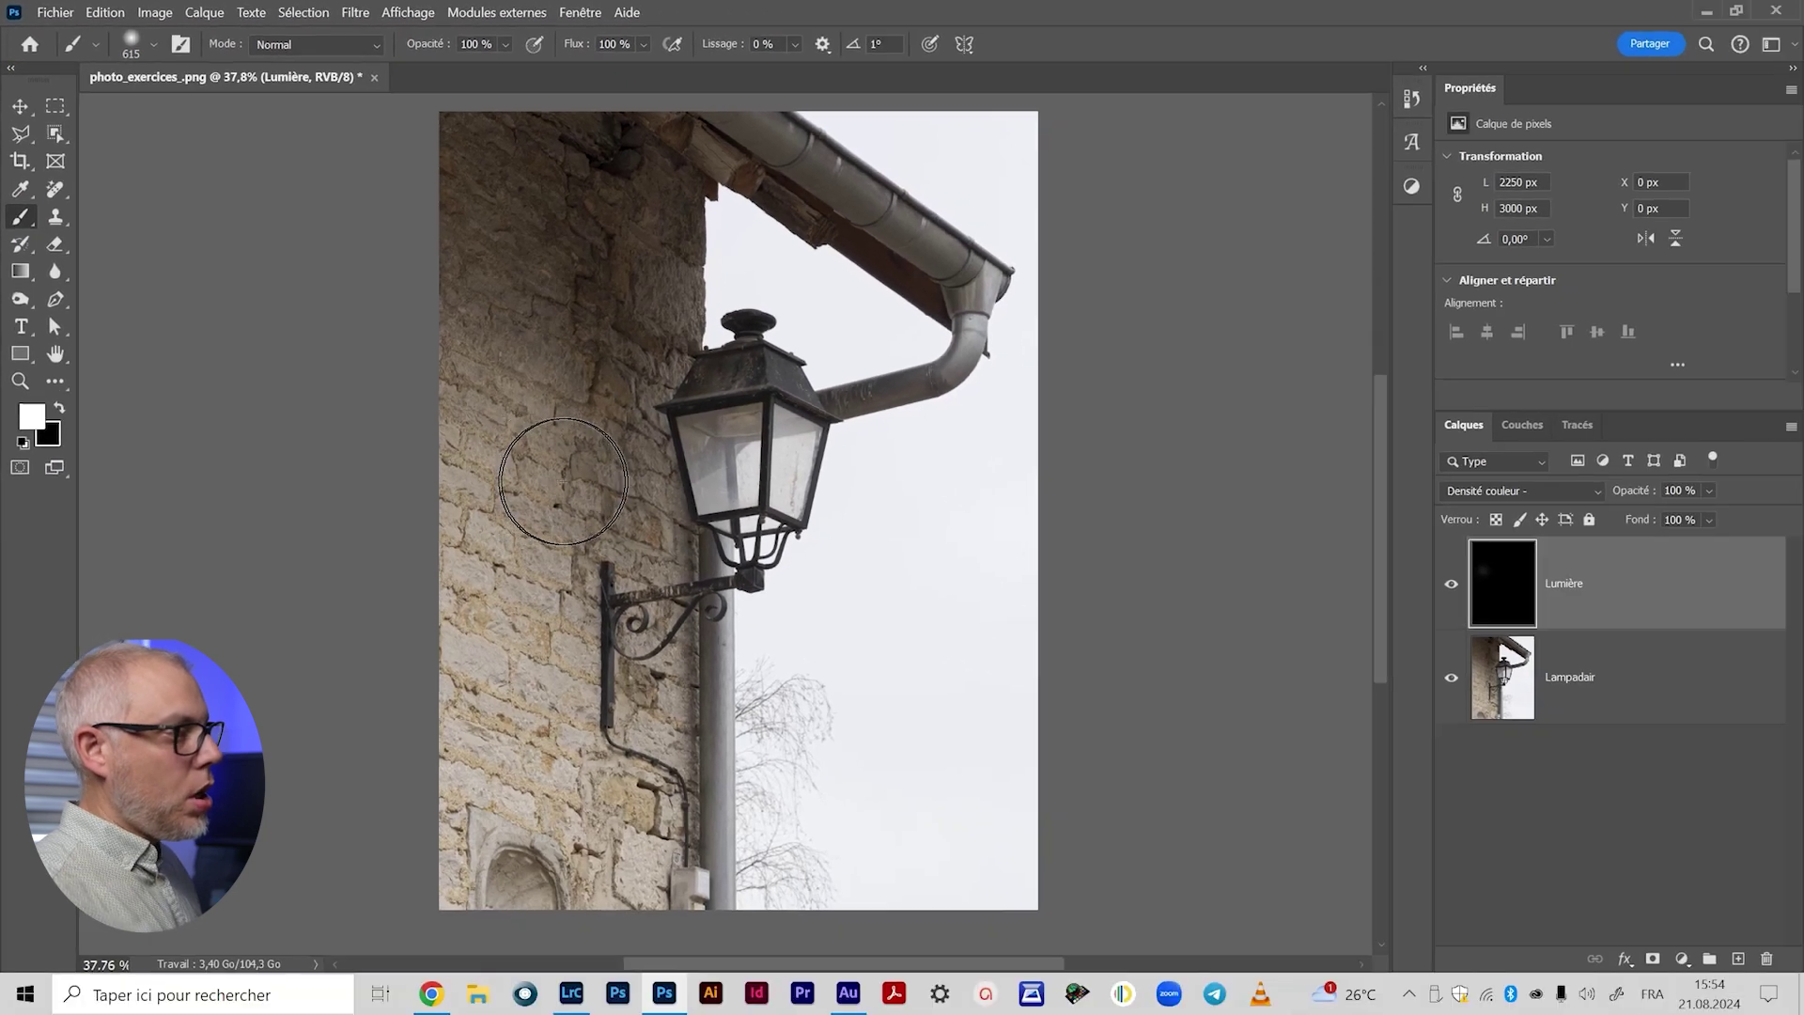
{"action": "left_click", "coordinate": [807, 713]}
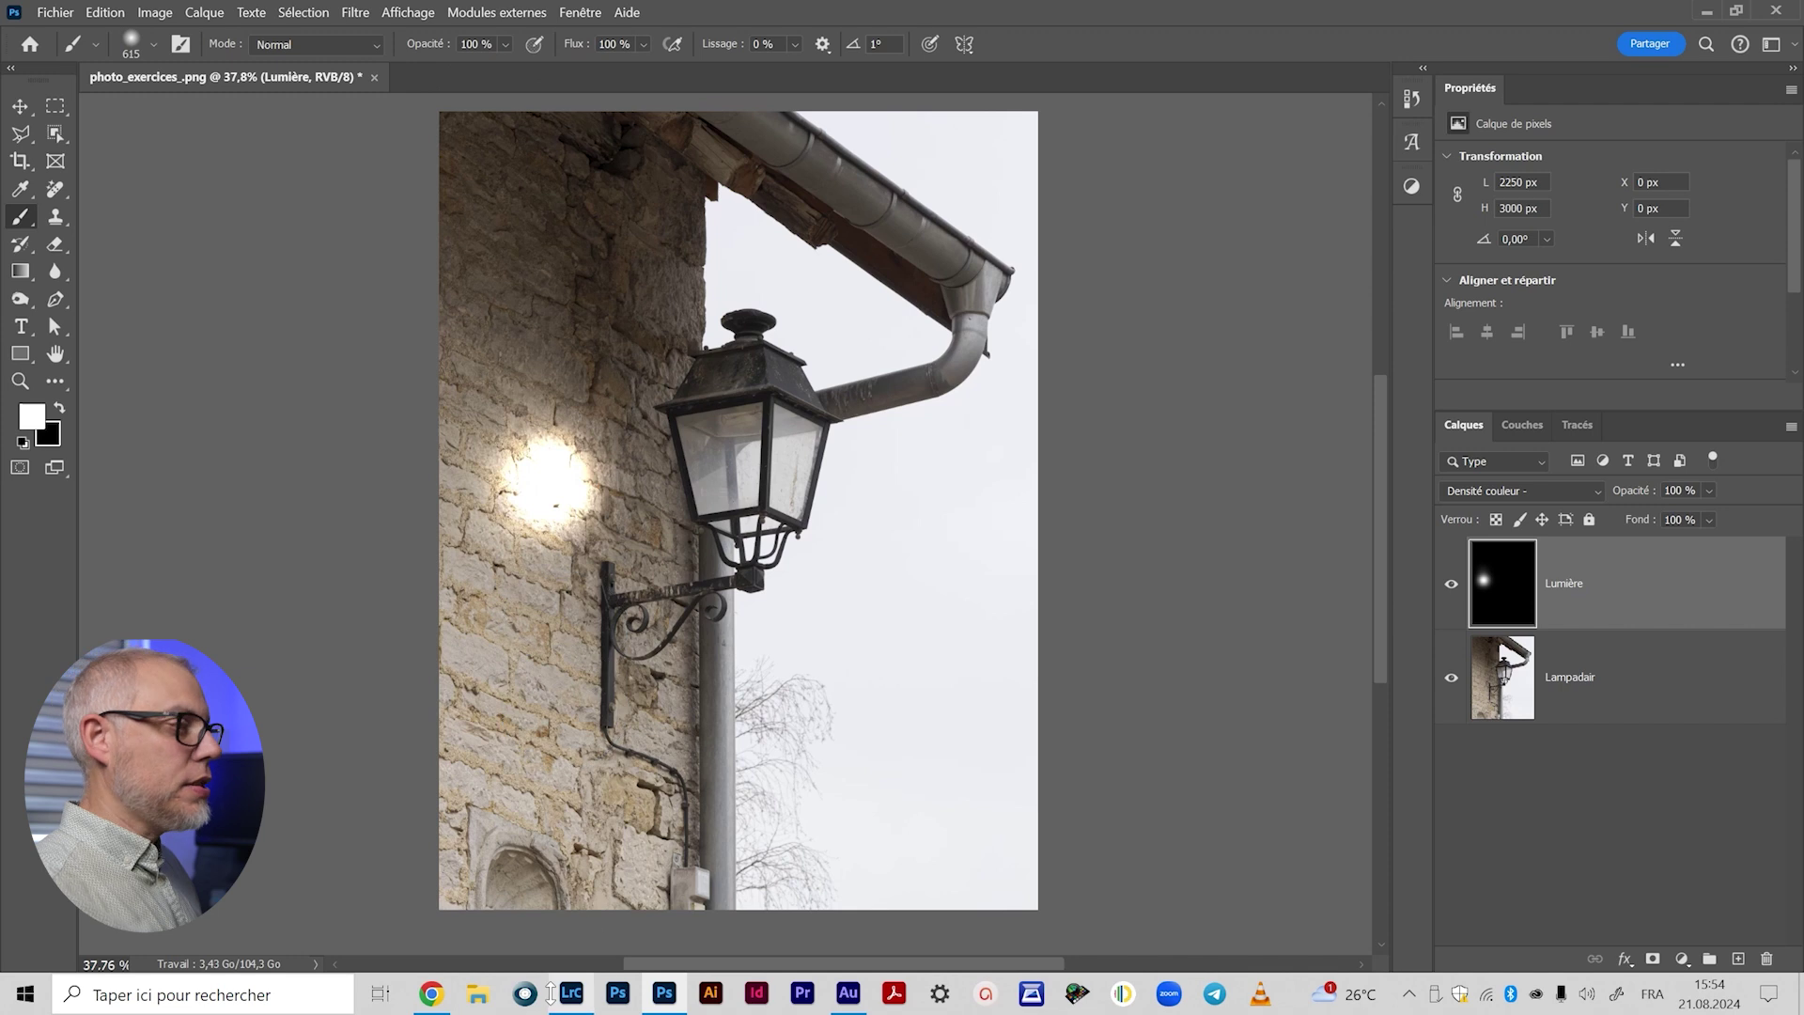
Step: Try moving the painted light spot across the wall by shifting the Lumière layer
{"action": "left_click", "coordinate": [17, 106]}
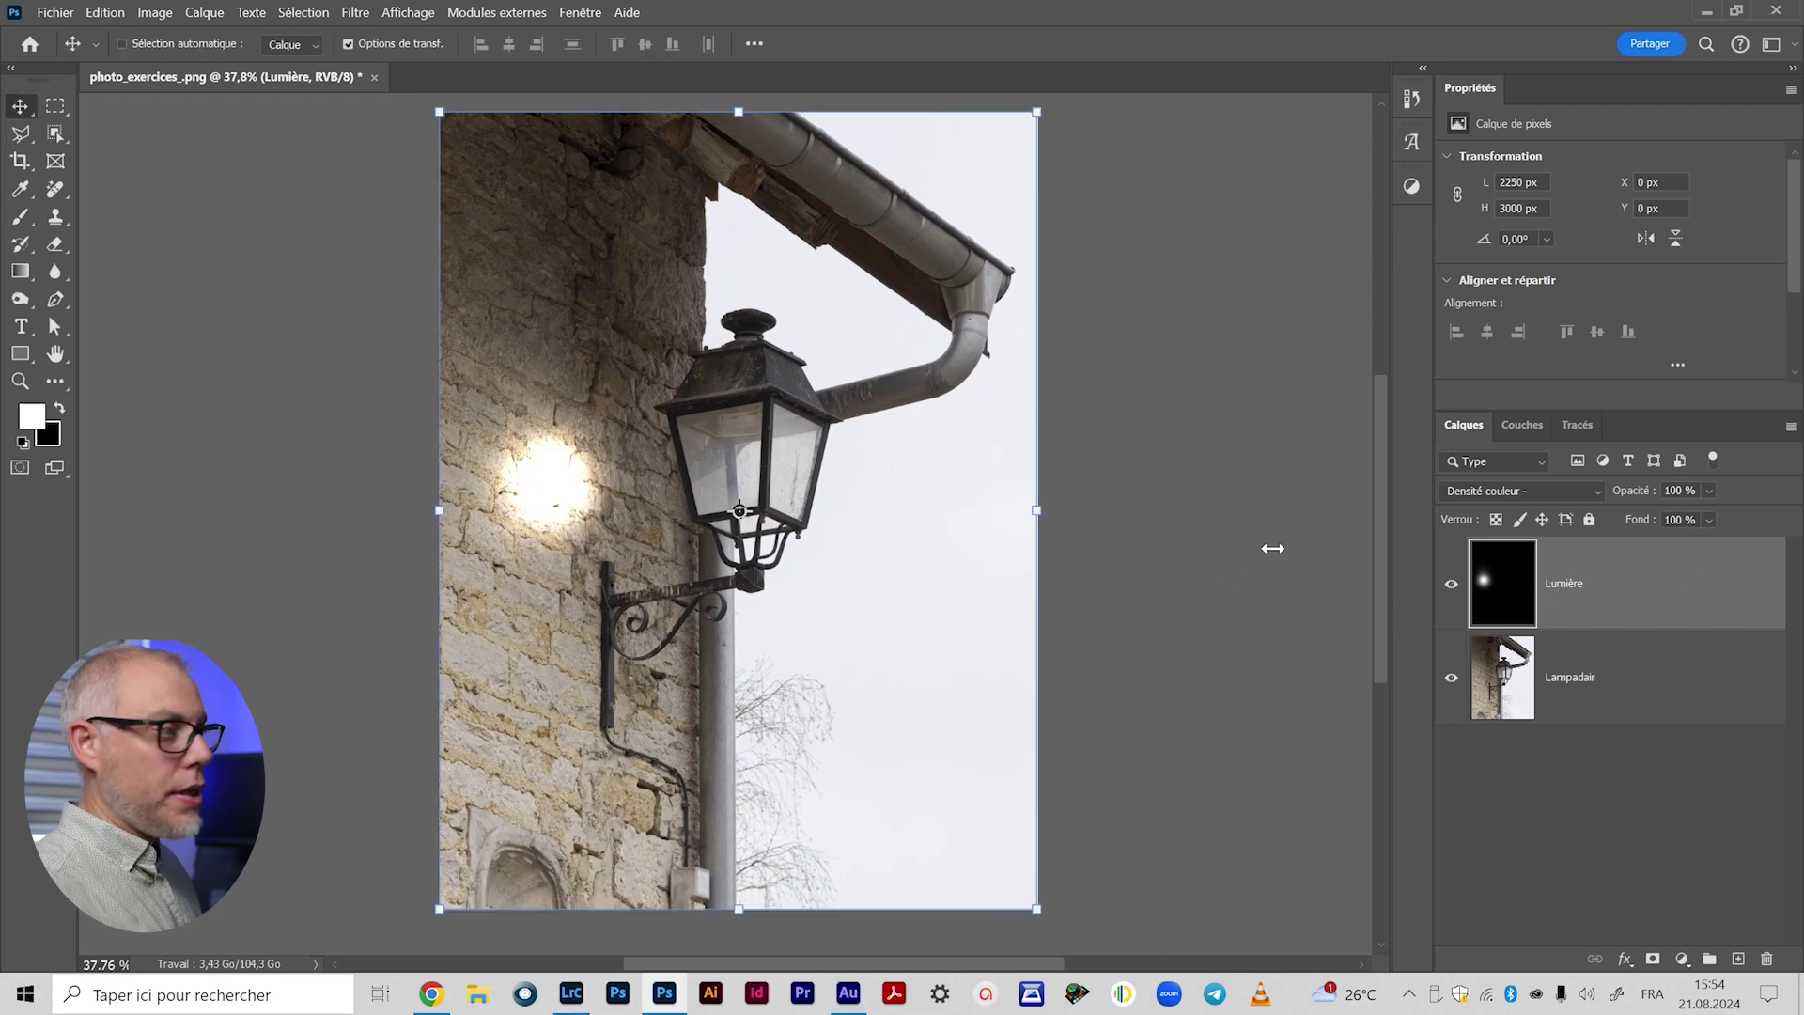
{"action": "left_click_drag", "start_coordinate": [602, 489], "coordinate": [550, 537]}
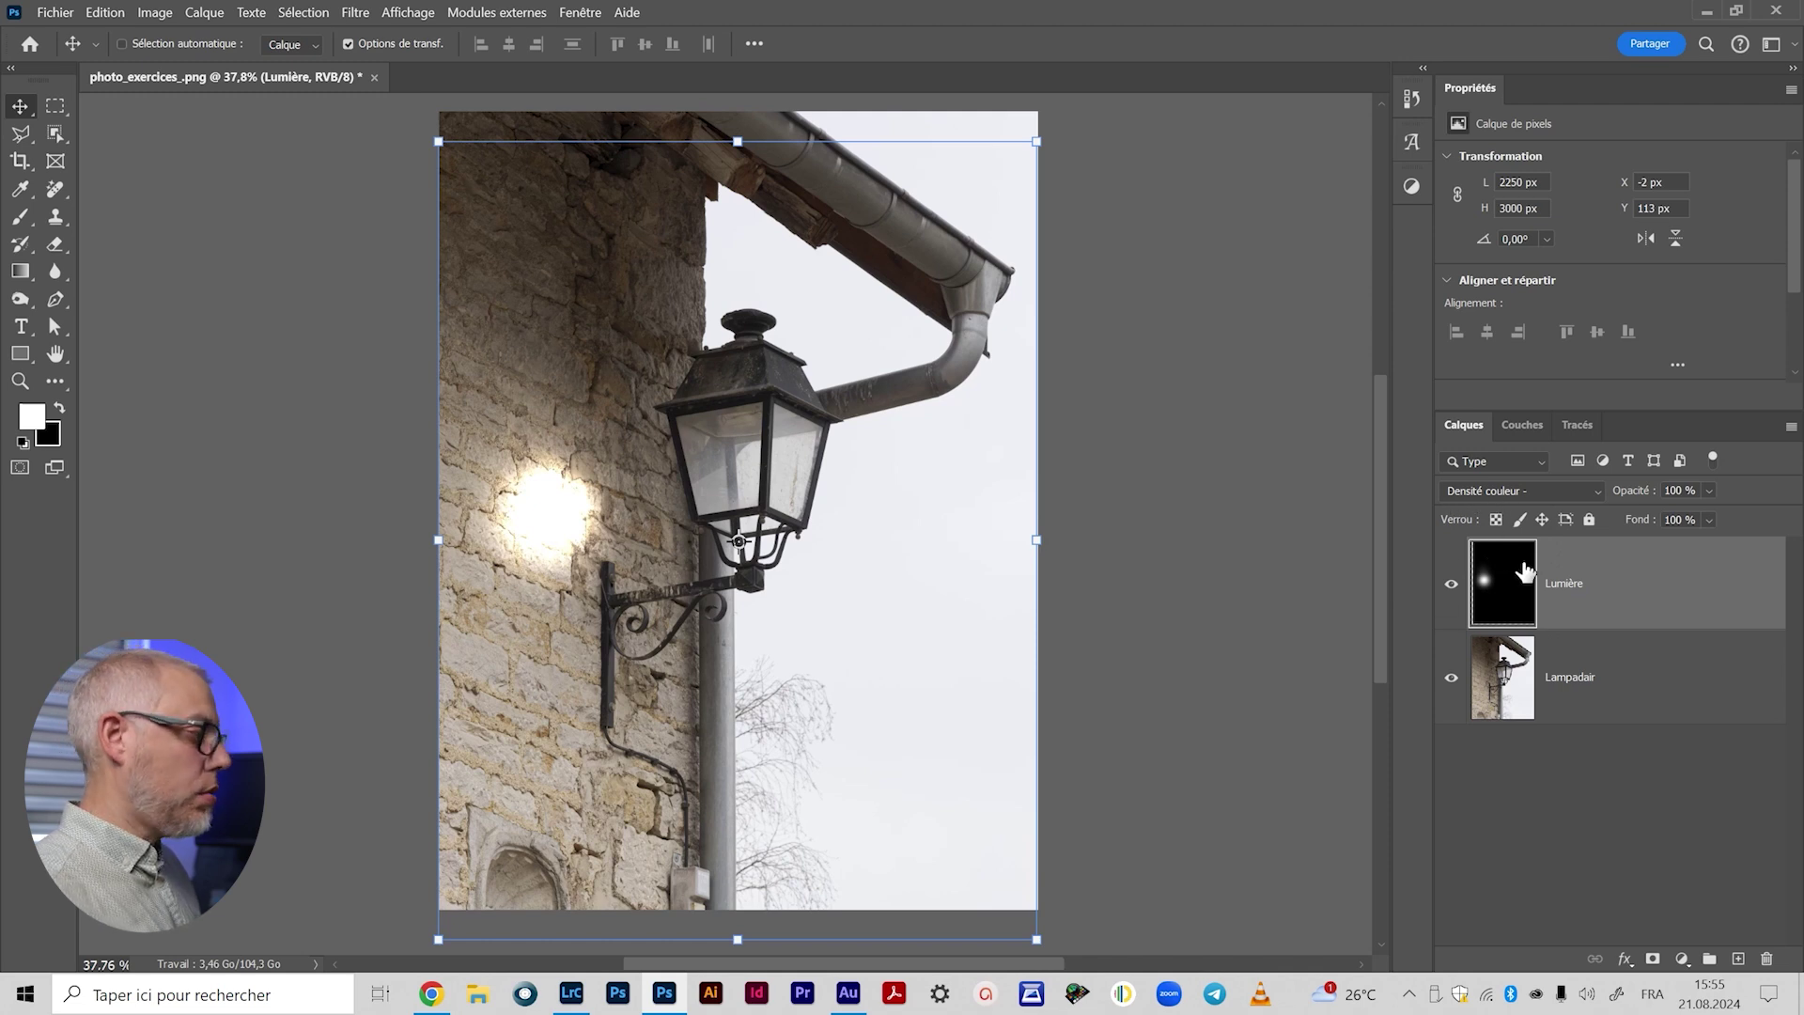
{"action": "left_click_drag", "start_coordinate": [535, 522], "coordinate": [575, 504]}
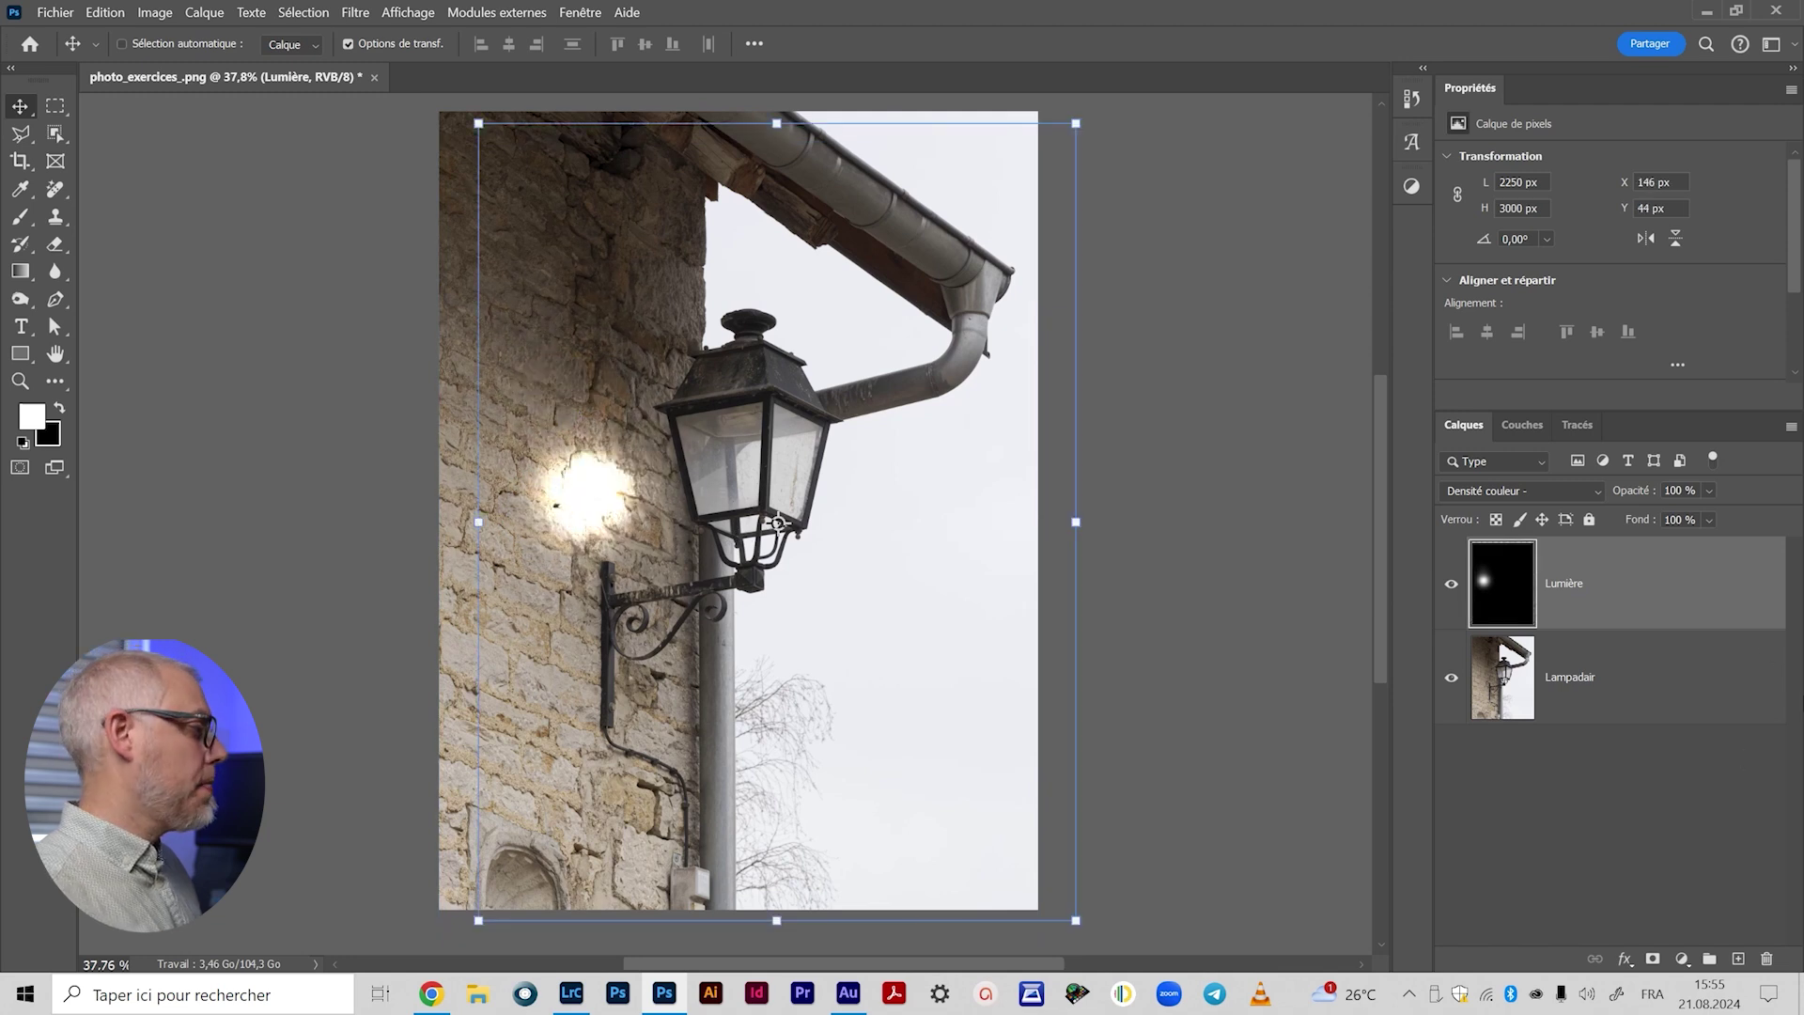
Step: Revert the document history to the Nouveau calque state, discarding the brush strokes and the layer move
{"action": "left_click", "coordinate": [1412, 100]}
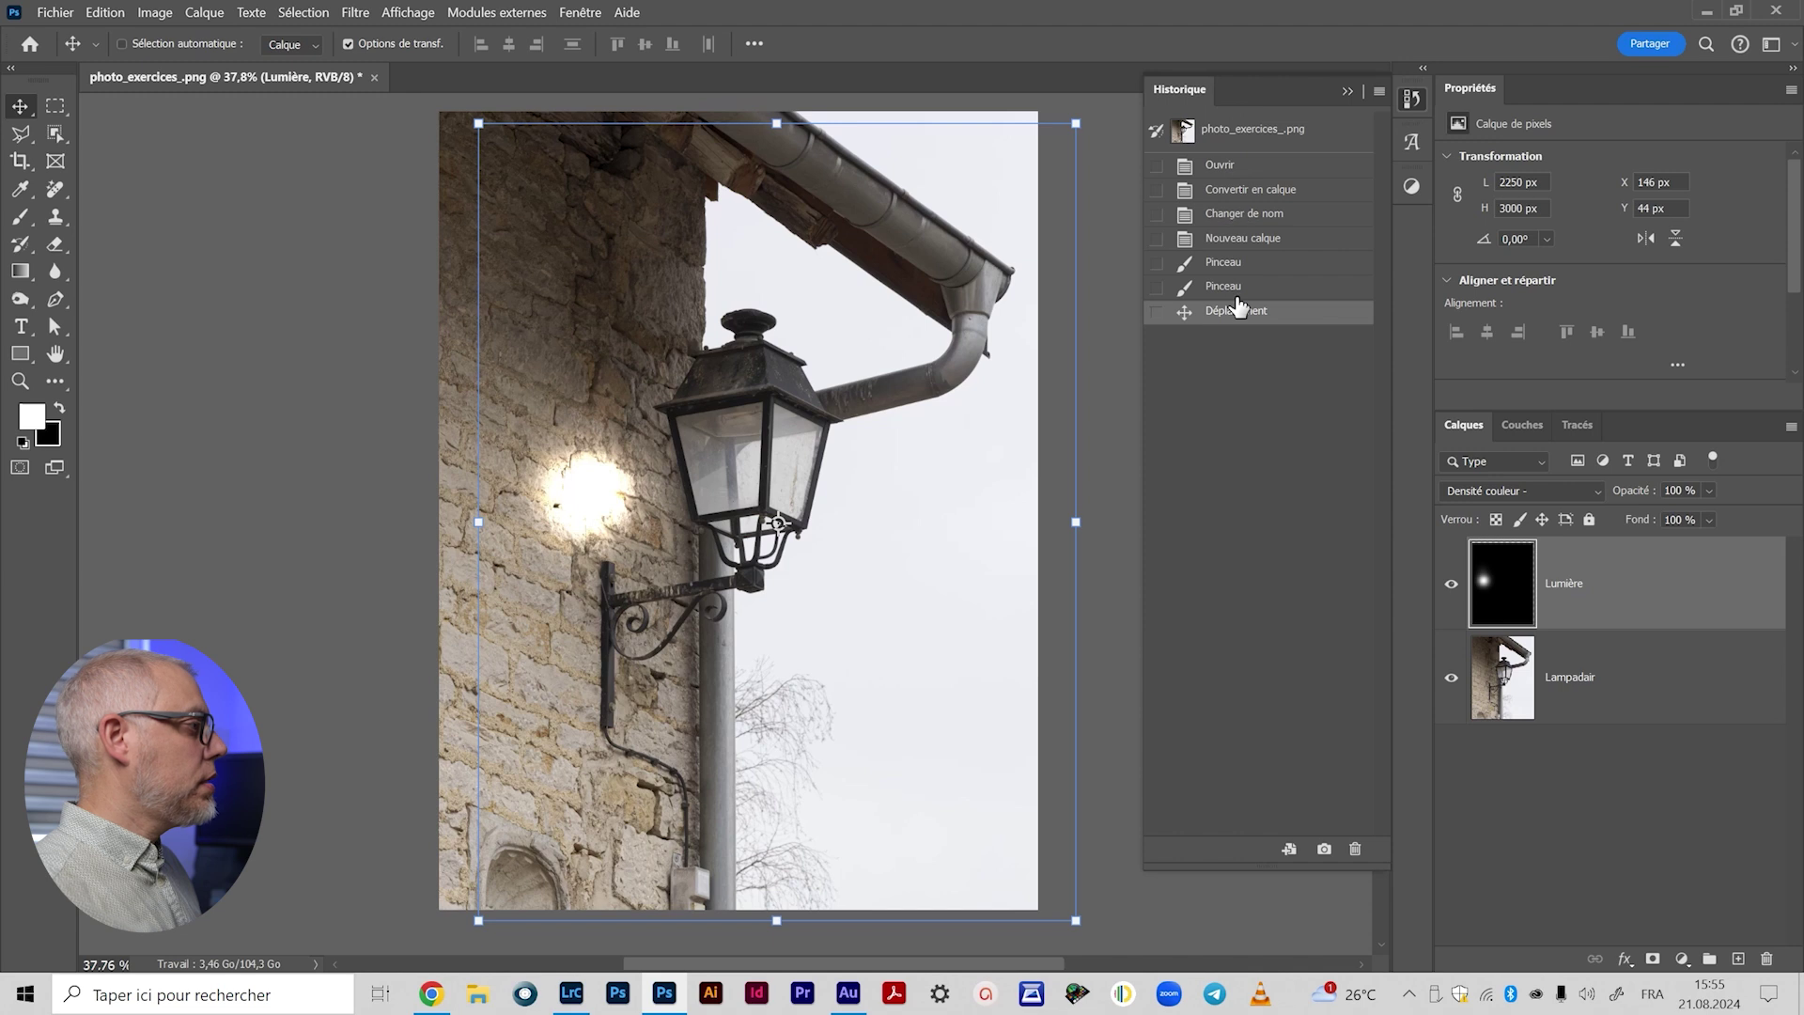
{"action": "left_click", "coordinate": [1238, 240]}
{"action": "left_click", "coordinate": [1348, 93]}
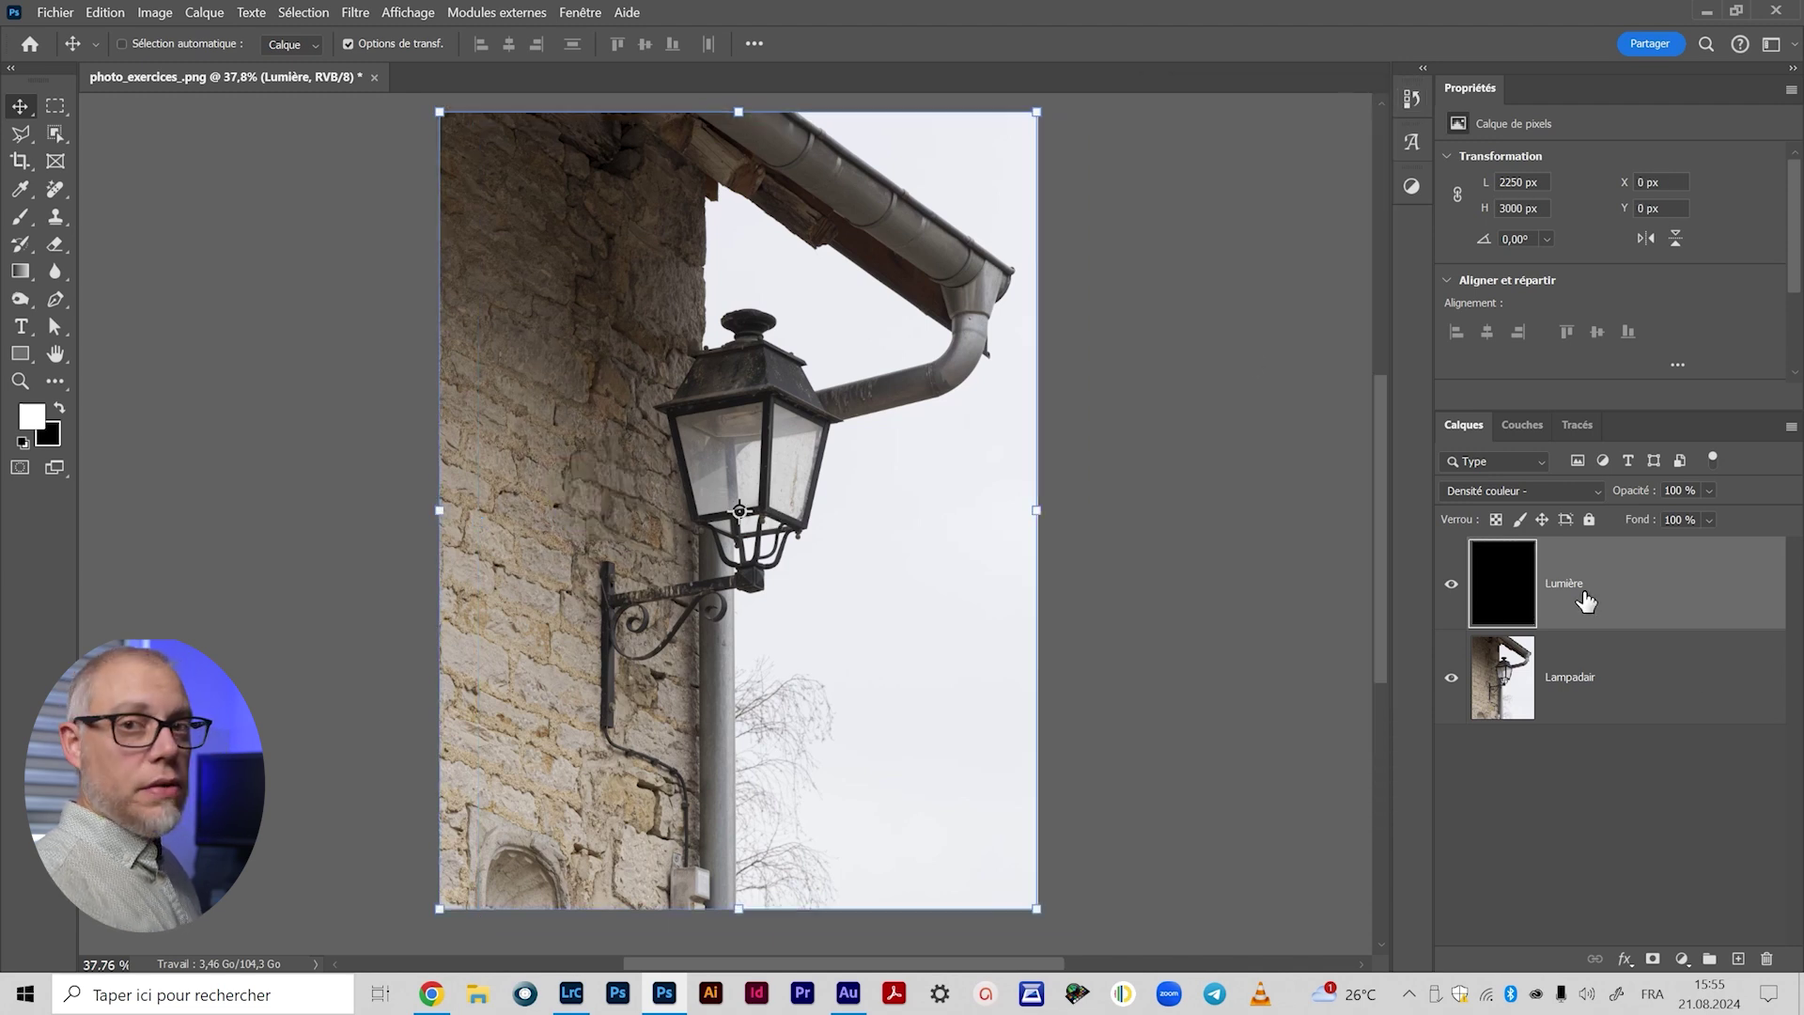
Step: Set the foreground colour to a pale warm yellow, f1e7c4
{"action": "left_click", "coordinate": [33, 417]}
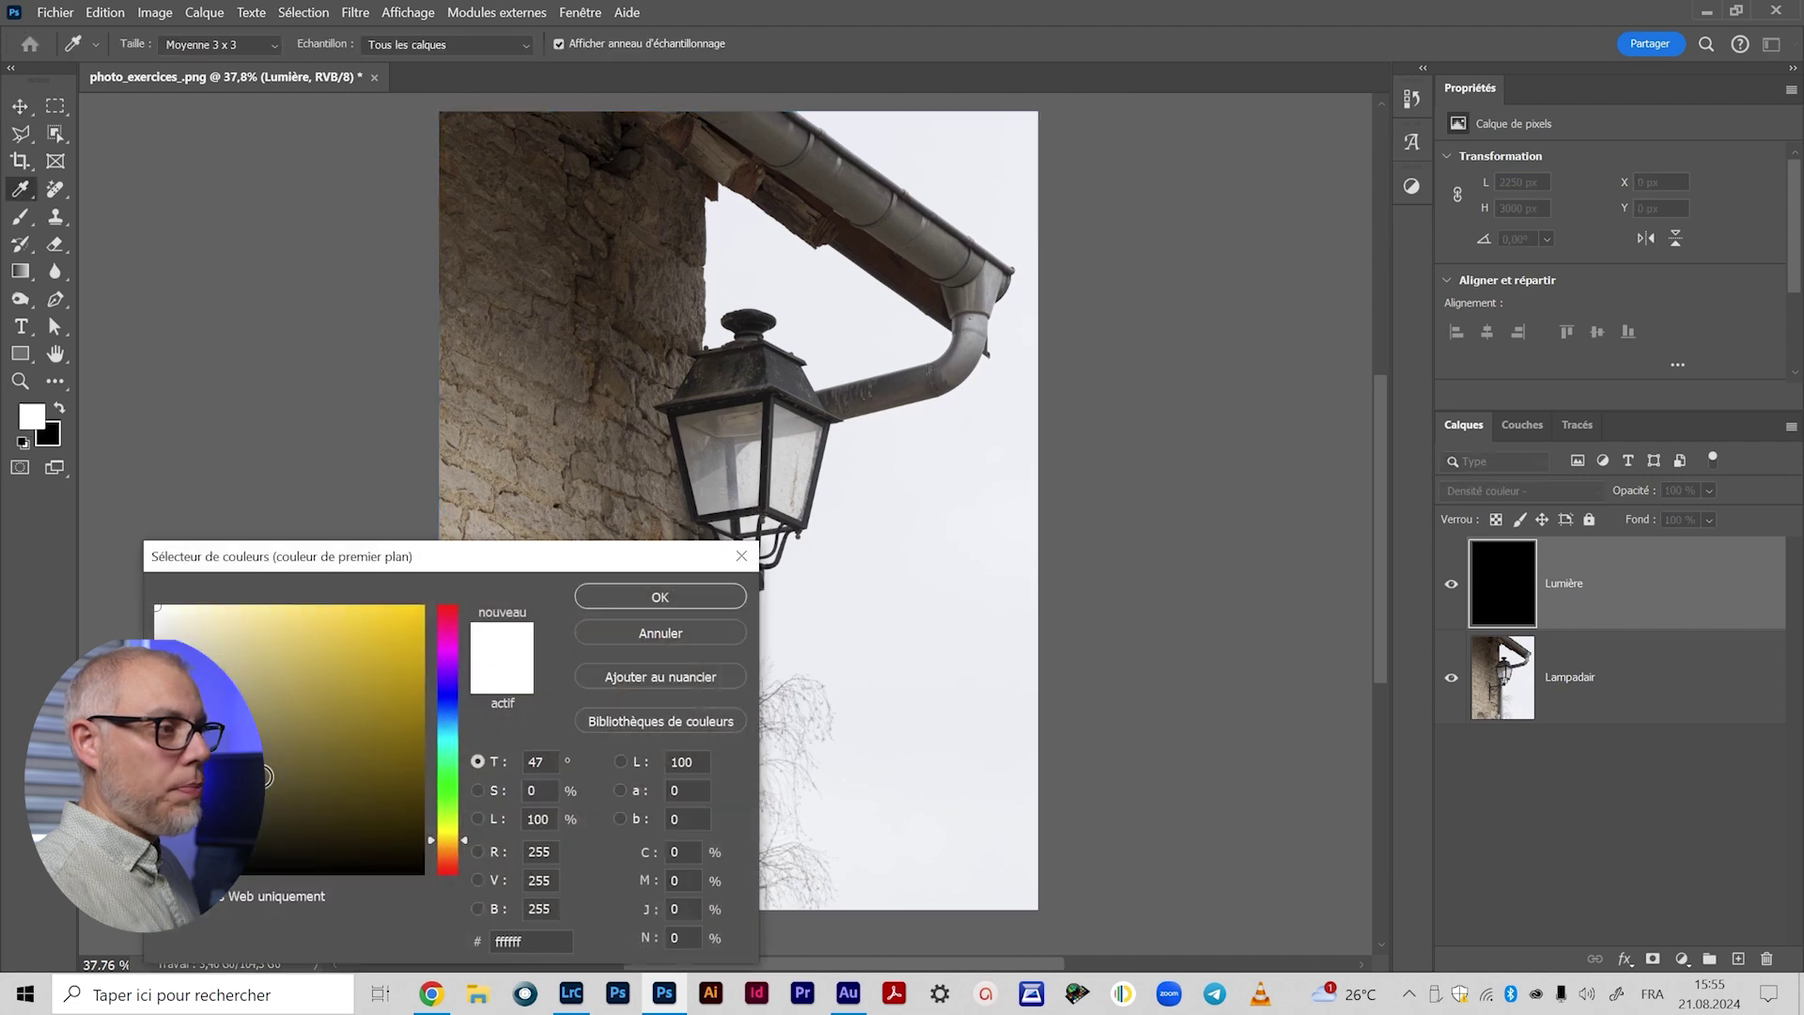
{"action": "left_click_drag", "start_coordinate": [526, 566], "coordinate": [547, 323]}
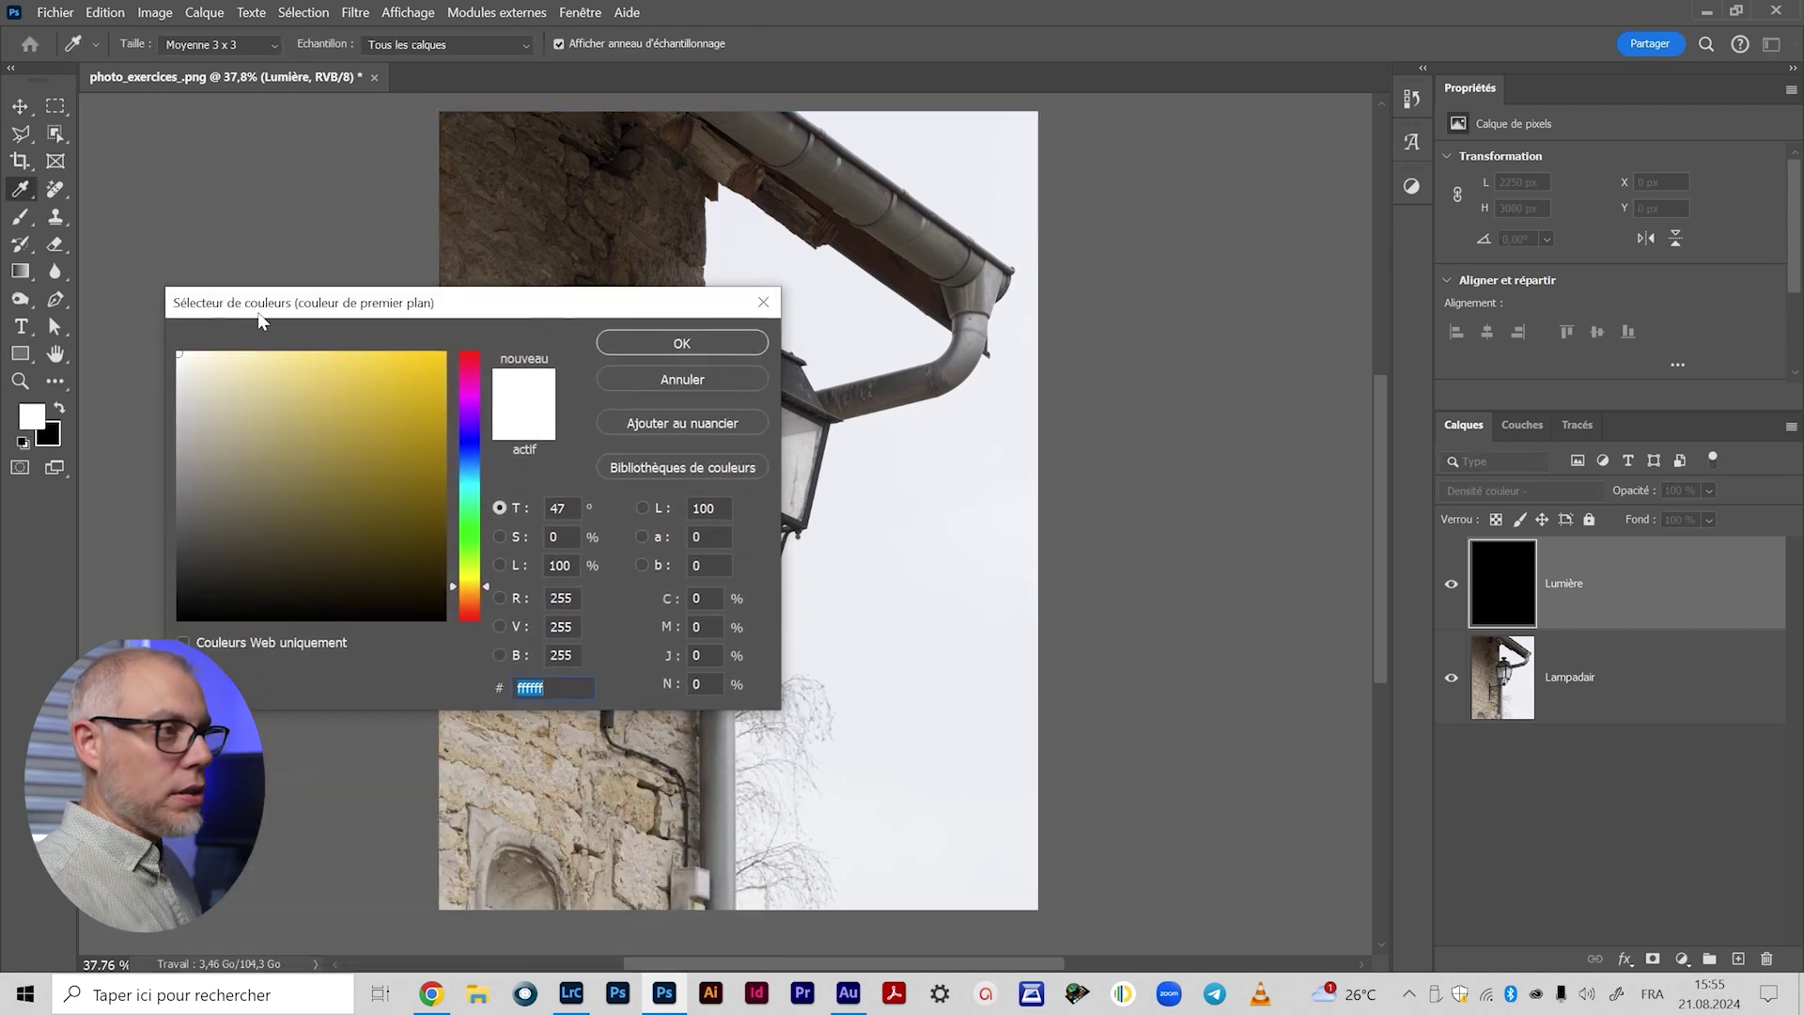
{"action": "left_click", "coordinate": [249, 371]}
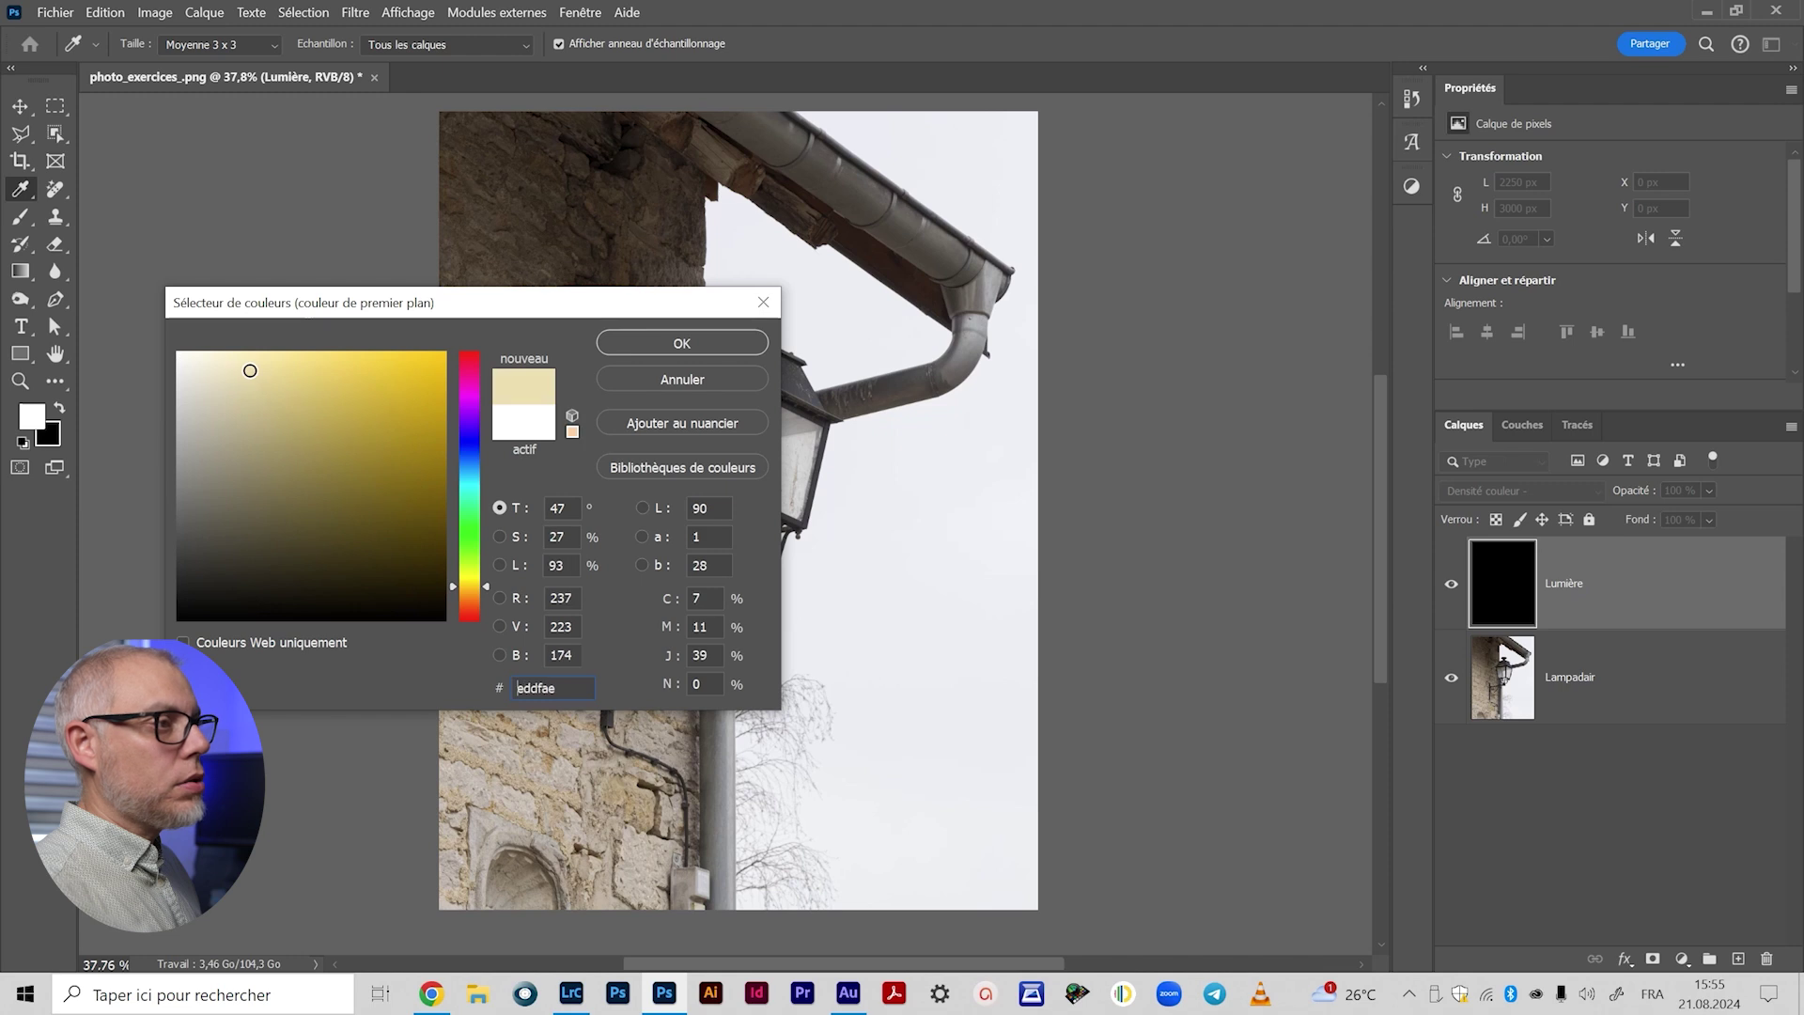
{"action": "left_click_drag", "start_coordinate": [248, 373], "coordinate": [227, 367]}
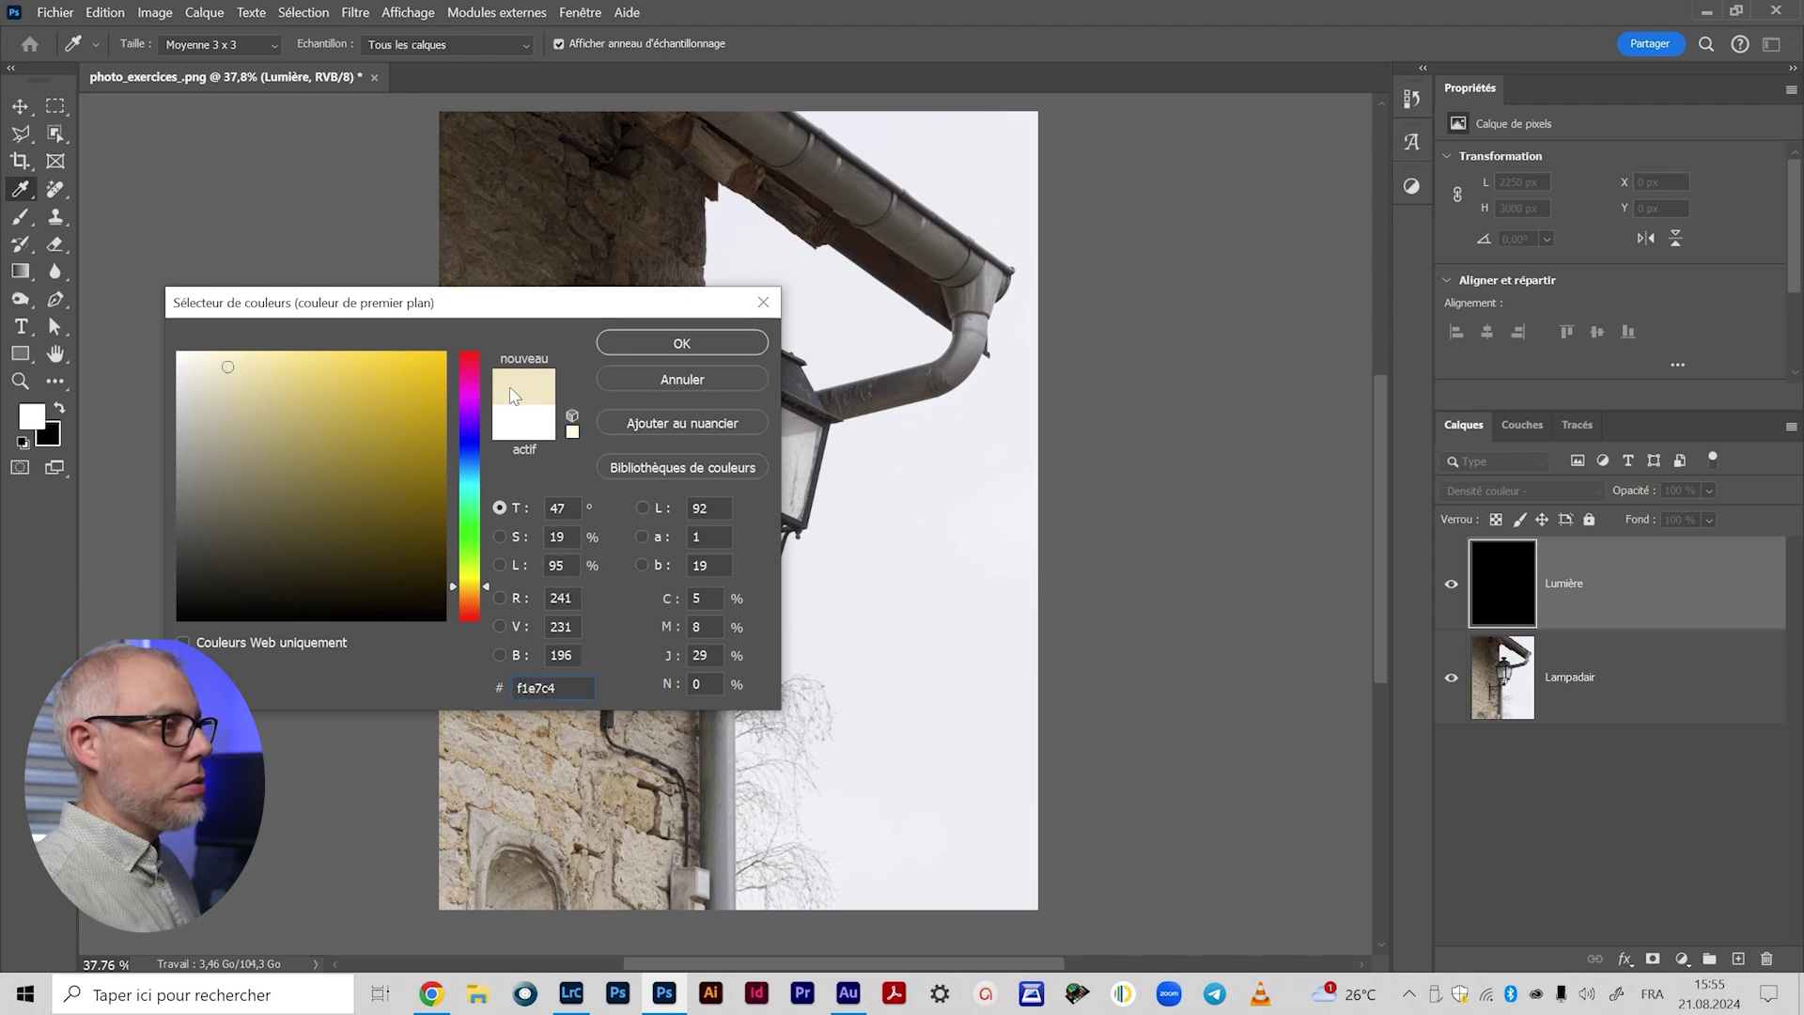
{"action": "left_click", "coordinate": [658, 340]}
{"action": "key", "text": "v"}
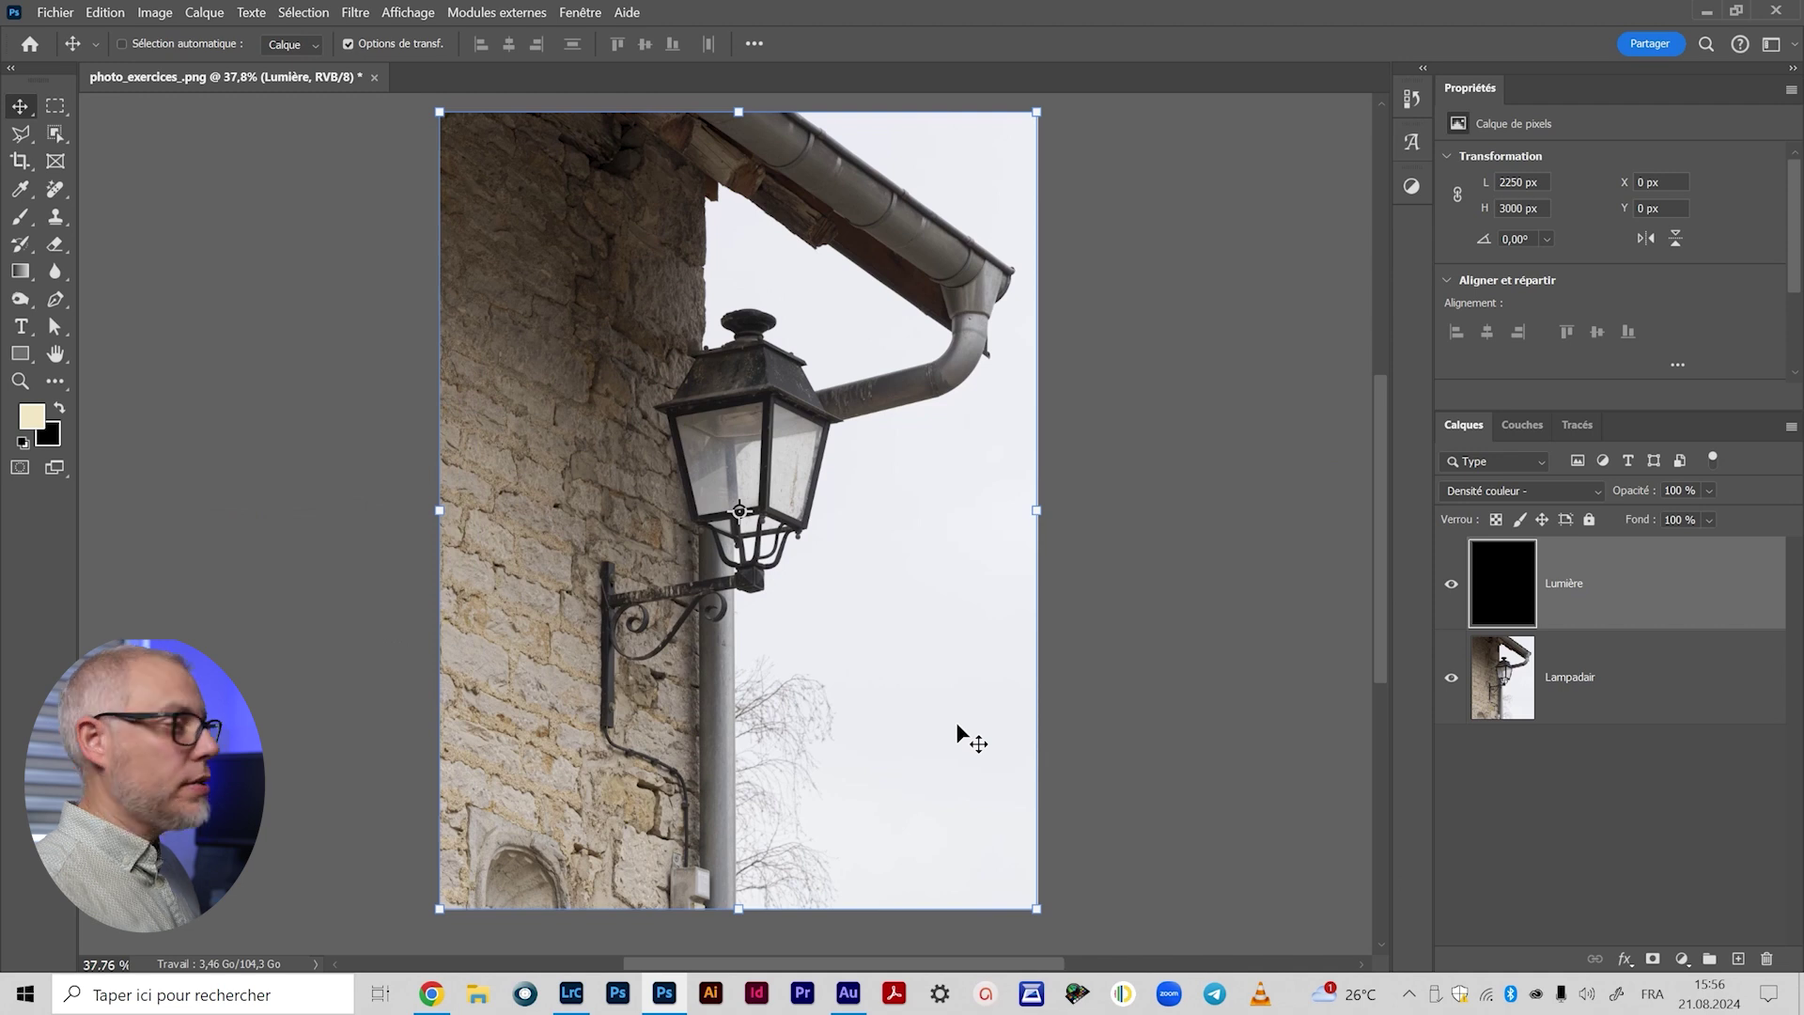
Step: Enlarge the view of the lantern head and activate the Brush tool
{"action": "left_click", "coordinate": [21, 381]}
{"action": "left_click_drag", "start_coordinate": [717, 415], "coordinate": [895, 535]}
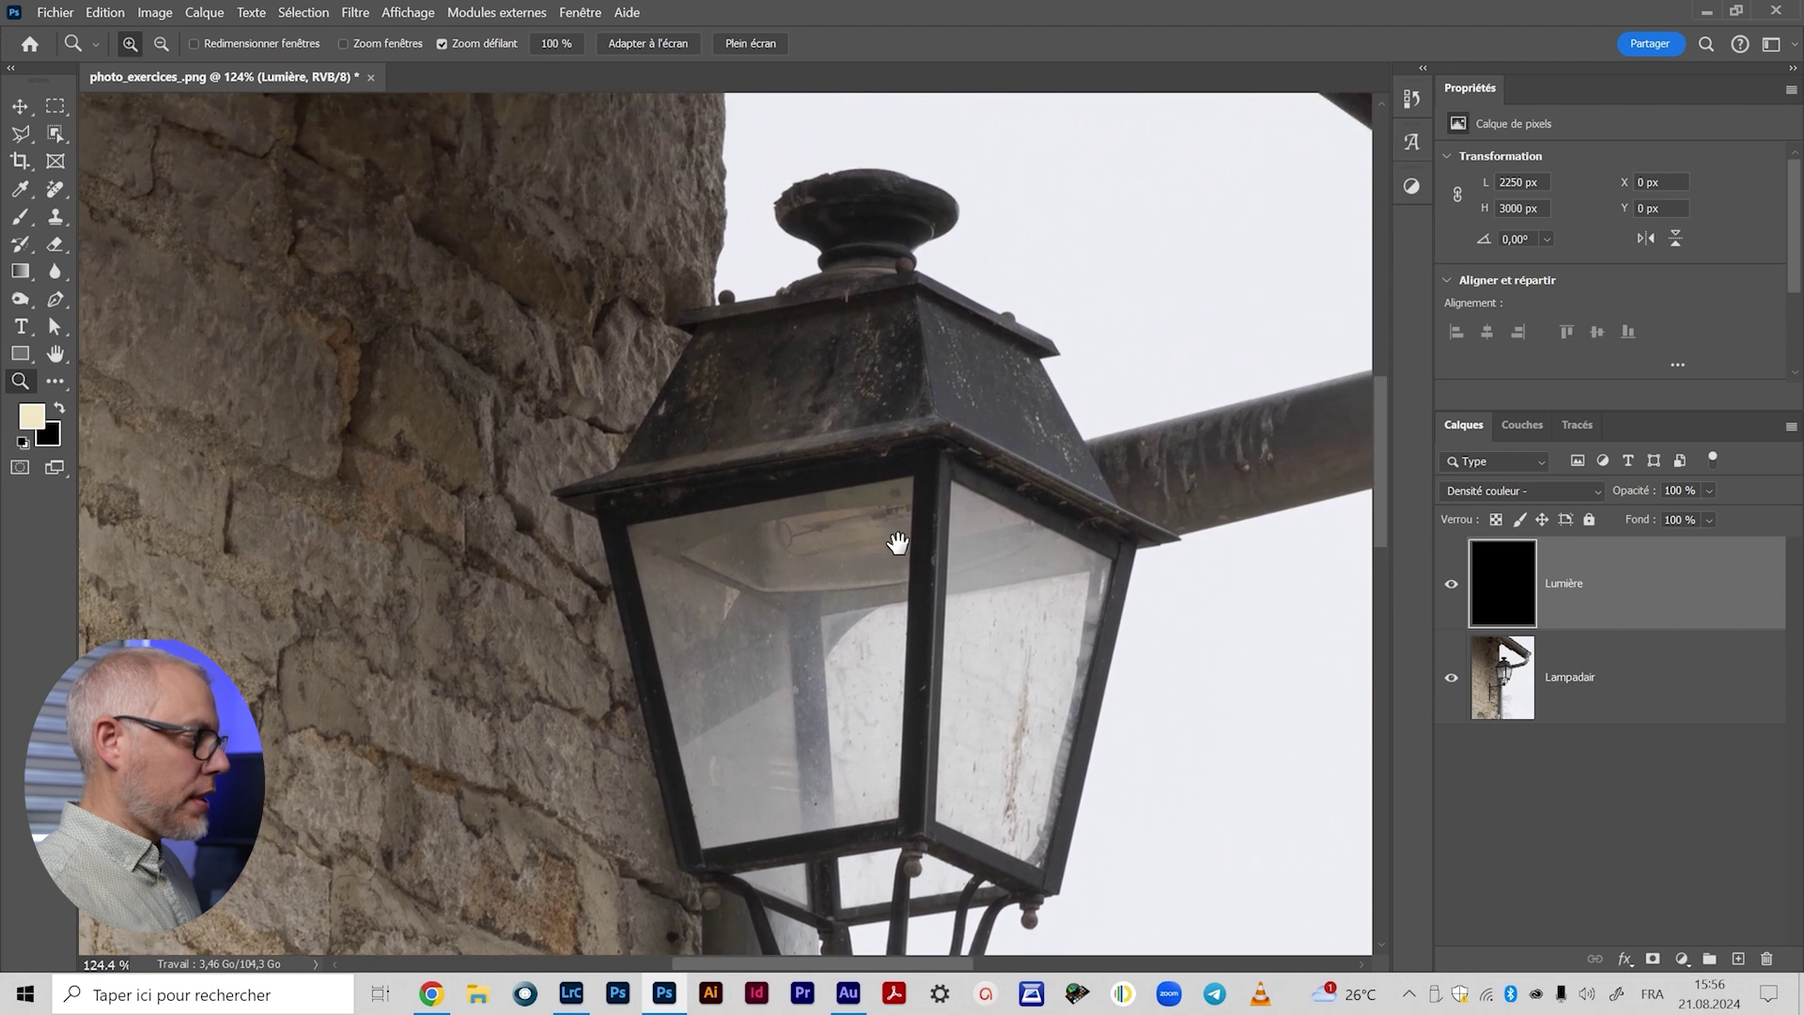
{"action": "key", "text": "b"}
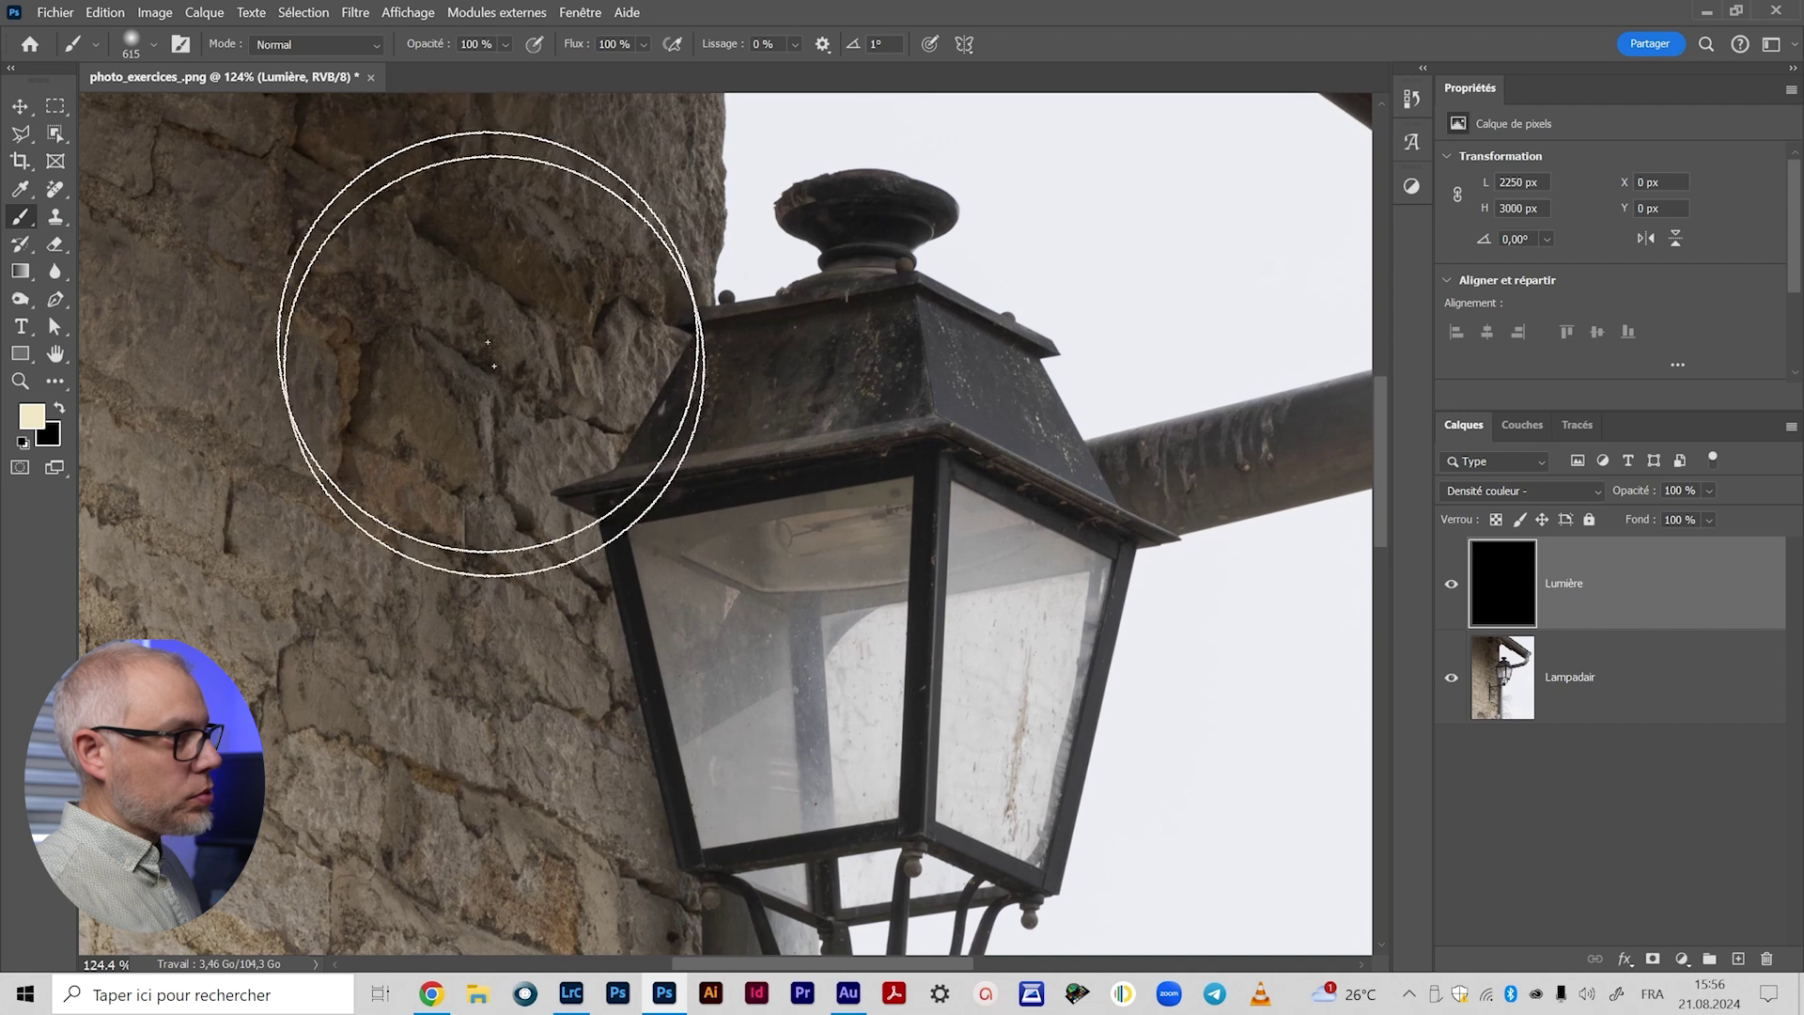
Step: Try a hard-edged dab and a 0% hardness dab with the 615 px brush on the stone wall, undoing each
{"action": "right_click", "coordinate": [511, 506]}
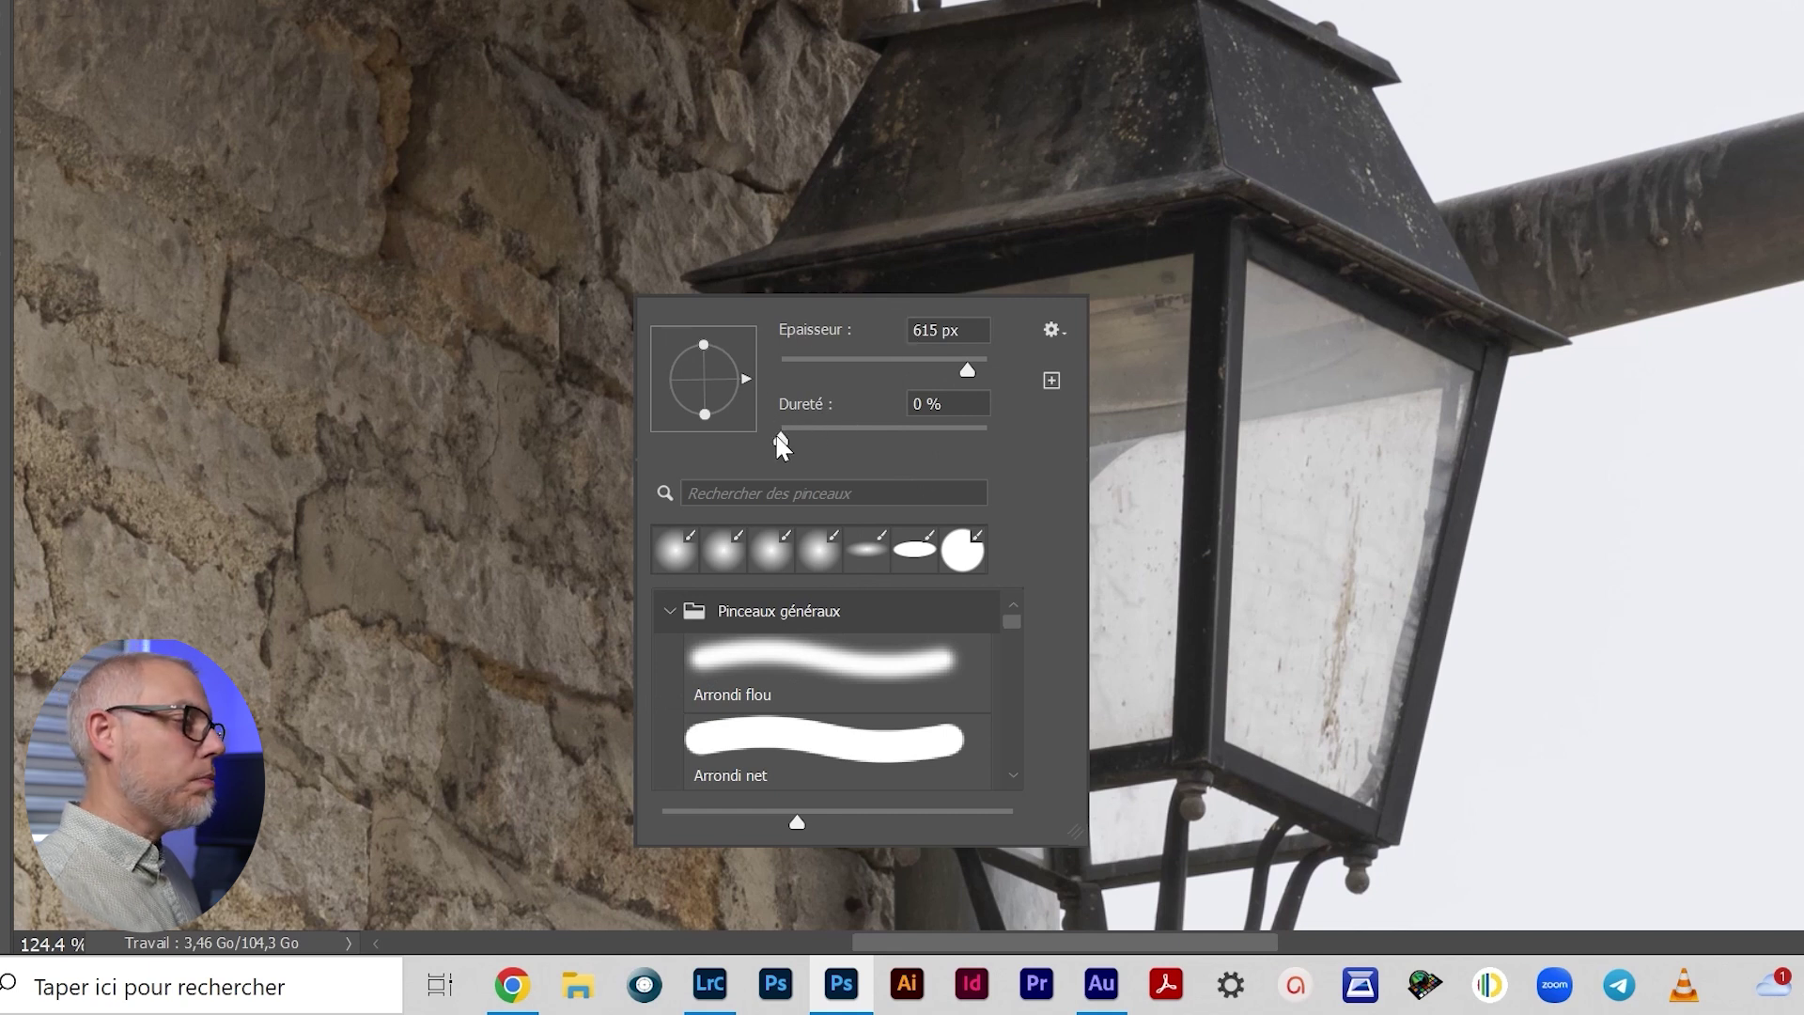
{"action": "left_click", "coordinate": [463, 201]}
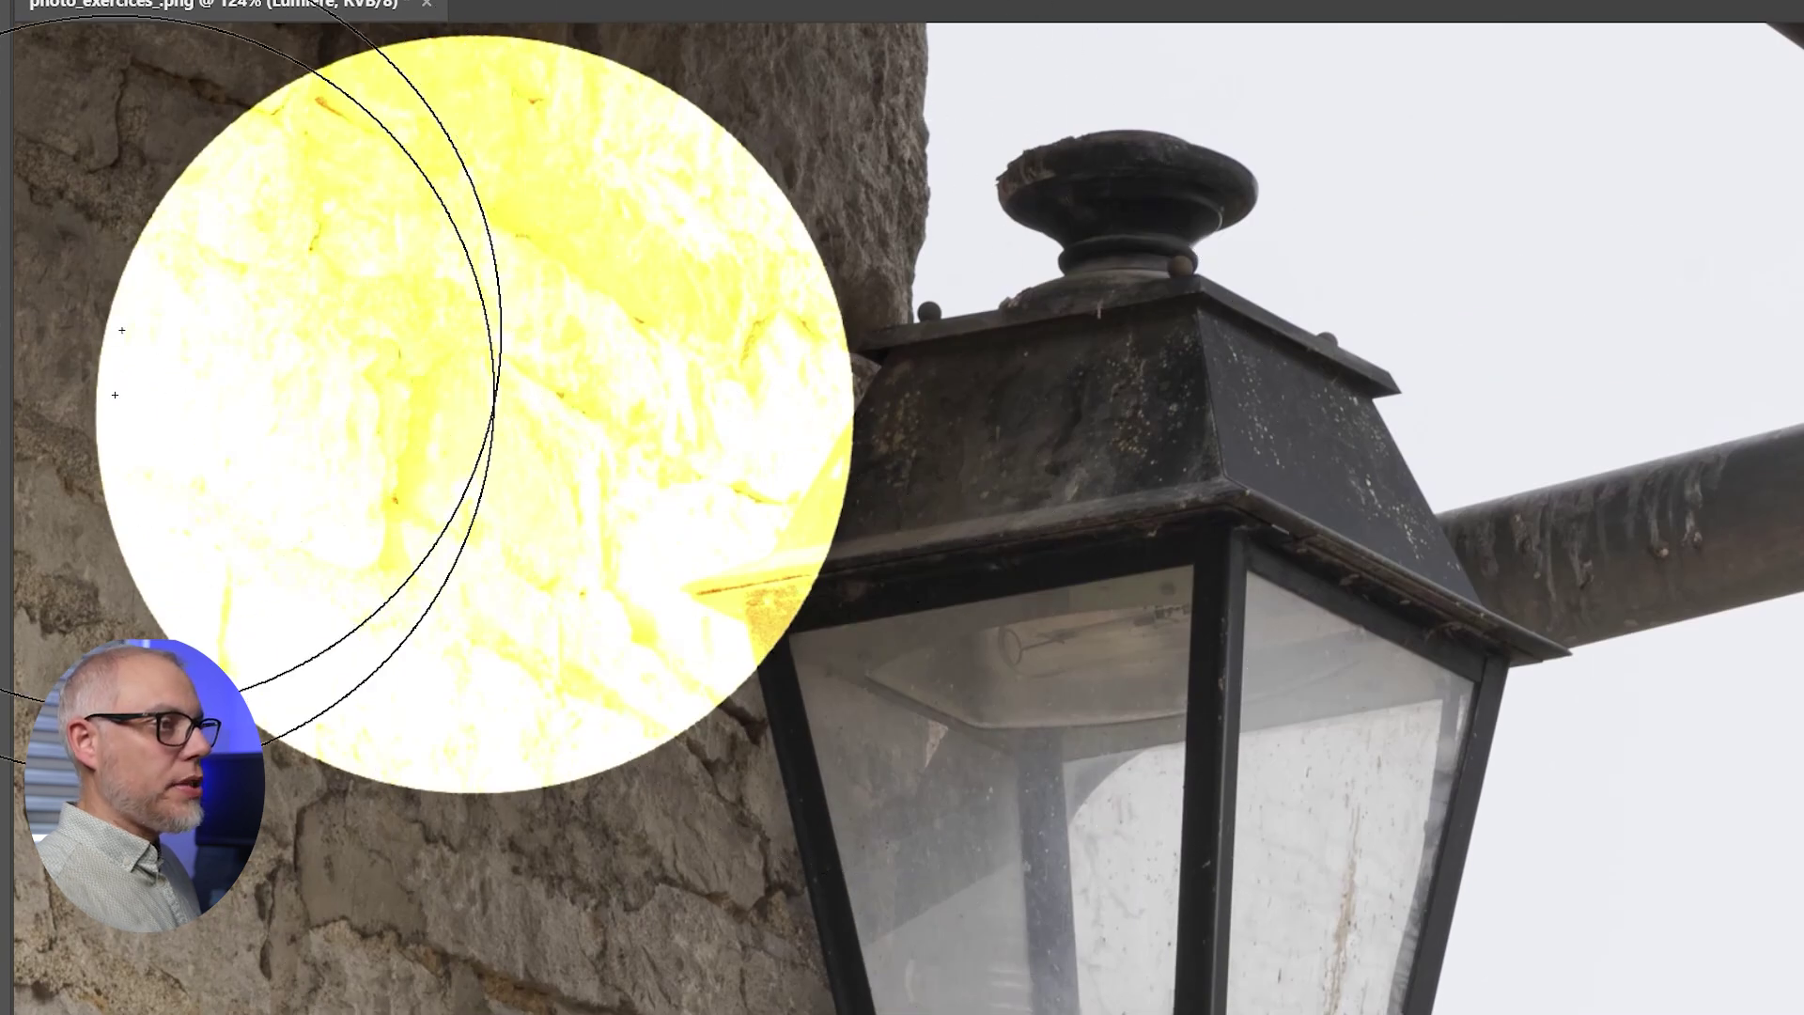
{"action": "key", "text": "ctrl+z"}
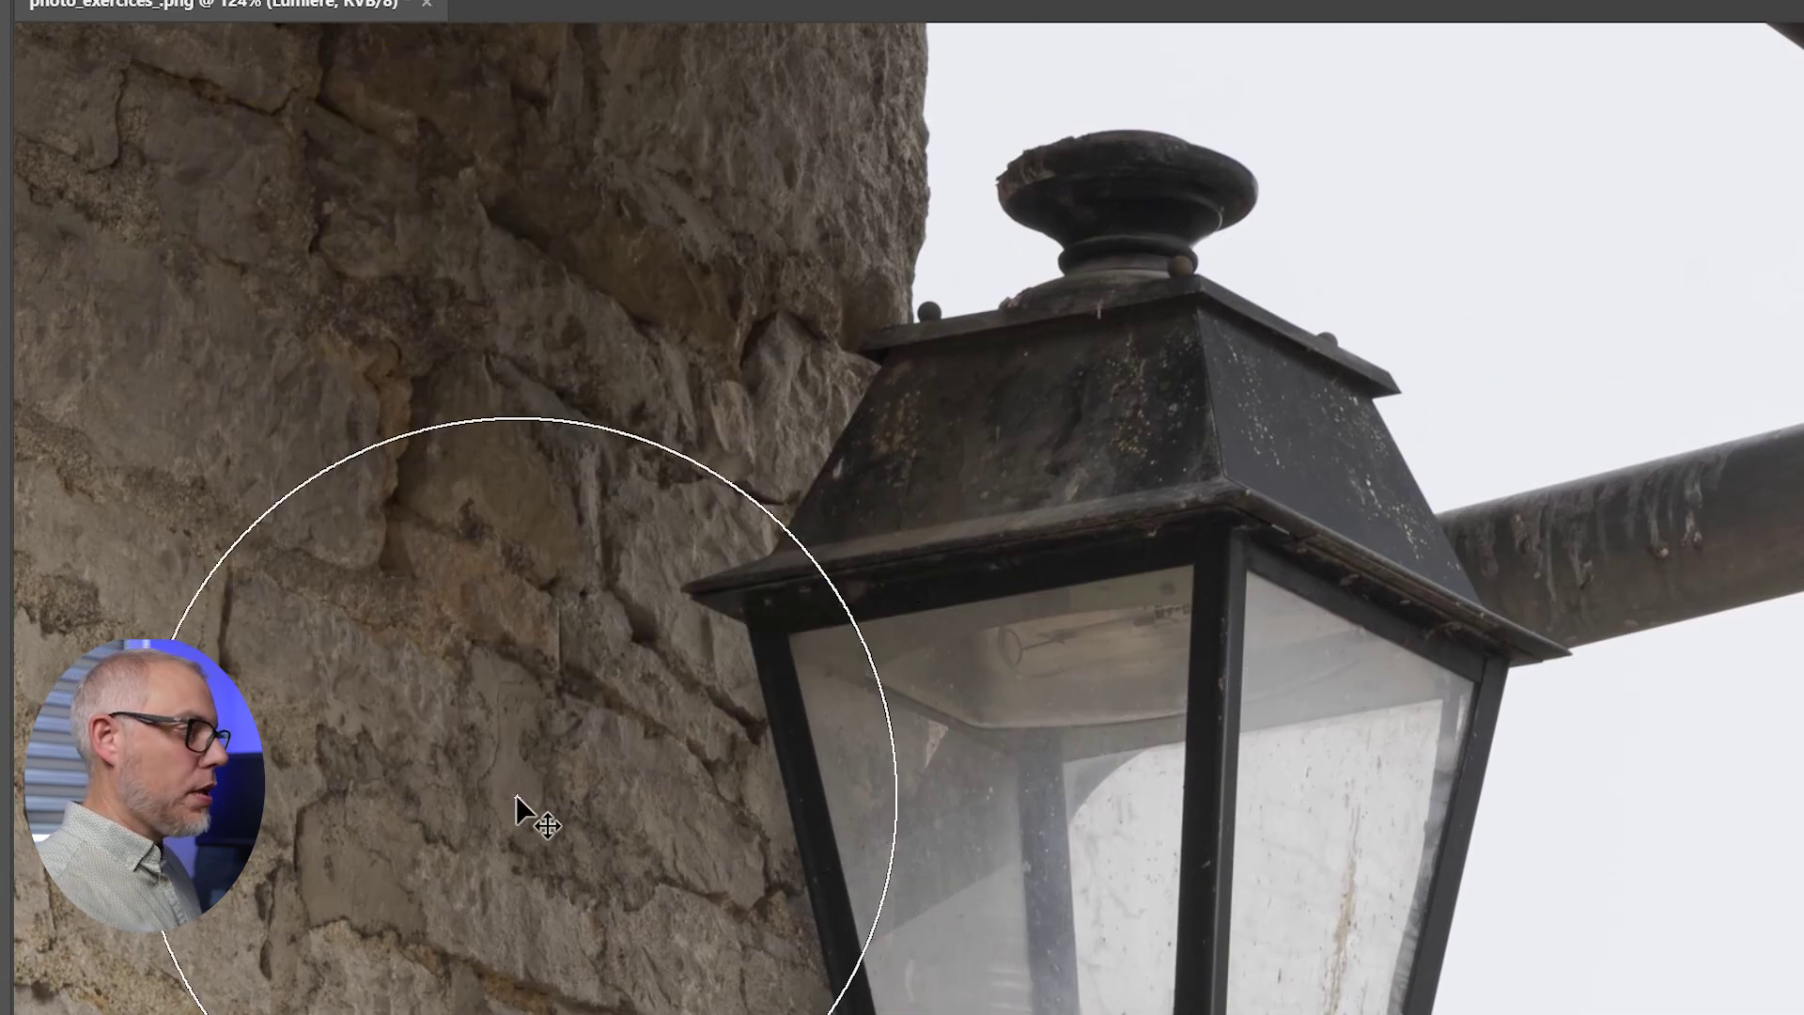
{"action": "right_click", "coordinate": [703, 592]}
{"action": "left_click_drag", "start_coordinate": [960, 729], "coordinate": [854, 726]}
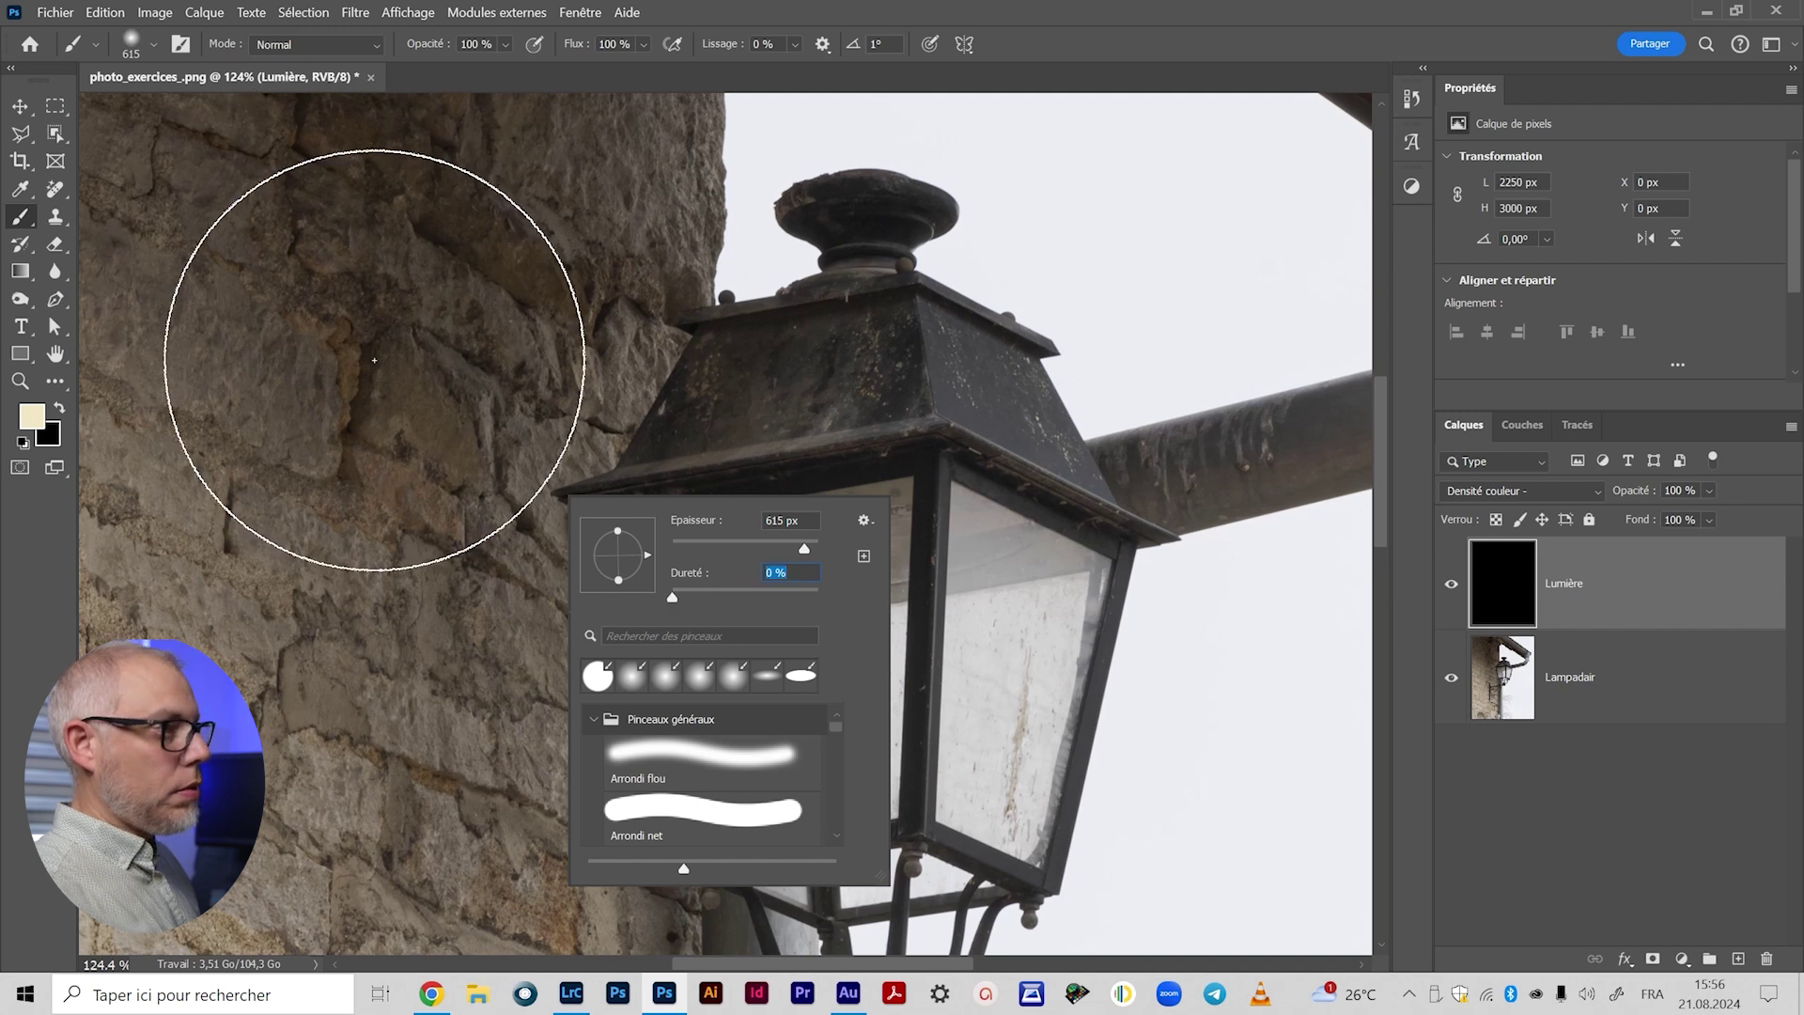
{"action": "left_click", "coordinate": [374, 360]}
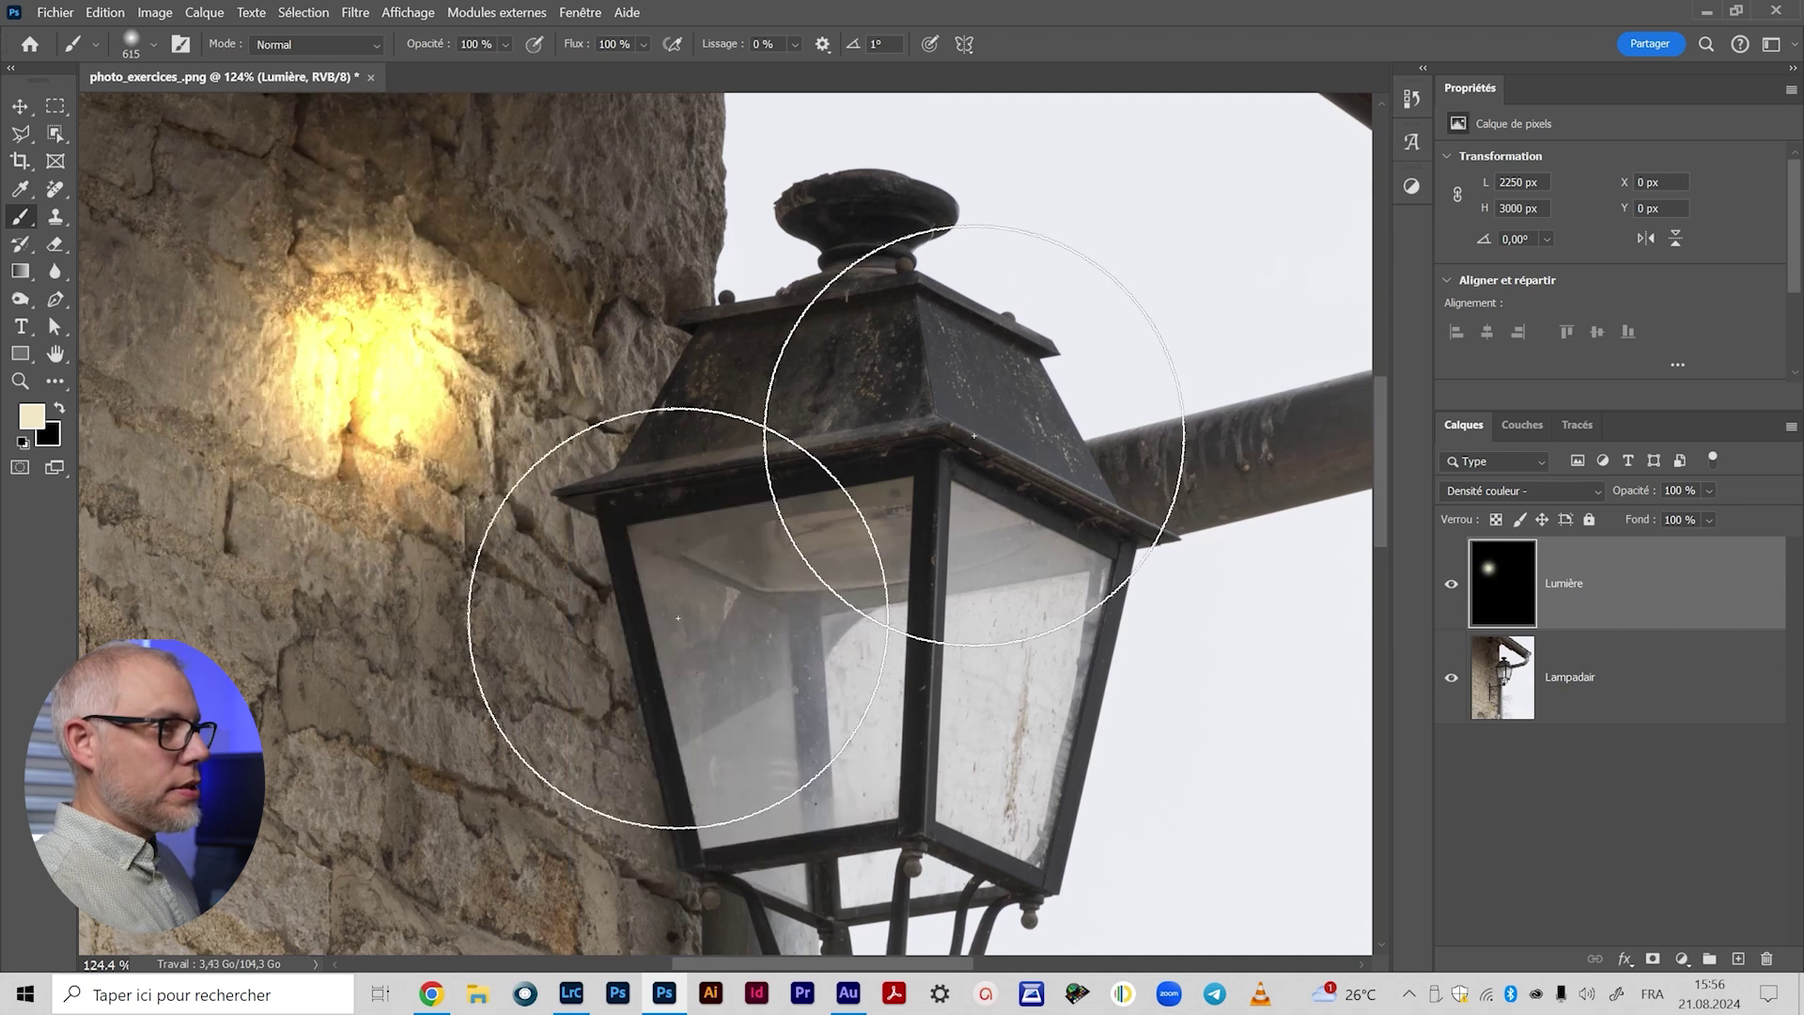
{"action": "key", "text": "ctrl+z"}
Step: Flatten the brush tip into an ellipse, tilt it to 5° and reduce its size to 187 px, undoing any test dab
{"action": "right_click", "coordinate": [648, 562]}
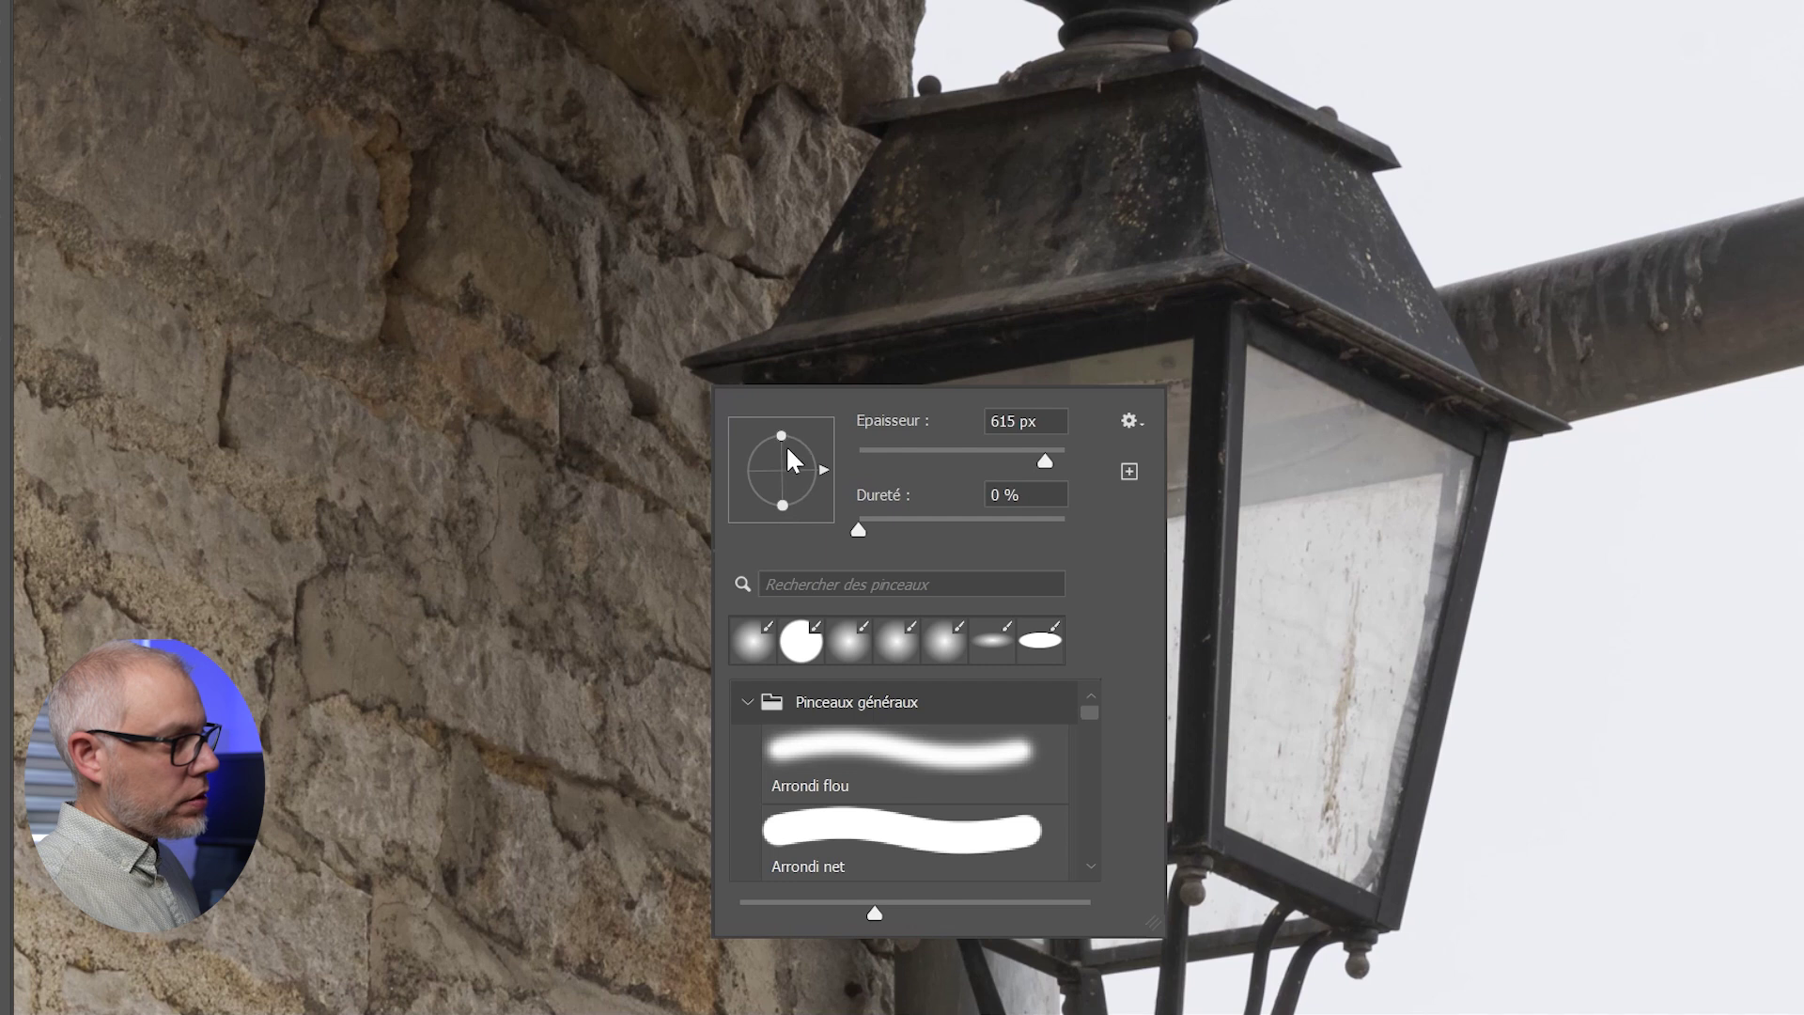
{"action": "left_click_drag", "start_coordinate": [783, 509], "coordinate": [795, 486]}
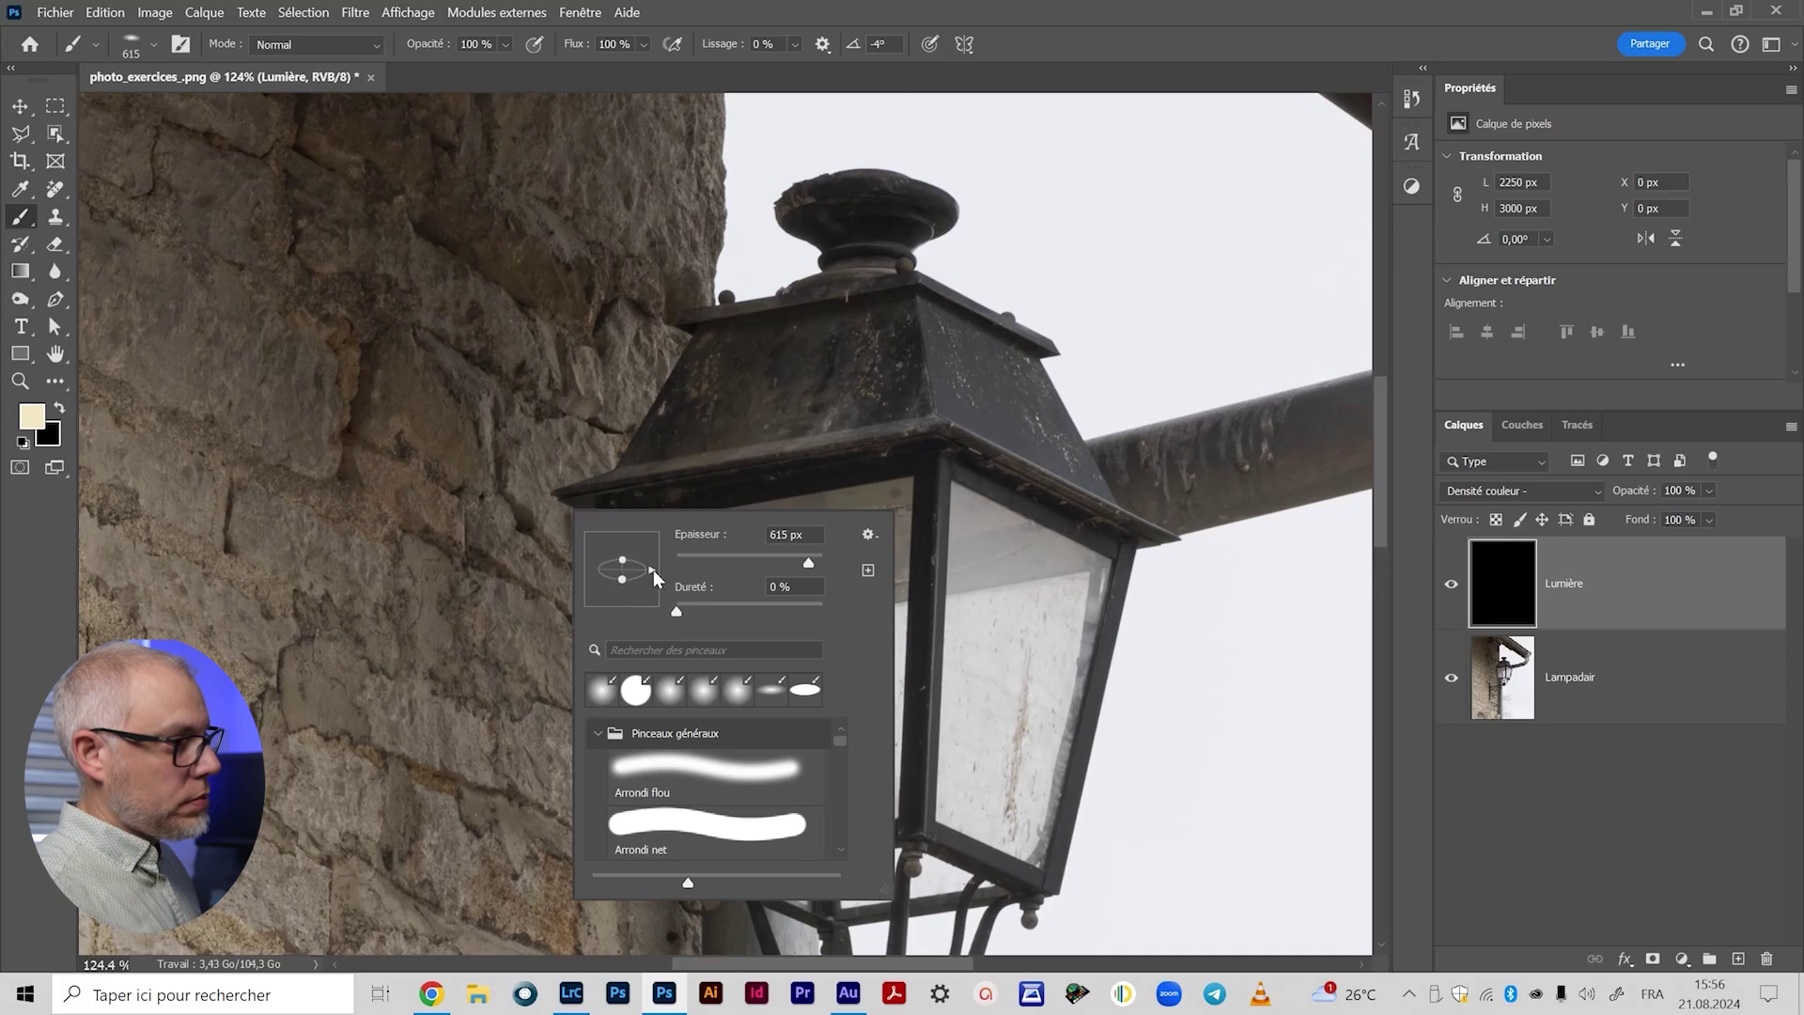
{"action": "left_click_drag", "start_coordinate": [656, 567], "coordinate": [657, 565]}
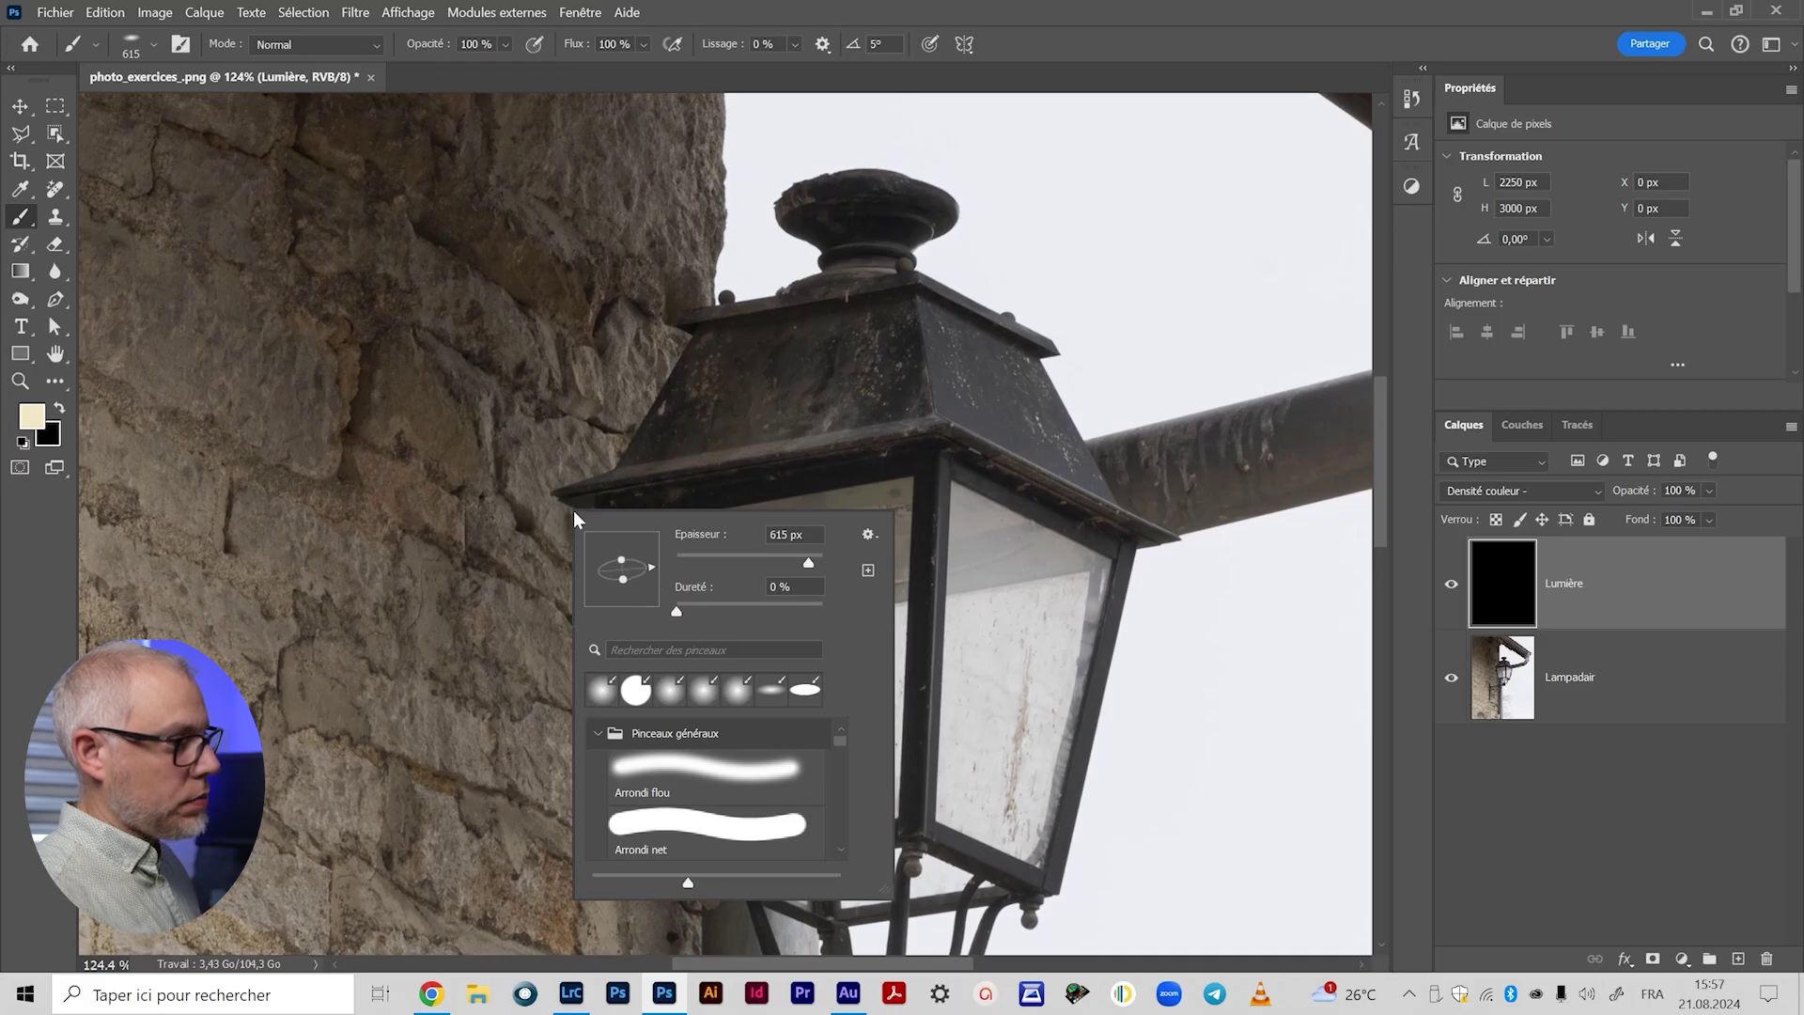
{"action": "left_click_drag", "start_coordinate": [808, 561], "coordinate": [782, 561]}
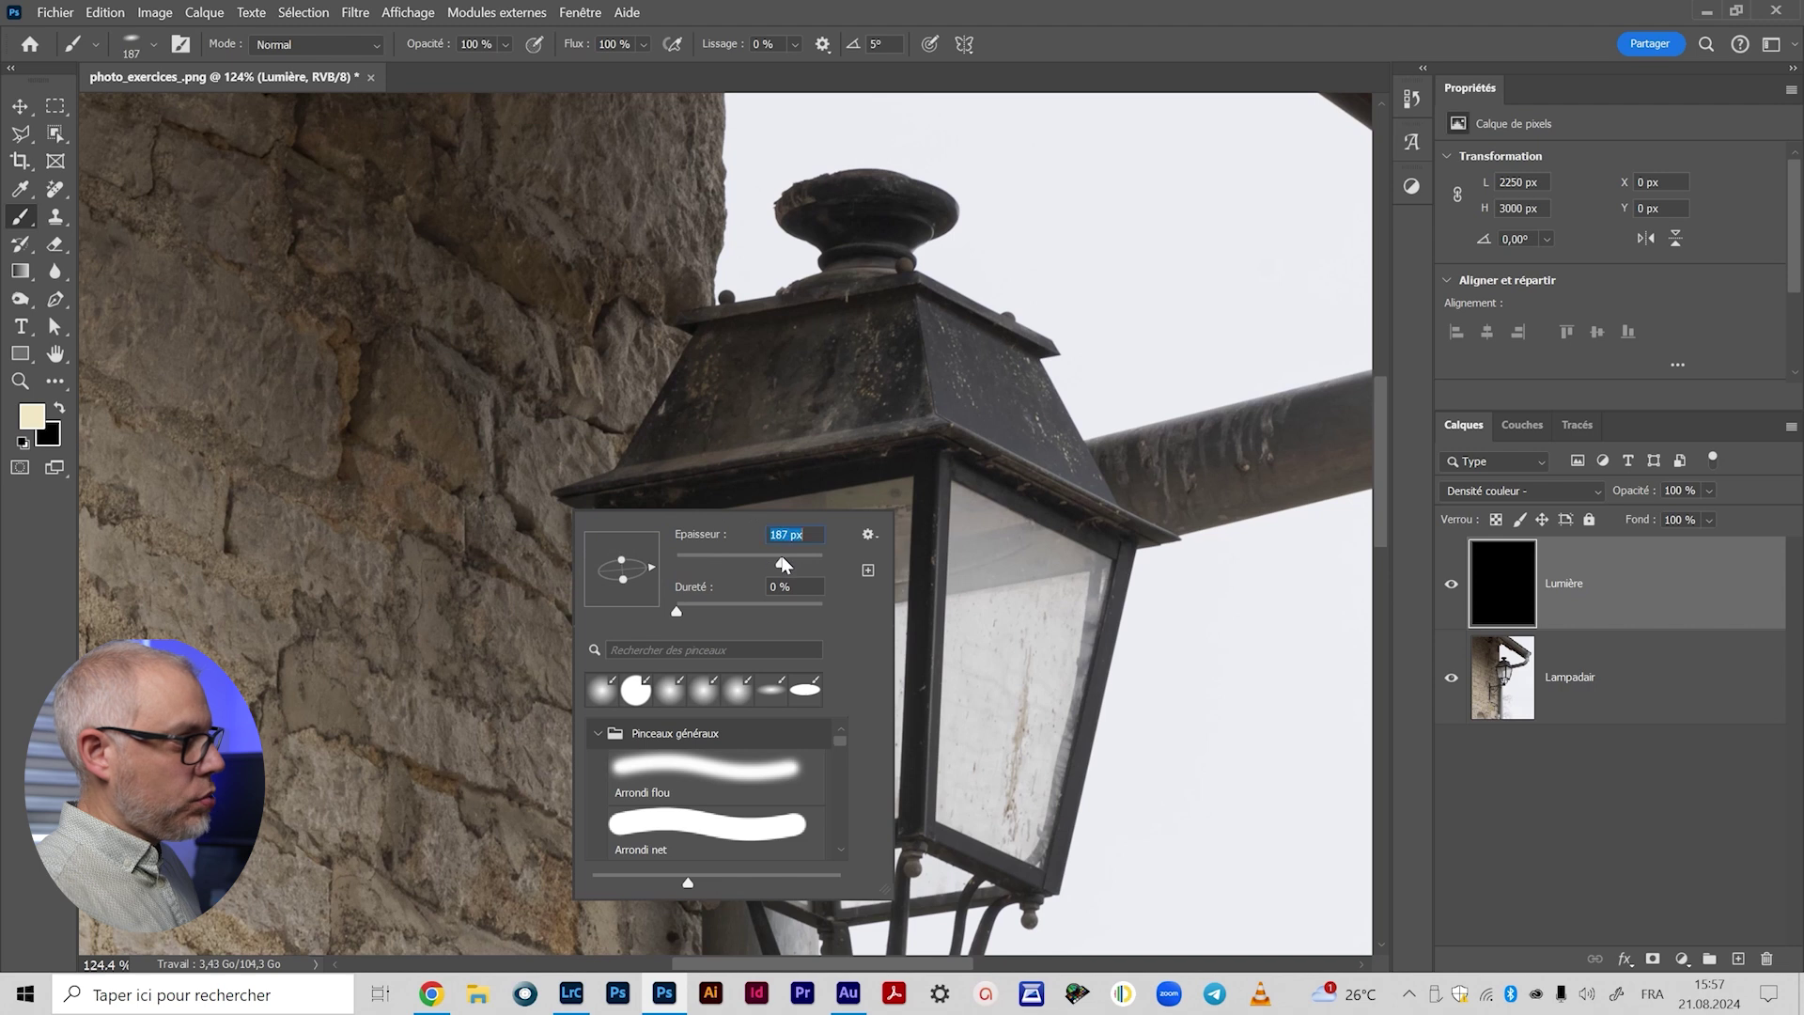
{"action": "left_click", "coordinate": [511, 470]}
{"action": "key", "text": "ctrl+z"}
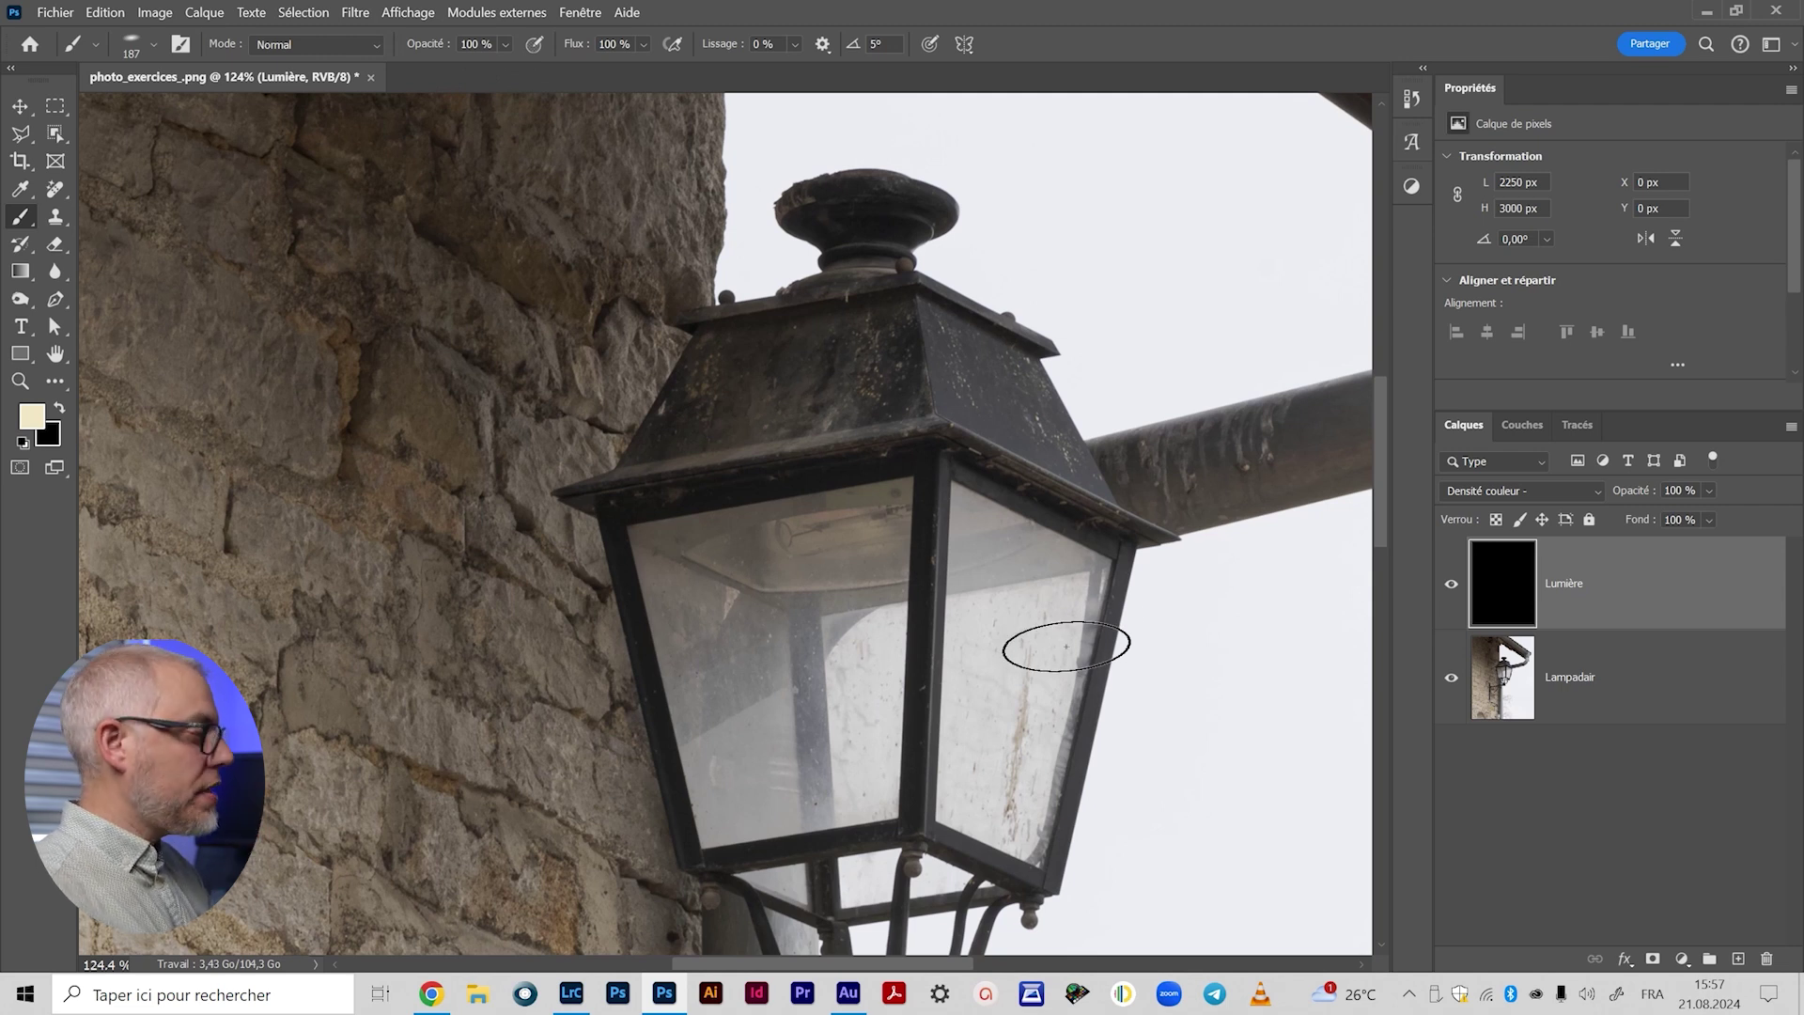
Step: Dab warm light onto the bulb inside the lantern with the elliptical brush at 30% opacity
{"action": "key", "text": "3"}
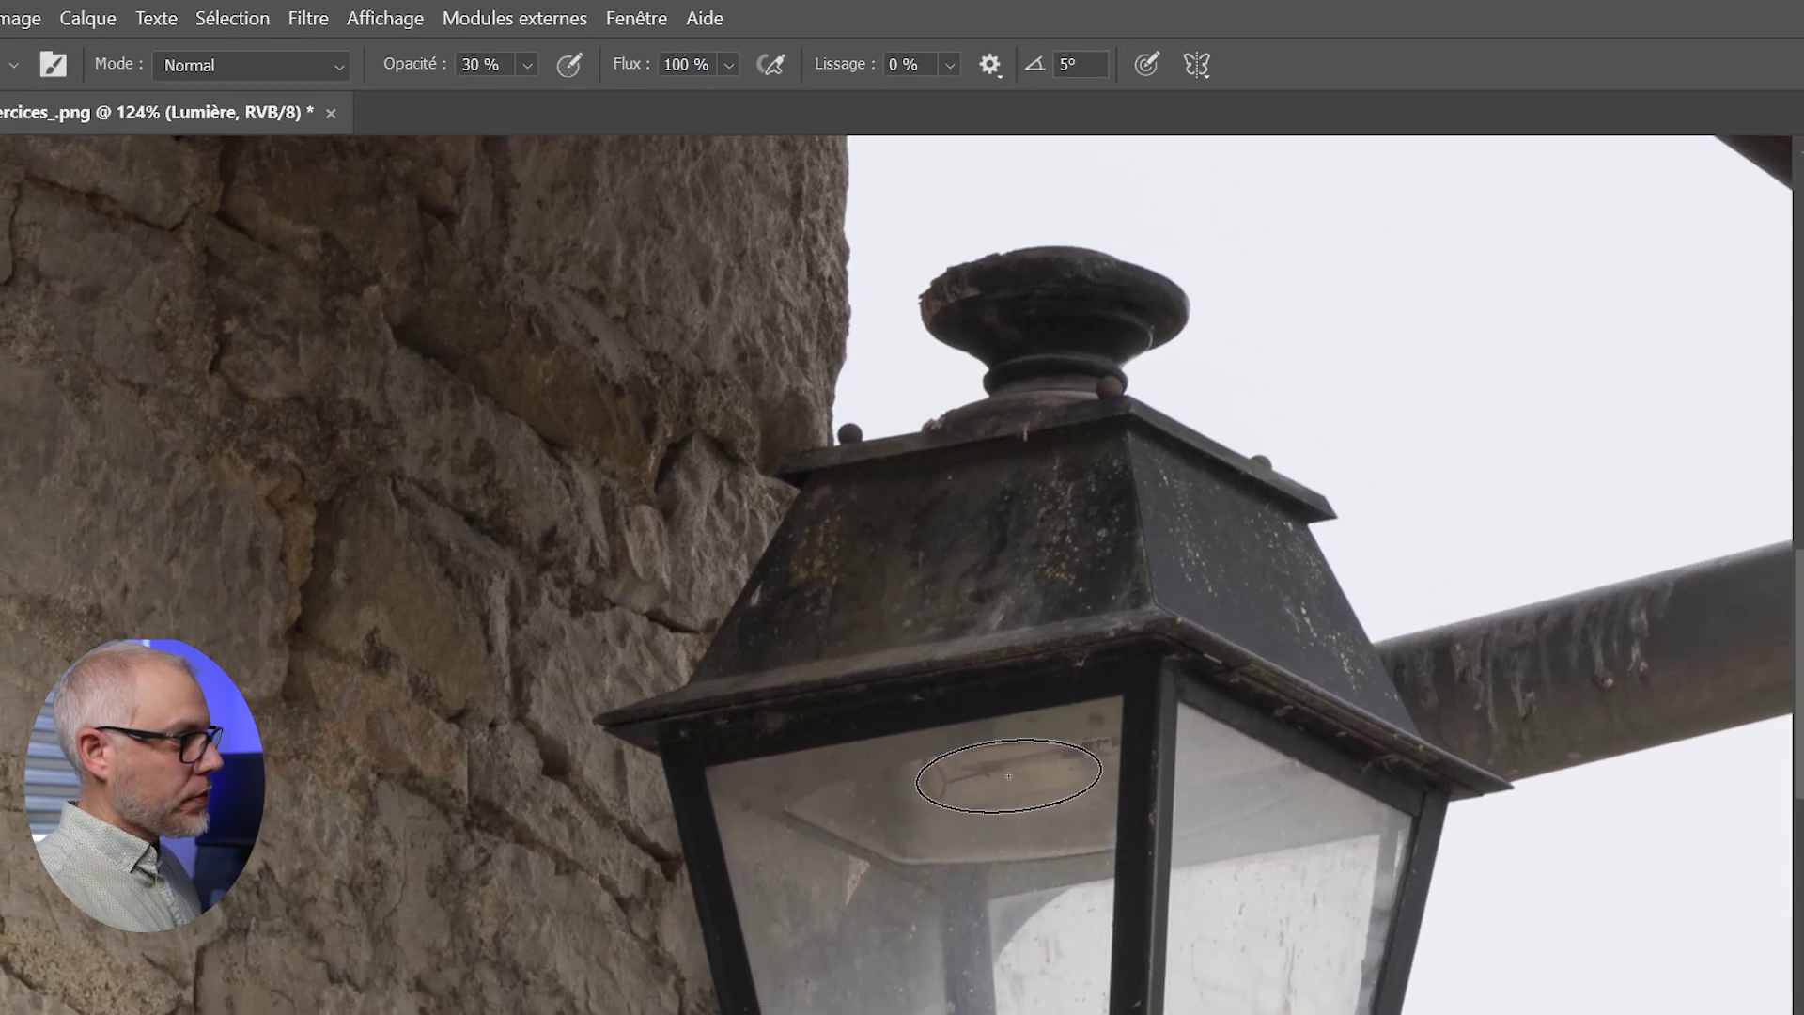
{"action": "left_click", "coordinate": [1008, 775]}
{"action": "left_click", "coordinate": [1008, 775]}
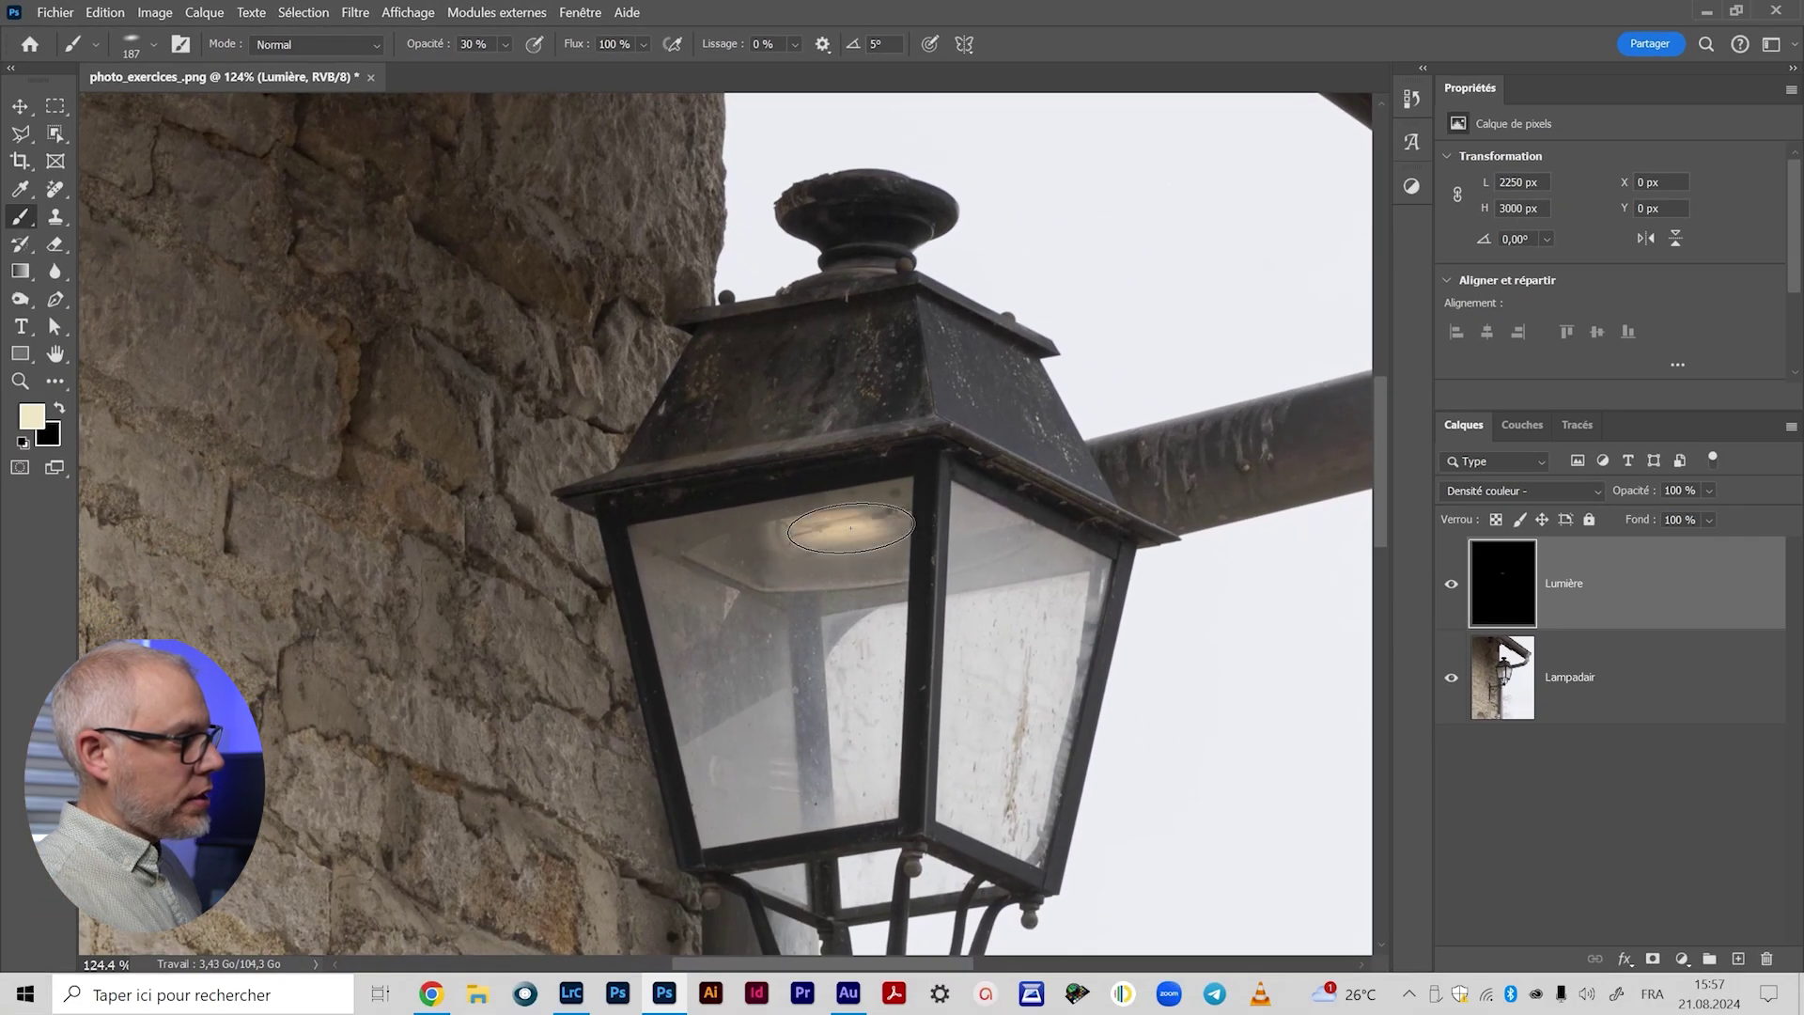
{"action": "left_click", "coordinate": [815, 535]}
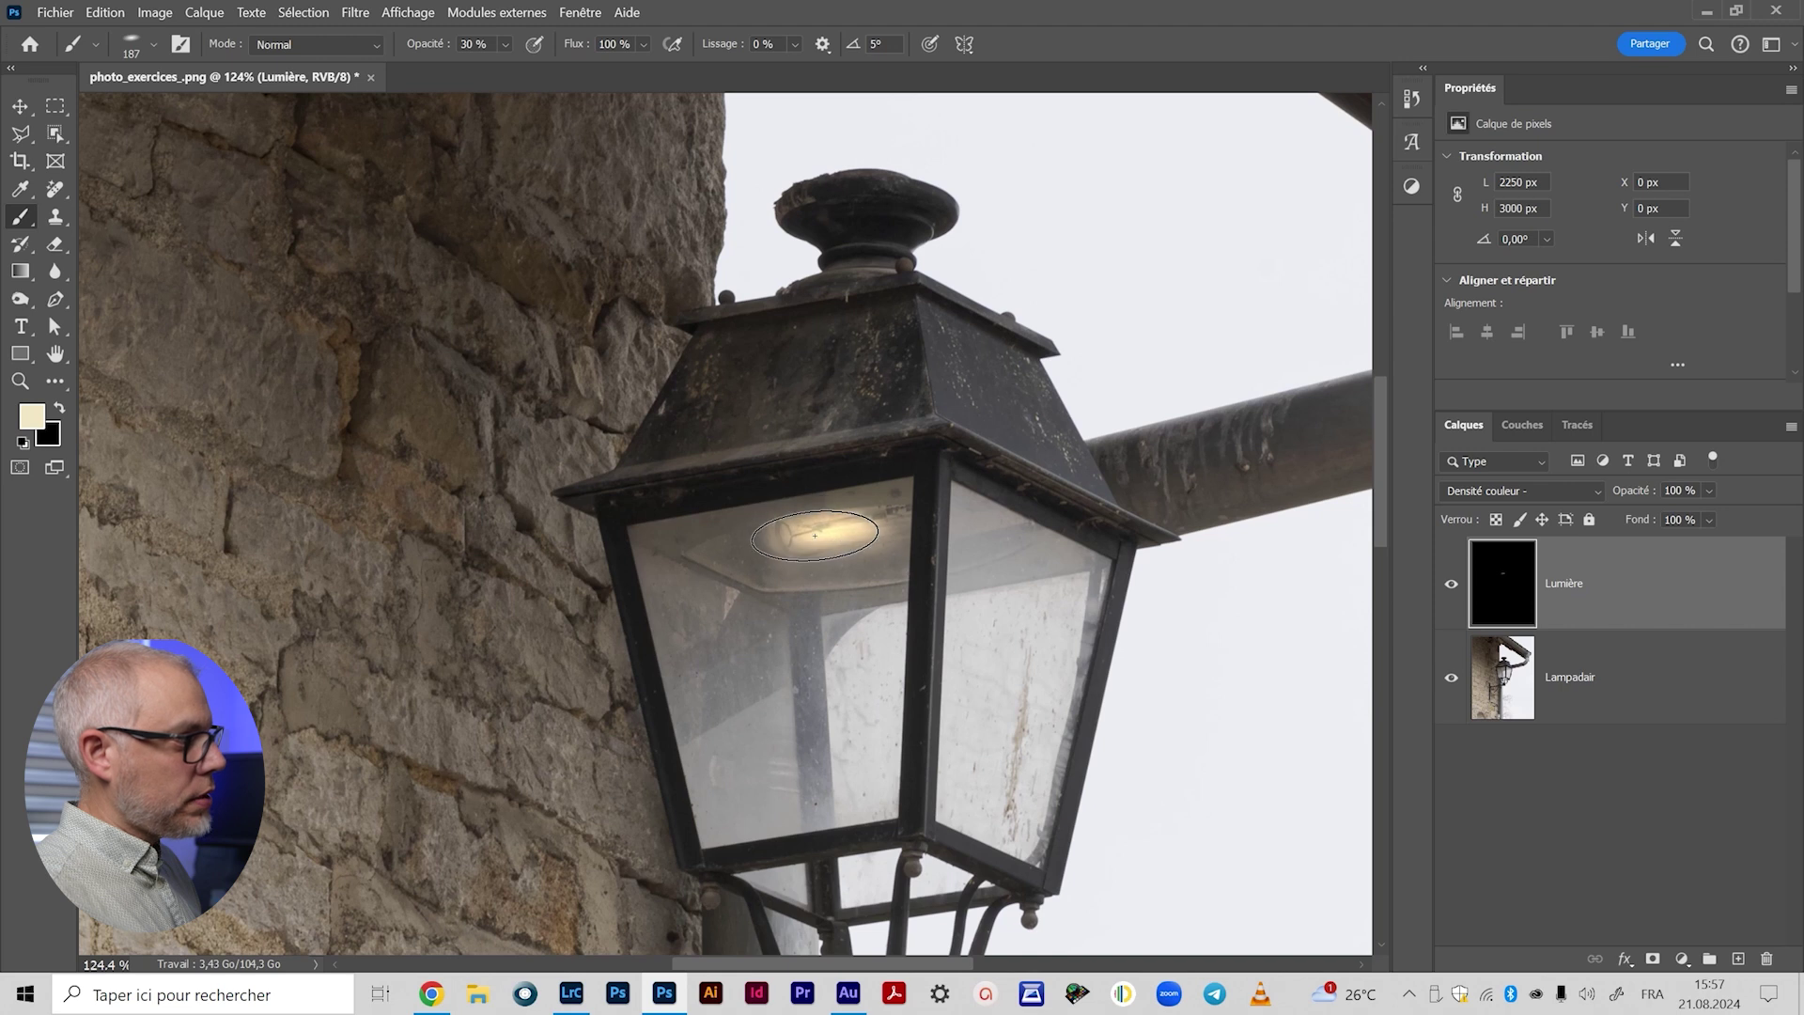
{"action": "left_click", "coordinate": [844, 530]}
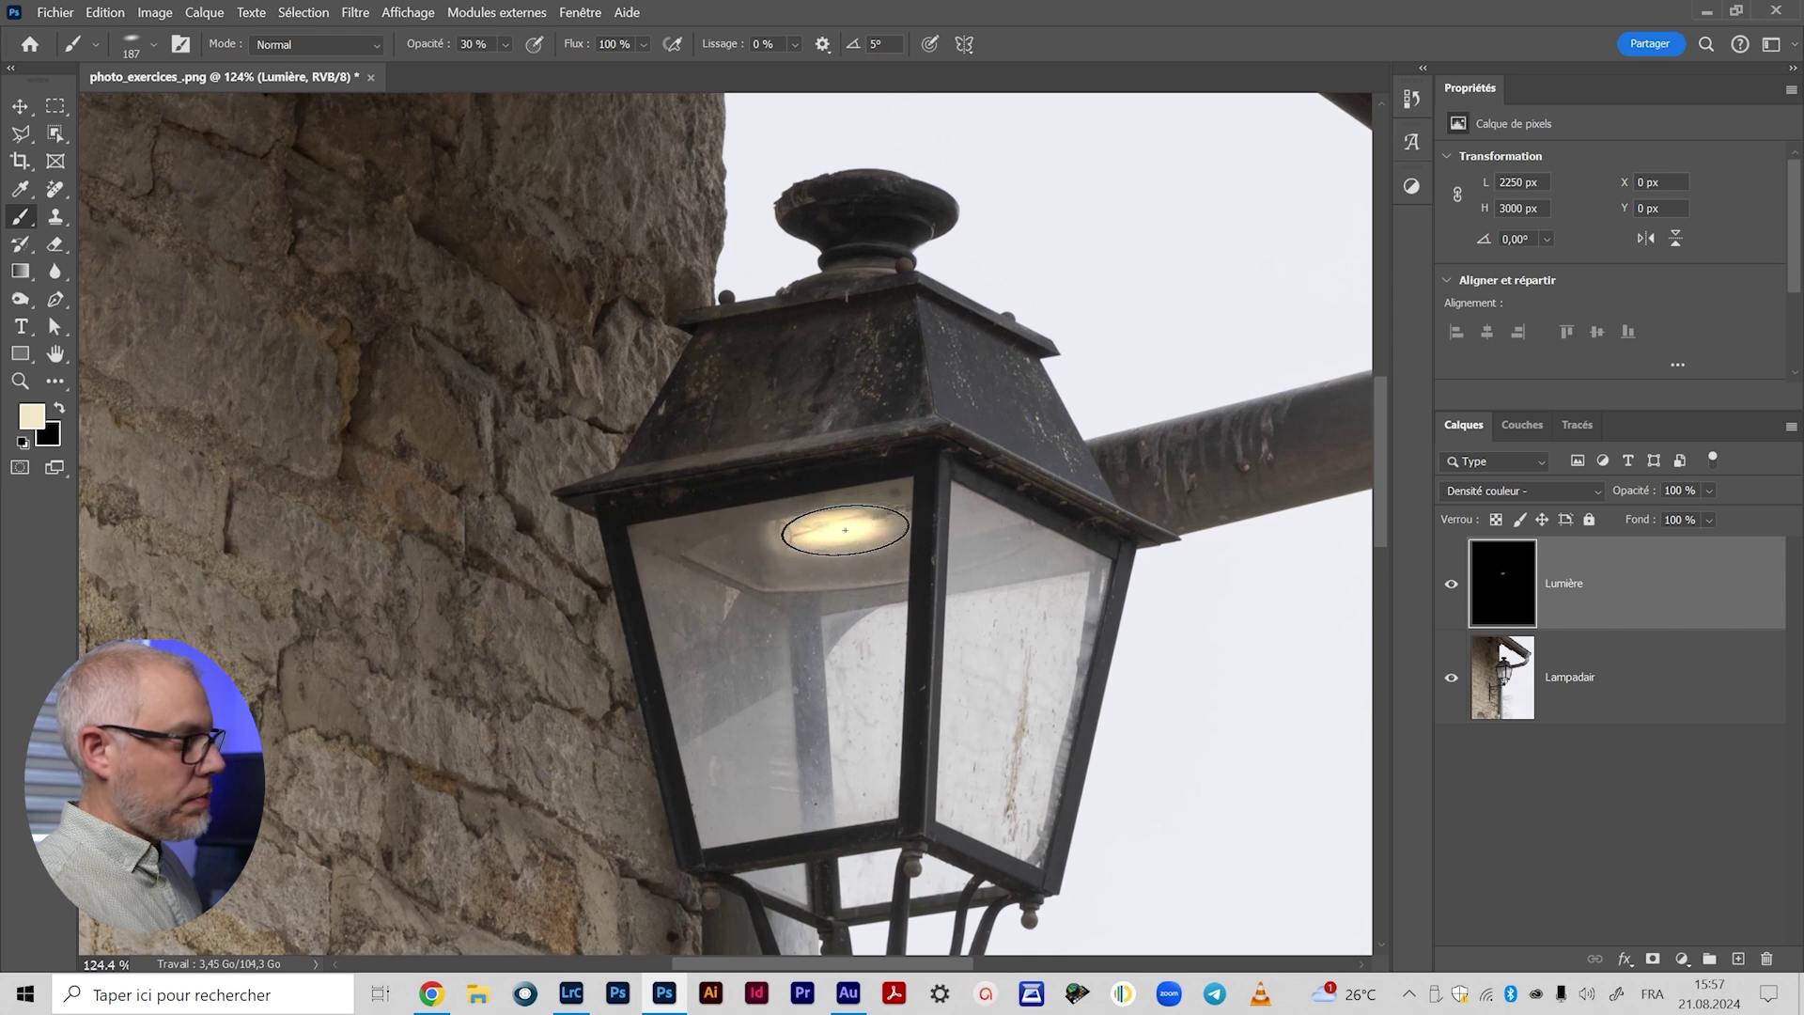
Step: Reduce the brush size to 158 px and intensify the glow along the lantern's bulb
{"action": "right_click", "coordinate": [845, 530]}
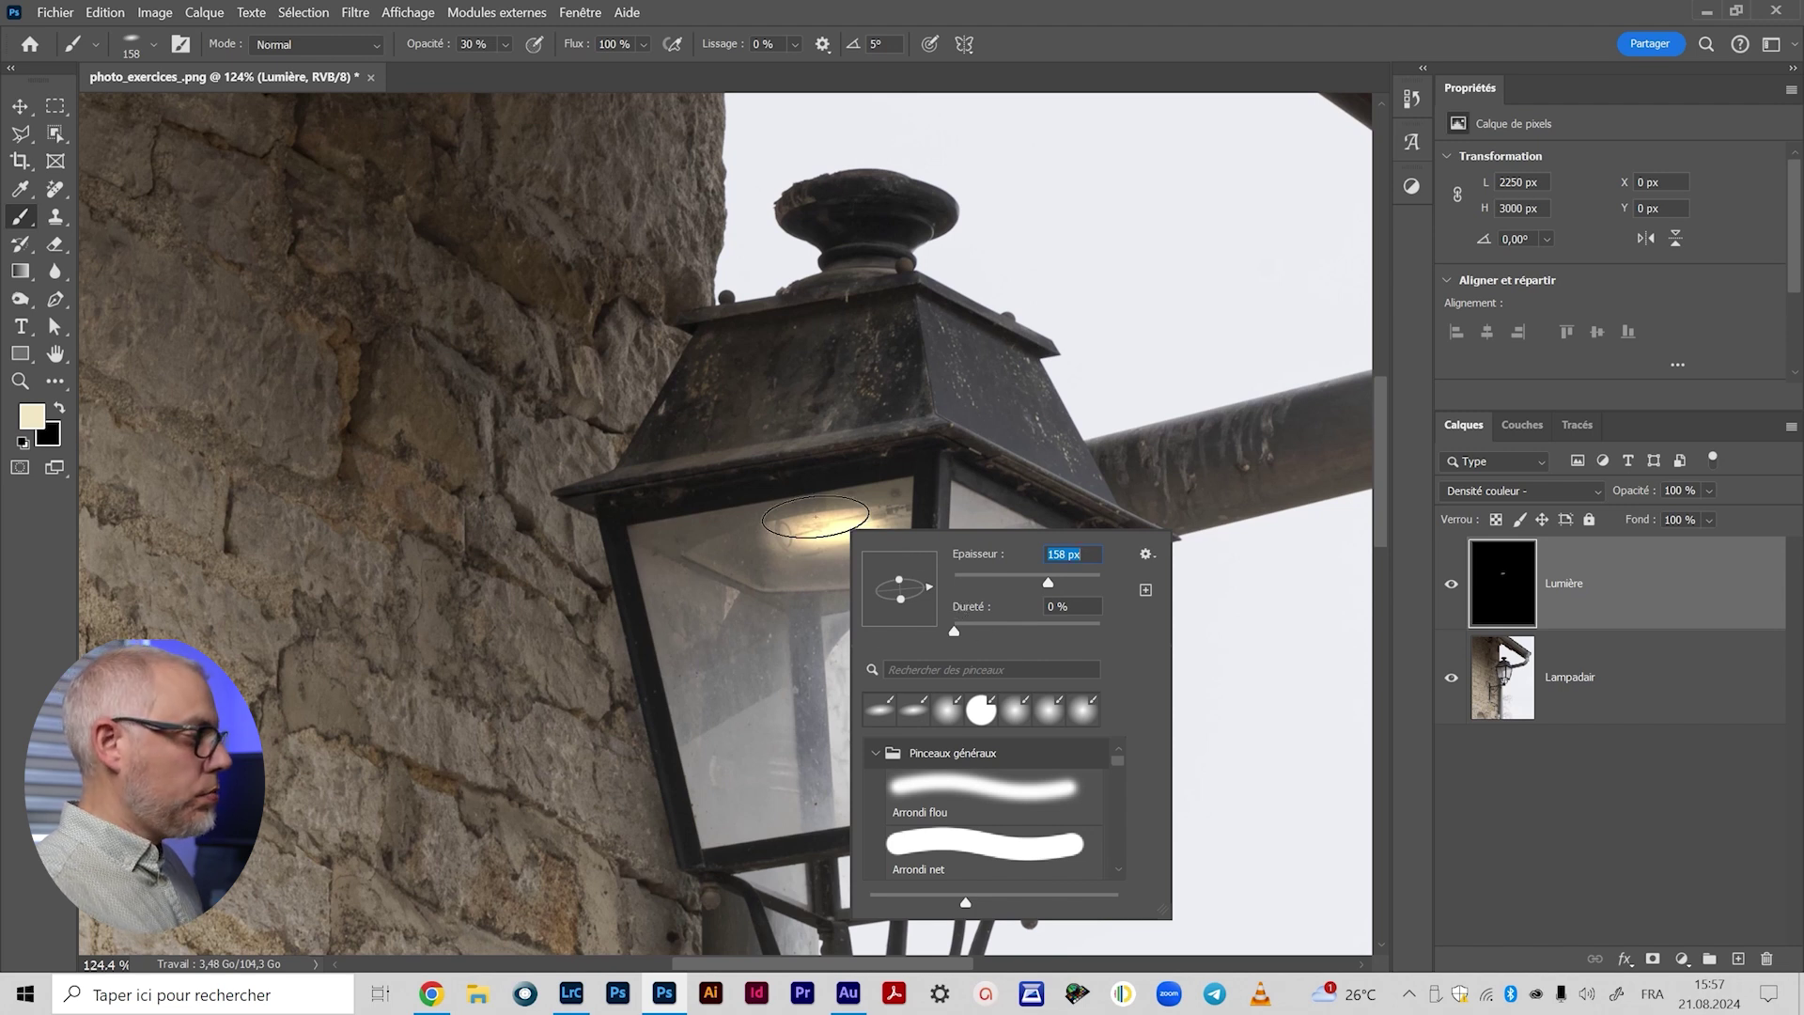
{"action": "left_click", "coordinate": [818, 523]}
{"action": "mouse_move", "coordinate": [846, 568]}
{"action": "left_mouse_down"}
{"action": "mouse_move", "coordinate": [808, 532]}
{"action": "mouse_move", "coordinate": [910, 512]}
{"action": "mouse_move", "coordinate": [826, 538]}
{"action": "mouse_move", "coordinate": [872, 519]}
{"action": "mouse_move", "coordinate": [835, 671]}
{"action": "mouse_move", "coordinate": [680, 591]}
{"action": "mouse_move", "coordinate": [829, 524]}
{"action": "left_mouse_up"}
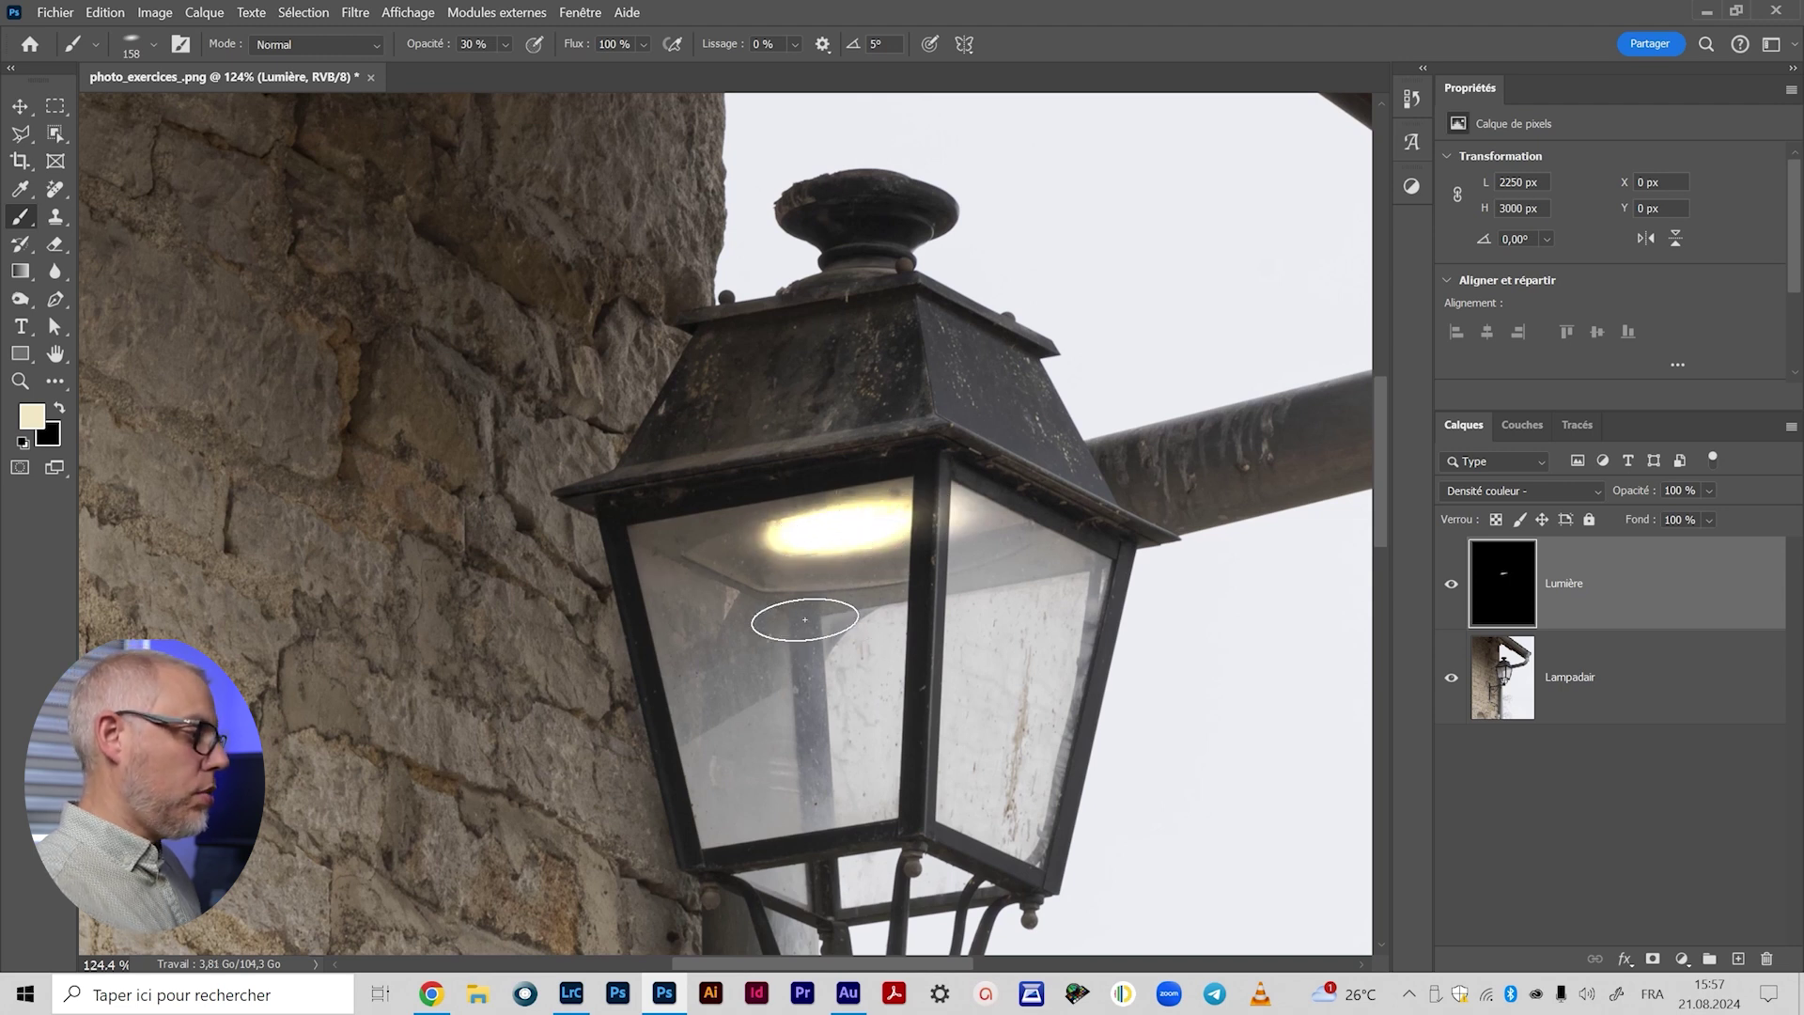
Step: Change the brush to a round tip of 700 px with 0% hardness
{"action": "scroll", "coordinate": [810, 615], "scroll_direction": "down", "scroll_amount": 3}
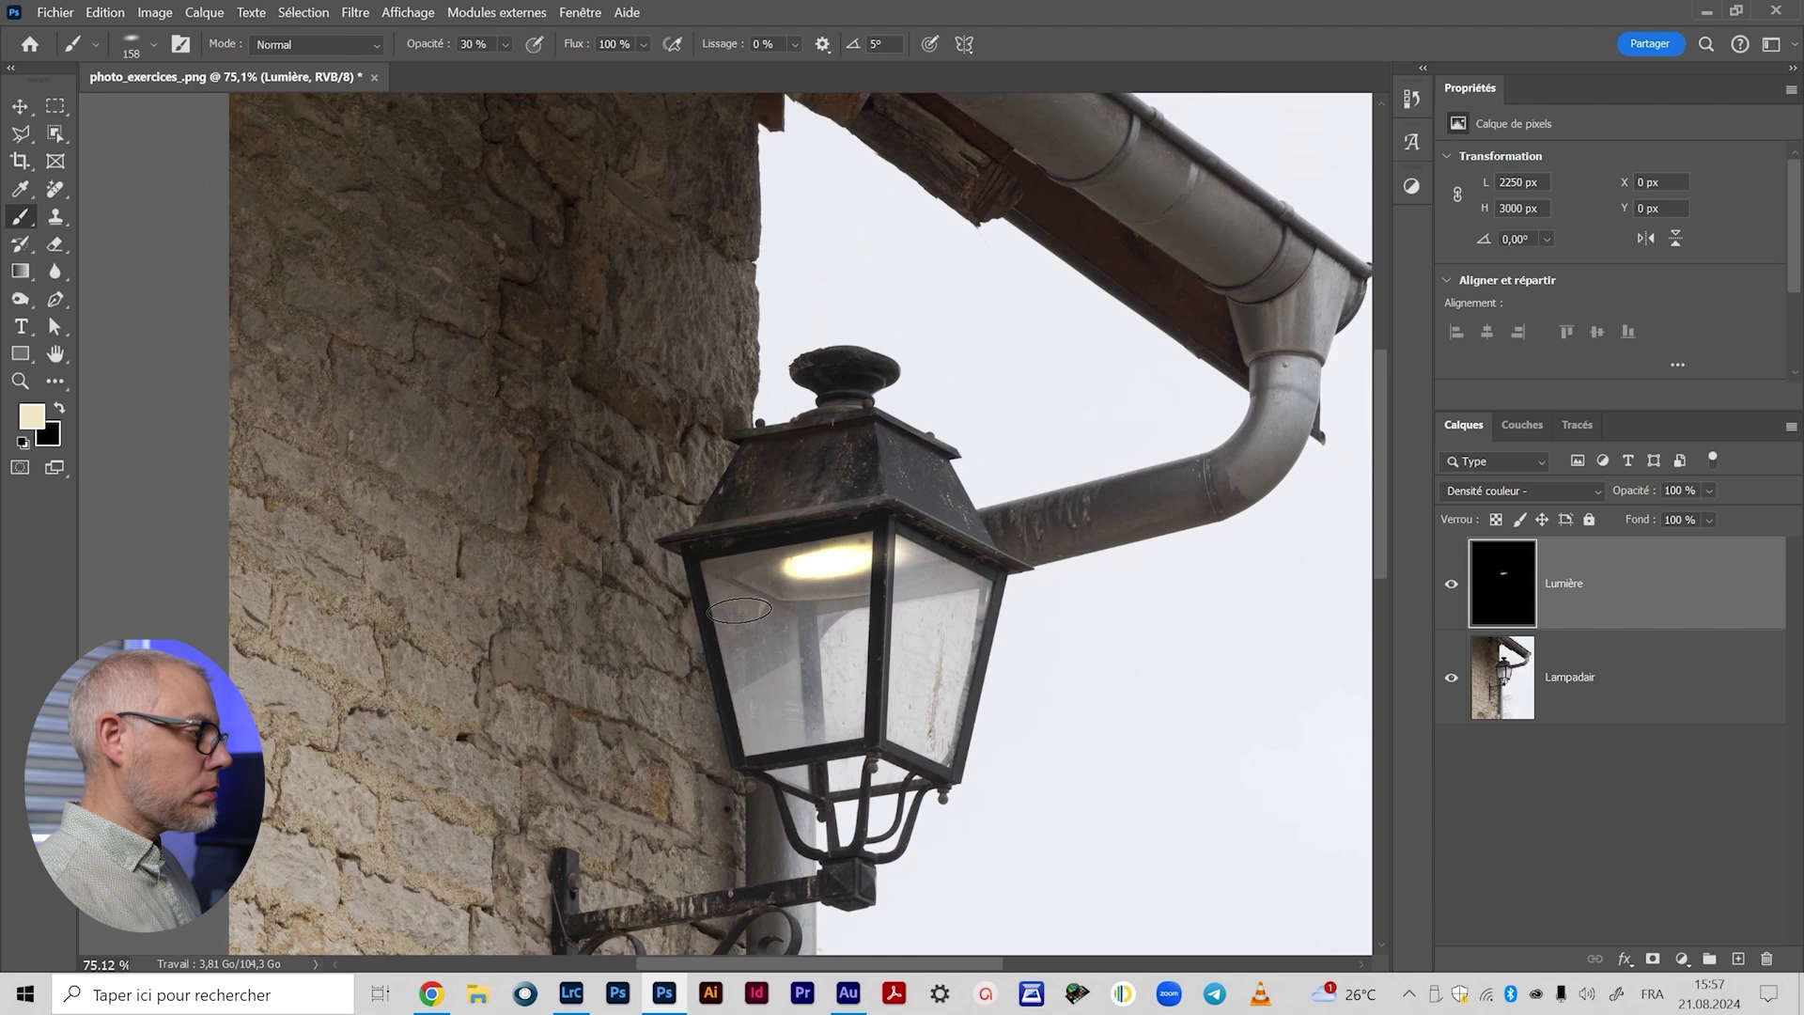
{"action": "right_click", "coordinate": [529, 409]}
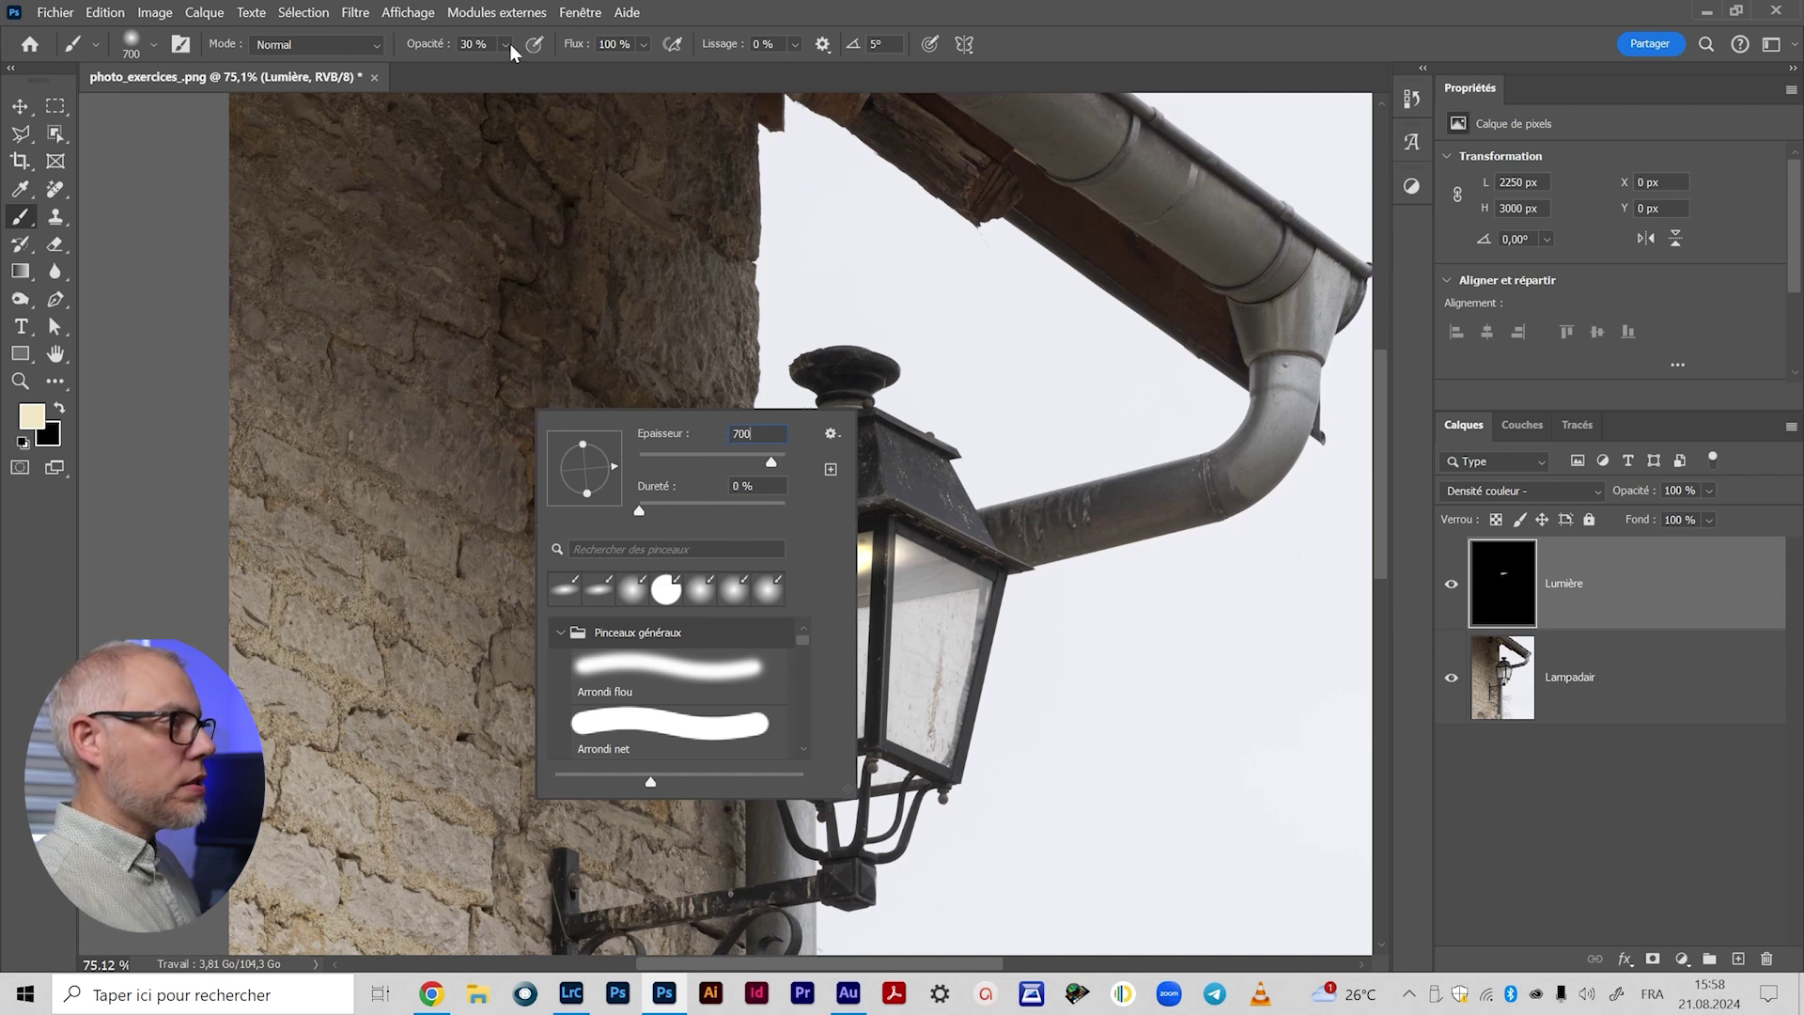
{"action": "key", "text": "Return"}
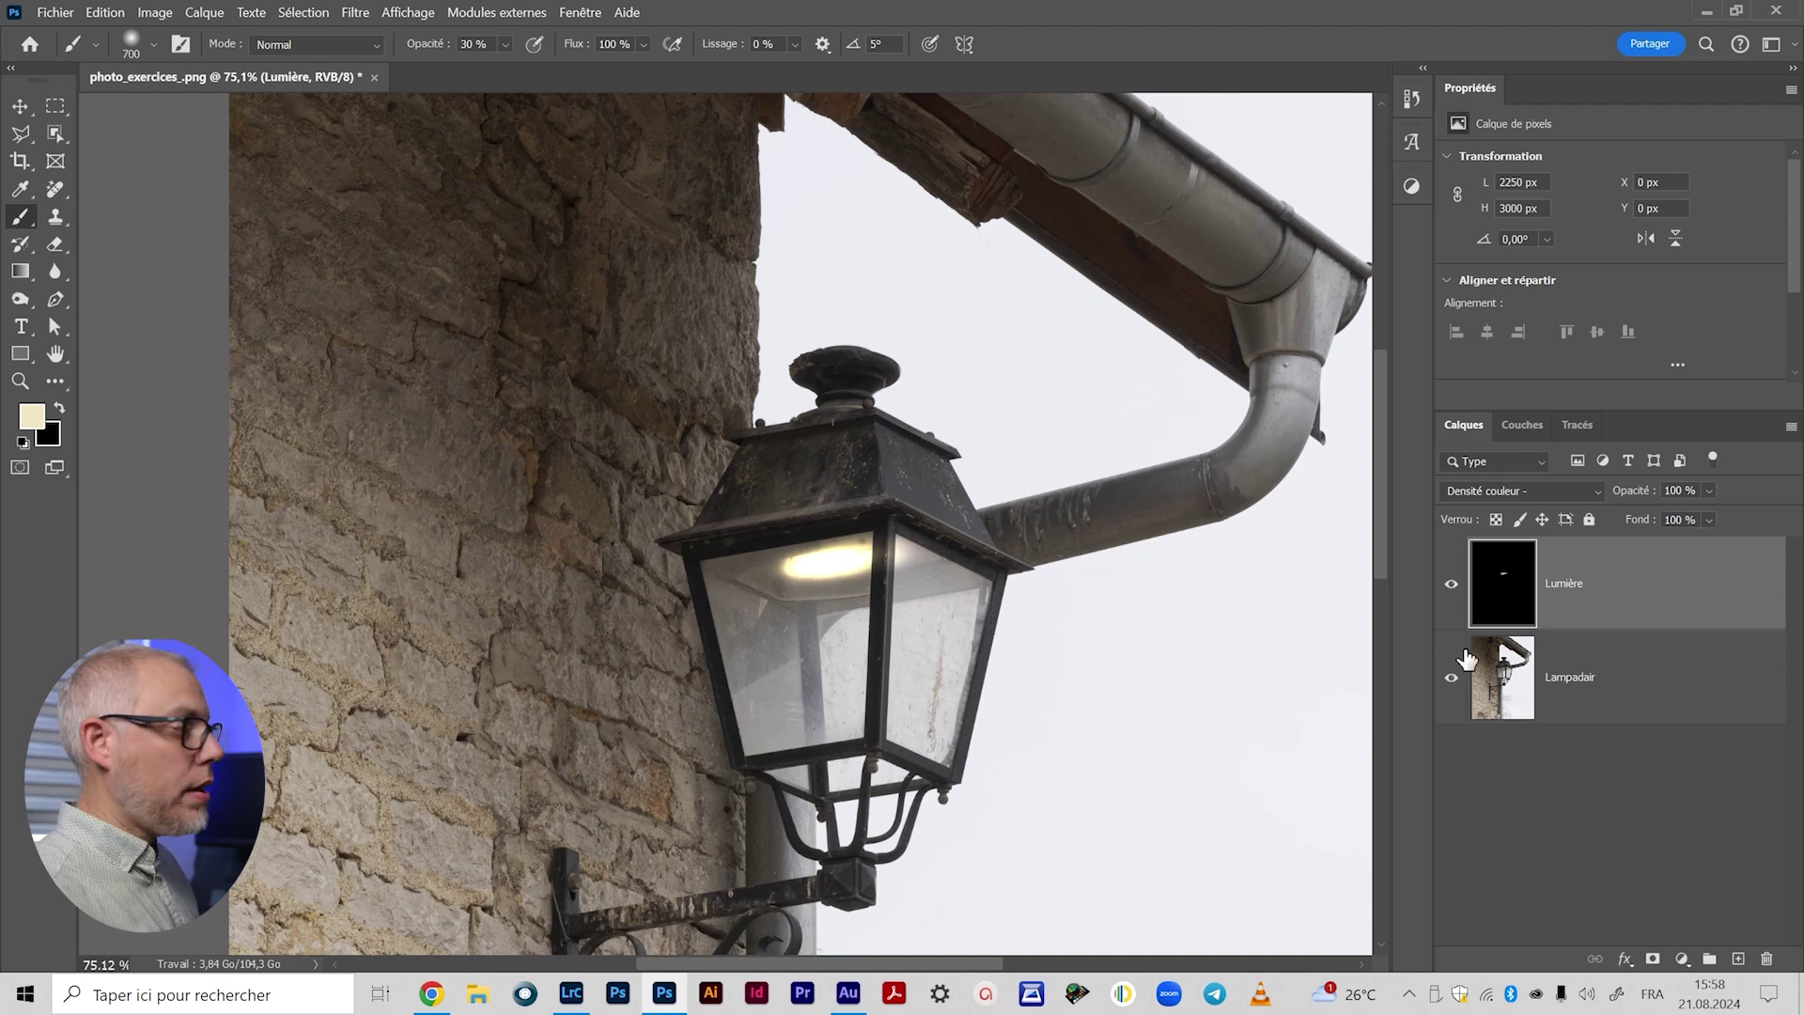
Step: Build up a soft warm glow over the lantern's glass panes with the 700 px brush at 30% opacity
{"action": "scroll", "coordinate": [805, 629], "scroll_direction": "down", "scroll_amount": 3}
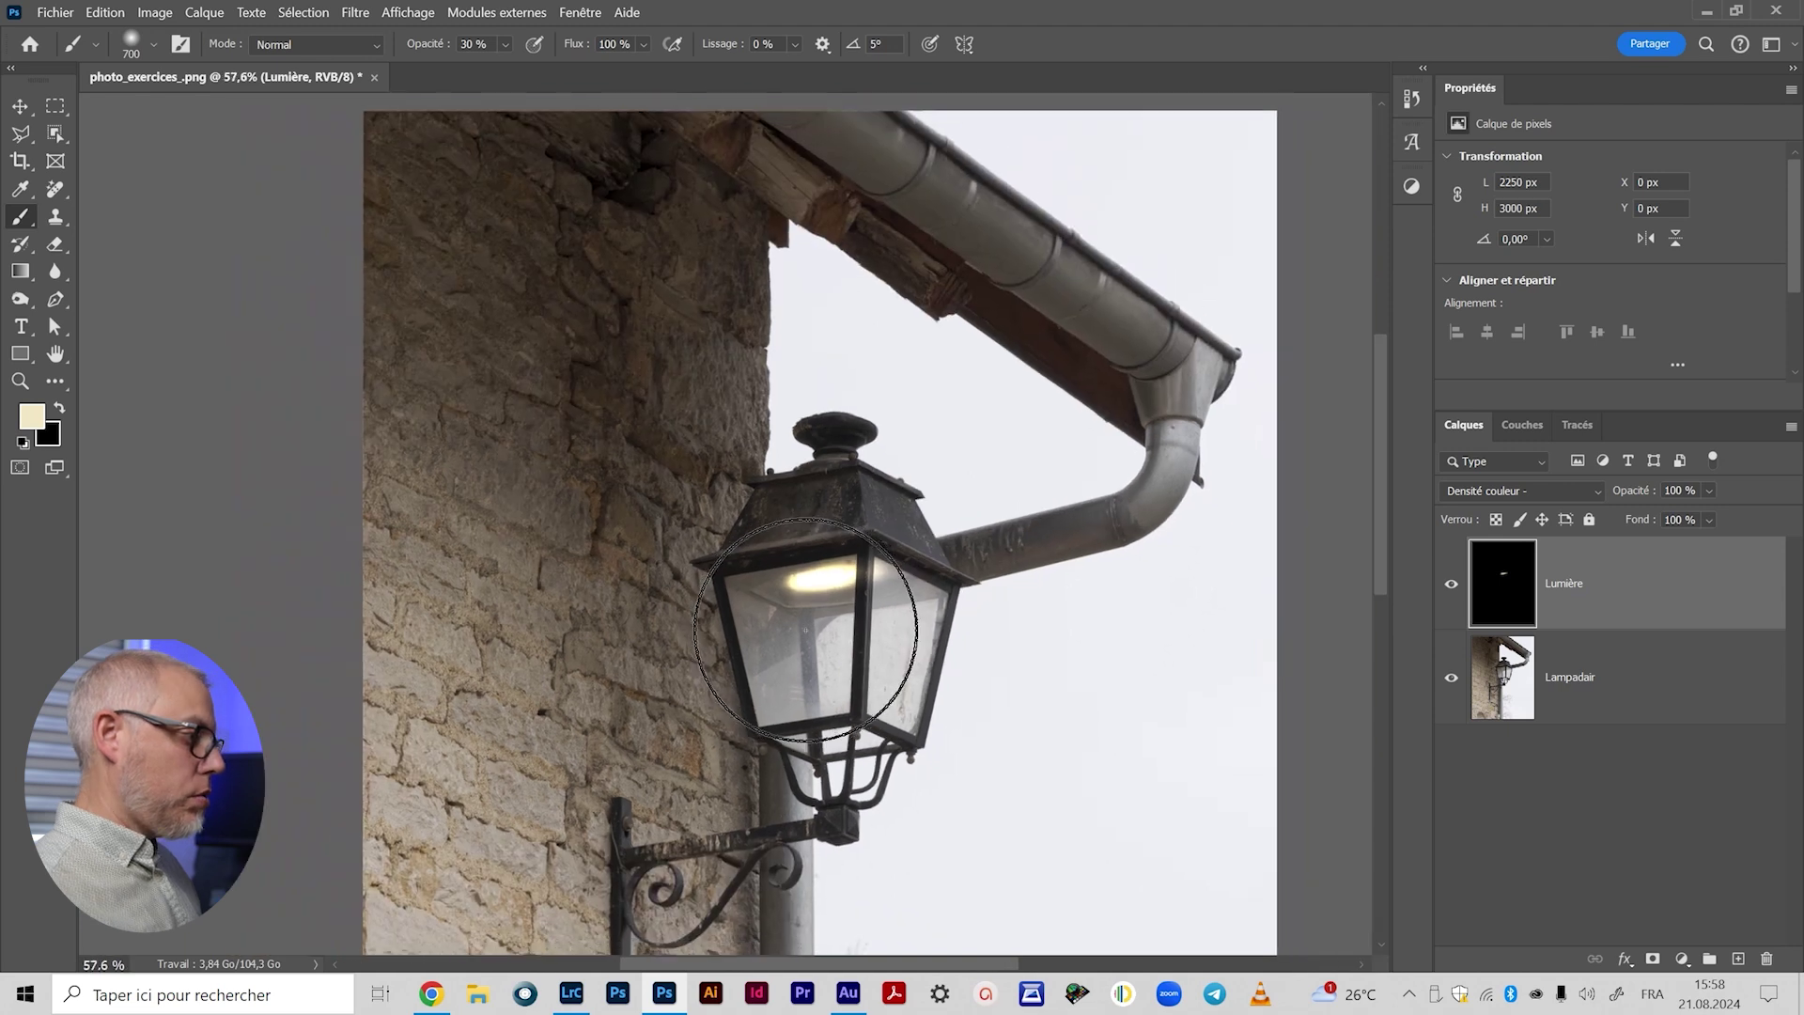
{"action": "scroll", "coordinate": [825, 676], "scroll_direction": "down", "scroll_amount": 1}
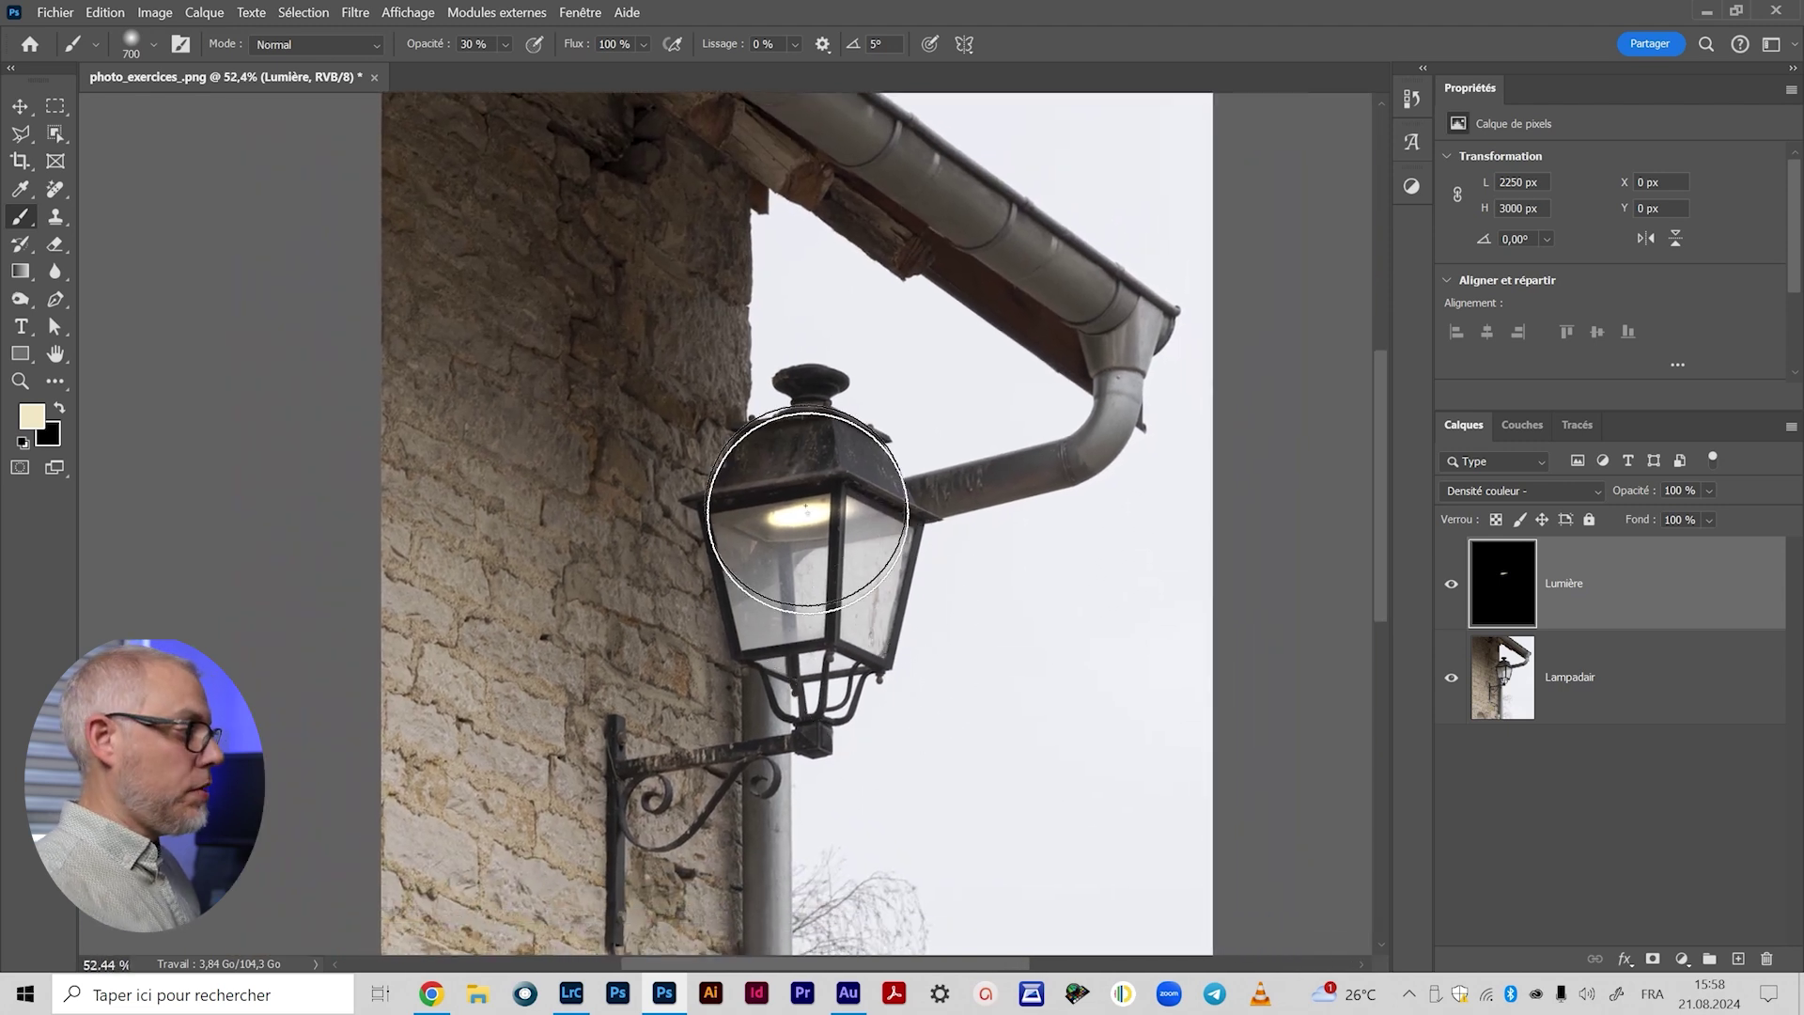
{"action": "left_click", "coordinate": [19, 386]}
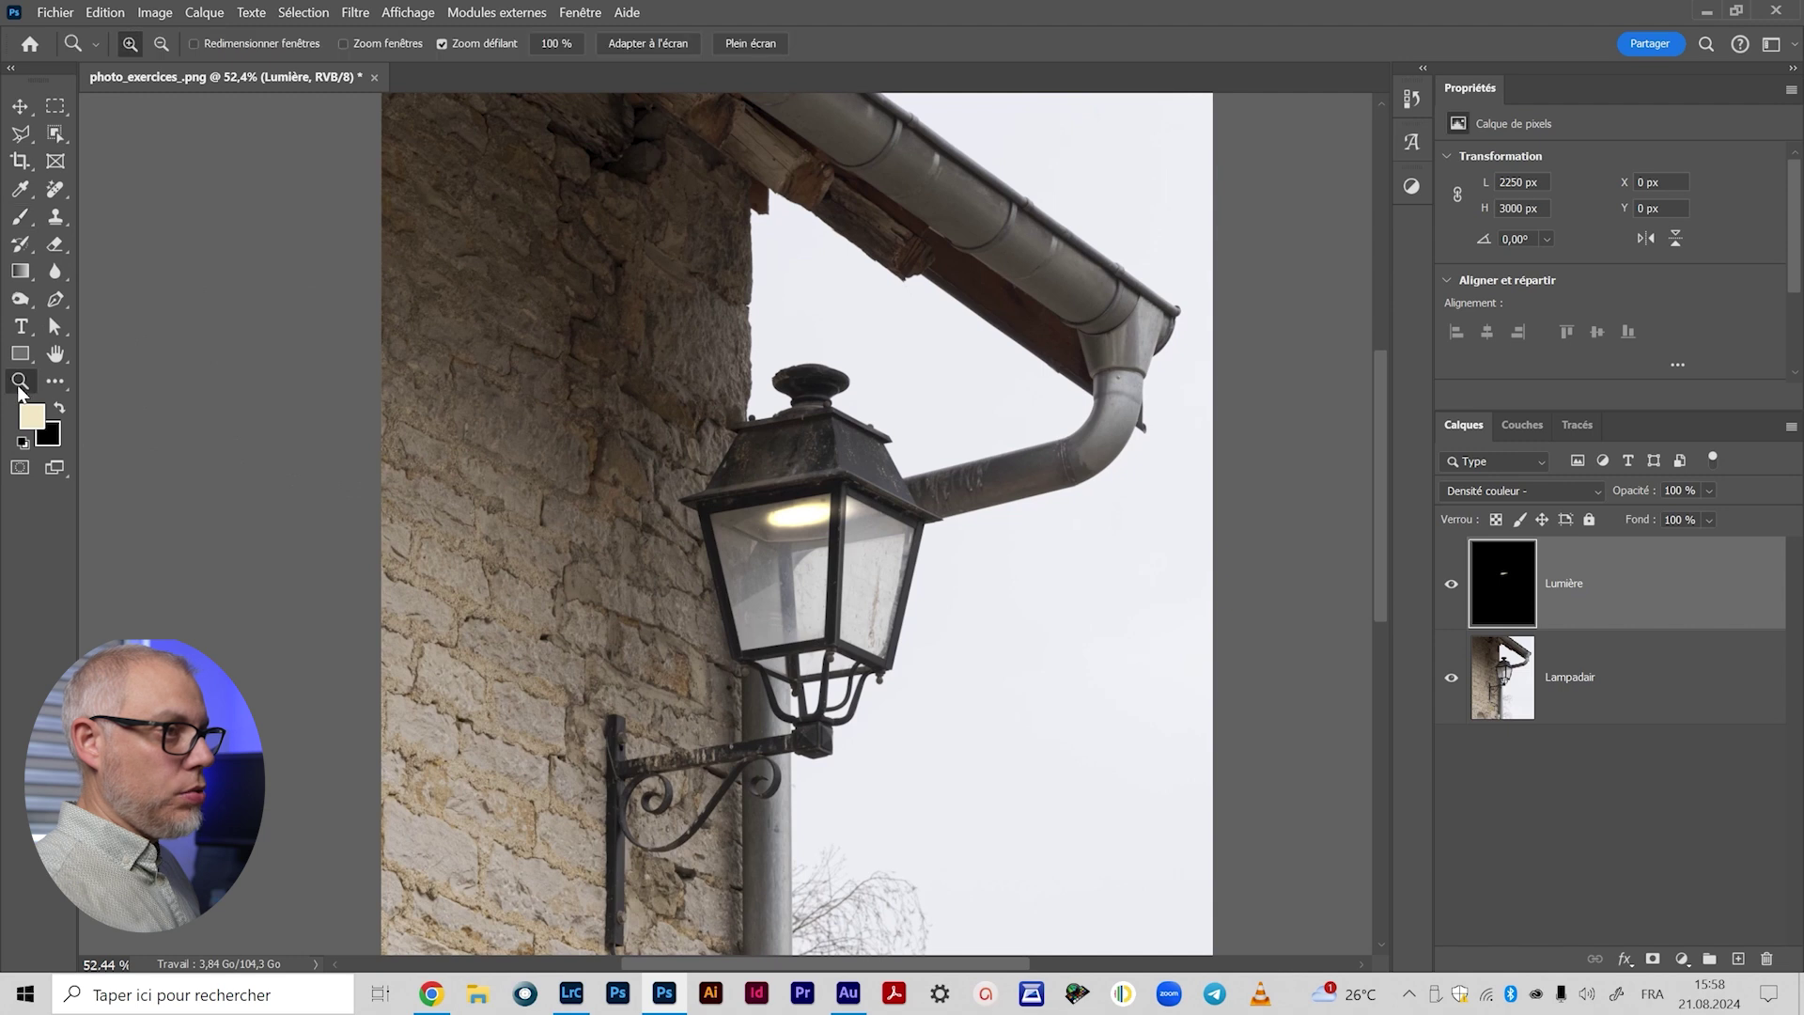
{"action": "key", "text": "b"}
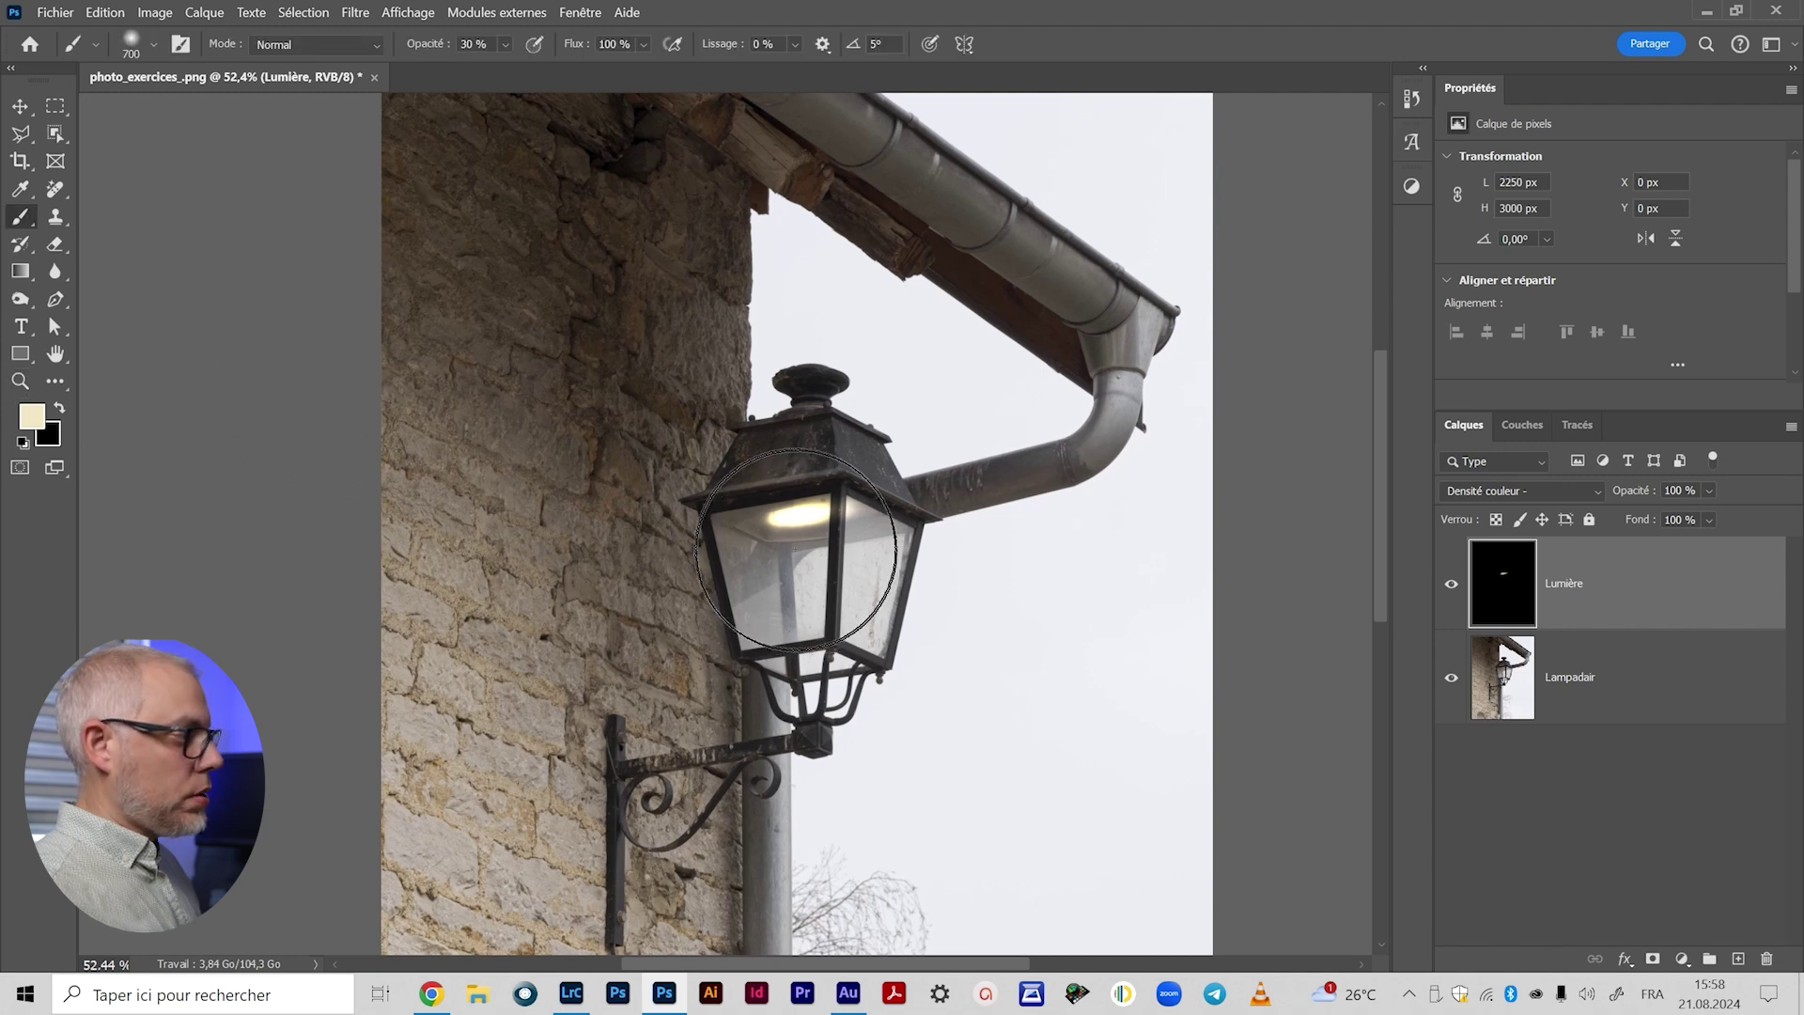
{"action": "left_click", "coordinate": [797, 565]}
{"action": "left_click", "coordinate": [780, 597]}
{"action": "left_click", "coordinate": [731, 565]}
{"action": "left_click", "coordinate": [762, 637]}
{"action": "left_click", "coordinate": [759, 570]}
{"action": "left_click", "coordinate": [742, 514]}
{"action": "left_click", "coordinate": [897, 602]}
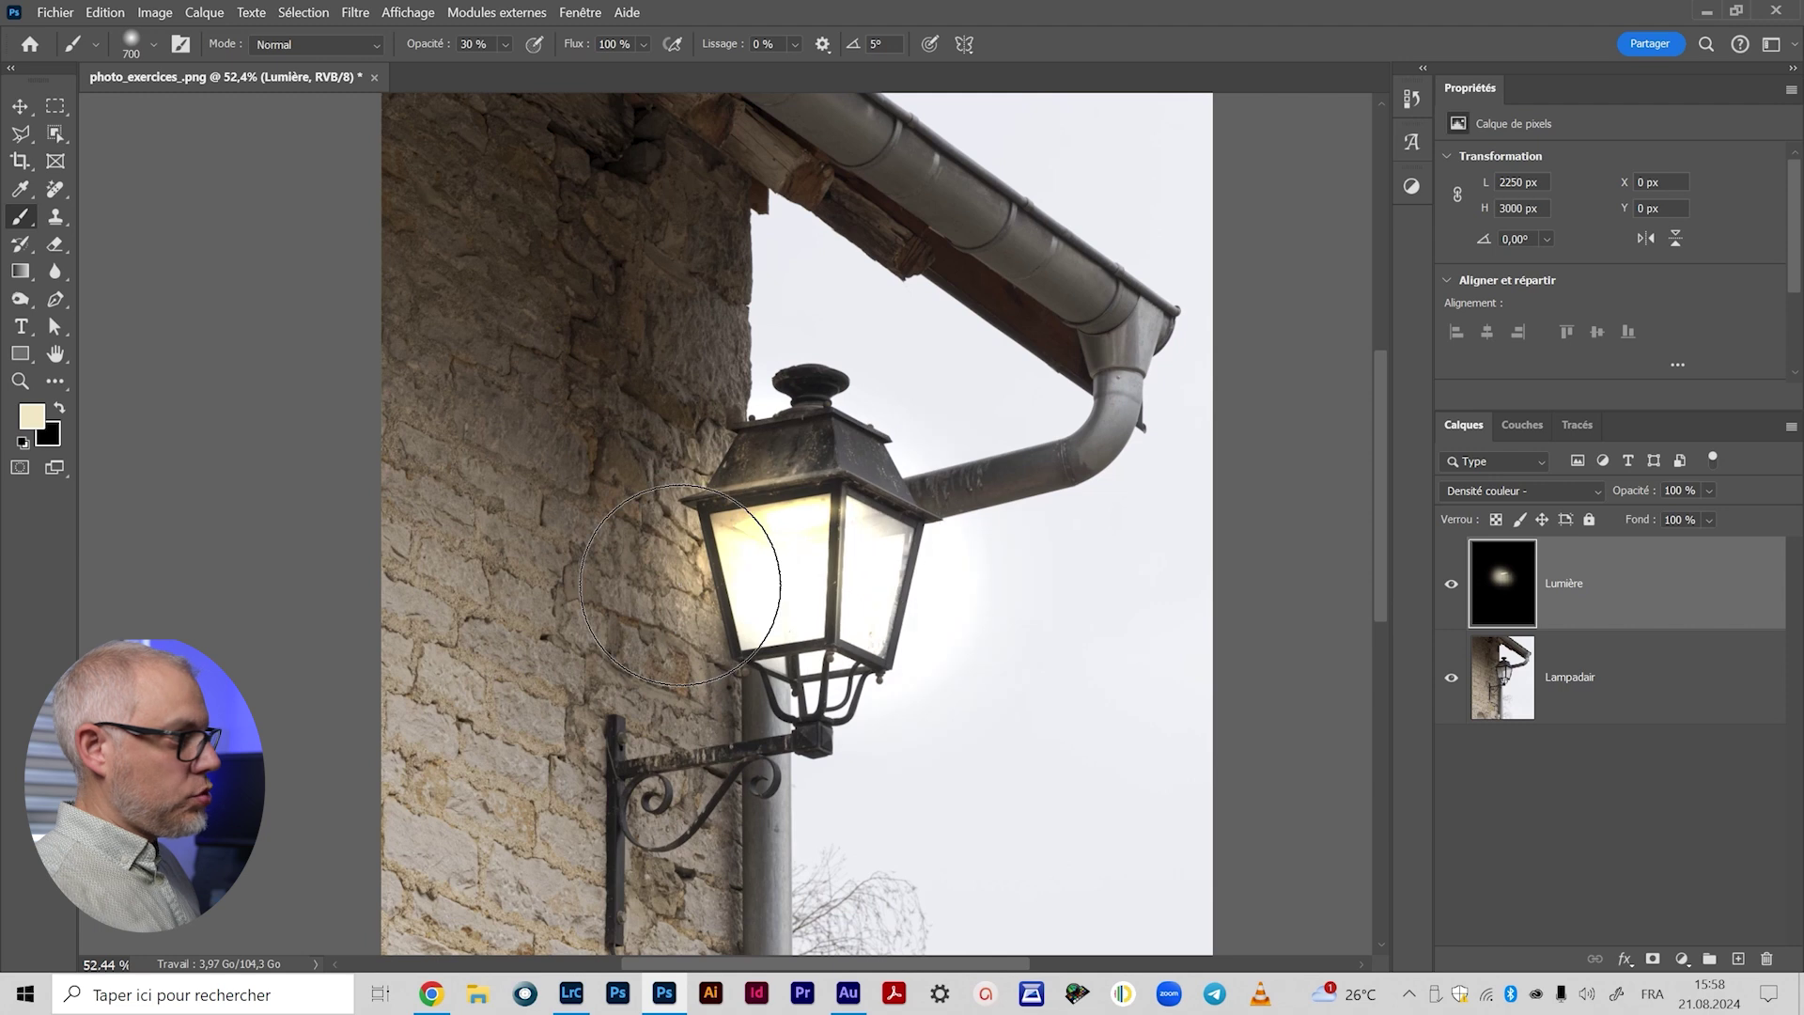
Step: Extend the glow onto the stone wall next to the lantern and over the metal frame beneath its glass
{"action": "left_click", "coordinate": [673, 569]}
{"action": "left_click", "coordinate": [697, 659]}
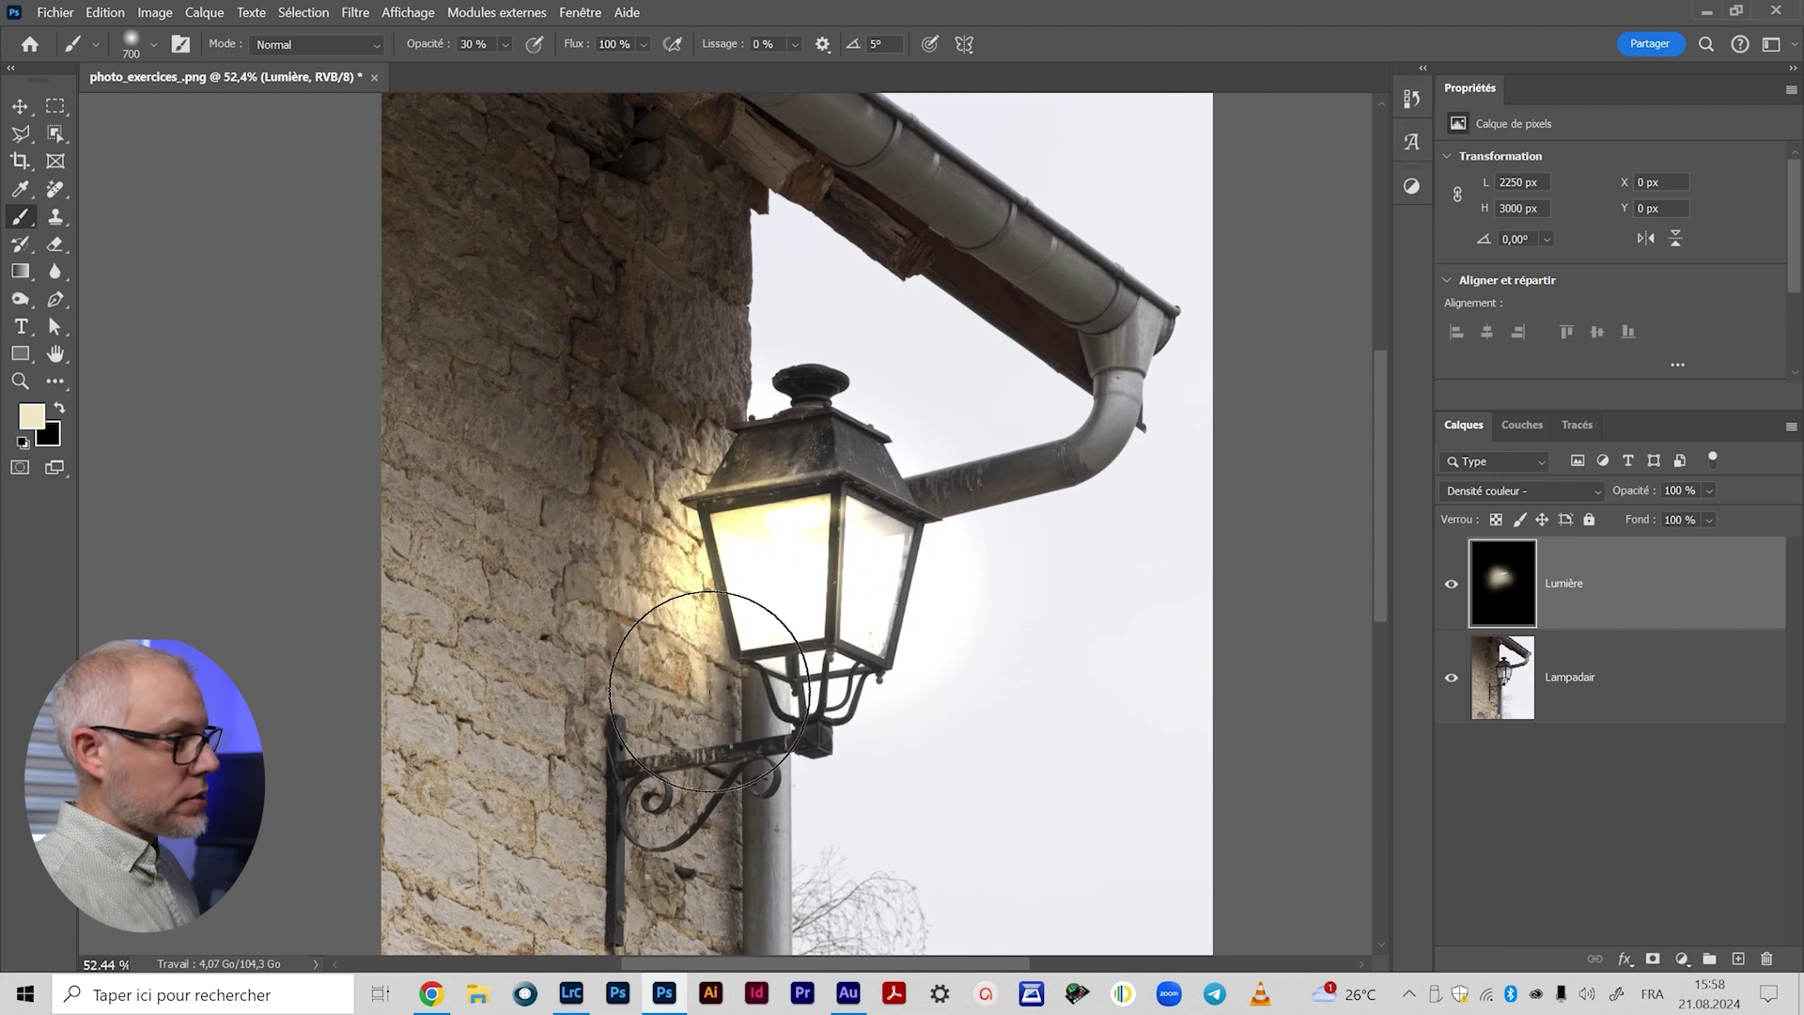
{"action": "left_click", "coordinate": [733, 678]}
{"action": "left_click", "coordinate": [765, 577]}
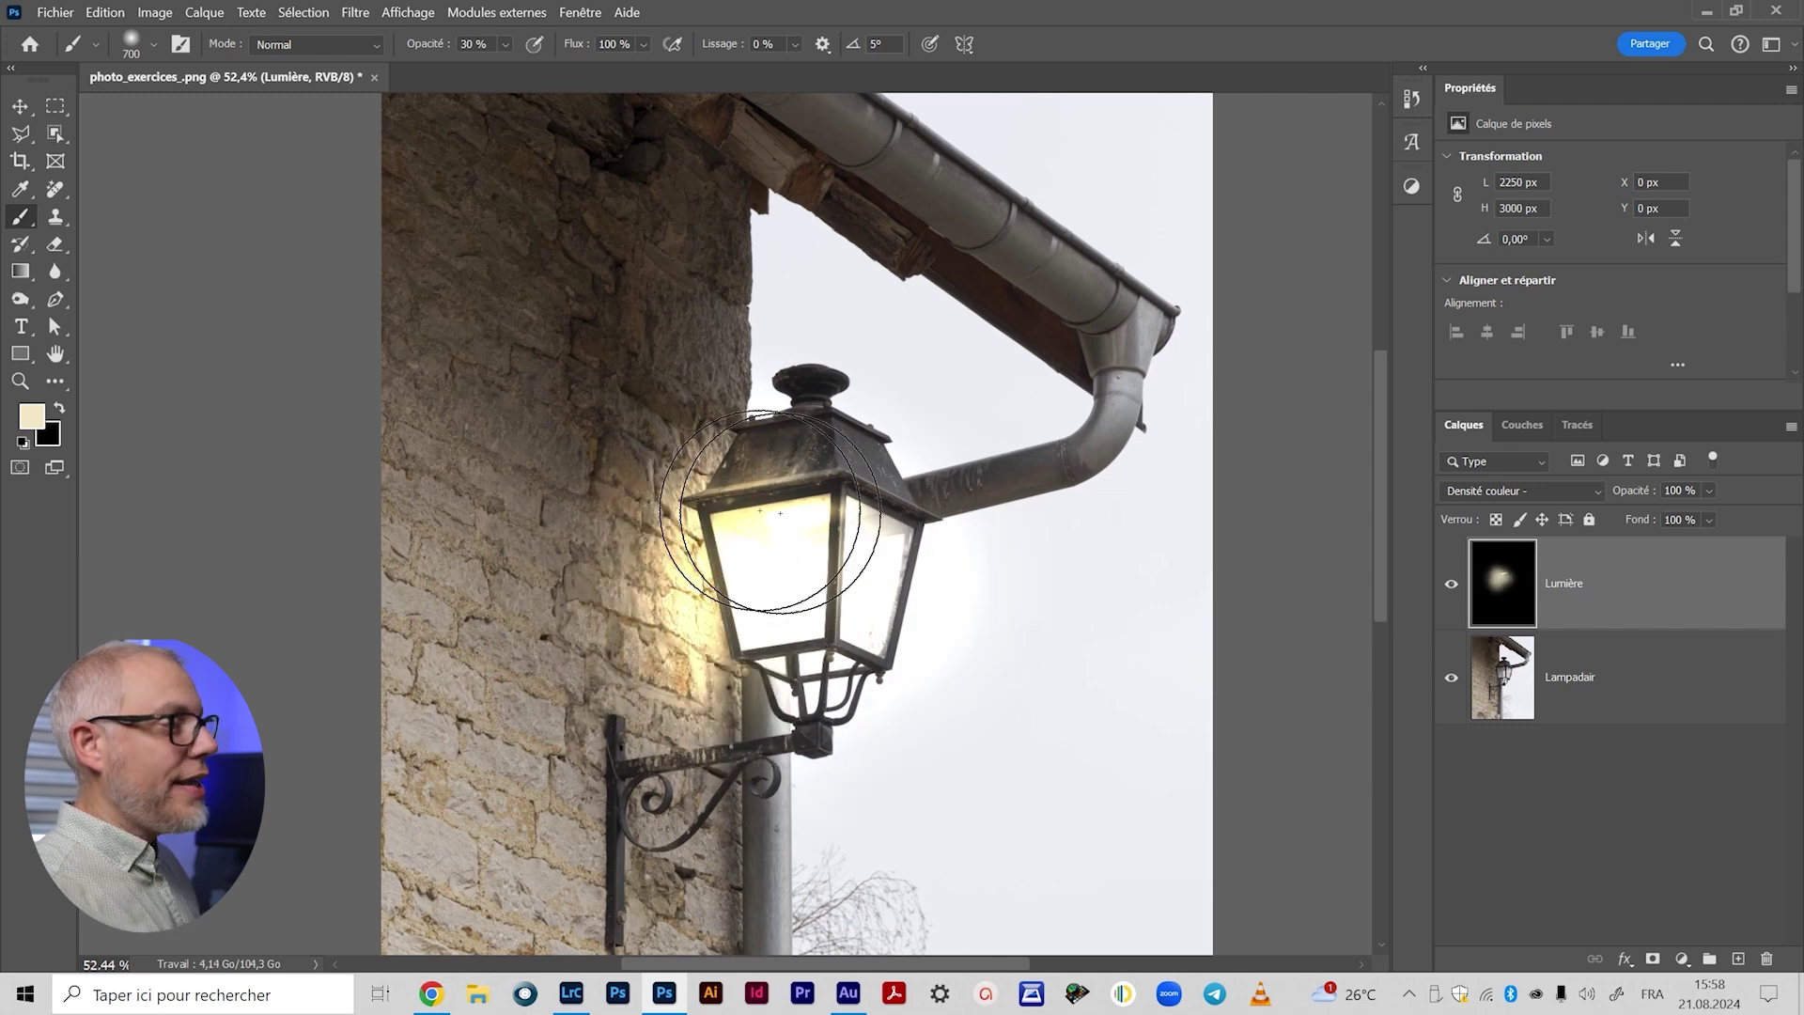
{"action": "left_click", "coordinate": [808, 594]}
{"action": "left_click", "coordinate": [809, 593]}
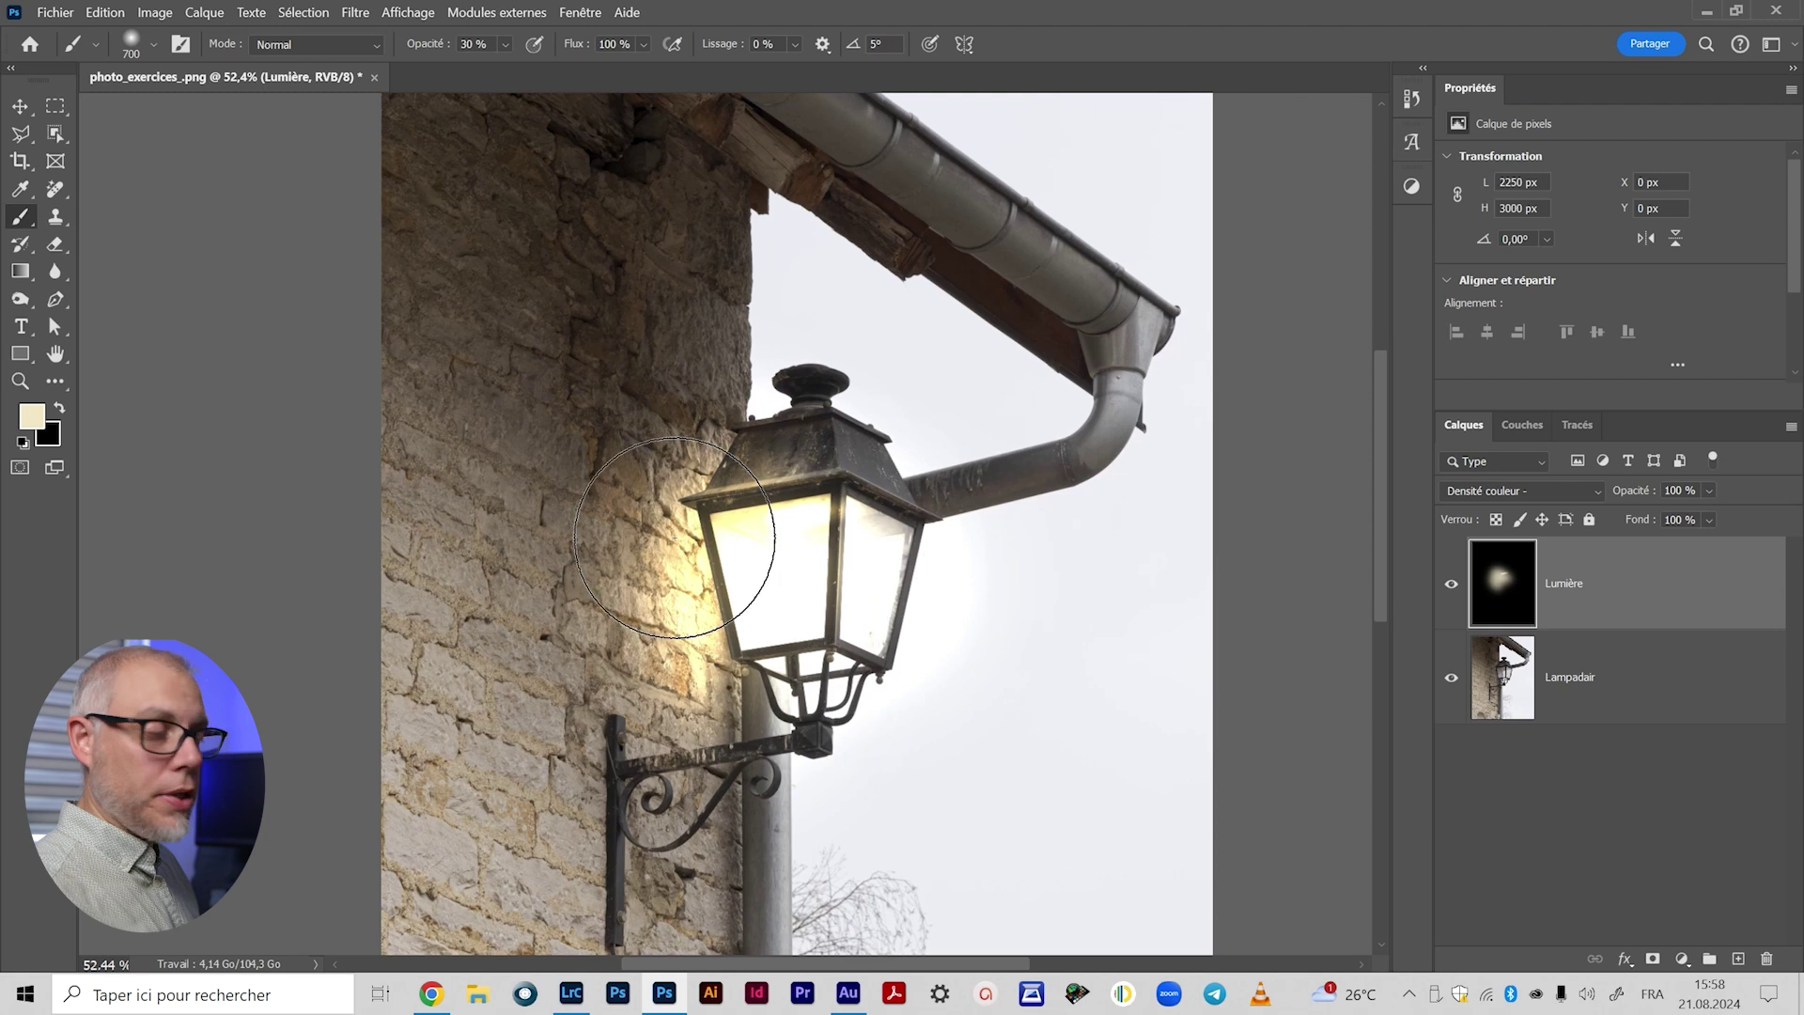
{"action": "left_click", "coordinate": [826, 692]}
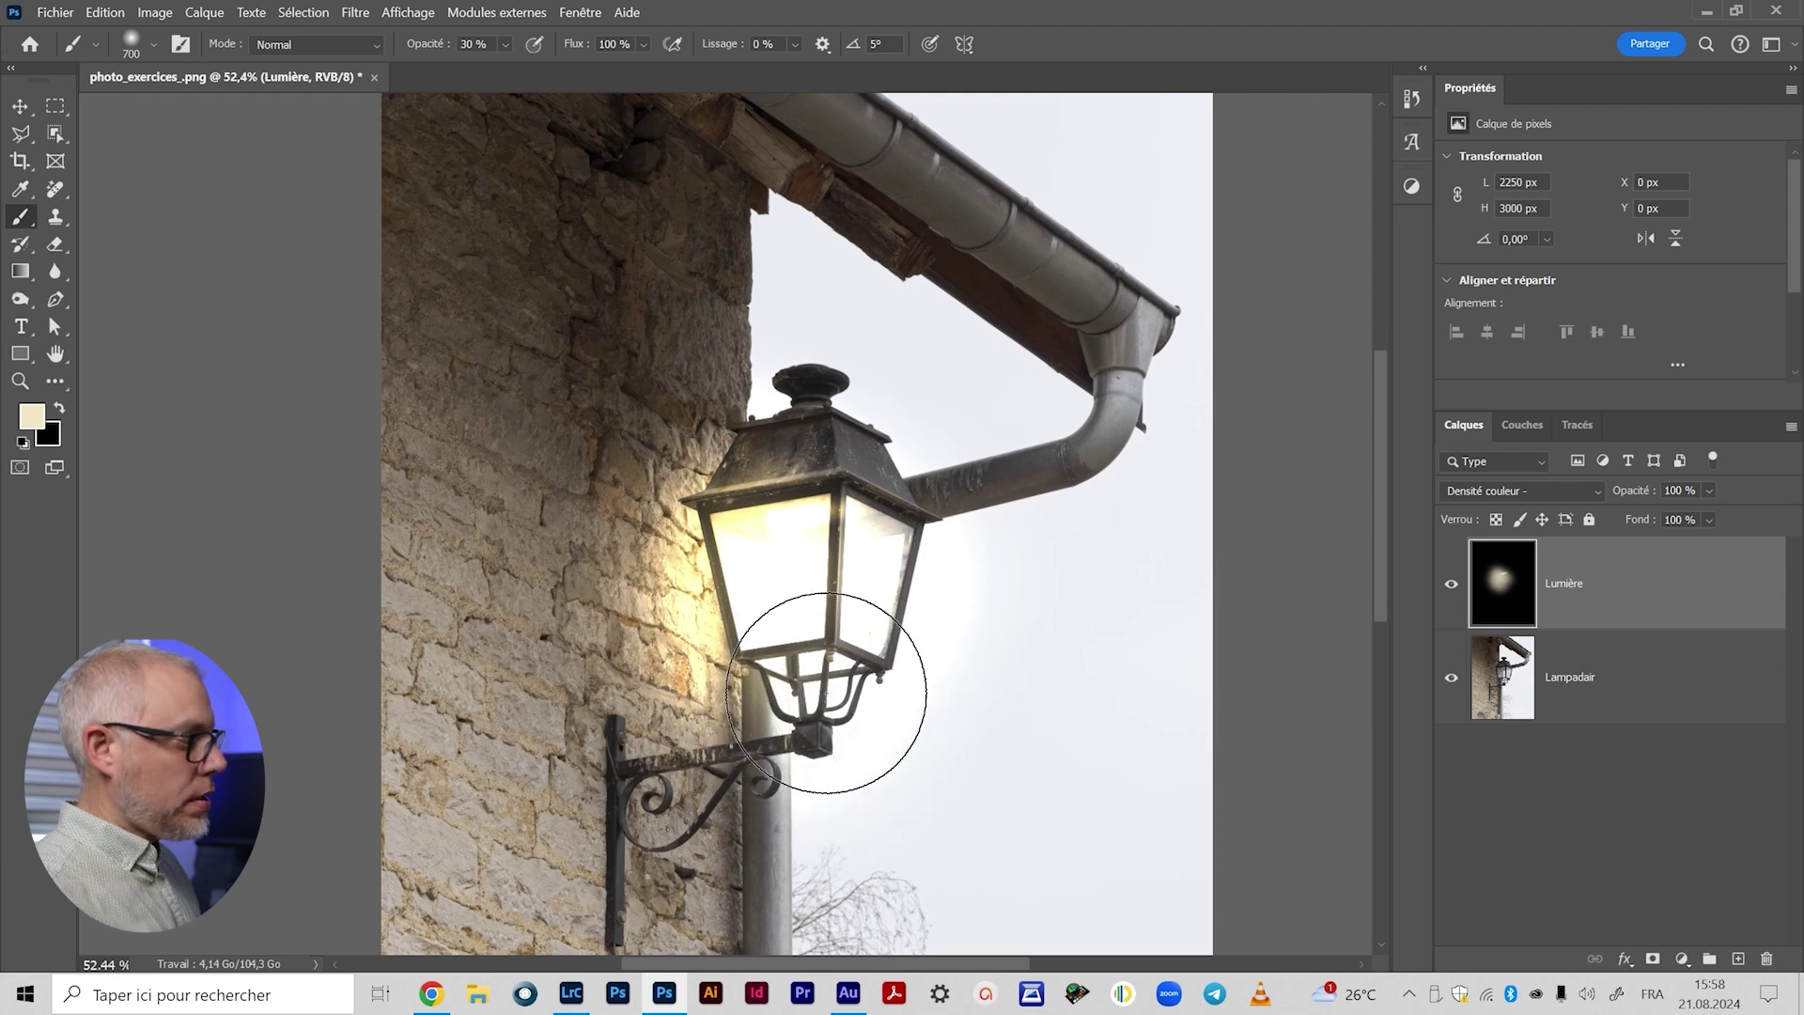
{"action": "left_click", "coordinate": [826, 752]}
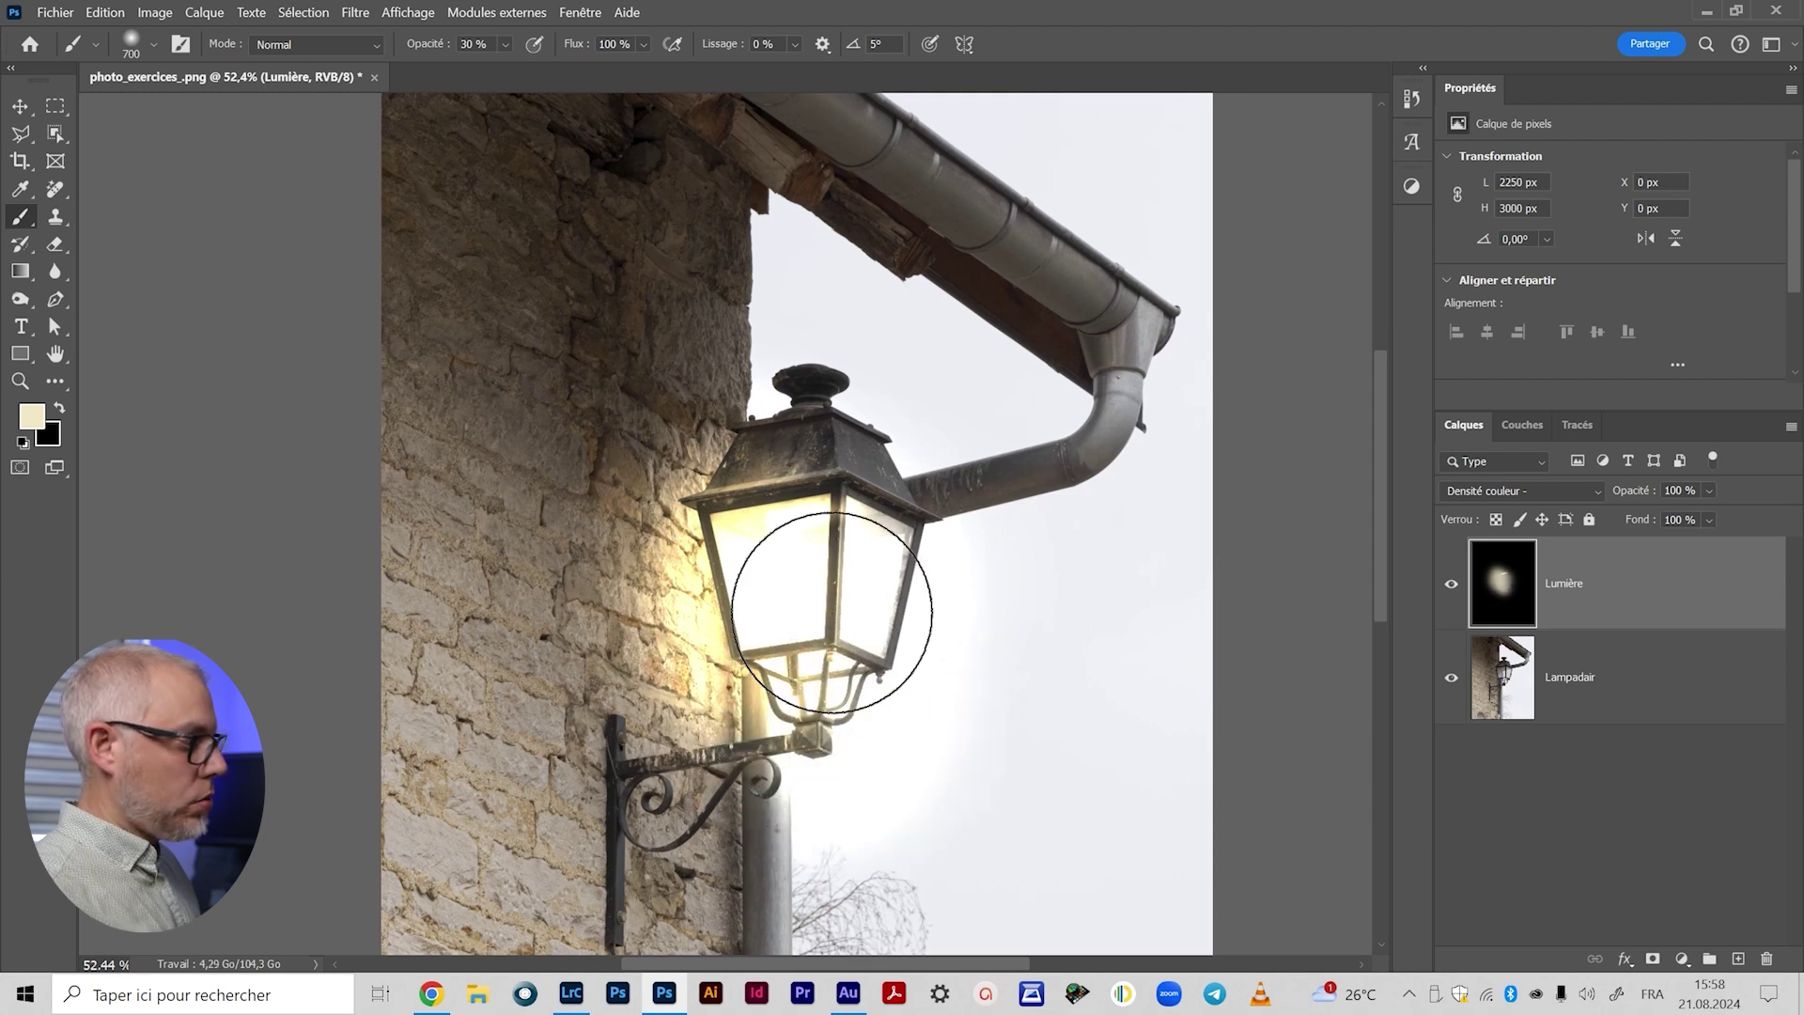
{"action": "left_click", "coordinate": [689, 672]}
{"action": "left_click", "coordinate": [688, 672]}
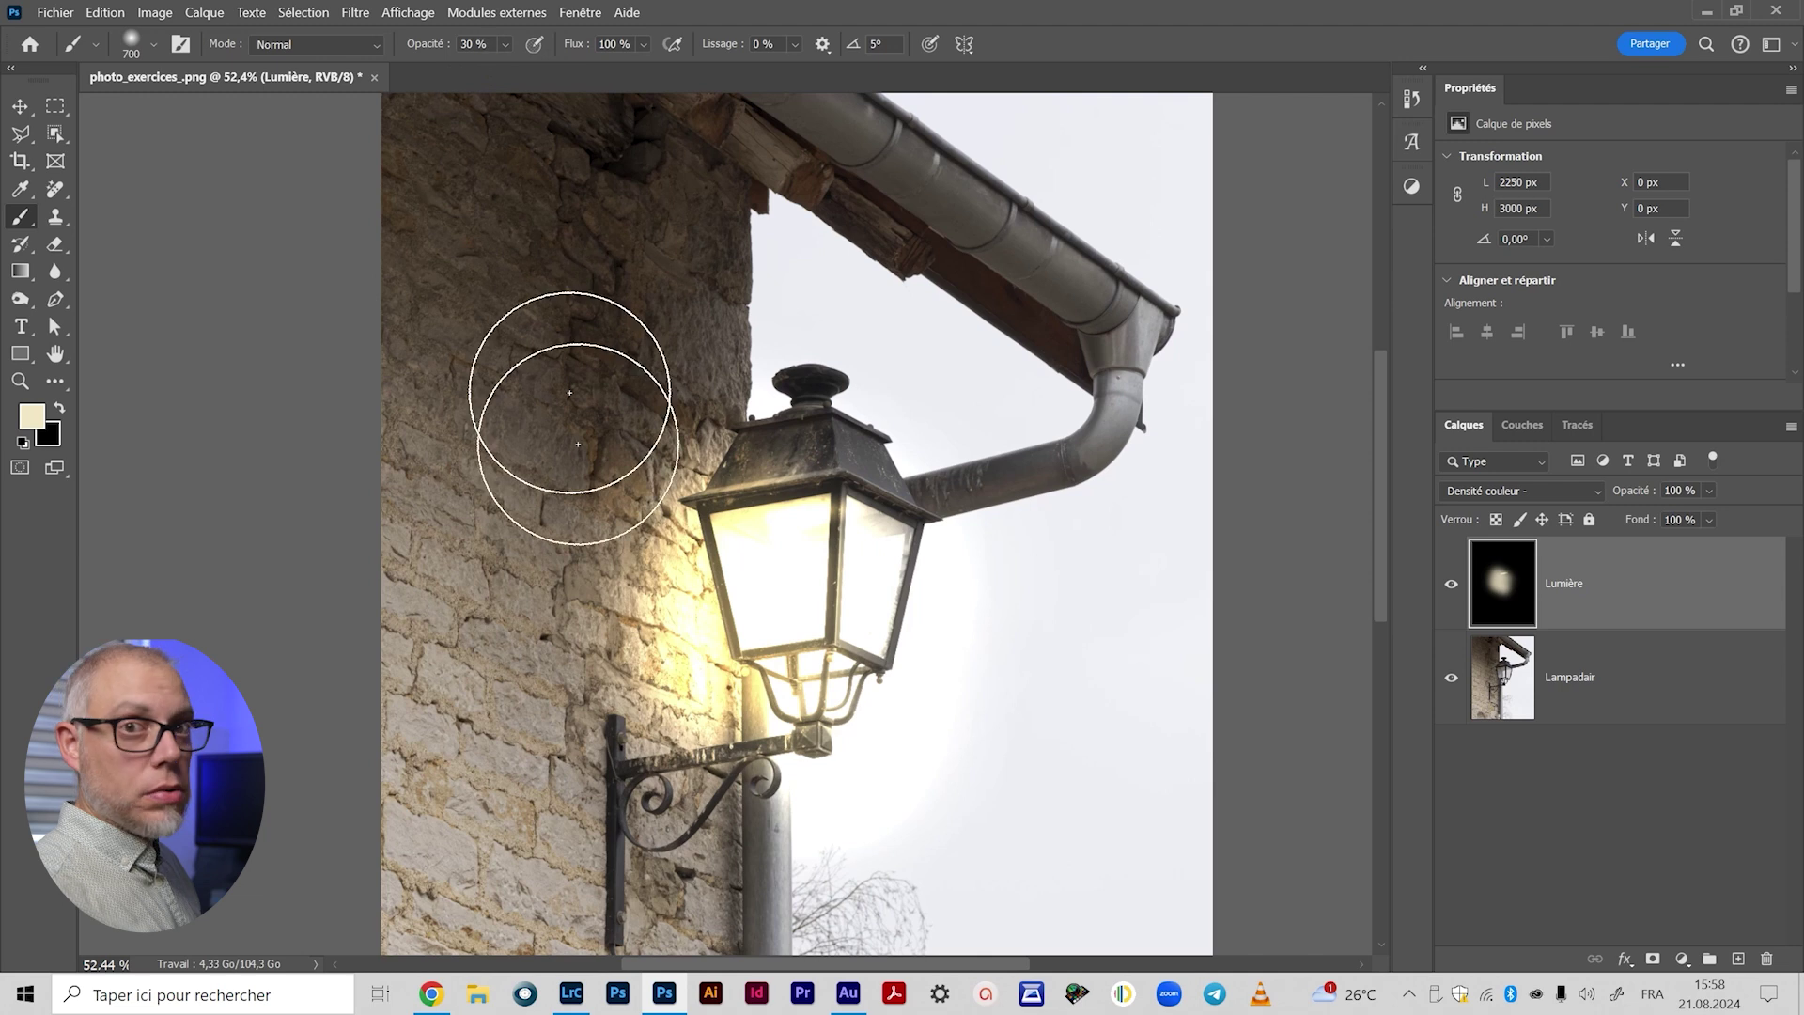
Step: Spread the glow farther across the stone wall, lowering the brush opacity to 10%
{"action": "mouse_move", "coordinate": [582, 417]}
{"action": "left_mouse_down"}
{"action": "mouse_move", "coordinate": [658, 590]}
{"action": "mouse_move", "coordinate": [662, 634]}
{"action": "mouse_move", "coordinate": [613, 612]}
{"action": "mouse_move", "coordinate": [579, 655]}
{"action": "mouse_move", "coordinate": [603, 663]}
{"action": "mouse_move", "coordinate": [584, 526]}
{"action": "mouse_move", "coordinate": [582, 570]}
{"action": "mouse_move", "coordinate": [635, 434]}
{"action": "mouse_move", "coordinate": [673, 406]}
{"action": "mouse_move", "coordinate": [611, 456]}
{"action": "mouse_move", "coordinate": [576, 609]}
{"action": "mouse_move", "coordinate": [584, 670]}
{"action": "mouse_move", "coordinate": [654, 807]}
{"action": "mouse_move", "coordinate": [579, 715]}
{"action": "mouse_move", "coordinate": [538, 517]}
{"action": "mouse_move", "coordinate": [559, 491]}
{"action": "mouse_move", "coordinate": [646, 644]}
{"action": "mouse_move", "coordinate": [683, 606]}
{"action": "left_mouse_up"}
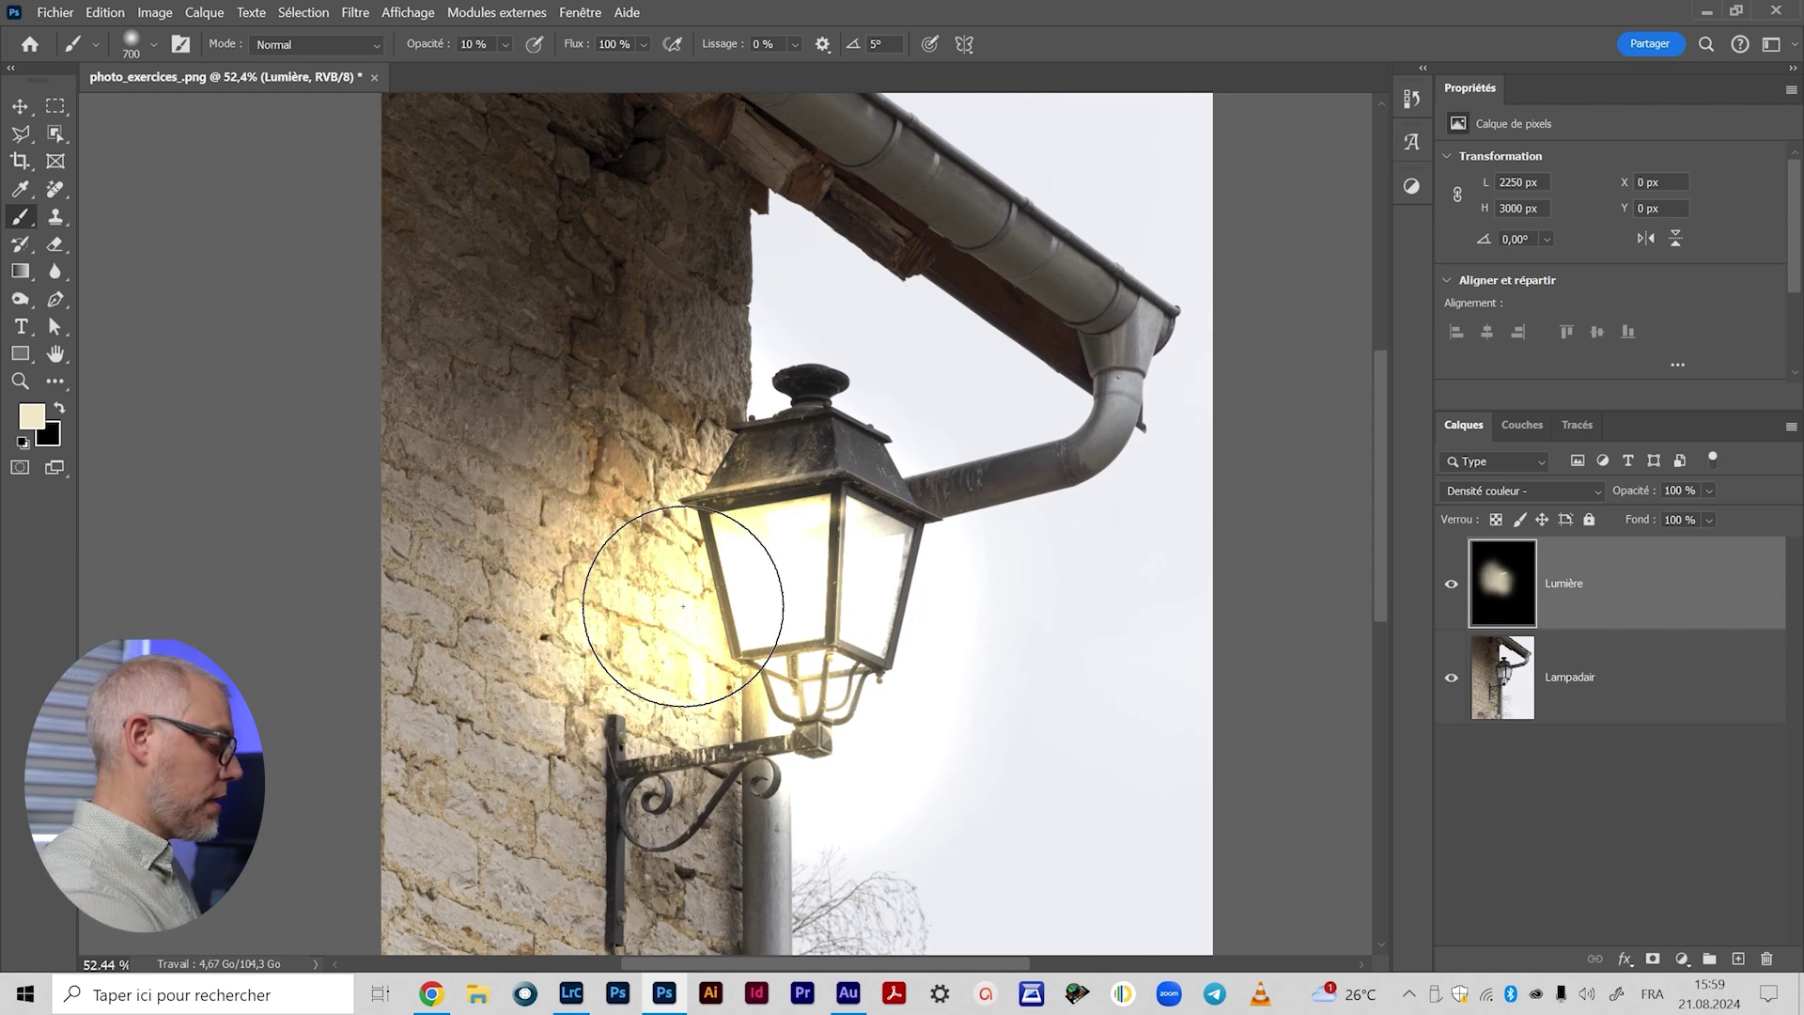
{"action": "mouse_move", "coordinate": [736, 621]}
{"action": "left_mouse_down"}
{"action": "mouse_move", "coordinate": [549, 729]}
{"action": "mouse_move", "coordinate": [582, 487]}
{"action": "mouse_move", "coordinate": [532, 552]}
{"action": "mouse_move", "coordinate": [527, 688]}
{"action": "mouse_move", "coordinate": [544, 708]}
{"action": "mouse_move", "coordinate": [731, 619]}
{"action": "mouse_move", "coordinate": [816, 532]}
{"action": "mouse_move", "coordinate": [452, 732]}
{"action": "left_mouse_up"}
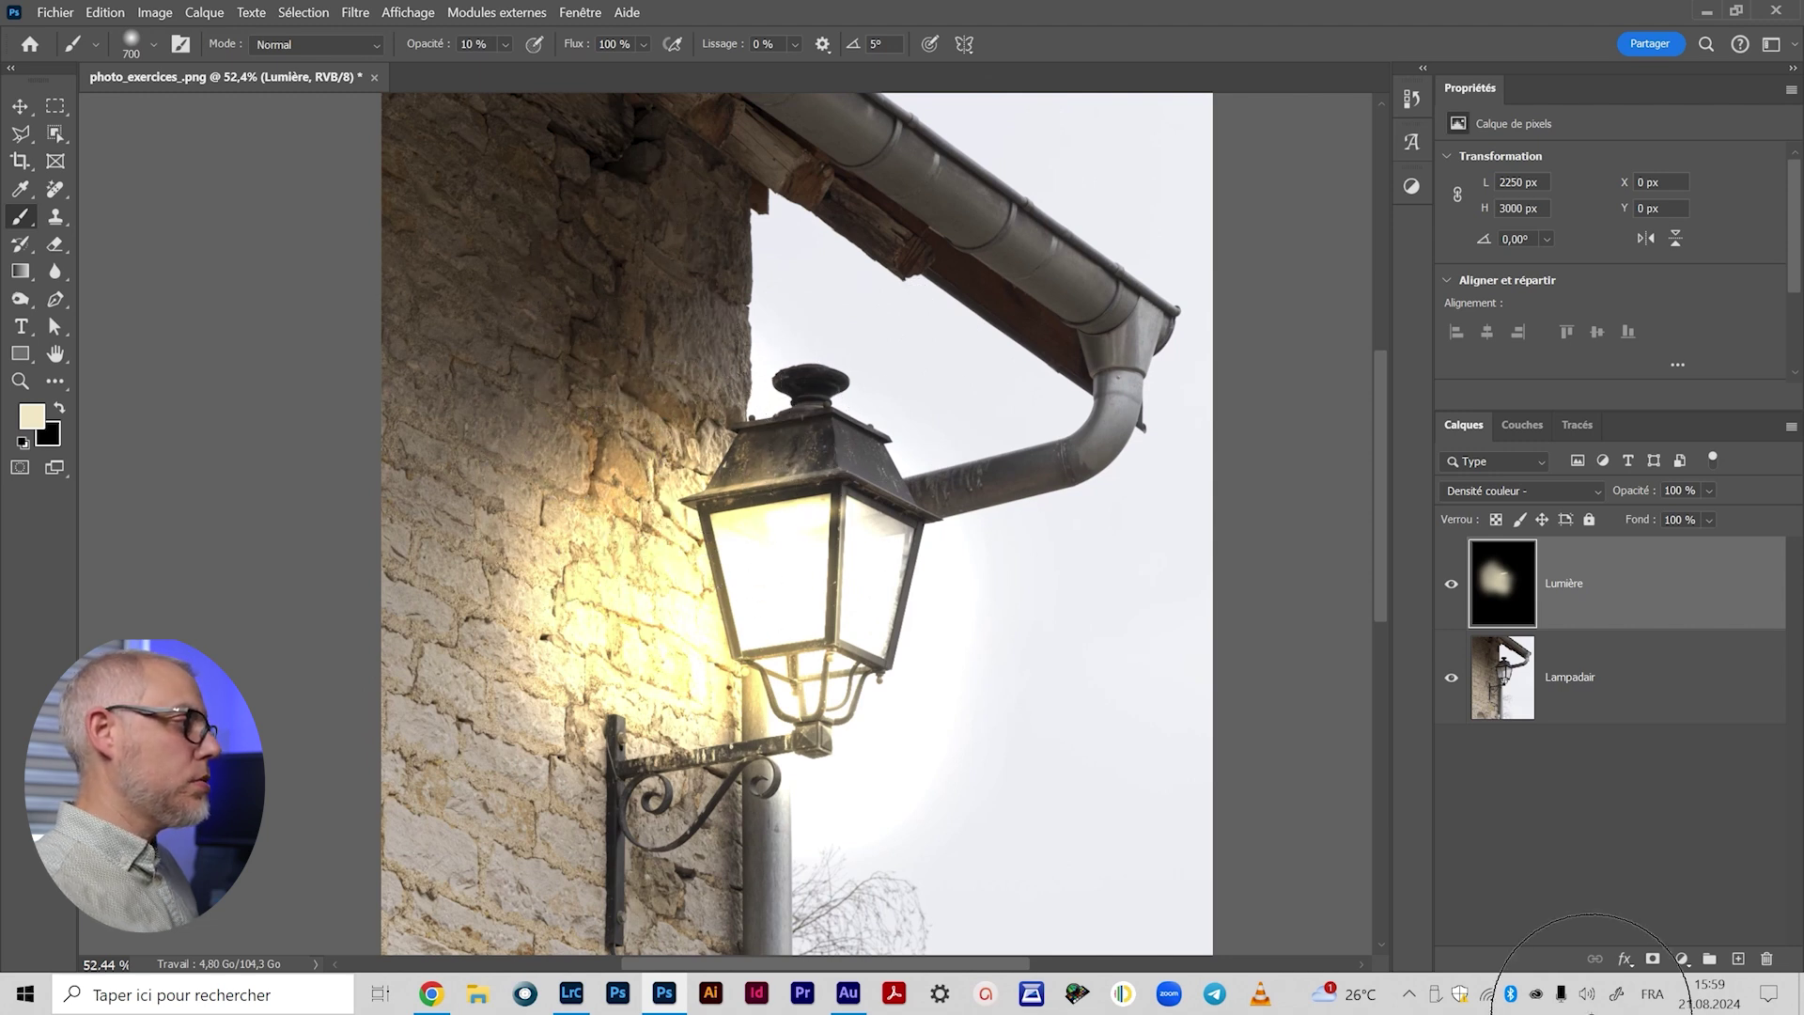
Step: Shrink the soft brush to 143 px and paint faint straight light strokes along the wooden eave and gutter above the lantern
{"action": "right_click", "coordinate": [856, 148], "text": "alt"}
{"action": "right_click", "coordinate": [836, 256]}
{"action": "left_click_drag", "start_coordinate": [1066, 308], "coordinate": [1062, 308]}
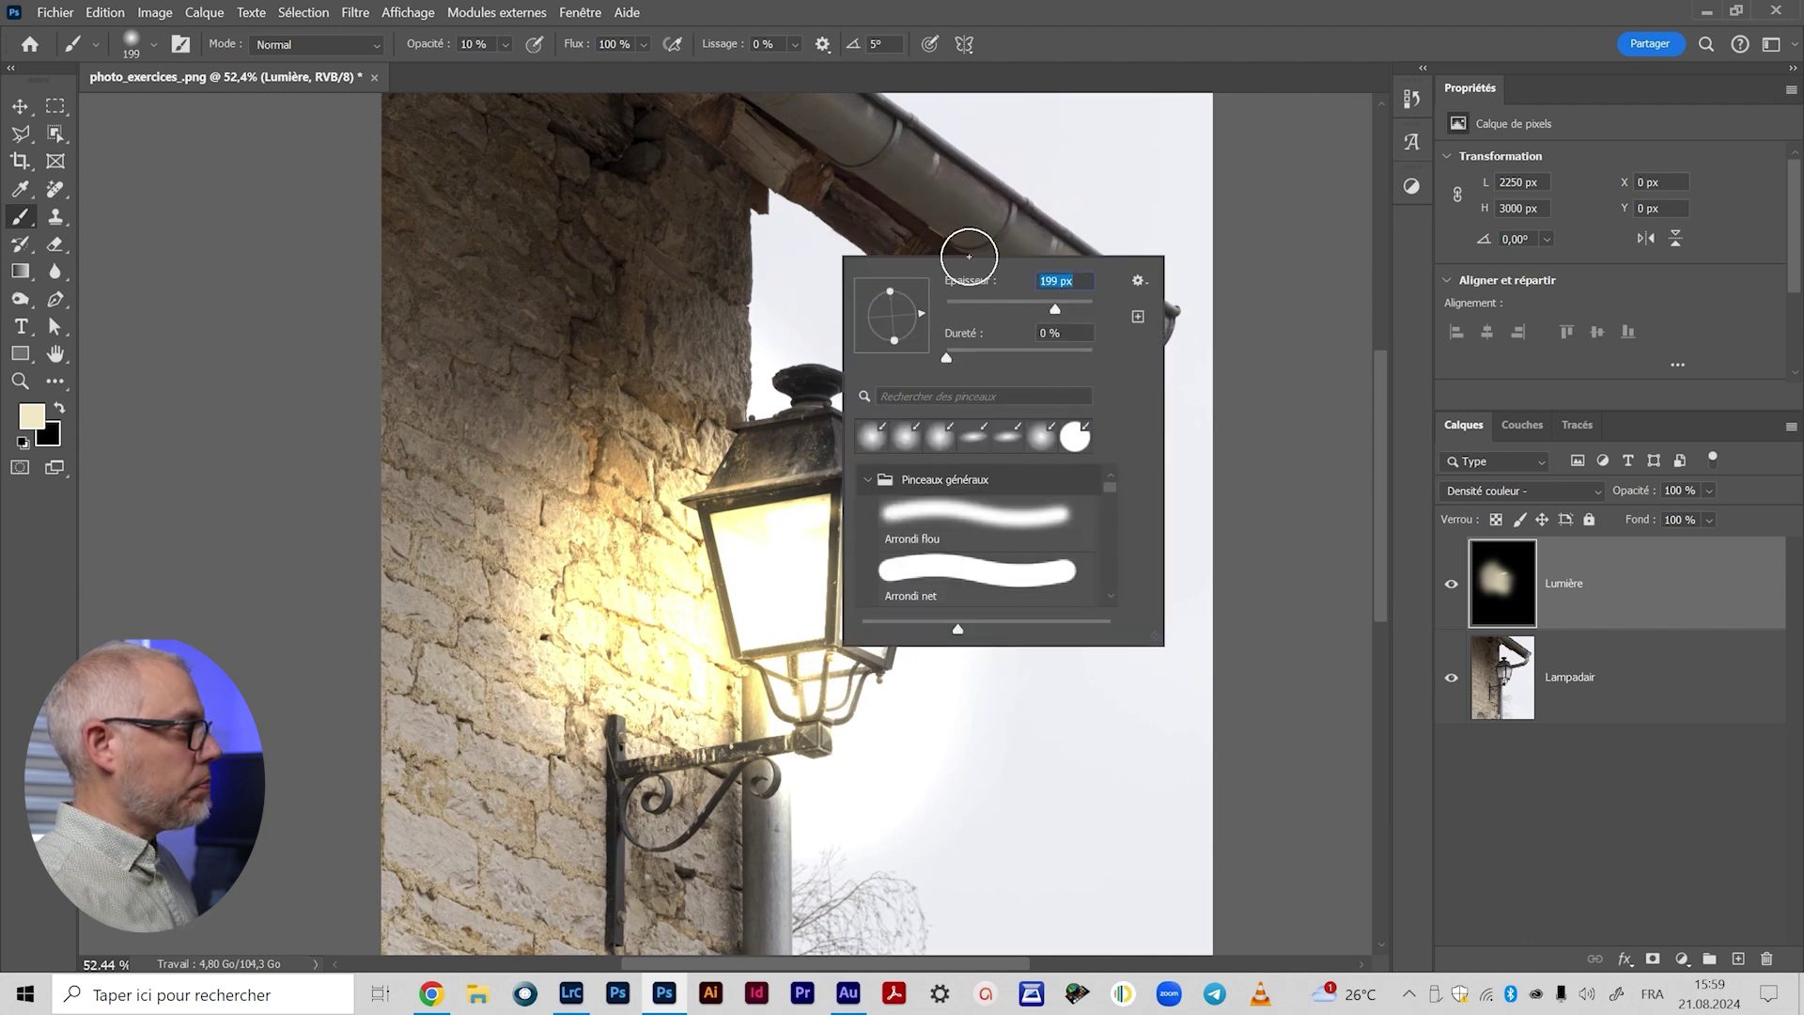
{"action": "left_click", "coordinate": [882, 176]}
{"action": "key", "text": "bracketleft"}
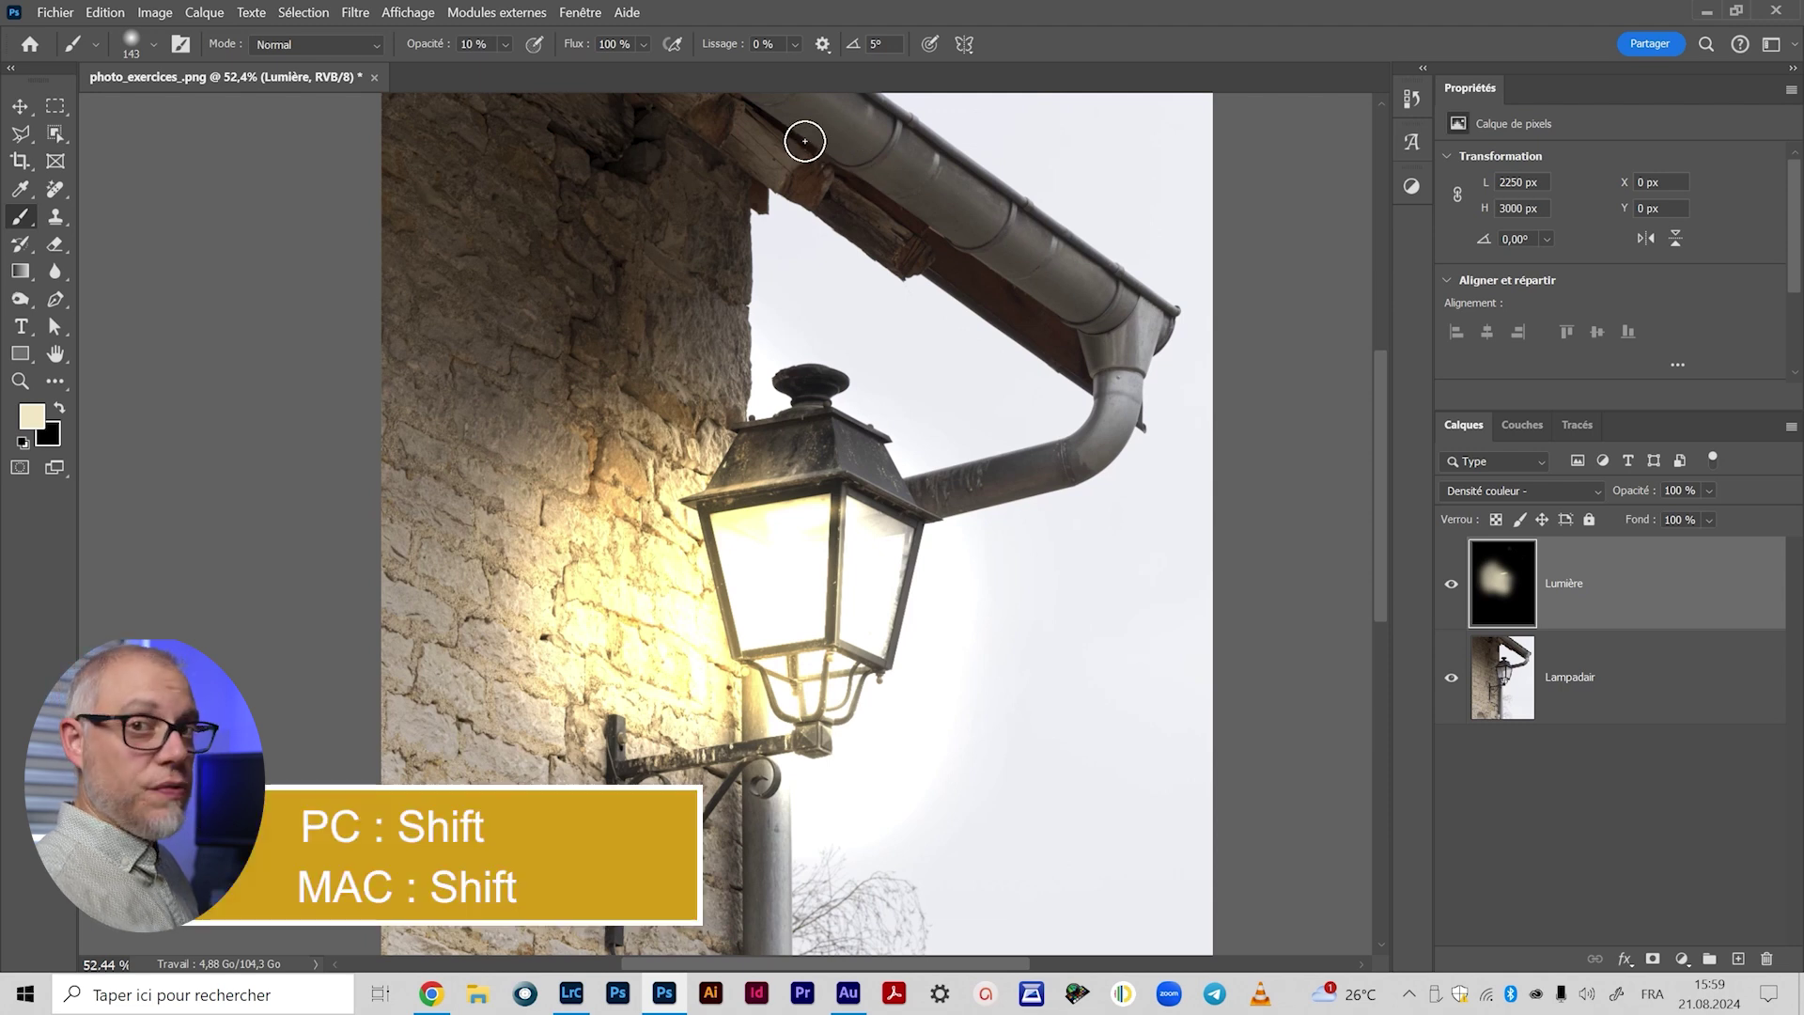
{"action": "left_click", "coordinate": [1050, 308], "text": "shift"}
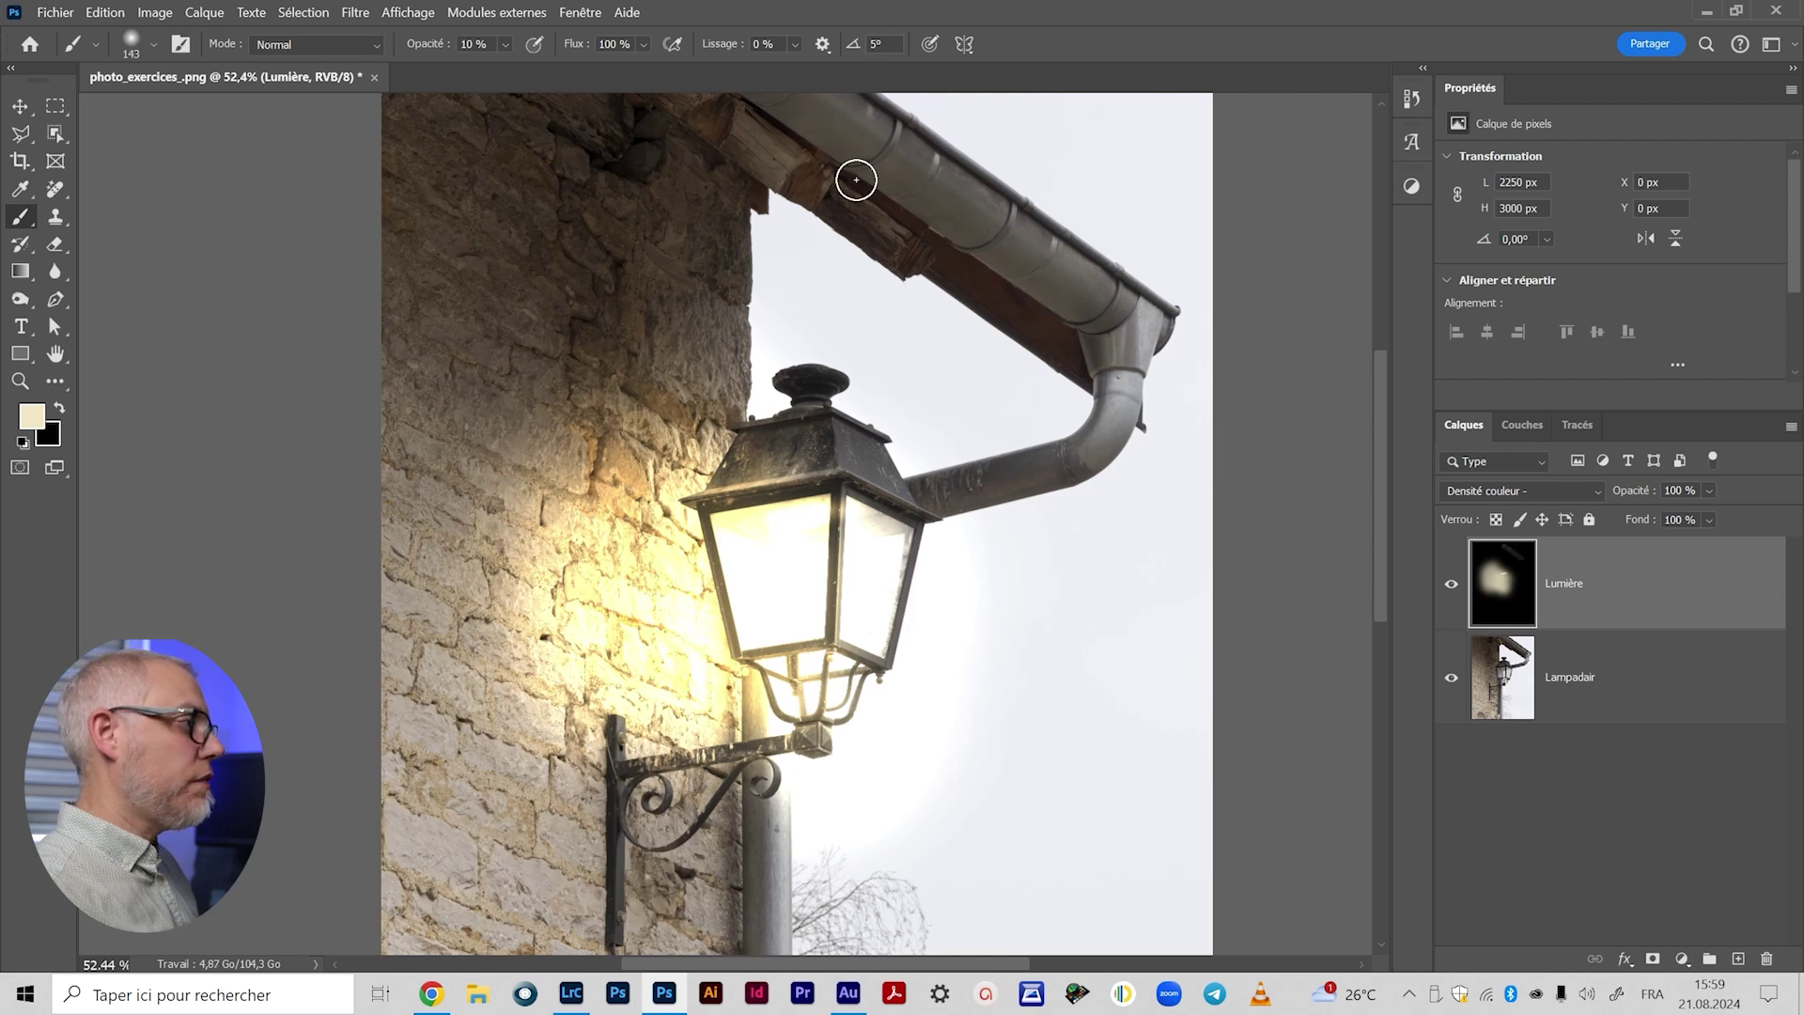
{"action": "left_click", "coordinate": [1081, 344], "text": "shift"}
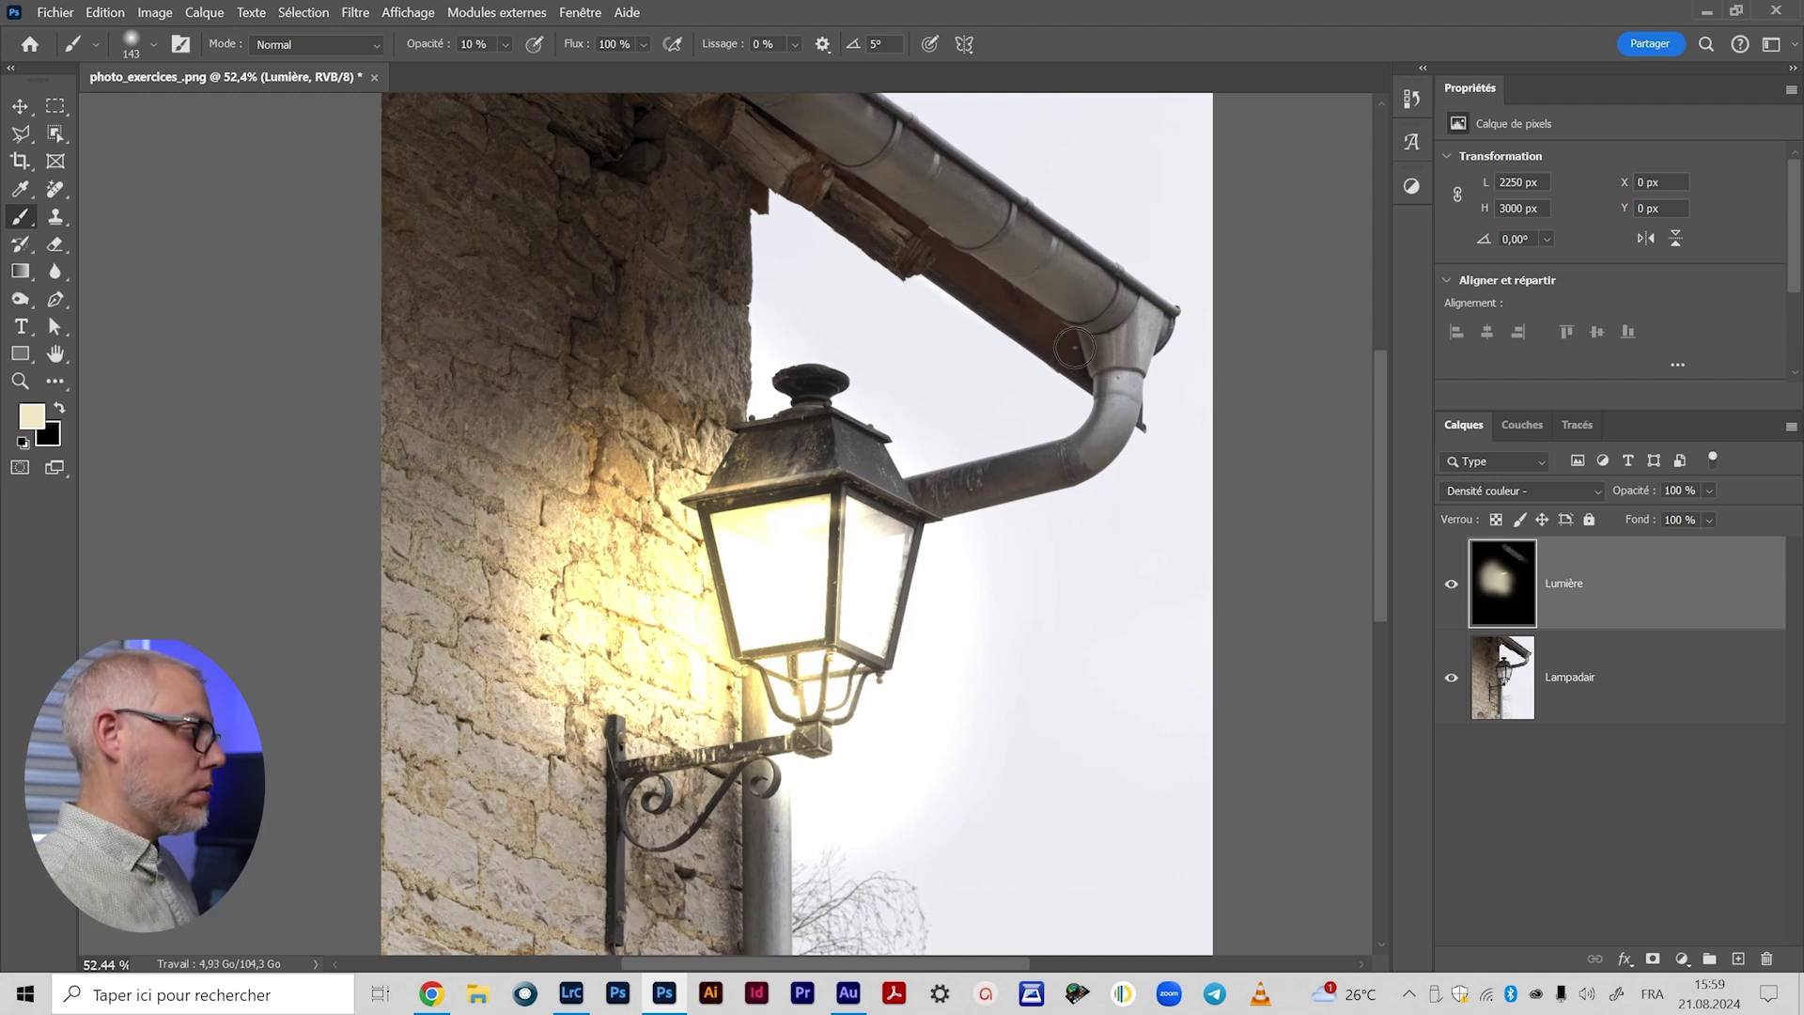
{"action": "left_click", "coordinate": [1157, 412], "text": "shift"}
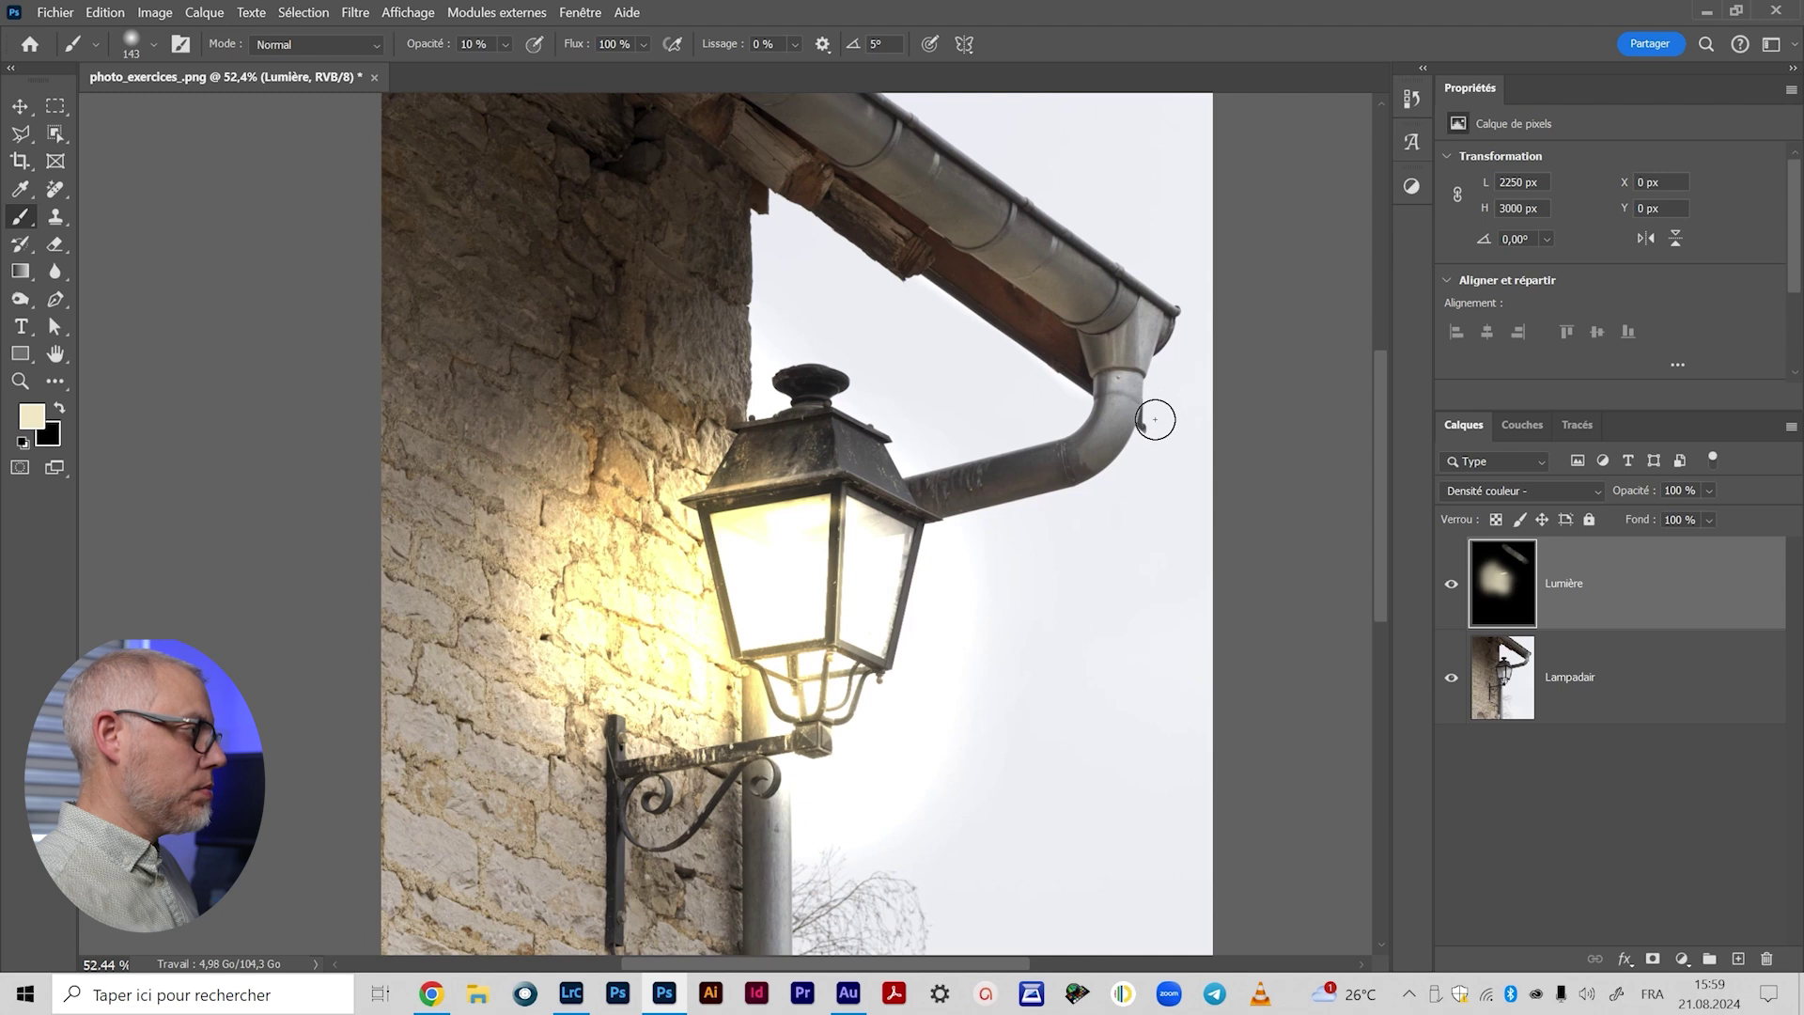
Step: Undo the last stroke beside the gutter bend and add light where the pipe meets the lantern's roof
{"action": "left_click", "coordinate": [1144, 400], "text": "shift"}
{"action": "key", "text": "ctrl+z"}
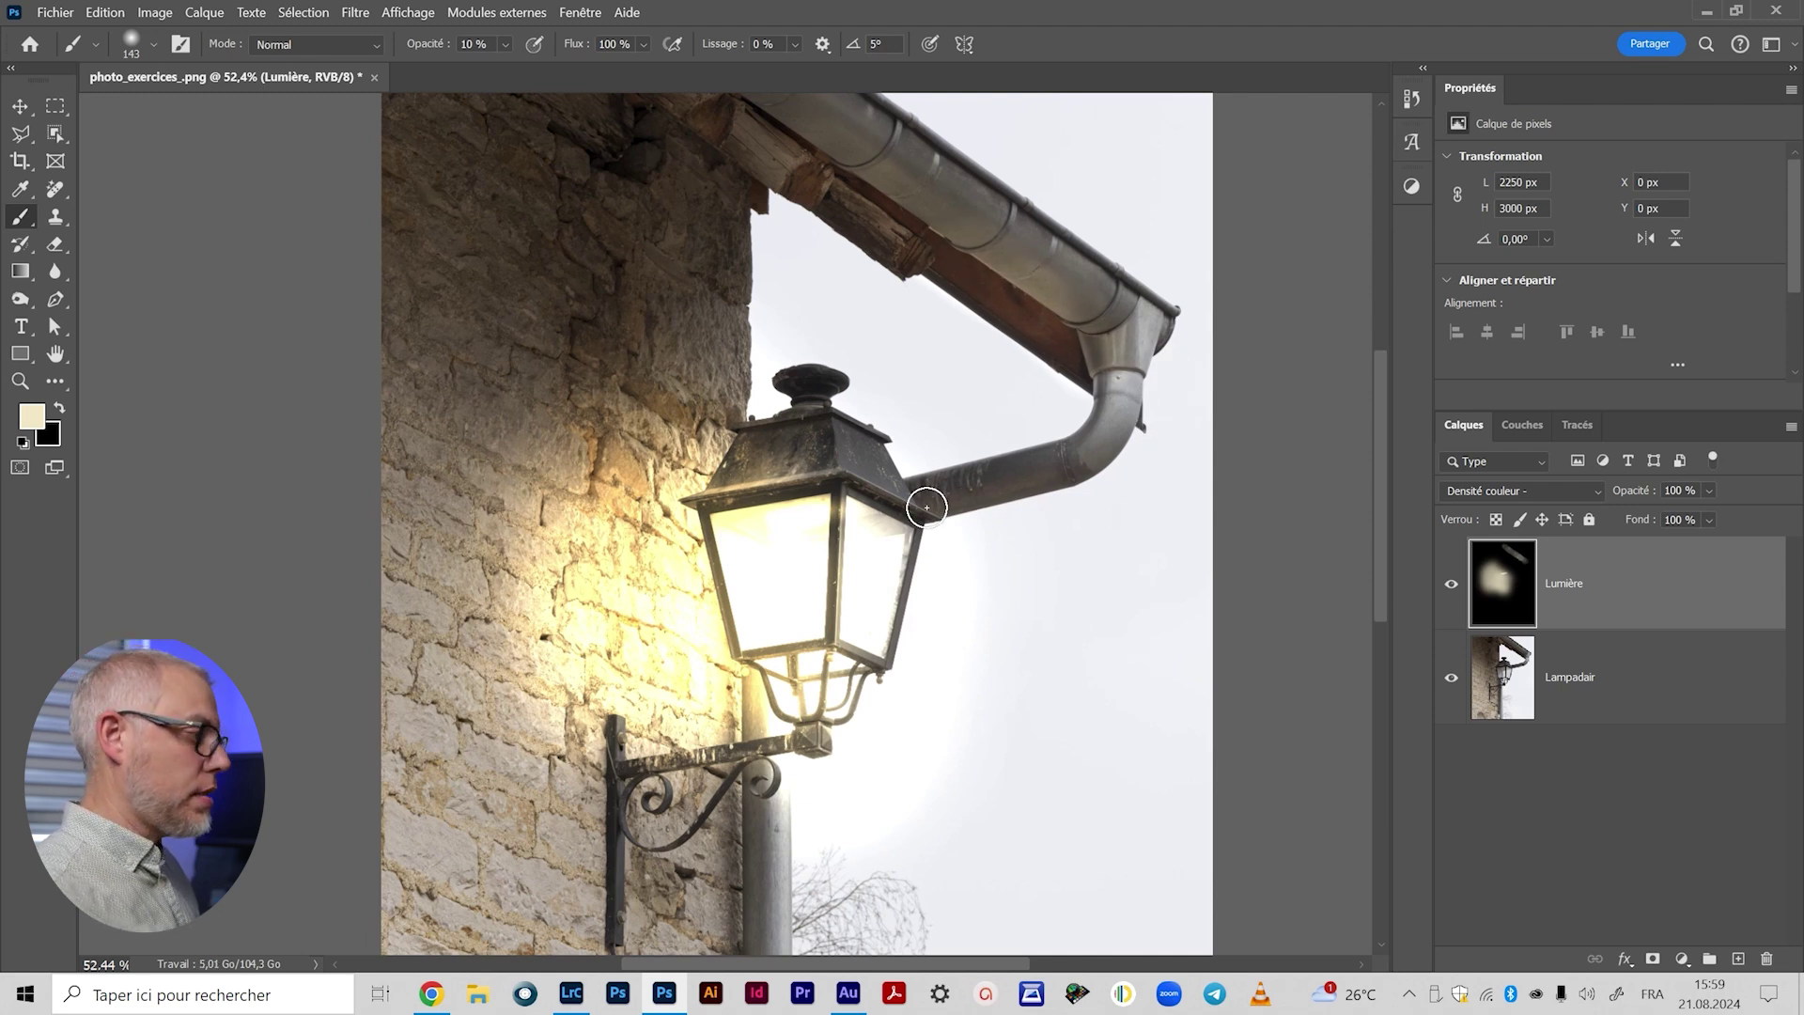
{"action": "mouse_move", "coordinate": [917, 495]}
{"action": "left_mouse_down"}
{"action": "mouse_move", "coordinate": [939, 483]}
{"action": "mouse_move", "coordinate": [878, 511]}
{"action": "mouse_move", "coordinate": [926, 483]}
{"action": "left_mouse_up"}
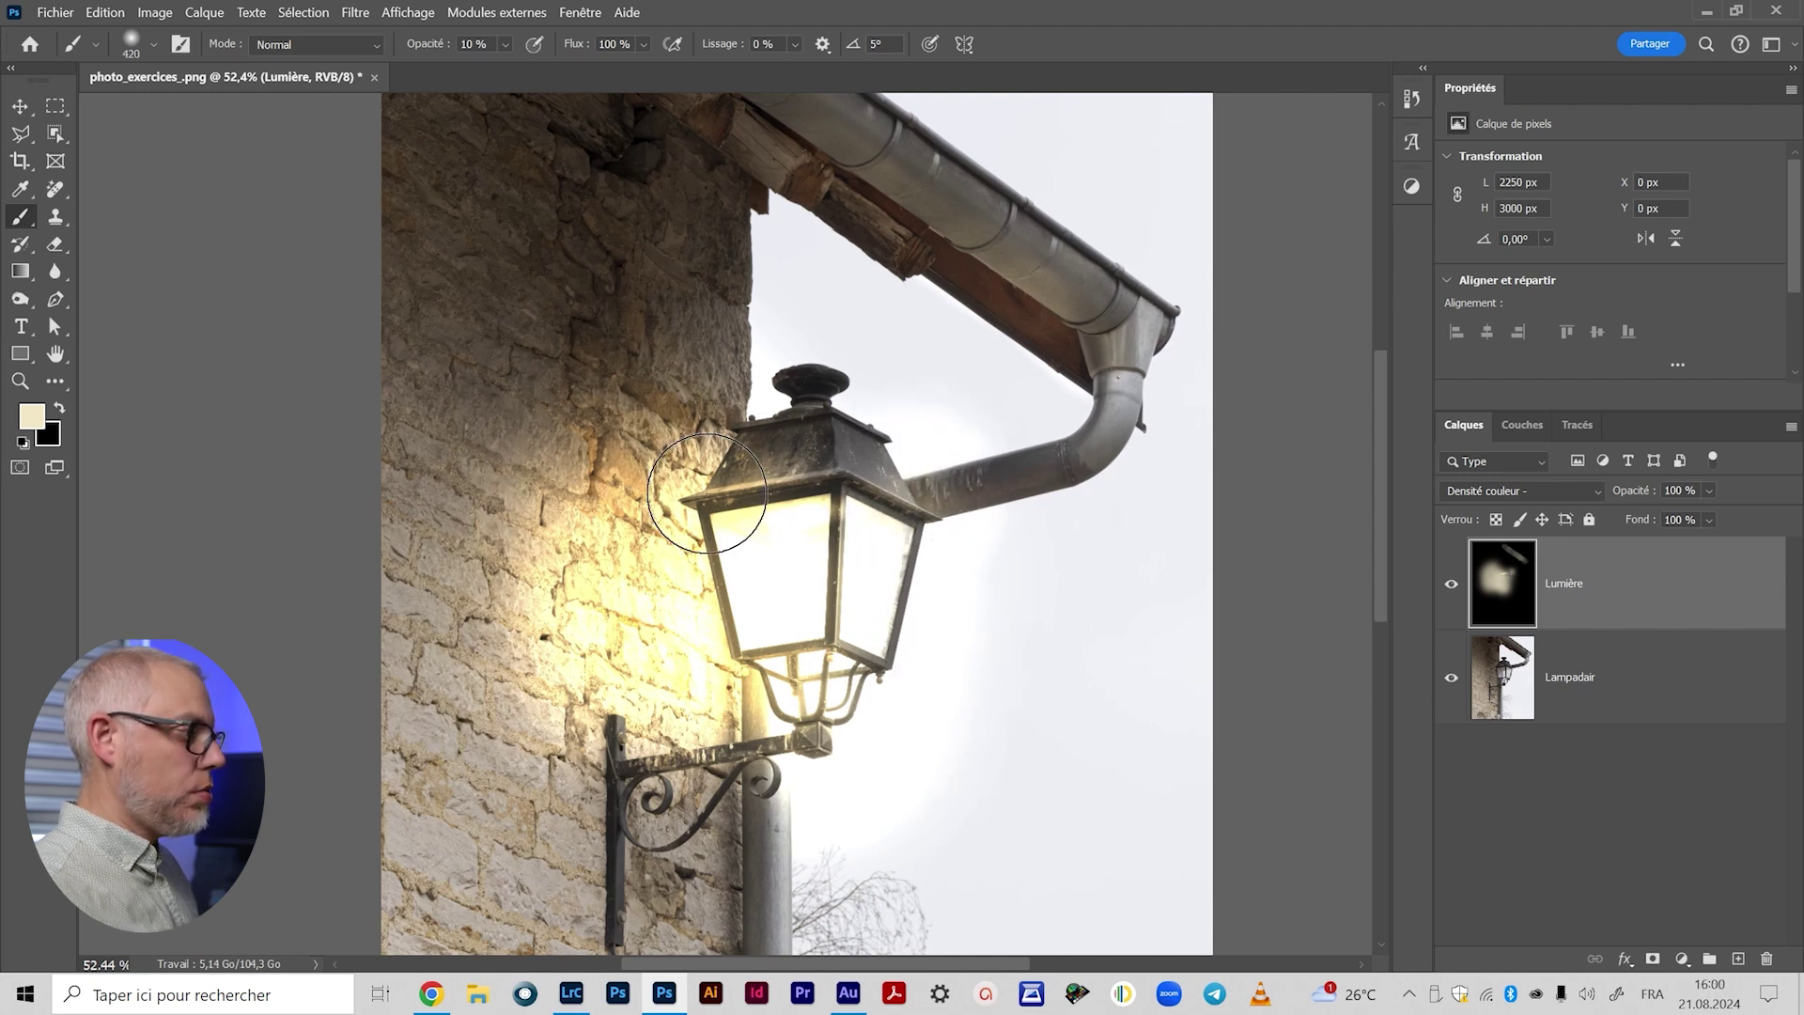
Step: Examine the whole photo with the Lumière layer hidden and shown
{"action": "key", "text": "z"}
{"action": "scroll", "coordinate": [827, 612], "scroll_direction": "down", "scroll_amount": 3}
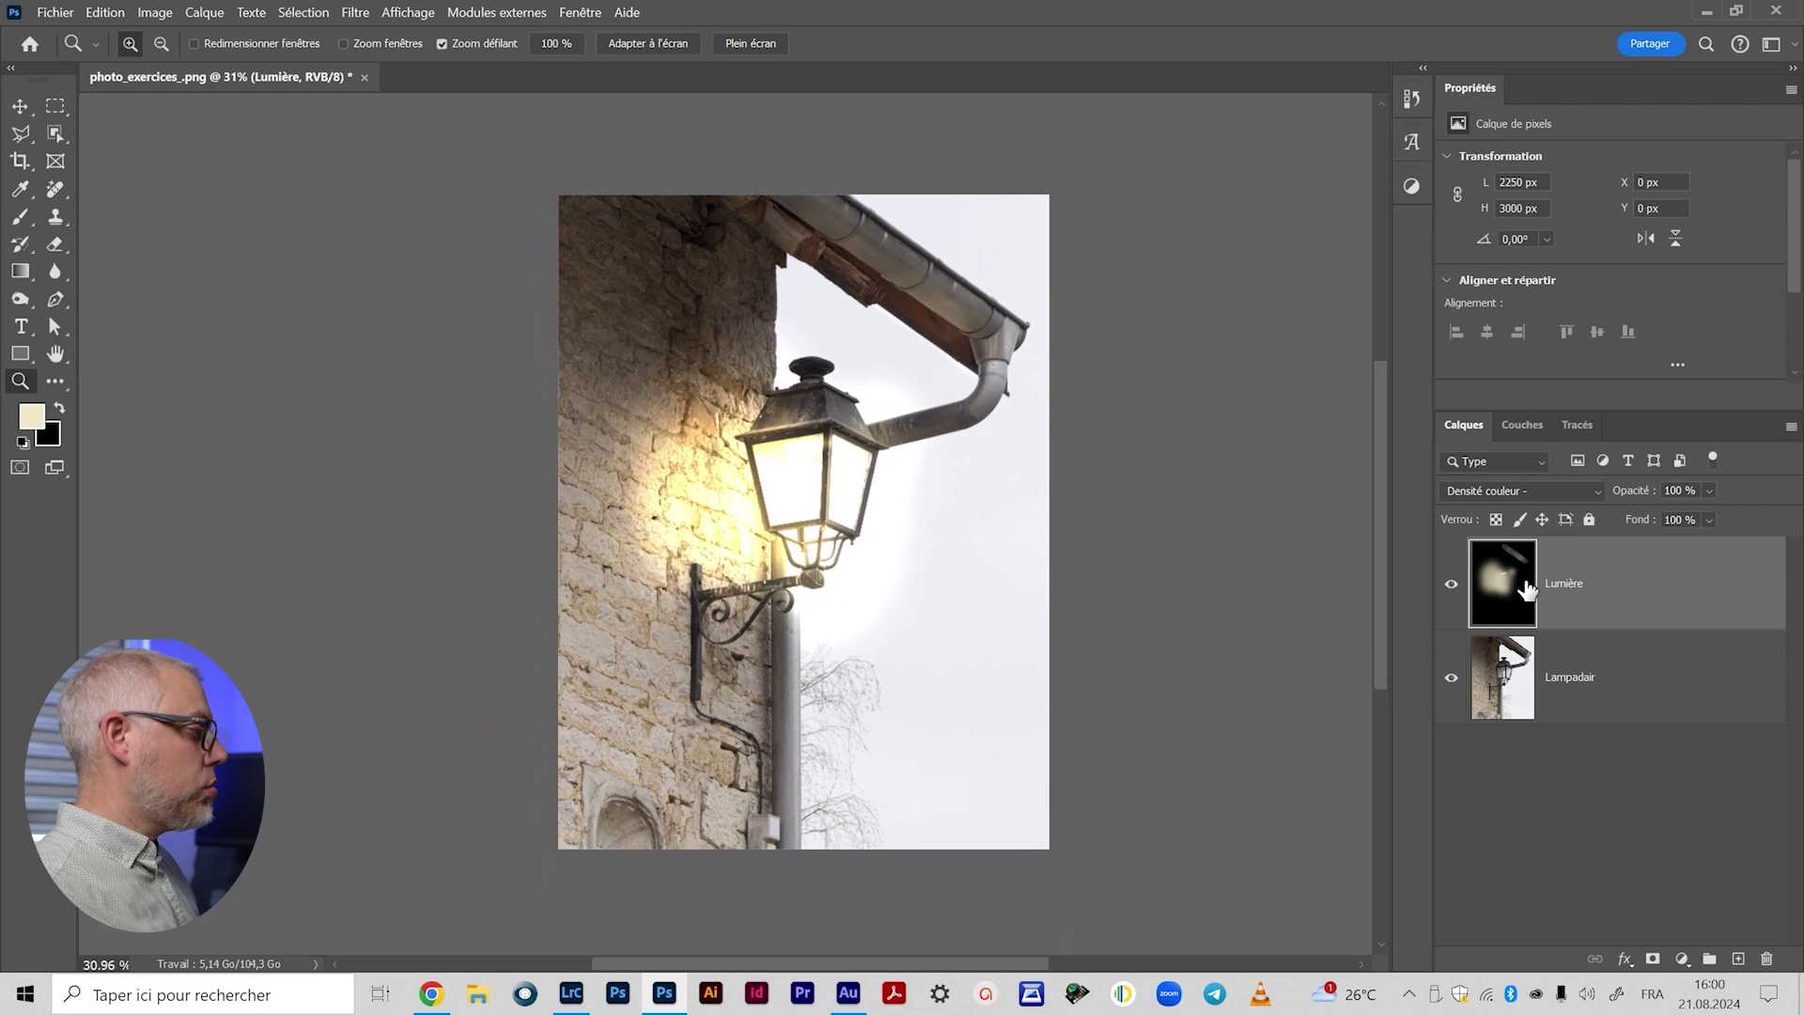
{"action": "left_click", "coordinate": [1451, 586]}
{"action": "left_click", "coordinate": [1451, 587]}
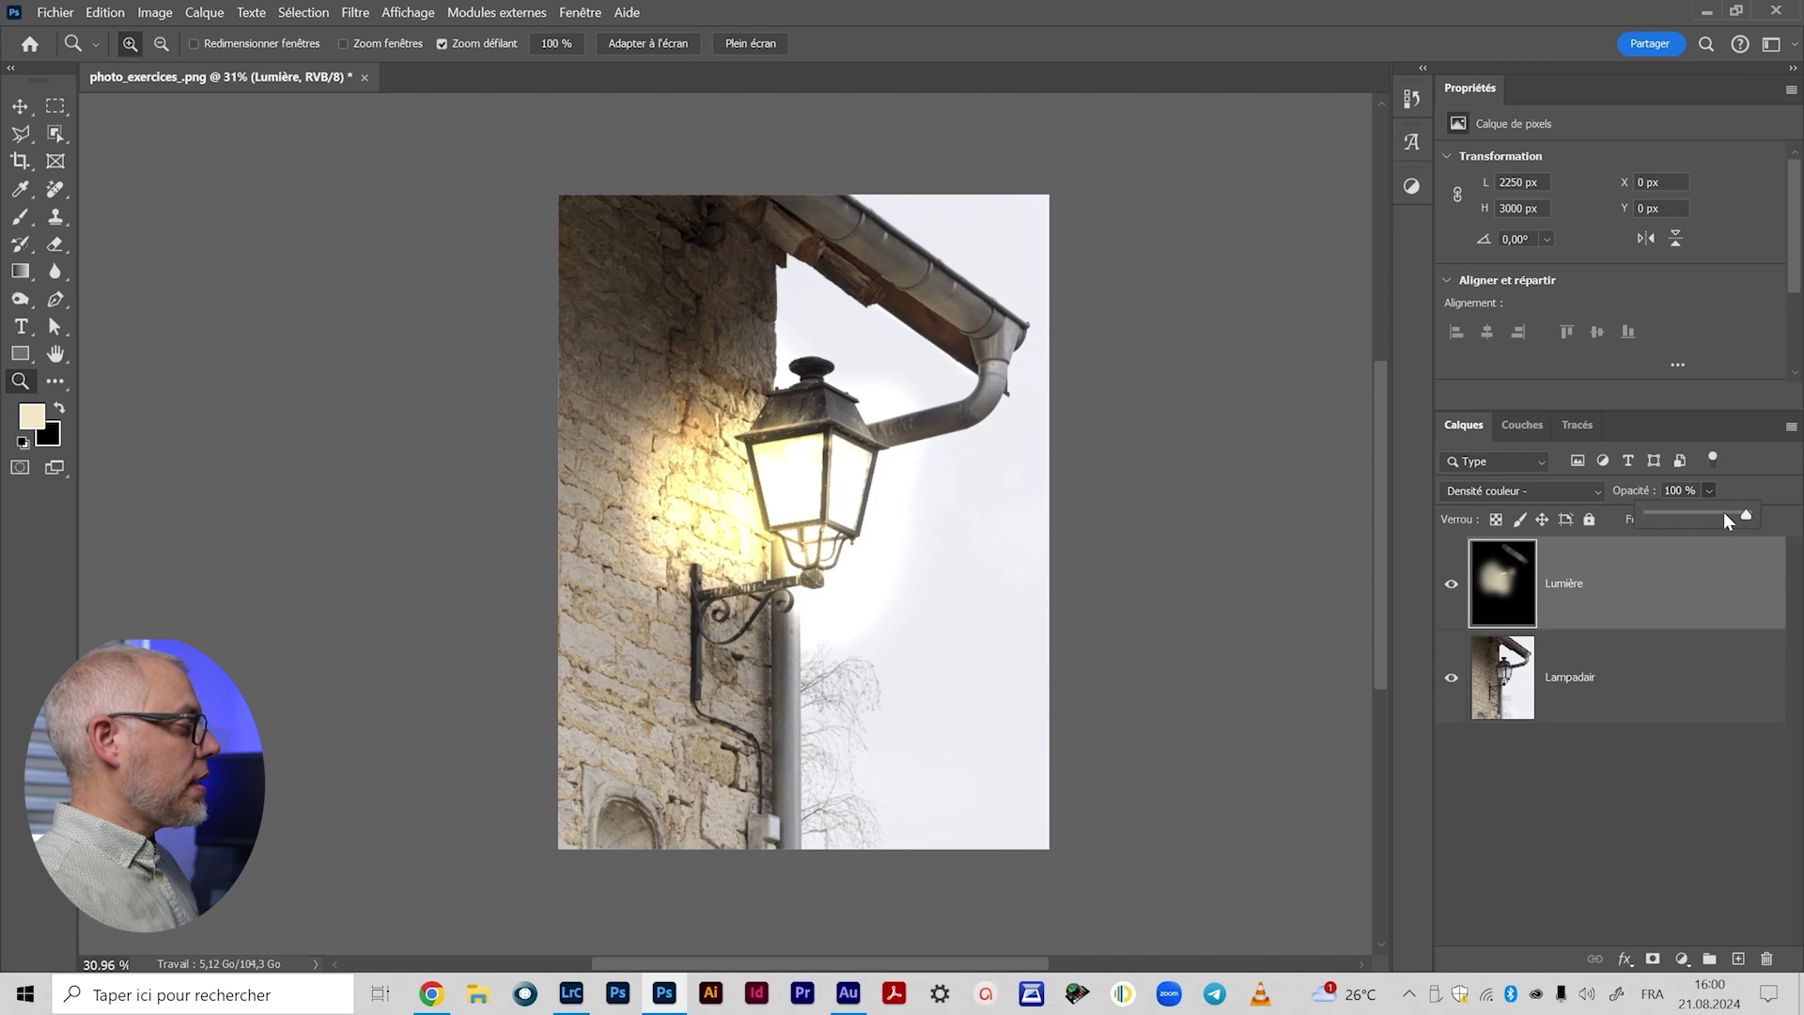
Step: Try an opacity of 49% on the Lumière layer and restore it to 100%
{"action": "left_click_drag", "start_coordinate": [1681, 520], "coordinate": [1697, 519]}
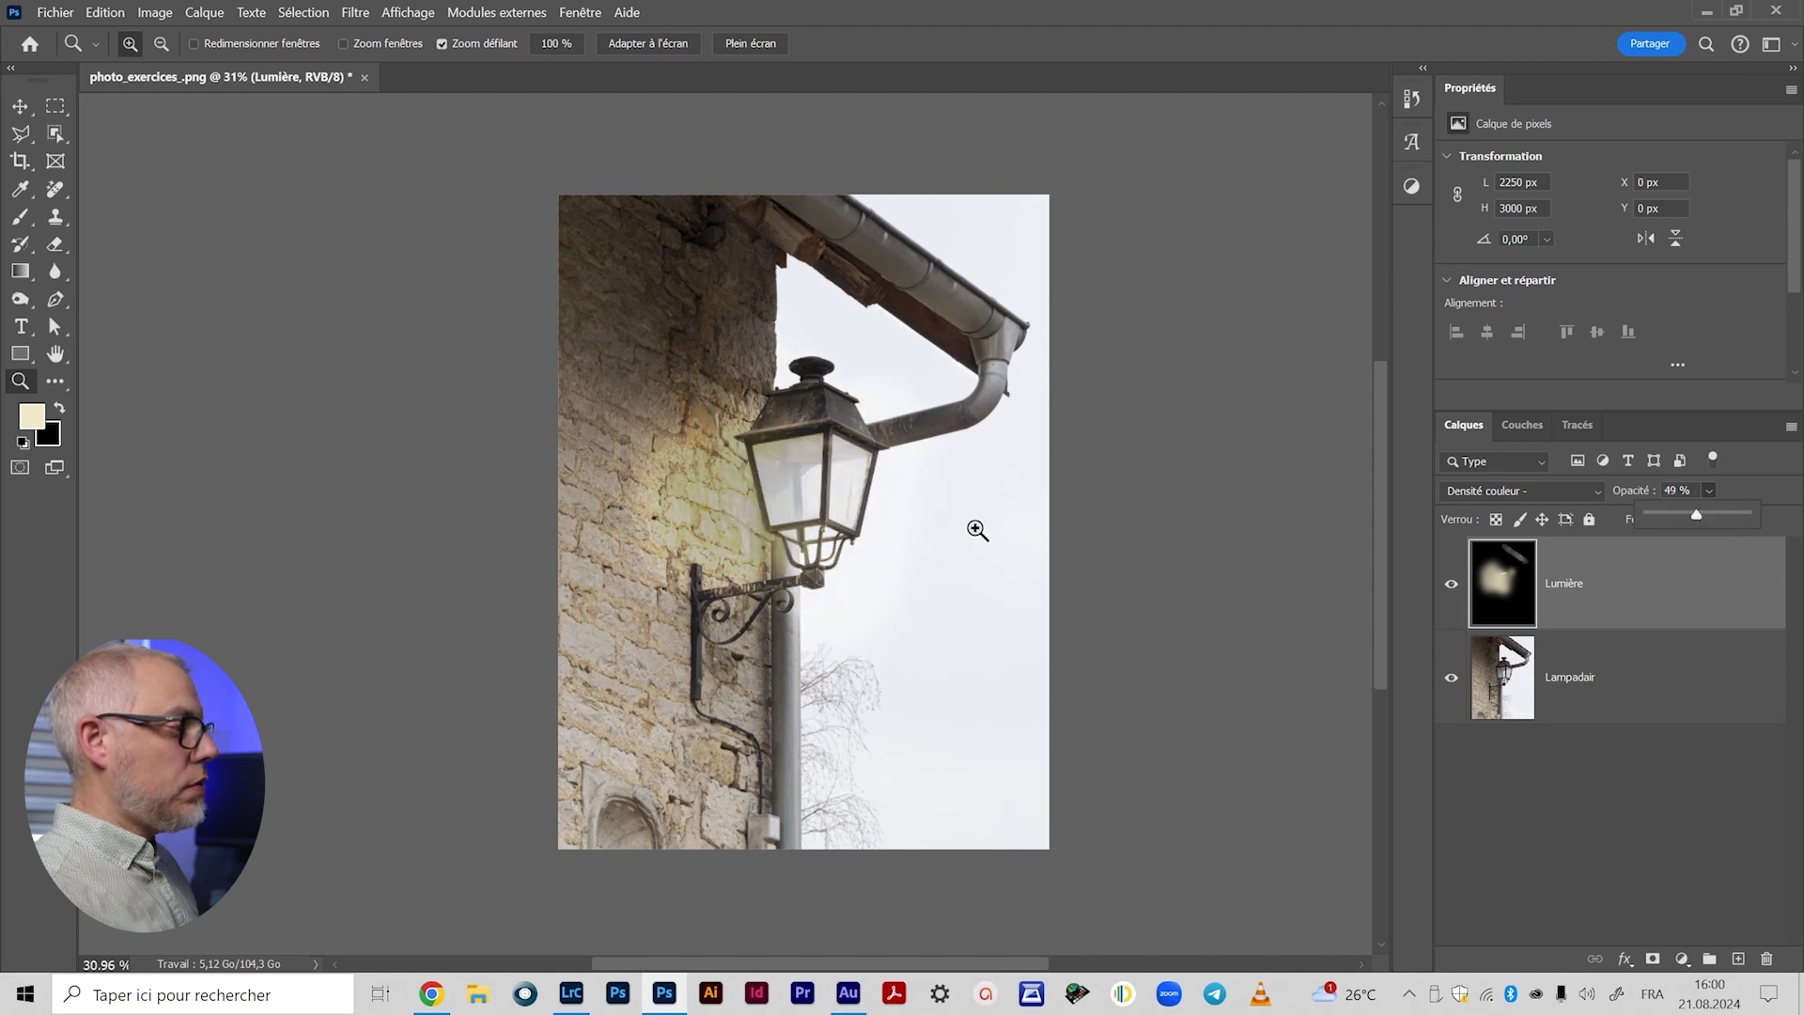
{"action": "scroll", "coordinate": [716, 558], "scroll_direction": "up", "scroll_amount": 3}
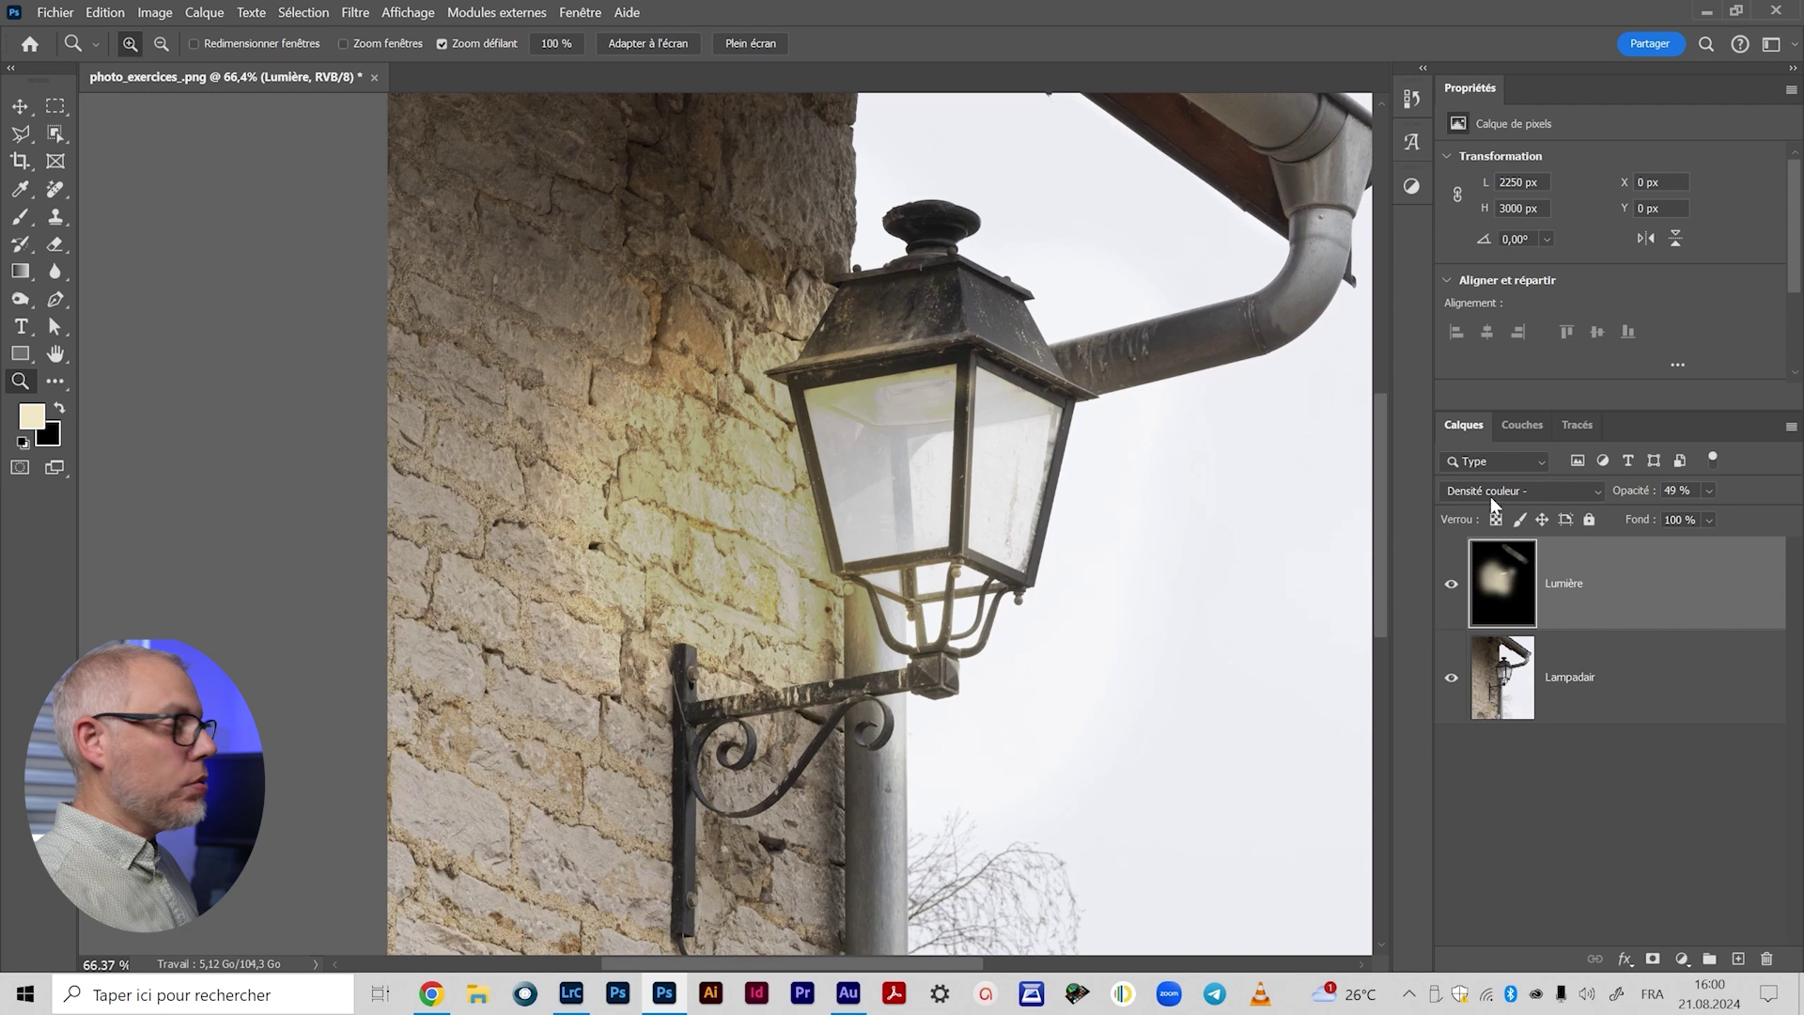
{"action": "left_click", "coordinate": [1710, 490]}
{"action": "left_click_drag", "start_coordinate": [1734, 510], "coordinate": [1737, 512]}
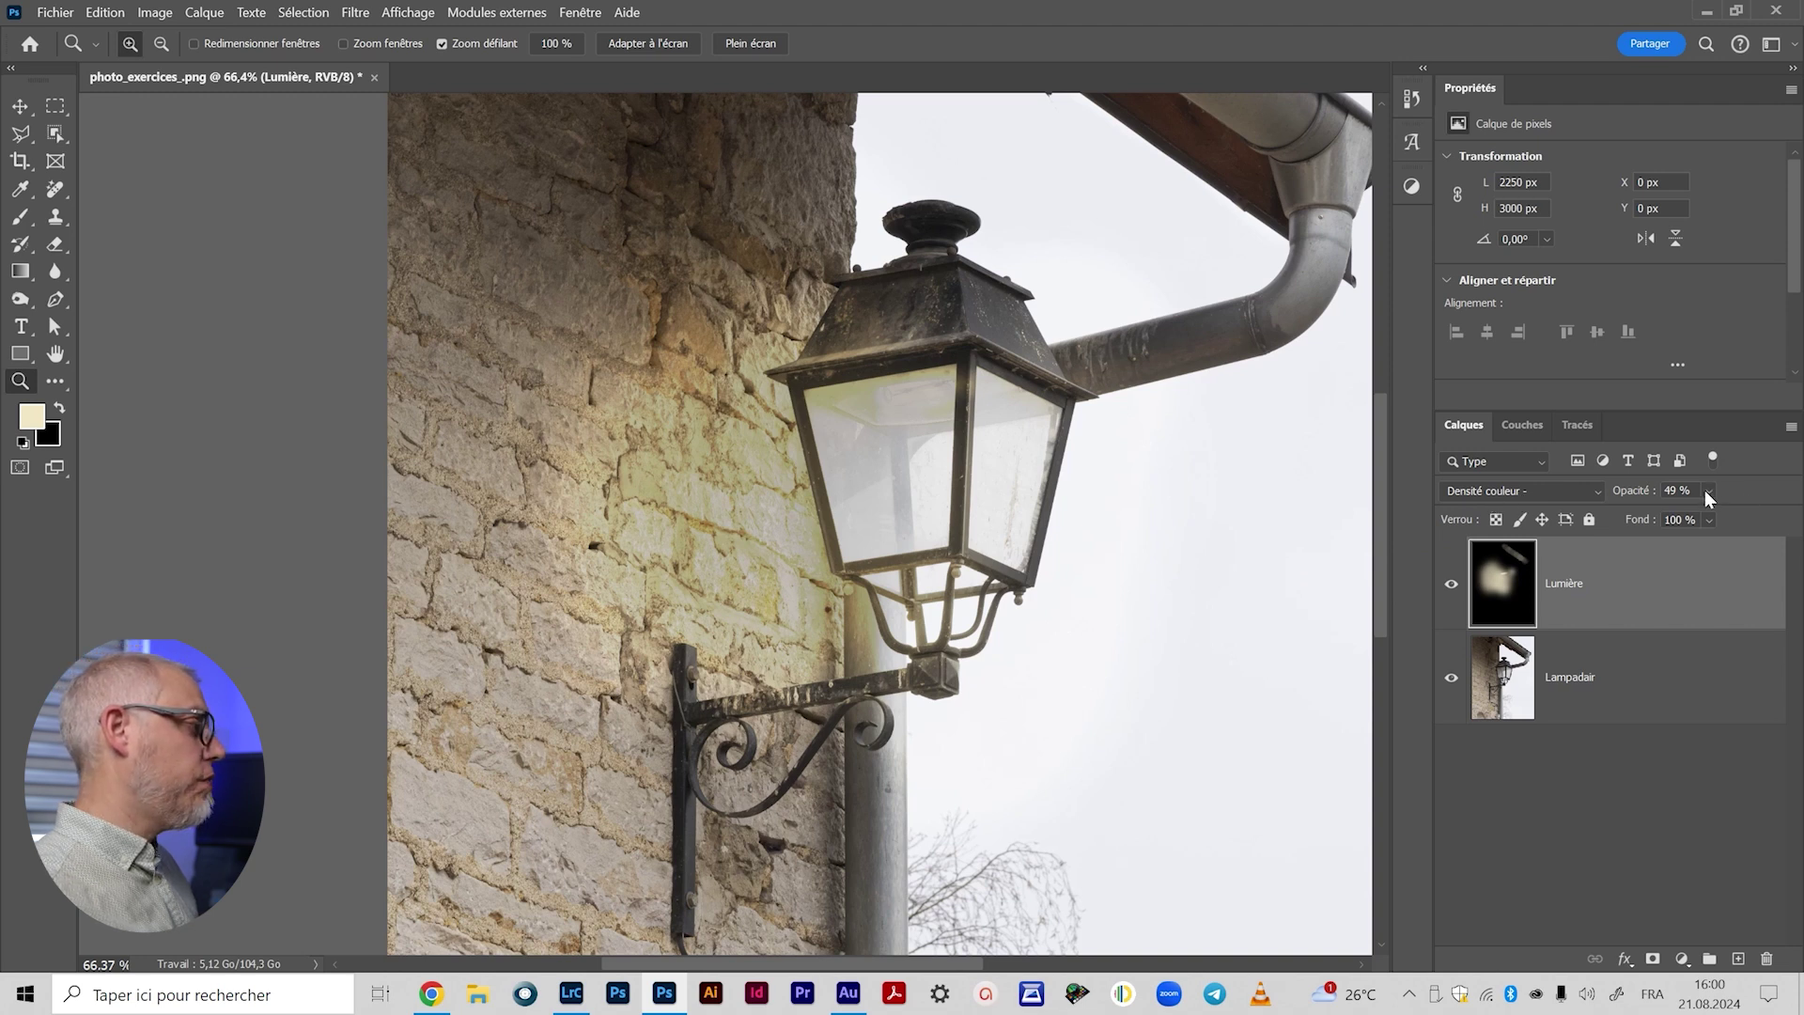
{"action": "left_click_drag", "start_coordinate": [1706, 359], "coordinate": [1778, 350]}
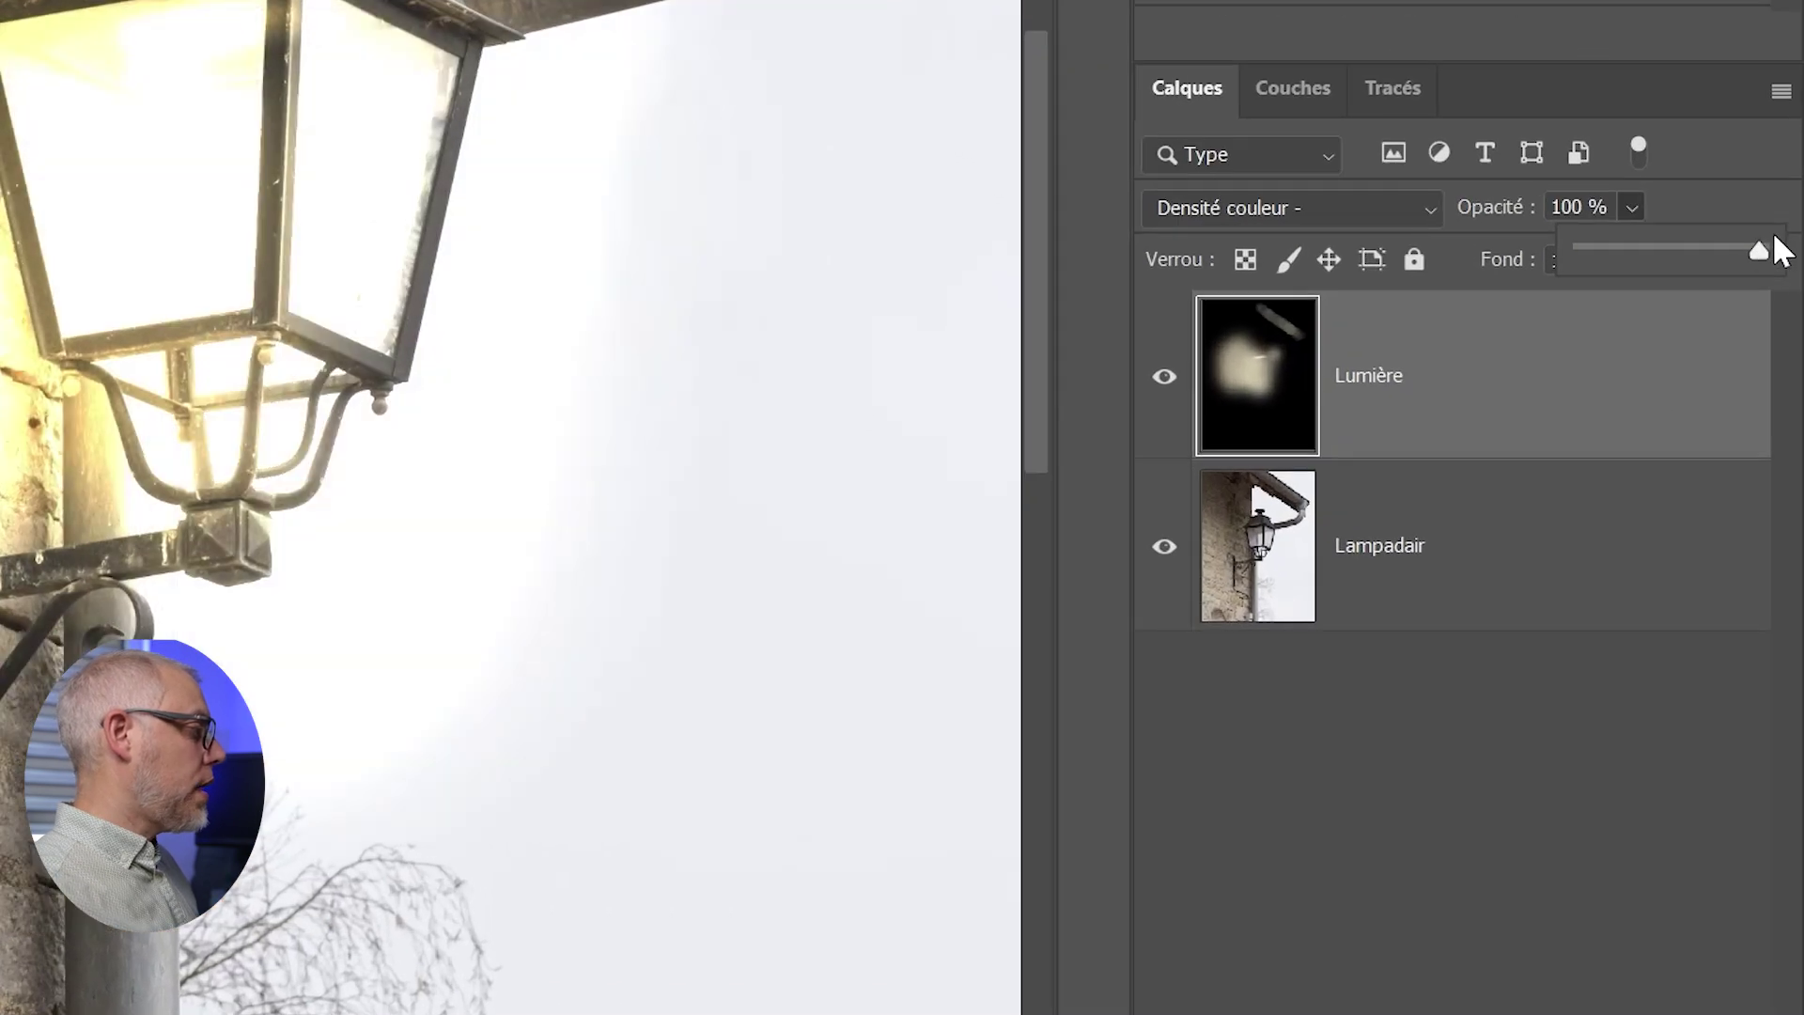
{"action": "left_click", "coordinate": [1706, 211]}
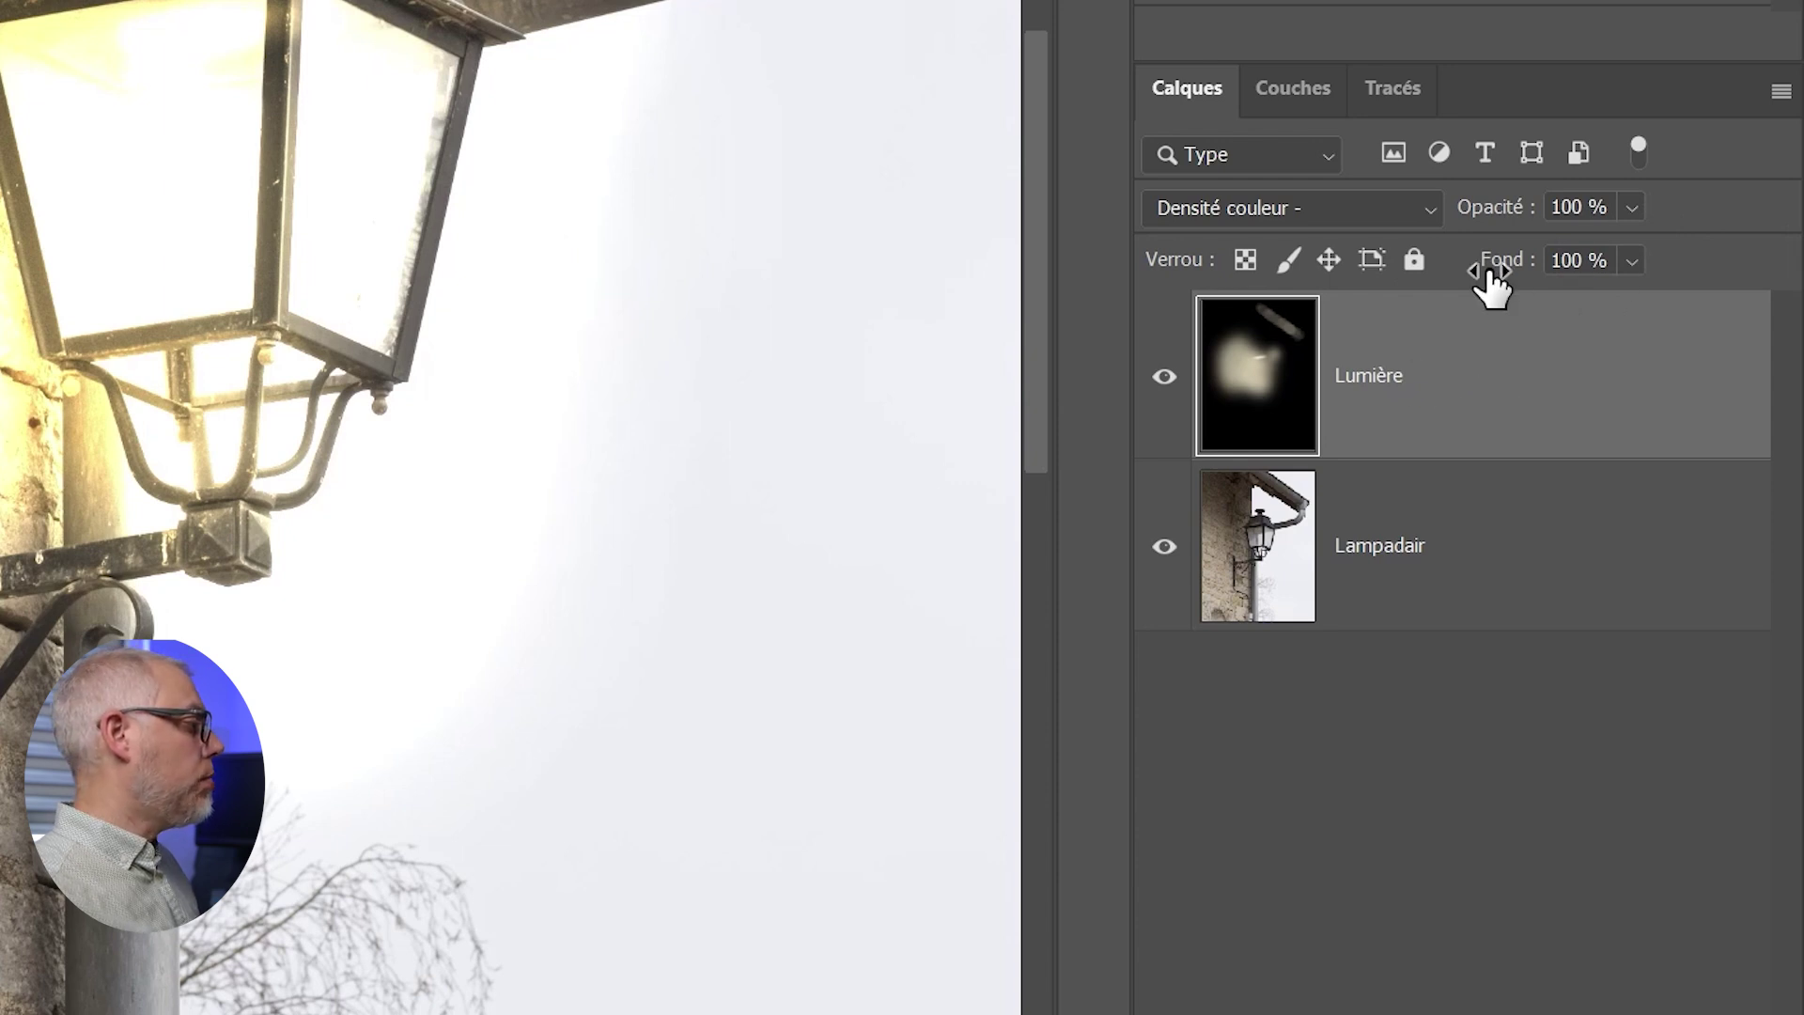
Step: Set the Lumière layer's Fond value to 86% and compare the photo with and without that layer
{"action": "left_click", "coordinate": [1631, 260]}
{"action": "left_click_drag", "start_coordinate": [1698, 313], "coordinate": [1685, 315]}
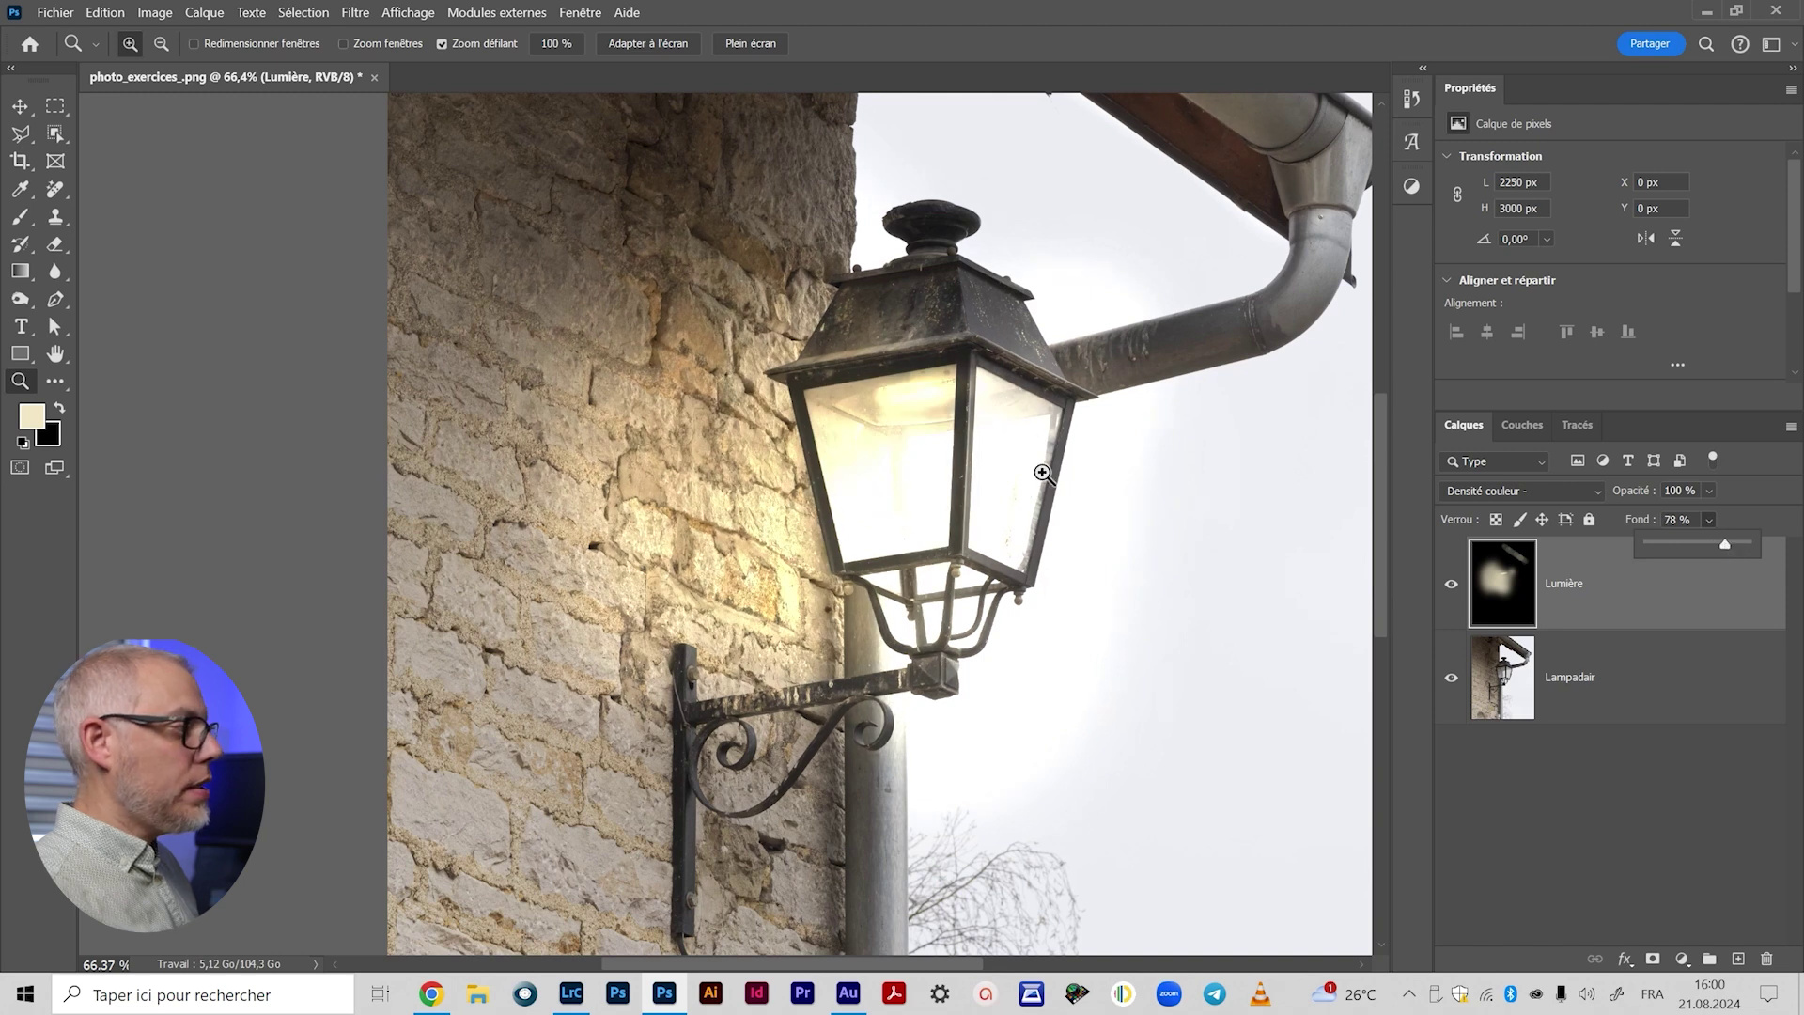
{"action": "mouse_move", "coordinate": [1725, 545]}
{"action": "left_mouse_down"}
{"action": "mouse_move", "coordinate": [1694, 548]}
{"action": "mouse_move", "coordinate": [1735, 547]}
{"action": "left_mouse_up"}
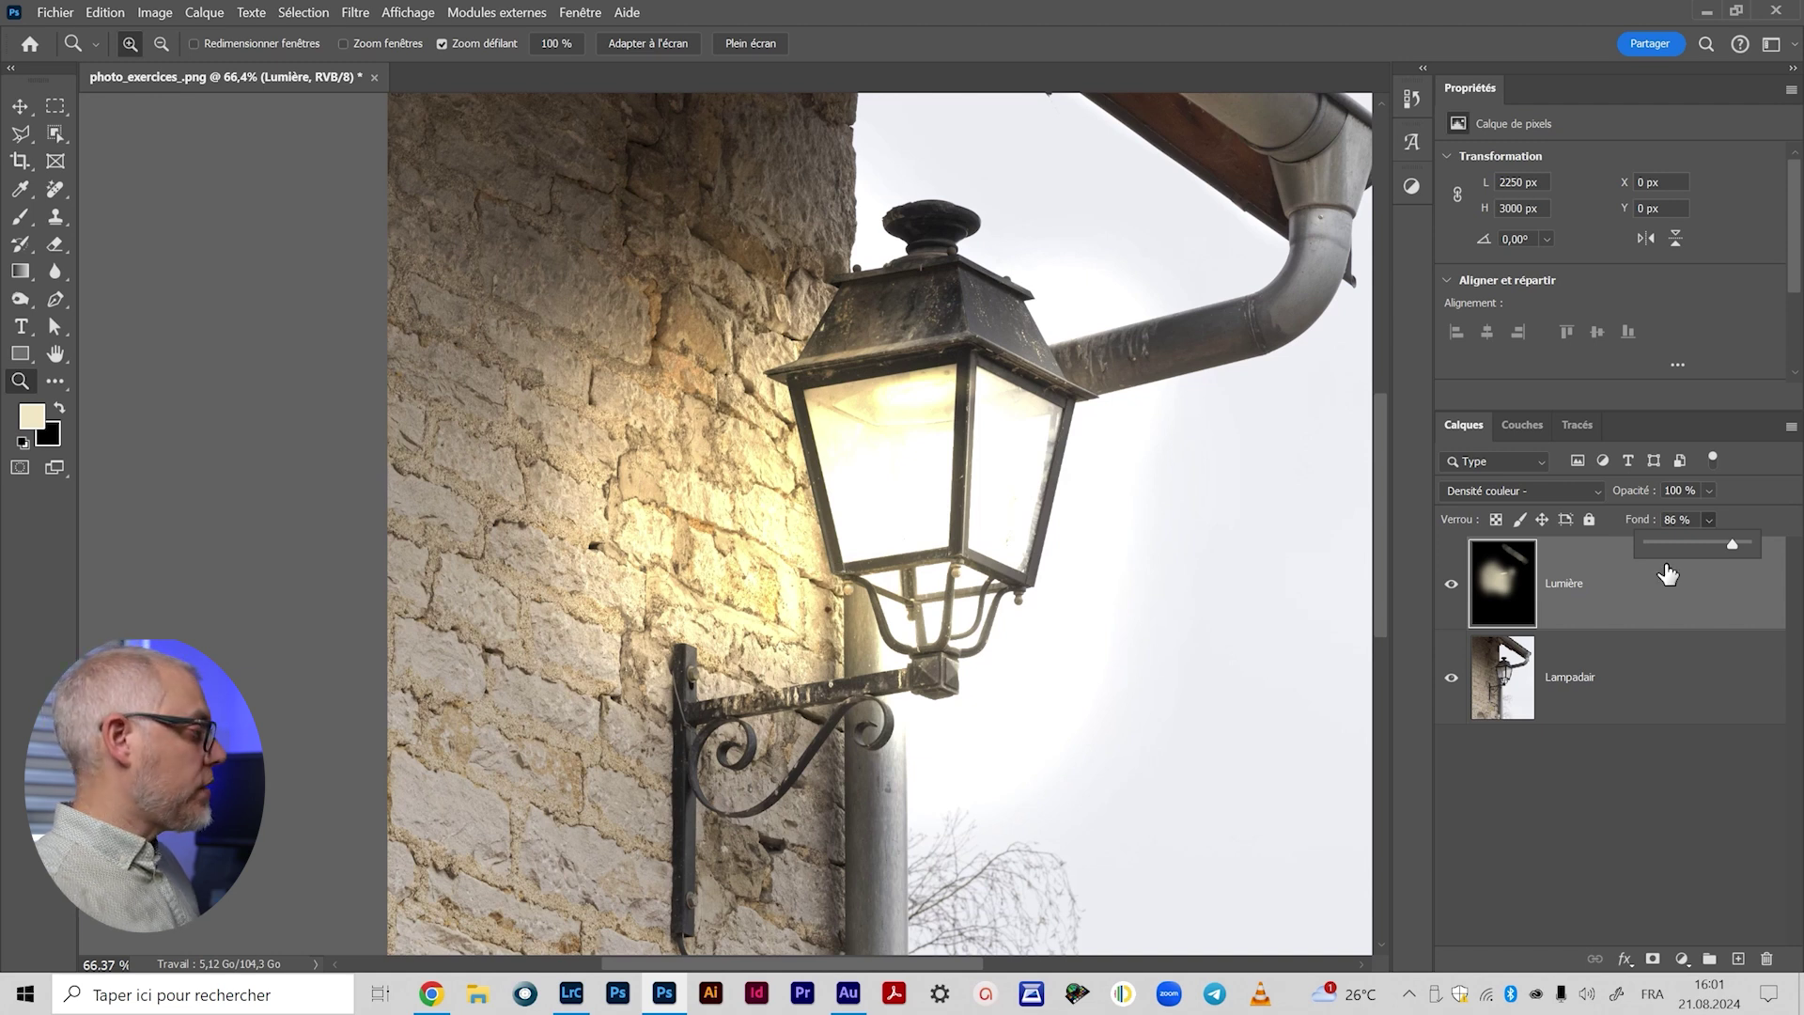
{"action": "left_click", "coordinate": [1451, 583]}
{"action": "left_click", "coordinate": [1452, 583]}
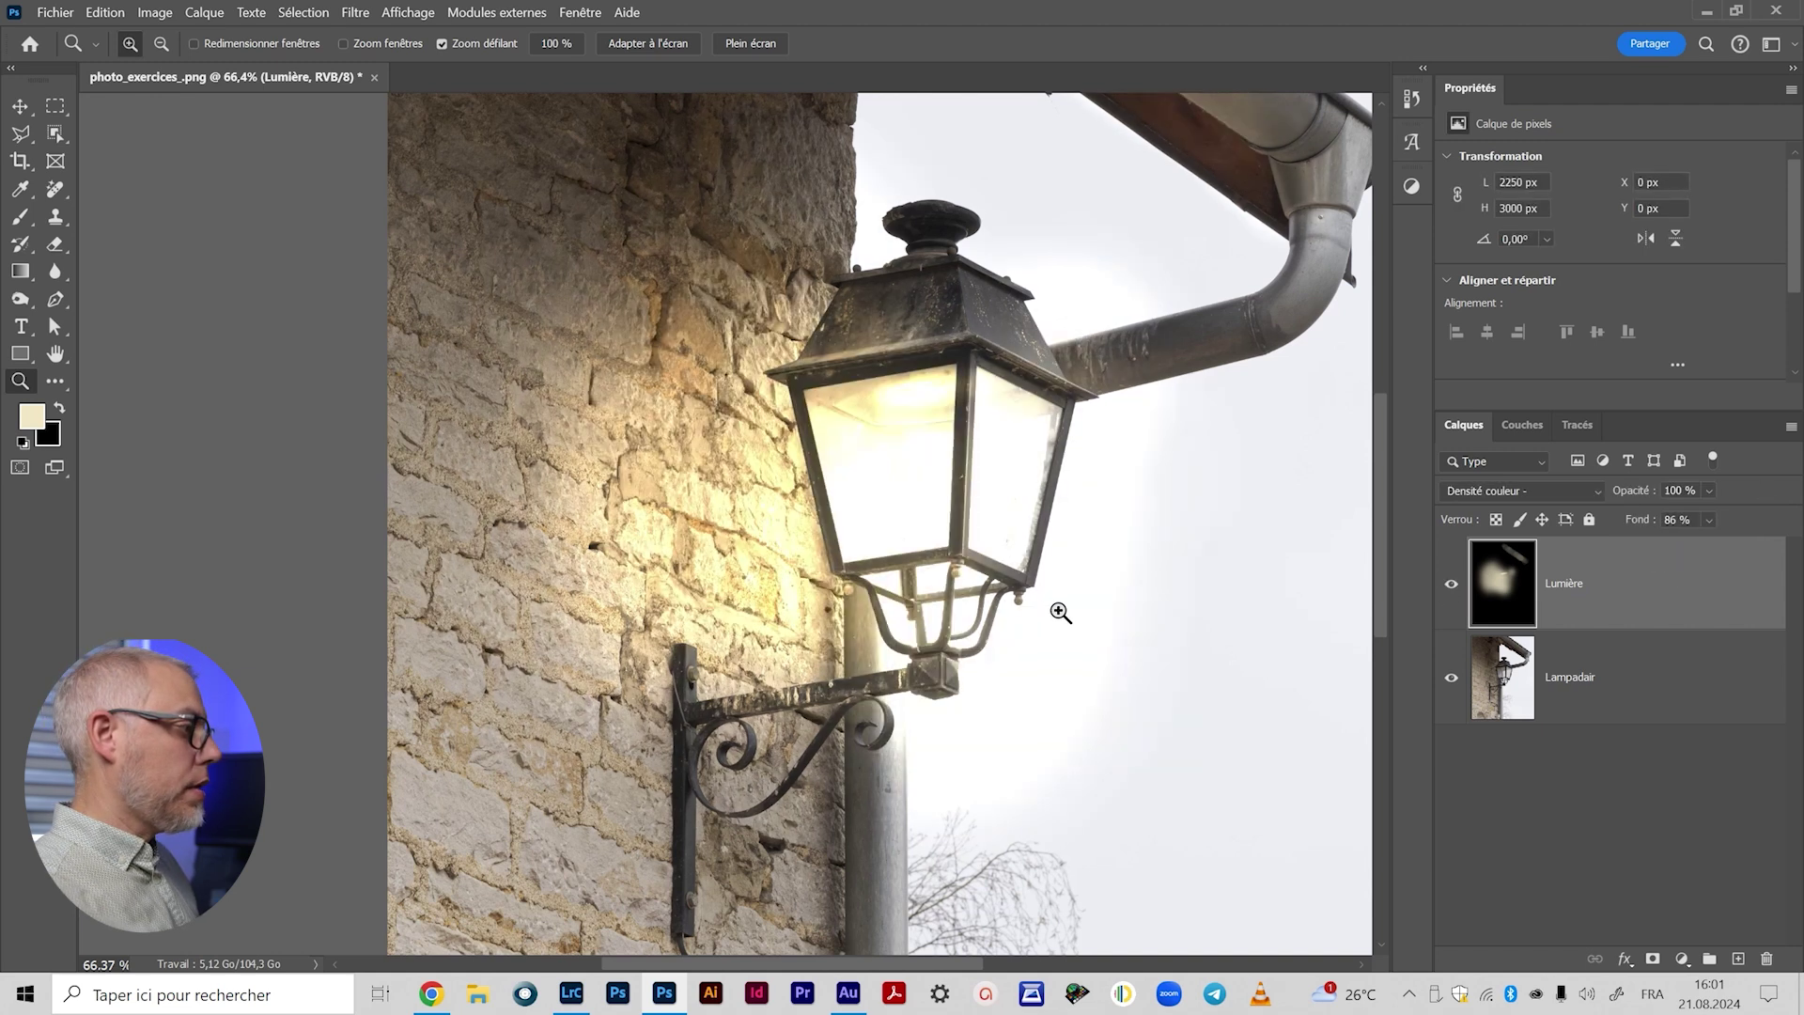
{"action": "scroll", "coordinate": [881, 598], "scroll_direction": "down", "scroll_amount": 3}
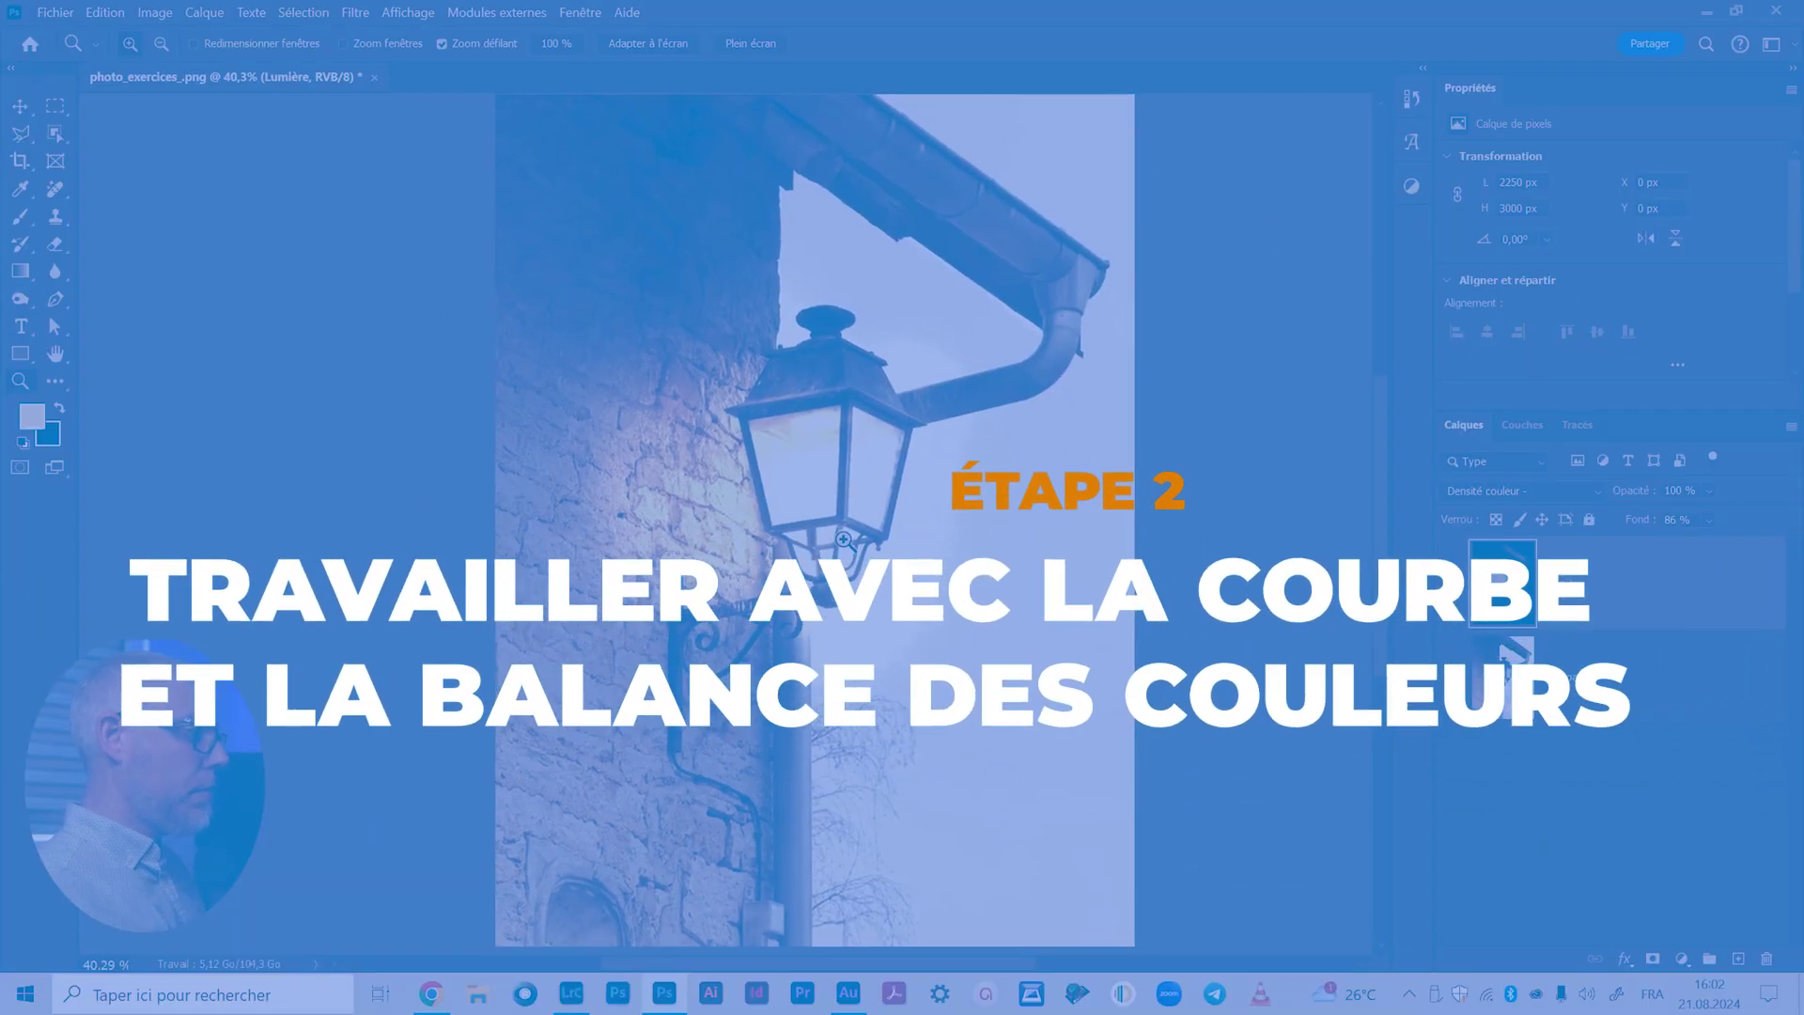
Step: Add a Courbes adjustment layer above the Lumière layer
{"action": "left_click", "coordinate": [1411, 187]}
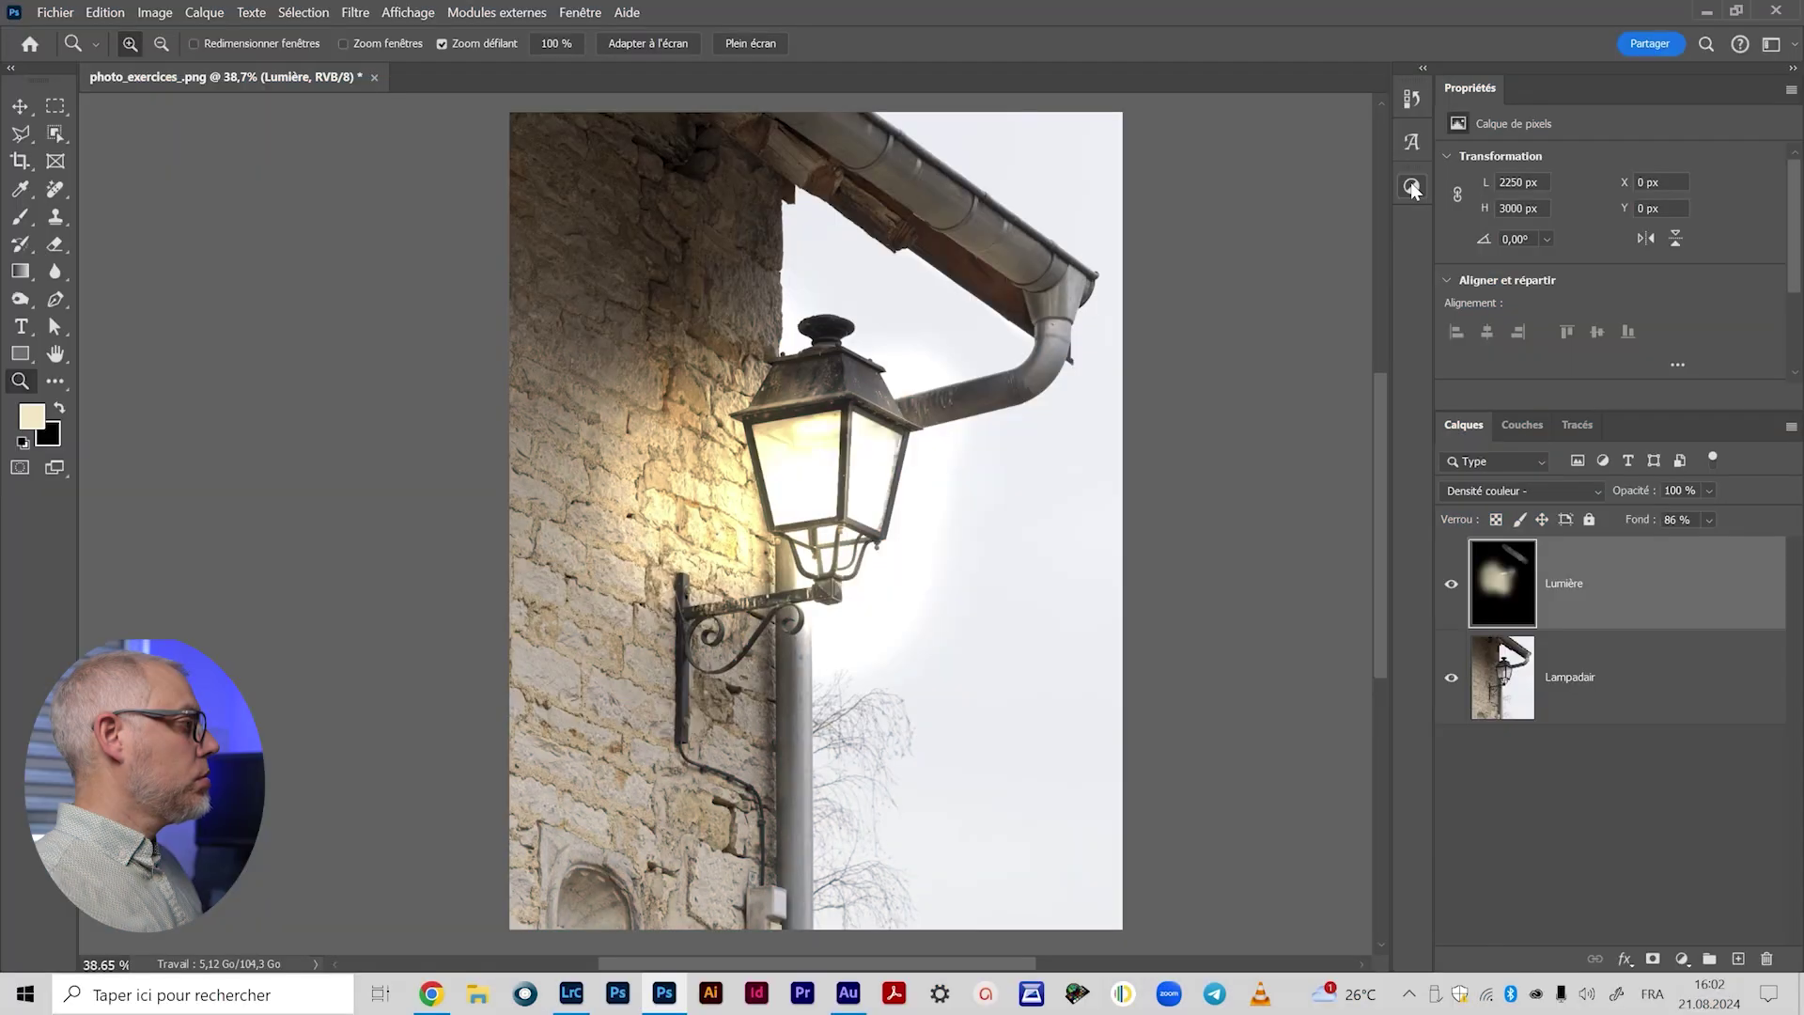
{"action": "left_click", "coordinate": [1411, 186]}
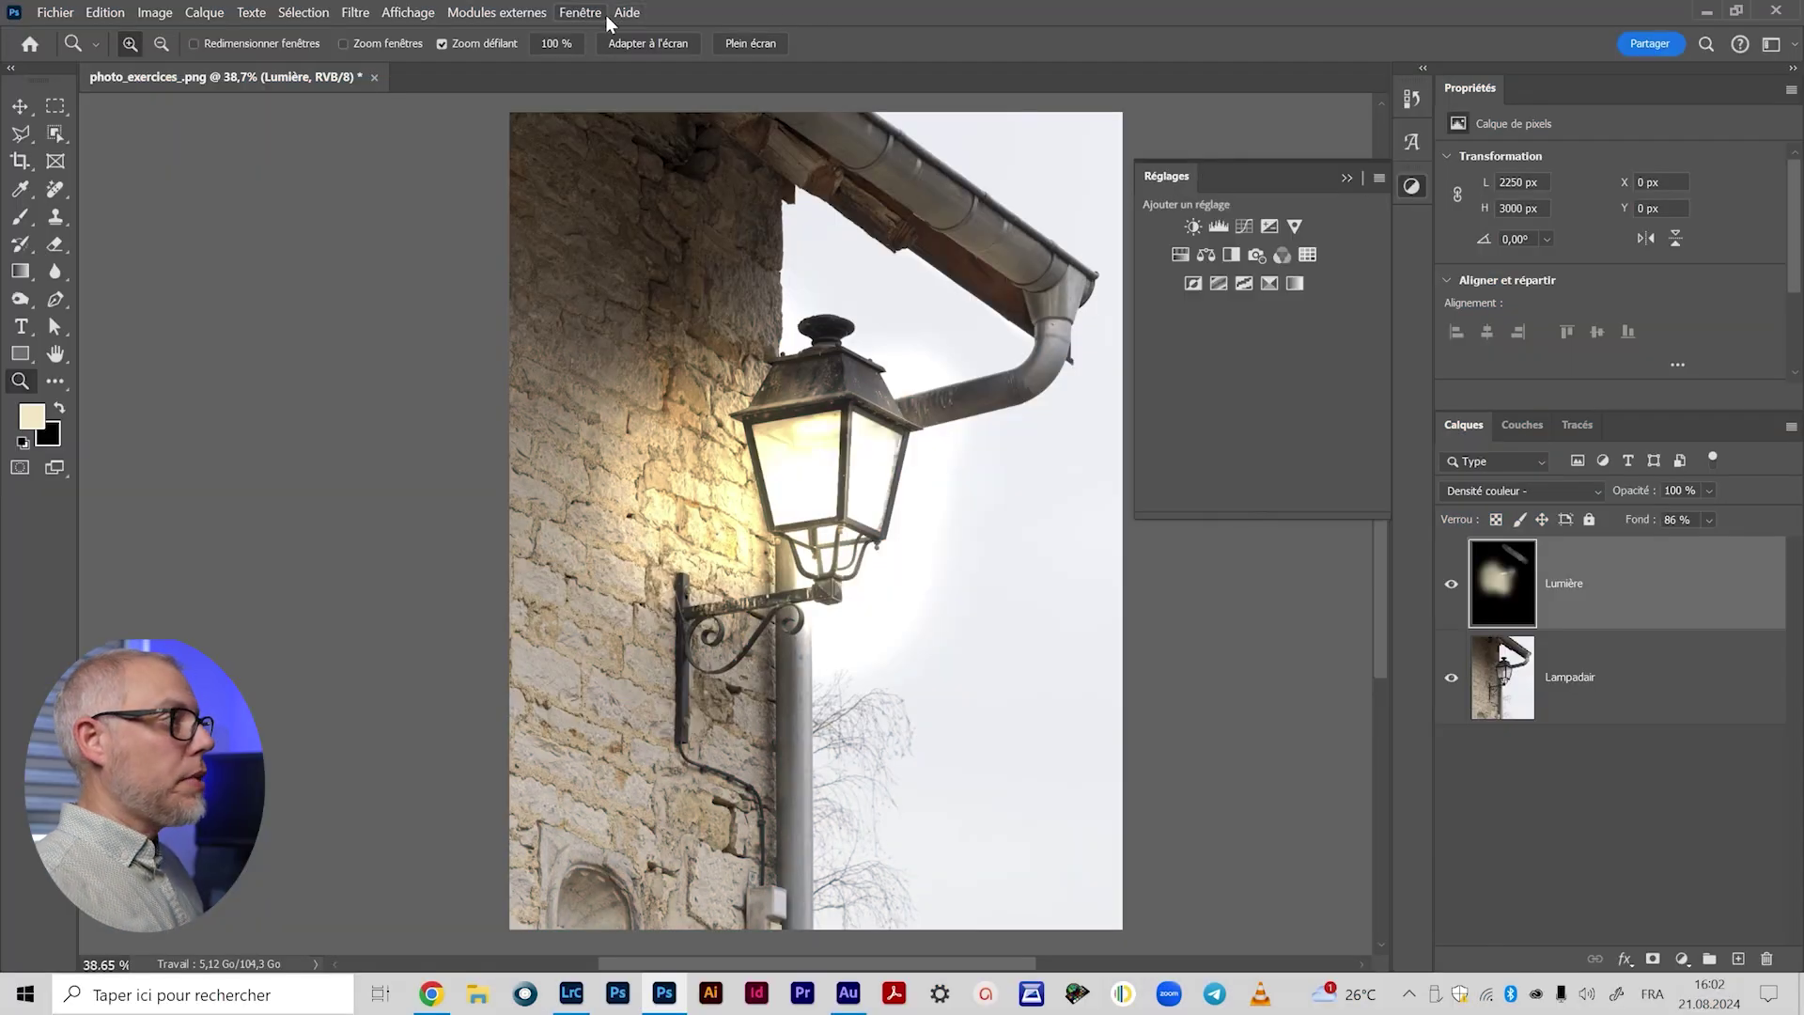
{"action": "left_click", "coordinate": [581, 13]}
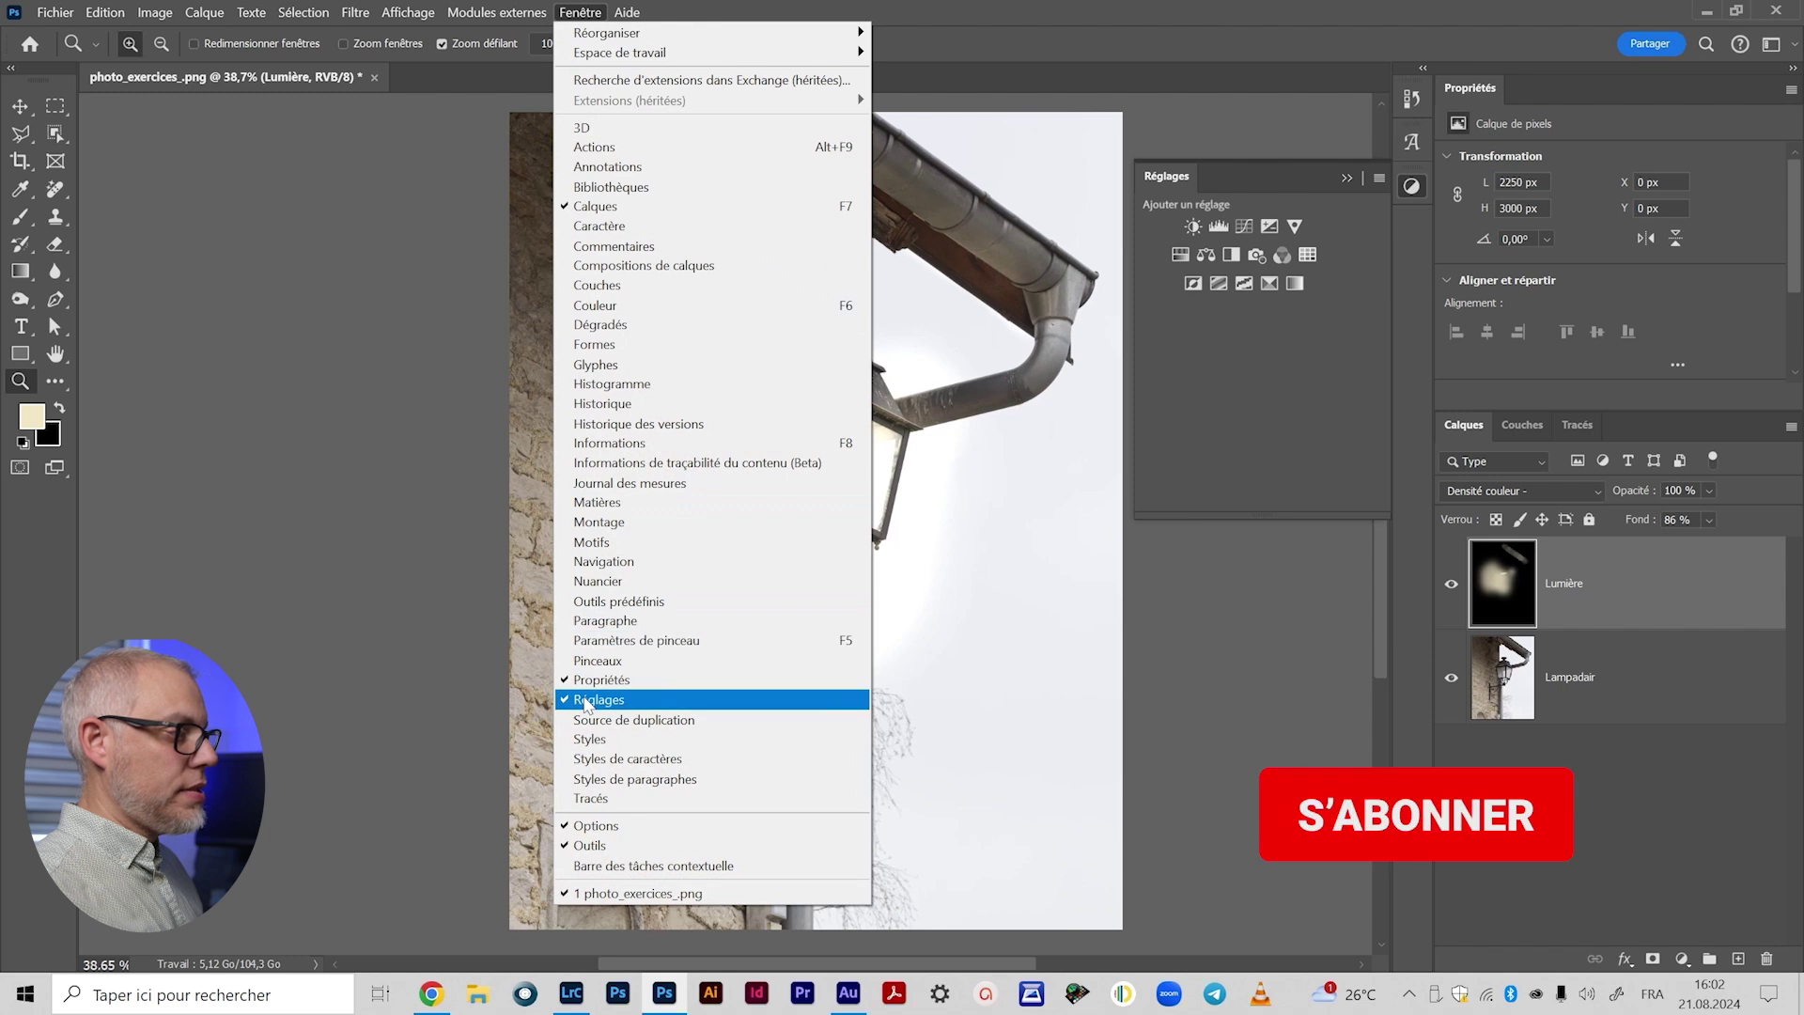
{"action": "left_click", "coordinate": [618, 706]}
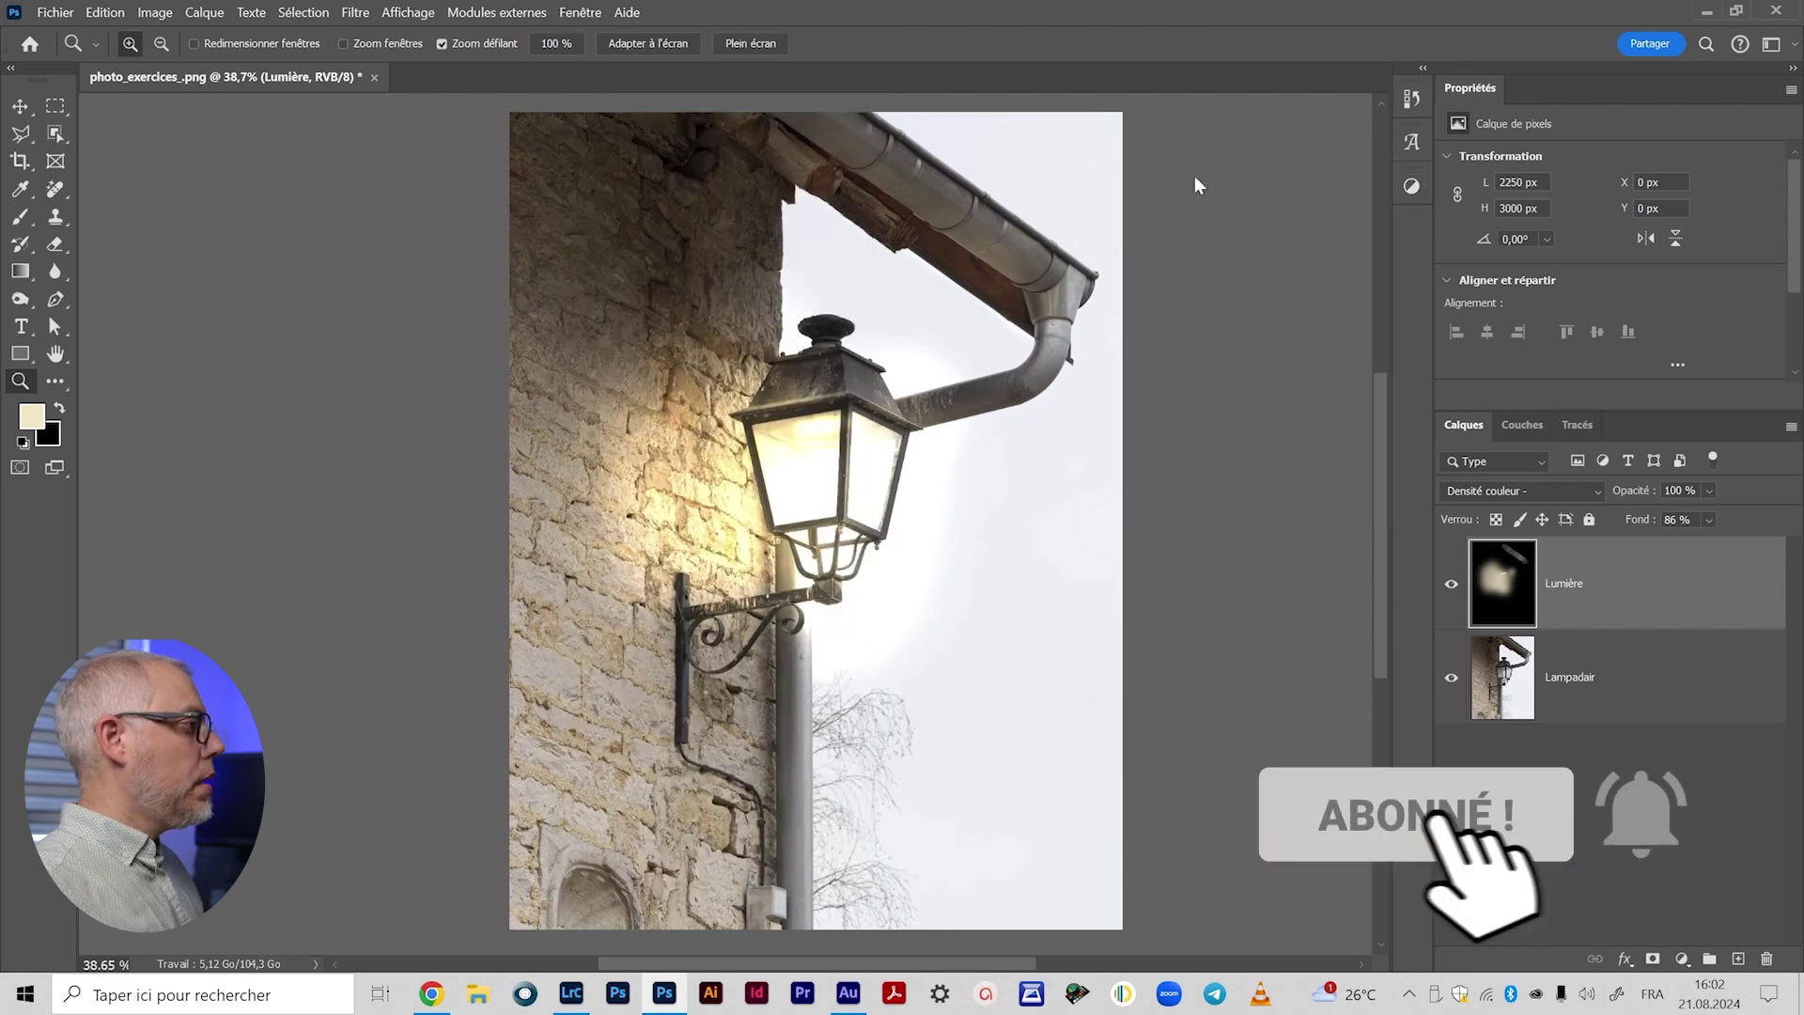
{"action": "left_click", "coordinate": [1411, 186]}
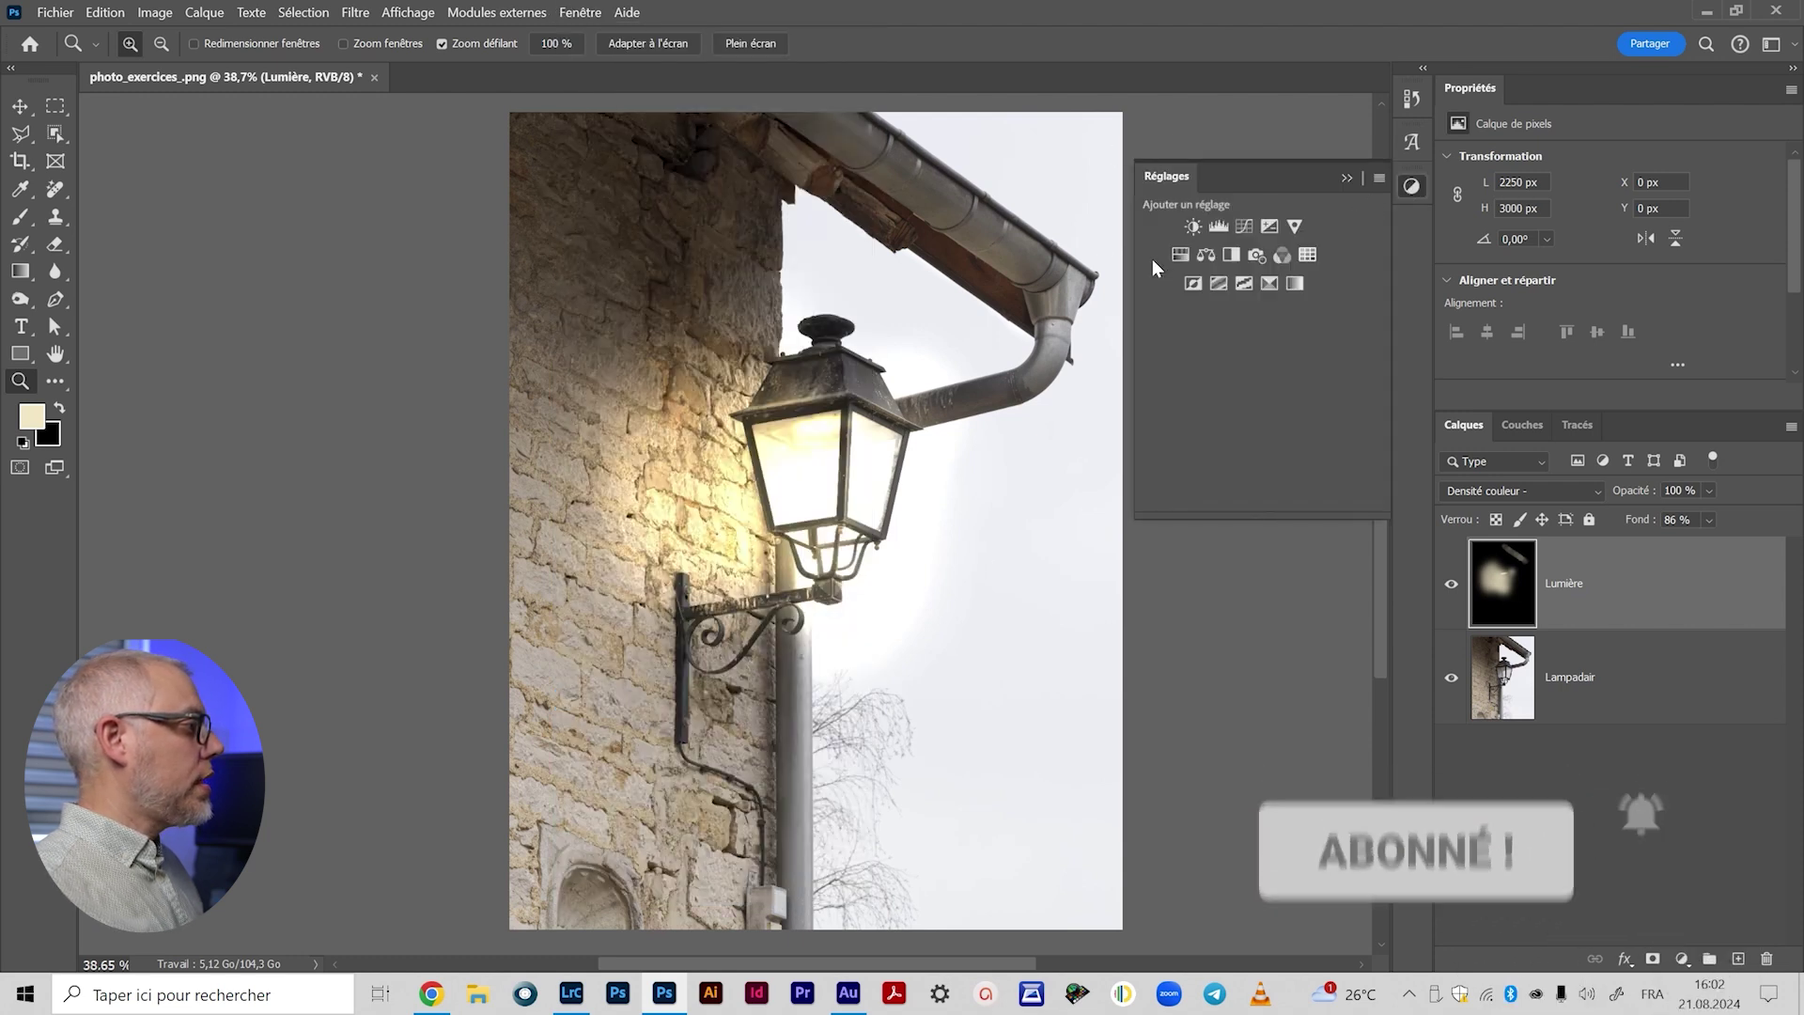
{"action": "left_click", "coordinate": [1245, 225]}
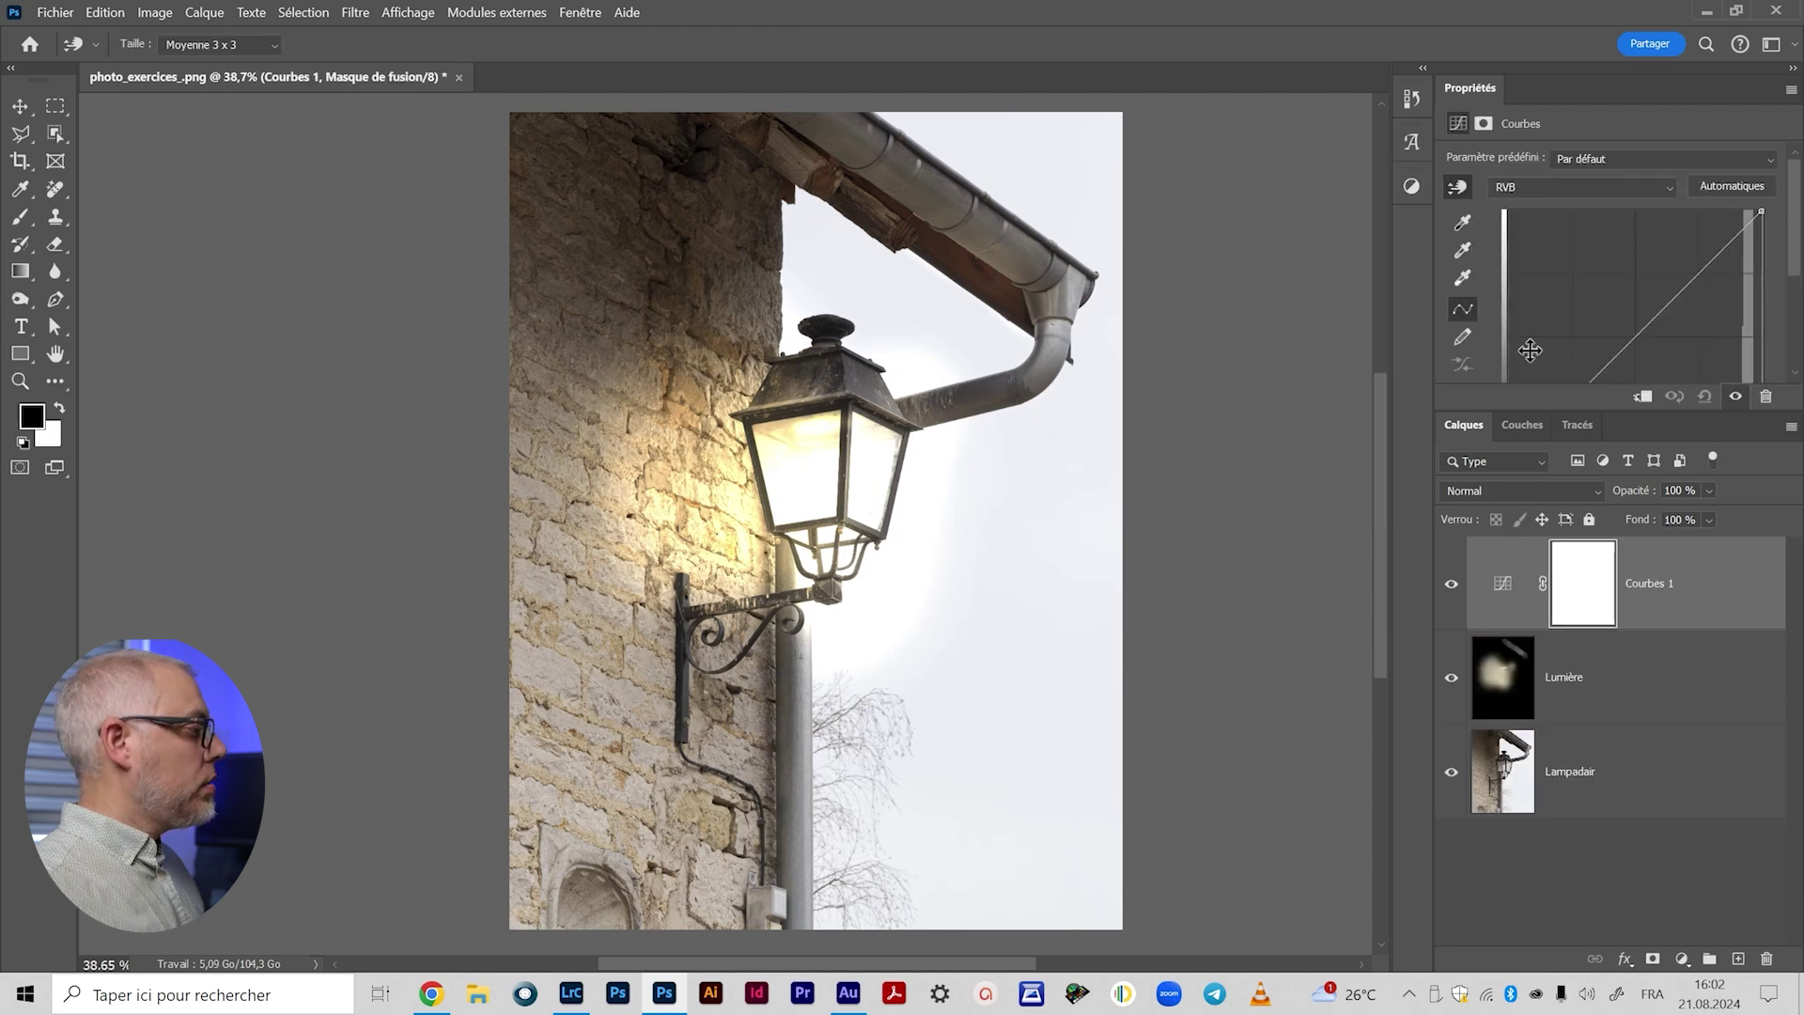
Step: Darken the photo with the RVB curve: lower the white point's output to 147 and add points mapping 29 to 20 and 129 to 57
{"action": "left_click_drag", "start_coordinate": [1615, 410], "coordinate": [1614, 550]}
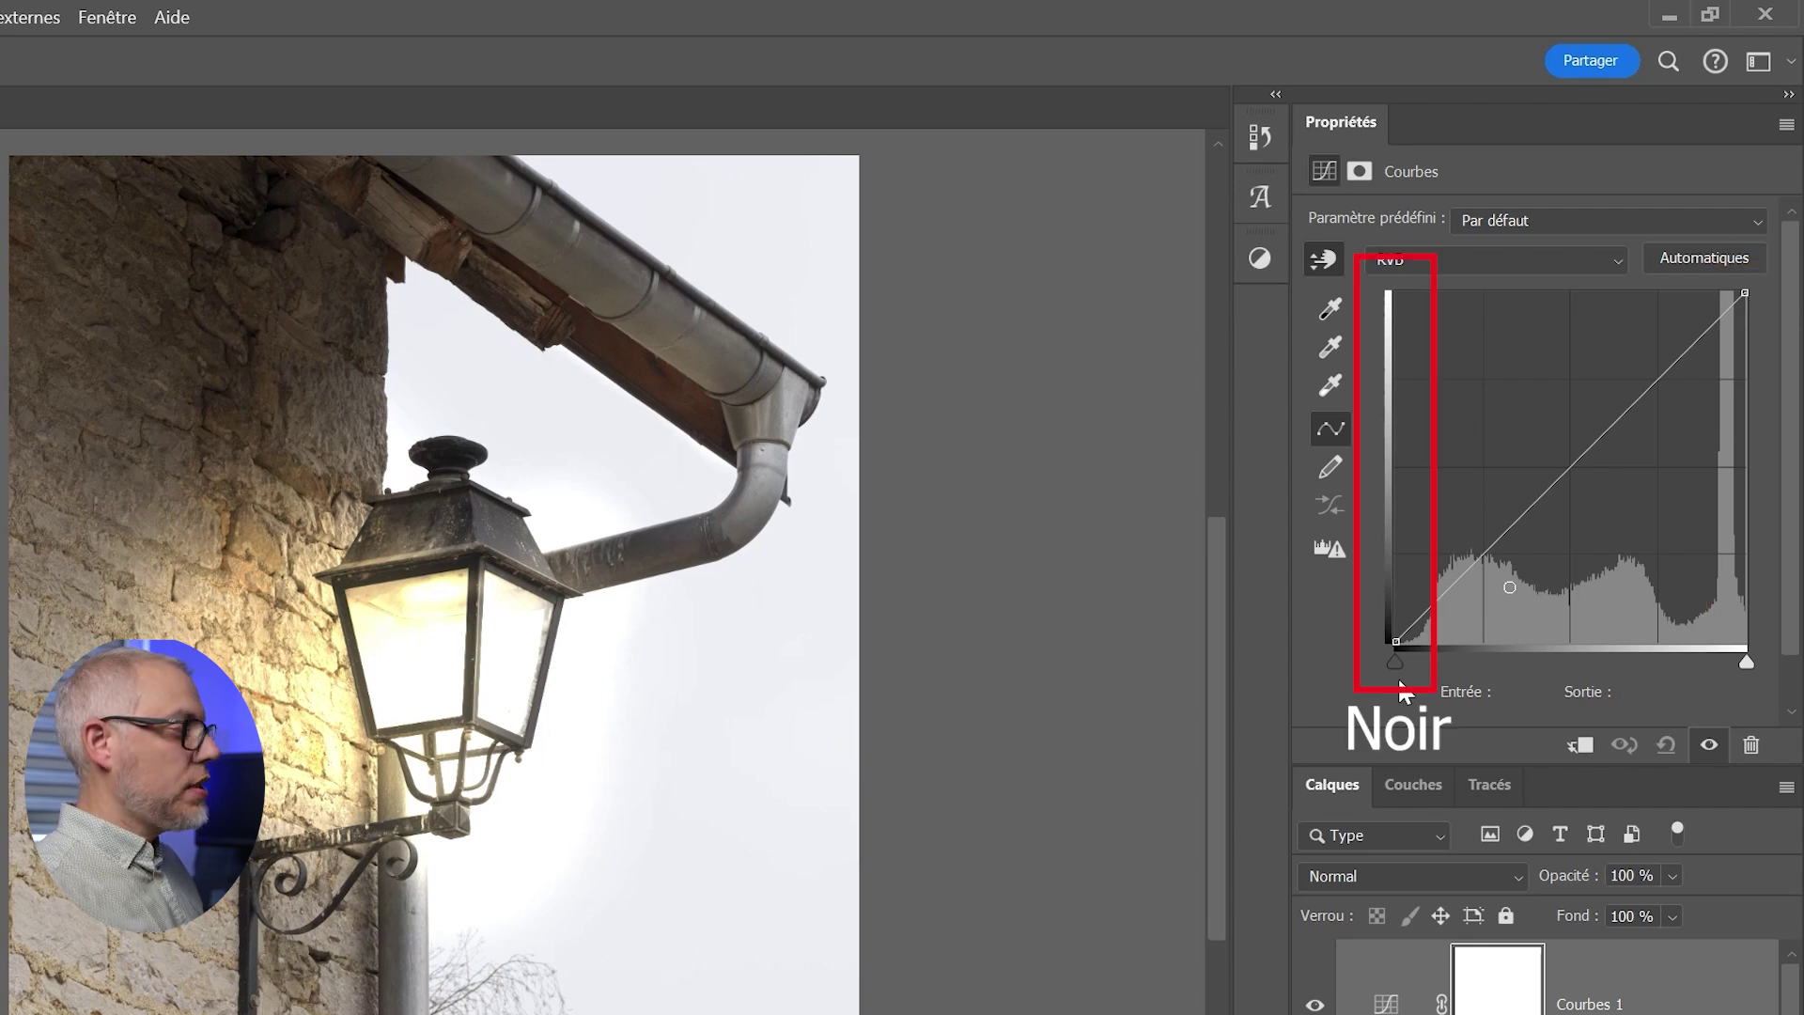
{"action": "left_click_drag", "start_coordinate": [1745, 294], "coordinate": [1772, 444]}
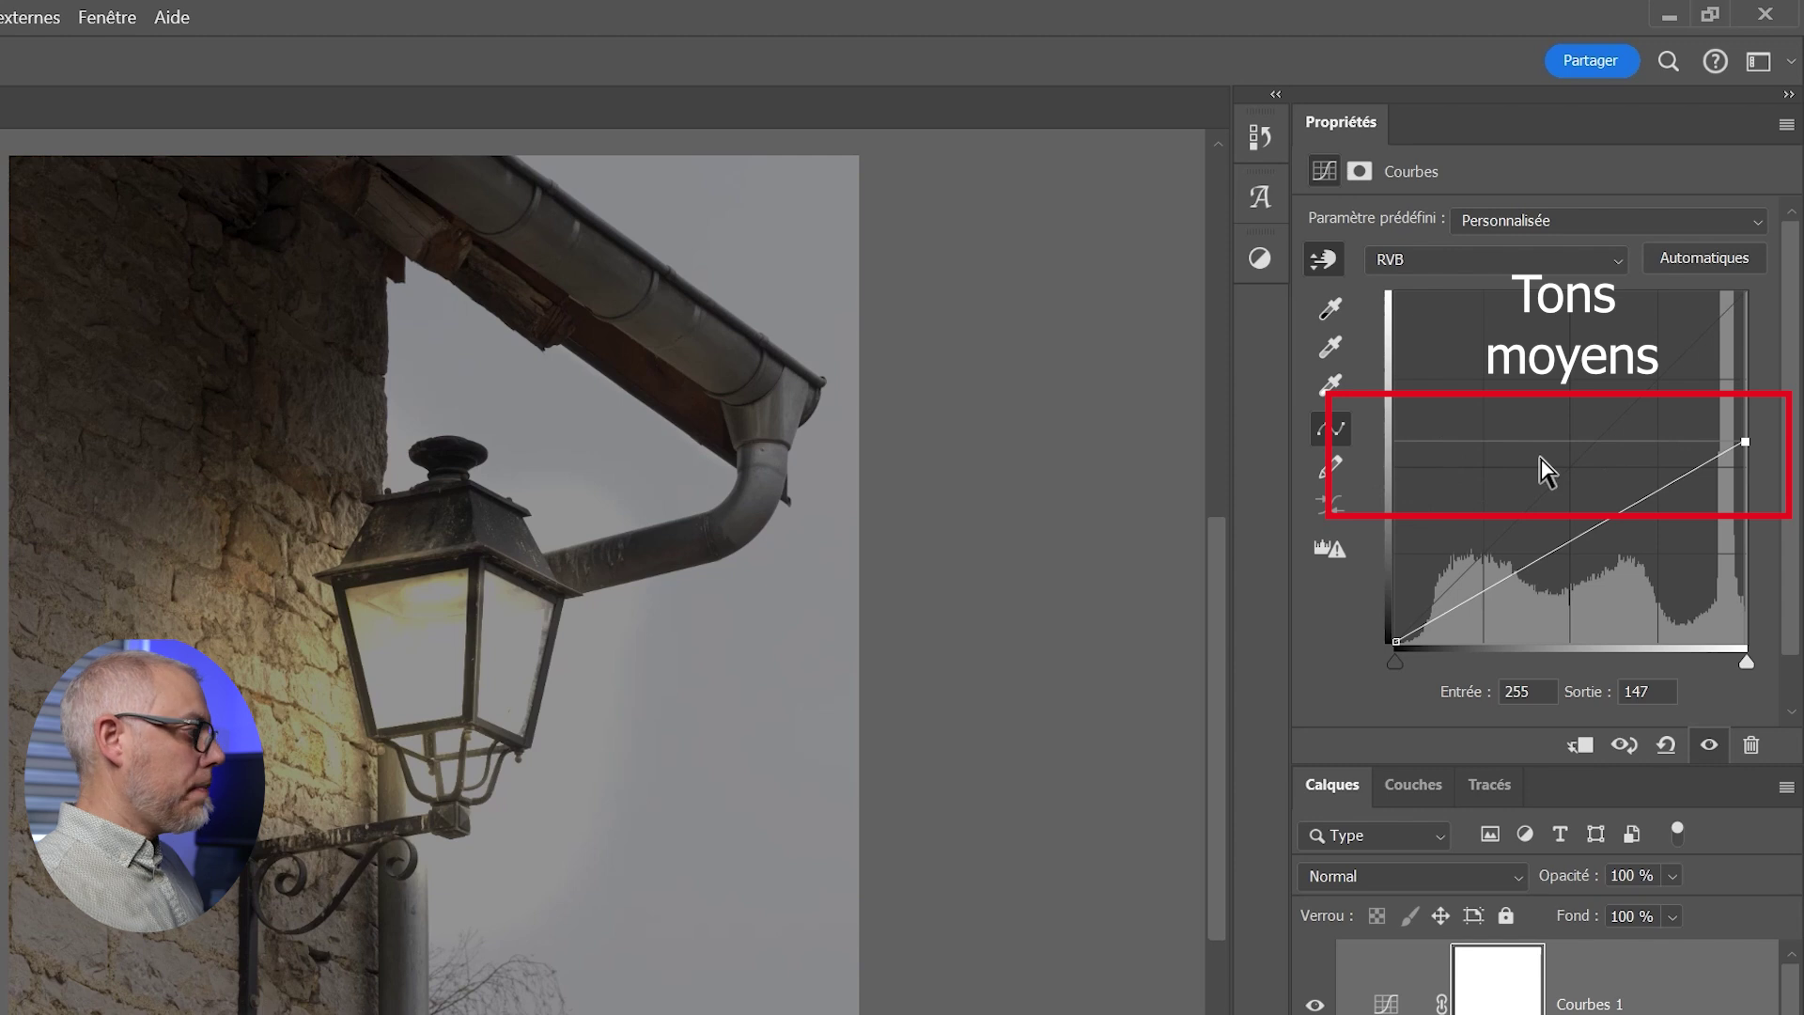
{"action": "left_click_drag", "start_coordinate": [1573, 536], "coordinate": [1573, 563]}
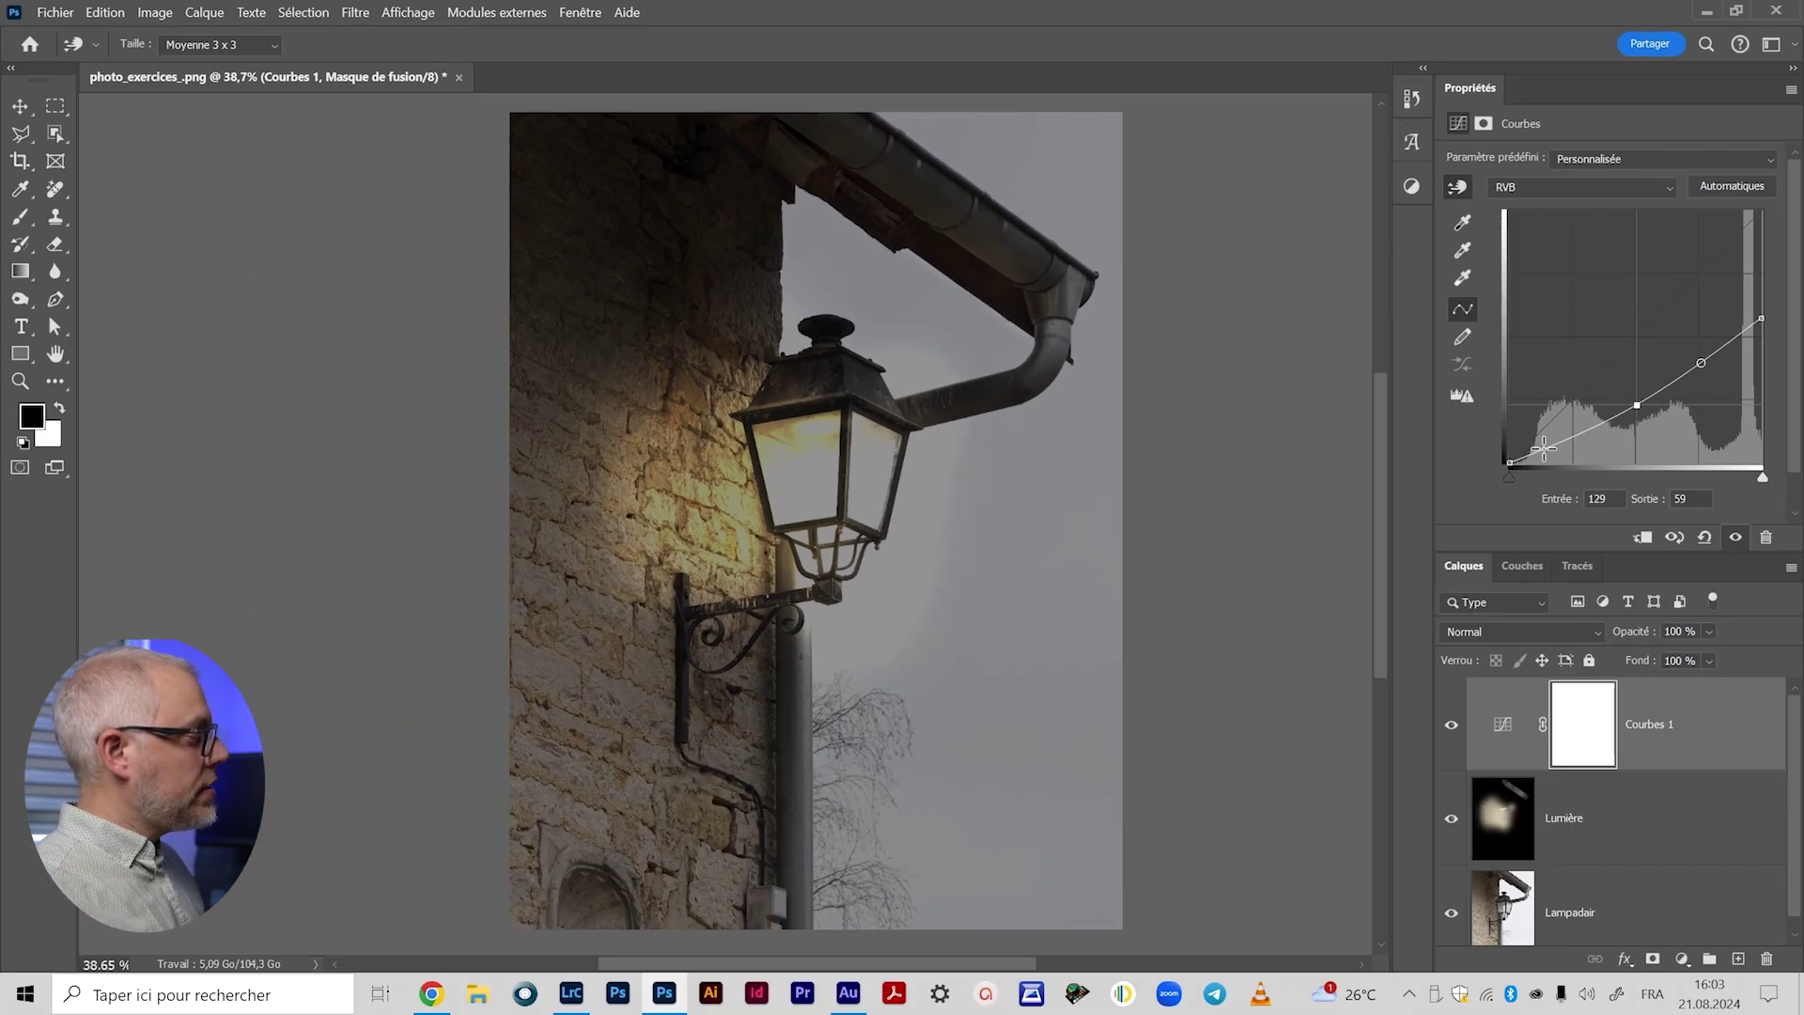
{"action": "left_click_drag", "start_coordinate": [1543, 449], "coordinate": [1538, 444]}
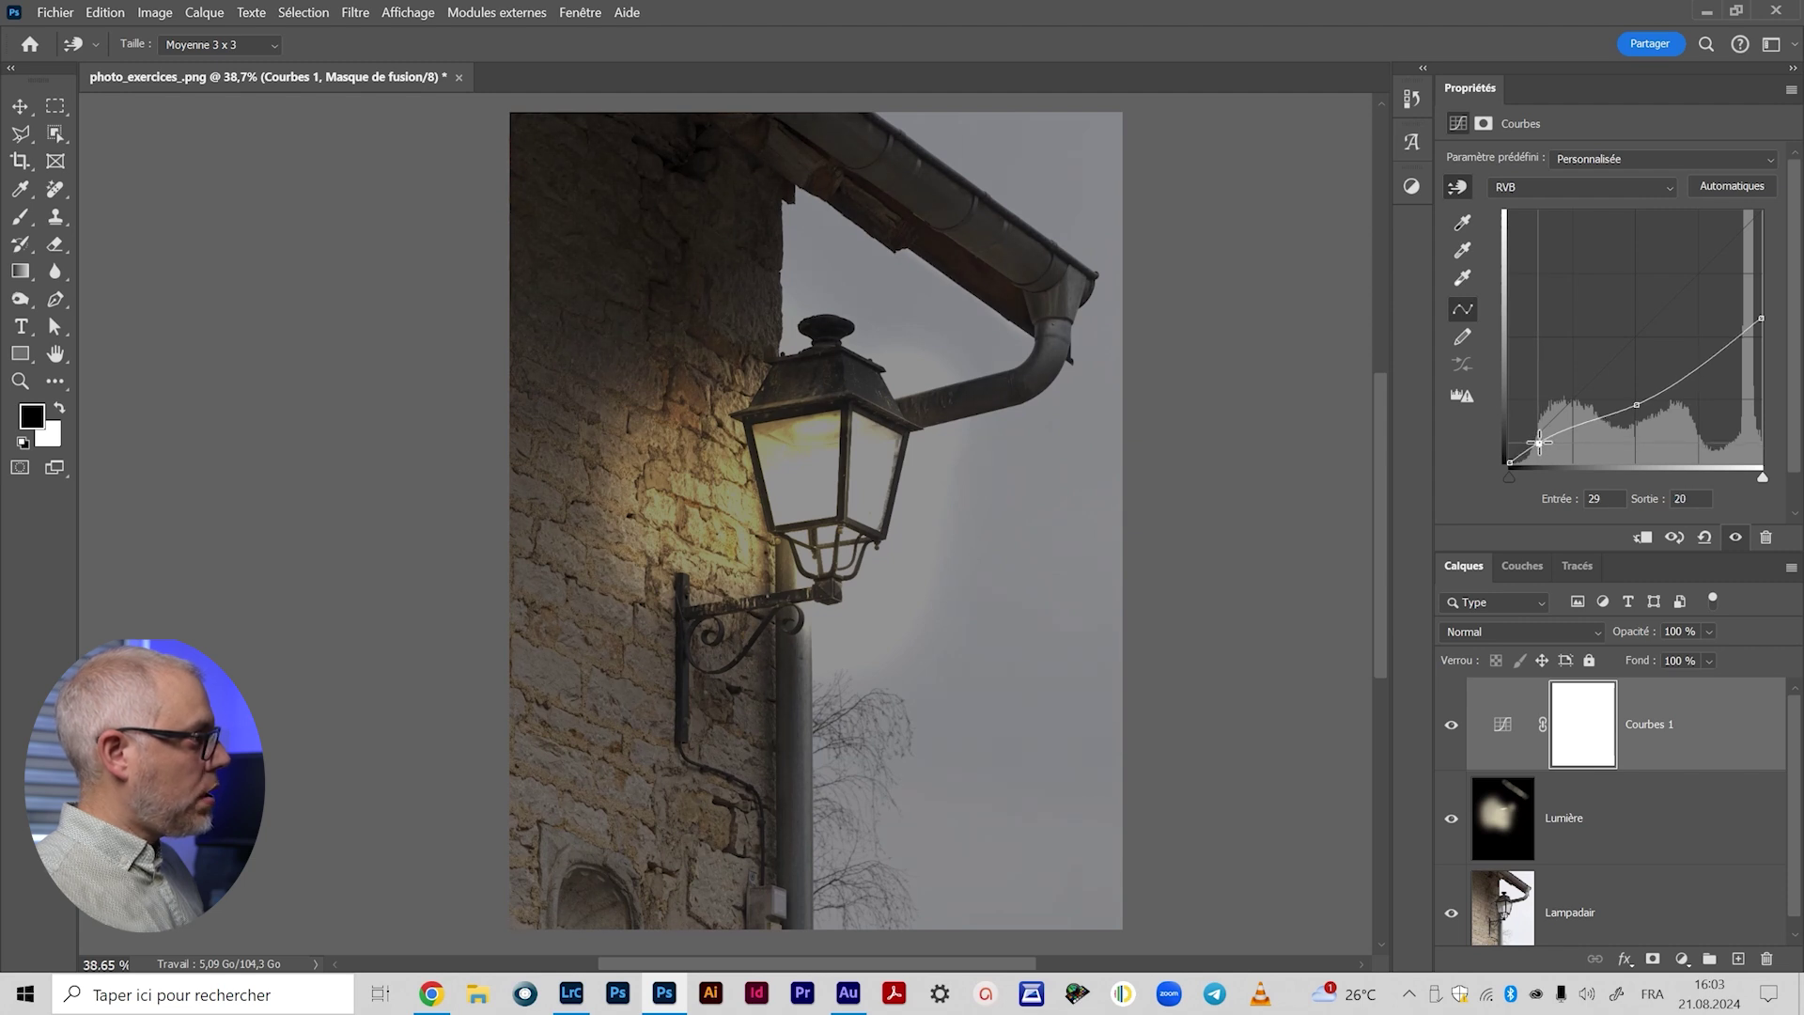
{"action": "left_click_drag", "start_coordinate": [1636, 404], "coordinate": [1637, 407]}
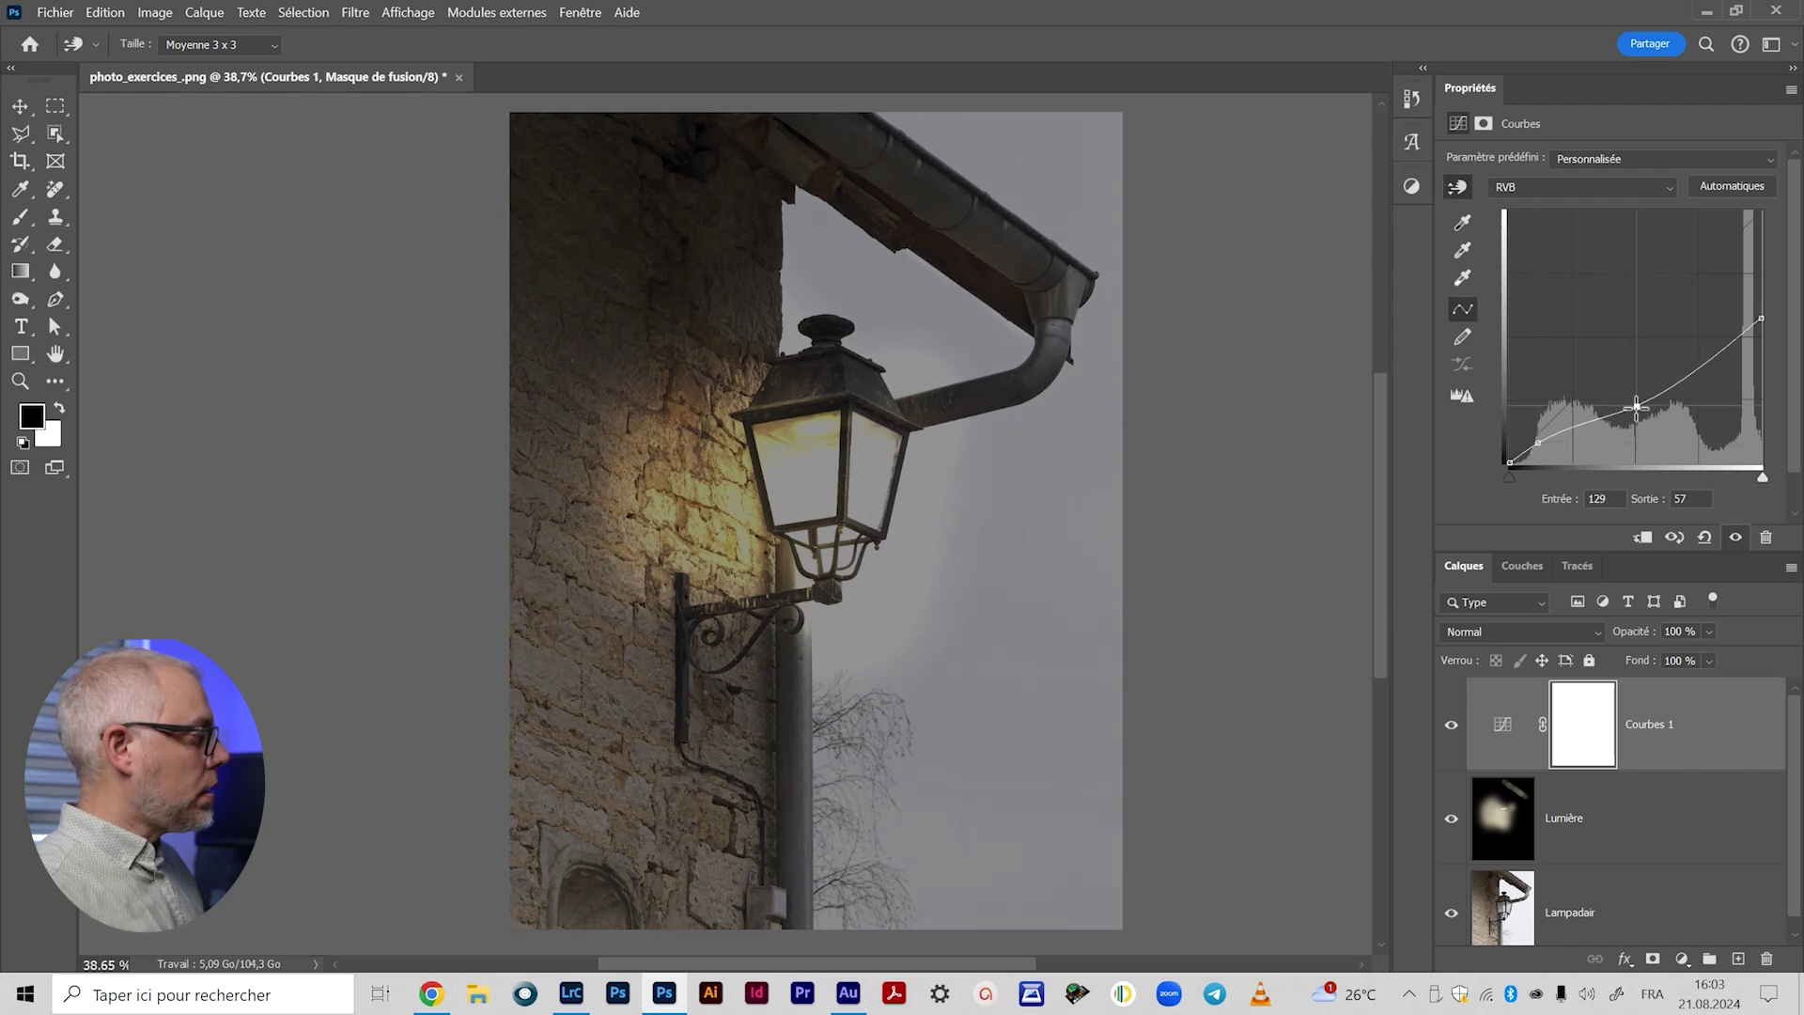
{"action": "left_click", "coordinate": [1501, 731]}
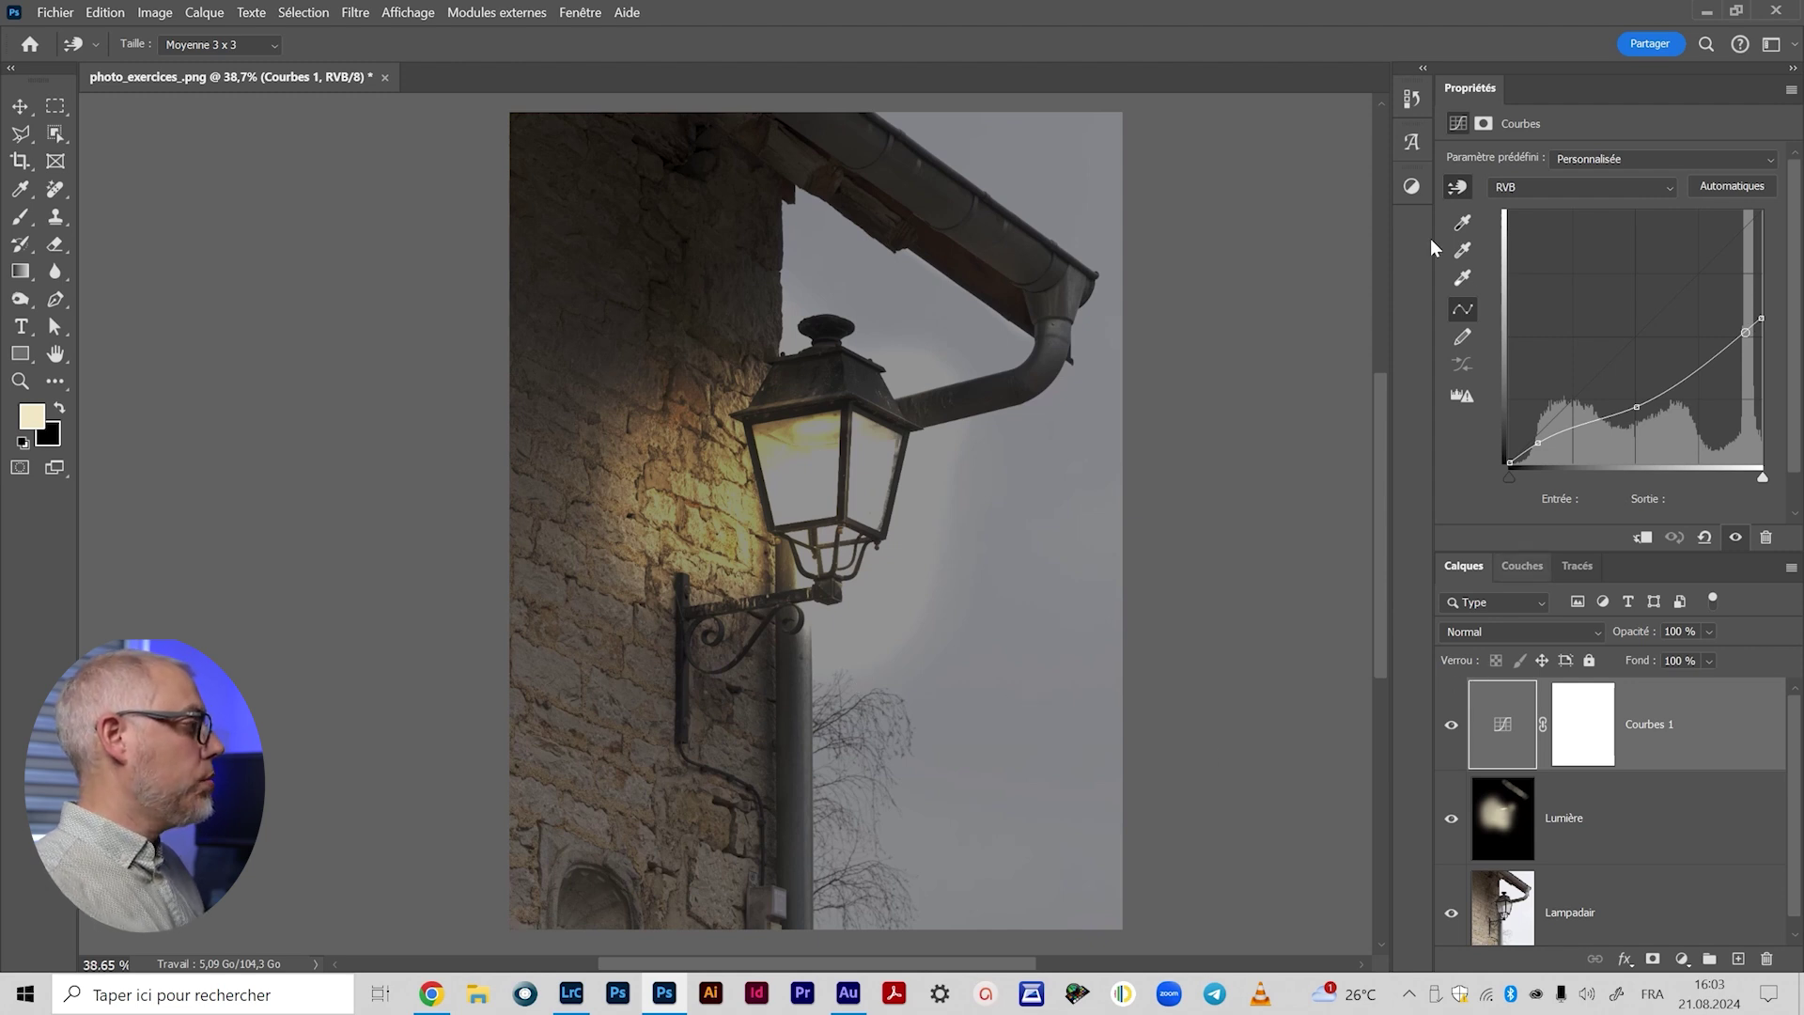
Step: Add a Balance des couleurs adjustment layer and shift its Tons moyens toward Bleu to +15
{"action": "left_click", "coordinate": [1413, 187]}
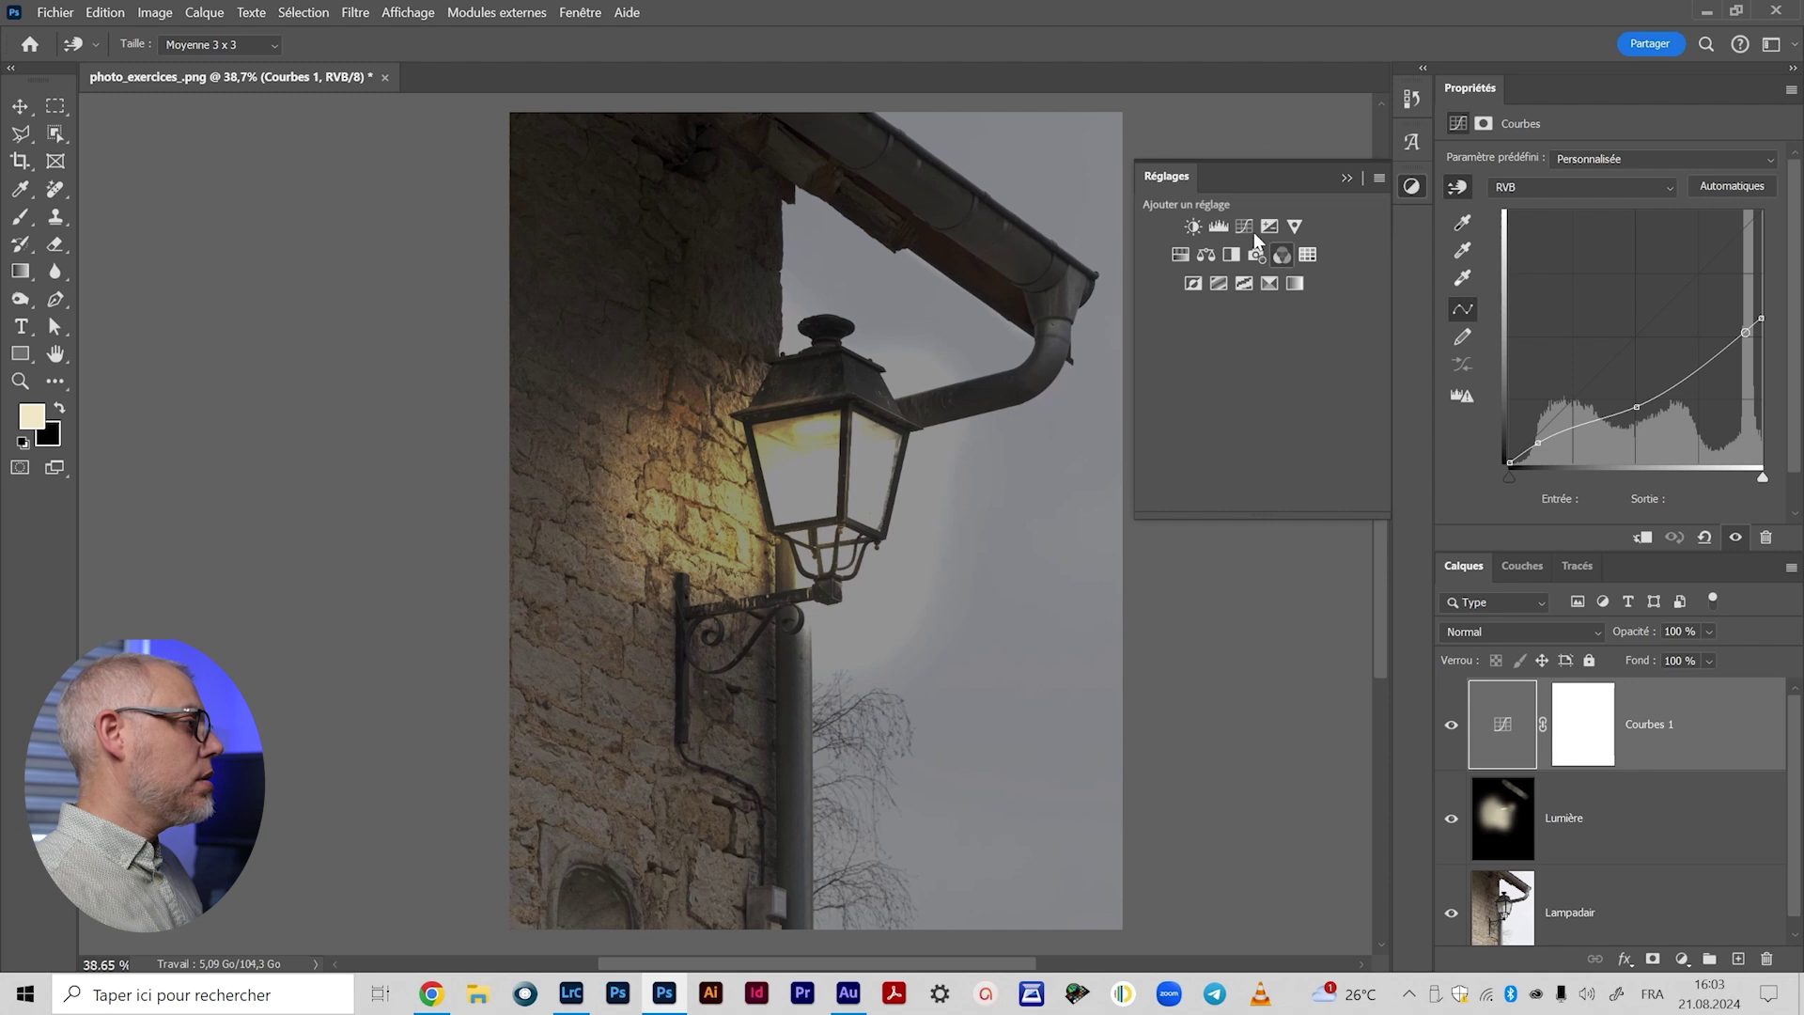
{"action": "left_click", "coordinate": [1206, 255]}
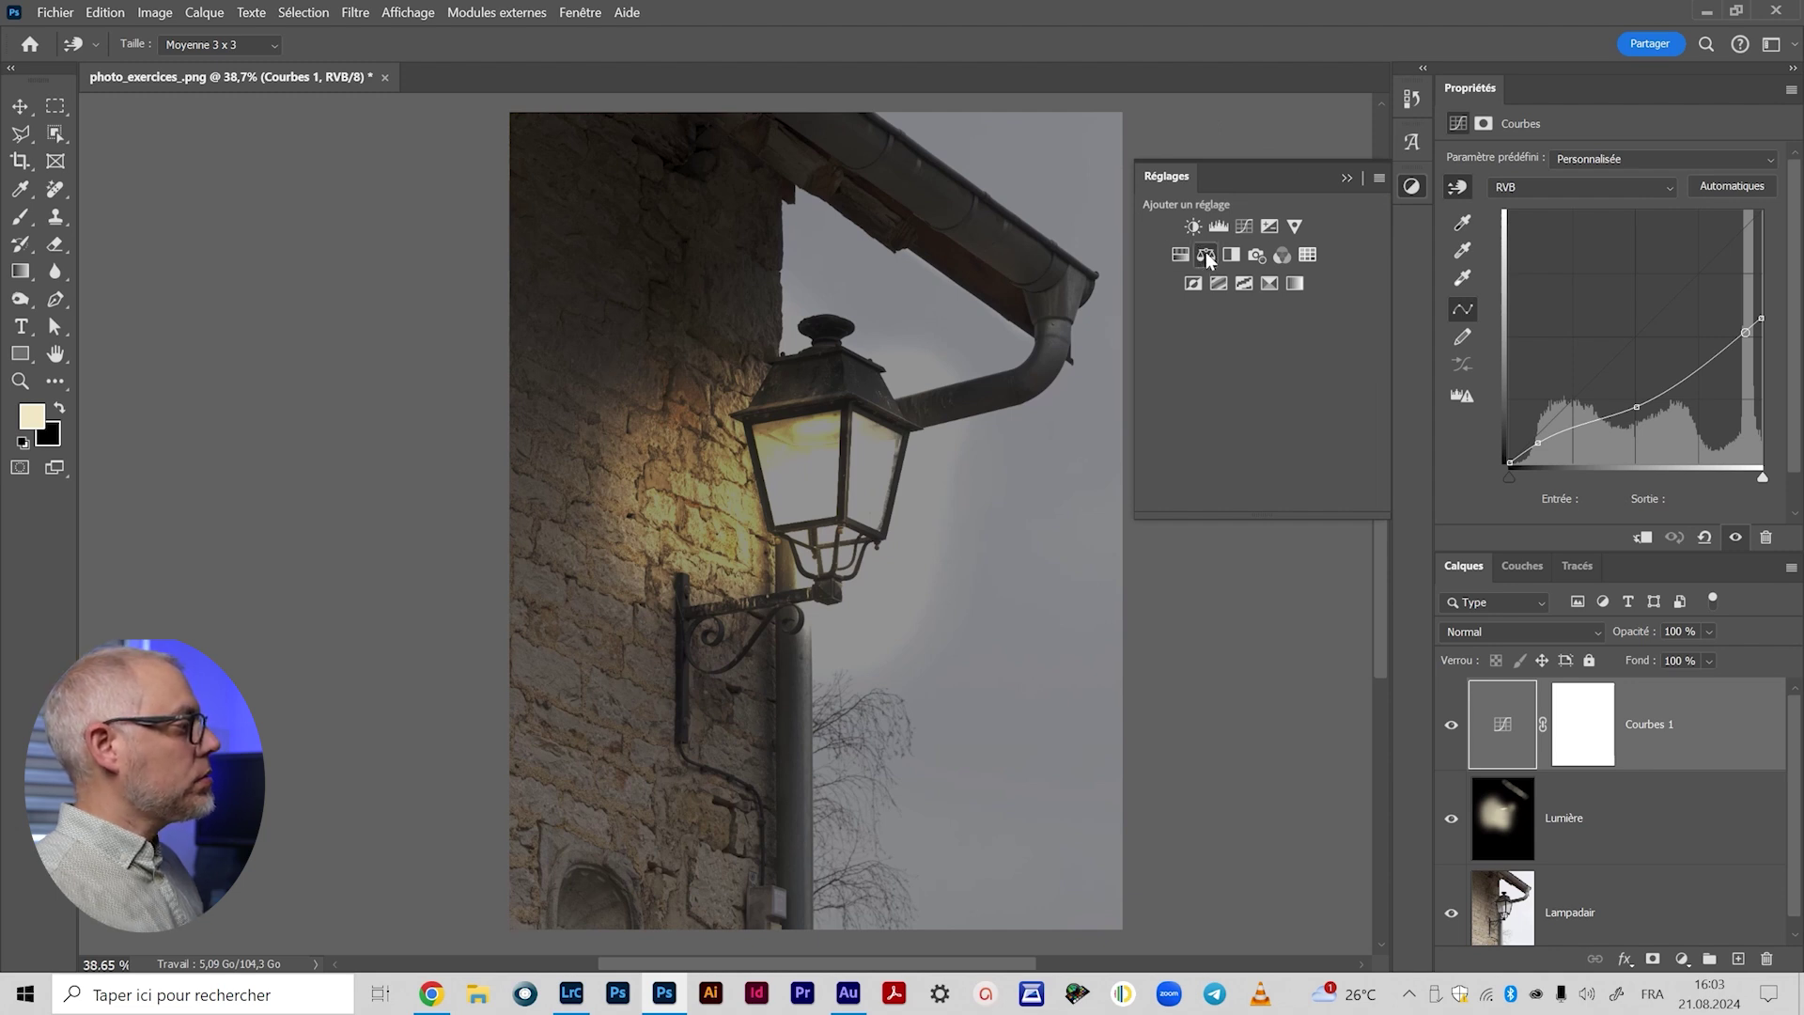
{"action": "left_click", "coordinate": [1344, 177]}
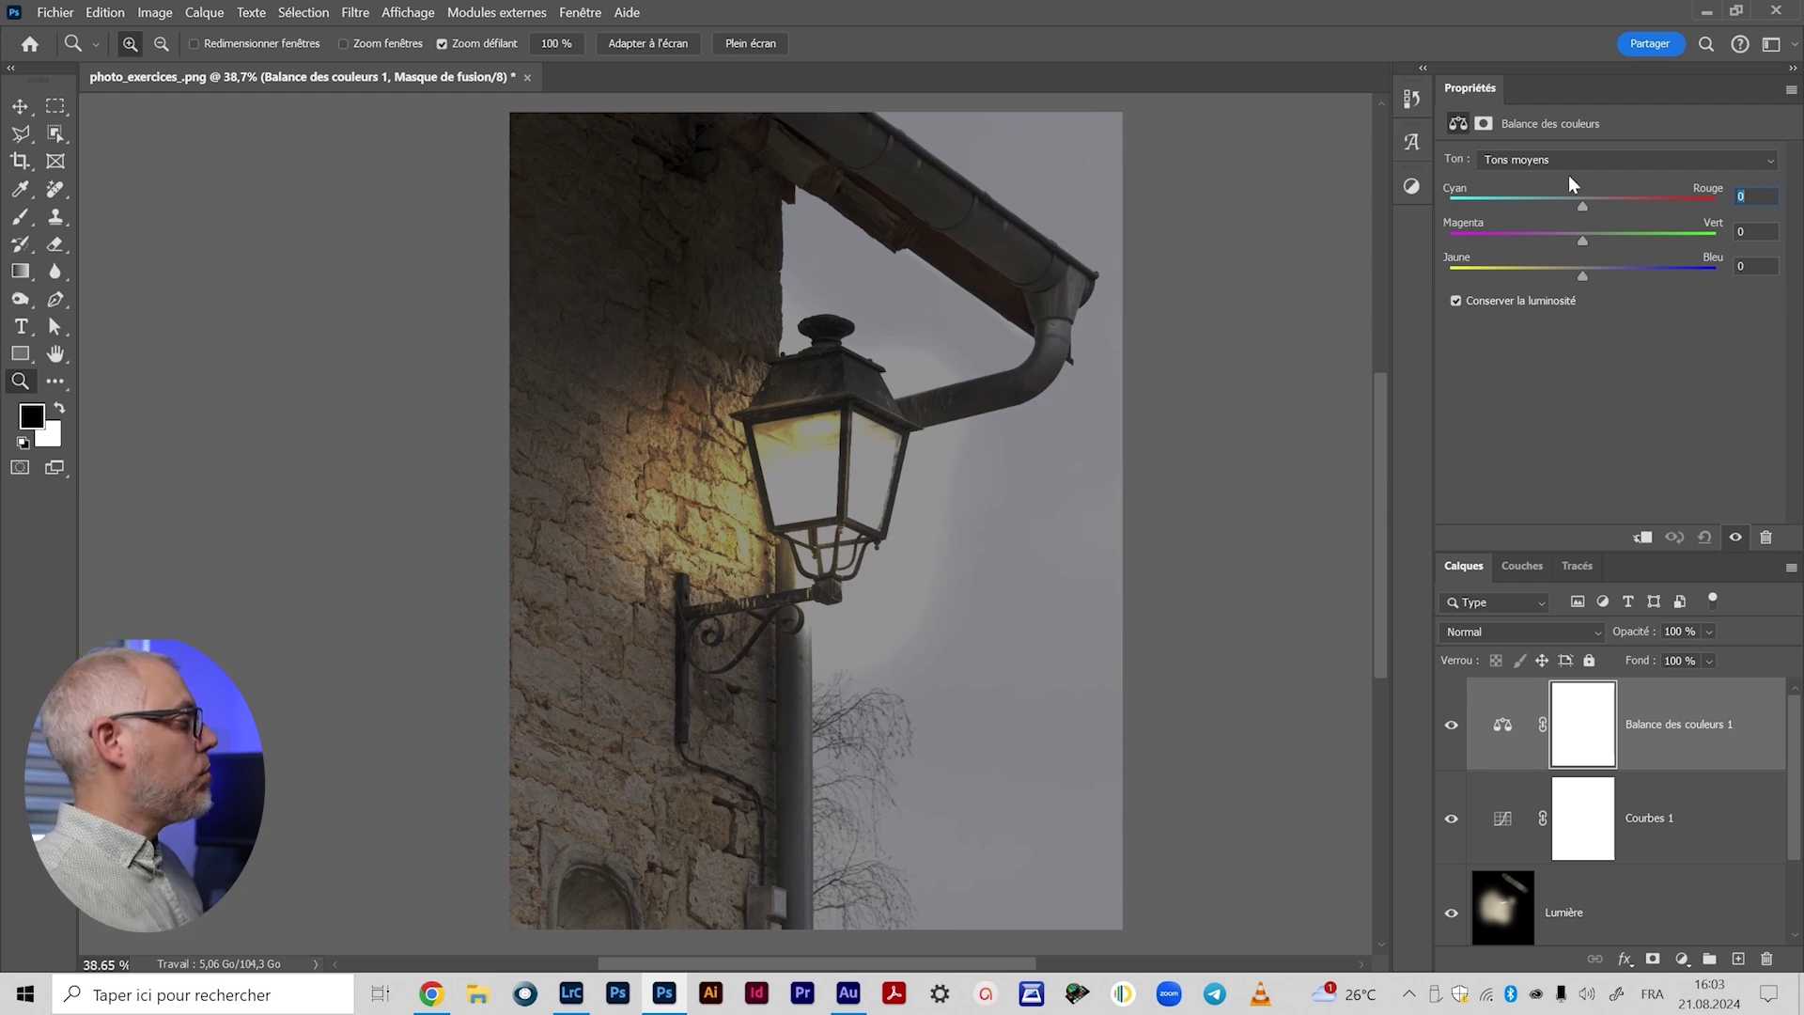
{"action": "left_click", "coordinate": [1586, 273]}
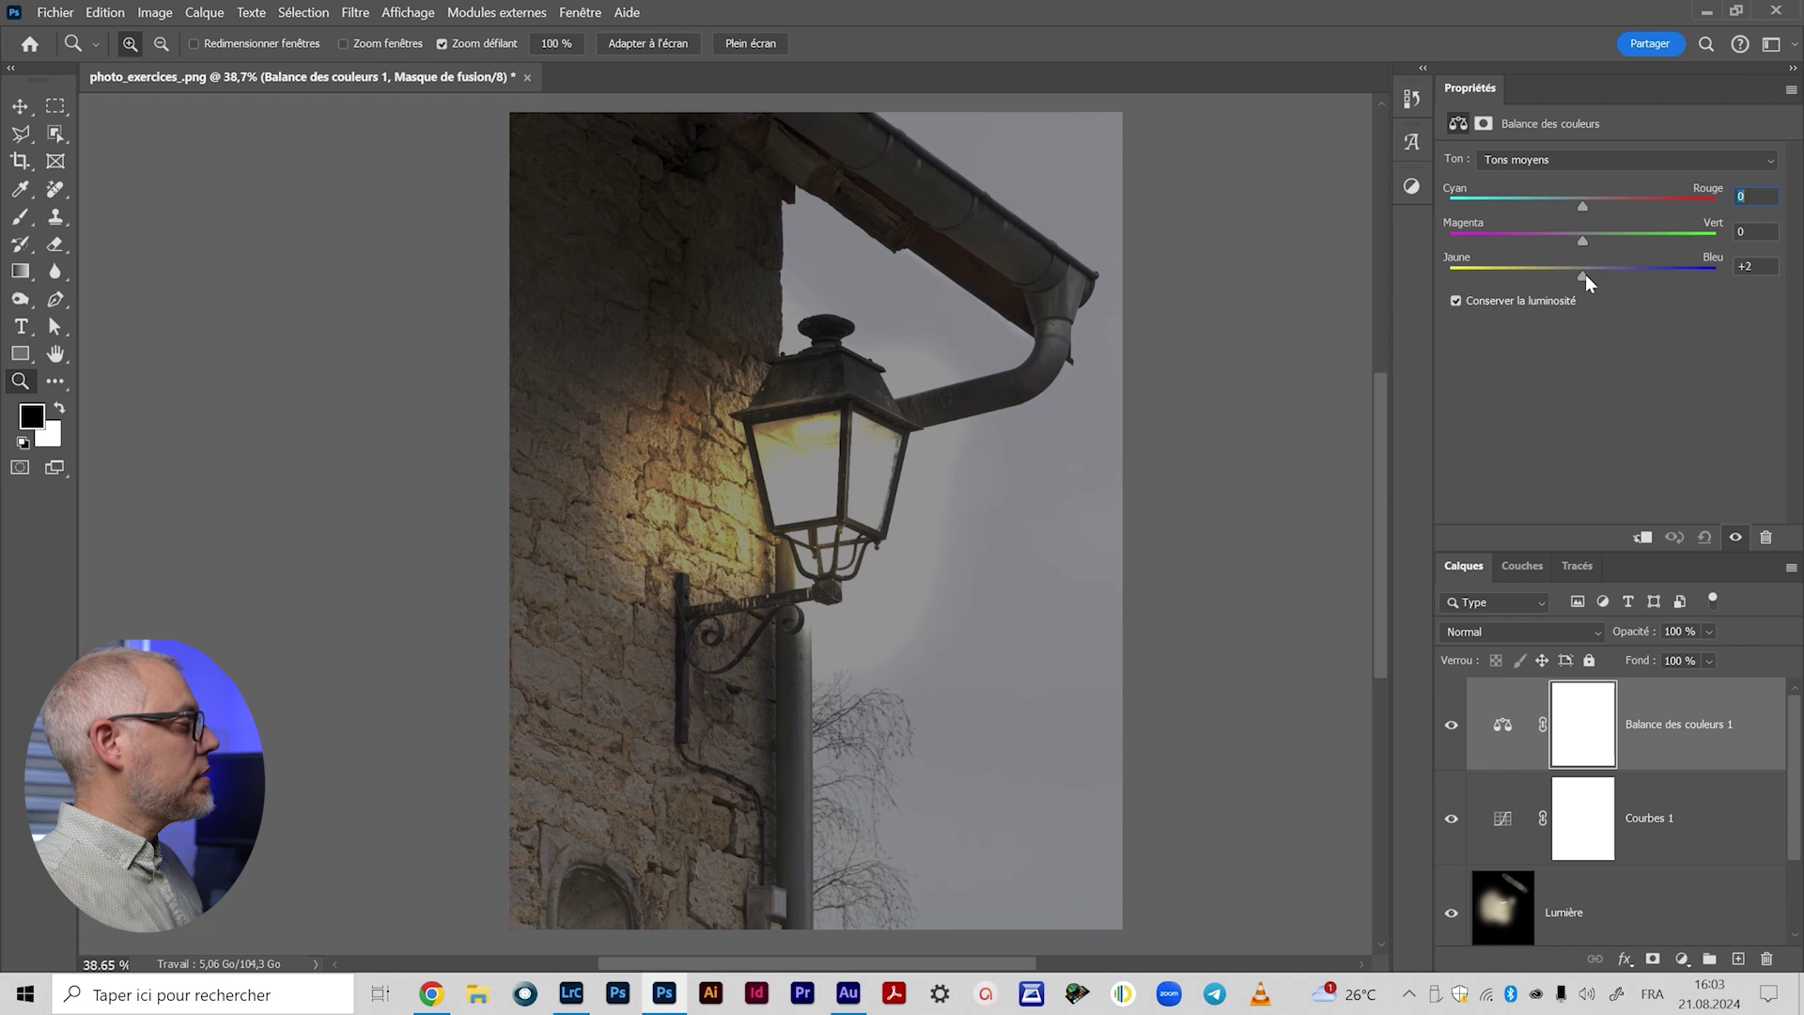
{"action": "left_click_drag", "start_coordinate": [1594, 274], "coordinate": [1608, 274]}
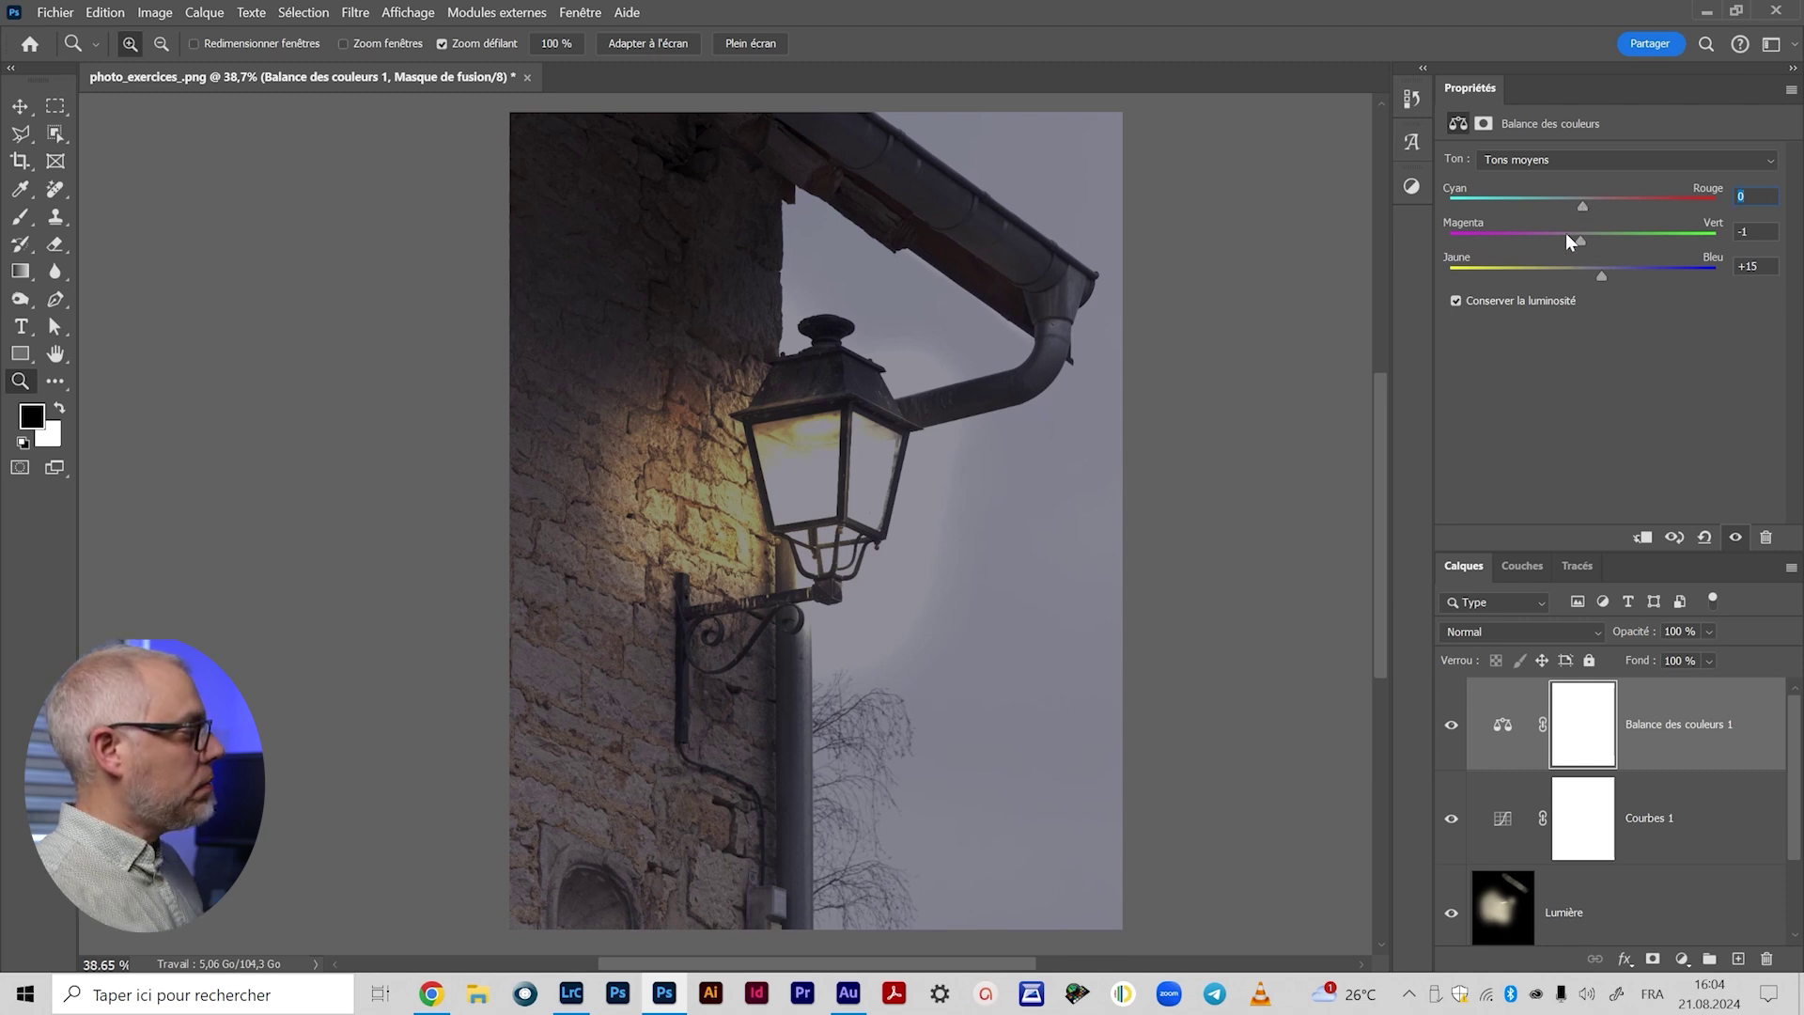
Step: In Balance des couleurs, set Tons moyens to Cyan -8 and Magenta -2, and Tons clairs to Vert +5 and Bleu +23
{"action": "left_click_drag", "start_coordinate": [1537, 239], "coordinate": [1574, 237]}
{"action": "left_click", "coordinate": [1578, 205]}
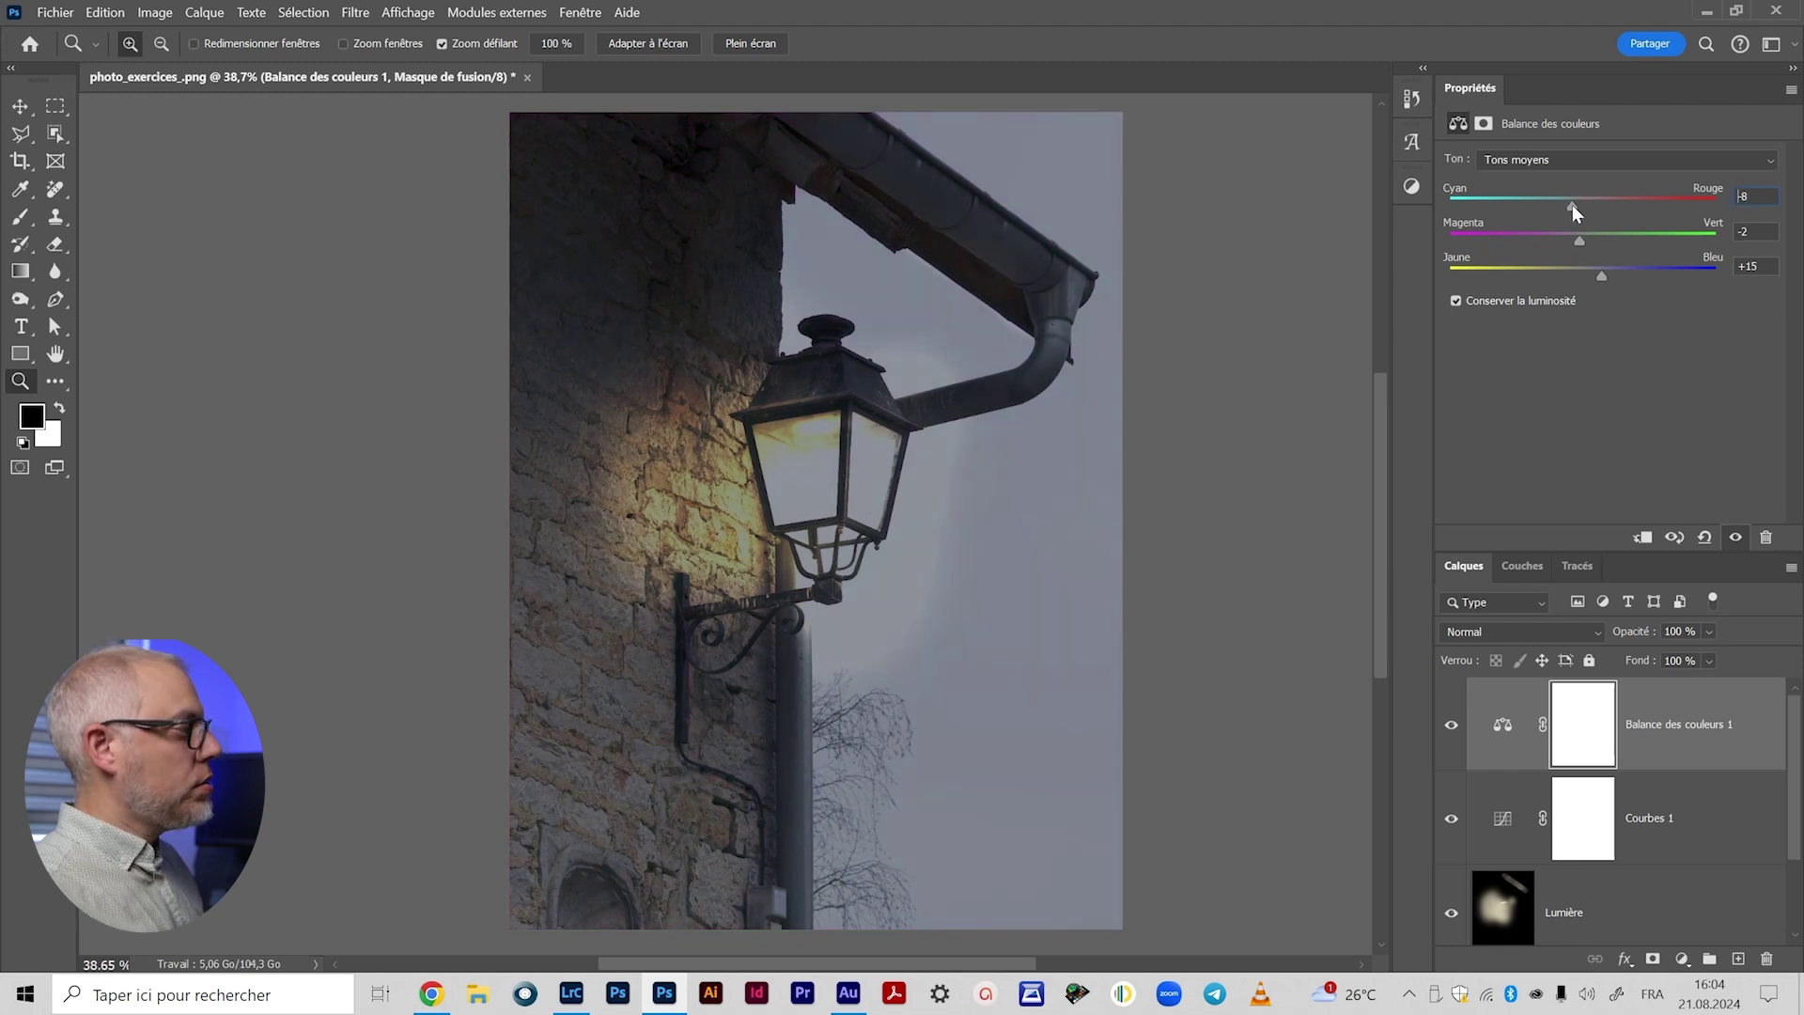
{"action": "left_click", "coordinate": [1554, 159]}
{"action": "left_click", "coordinate": [1522, 213]}
{"action": "mouse_move", "coordinate": [1588, 276]}
{"action": "left_mouse_down"}
{"action": "mouse_move", "coordinate": [1614, 273]}
{"action": "mouse_move", "coordinate": [1588, 246]}
{"action": "left_mouse_up"}
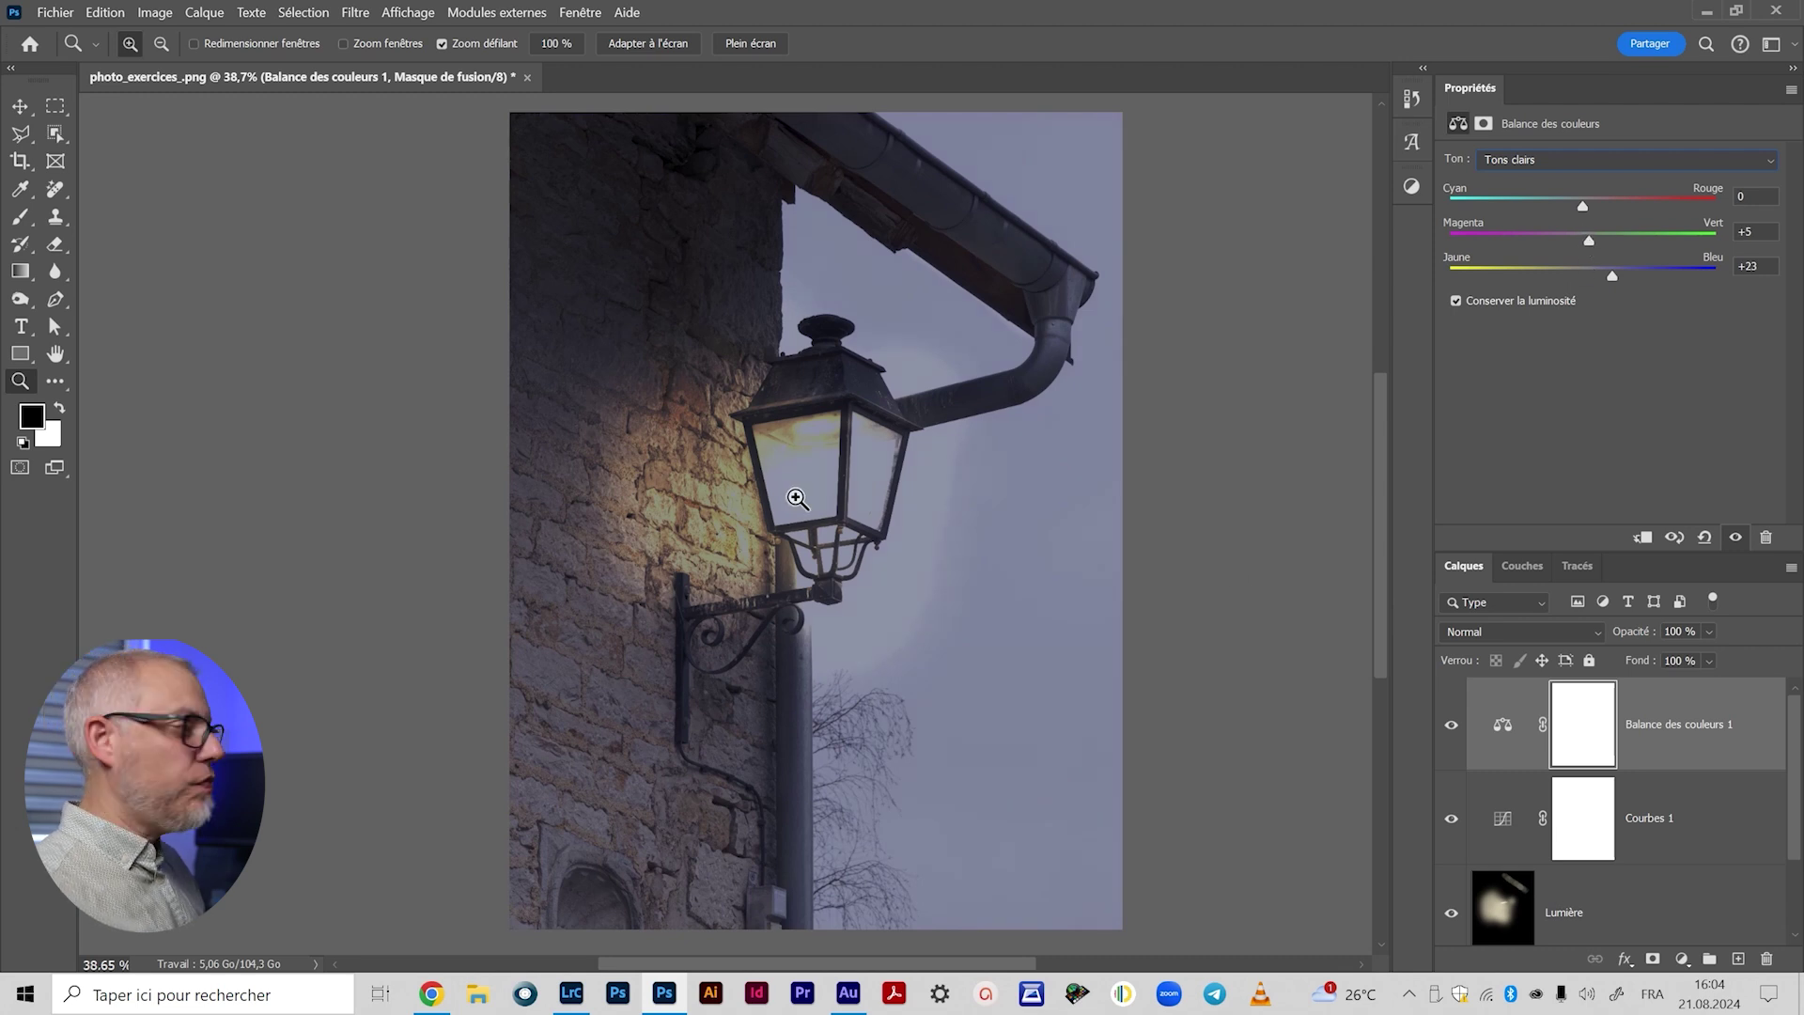
Step: Cool the Tons foncés in Balance des couleurs with Cyan -12, Magenta -4 and Bleu +16
{"action": "left_click", "coordinate": [1570, 159]}
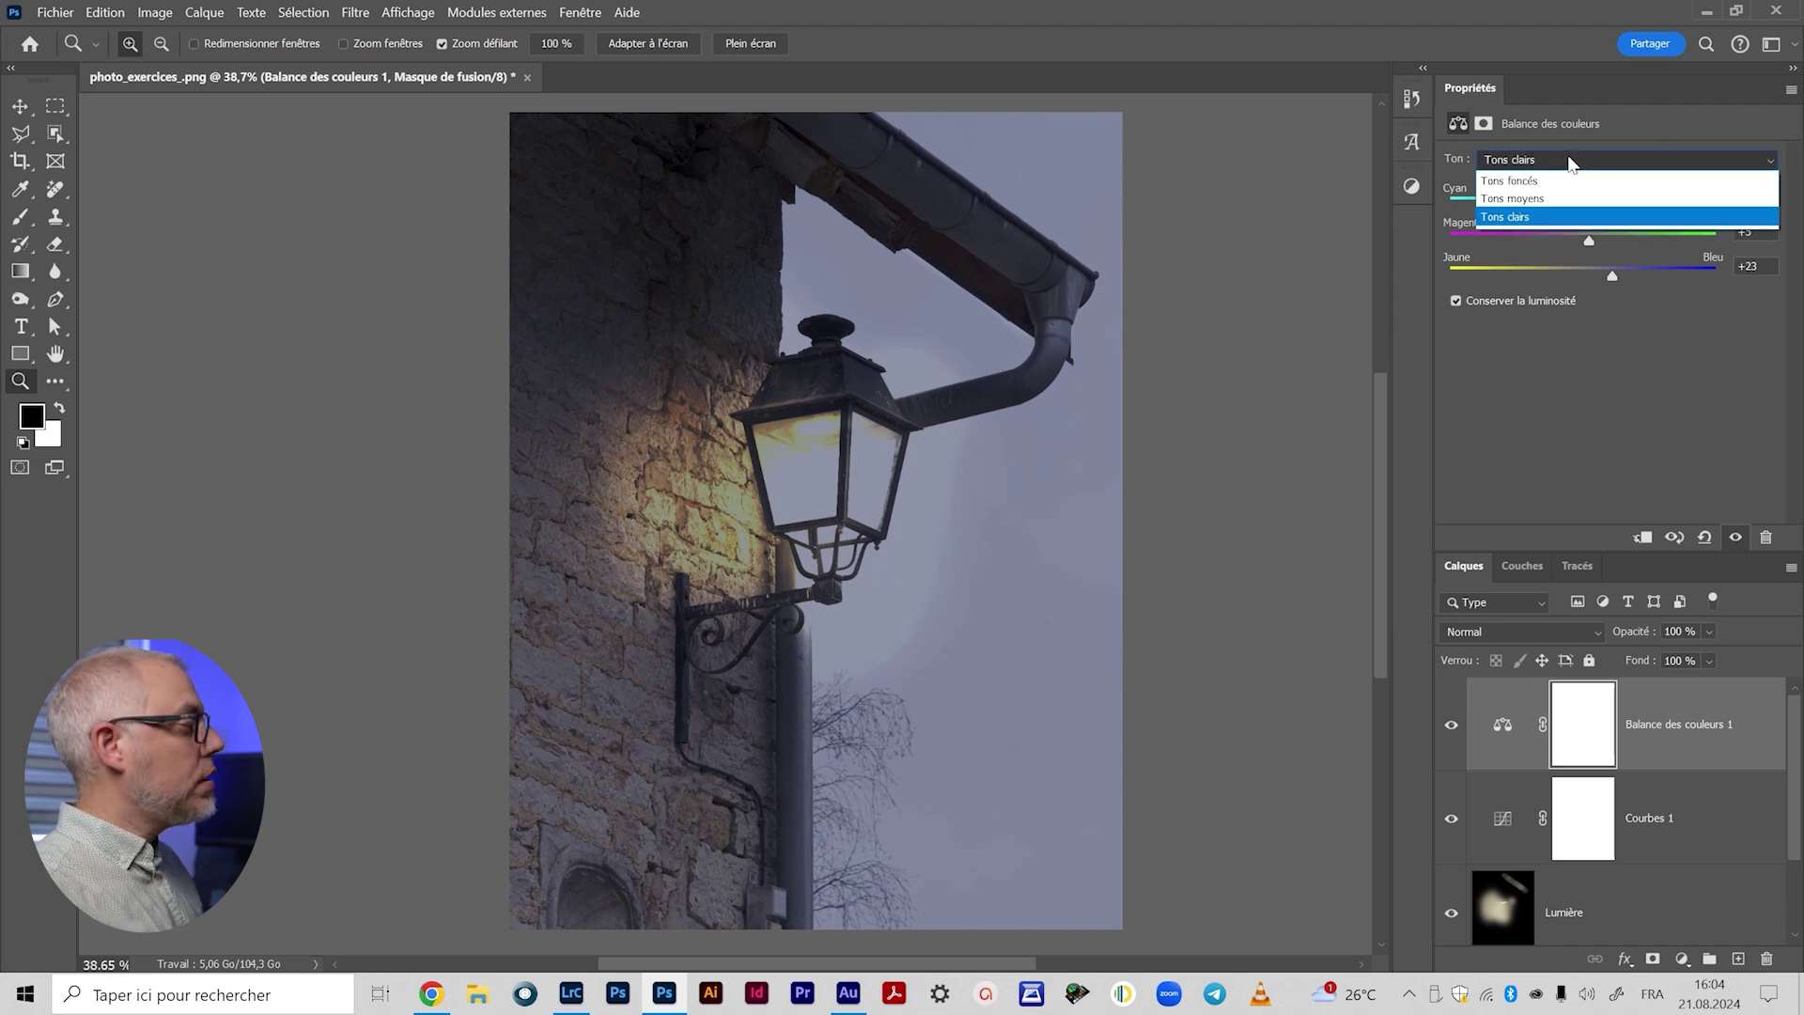
{"action": "left_click", "coordinate": [1513, 181]}
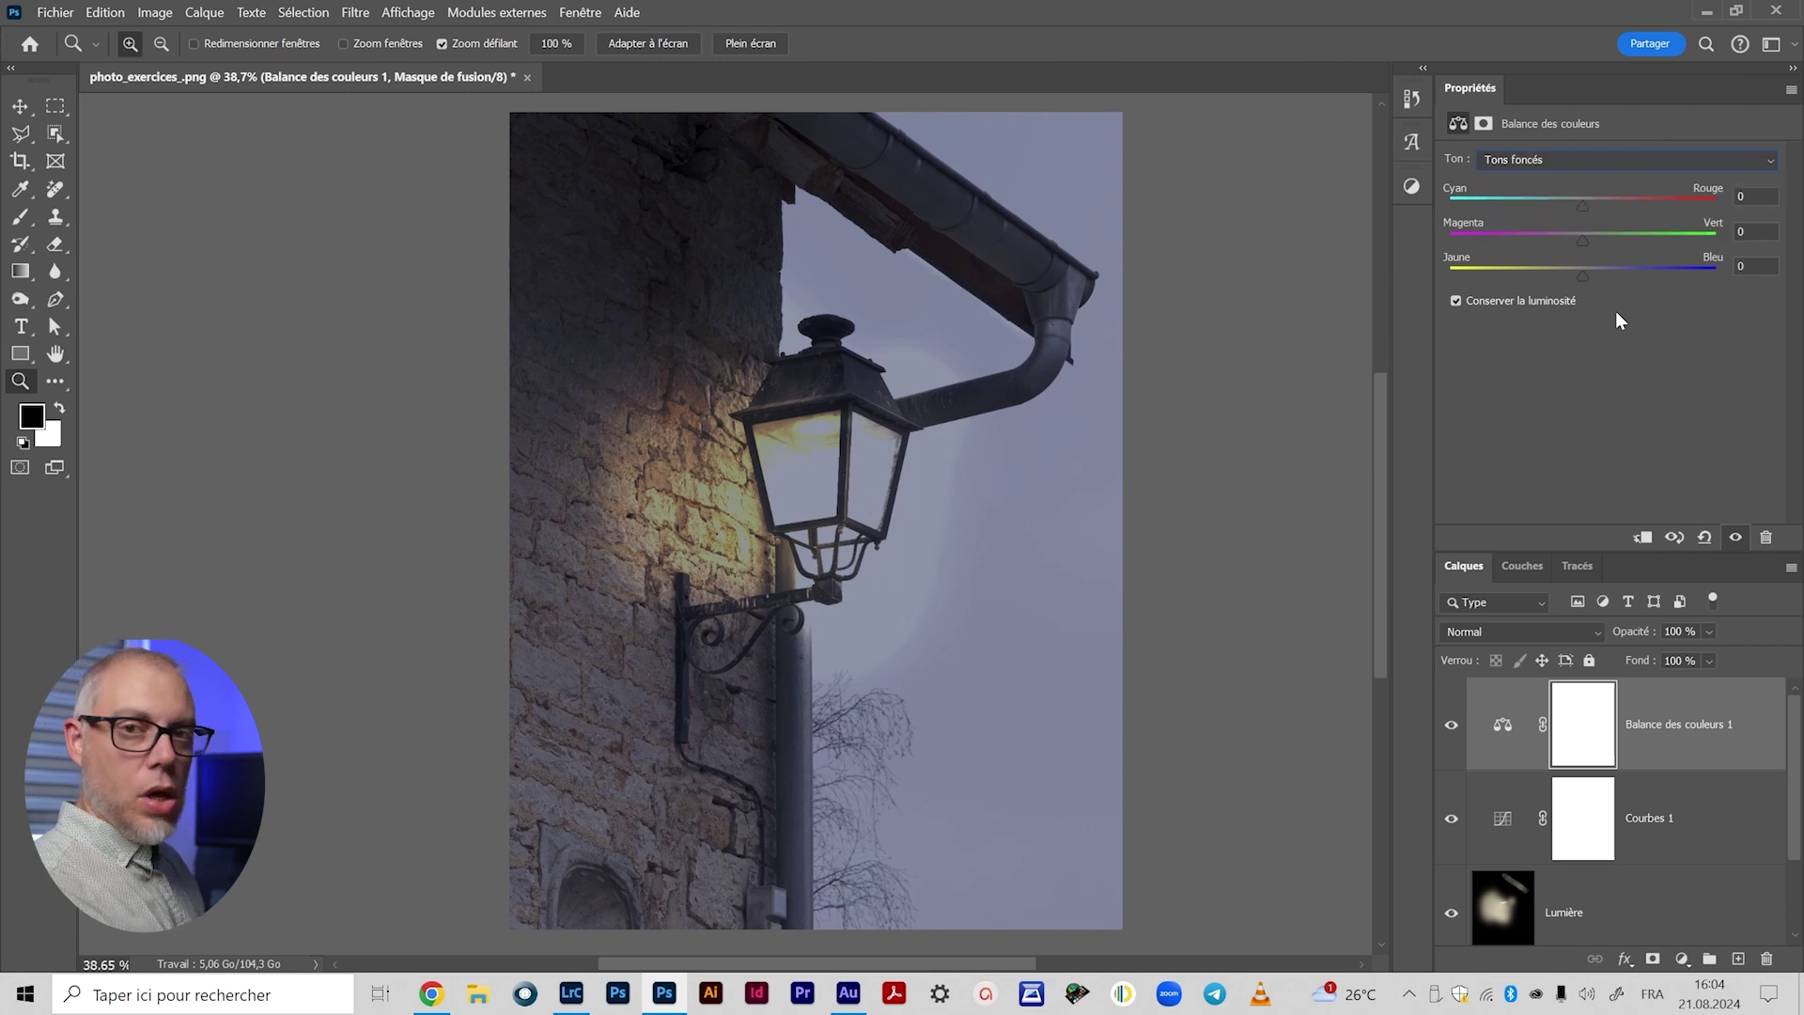
{"action": "left_click_drag", "start_coordinate": [1584, 273], "coordinate": [1606, 273]}
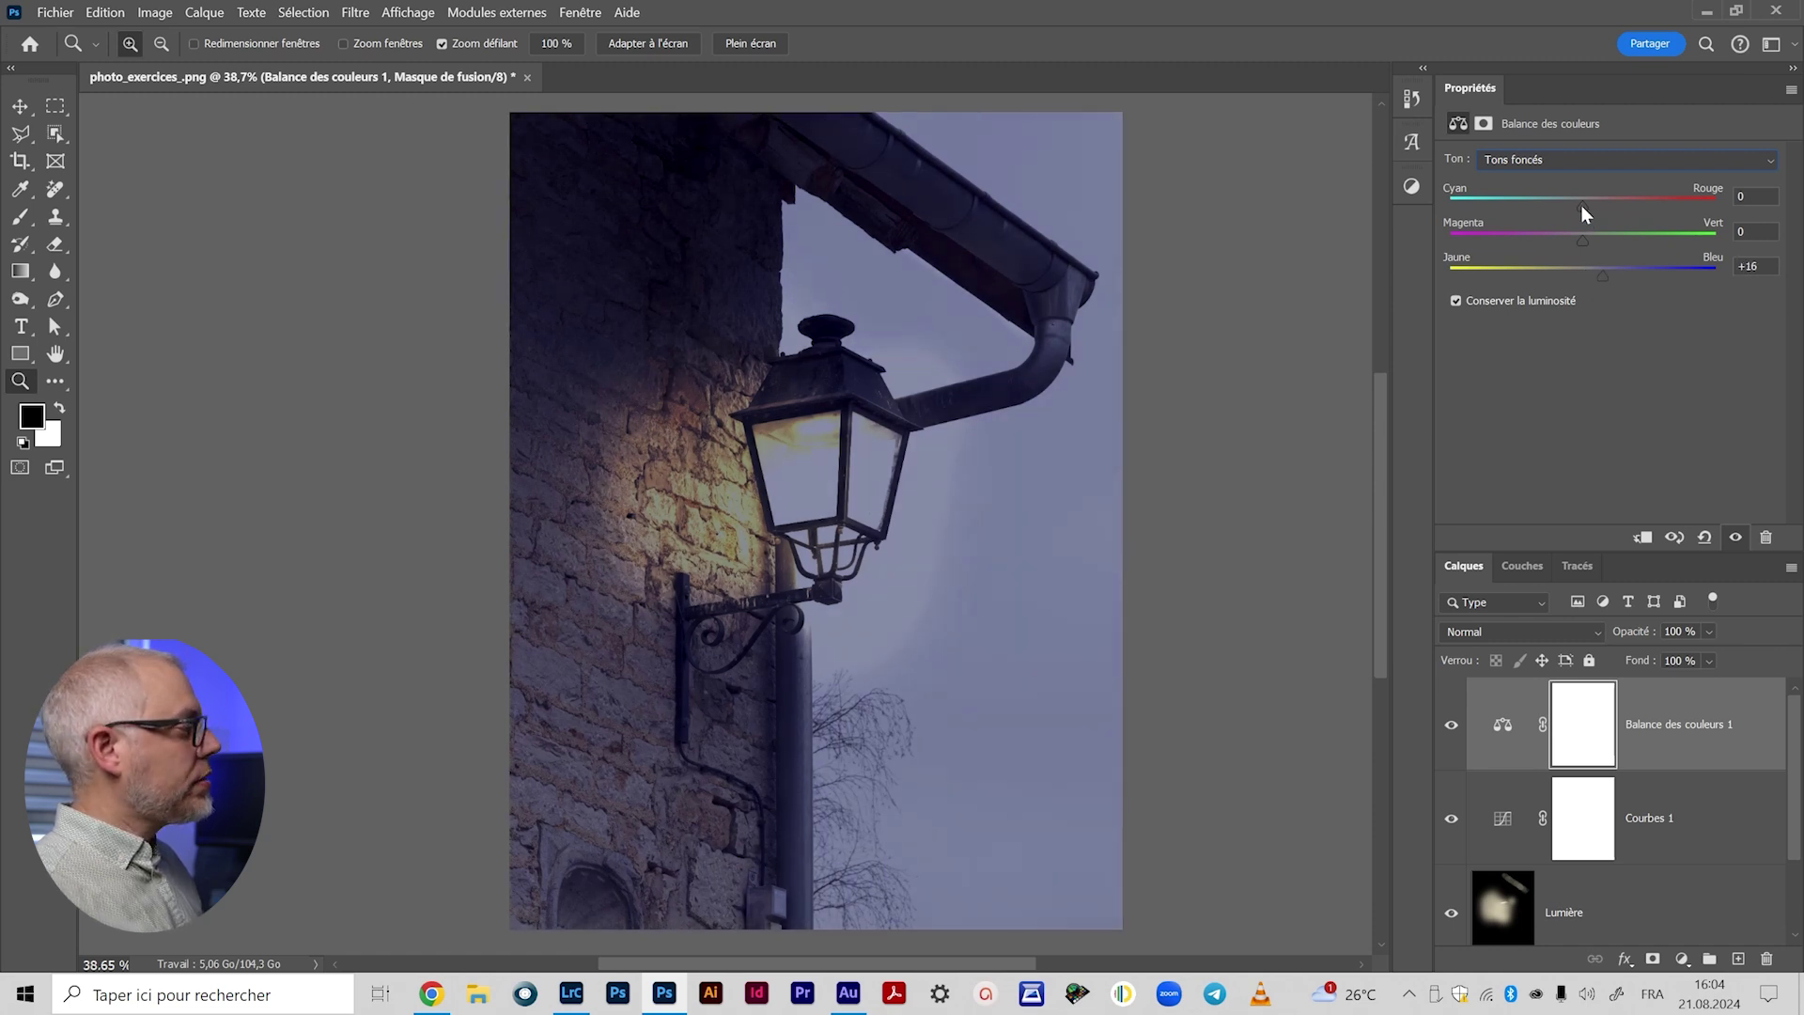
{"action": "left_click_drag", "start_coordinate": [1578, 203], "coordinate": [1572, 205]}
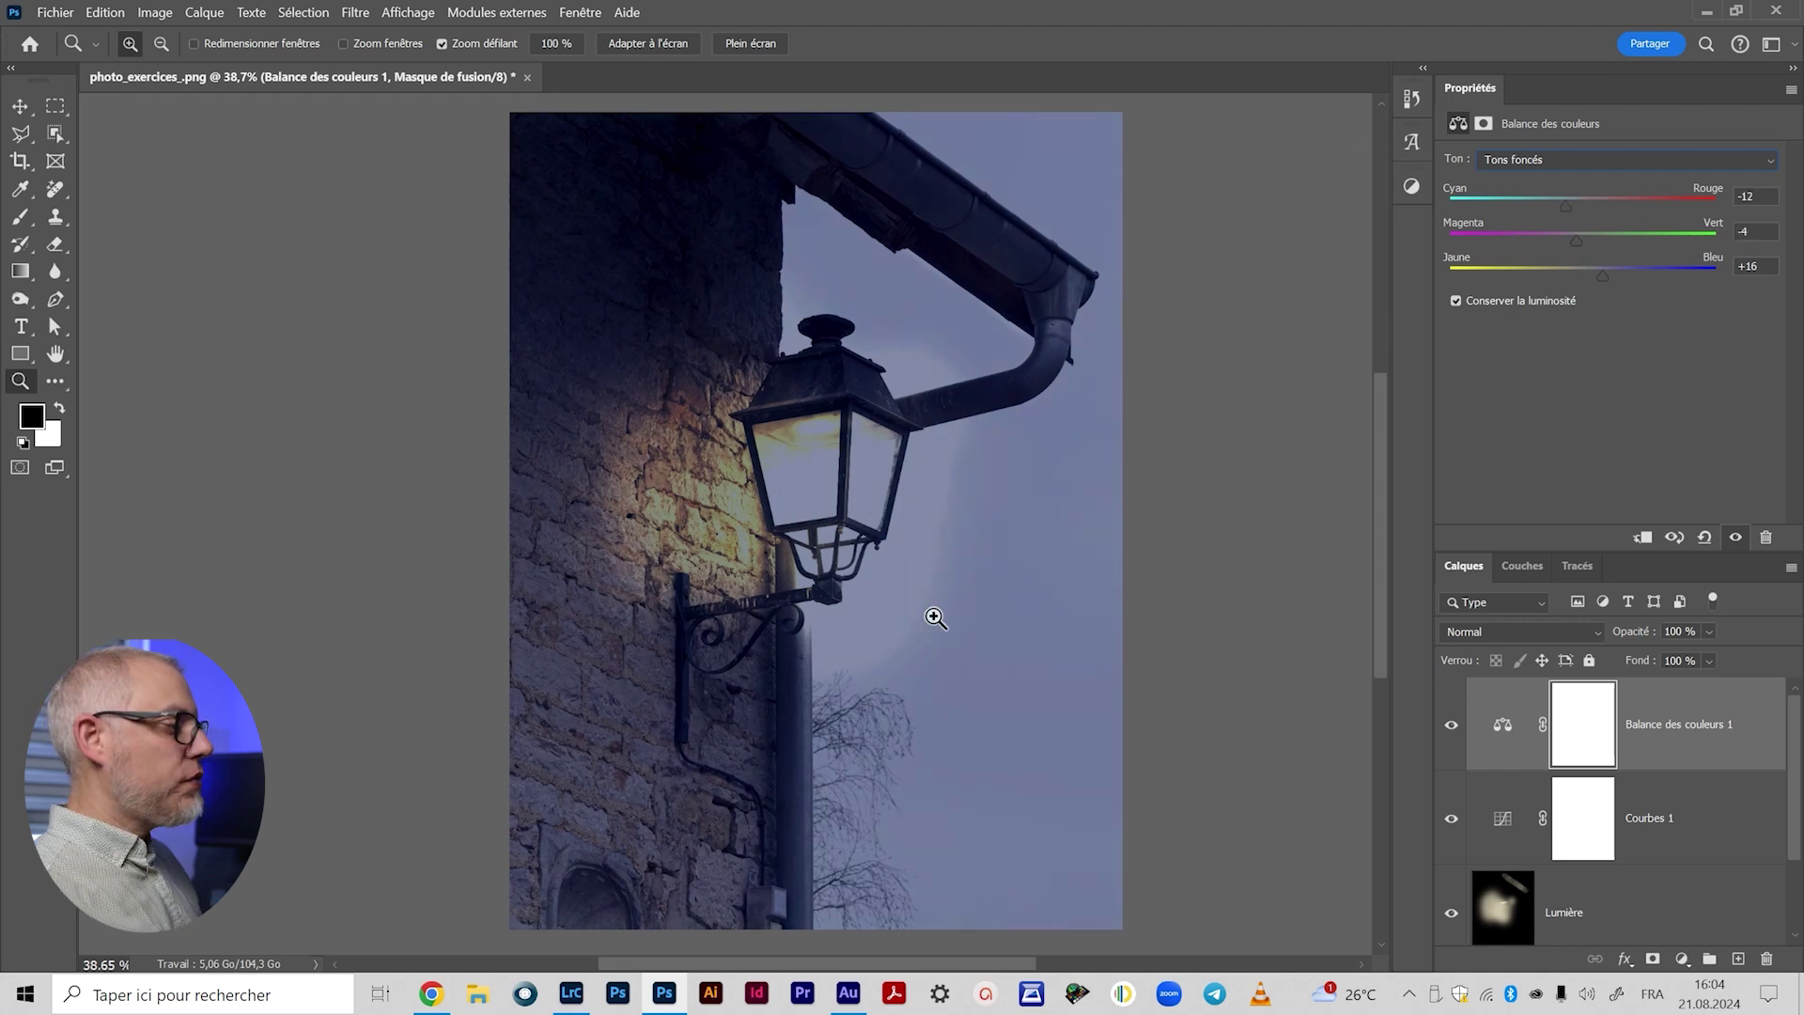
Step: Lower the Balance des couleurs 1 layer's opacity to 86% and compare the photo with and without that layer
{"action": "left_click", "coordinate": [1710, 631]}
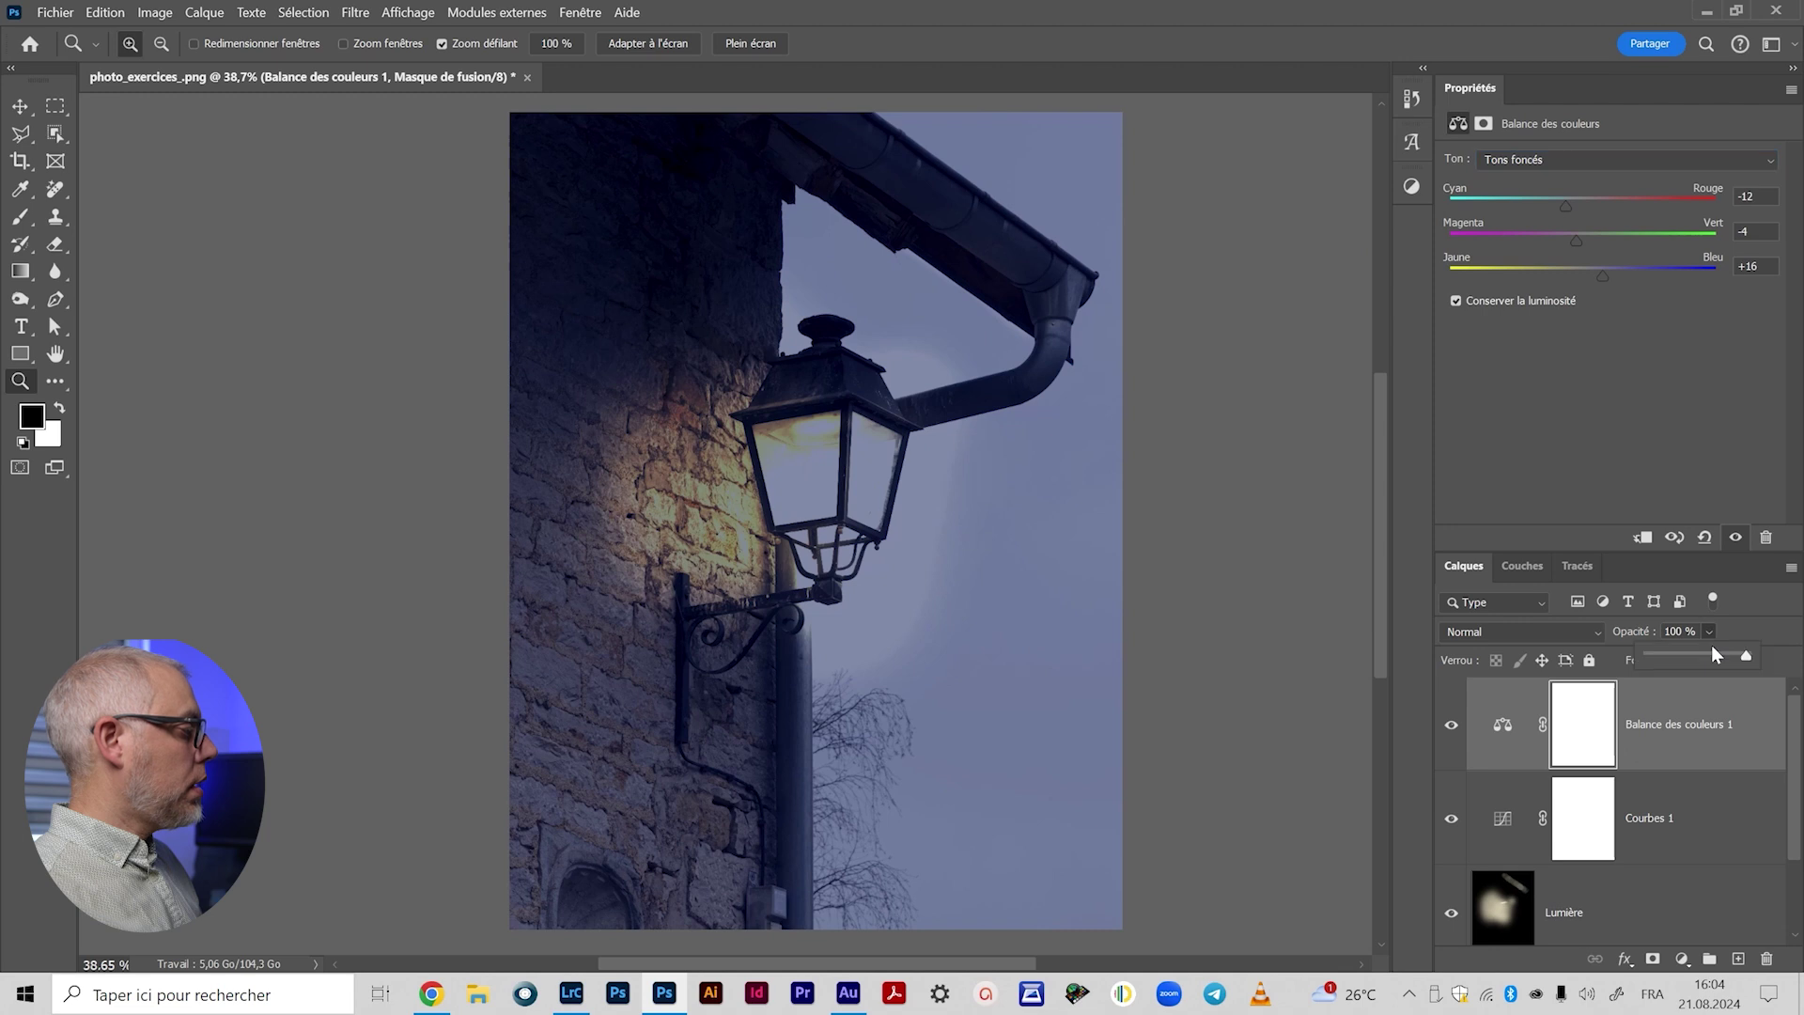
{"action": "left_click_drag", "start_coordinate": [1750, 663], "coordinate": [1744, 663]}
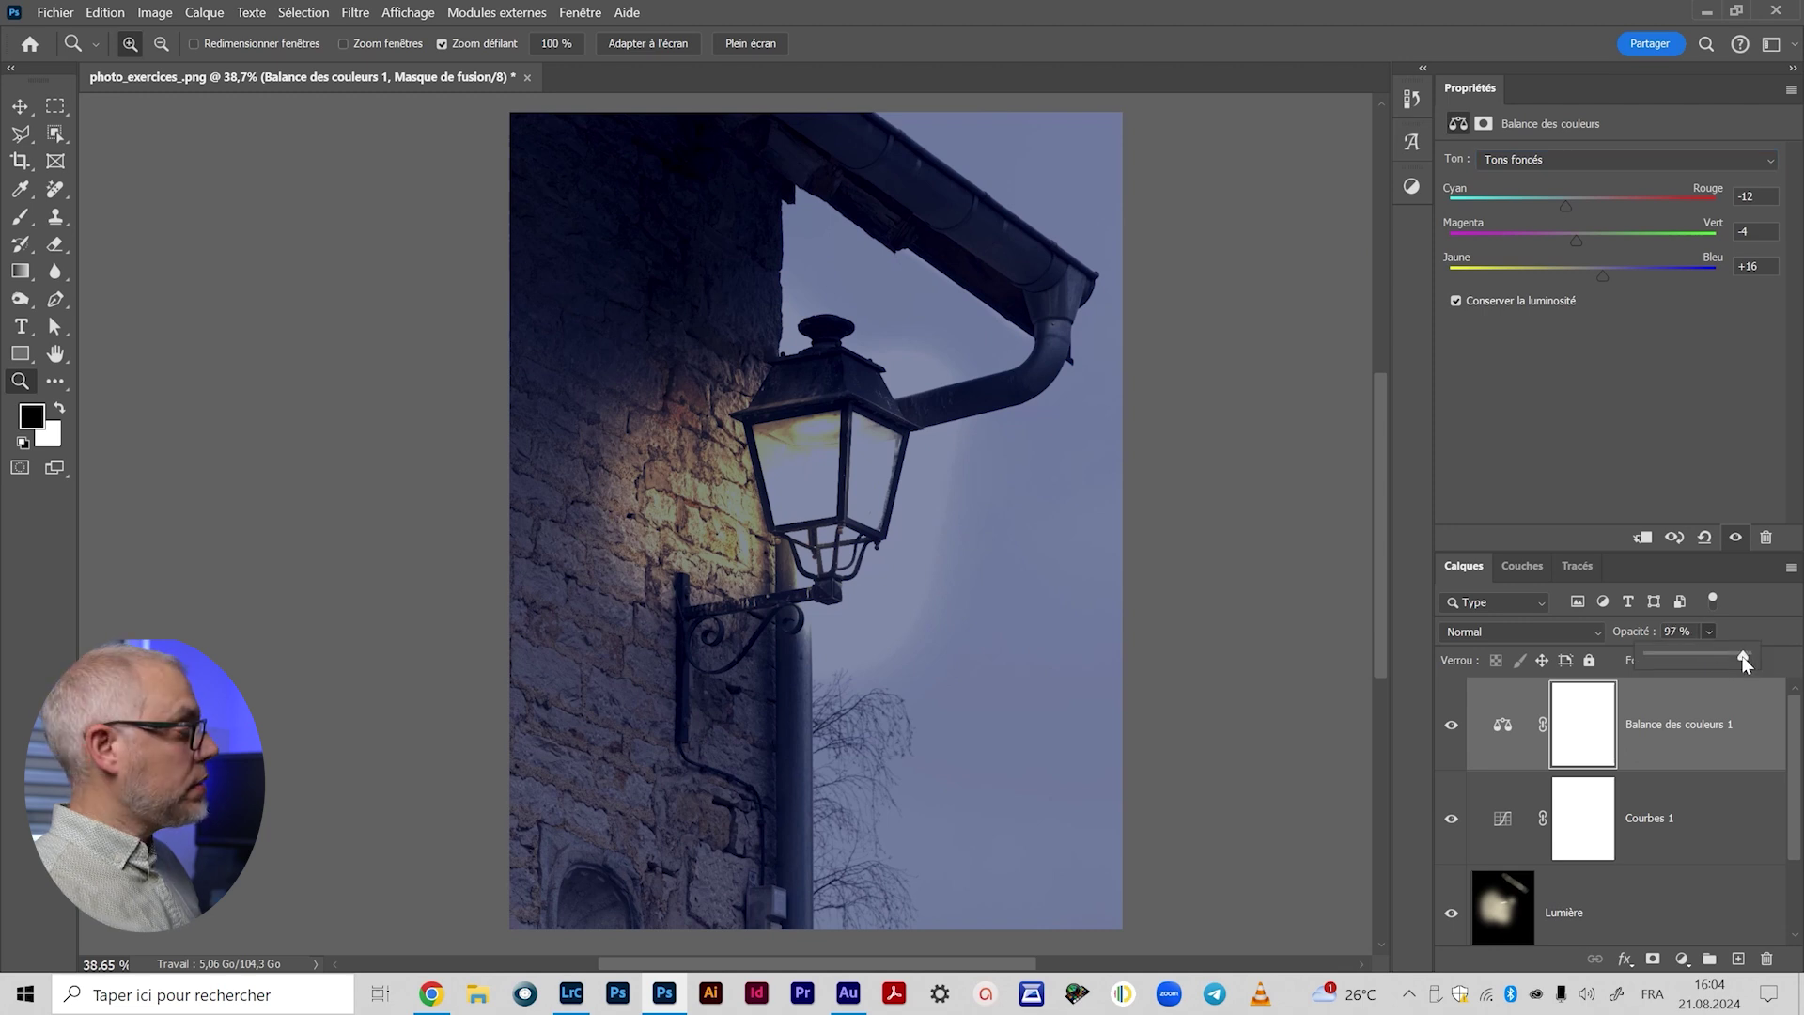
{"action": "left_click", "coordinate": [1449, 730]}
{"action": "left_click", "coordinate": [1449, 729]}
{"action": "left_click", "coordinate": [1449, 730]}
{"action": "left_click", "coordinate": [1449, 729]}
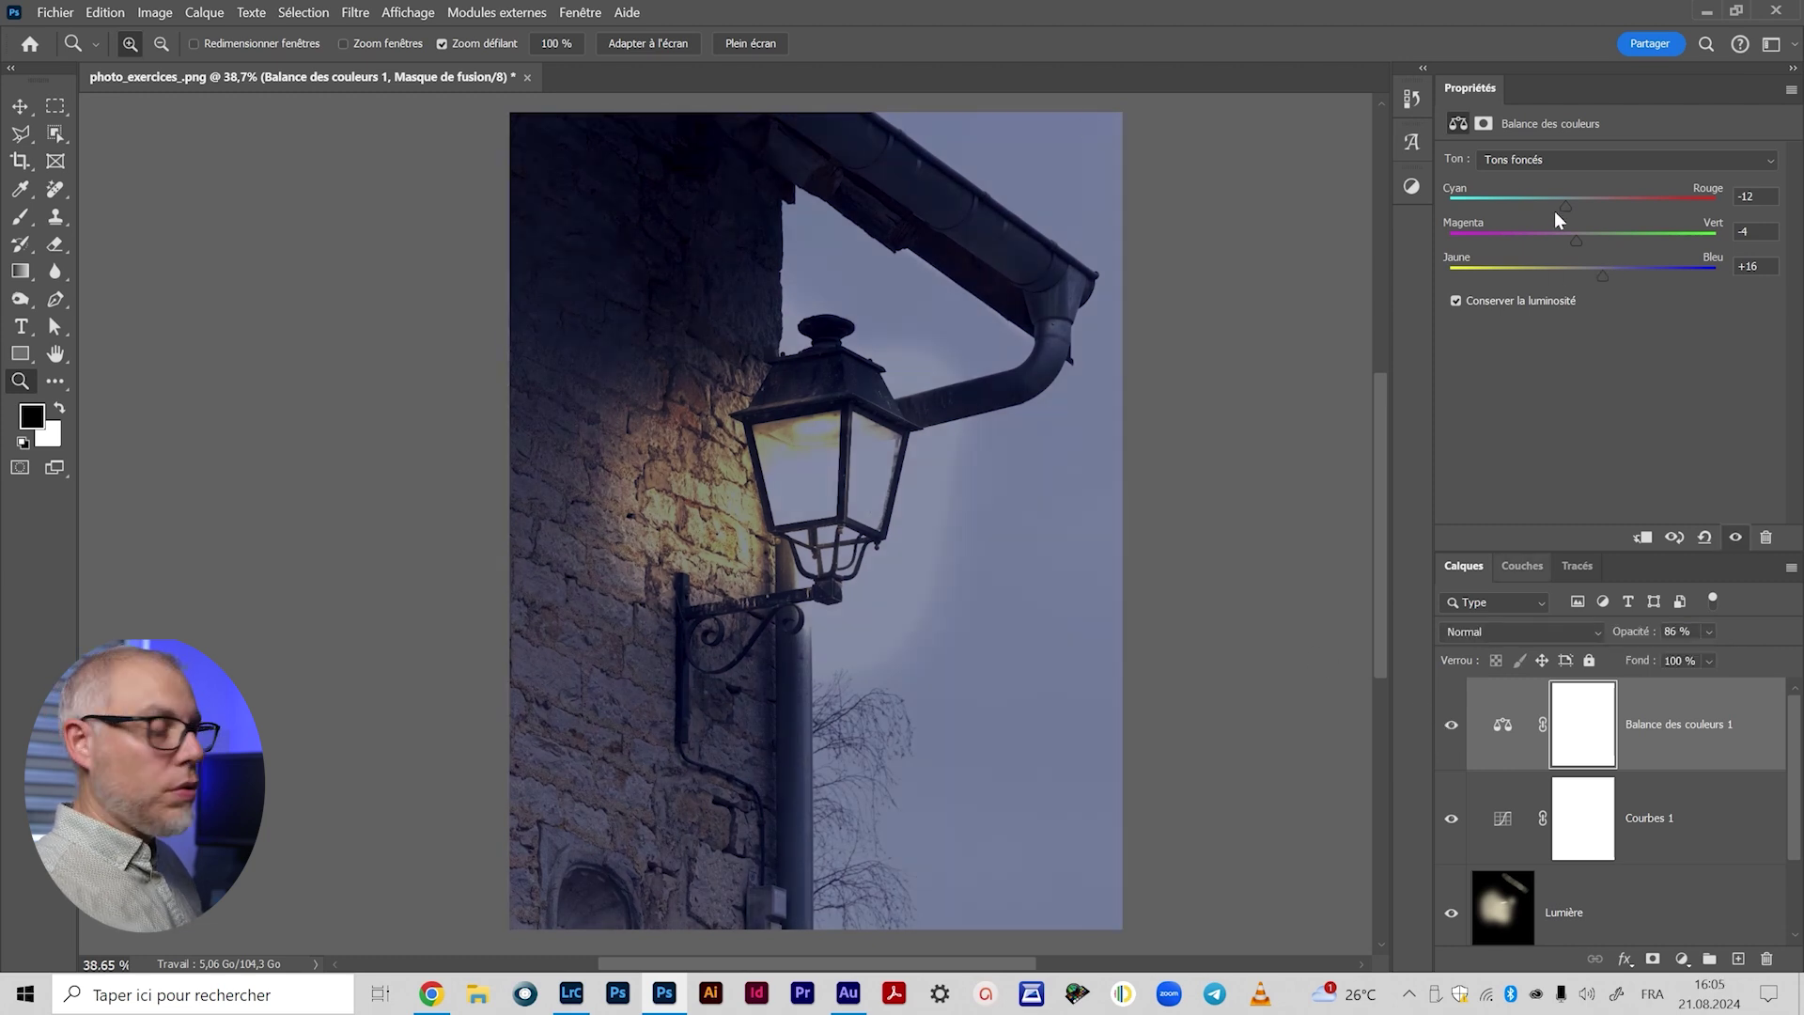
Step: On the Balance des couleurs 1 mask, paint black over the lantern with a soft 1413 px brush at 10% opacity
{"action": "left_click", "coordinate": [1586, 724]}
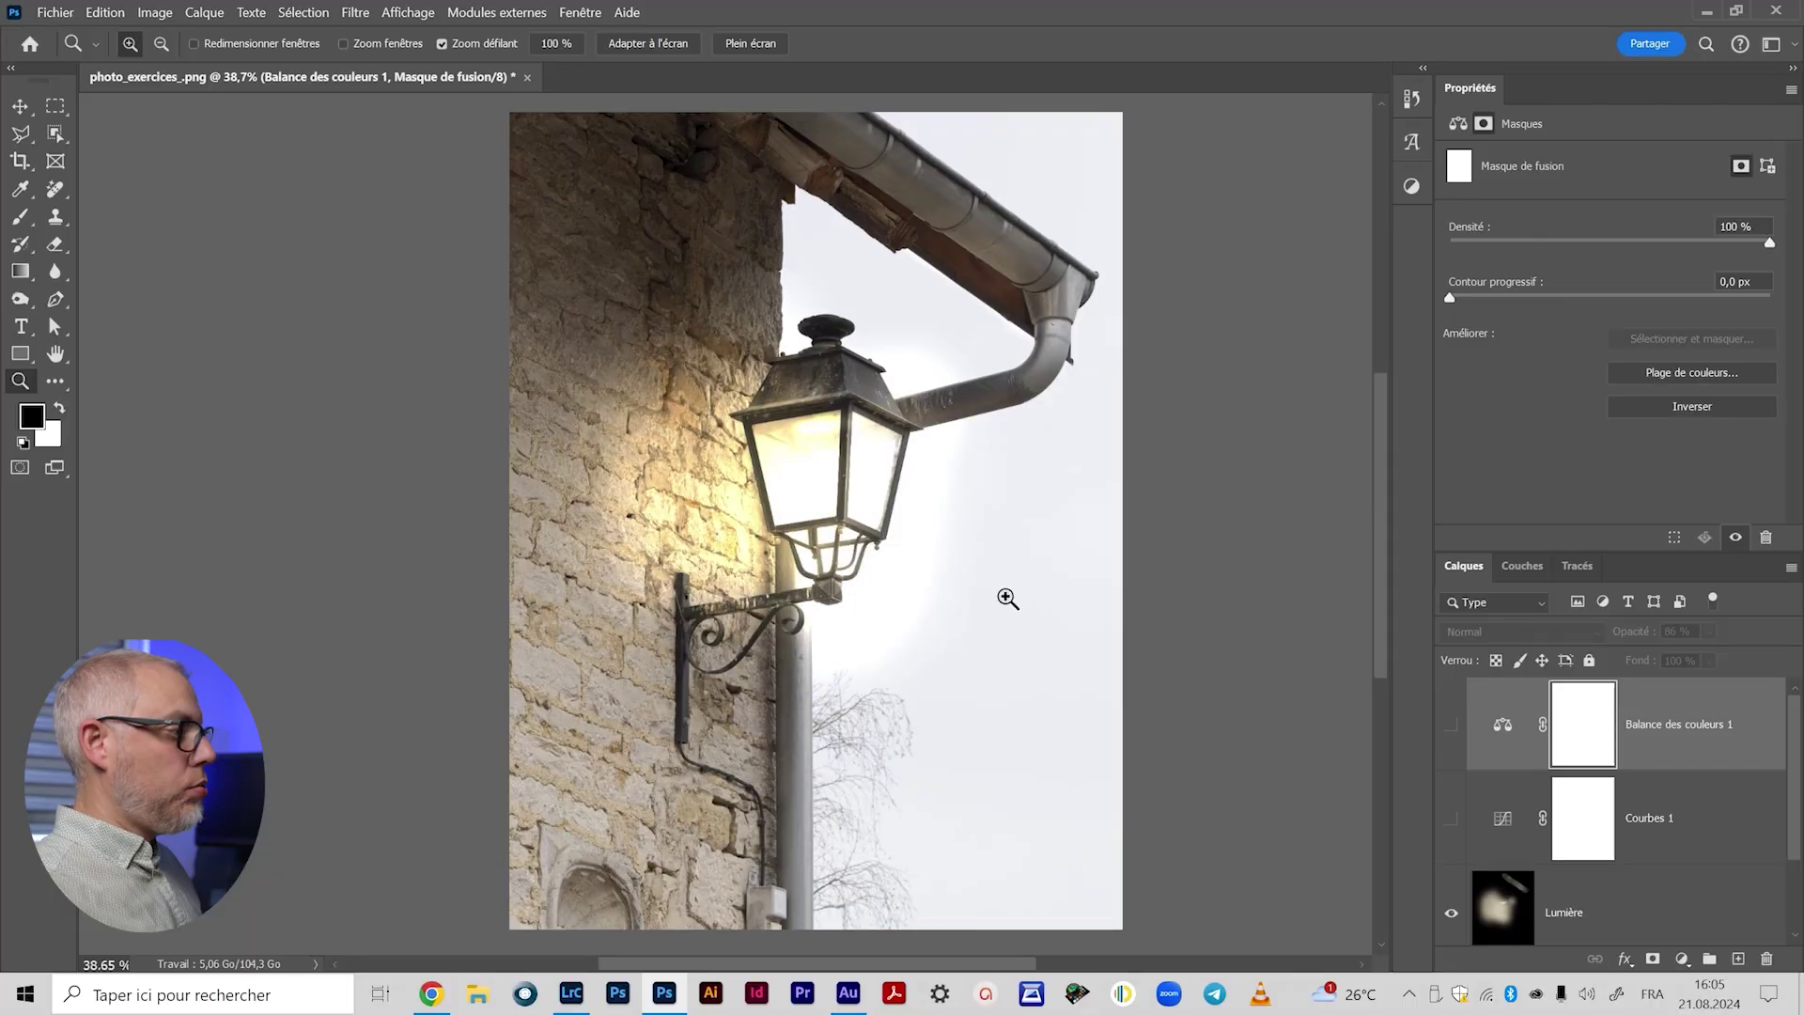
{"action": "left_click_drag", "start_coordinate": [1452, 818], "coordinate": [1469, 728]}
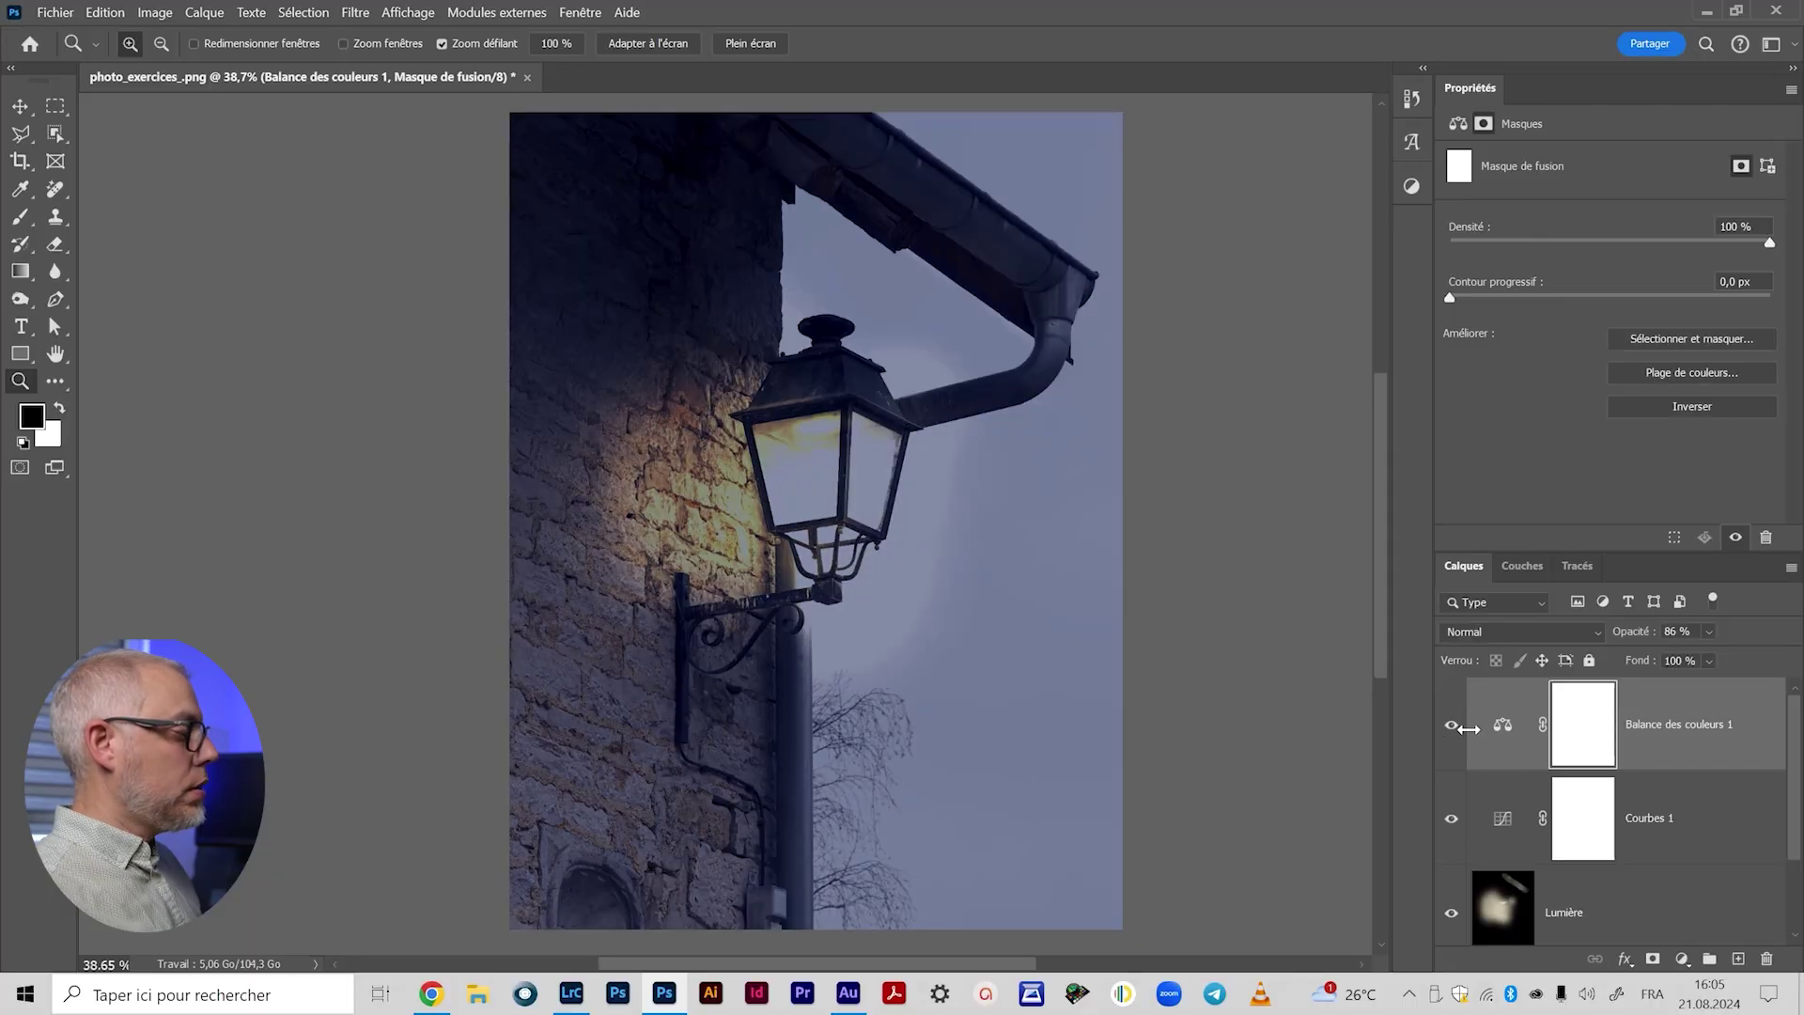
{"action": "left_click", "coordinate": [20, 216]}
{"action": "right_click", "coordinate": [790, 461]}
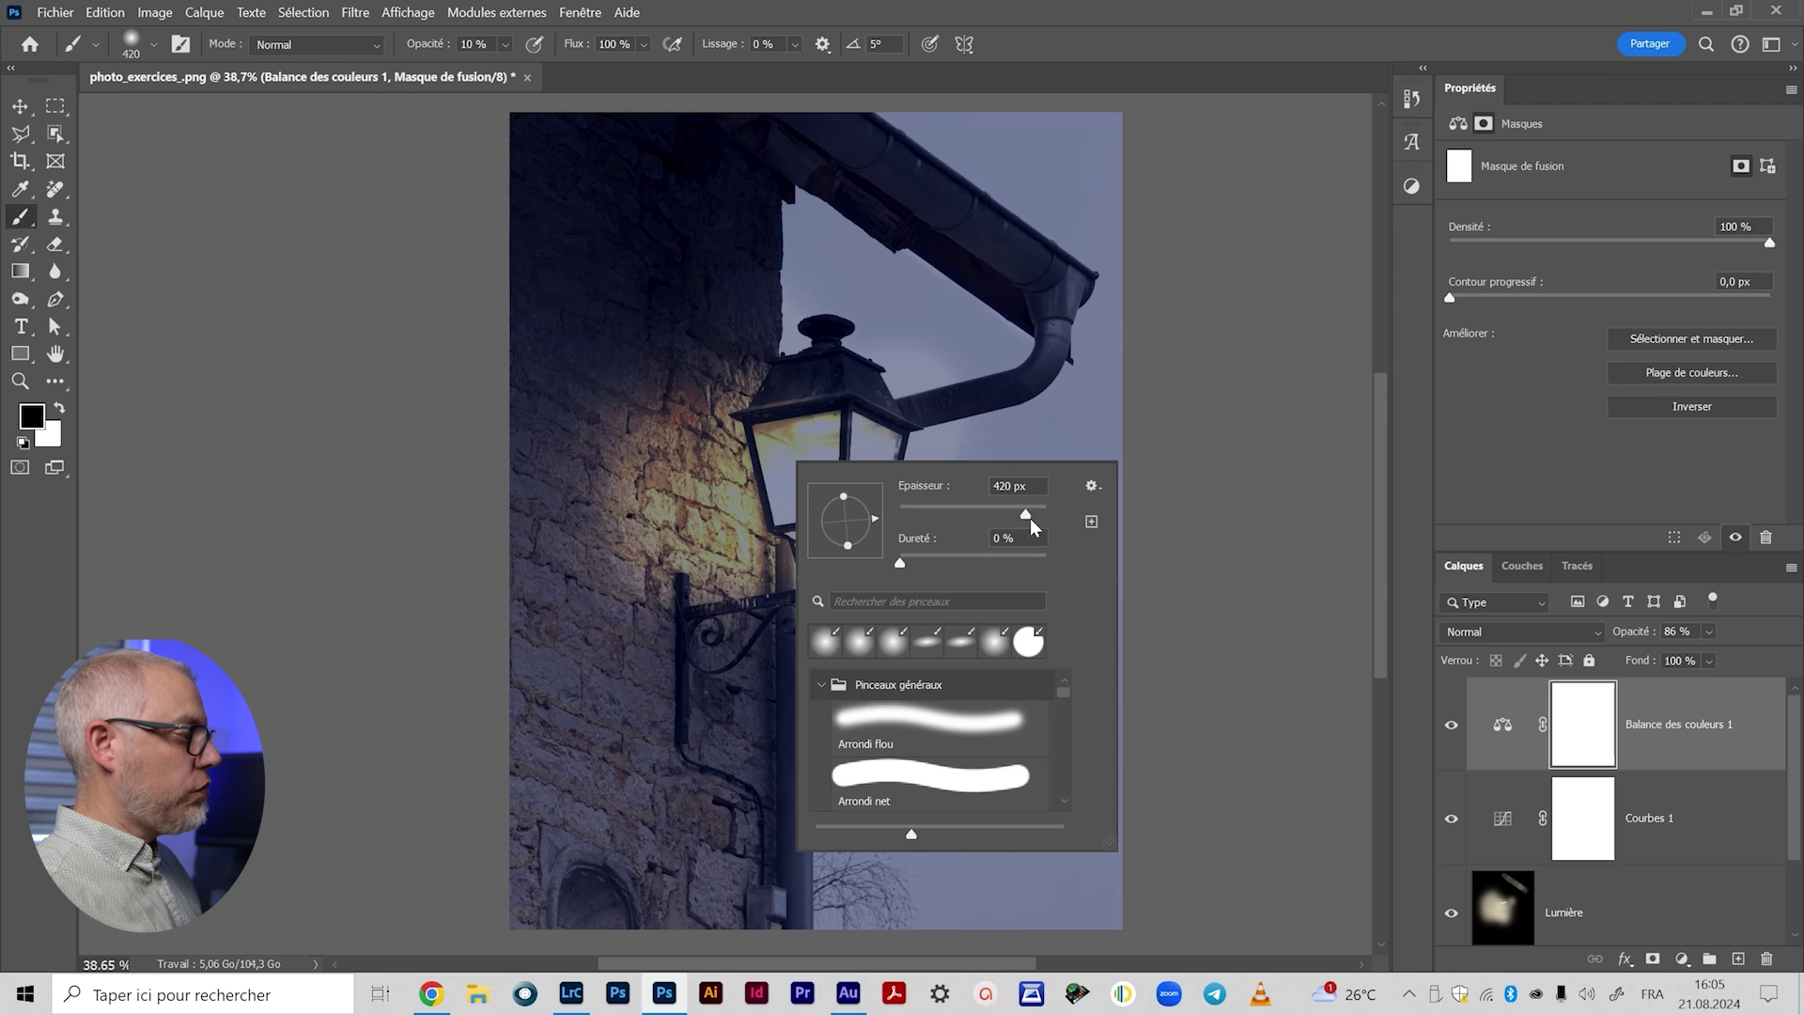
{"action": "left_click_drag", "start_coordinate": [1035, 511], "coordinate": [1039, 512]}
{"action": "left_click", "coordinate": [816, 455]}
{"action": "left_click", "coordinate": [827, 382]}
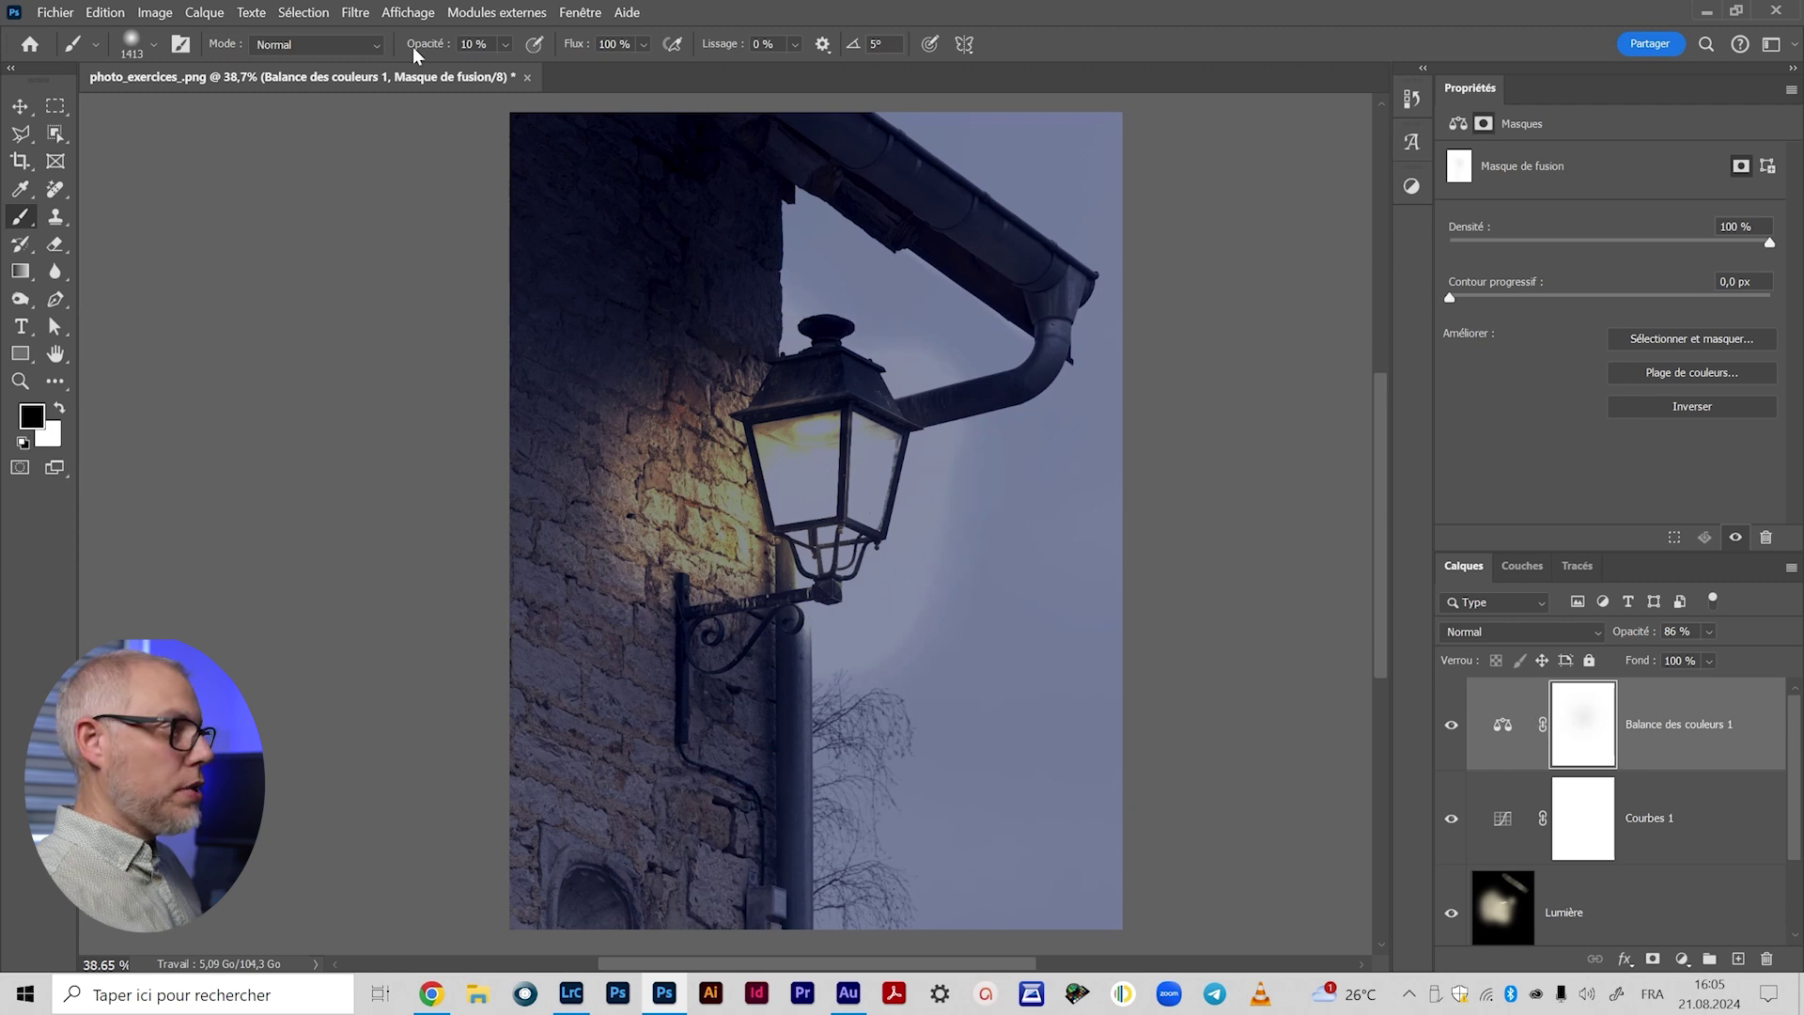
Step: Raise the brush opacity to 100% and paint a wide black area around the lantern on the Balance des couleurs 1 mask
{"action": "key", "text": "0"}
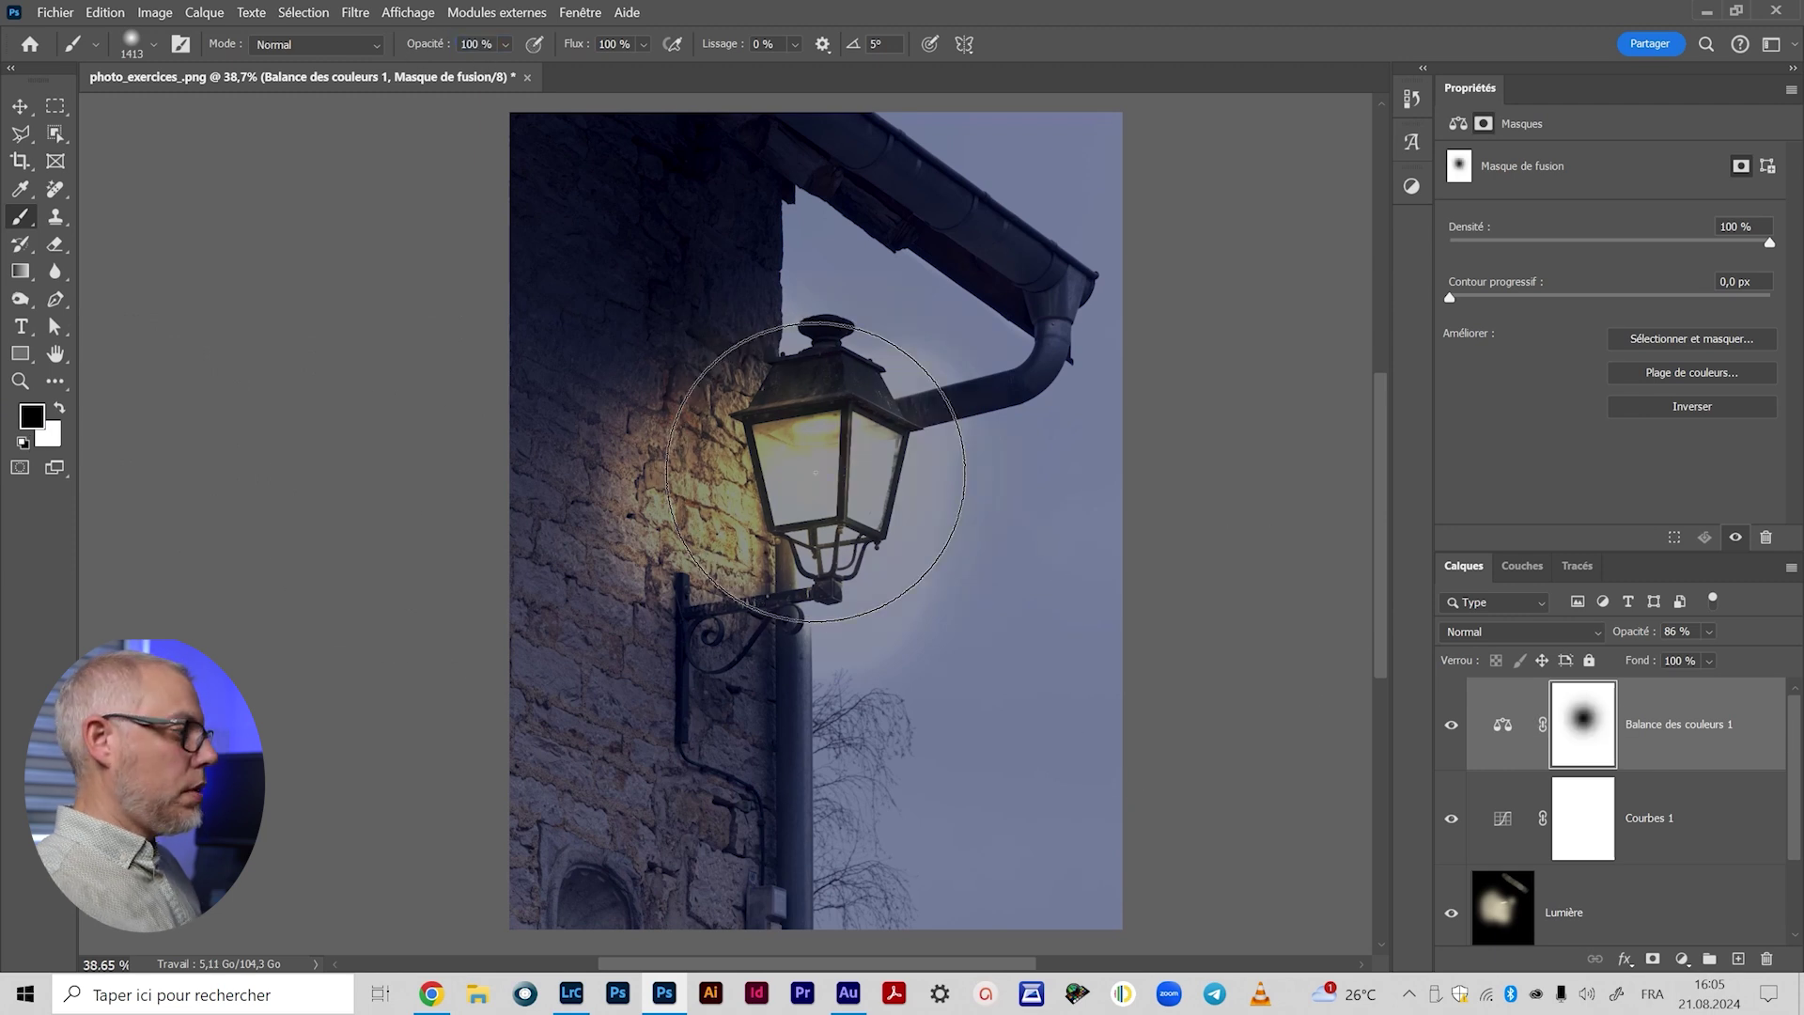
{"action": "left_click", "coordinate": [808, 441]}
{"action": "left_click", "coordinate": [737, 523]}
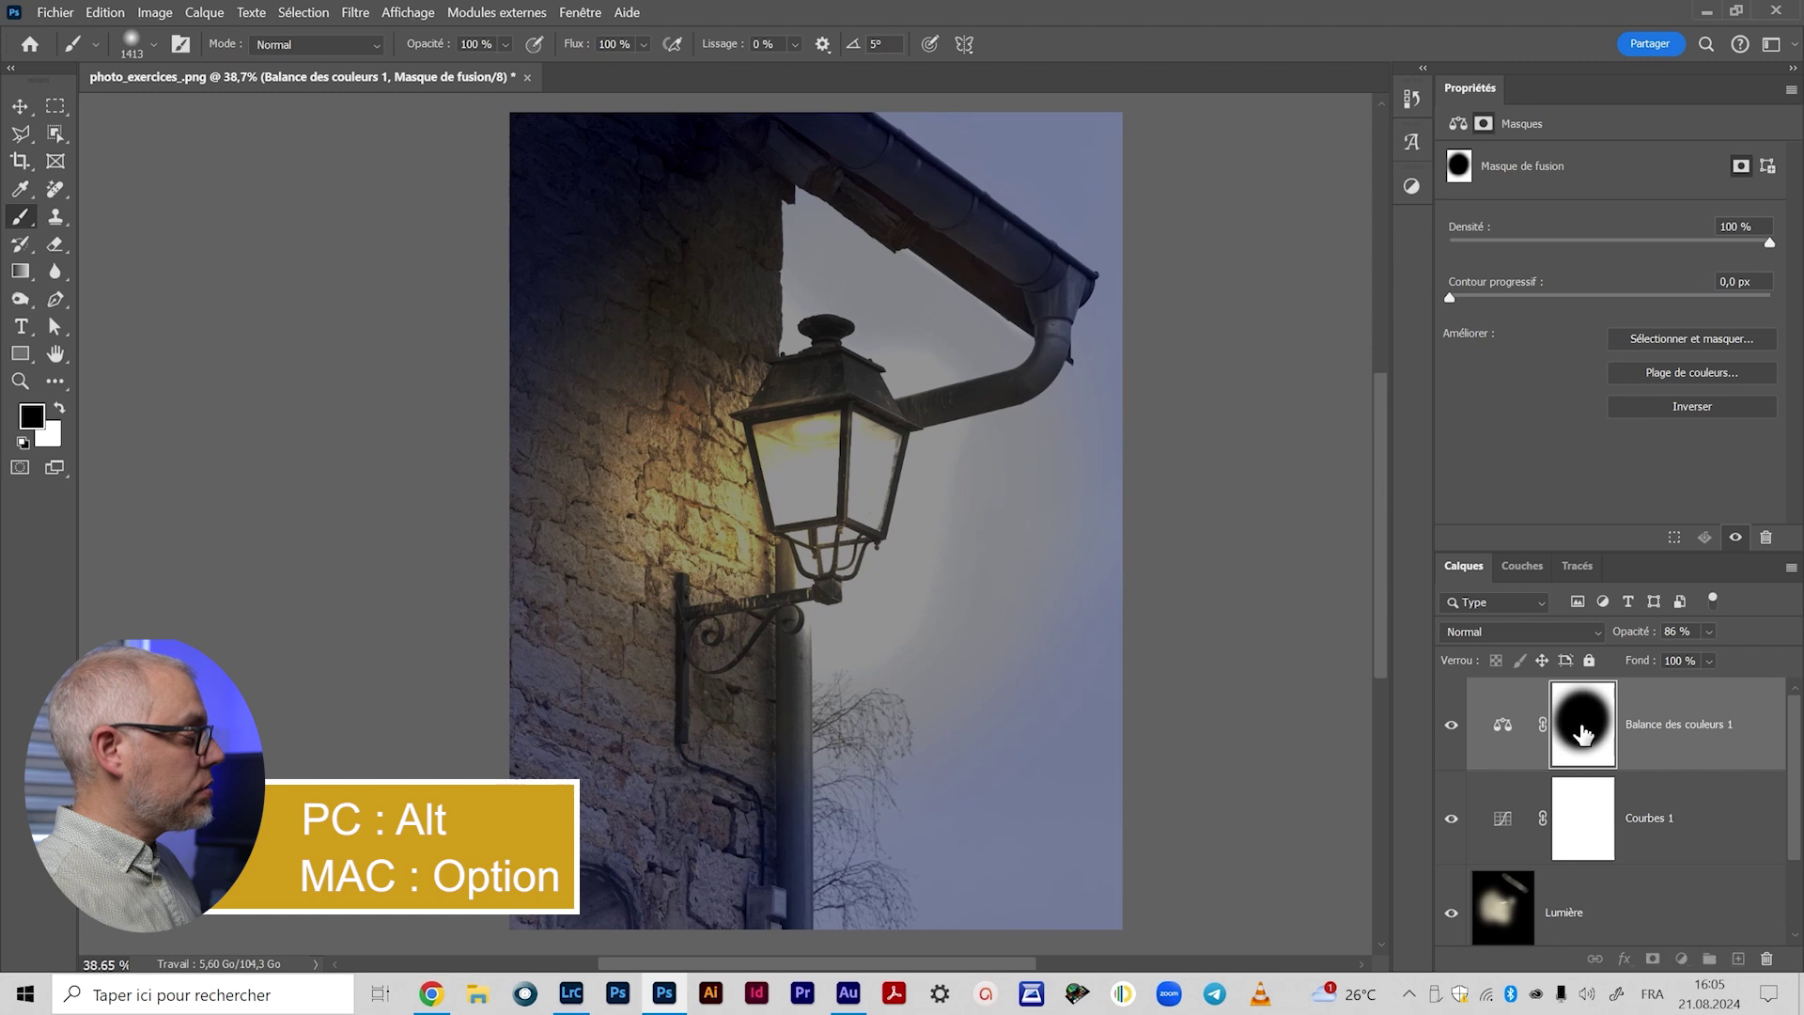
Step: Replace the Courbes 1 mask with a copy of the Balance des couleurs 1 mask and paint white on it to shrink the bright area
{"action": "left_click_drag", "start_coordinate": [1583, 733], "coordinate": [1591, 827]}
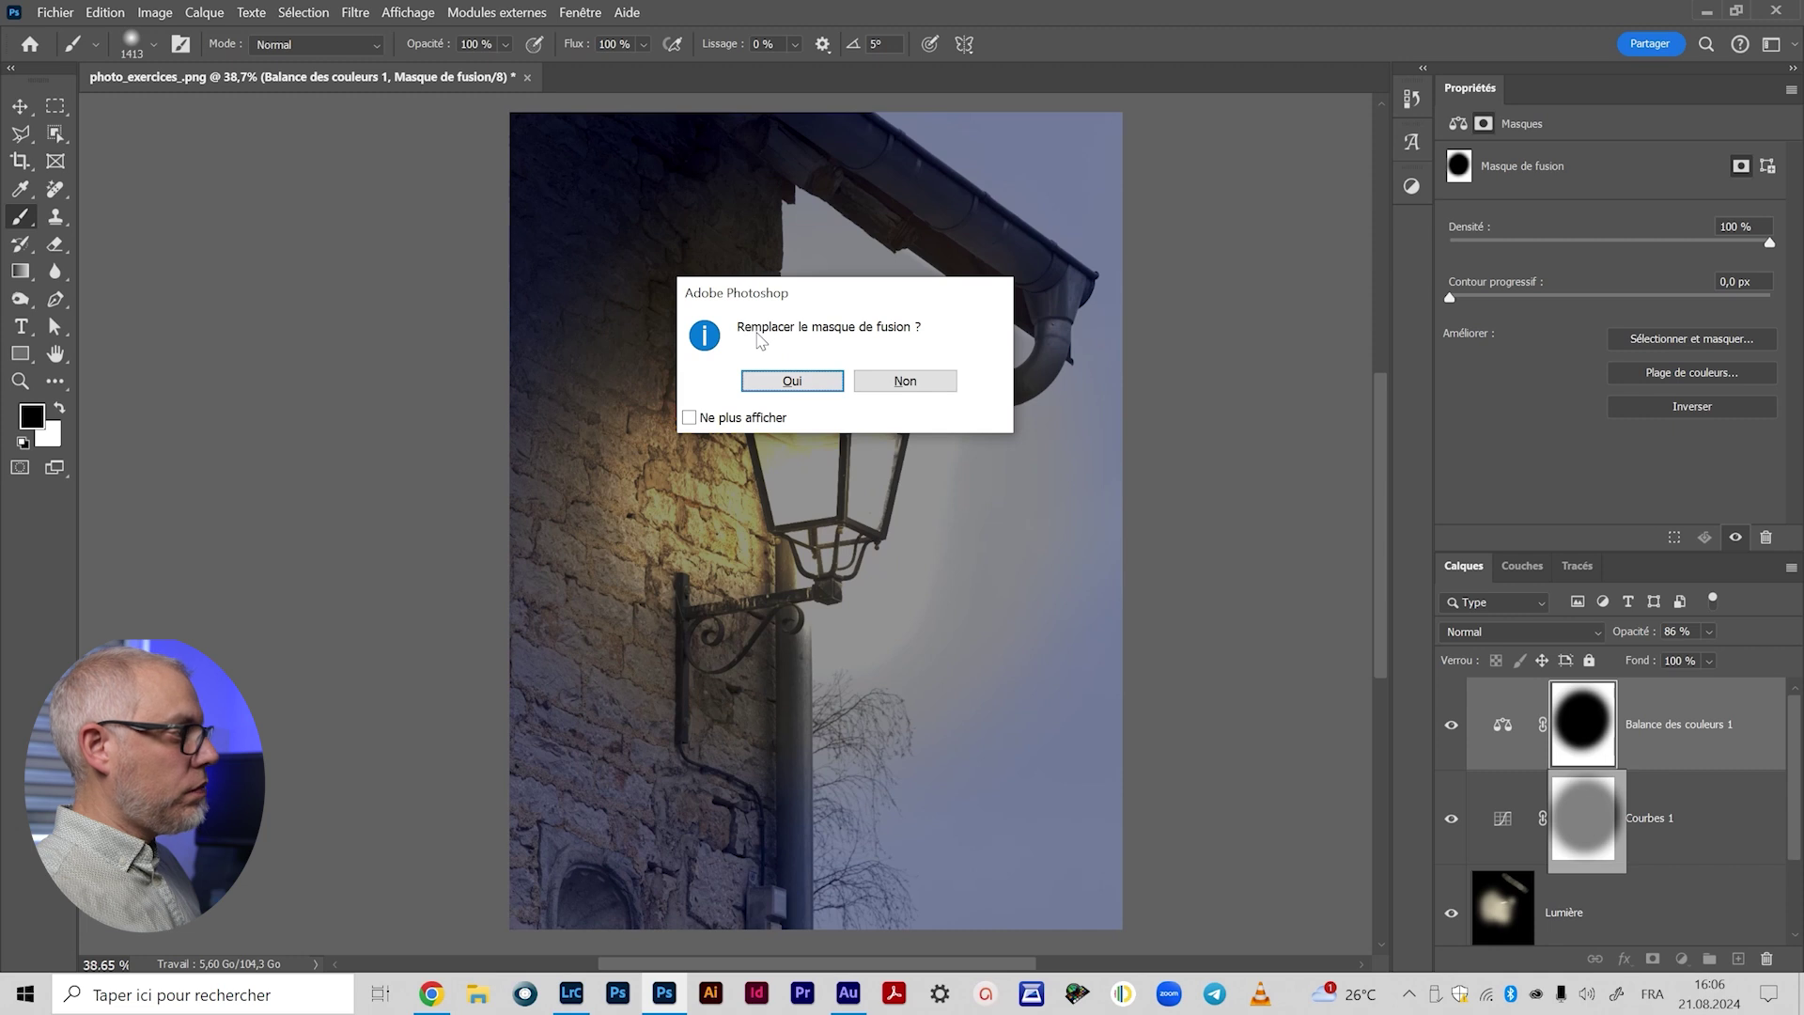
{"action": "left_click", "coordinate": [792, 380]}
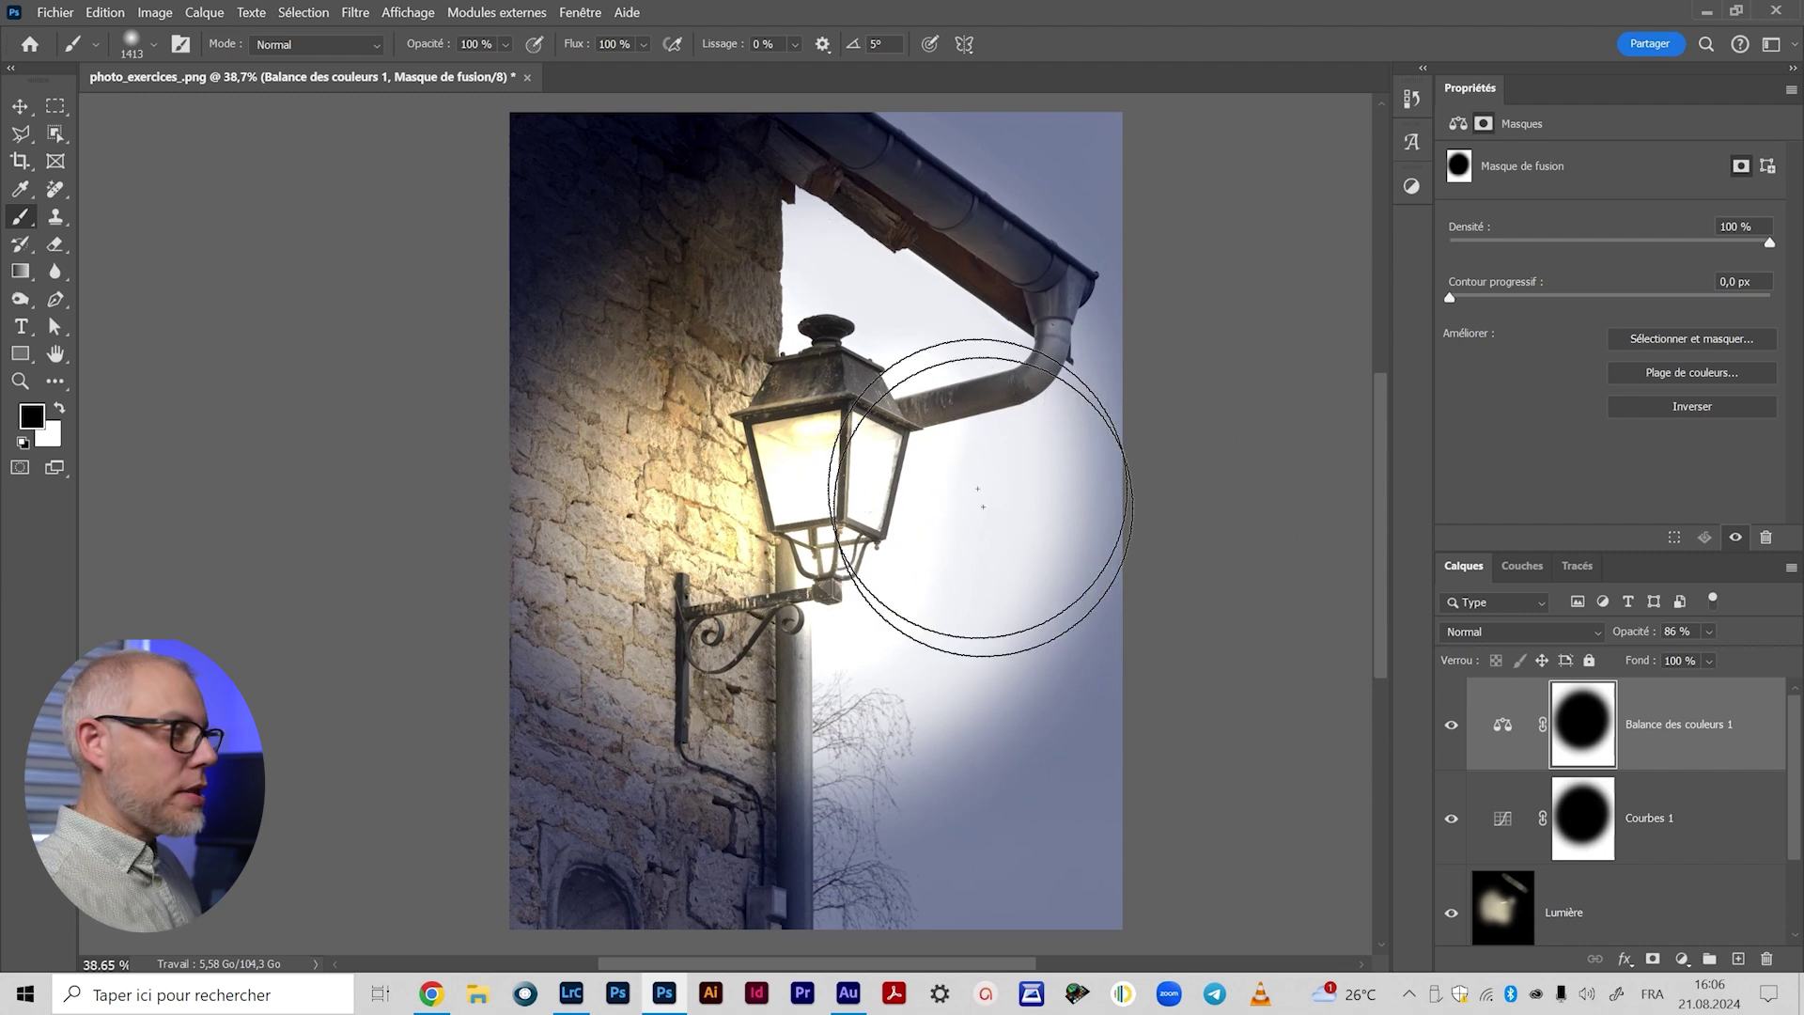
{"action": "left_click", "coordinate": [1588, 820]}
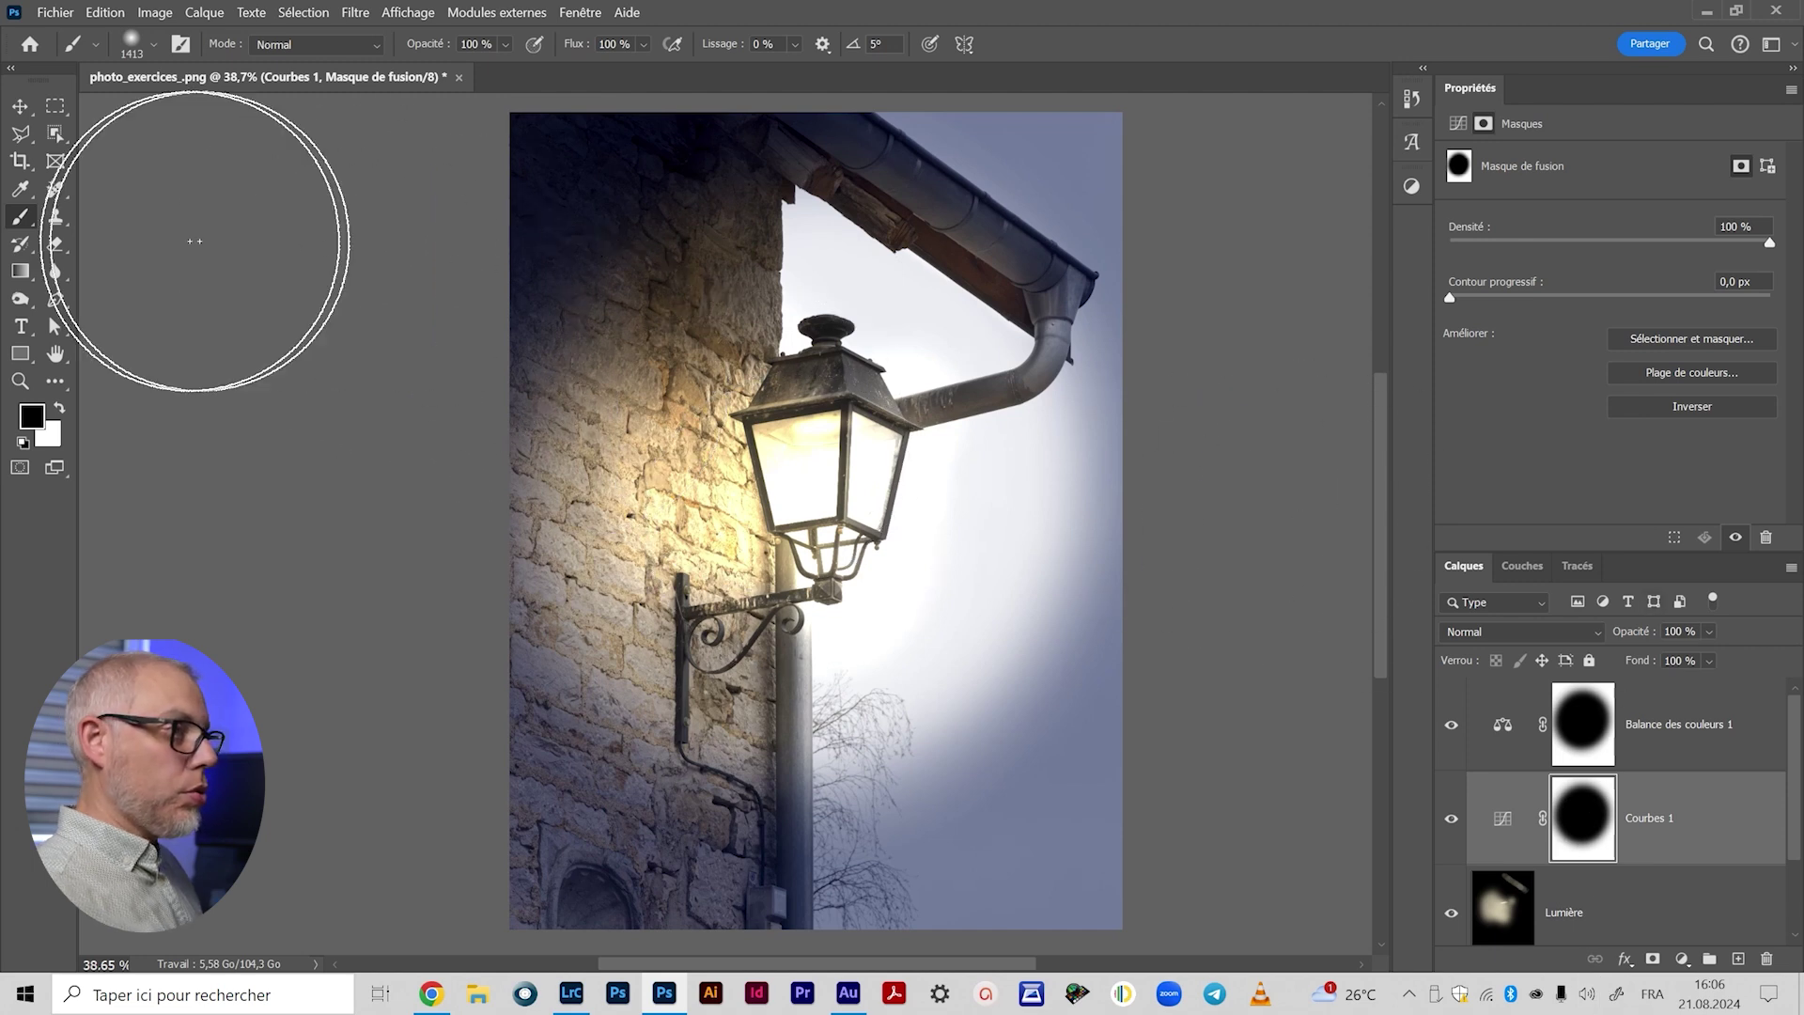
{"action": "left_click", "coordinate": [60, 408]}
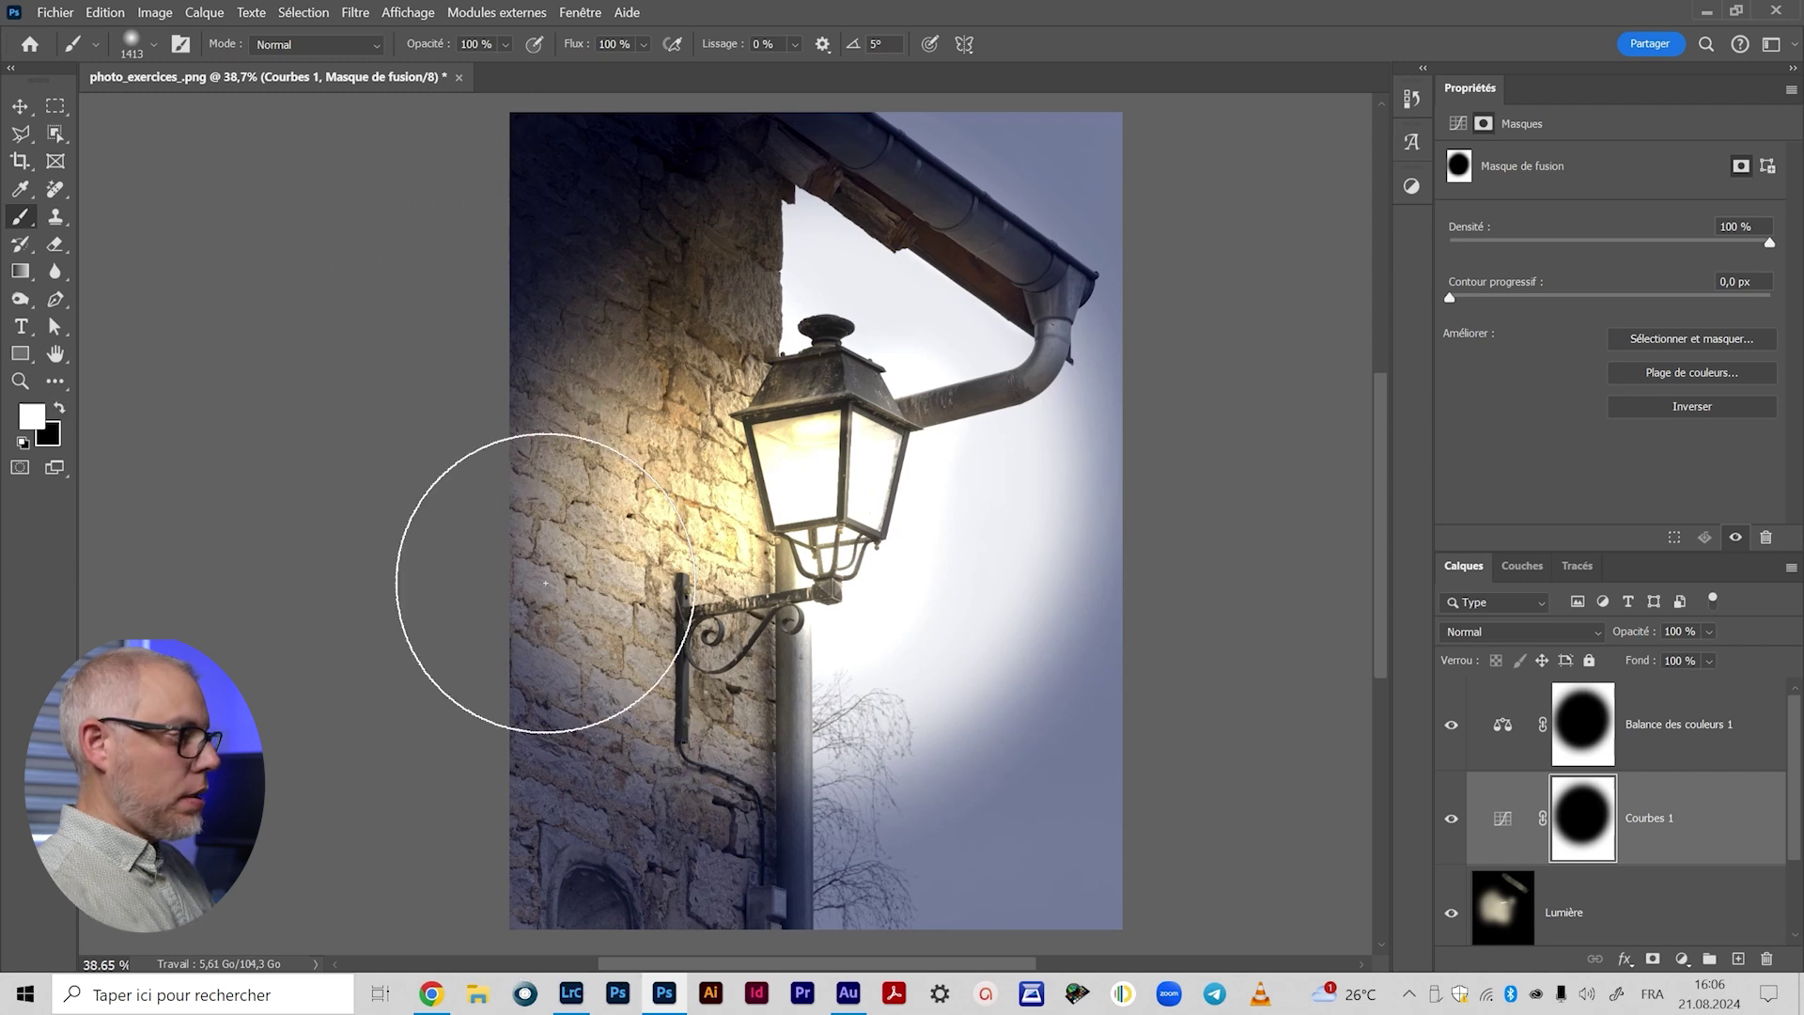
{"action": "mouse_move", "coordinate": [486, 497]}
{"action": "left_mouse_down"}
{"action": "mouse_move", "coordinate": [459, 390]}
{"action": "mouse_move", "coordinate": [1202, 324]}
{"action": "mouse_move", "coordinate": [1209, 534]}
{"action": "mouse_move", "coordinate": [1163, 779]}
{"action": "mouse_move", "coordinate": [1034, 848]}
{"action": "mouse_move", "coordinate": [820, 915]}
{"action": "mouse_move", "coordinate": [538, 895]}
{"action": "mouse_move", "coordinate": [469, 795]}
{"action": "mouse_move", "coordinate": [483, 736]}
{"action": "mouse_move", "coordinate": [385, 590]}
{"action": "left_mouse_up"}
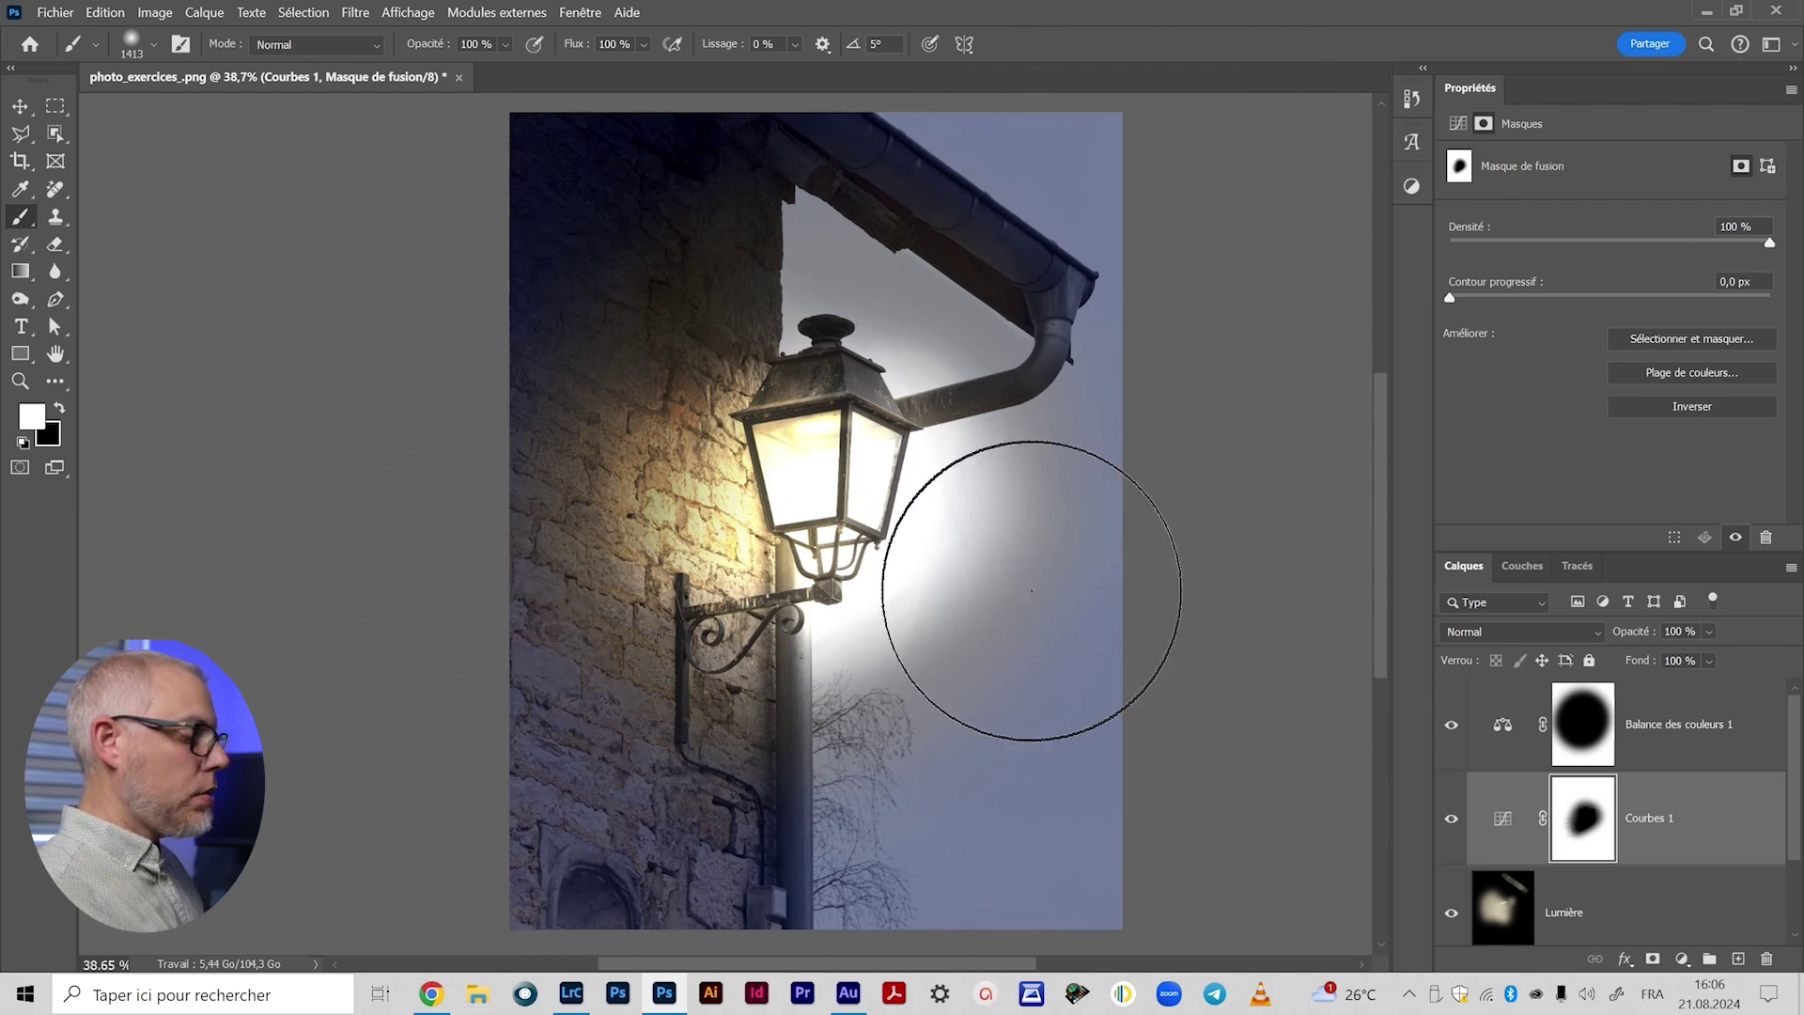
Step: Select the lantern with the Outil de sélection d'objet in Rectangle mode and add the adjoining part of its wall bracket
{"action": "key", "text": "z"}
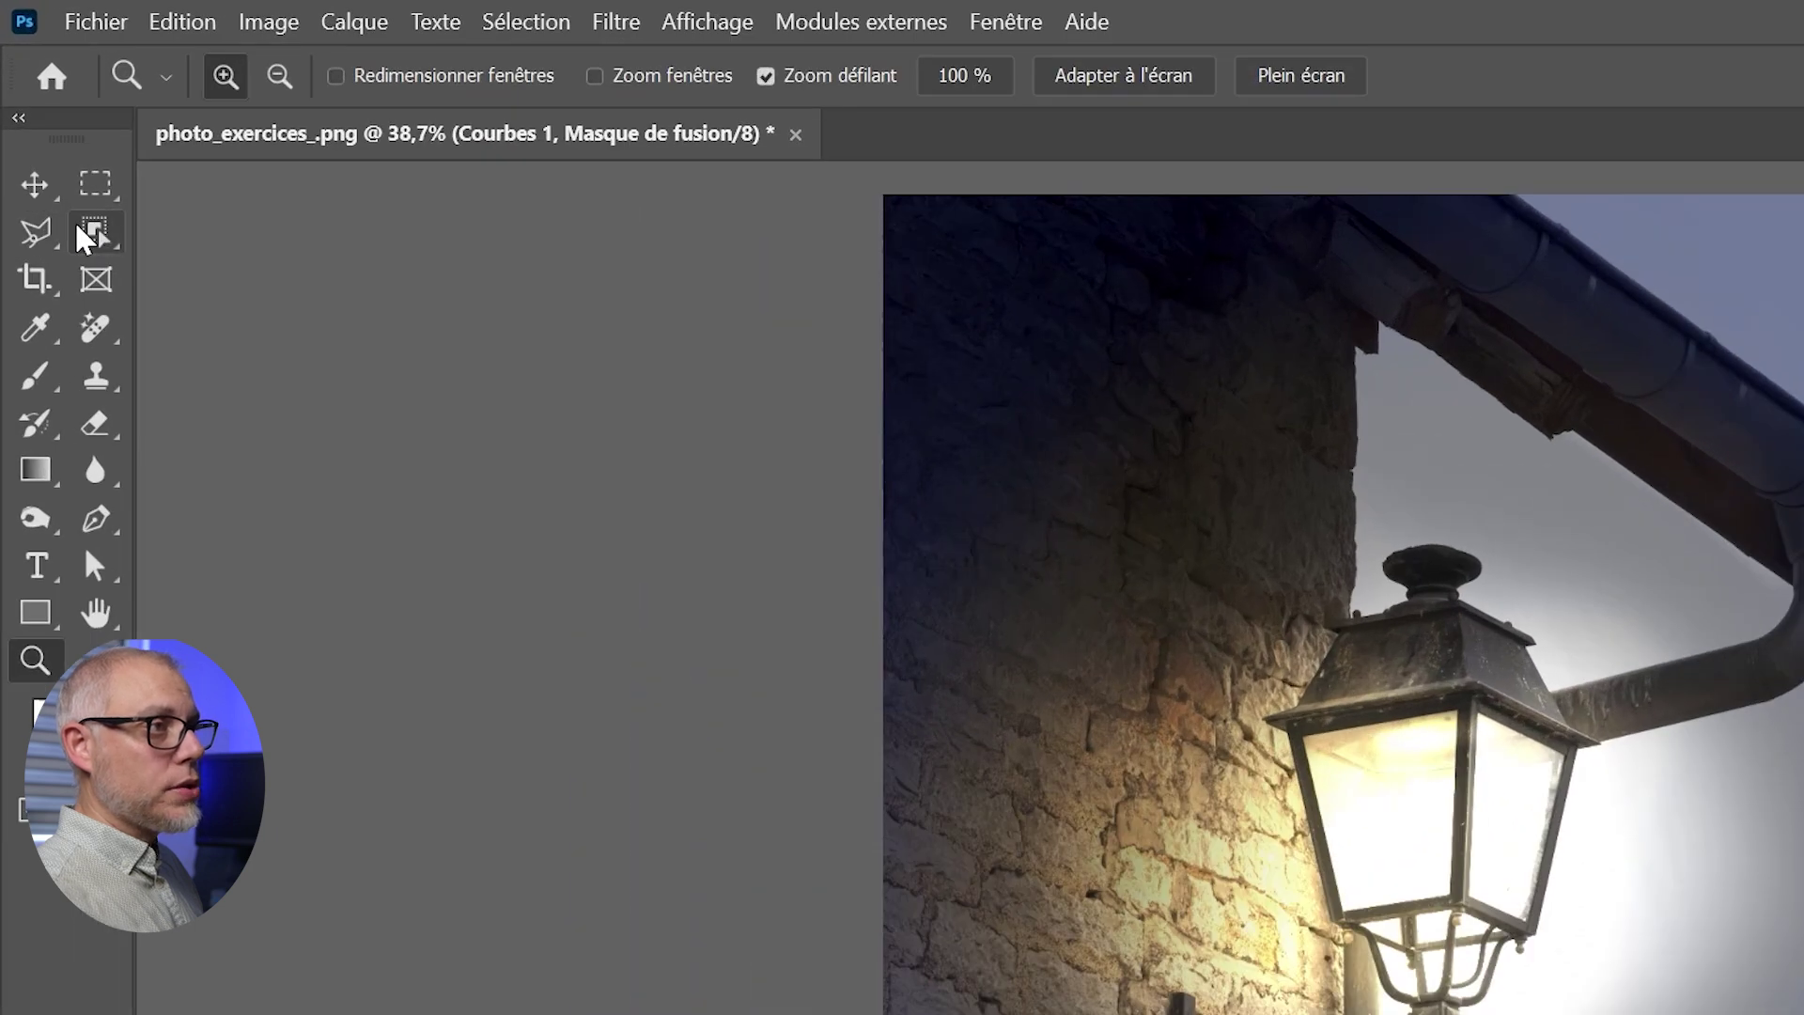
{"action": "left_click", "coordinate": [51, 139]}
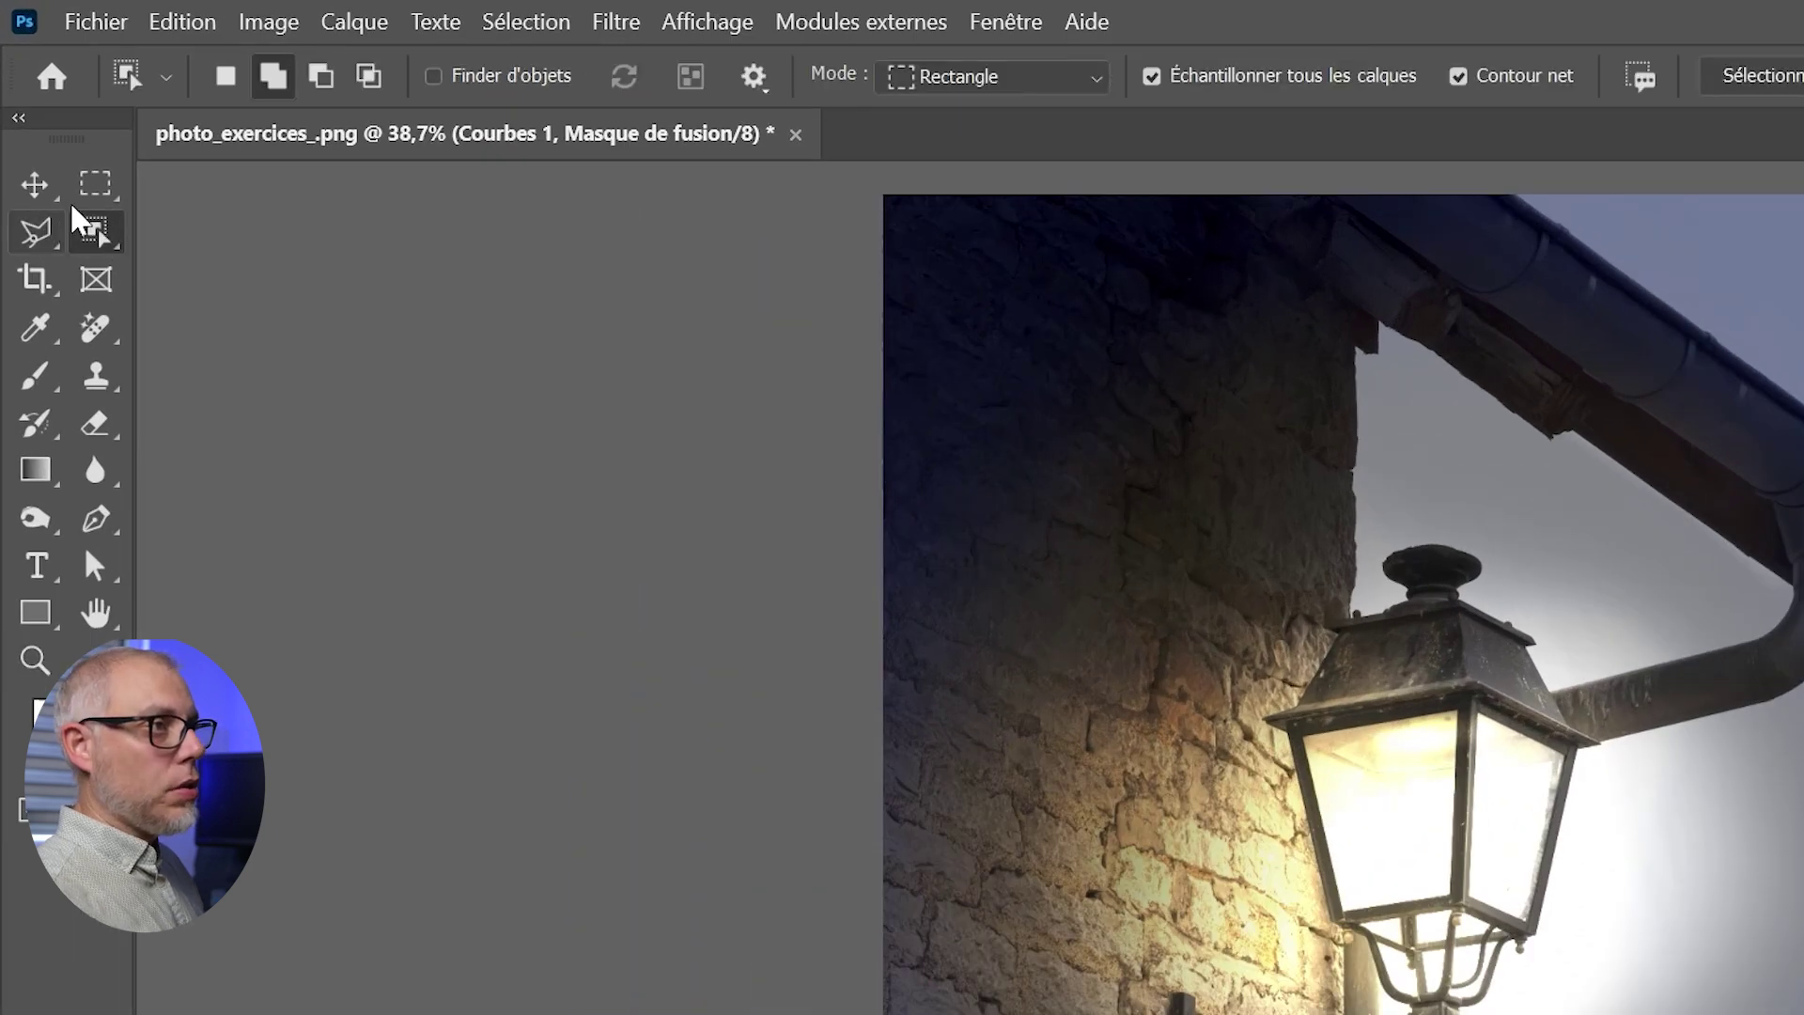
{"action": "right_click", "coordinate": [95, 230]}
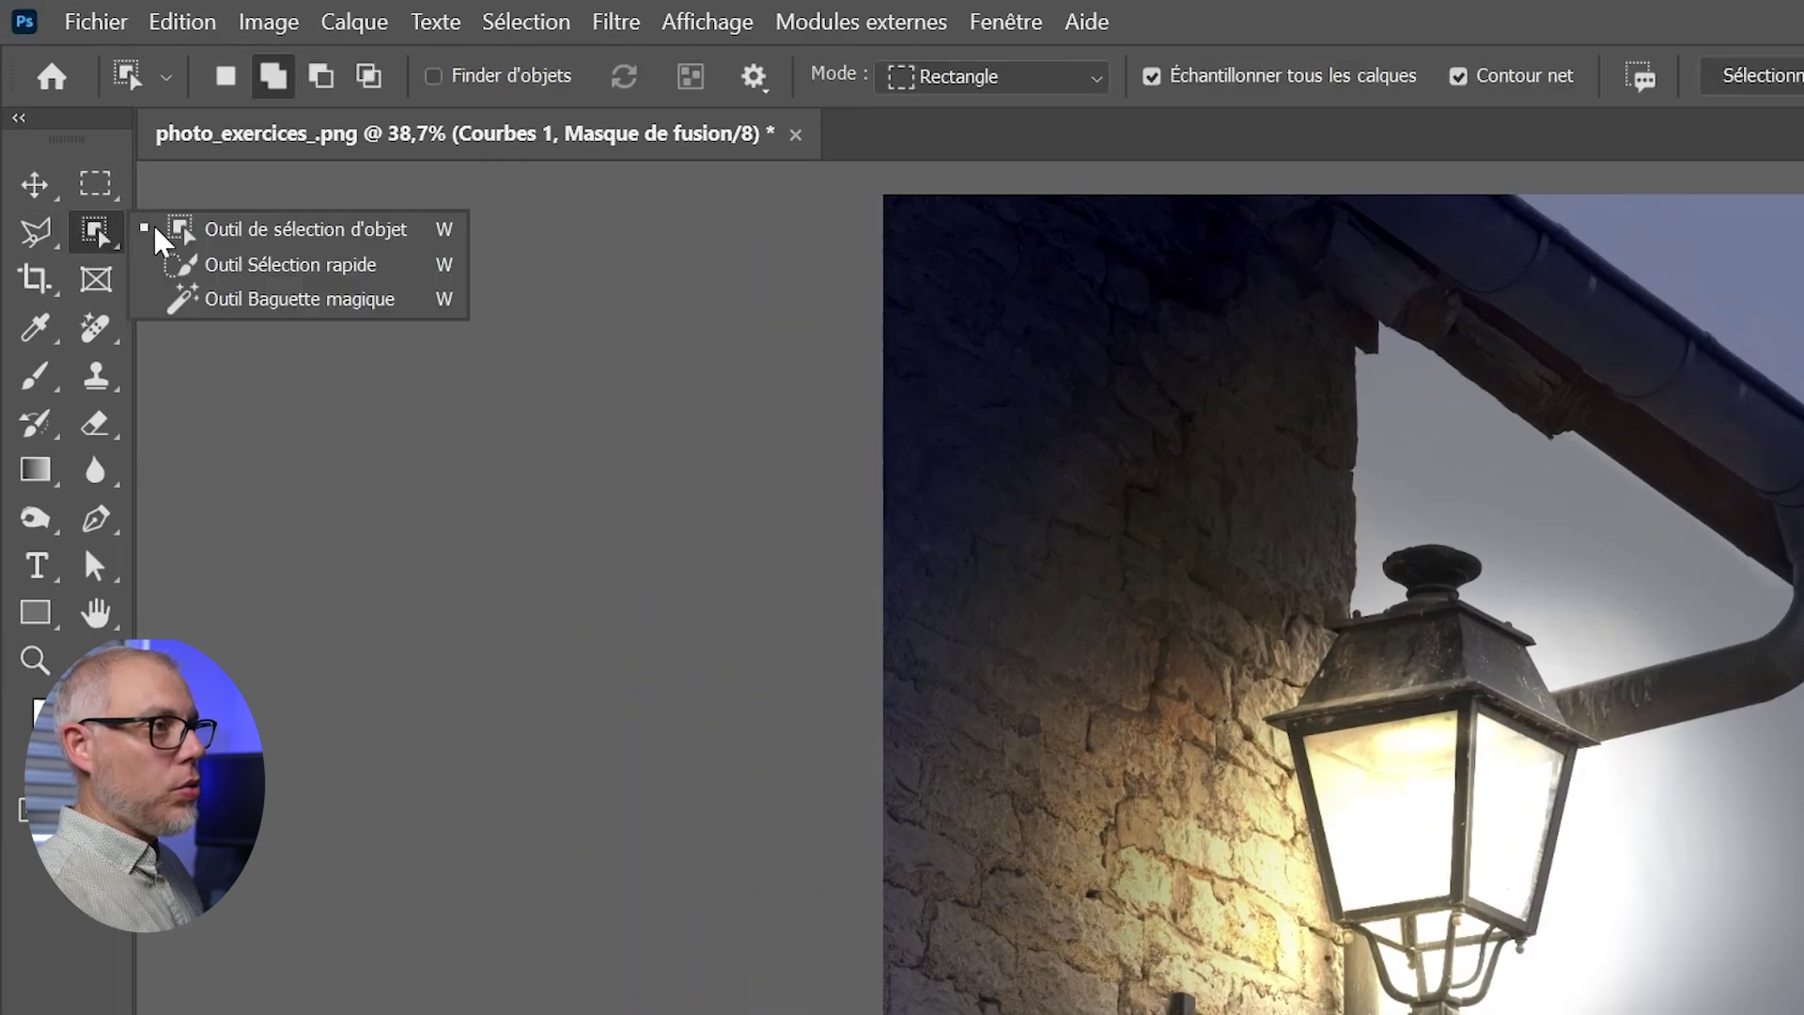
{"action": "left_click", "coordinate": [357, 237]}
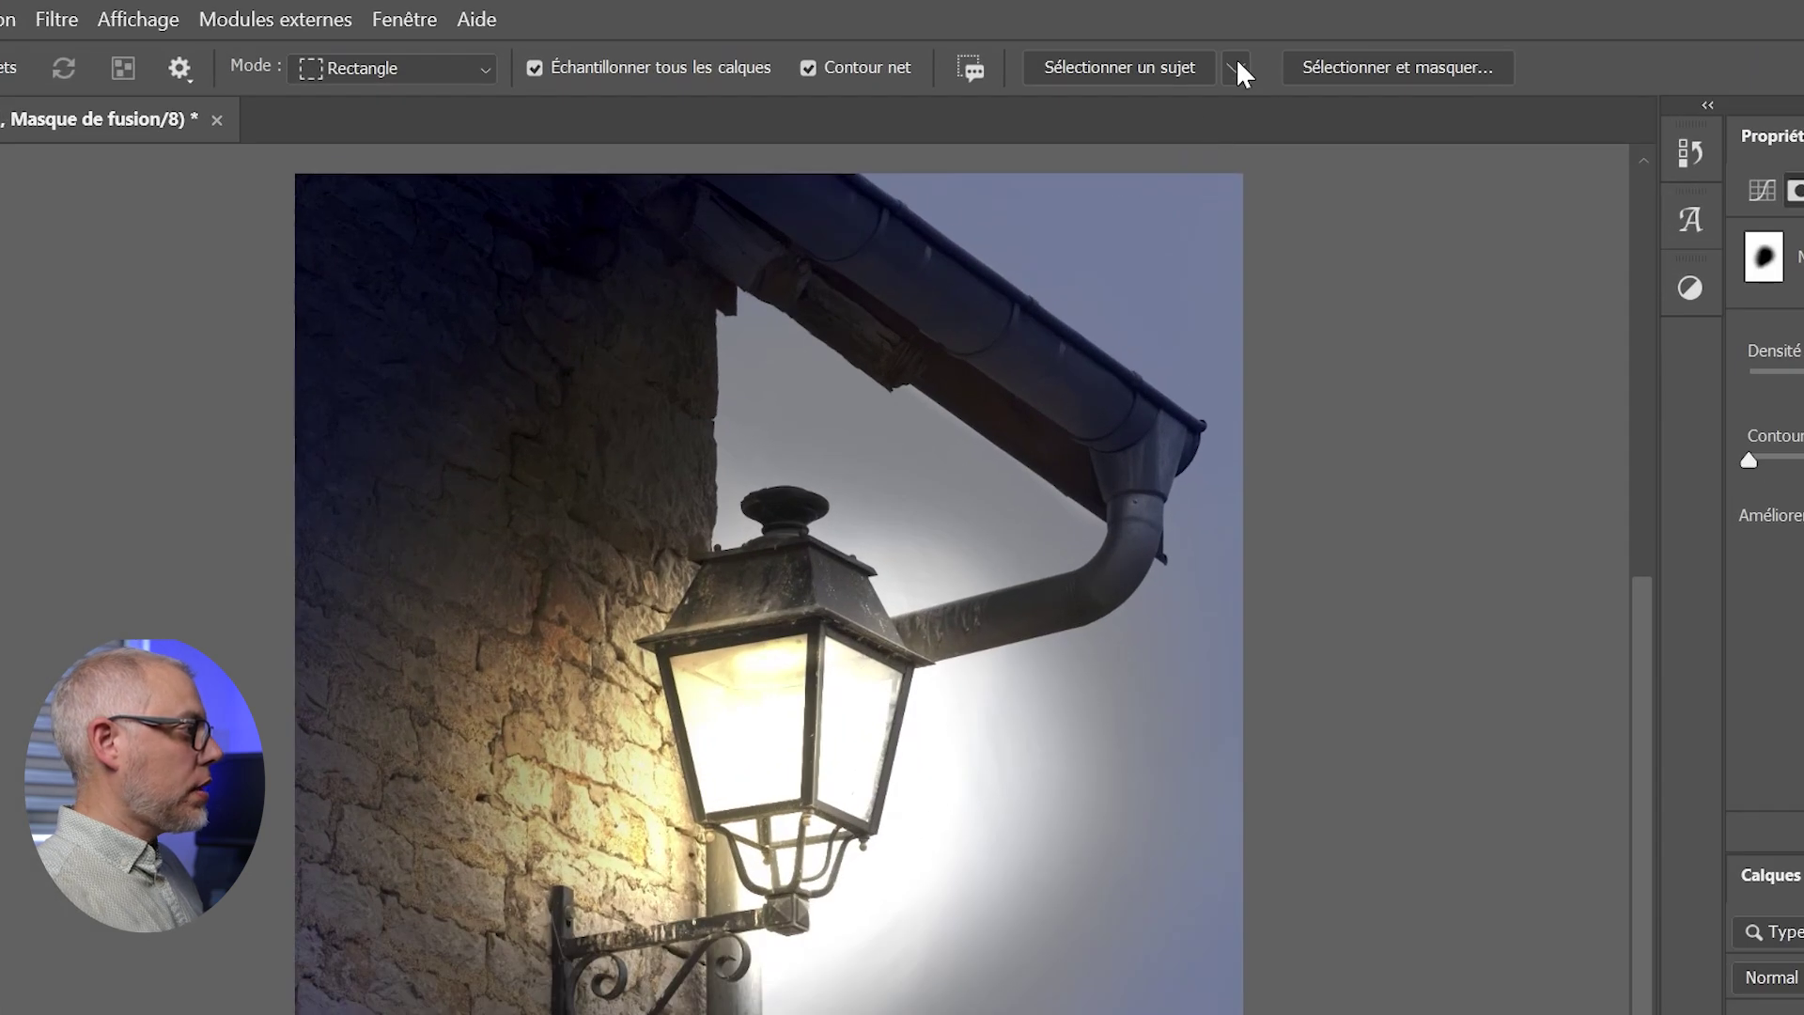
{"action": "left_click", "coordinate": [1235, 64]}
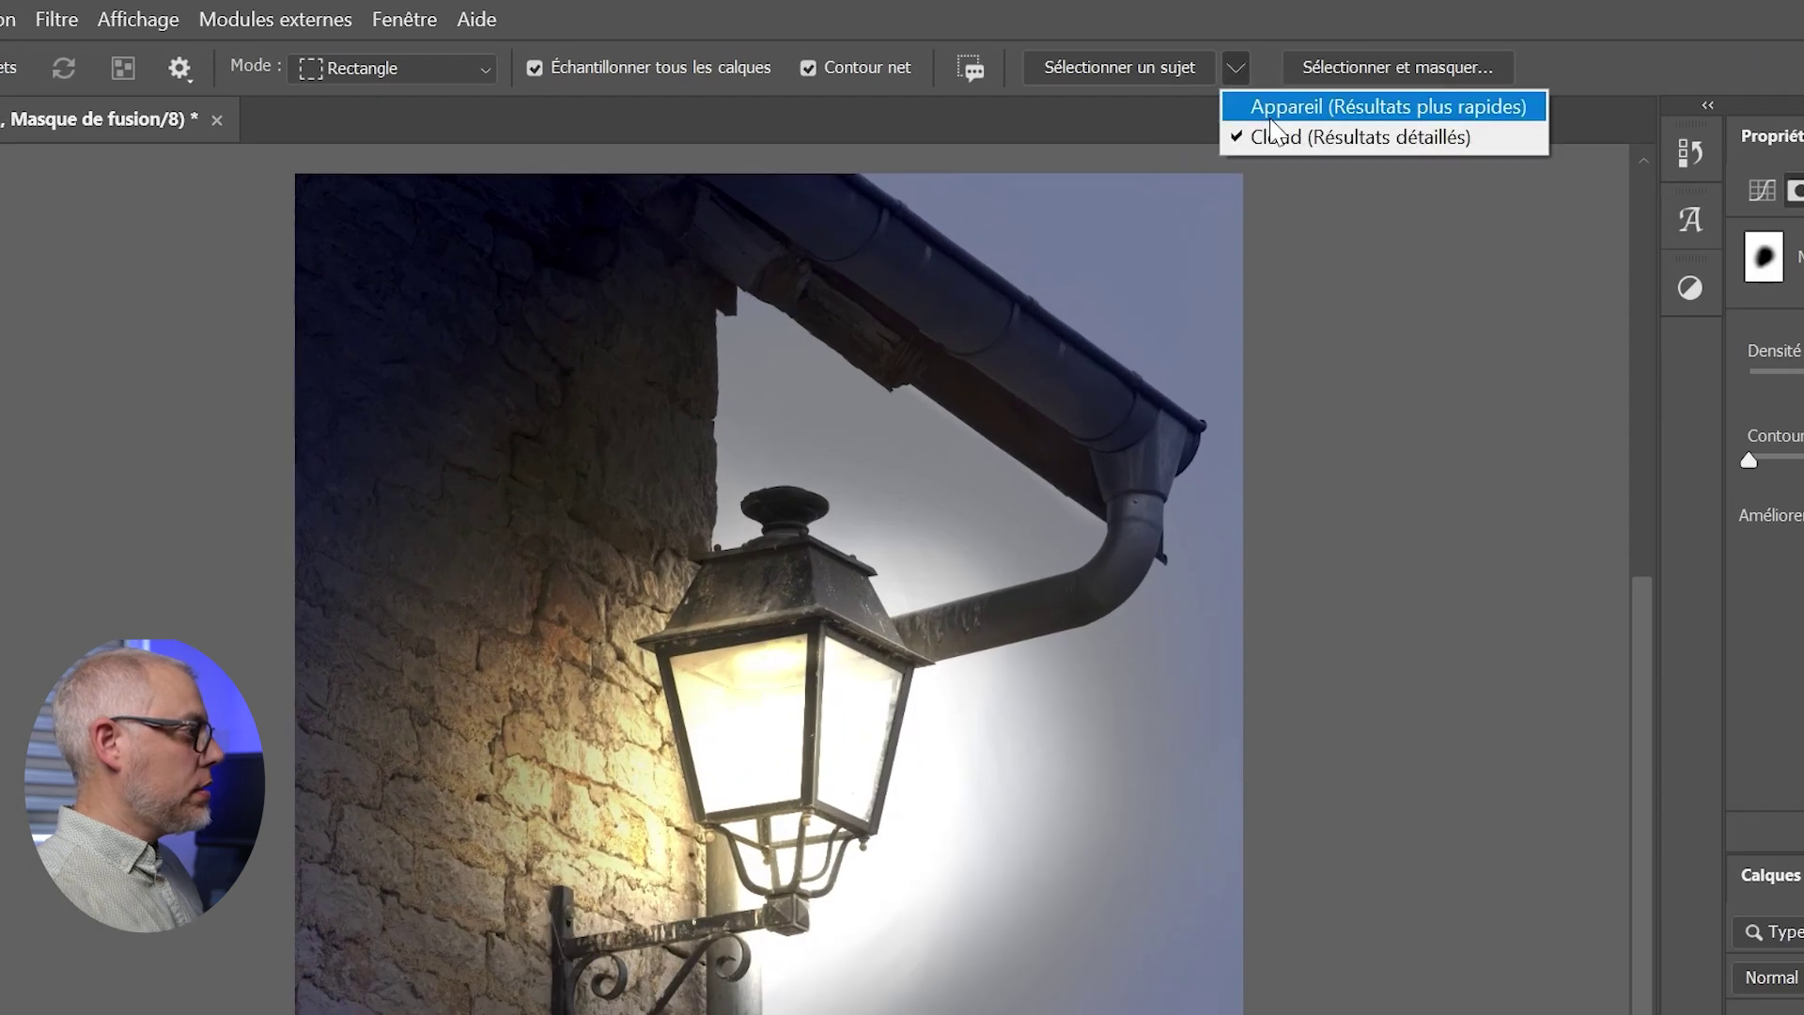
{"action": "left_click", "coordinate": [1229, 66]}
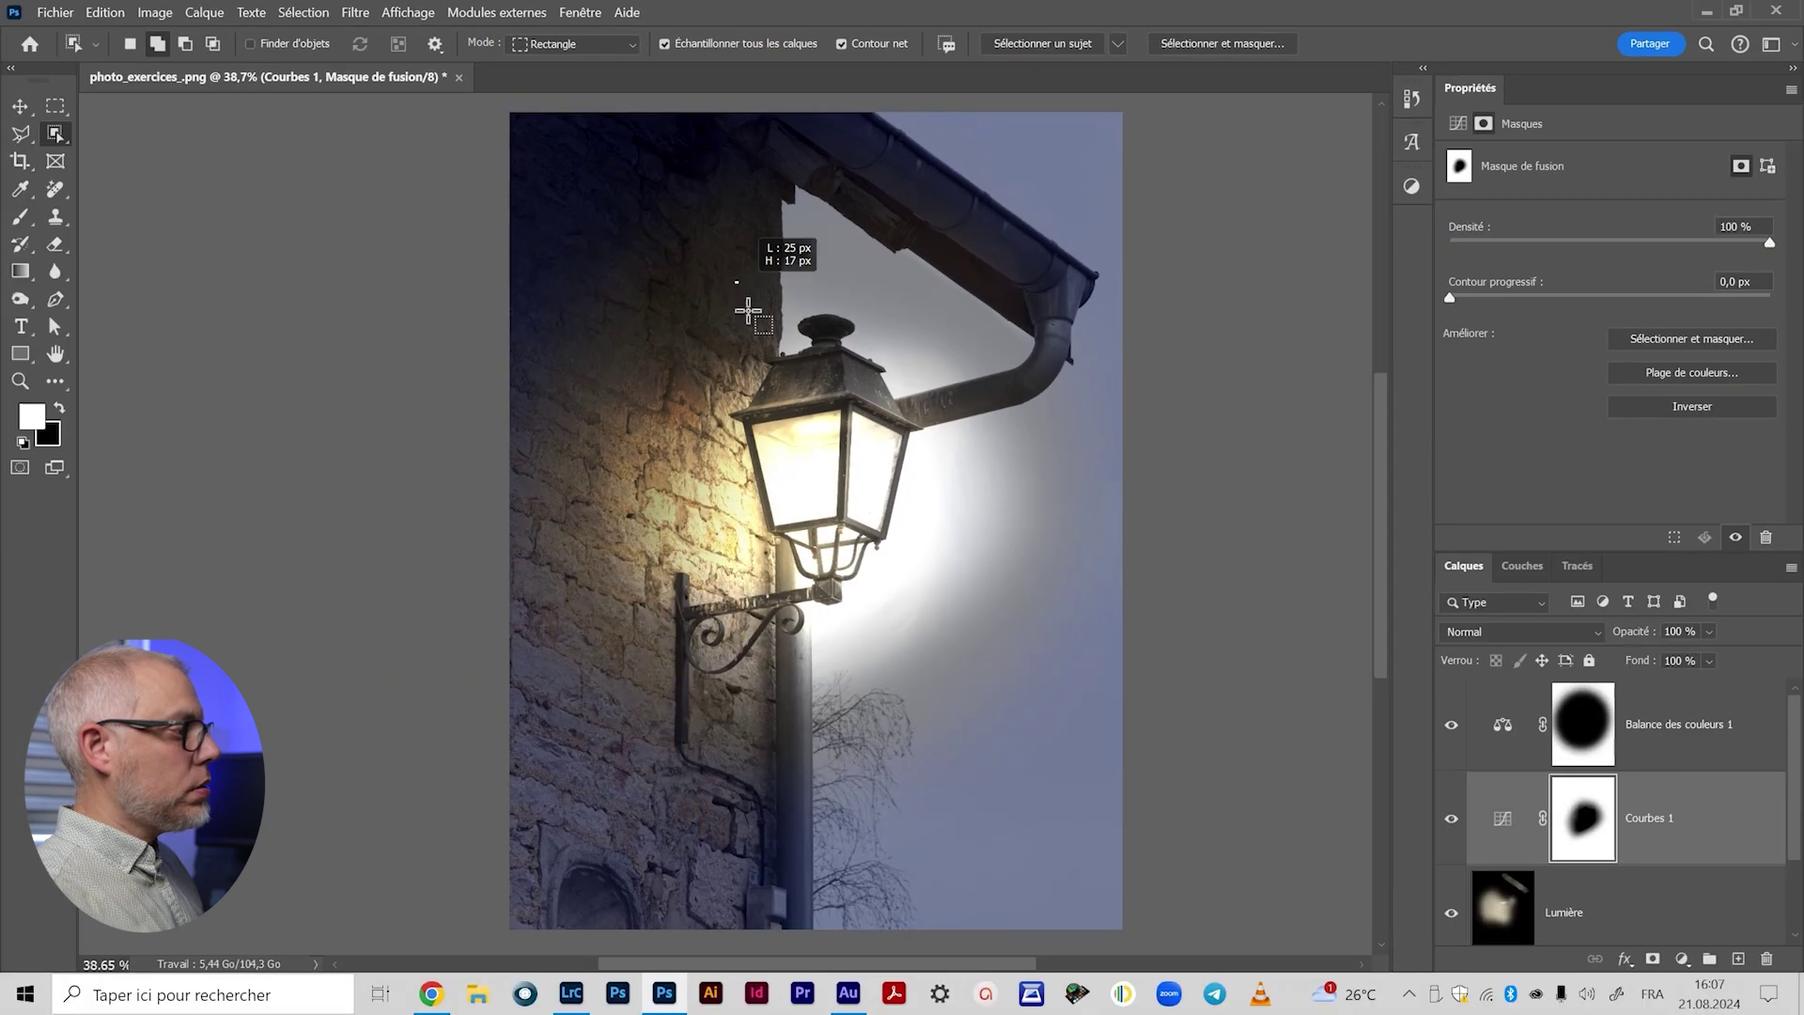
{"action": "left_click_drag", "start_coordinate": [644, 445], "coordinate": [941, 989]}
{"action": "mouse_move", "coordinate": [929, 641]}
{"action": "left_mouse_down"}
{"action": "mouse_move", "coordinate": [923, 620]}
{"action": "mouse_move", "coordinate": [937, 625]}
{"action": "left_mouse_up"}
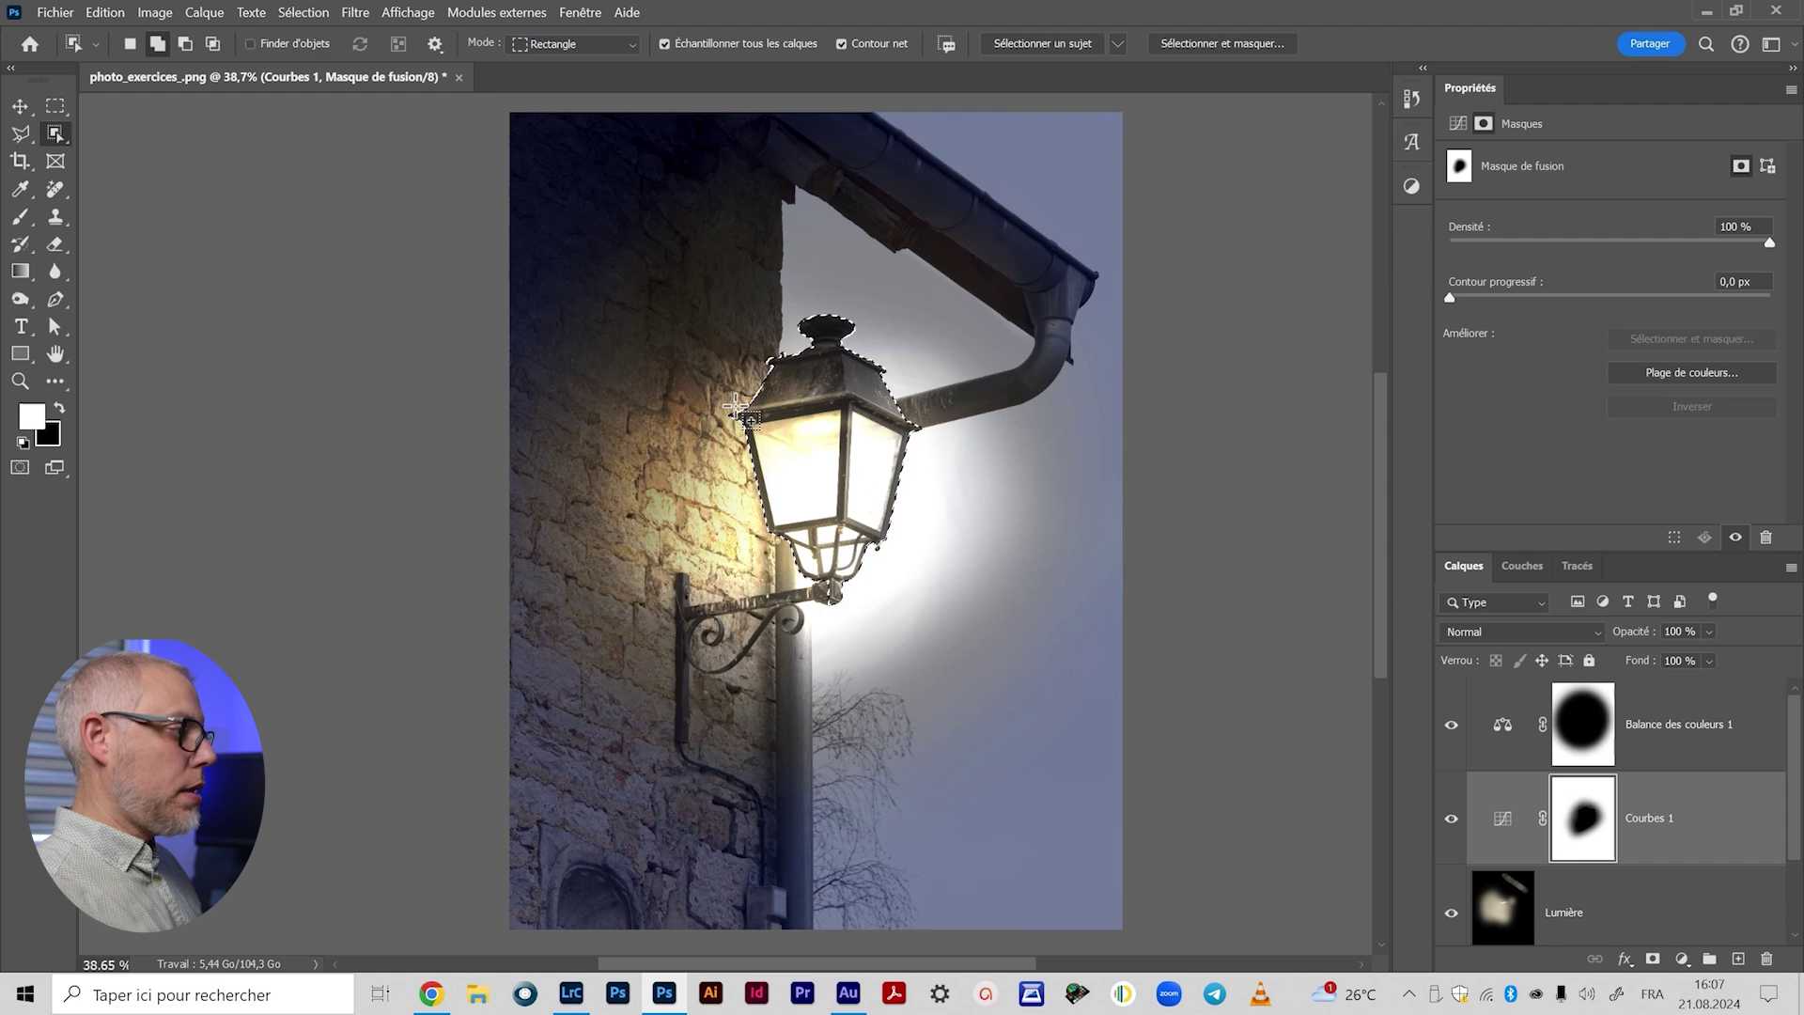
{"action": "left_click_drag", "start_coordinate": [769, 572], "coordinate": [821, 631]}
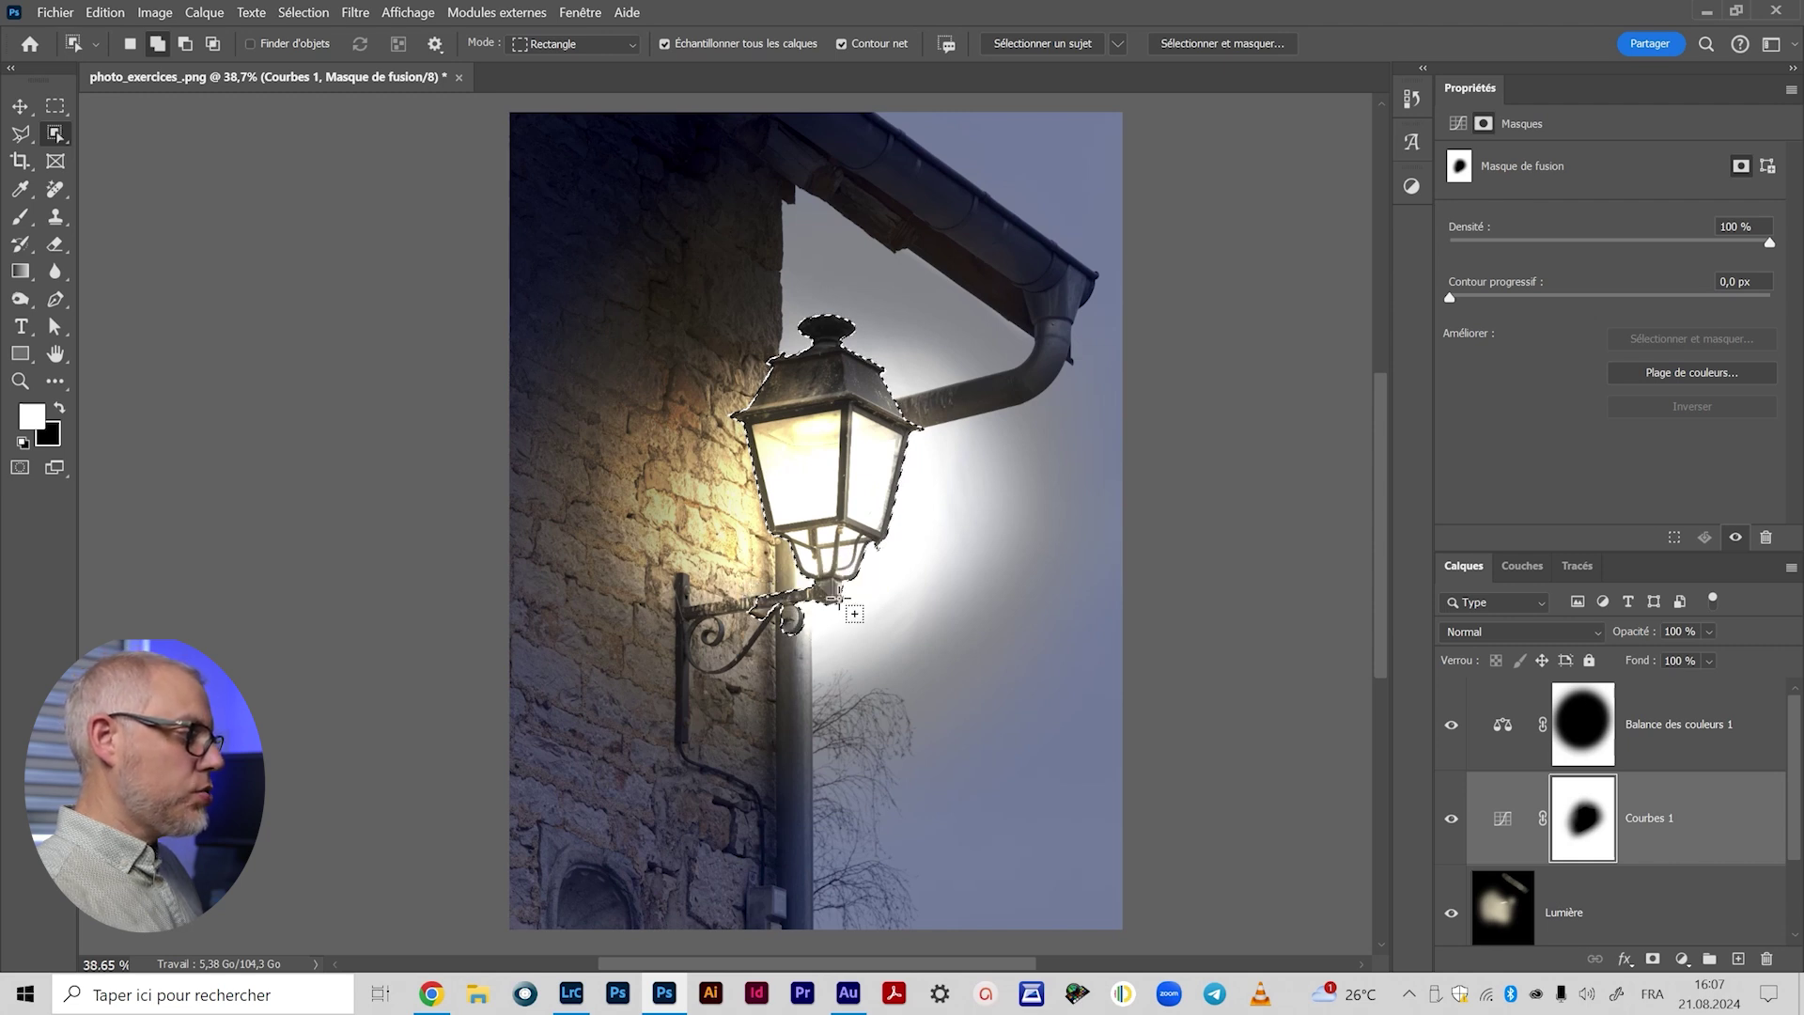
Step: Examine the selection outline closely along the lantern's lower frame, bracket and roof
{"action": "key", "text": "z"}
{"action": "left_click_drag", "start_coordinate": [803, 560], "coordinate": [910, 516]}
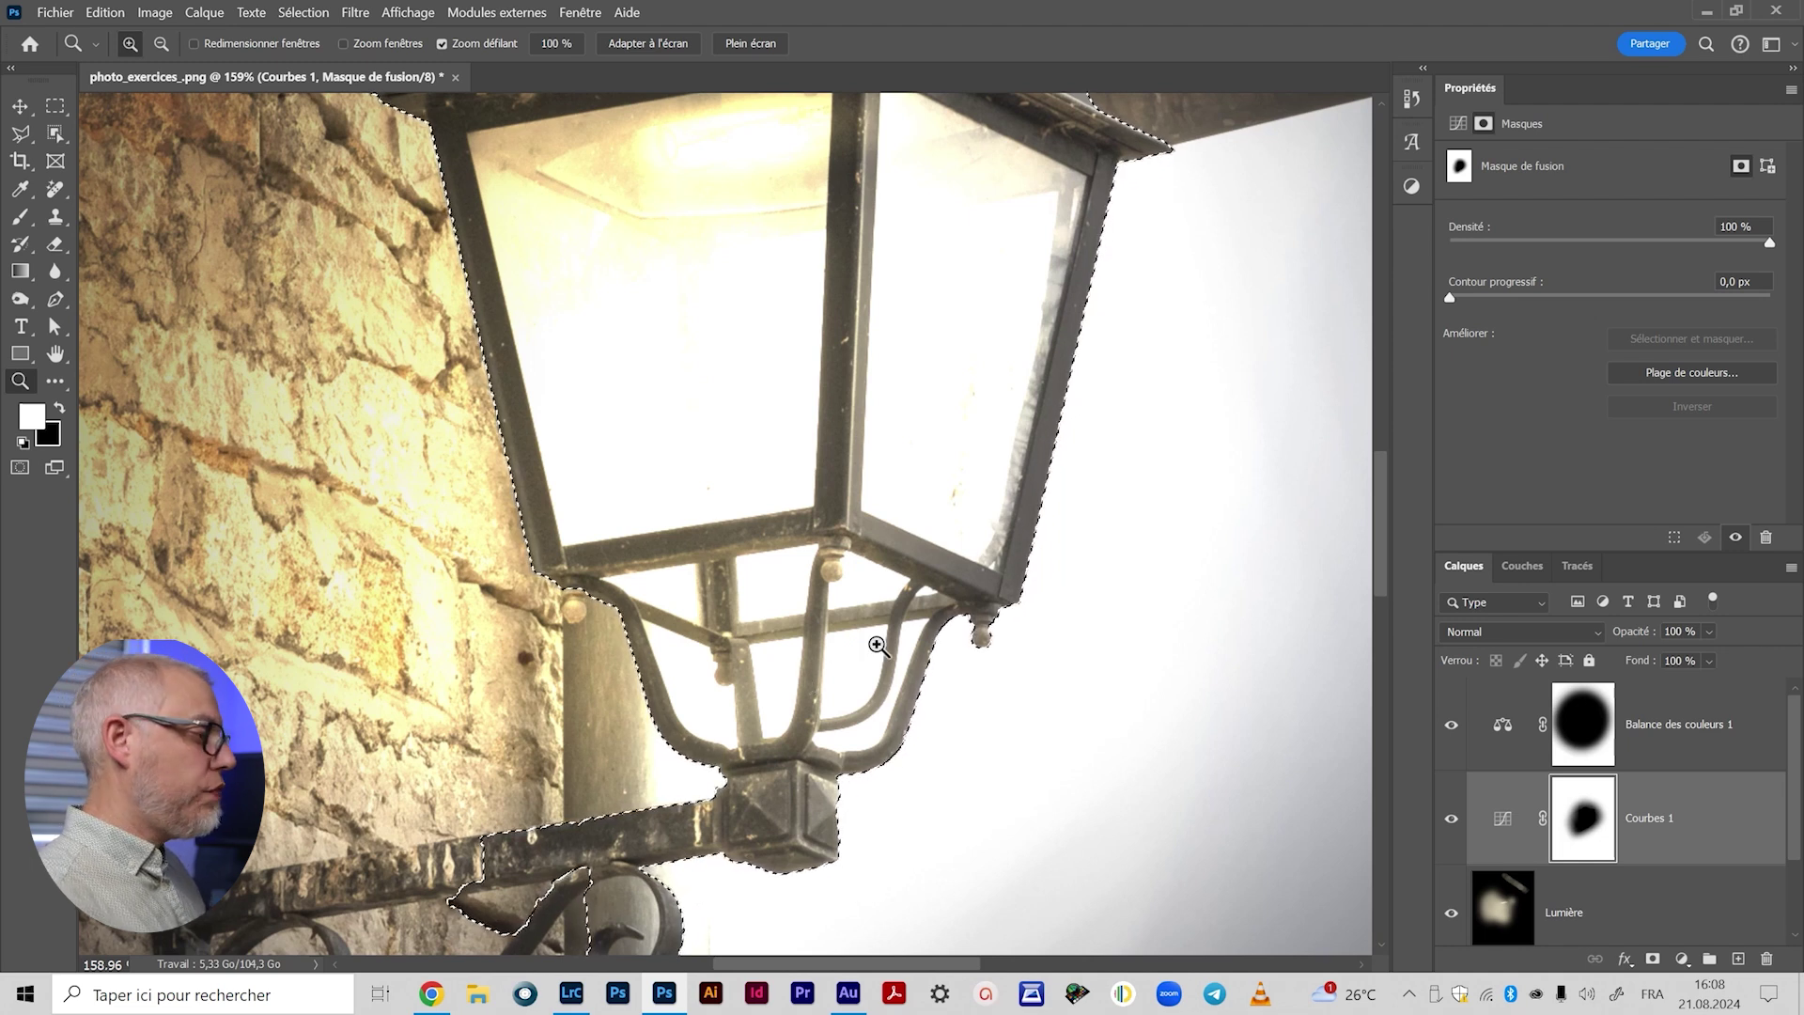
{"action": "left_click_drag", "start_coordinate": [1201, 347], "coordinate": [959, 361]}
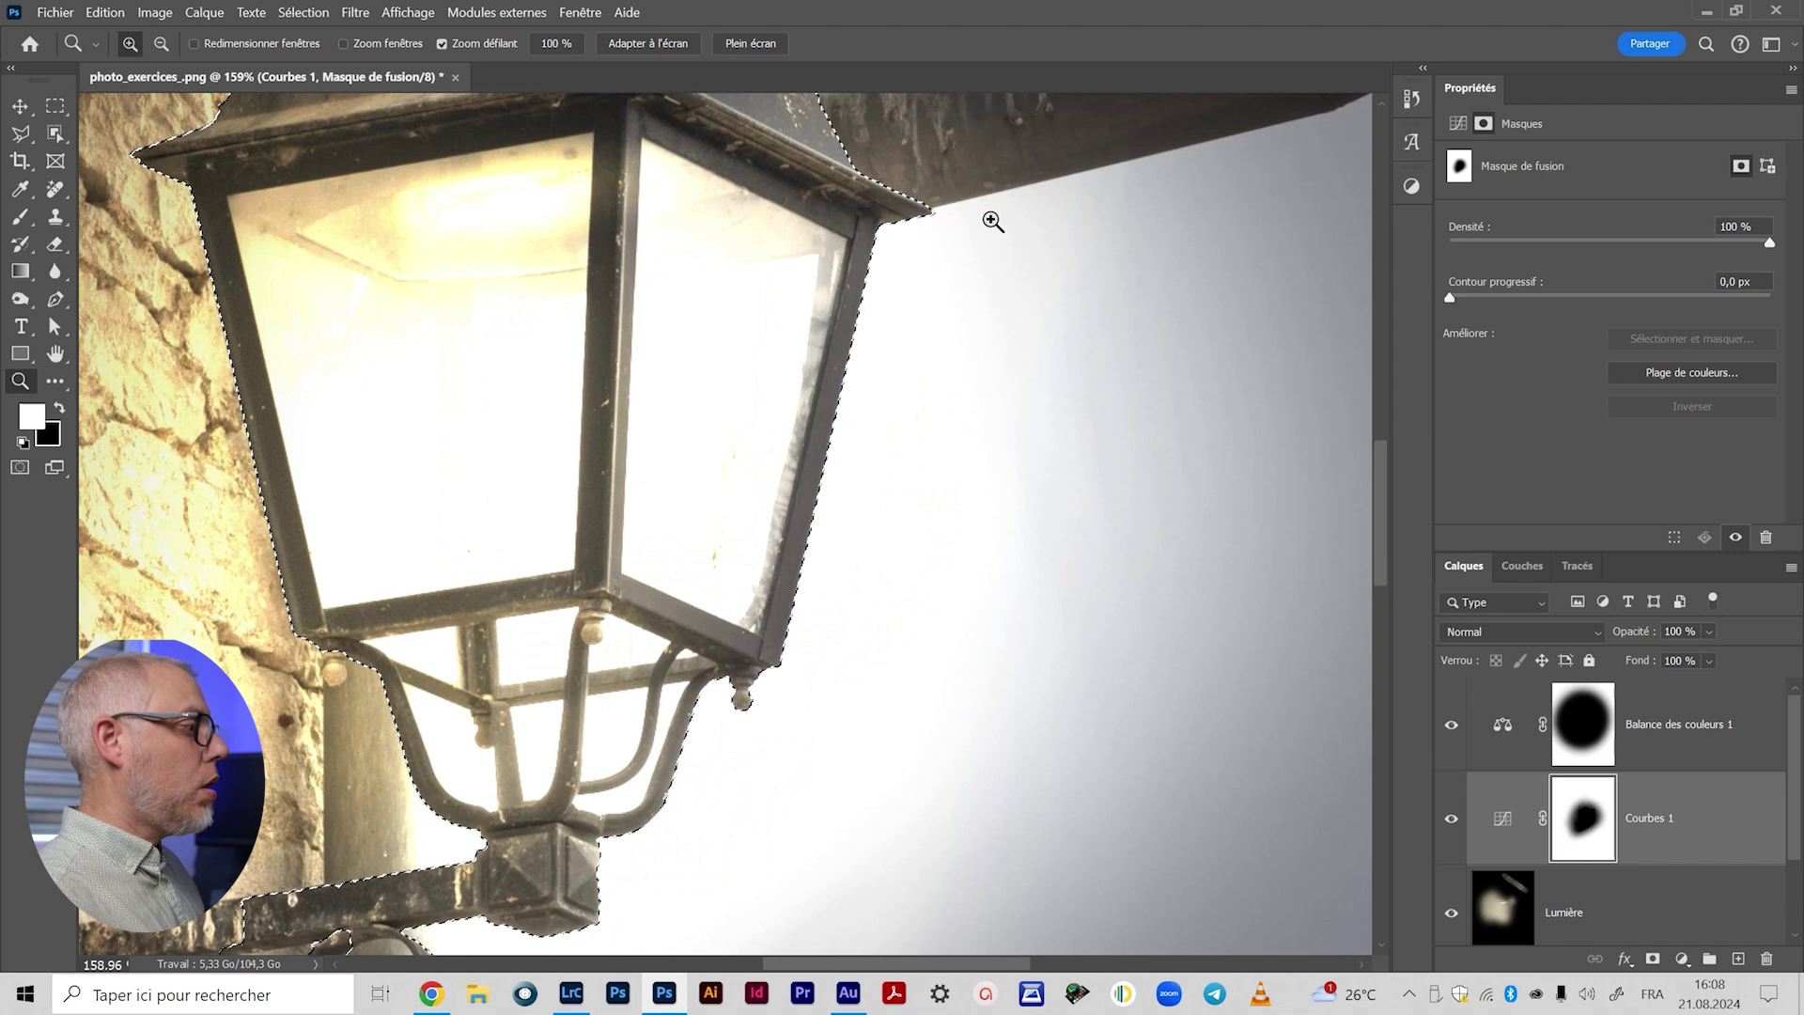
{"action": "left_click_drag", "start_coordinate": [574, 726], "coordinate": [815, 491]}
{"action": "left_click_drag", "start_coordinate": [821, 617], "coordinate": [753, 632]}
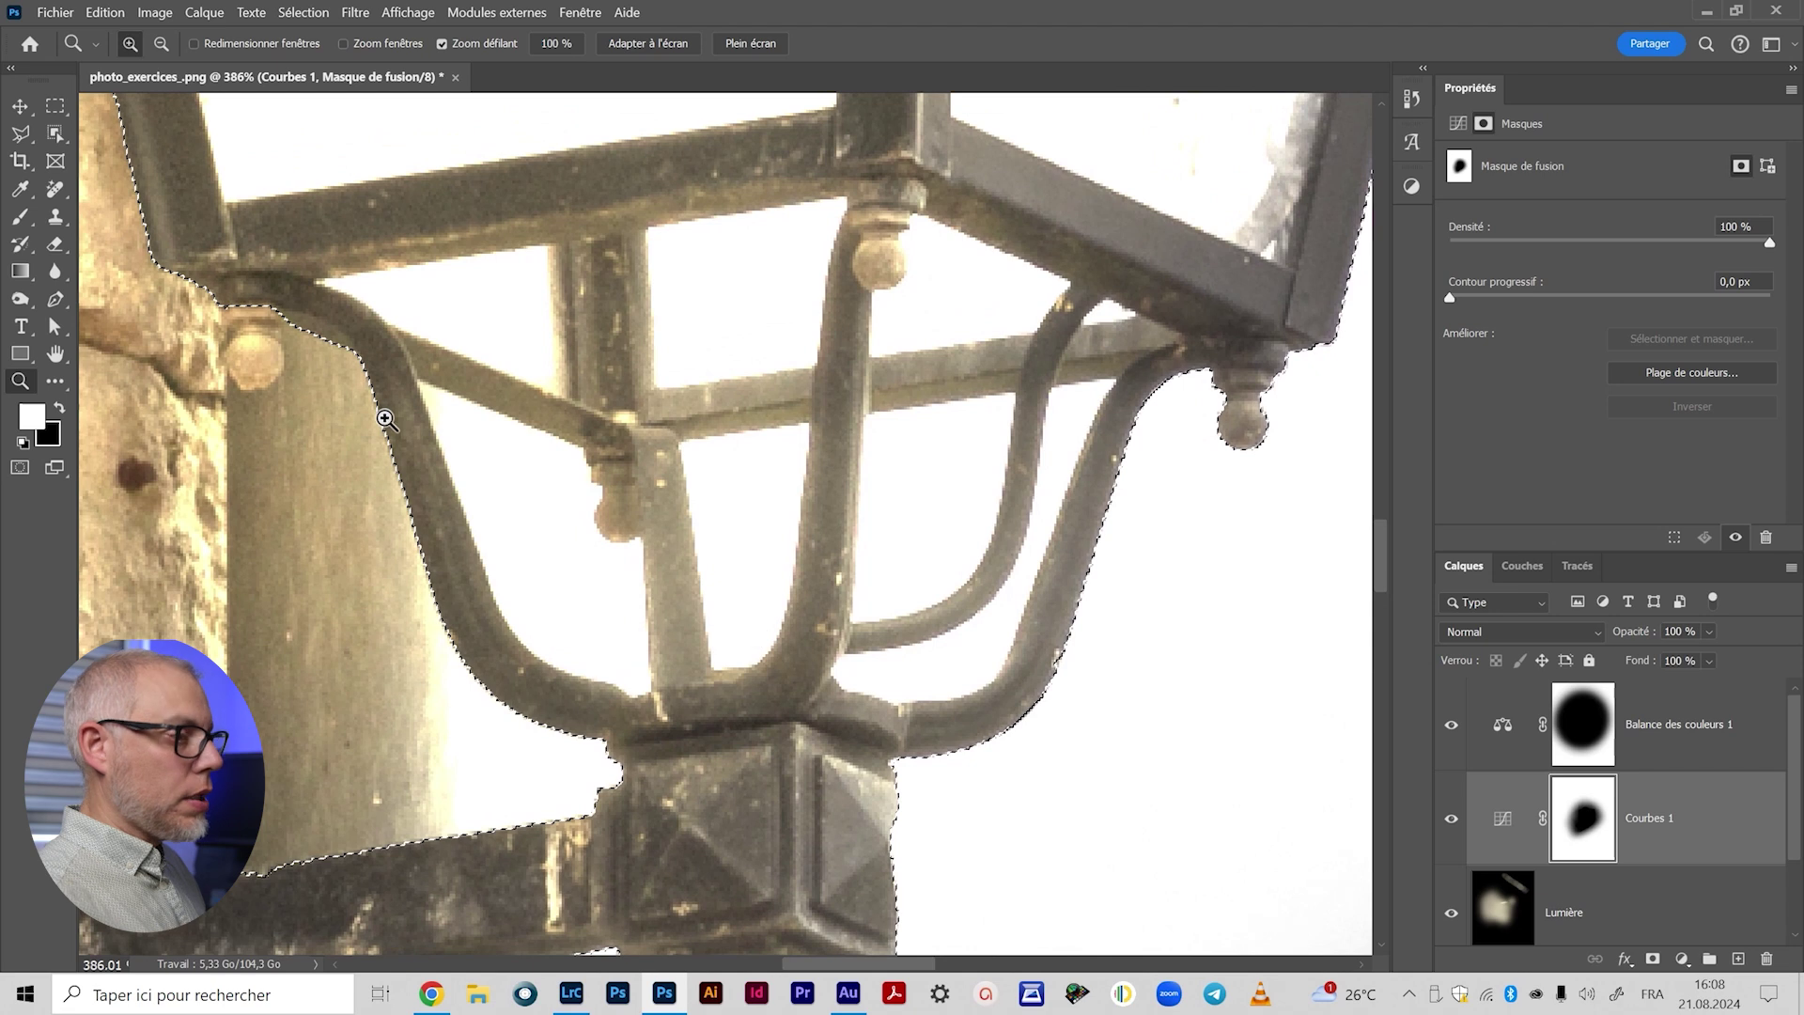
{"action": "left_click_drag", "start_coordinate": [584, 786], "coordinate": [592, 476]}
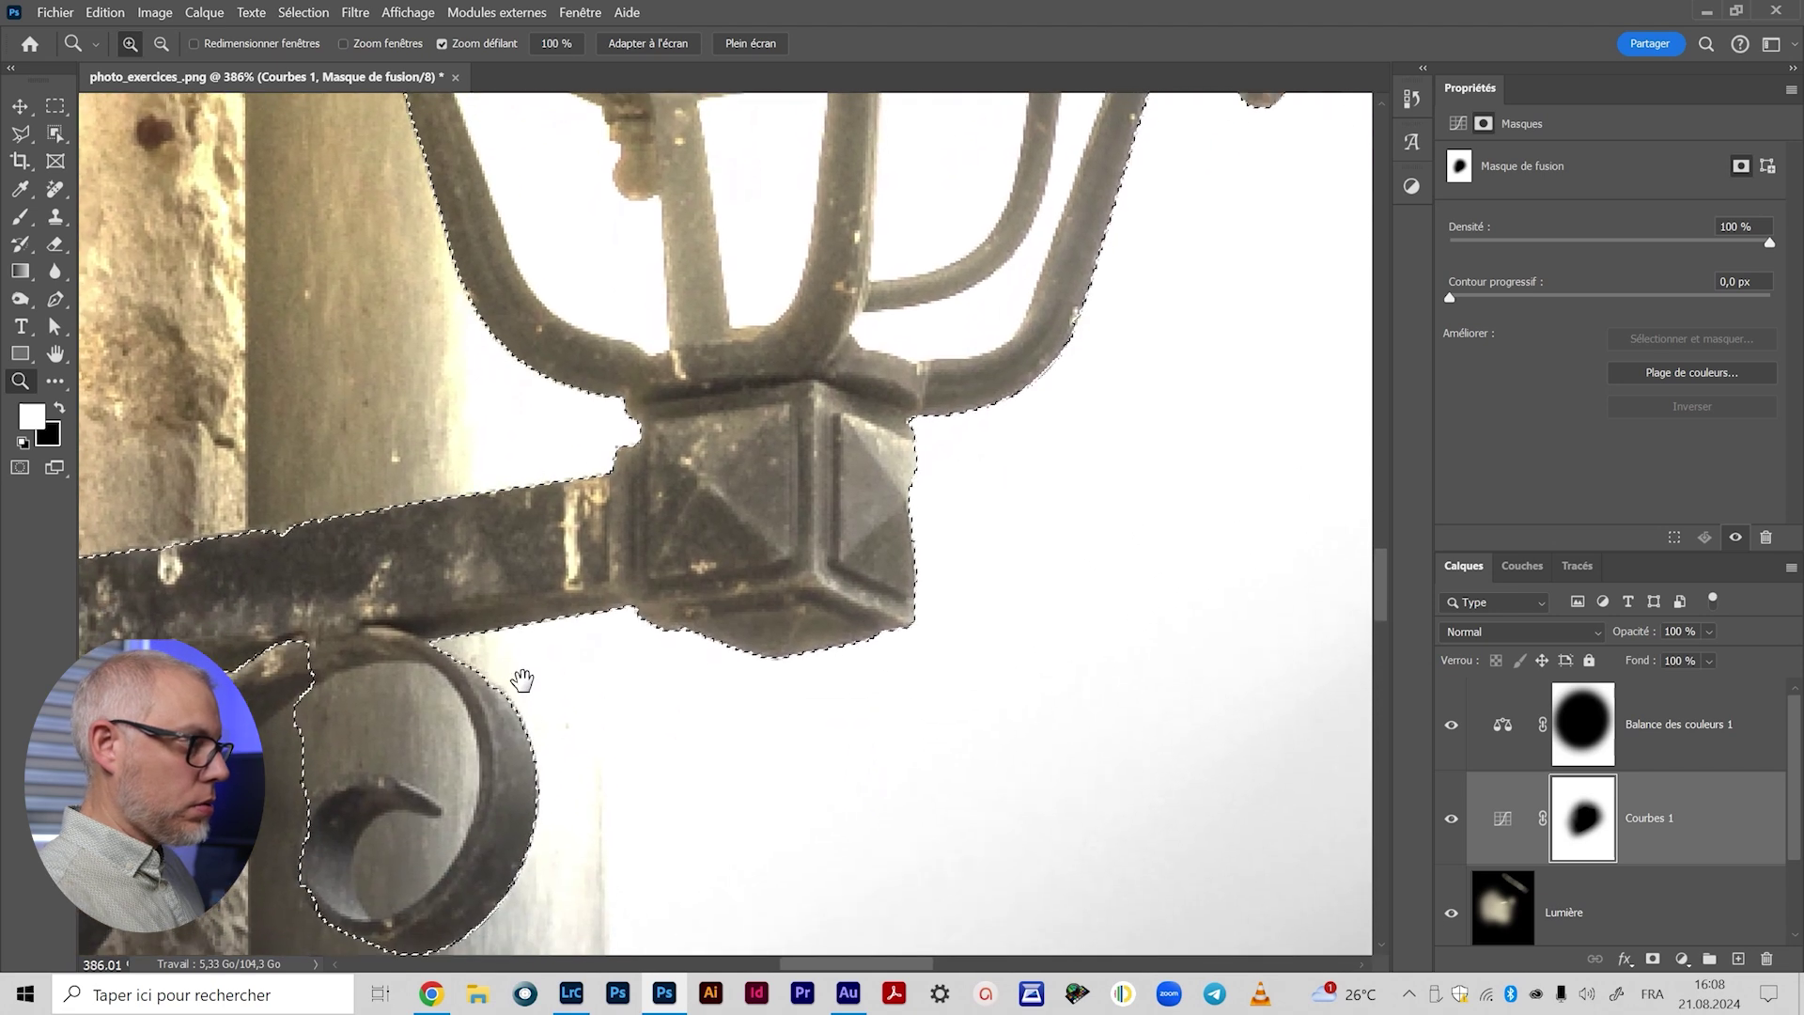
{"action": "left_click_drag", "start_coordinate": [523, 680], "coordinate": [441, 915]}
{"action": "left_click_drag", "start_coordinate": [983, 153], "coordinate": [922, 713]}
{"action": "left_click_drag", "start_coordinate": [1034, 226], "coordinate": [1128, 846]}
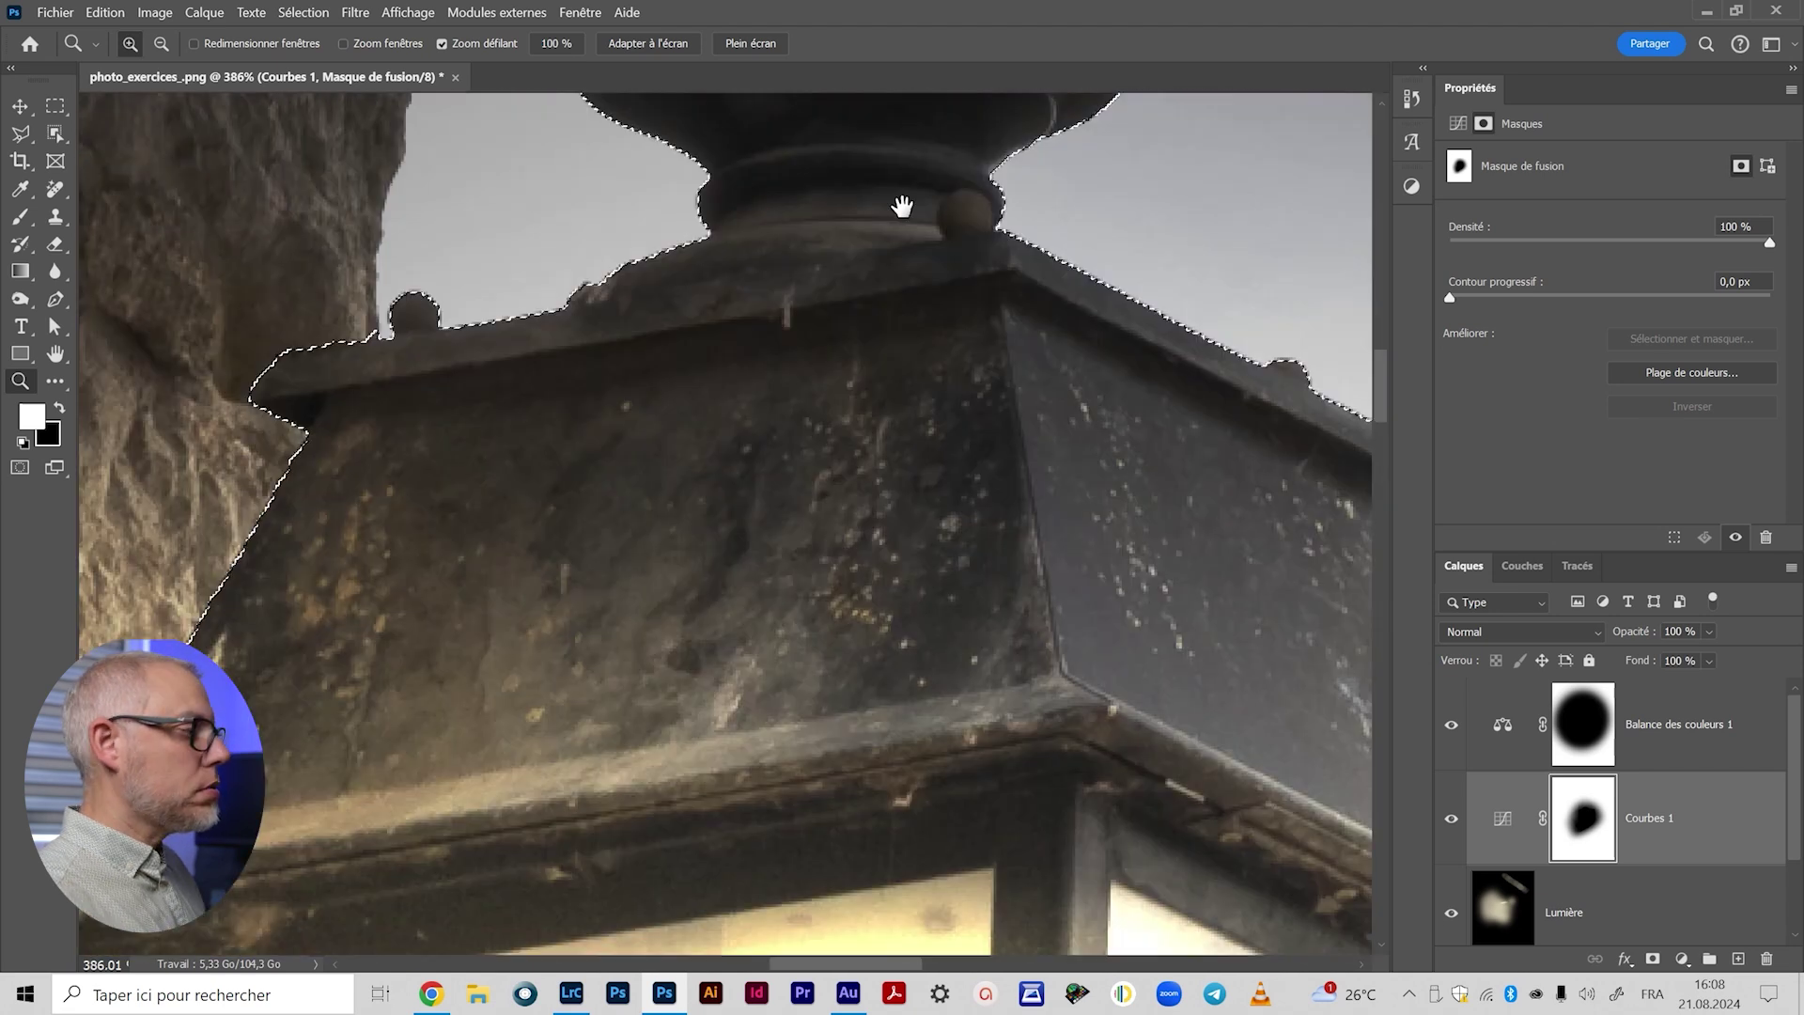
{"action": "left_click_drag", "start_coordinate": [902, 206], "coordinate": [499, 499]}
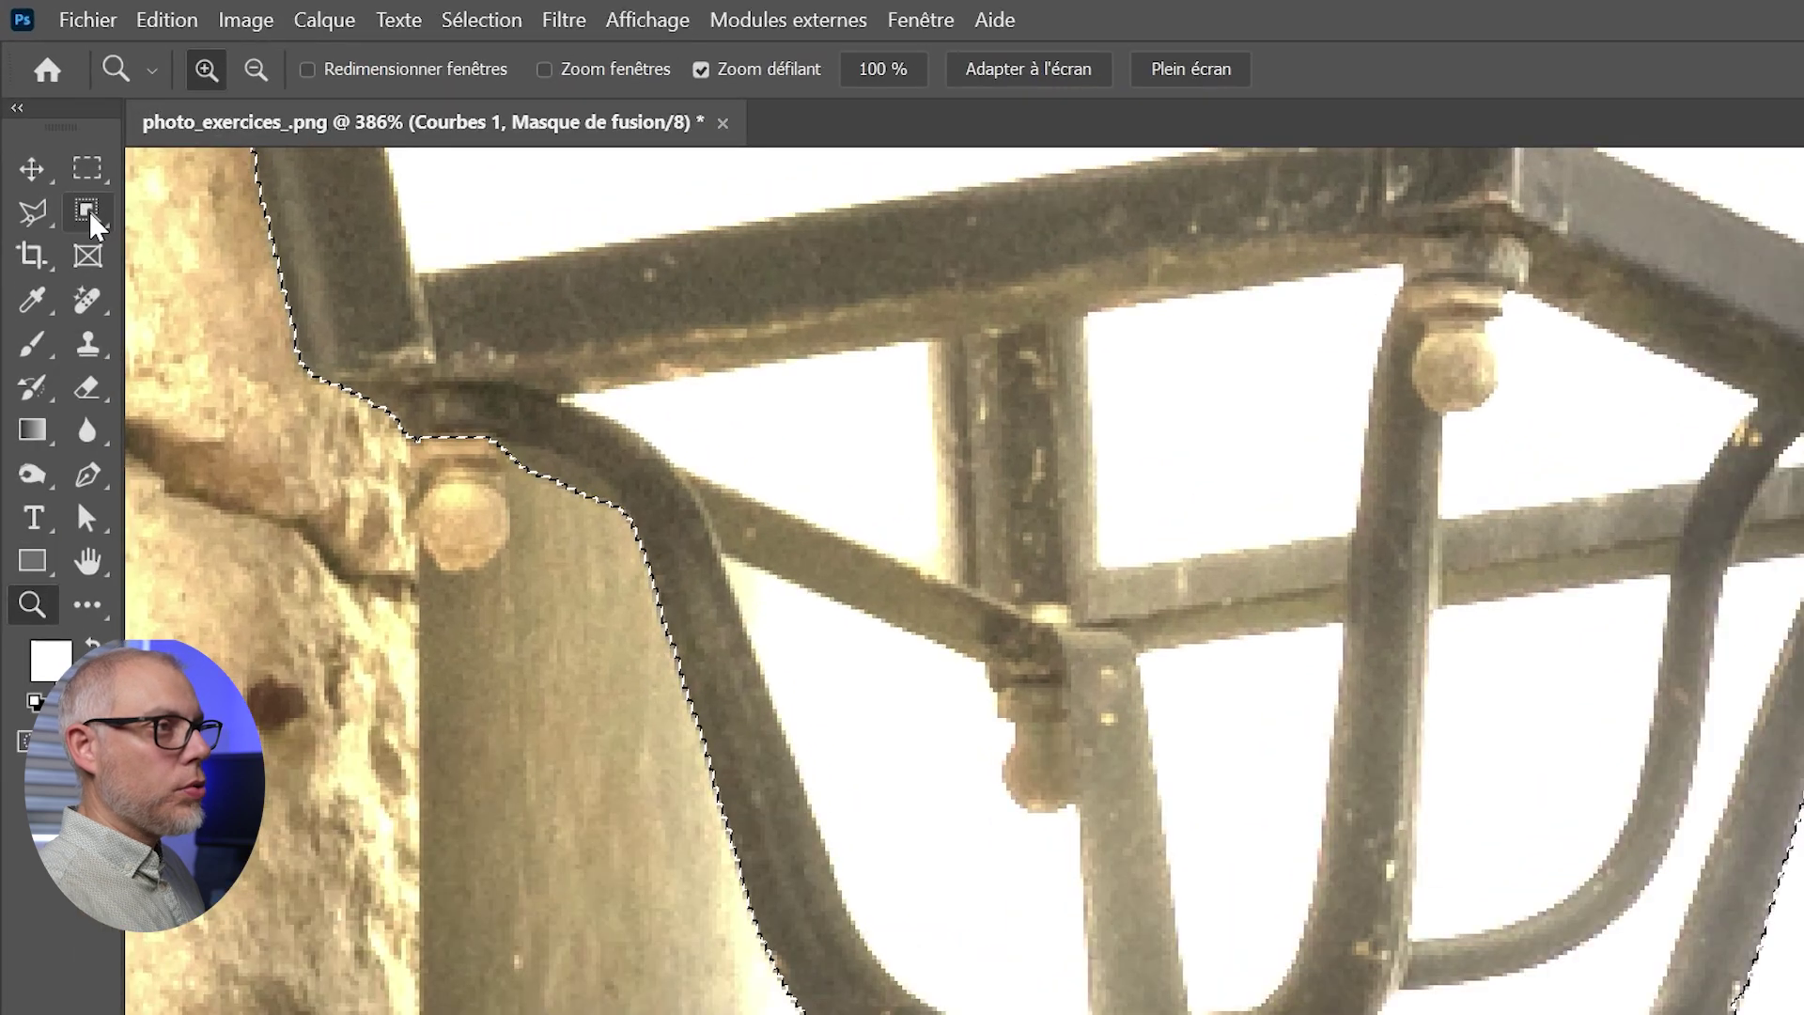
Step: Switch to the Outil Sélection rapide and set its brush thickness to 17 px
{"action": "left_click", "coordinate": [94, 224]}
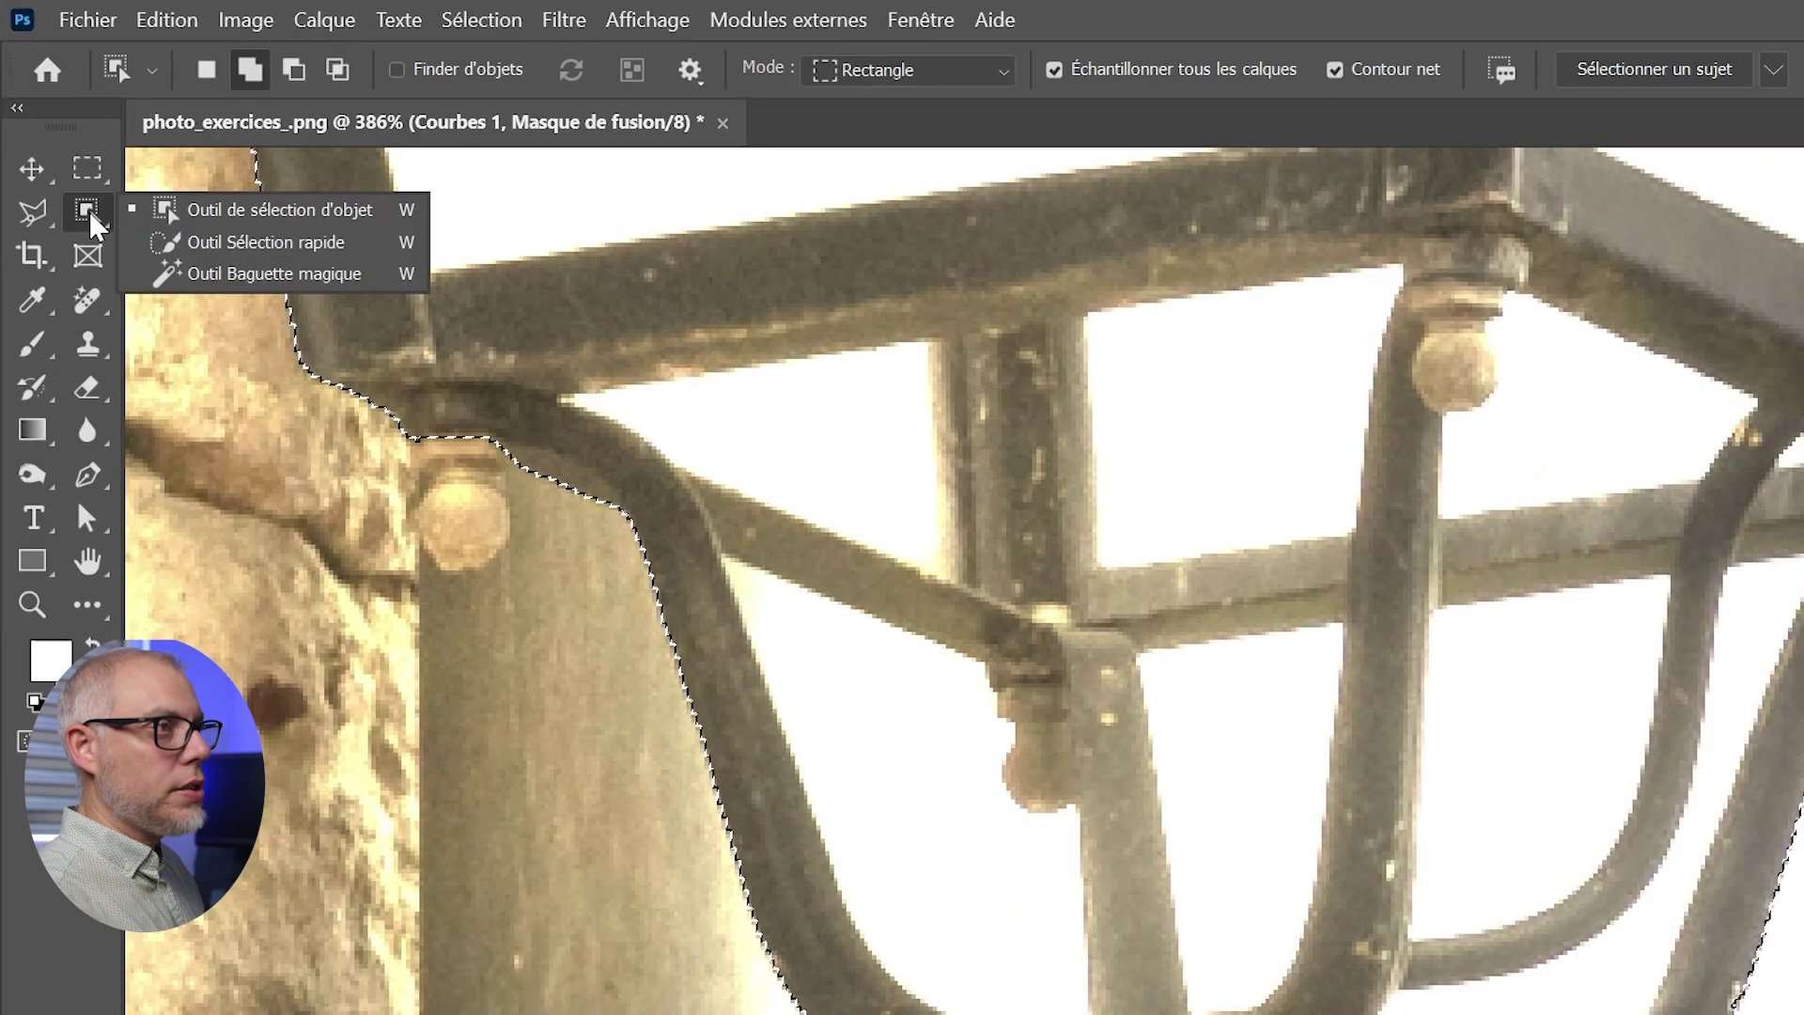
{"action": "left_click", "coordinate": [269, 250]}
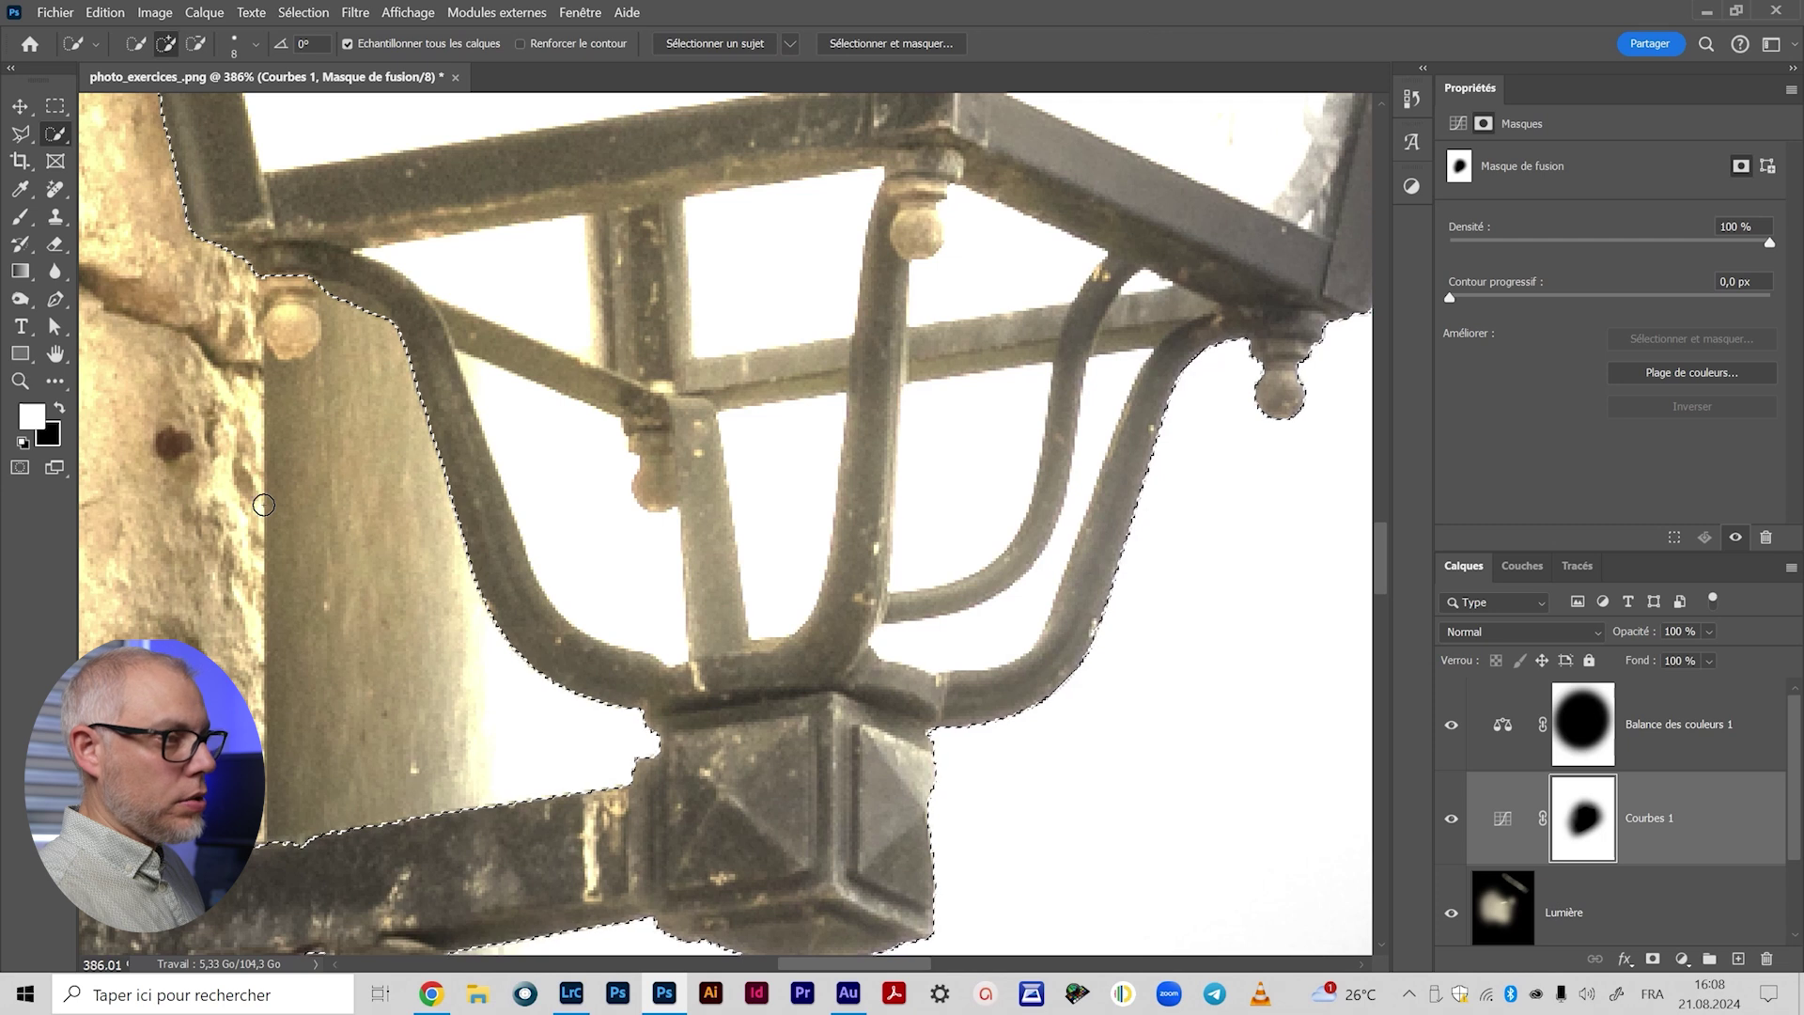
{"action": "left_click", "coordinate": [304, 13]}
{"action": "left_click", "coordinate": [254, 40]}
{"action": "left_click", "coordinate": [255, 44]}
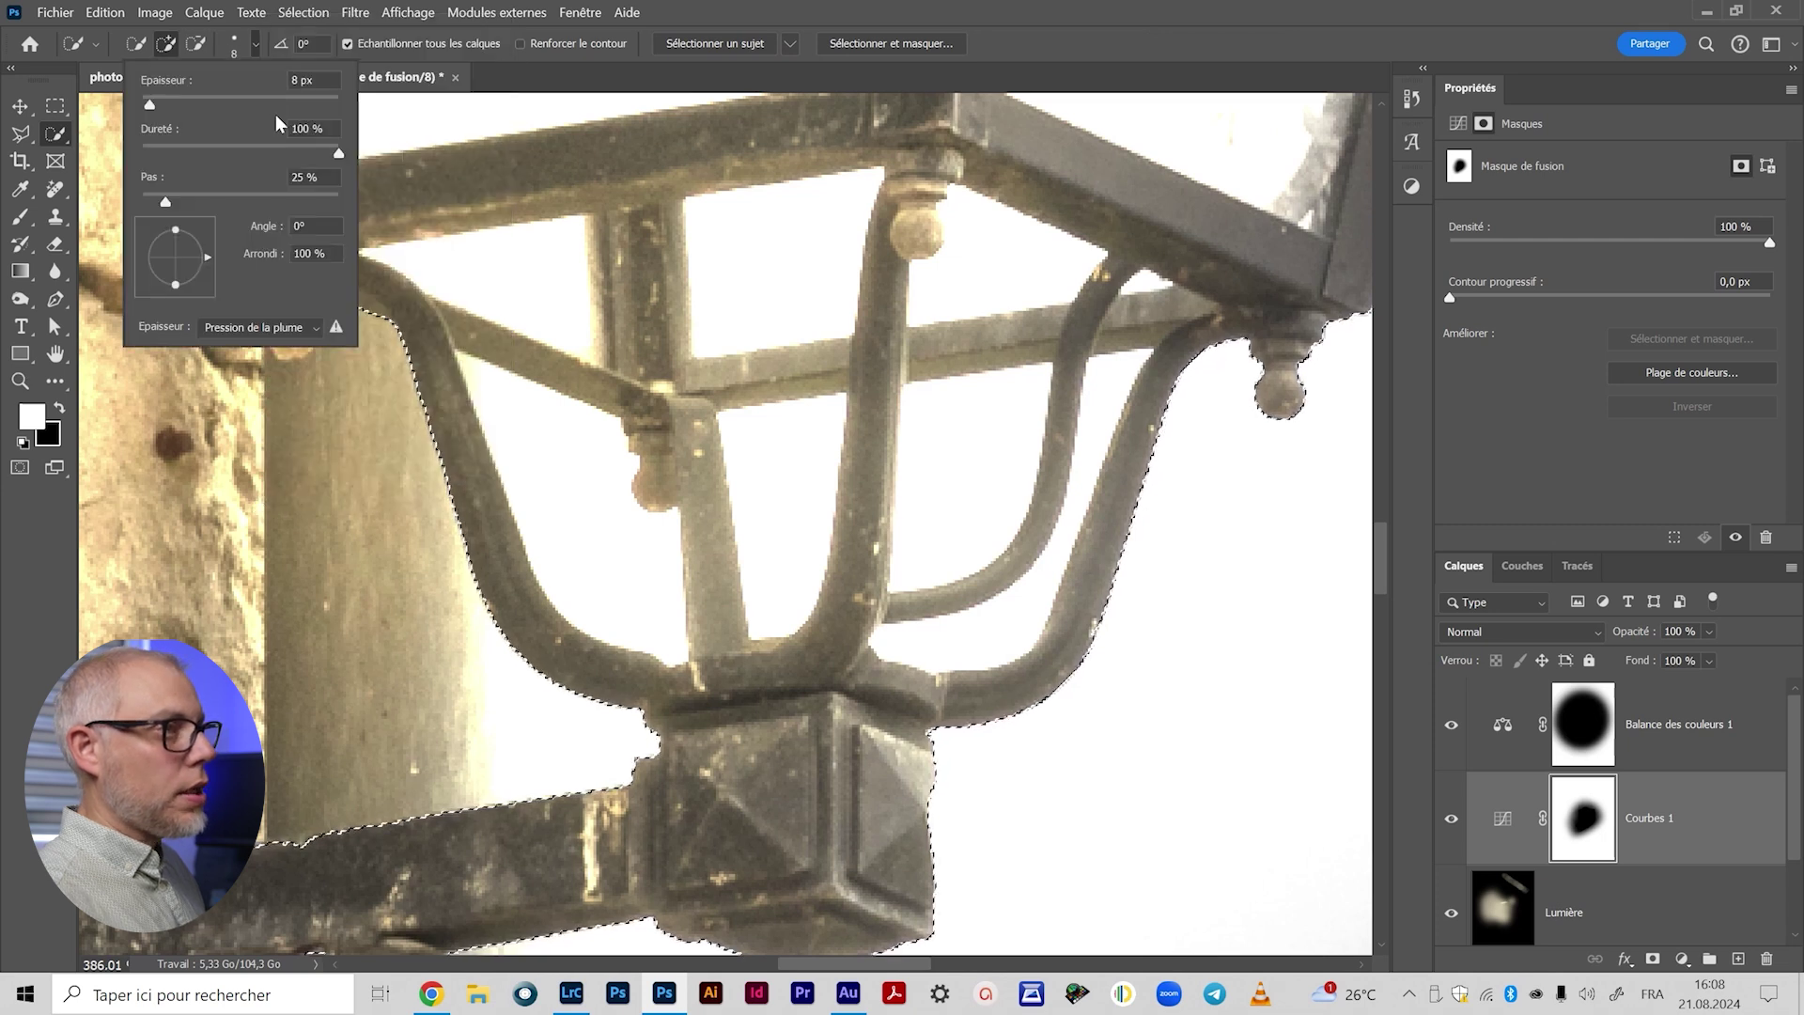
{"action": "left_click", "coordinate": [257, 41]}
{"action": "left_click", "coordinate": [256, 41]}
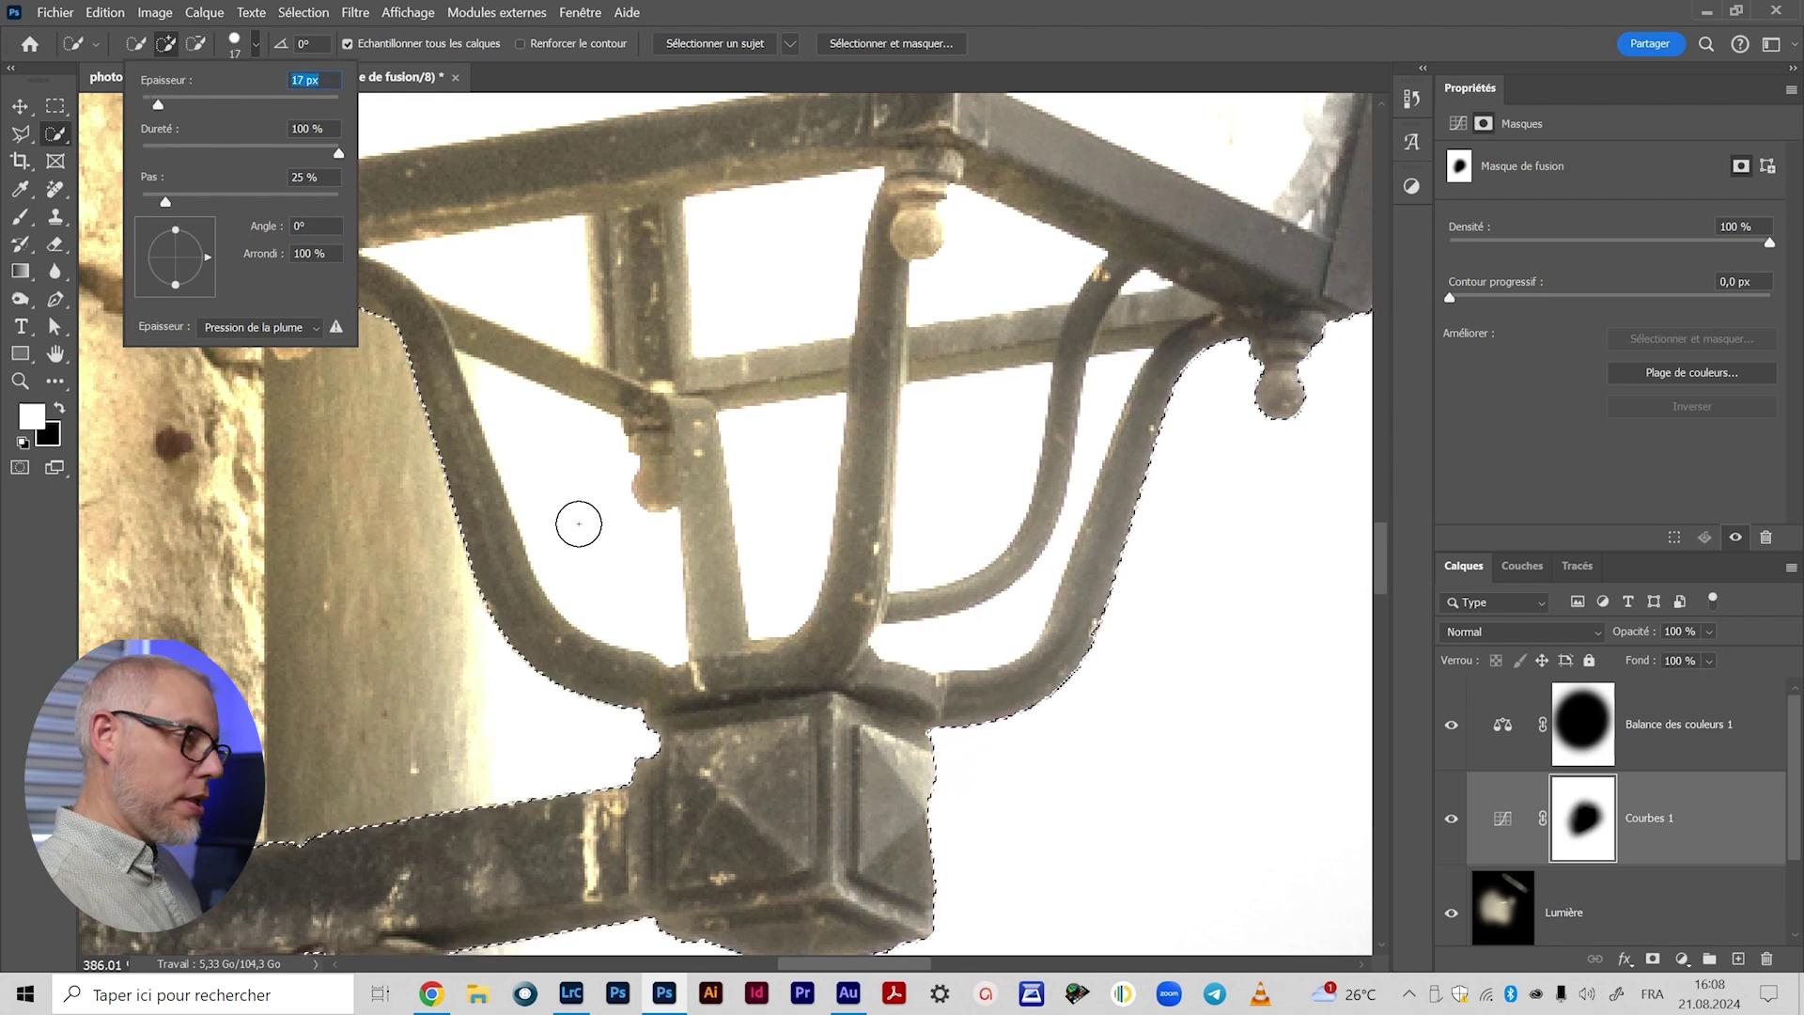
{"action": "key", "text": "Return"}
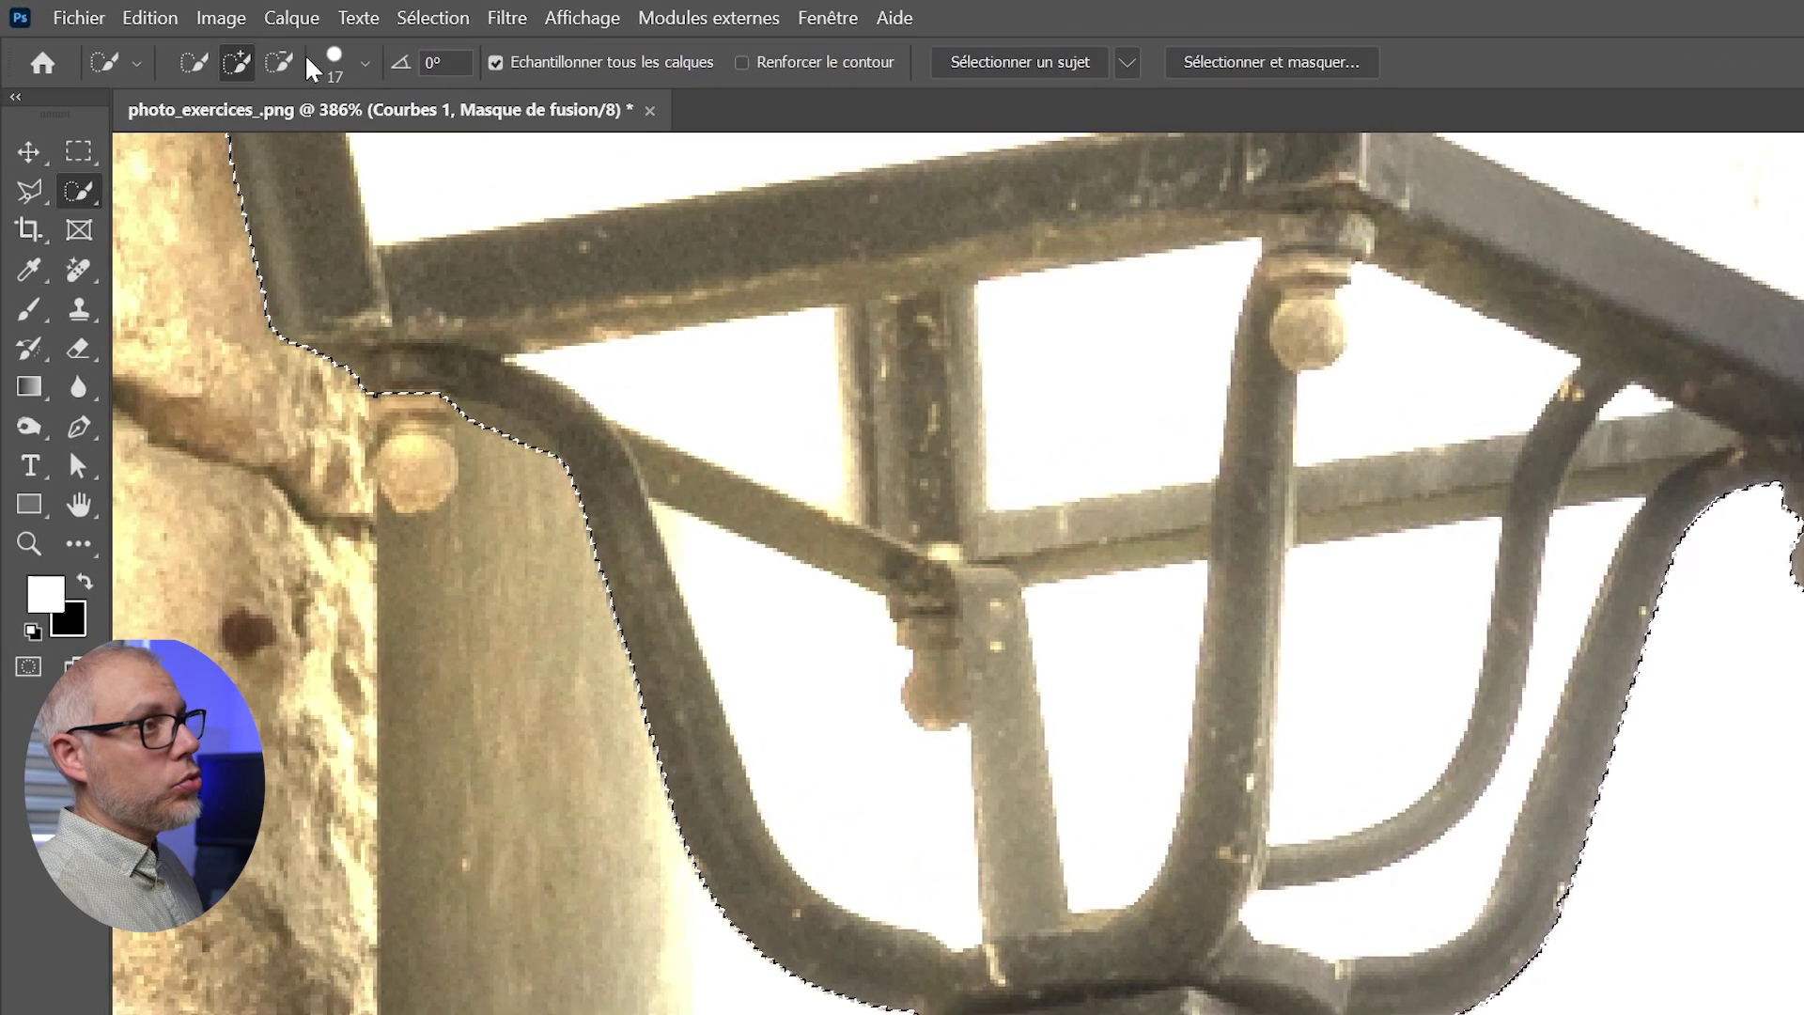
Step: Subtract the bright openings between the lantern's lower curved struts from the selection
{"action": "left_click", "coordinate": [279, 63]}
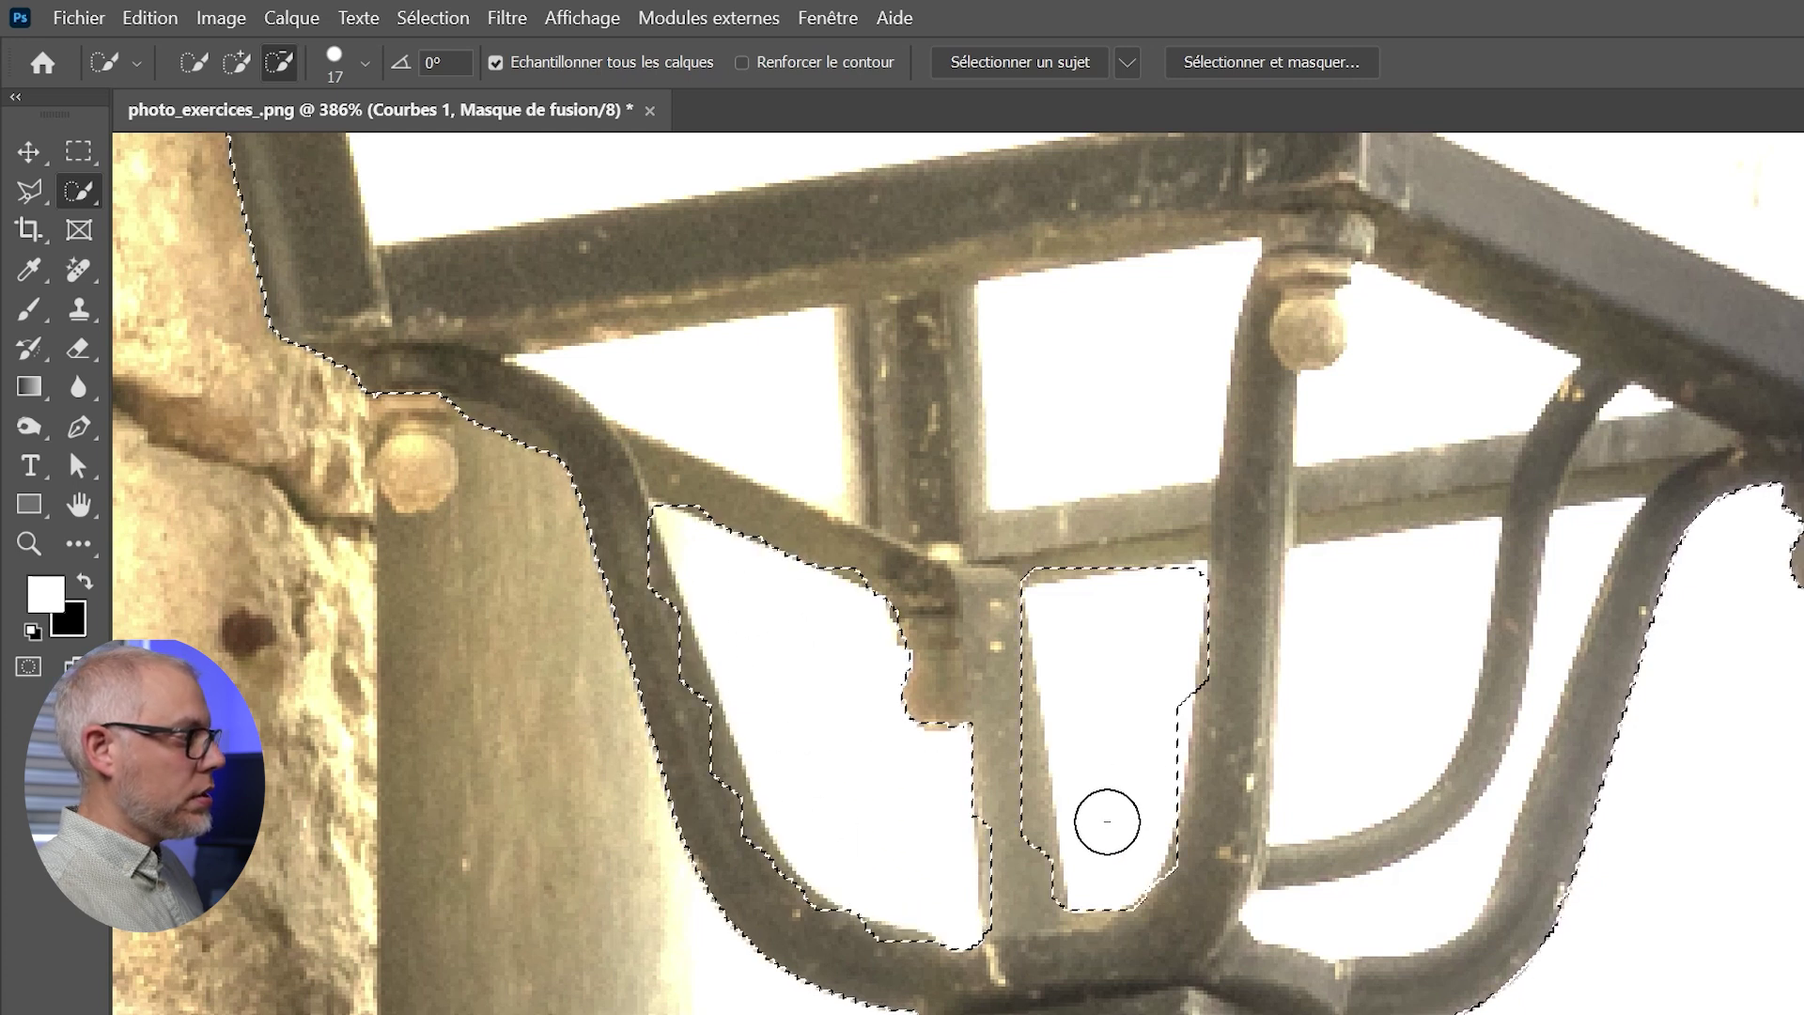
{"action": "left_click", "coordinate": [1115, 632]}
{"action": "mouse_move", "coordinate": [1389, 676]}
{"action": "left_mouse_down"}
{"action": "mouse_move", "coordinate": [1333, 761]}
{"action": "mouse_move", "coordinate": [1365, 721]}
{"action": "mouse_move", "coordinate": [1389, 620]}
{"action": "left_mouse_up"}
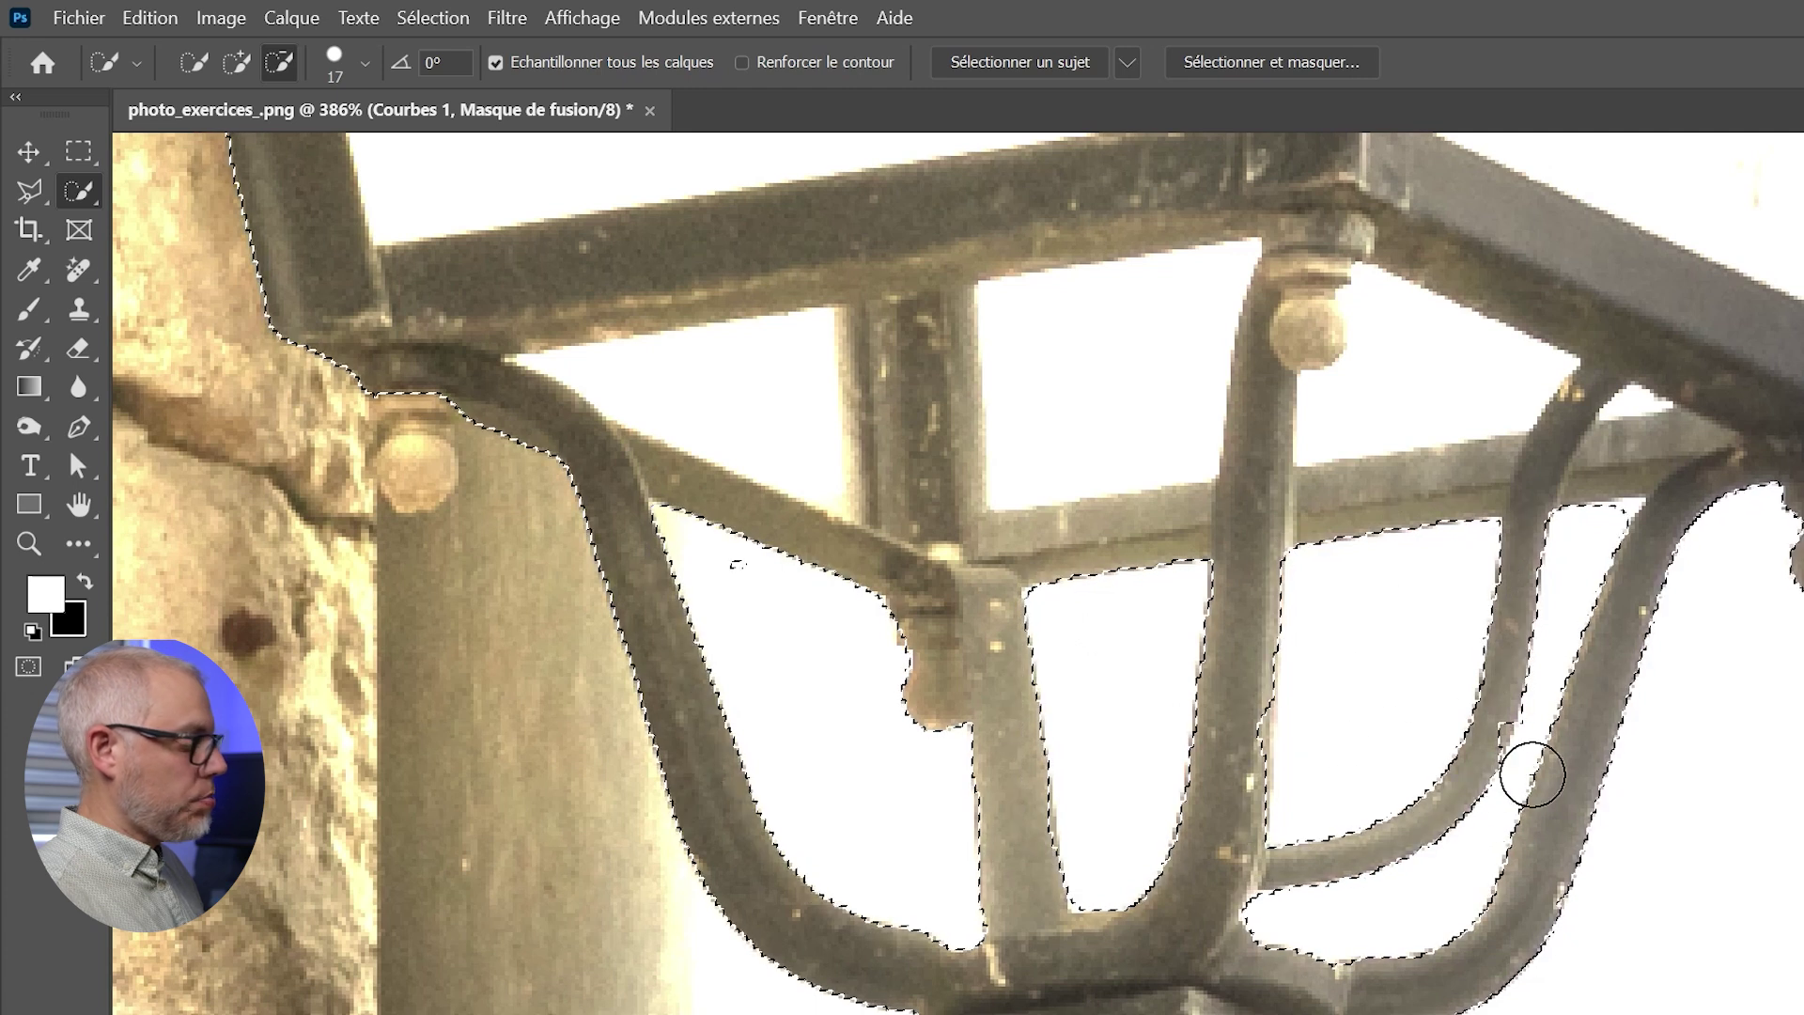
Step: Reduce the quick selection brush to 13 px and add the missing edge of the rear curved strut to the selection
{"action": "key", "text": "bracketleft"}
{"action": "key", "text": "bracketleft"}
{"action": "key", "text": "bracketleft"}
{"action": "key", "text": "bracketleft"}
{"action": "left_click", "coordinate": [246, 66]}
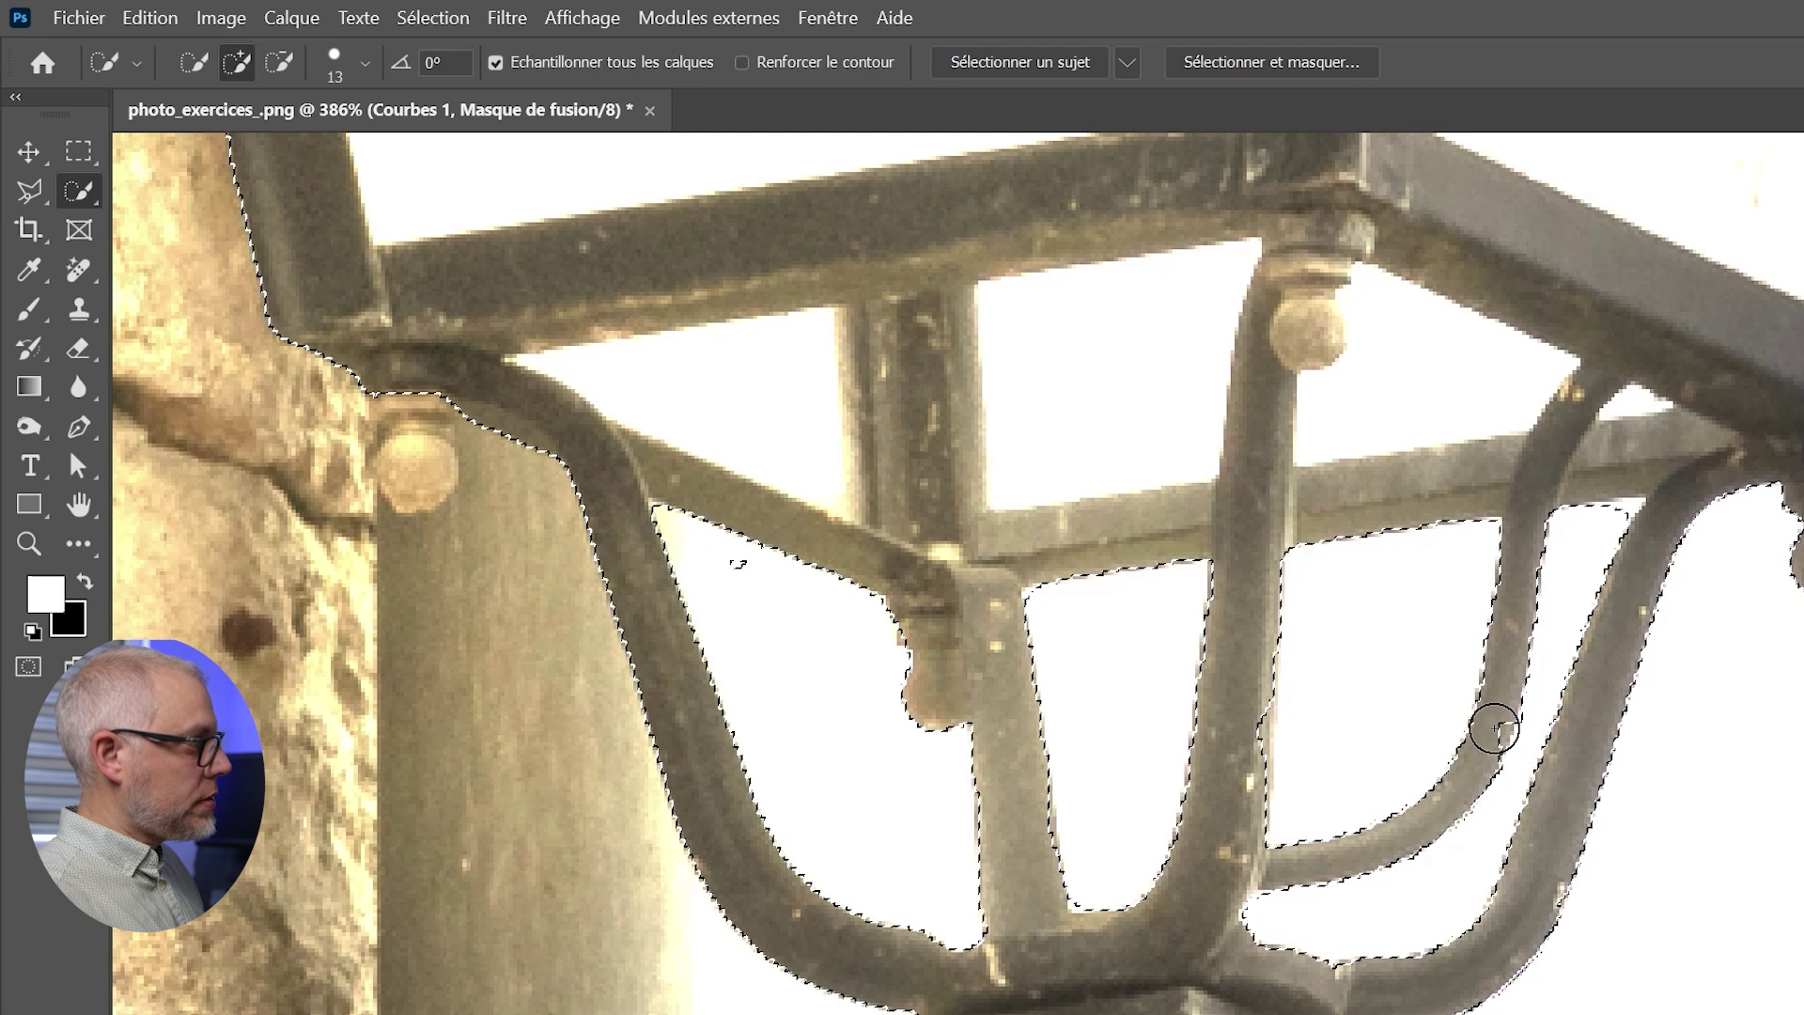
{"action": "mouse_move", "coordinate": [1494, 723]}
{"action": "left_mouse_down"}
{"action": "mouse_move", "coordinate": [1480, 780]}
{"action": "mouse_move", "coordinate": [1519, 955]}
{"action": "mouse_move", "coordinate": [1519, 700]}
{"action": "left_mouse_up"}
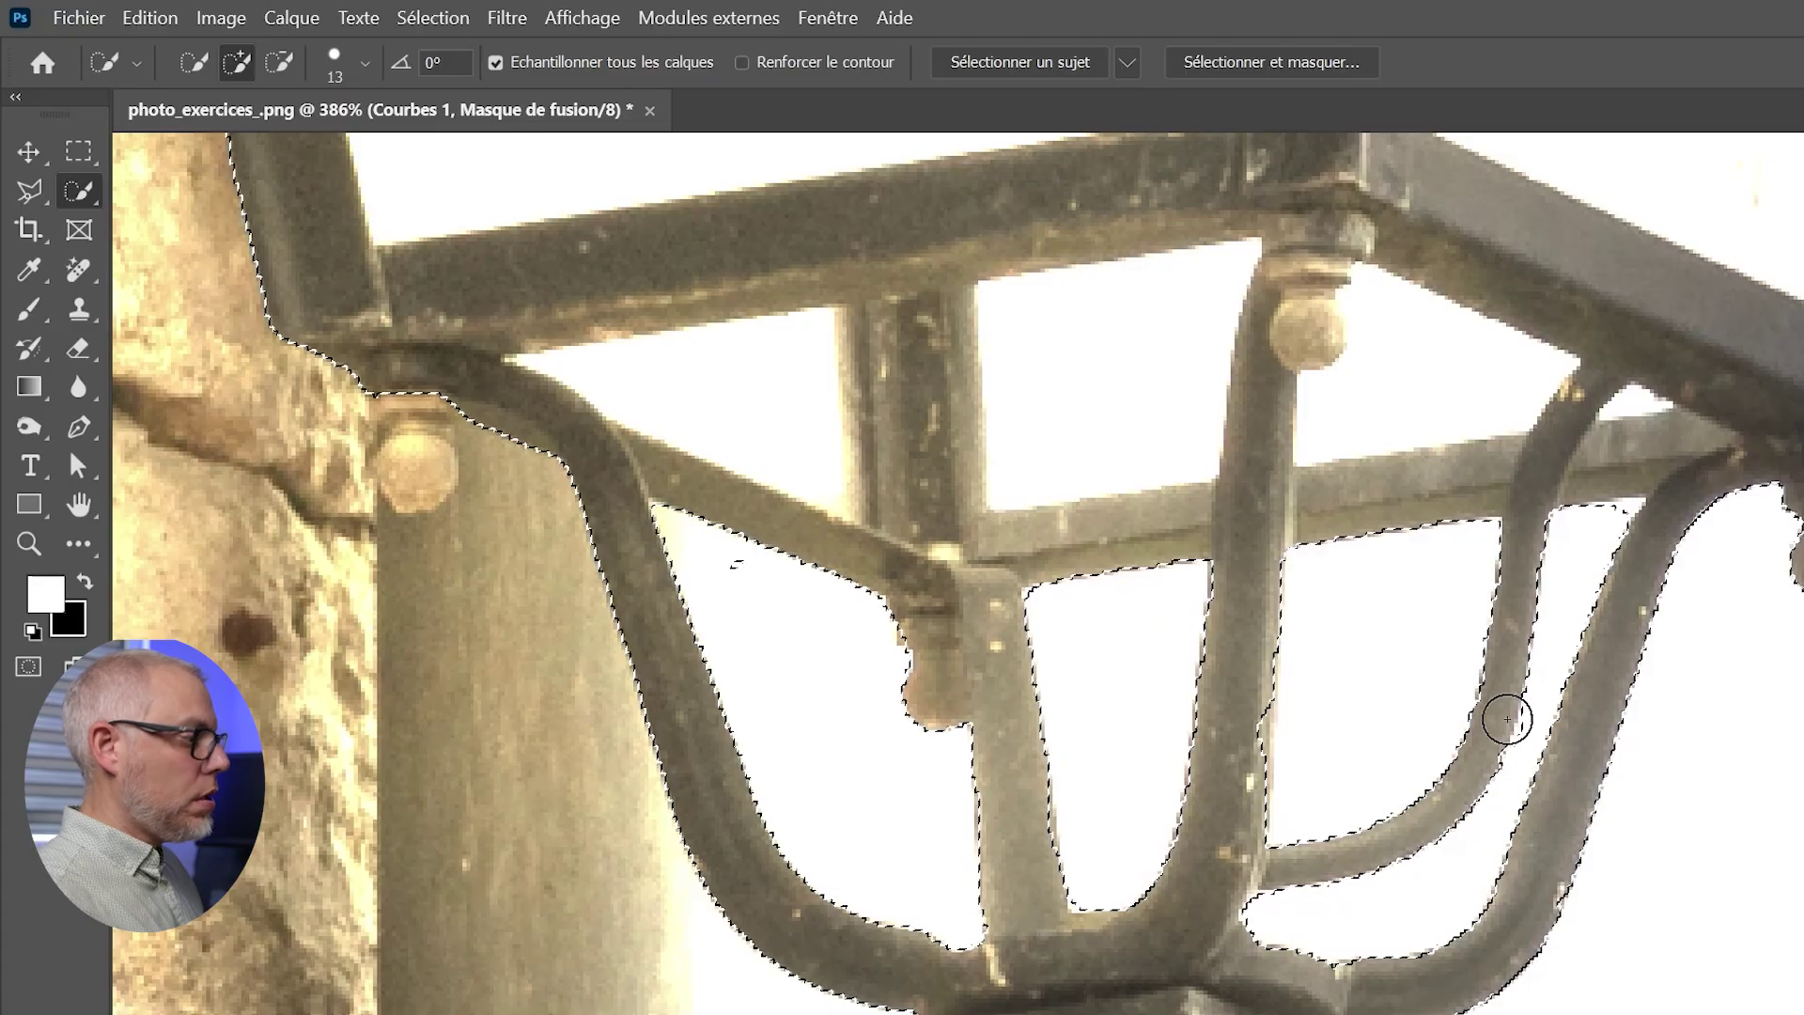
Step: Activate the brush for the Courbes 1 mask and set its size to 164 px
{"action": "key", "text": "ctrl+0"}
{"action": "key", "text": "v"}
{"action": "left_click_drag", "start_coordinate": [943, 455], "coordinate": [867, 387]}
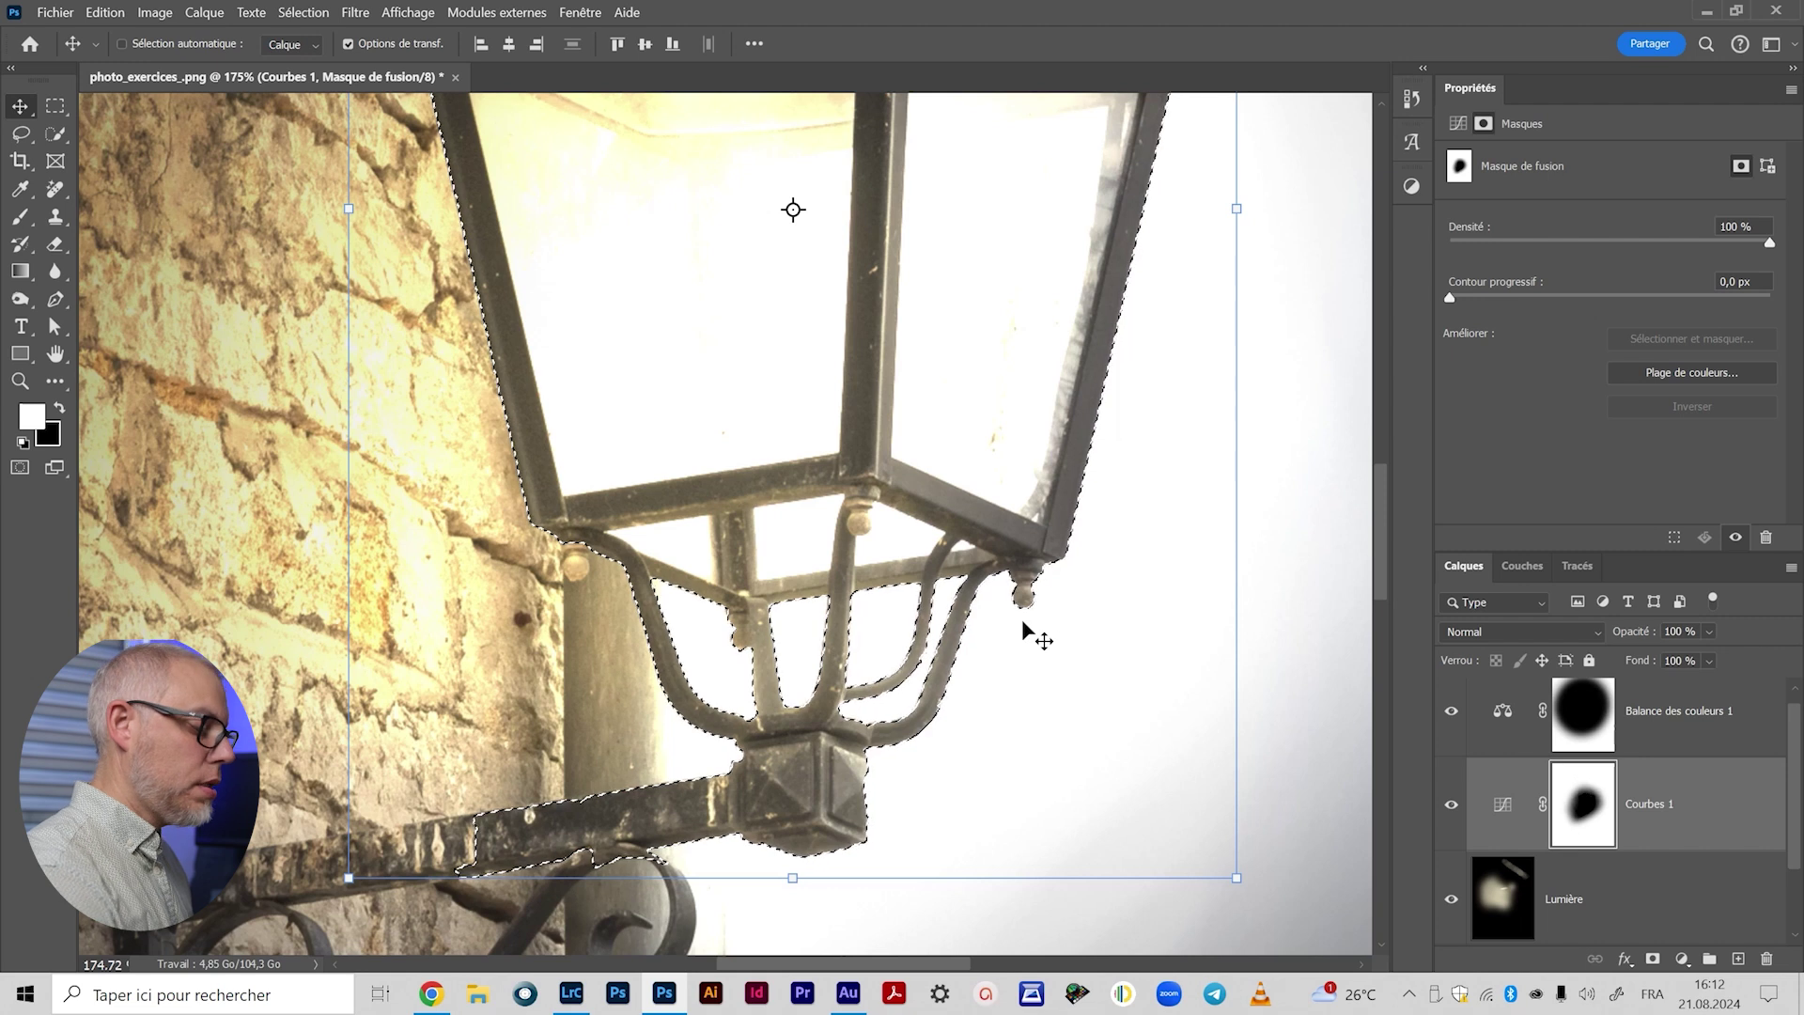
{"action": "left_click", "coordinate": [21, 217]}
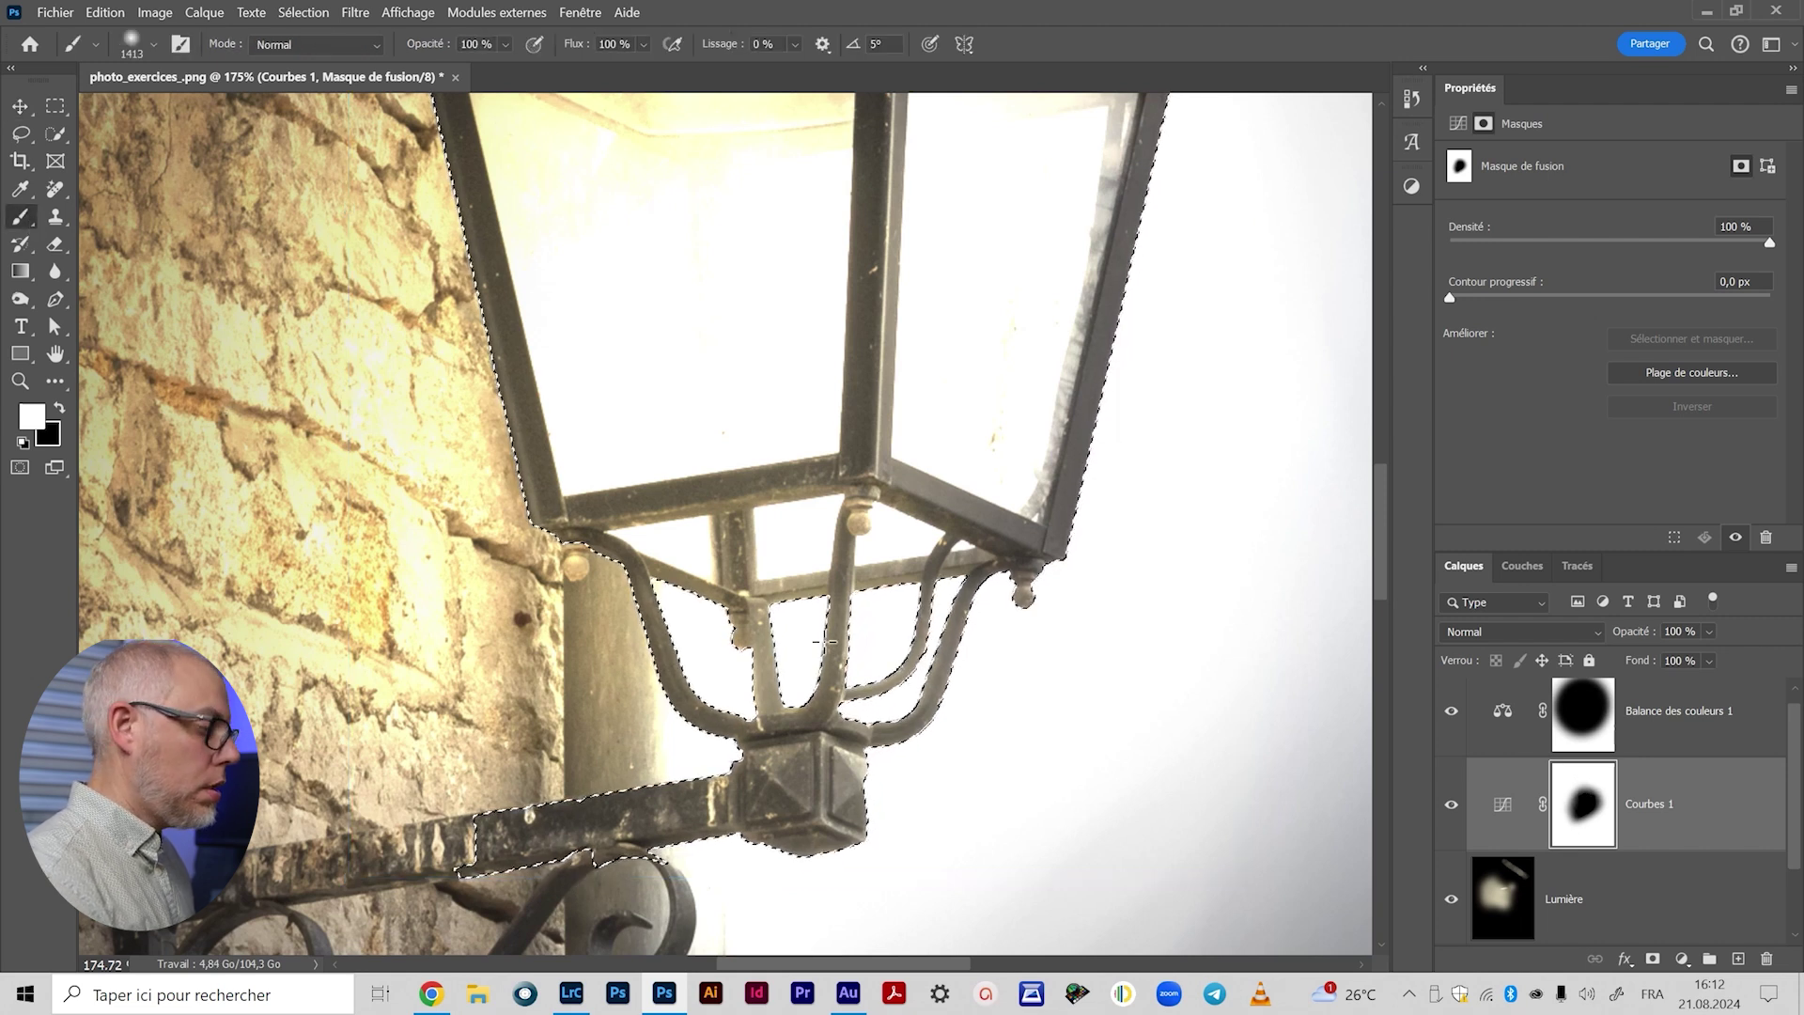
{"action": "mouse_move", "coordinate": [1013, 677]}
{"action": "left_mouse_down"}
{"action": "mouse_move", "coordinate": [627, 679]}
{"action": "mouse_move", "coordinate": [465, 646]}
{"action": "left_mouse_up"}
{"action": "right_click", "coordinate": [465, 646]}
{"action": "key", "text": "Escape"}
{"action": "scroll", "coordinate": [736, 432], "scroll_direction": "down", "scroll_amount": 5}
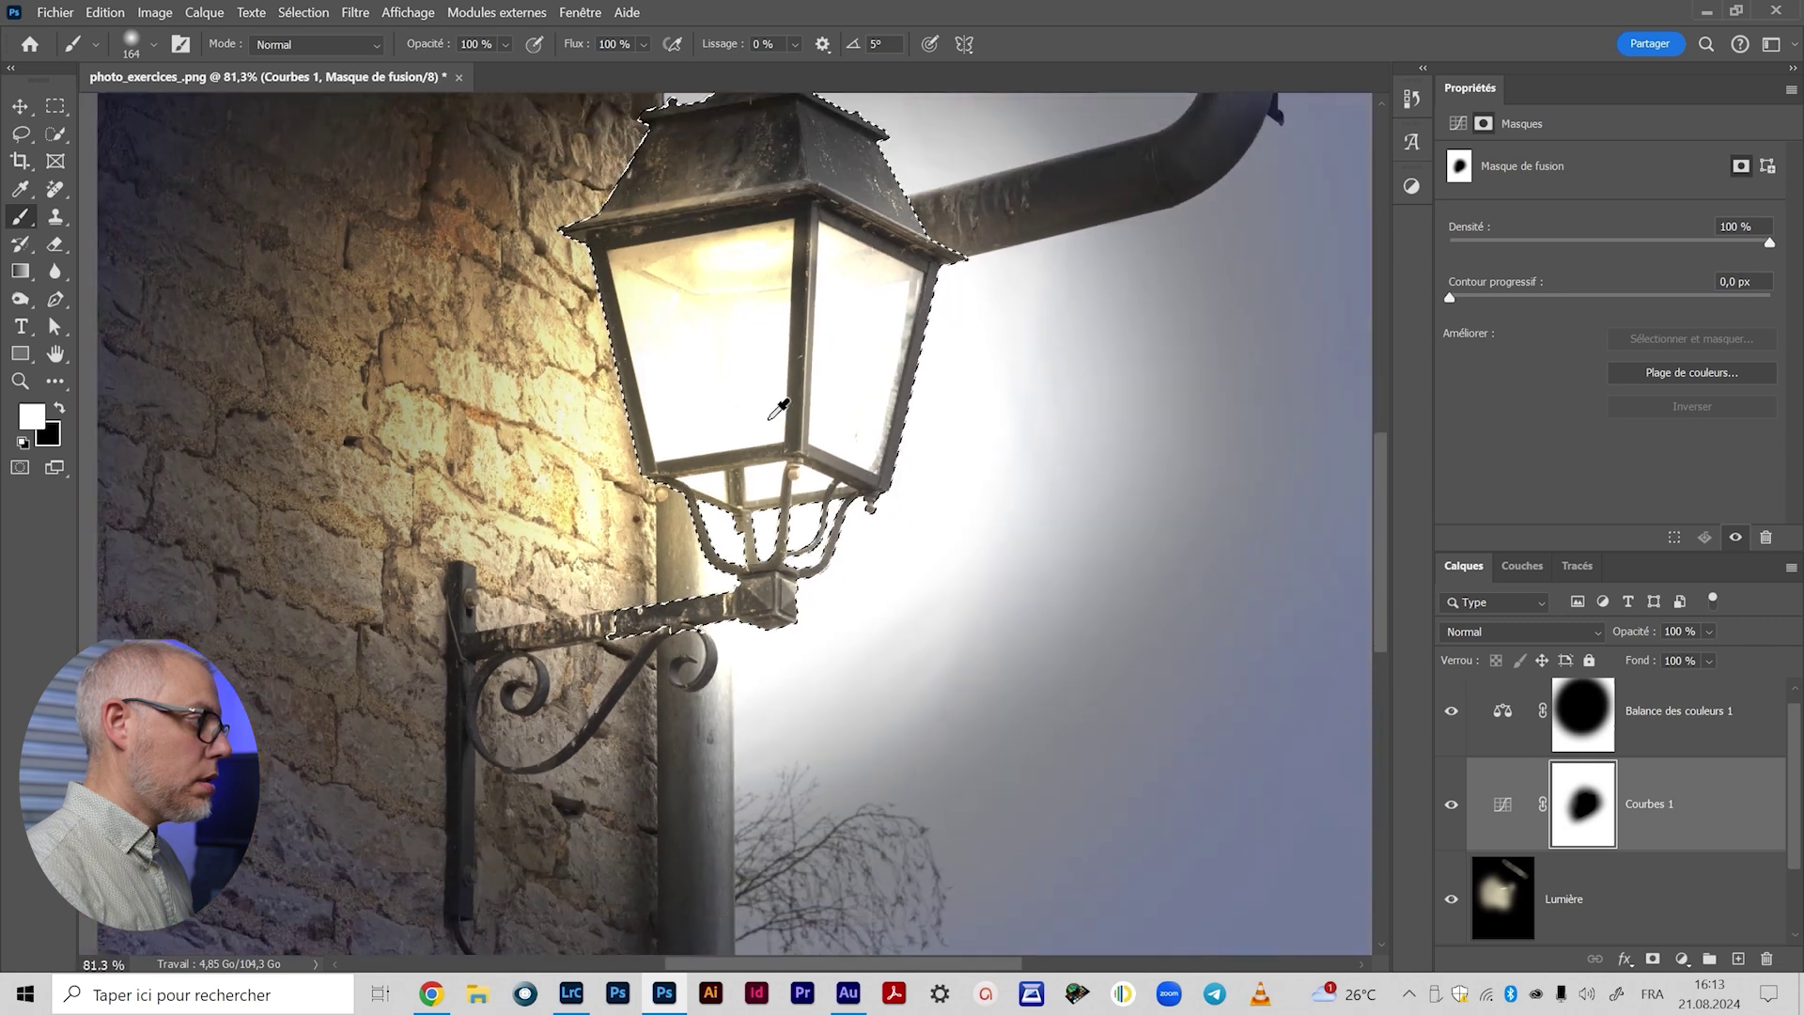
Step: Test a white brush stroke inside the lantern selection on the Courbes 1 mask, undo it and invert the selection
{"action": "left_click_drag", "start_coordinate": [1035, 328], "coordinate": [1004, 479]}
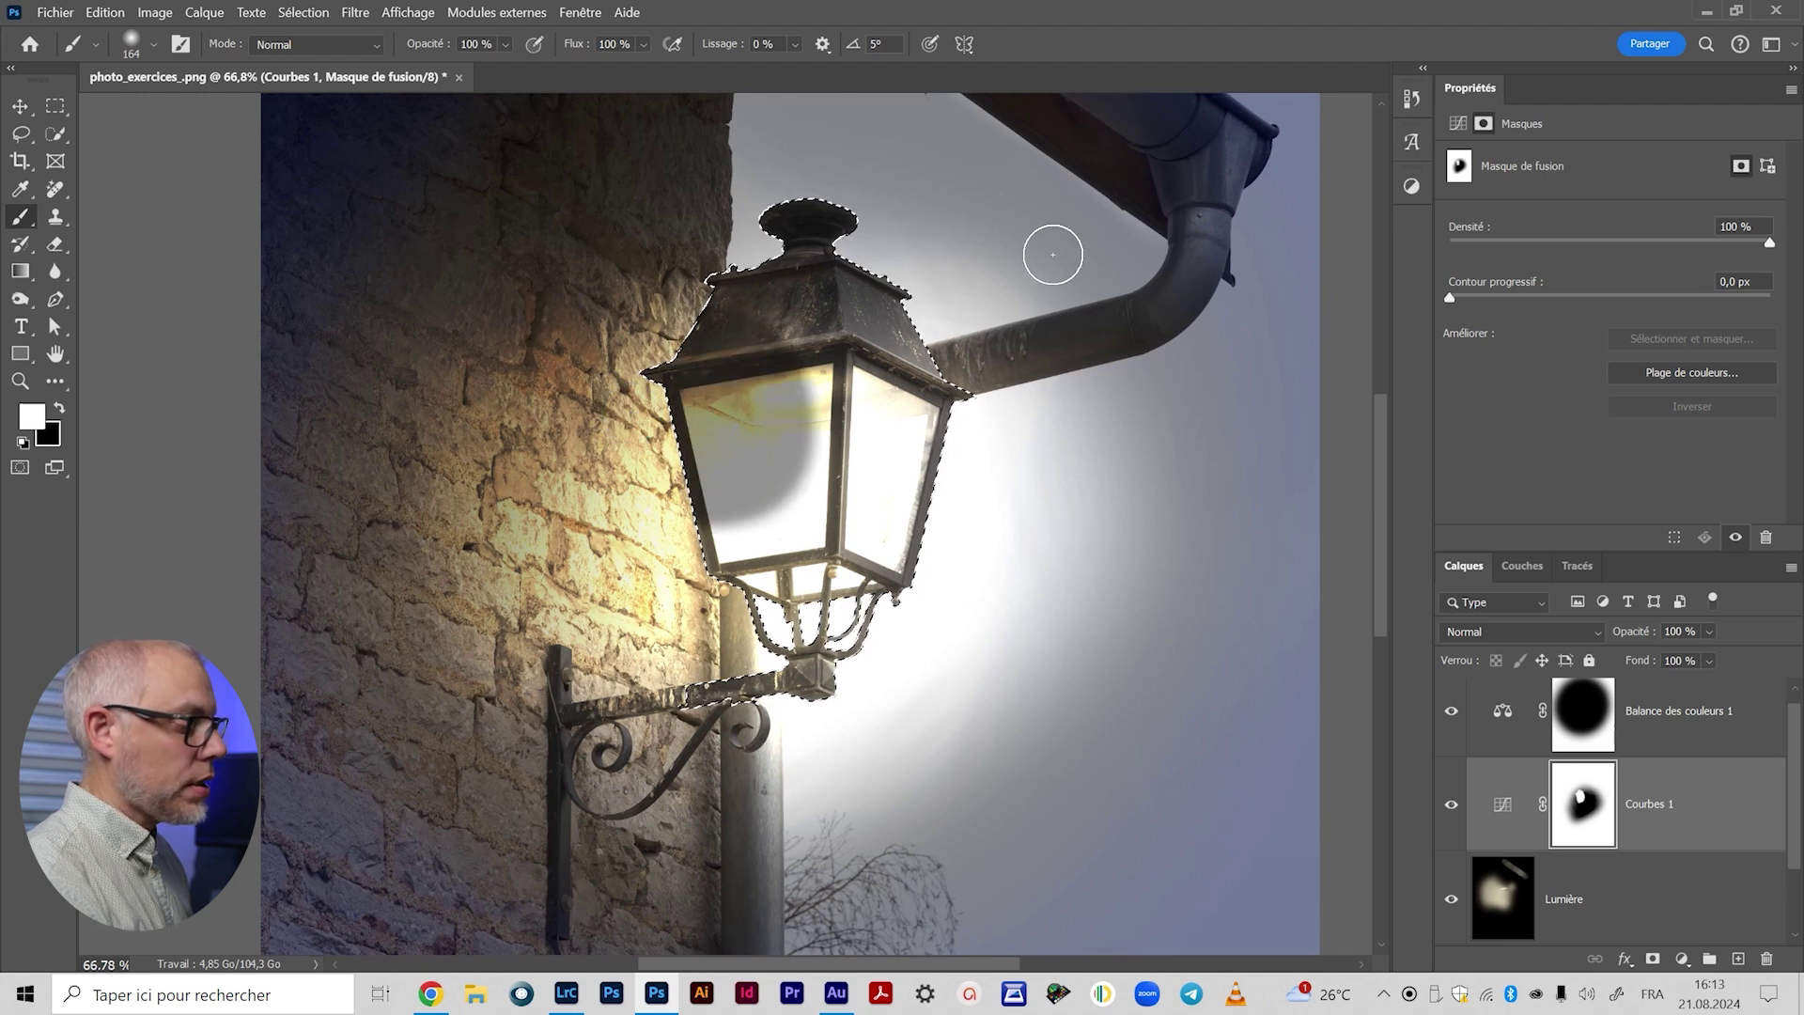
{"action": "left_click", "coordinate": [302, 12]}
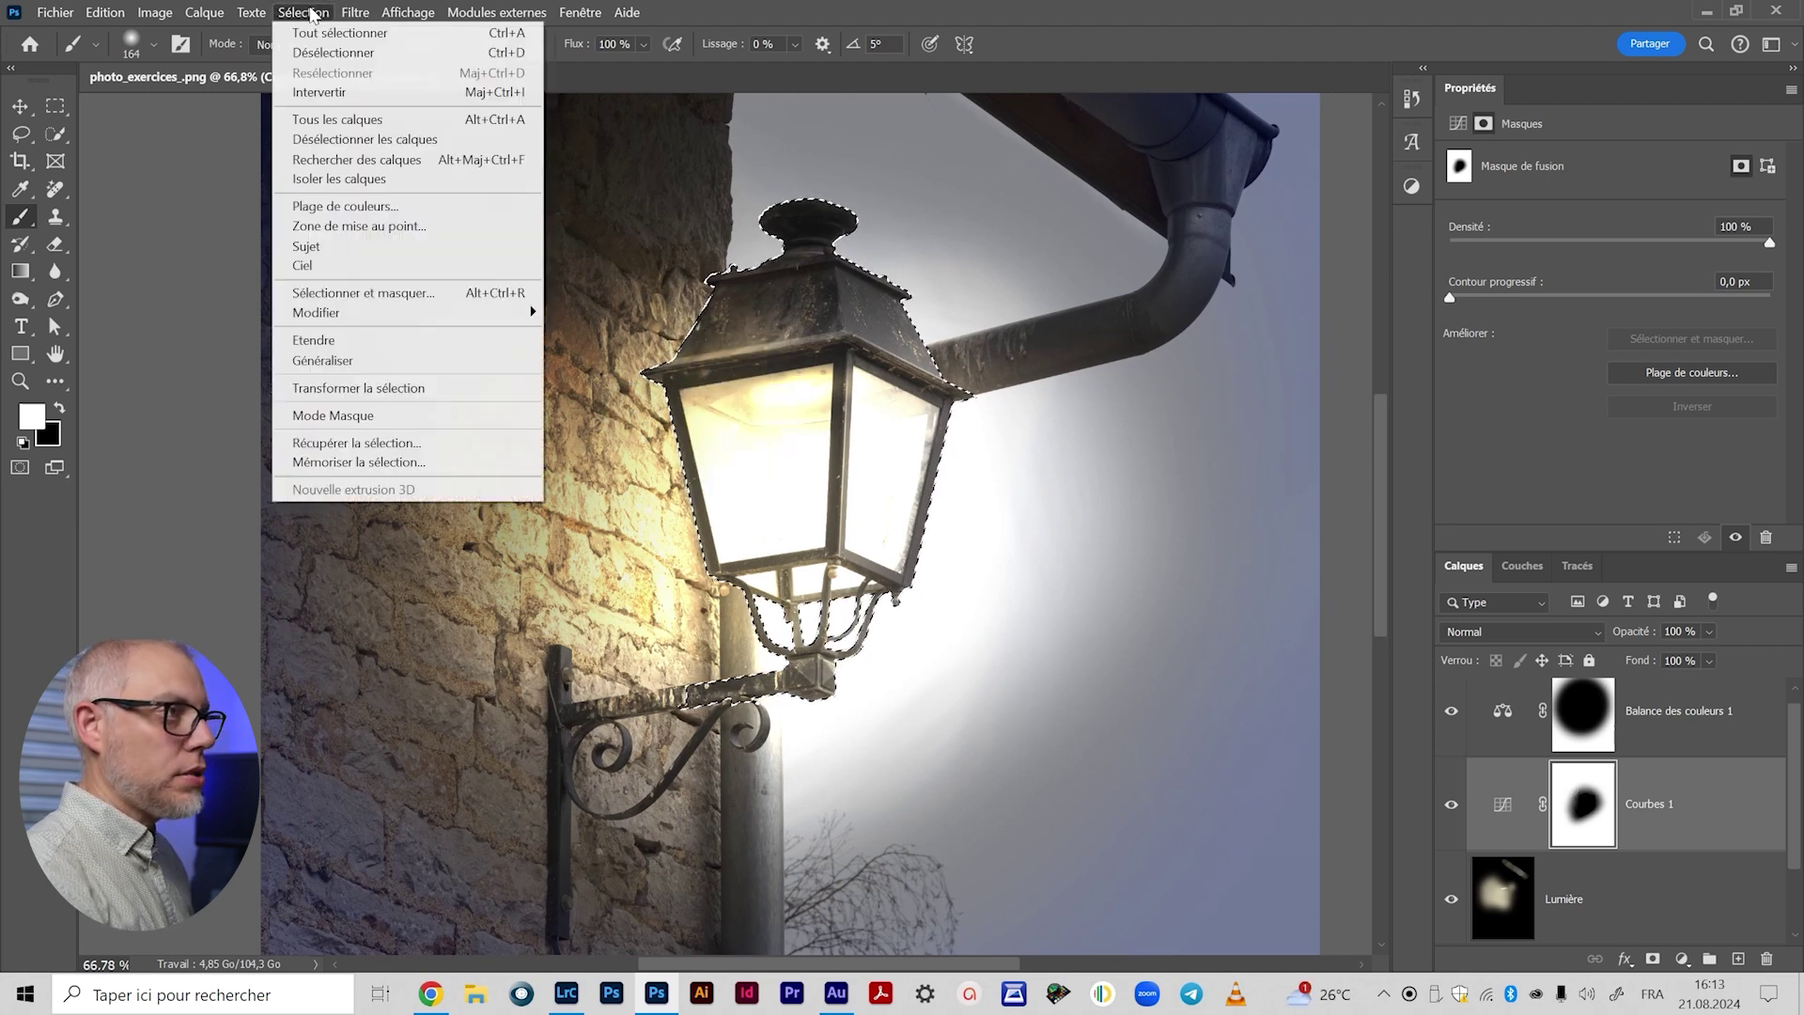
{"action": "left_click", "coordinate": [331, 94]}
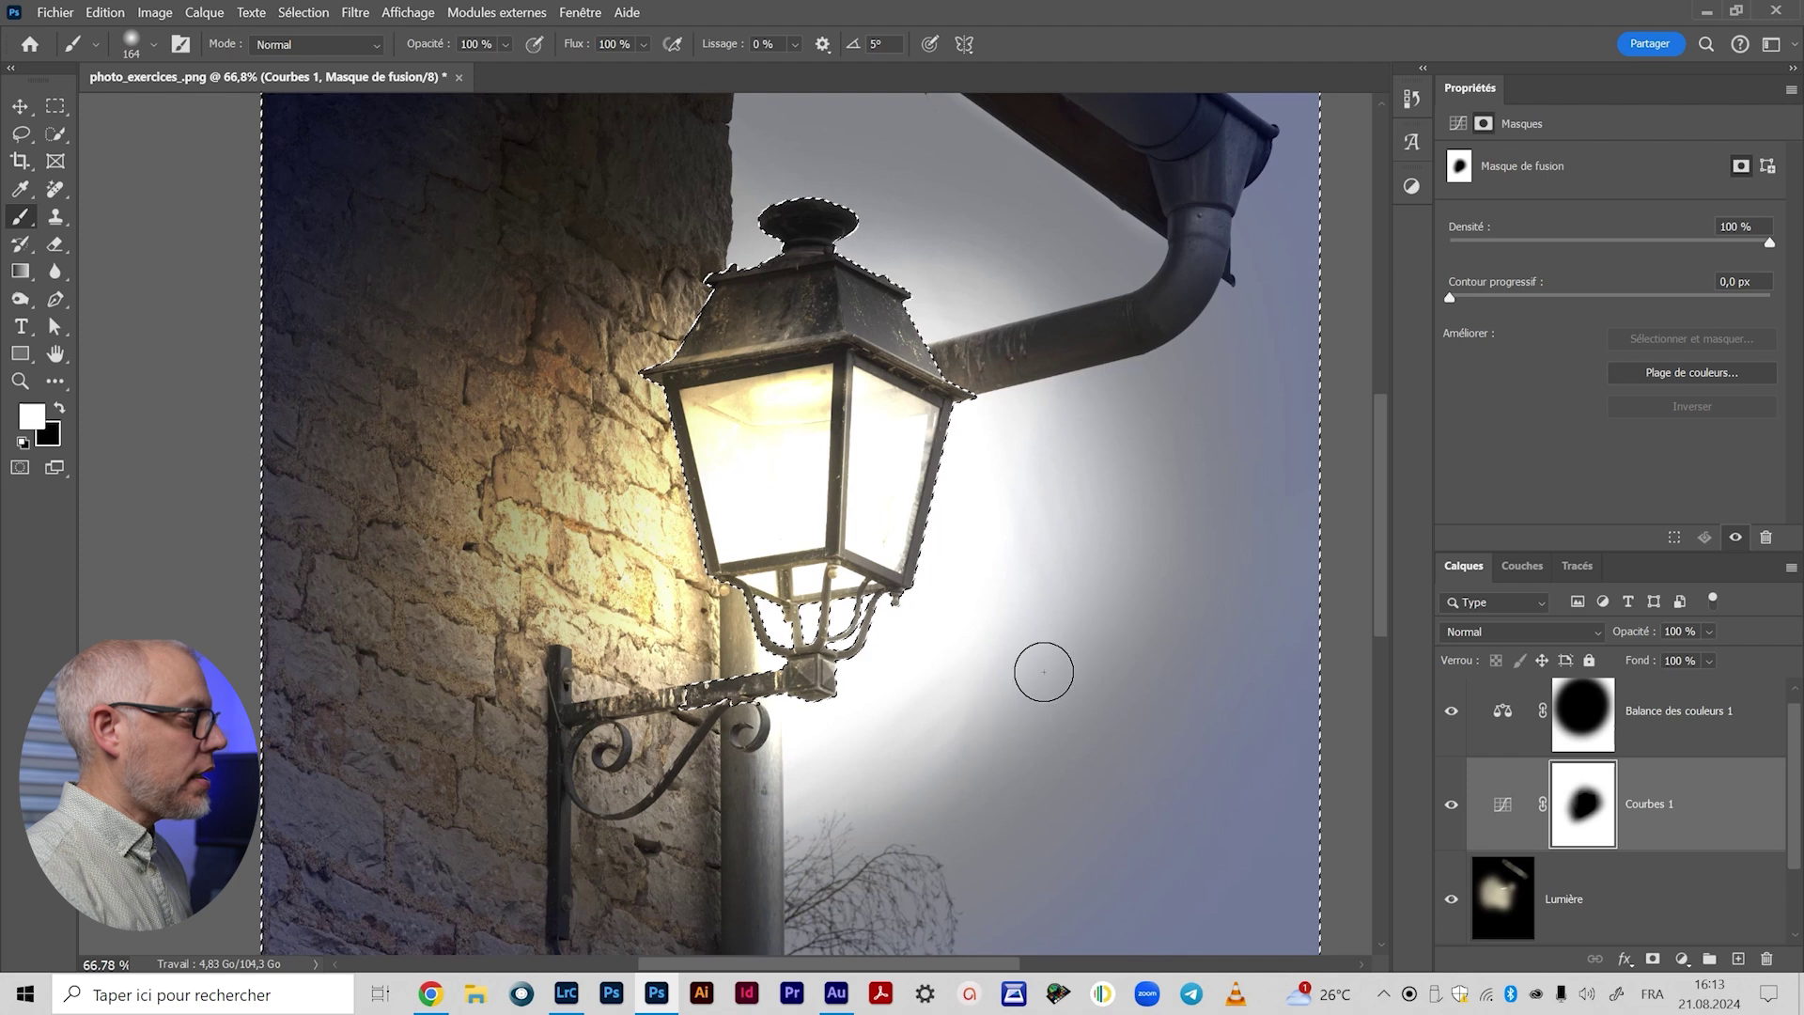
Step: Set the brush to 309 px and paint white on the Courbes 1 mask over the bright sky beside and below the lantern
{"action": "left_click_drag", "start_coordinate": [993, 582], "coordinate": [1029, 592]}
{"action": "right_click", "coordinate": [1027, 592]}
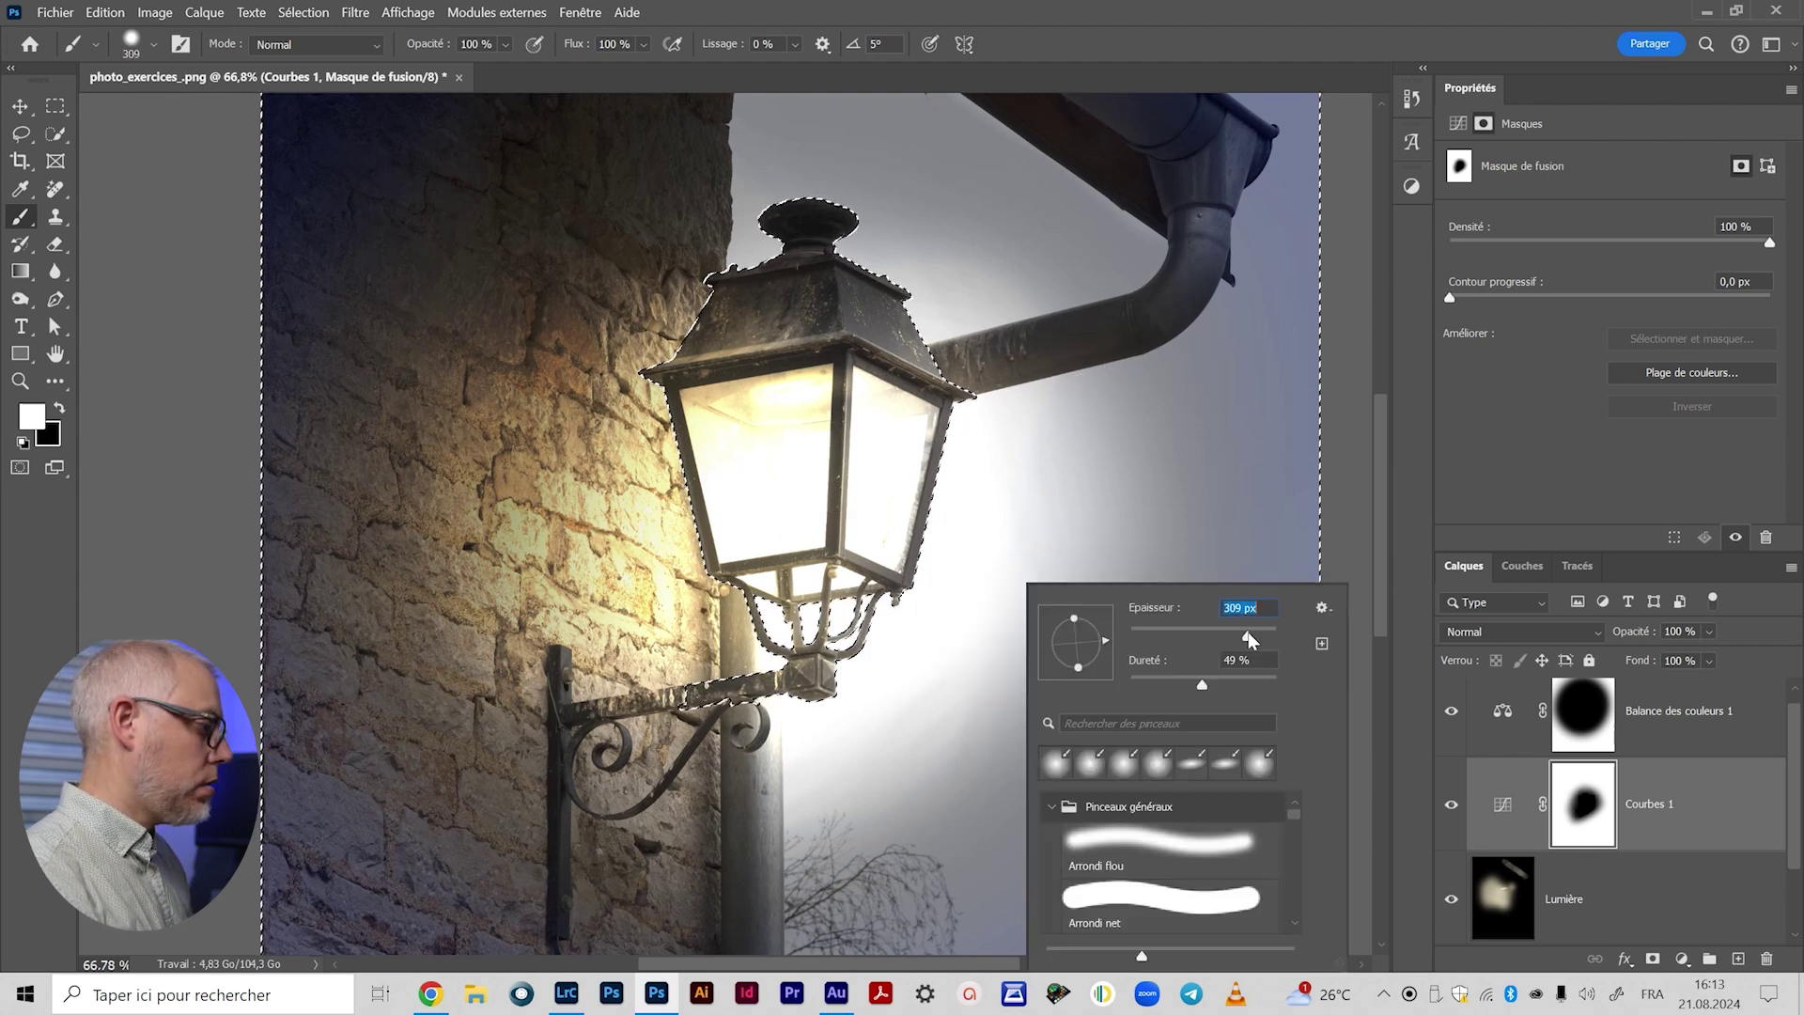
{"action": "left_click", "coordinate": [1010, 517]}
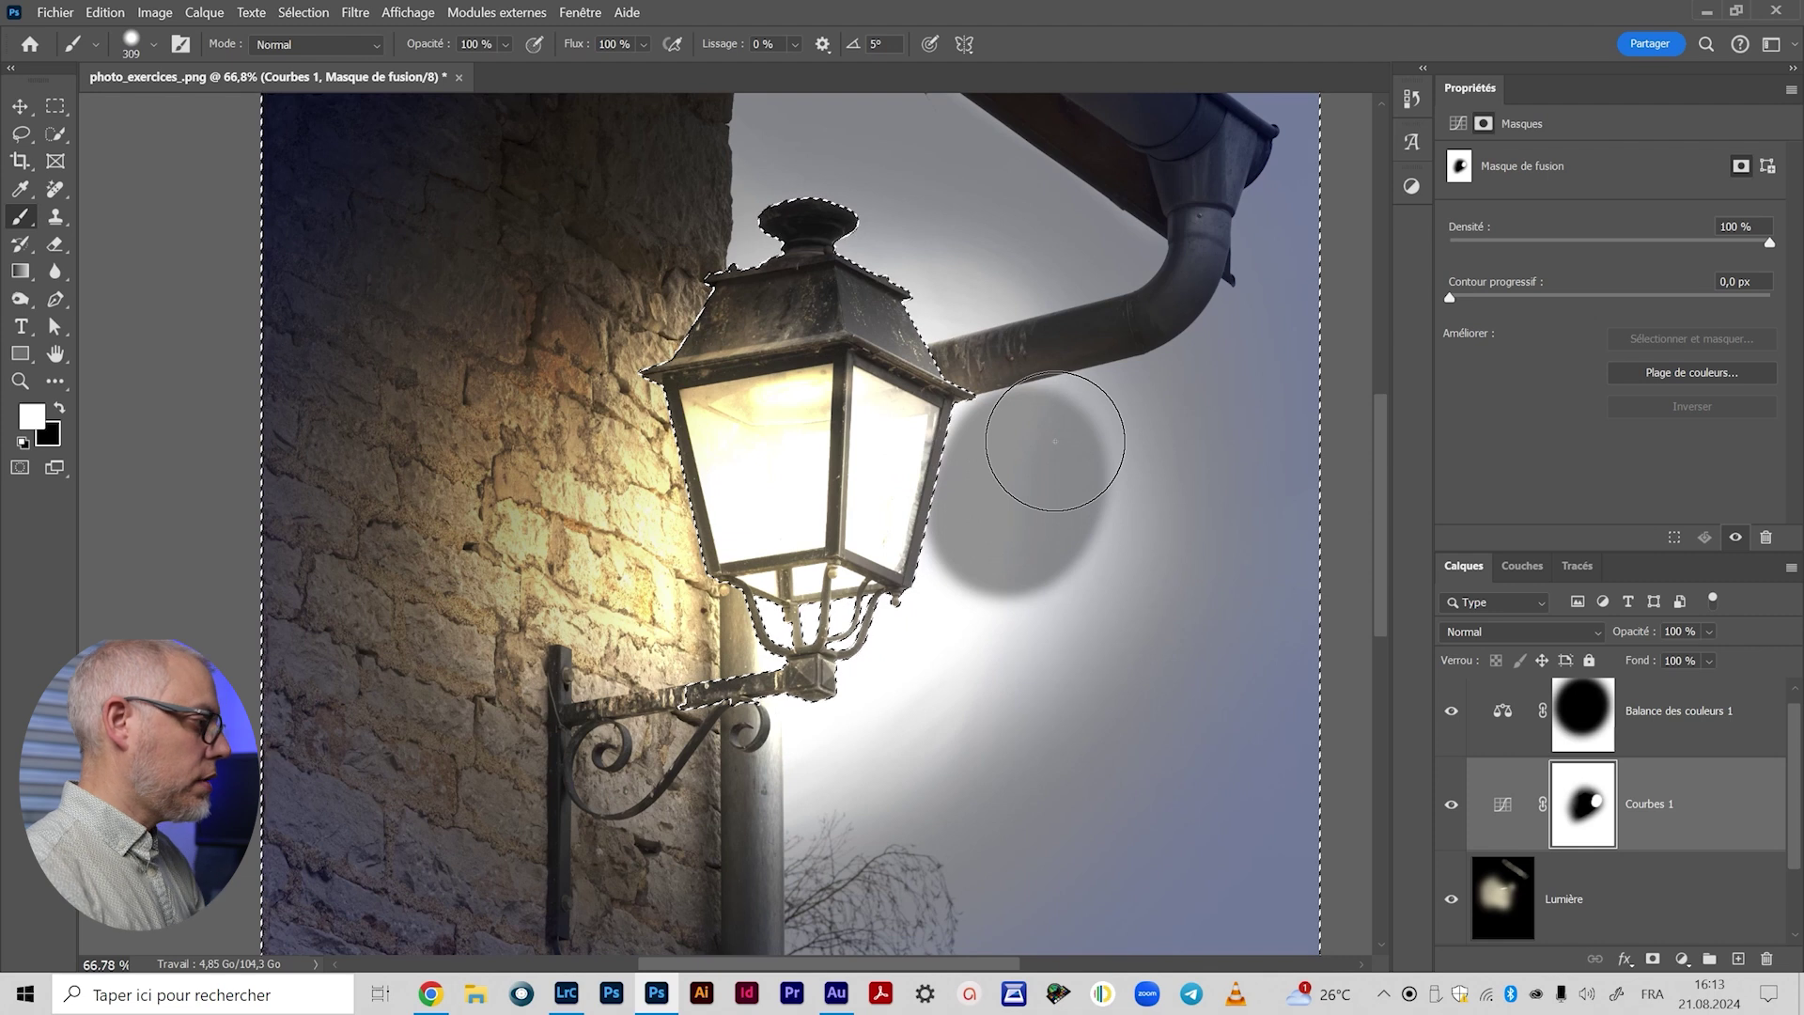
{"action": "mouse_move", "coordinate": [974, 632]}
{"action": "left_mouse_down"}
{"action": "mouse_move", "coordinate": [942, 714]}
{"action": "mouse_move", "coordinate": [1056, 601]}
{"action": "mouse_move", "coordinate": [1099, 489]}
{"action": "left_mouse_up"}
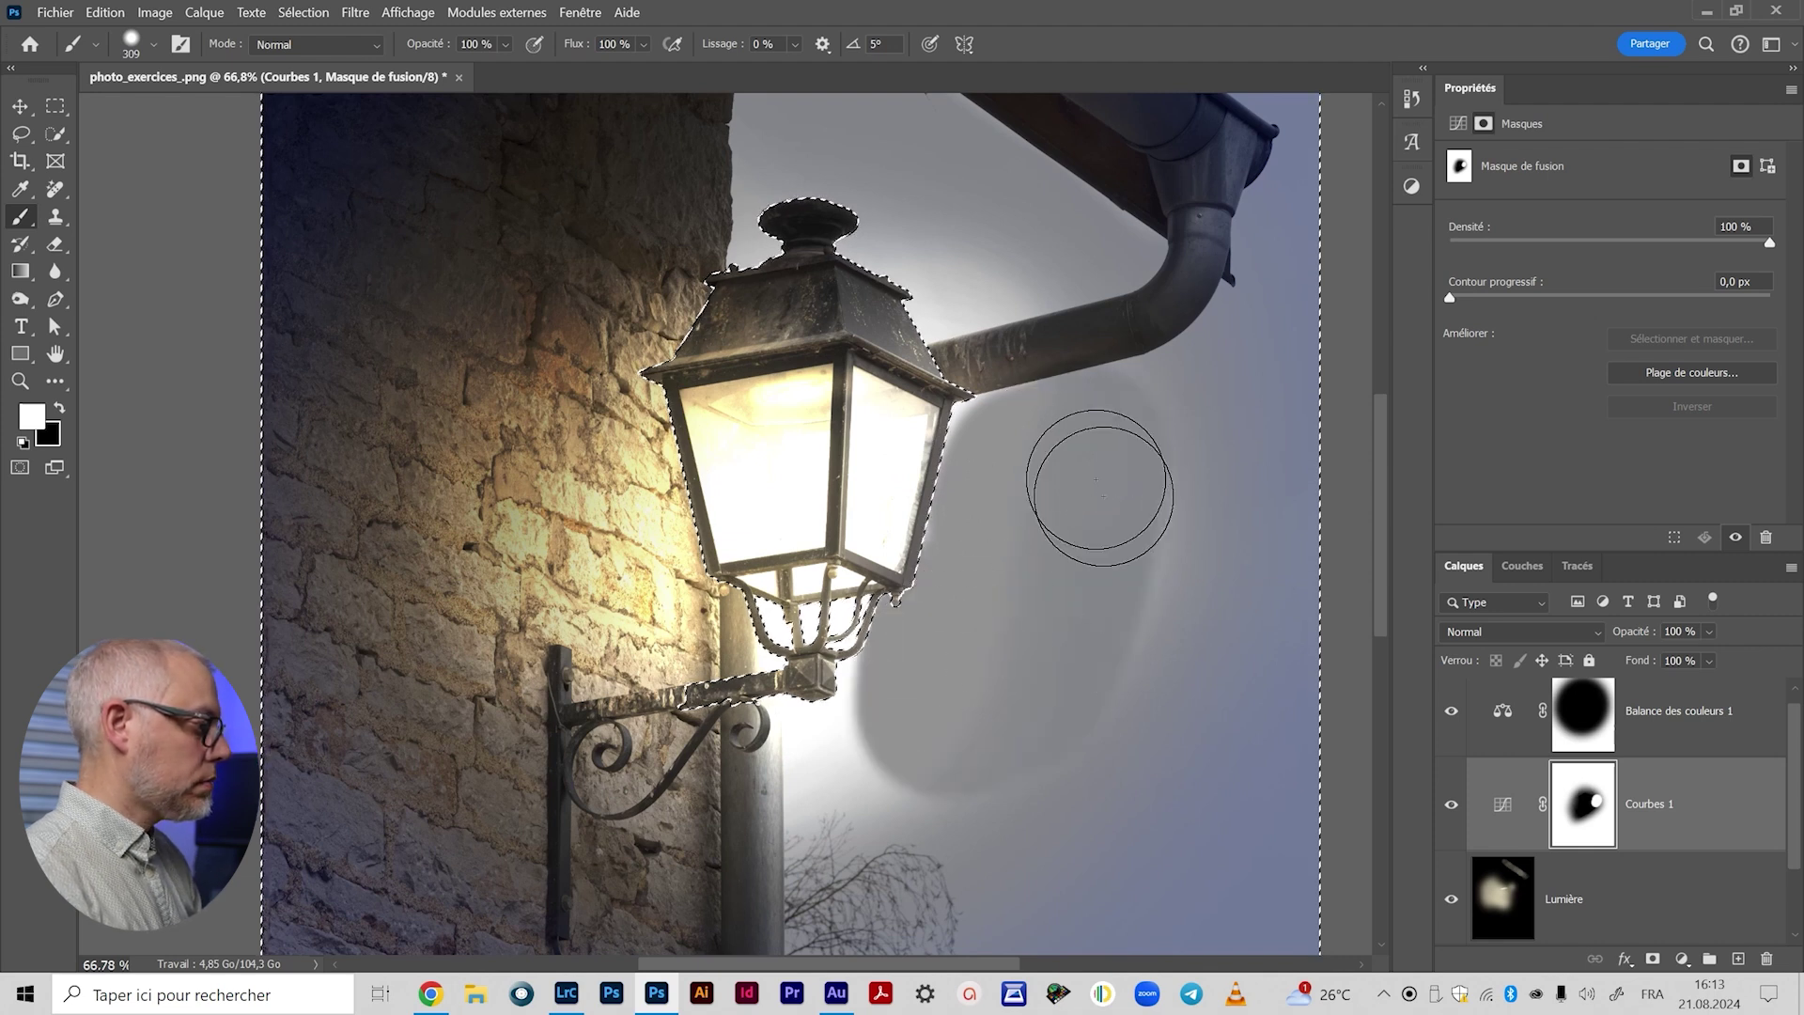
{"action": "scroll", "coordinate": [1026, 722], "scroll_direction": "down", "scroll_amount": 2}
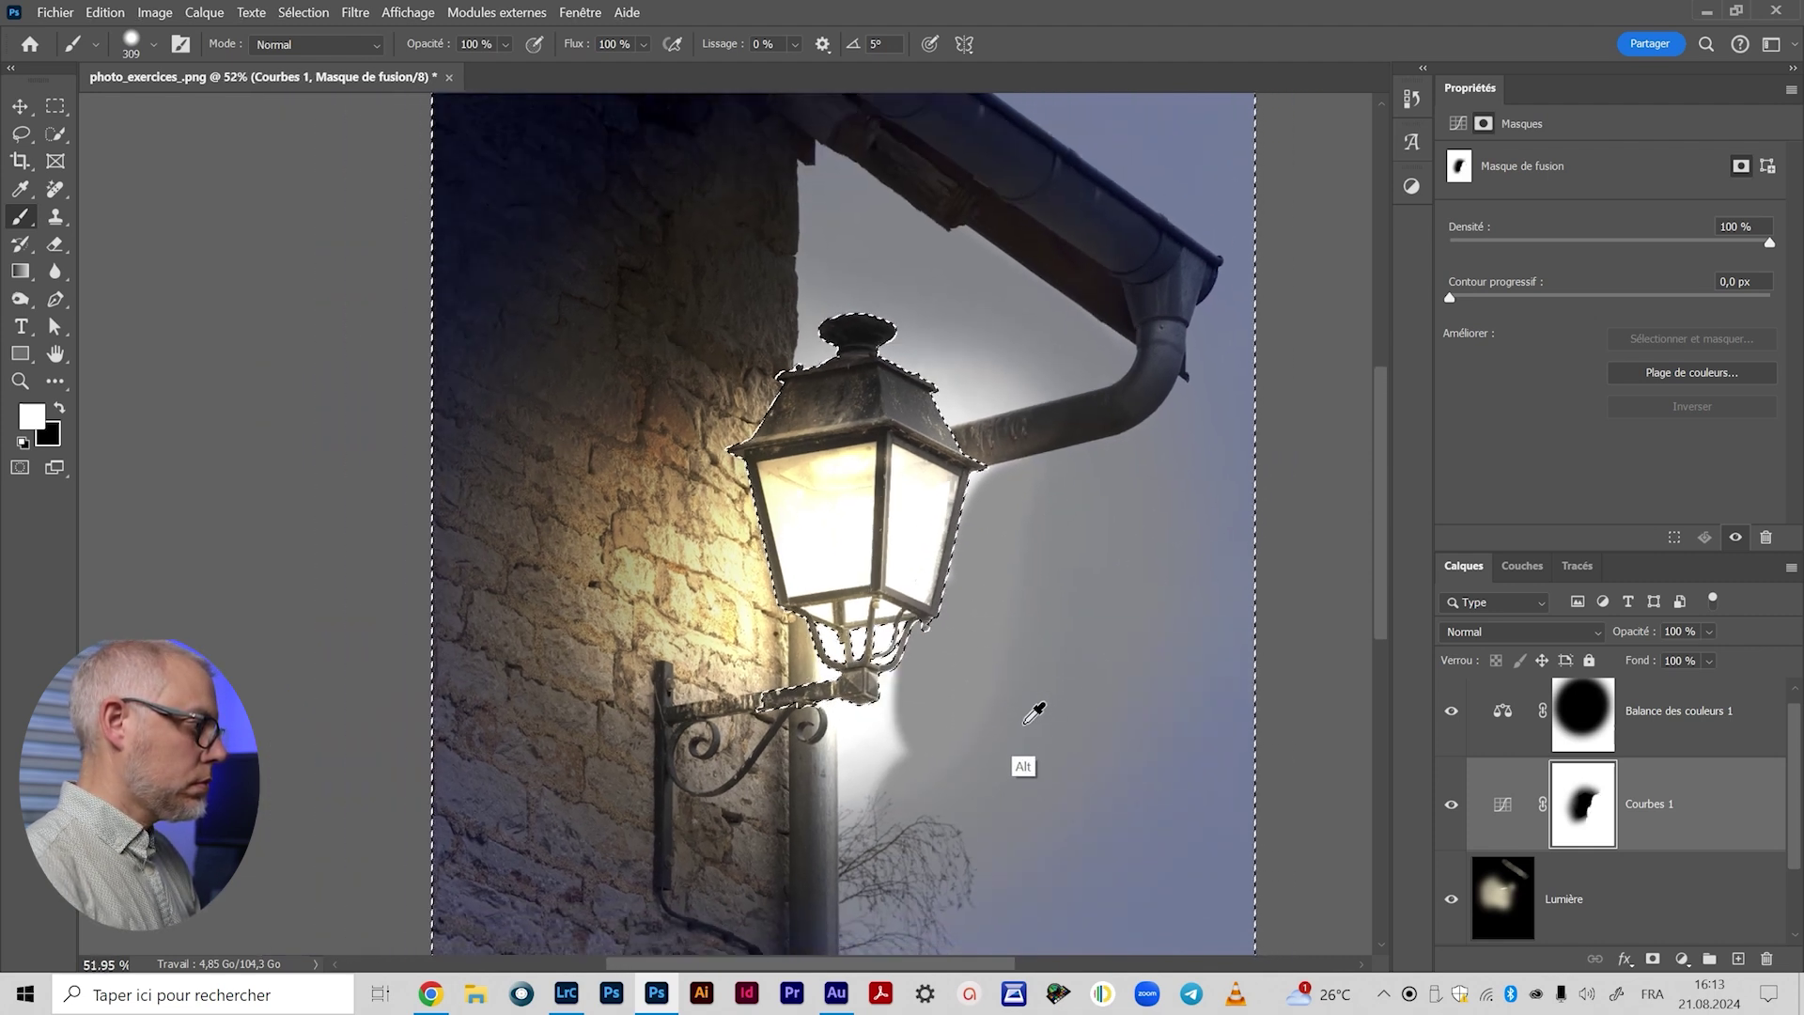
{"action": "scroll", "coordinate": [1034, 714], "scroll_direction": "down", "scroll_amount": 1}
{"action": "mouse_move", "coordinate": [1034, 717]}
{"action": "left_mouse_down"}
{"action": "mouse_move", "coordinate": [986, 717]}
{"action": "mouse_move", "coordinate": [949, 646]}
{"action": "left_mouse_up"}
Step: Reduce the brush to 194 px and paint a straight white stroke down the sky edge of the vertical drainpipe
{"action": "key", "text": "bracketleft"}
{"action": "mouse_move", "coordinate": [835, 608]}
{"action": "left_mouse_down"}
{"action": "mouse_move", "coordinate": [805, 583]}
{"action": "mouse_move", "coordinate": [832, 590]}
{"action": "left_mouse_up"}
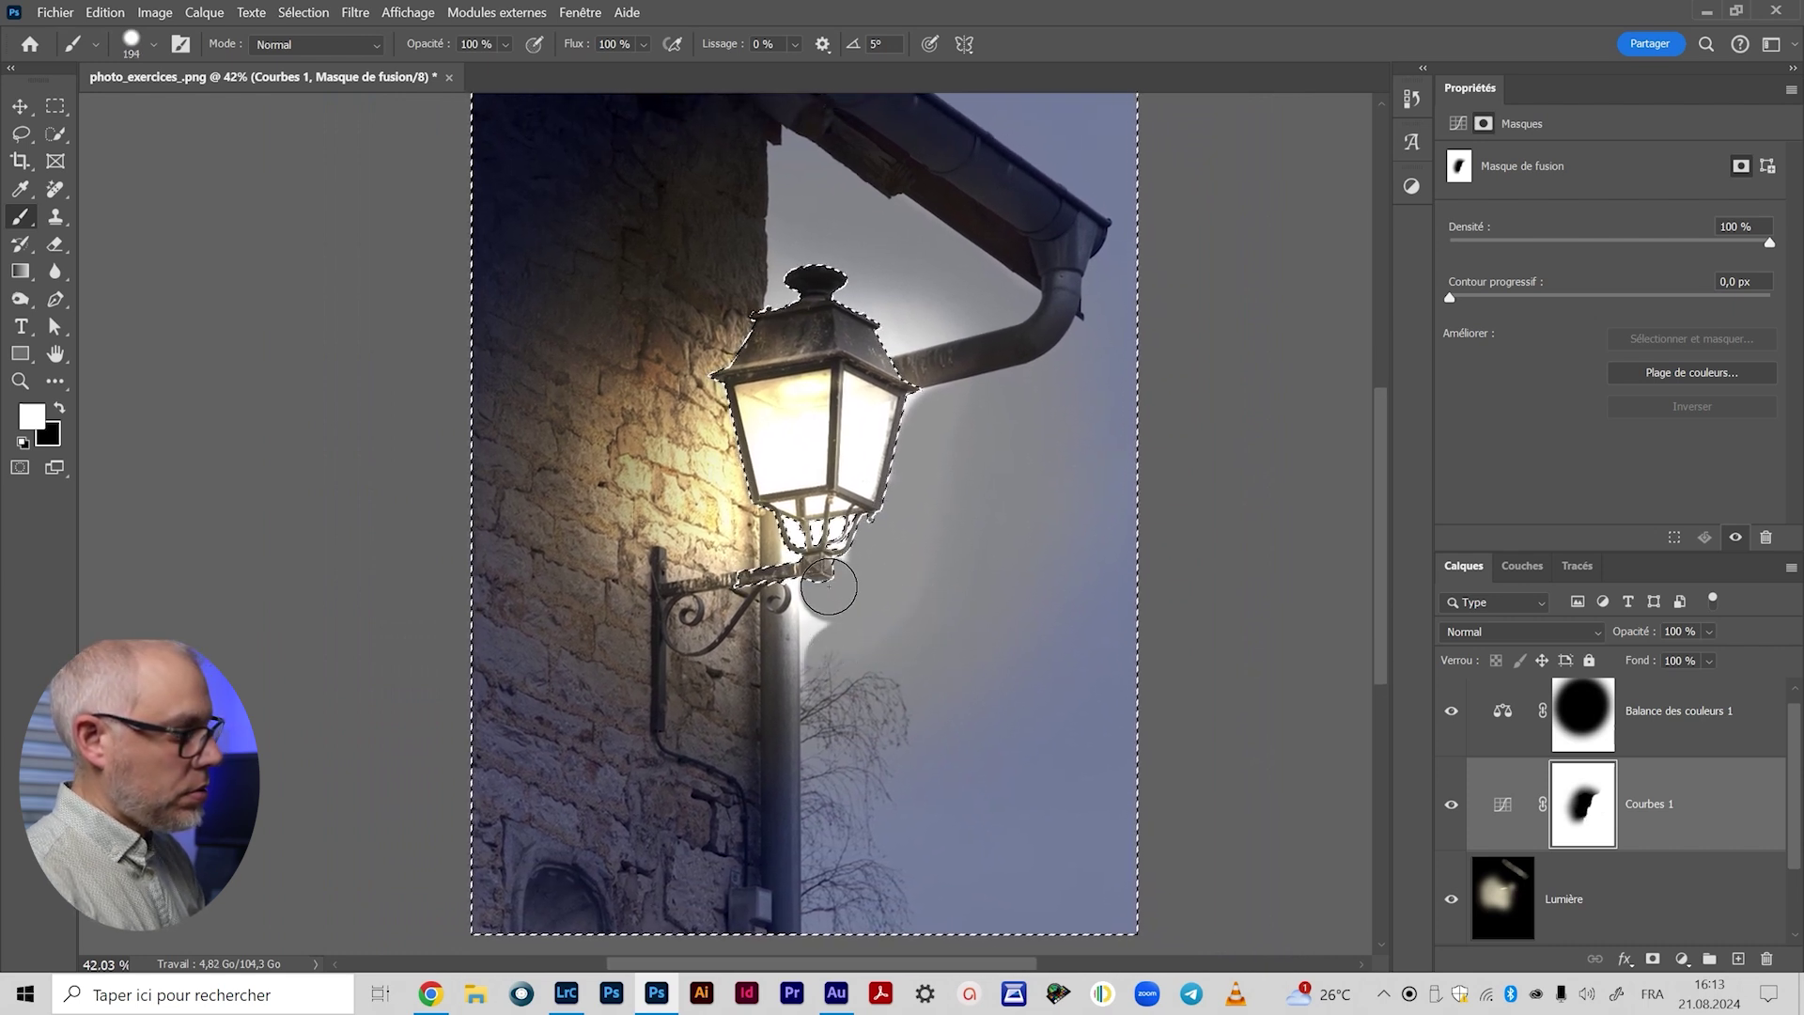
{"action": "key", "text": "shift"}
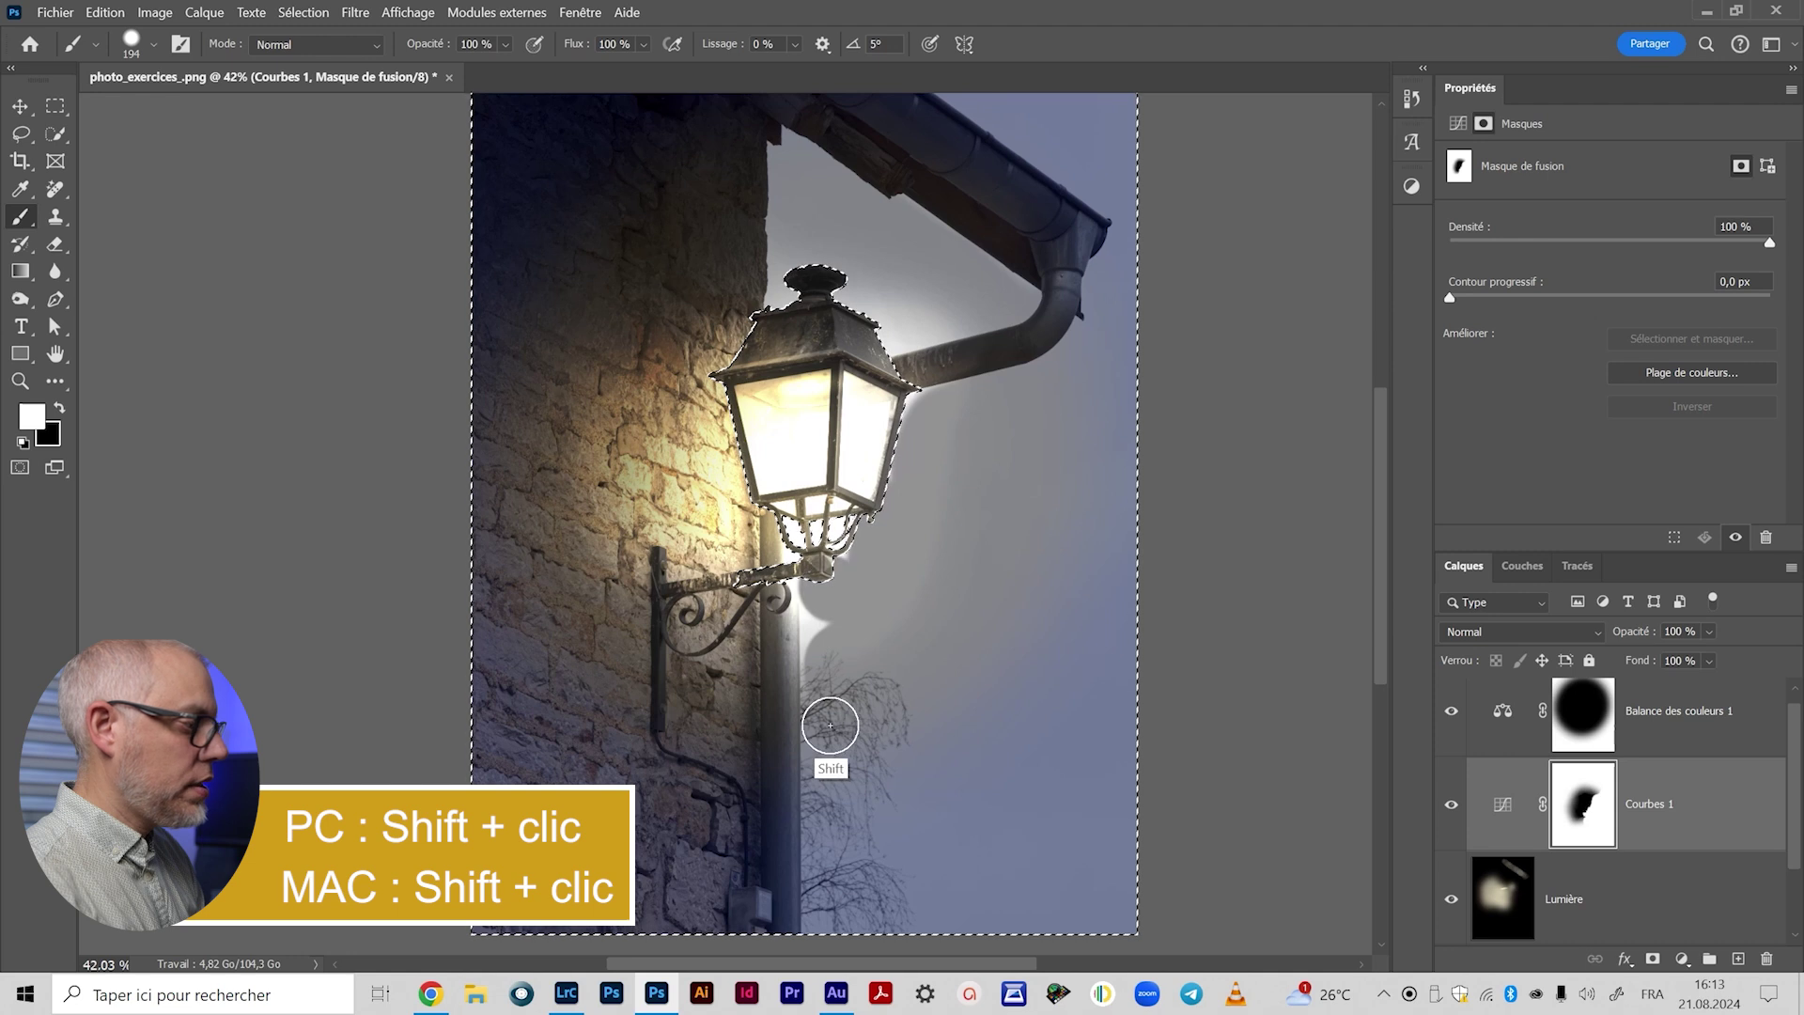
{"action": "left_click", "coordinate": [827, 720], "text": "shift"}
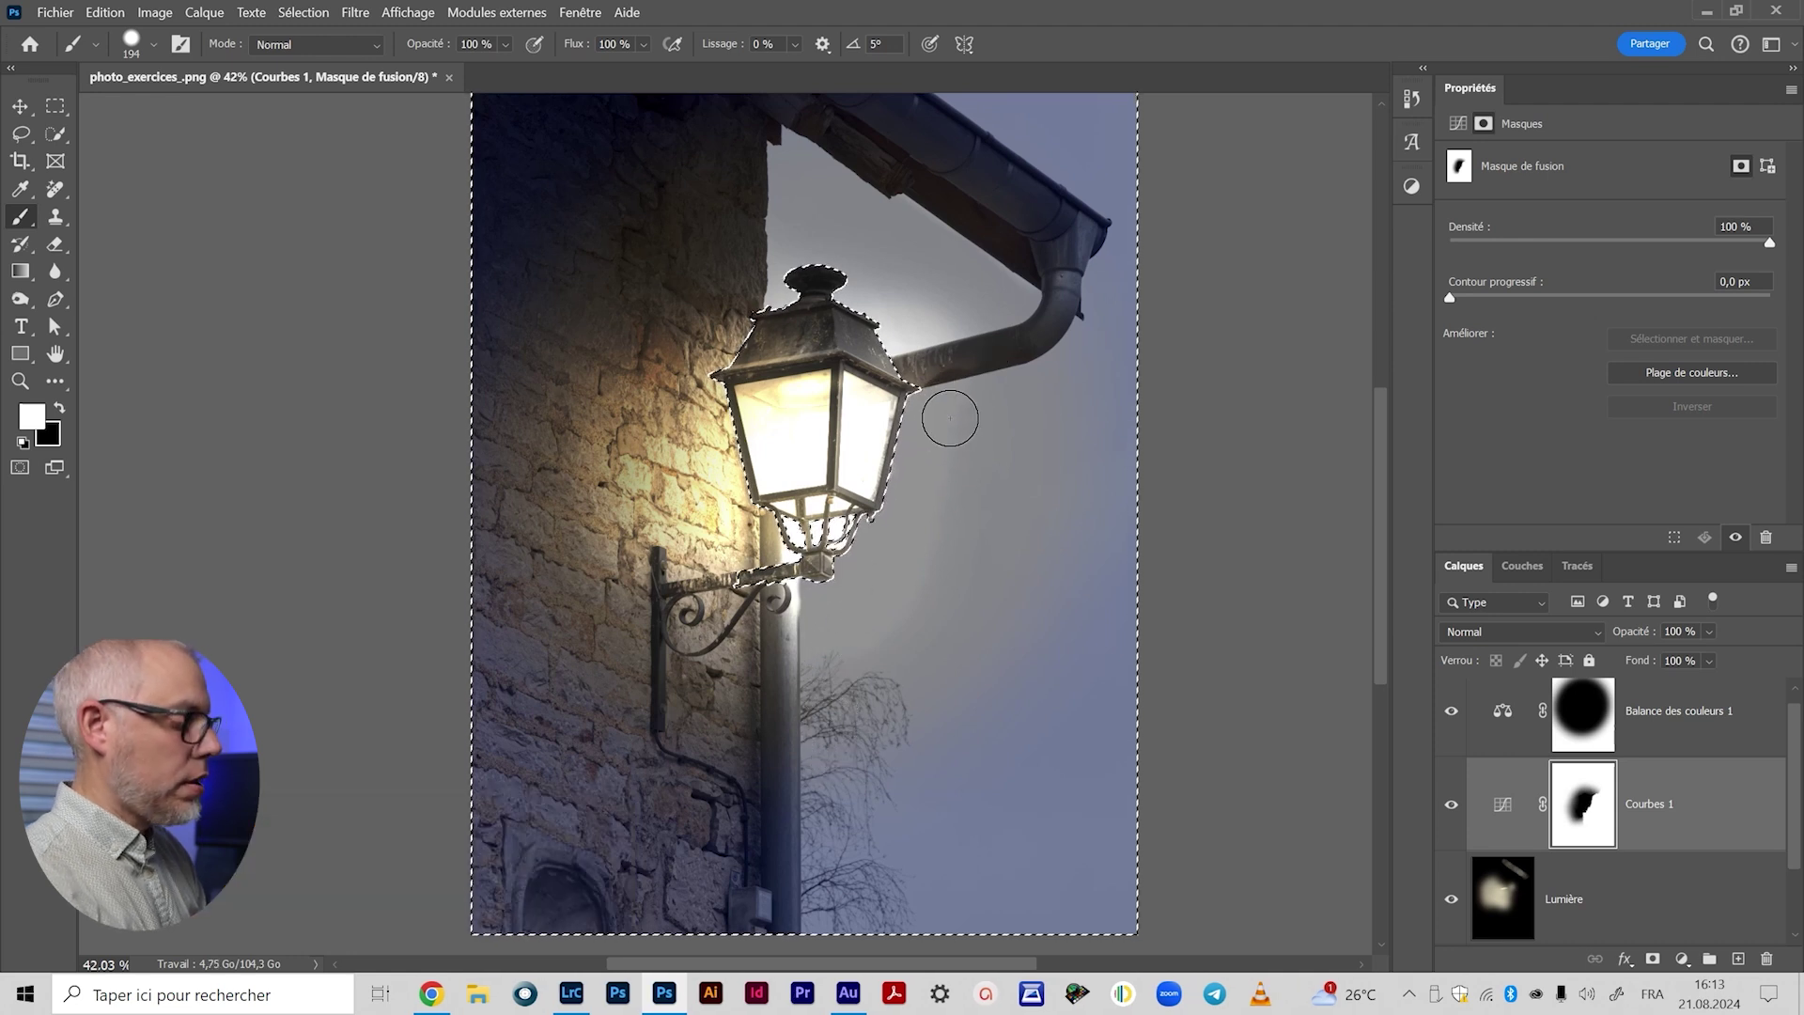
Step: With an 86 px brush, paint a straight white stroke above the gutter pipe, and whiten the remaining bright sky over it
{"action": "key", "text": "z"}
{"action": "left_click", "coordinate": [950, 405]}
{"action": "key", "text": "b"}
{"action": "scroll", "coordinate": [1002, 398], "scroll_direction": "up", "scroll_amount": 3}
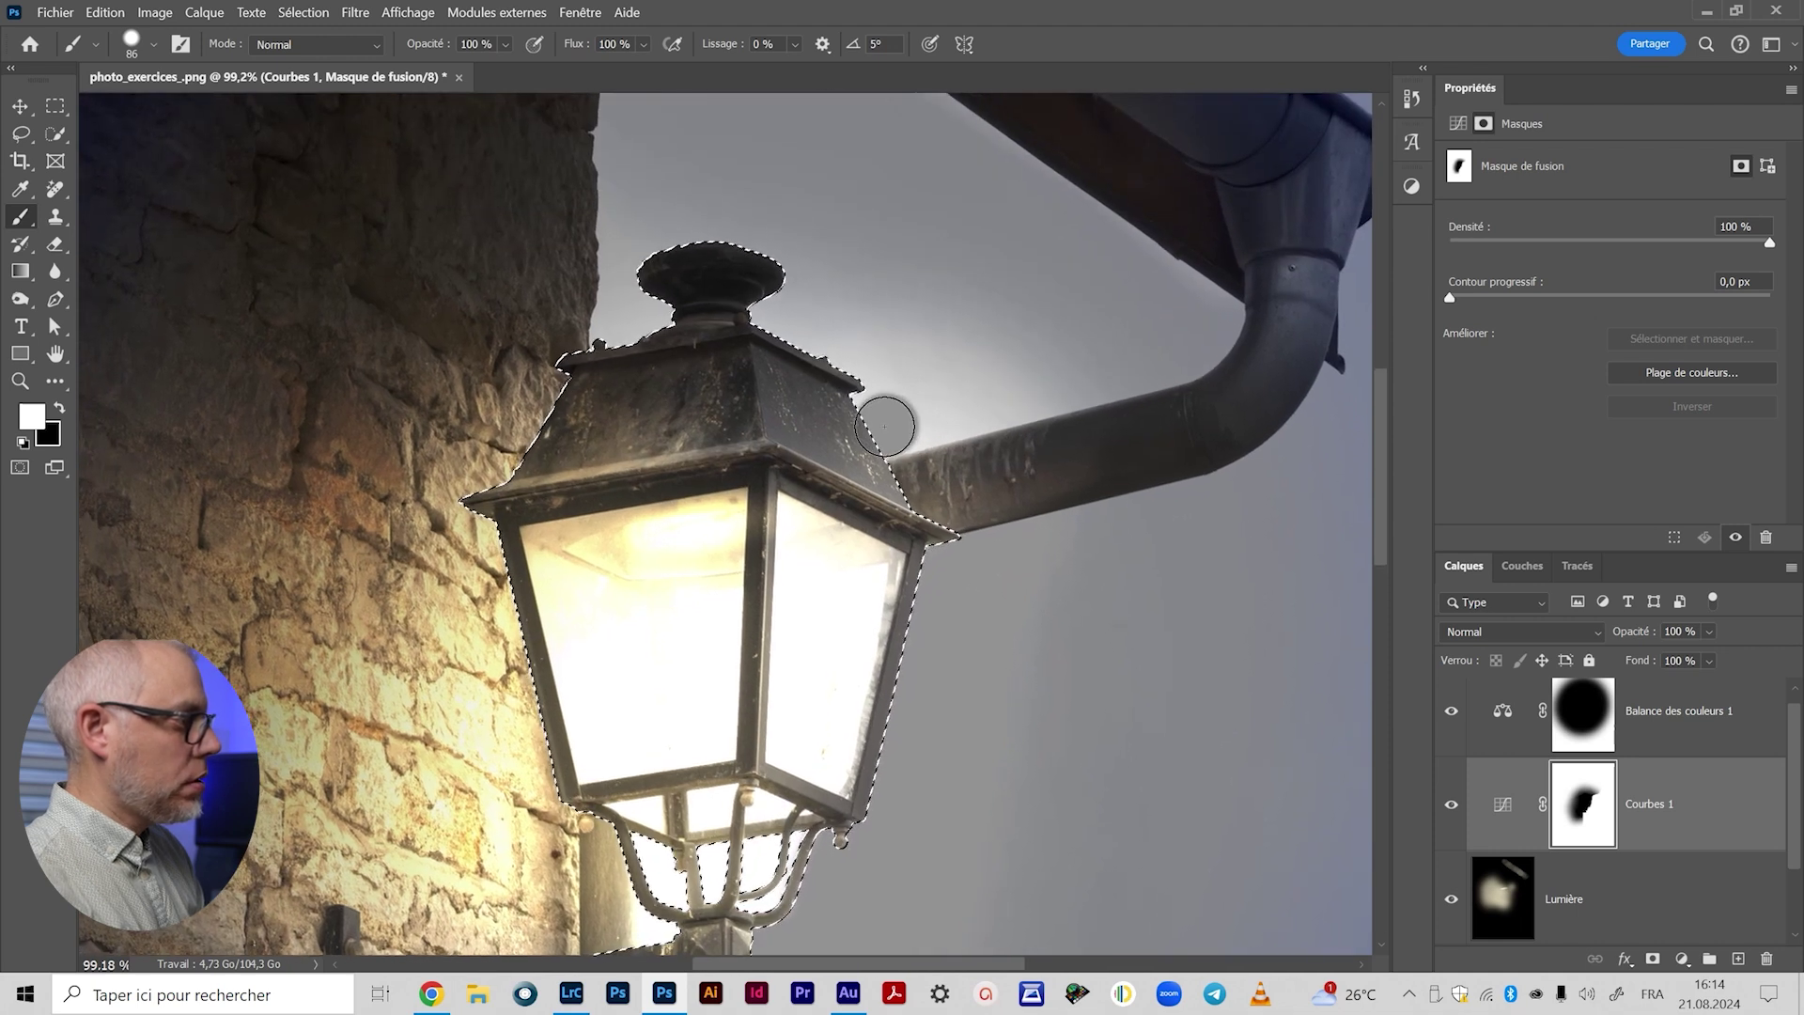
{"action": "left_click", "coordinate": [884, 426], "text": "shift"}
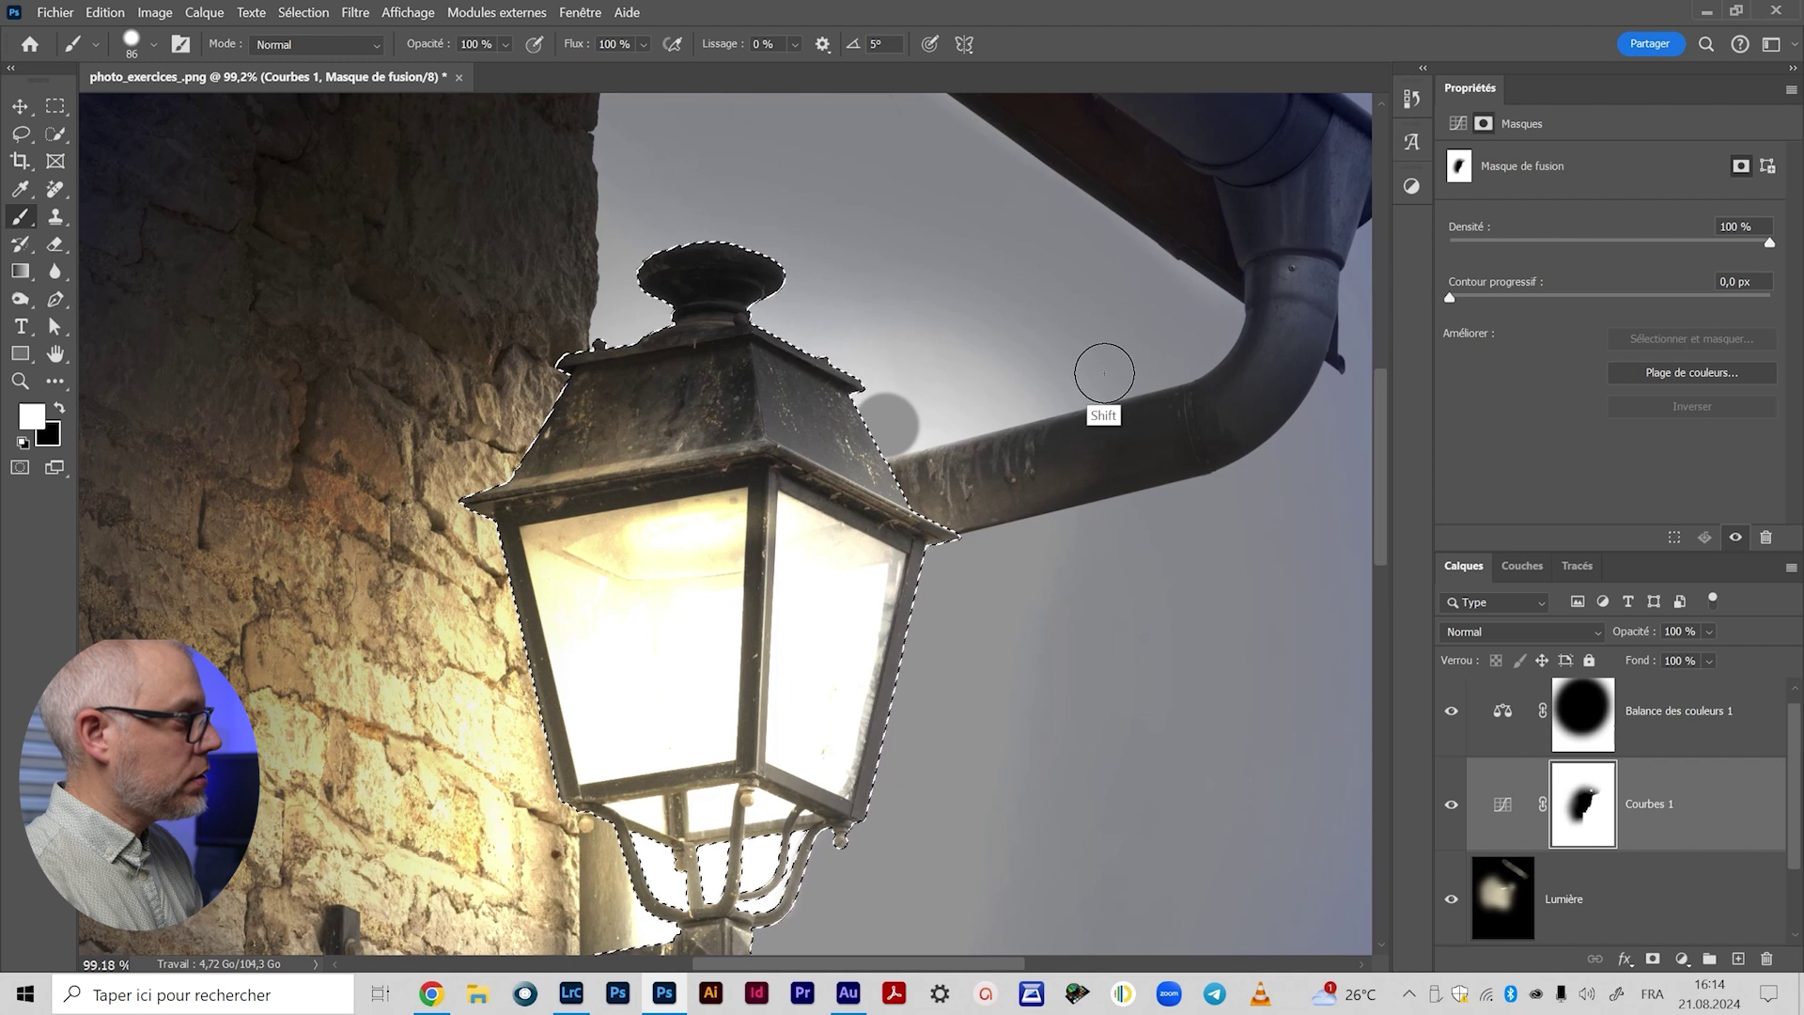
{"action": "left_click", "coordinate": [1105, 372], "text": "shift"}
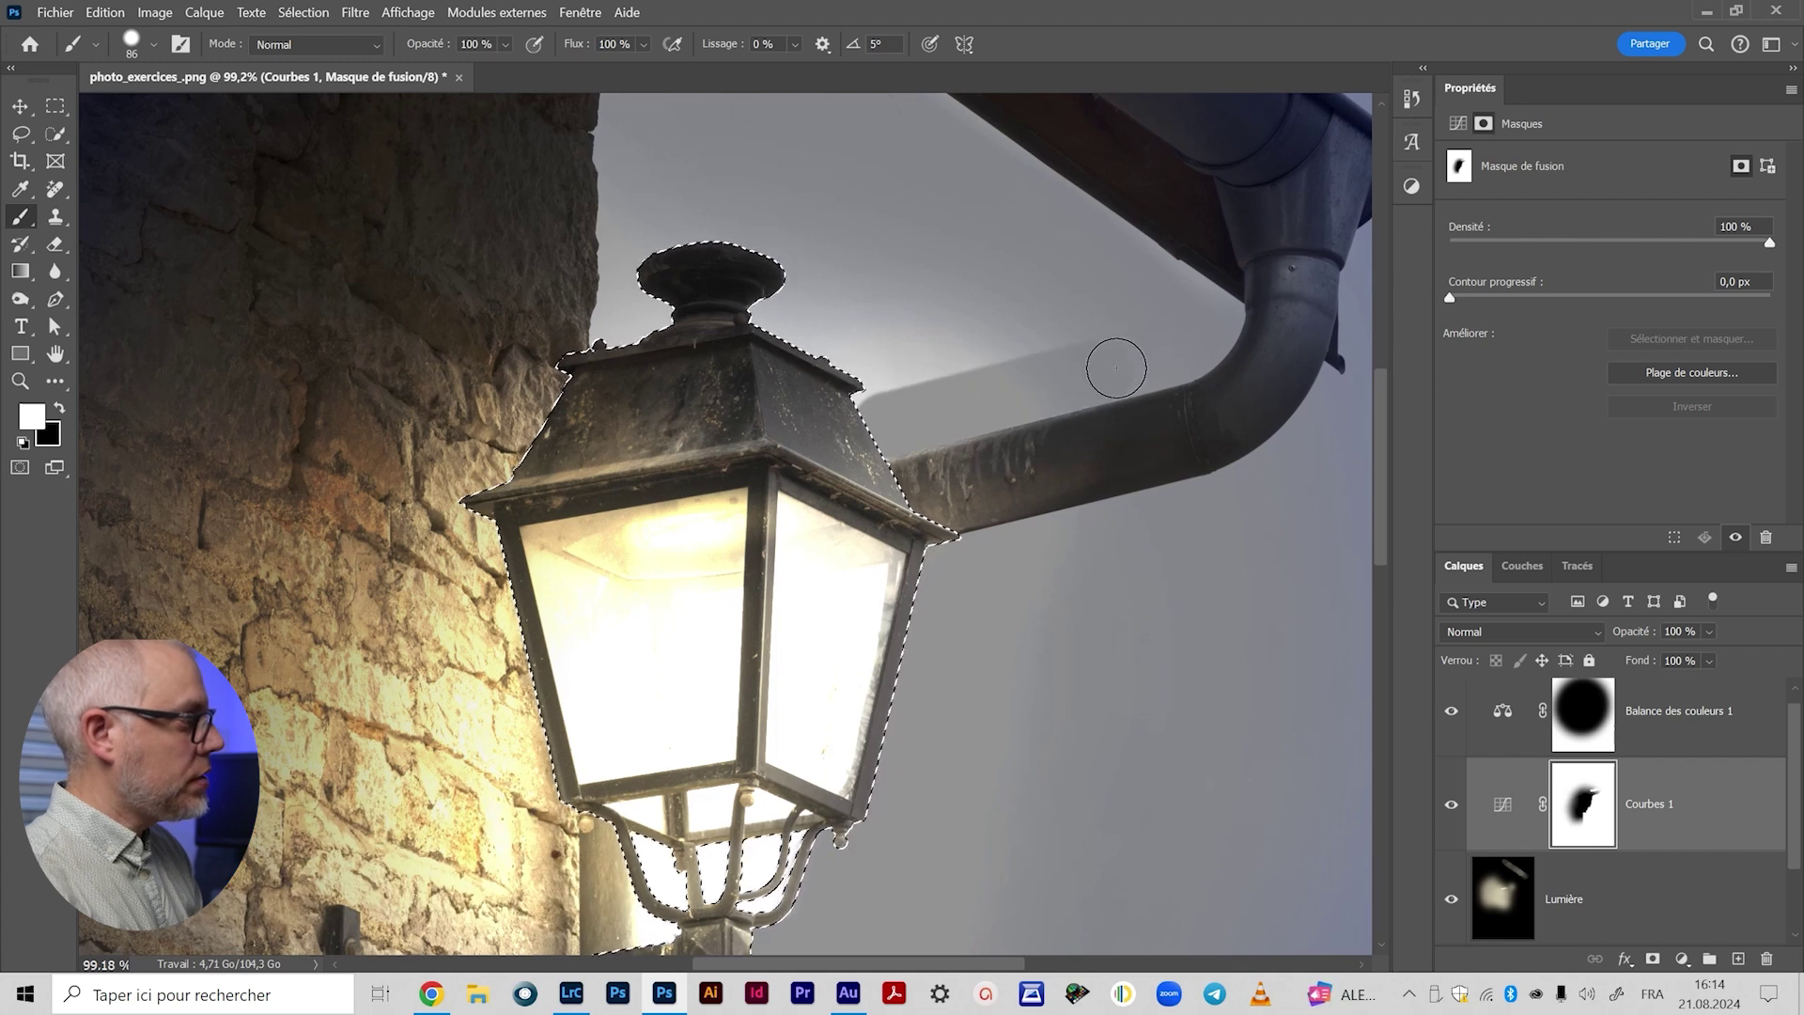
{"action": "mouse_move", "coordinate": [1017, 370]}
{"action": "left_mouse_down"}
{"action": "mouse_move", "coordinate": [952, 361]}
{"action": "mouse_move", "coordinate": [969, 347]}
{"action": "mouse_move", "coordinate": [872, 380]}
{"action": "mouse_move", "coordinate": [887, 318]}
{"action": "mouse_move", "coordinate": [946, 334]}
{"action": "mouse_move", "coordinate": [818, 352]}
{"action": "mouse_move", "coordinate": [828, 251]}
{"action": "mouse_move", "coordinate": [663, 303]}
{"action": "mouse_move", "coordinate": [651, 348]}
{"action": "mouse_move", "coordinate": [850, 235]}
{"action": "left_mouse_up"}
{"action": "scroll", "coordinate": [903, 442], "scroll_direction": "up", "scroll_amount": 2}
Step: Reduce the brush to 50 px and touch up the Courbes 1 mask in white just below the bracket's end block
{"action": "scroll", "coordinate": [902, 442], "scroll_direction": "down", "scroll_amount": 5}
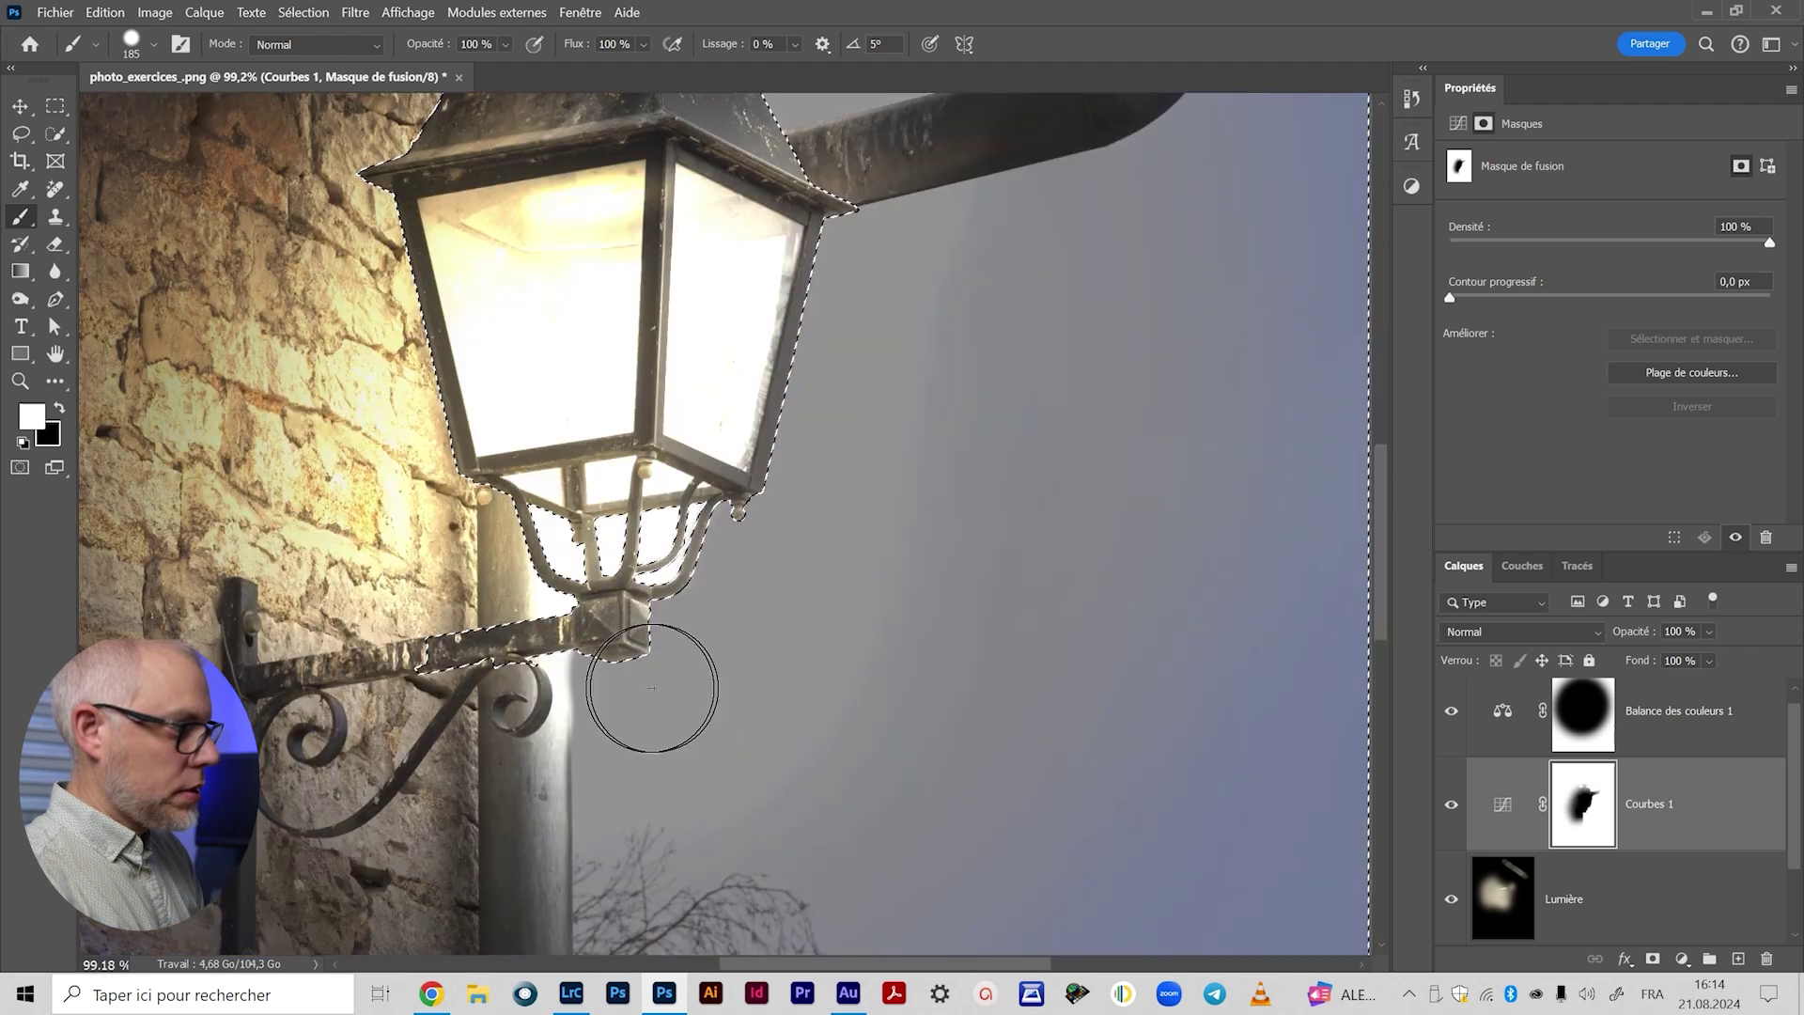
{"action": "left_click_drag", "start_coordinate": [628, 688], "coordinate": [615, 689]}
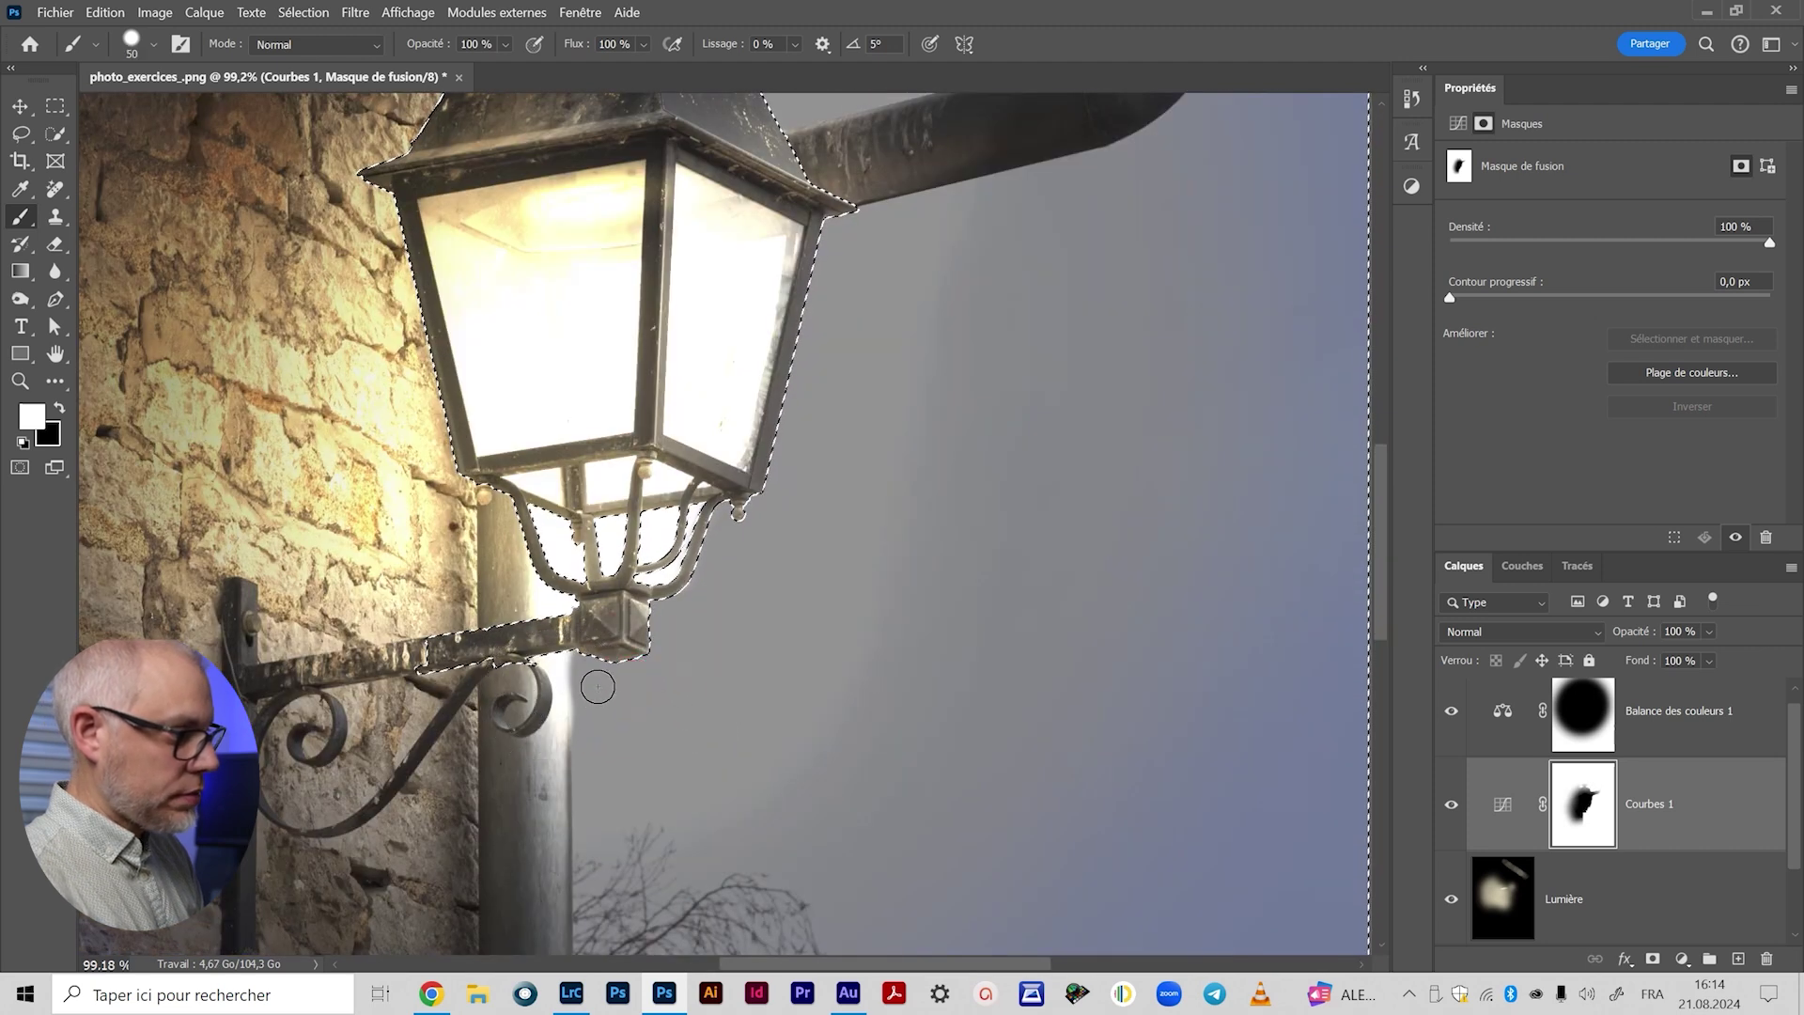
{"action": "key", "text": "shift"}
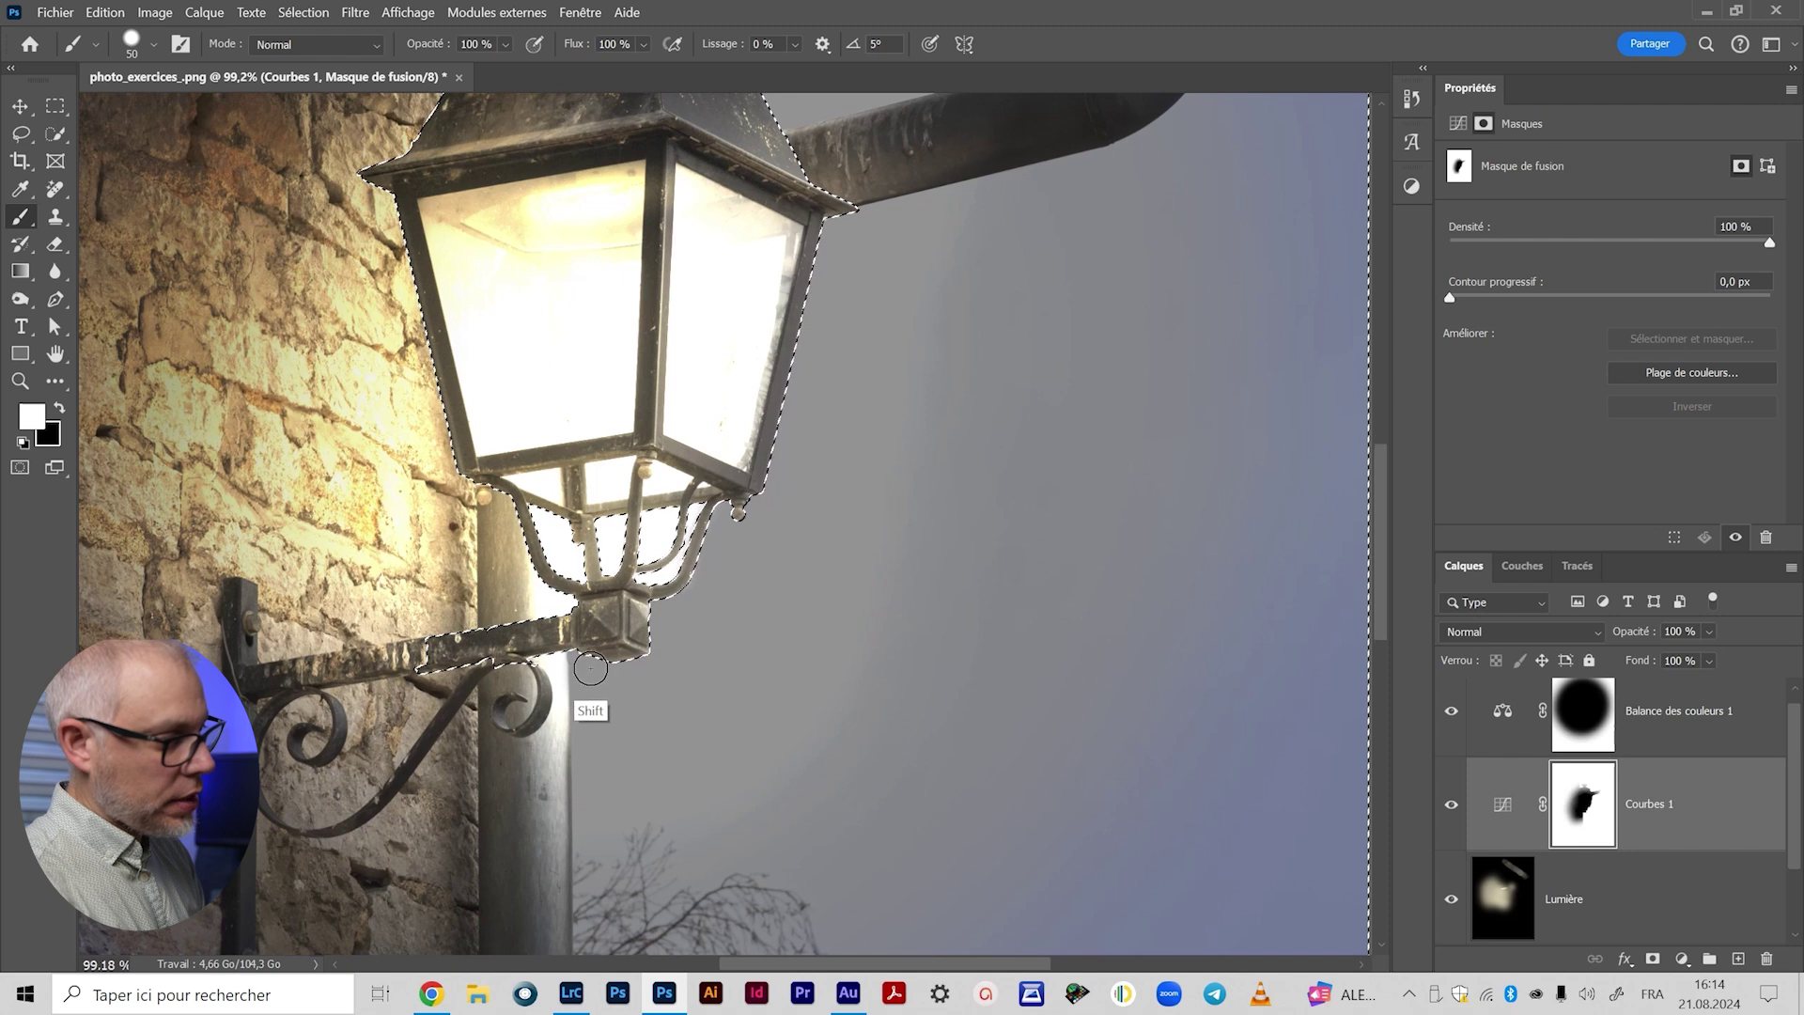
Step: Display the Courbes 1 mask on its own and deselect the inverted lantern selection
{"action": "key", "text": "z"}
{"action": "left_click_drag", "start_coordinate": [619, 738], "coordinate": [562, 714]}
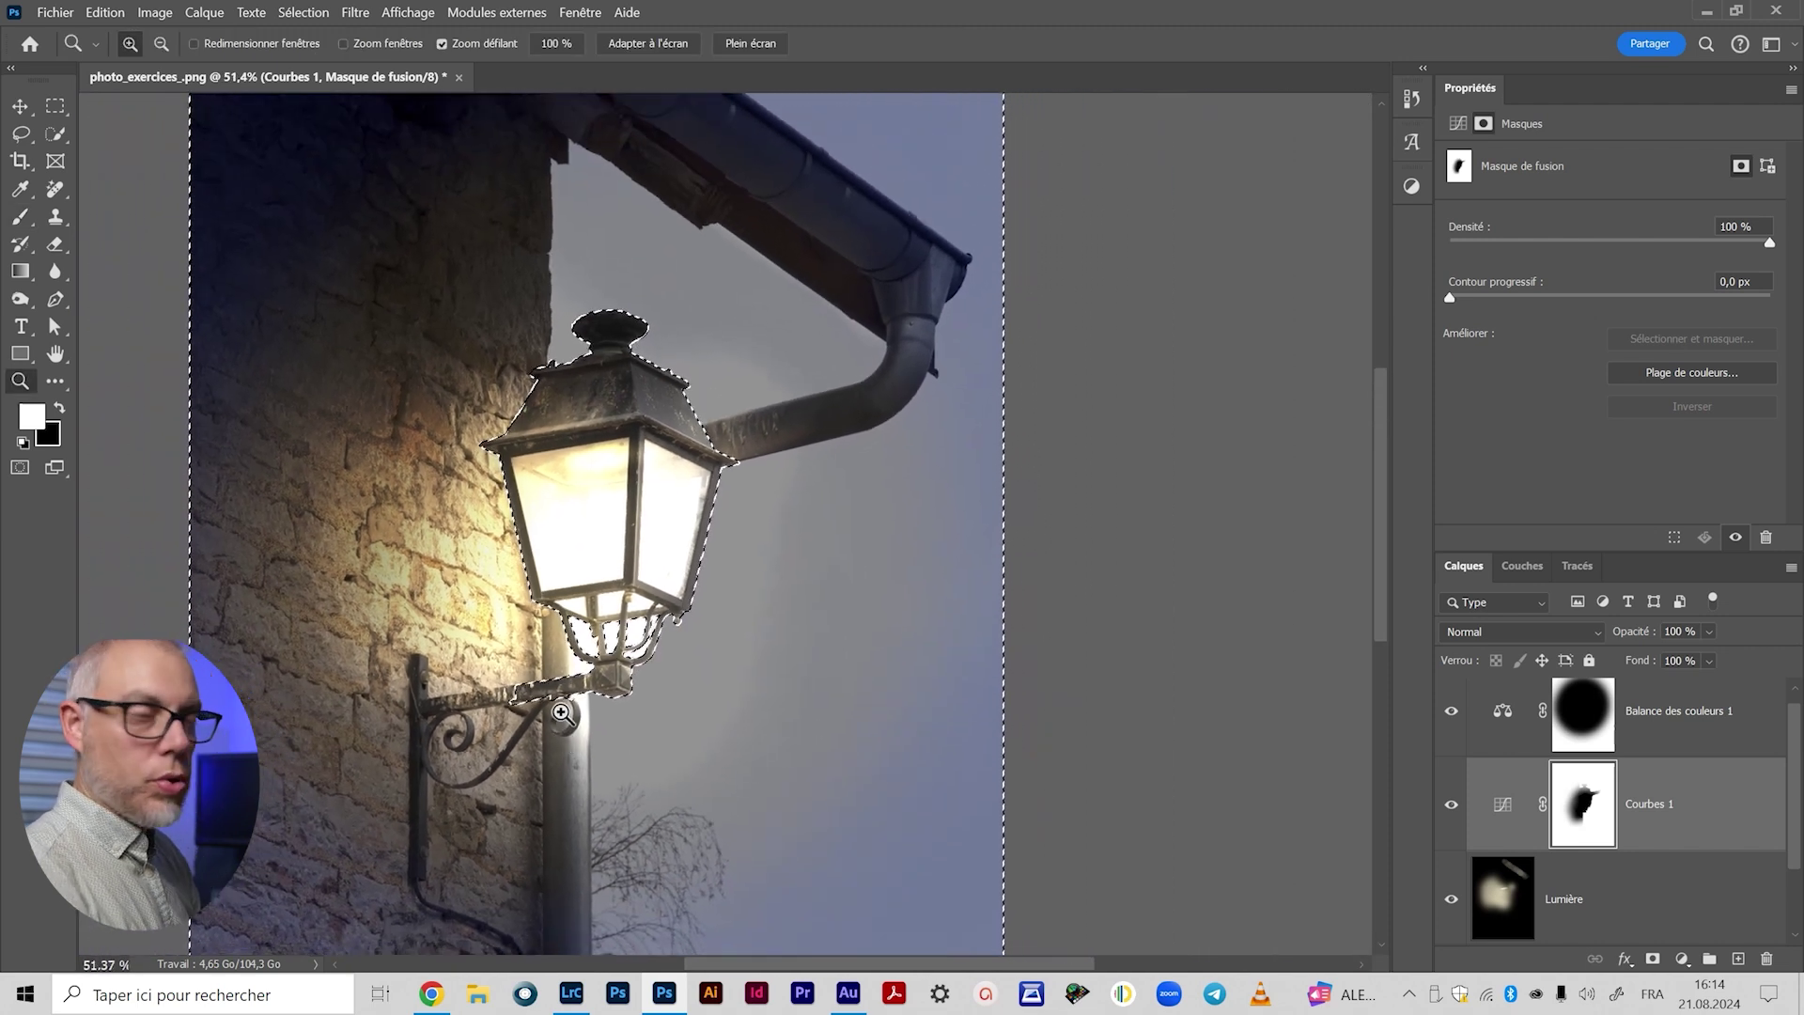
{"action": "left_click_drag", "start_coordinate": [618, 623], "coordinate": [699, 661]}
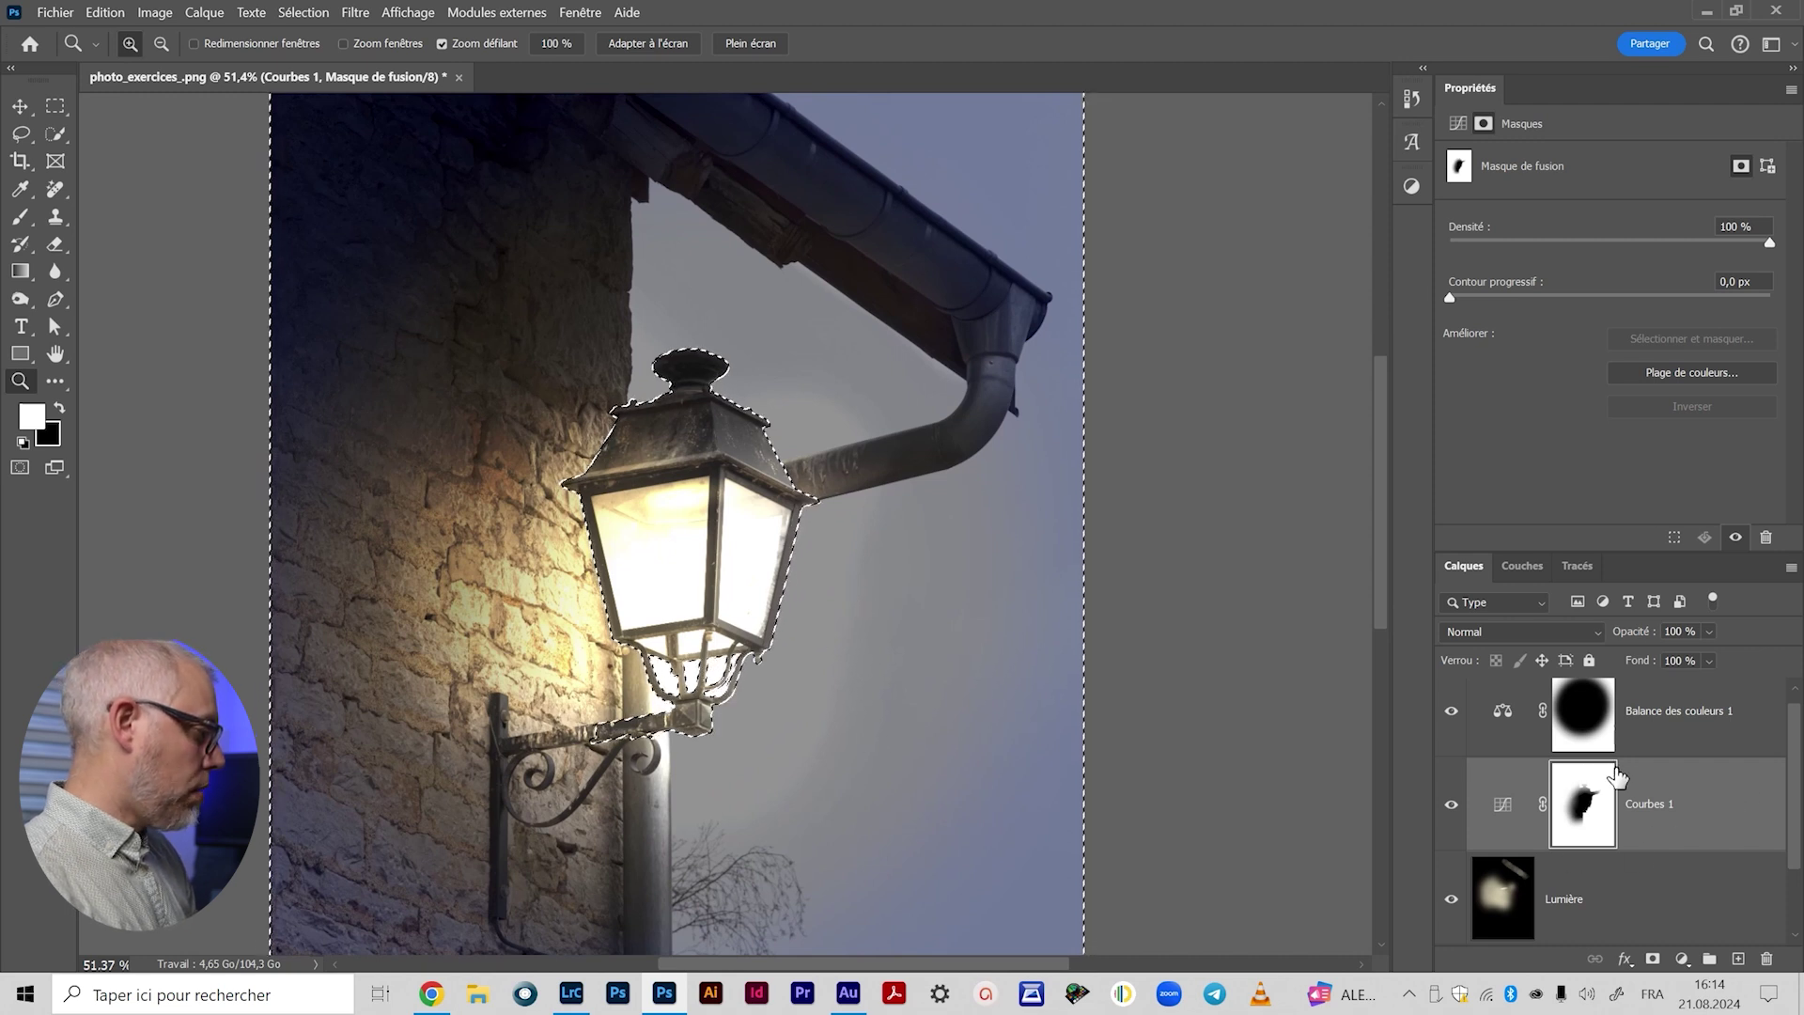
{"action": "left_click", "coordinate": [1594, 802], "text": "alt"}
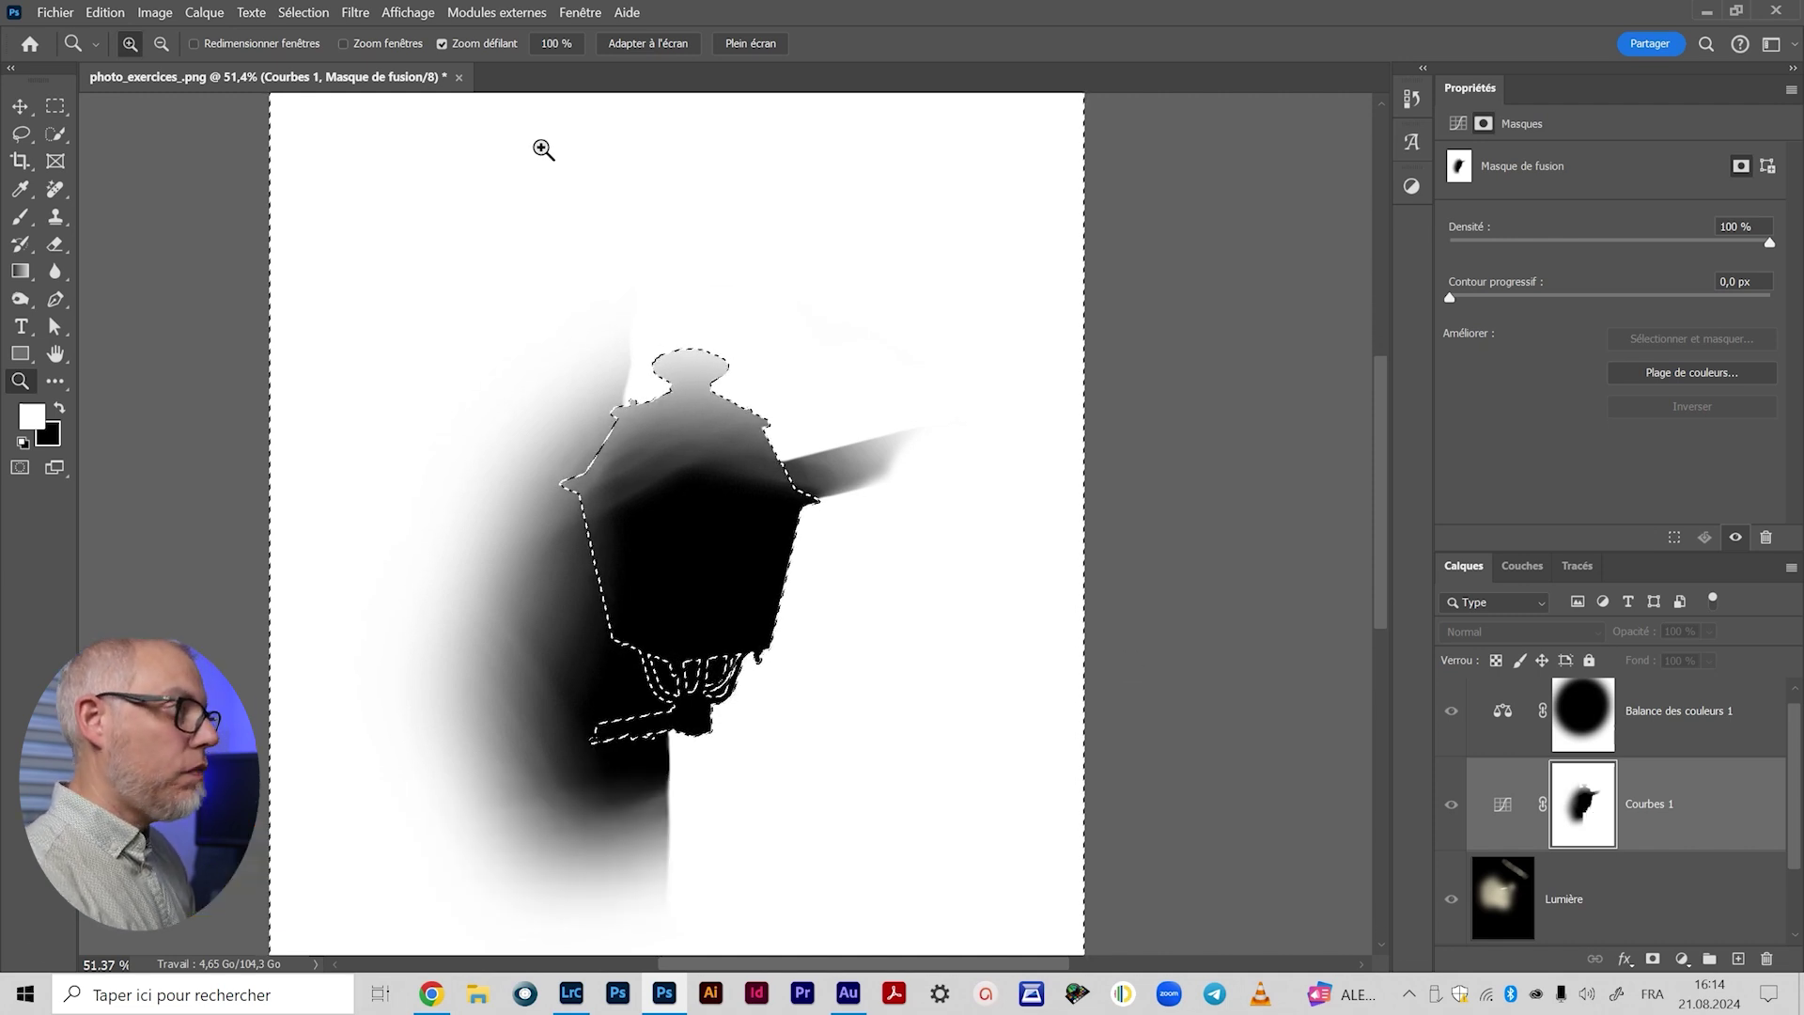
{"action": "left_click", "coordinate": [302, 12]}
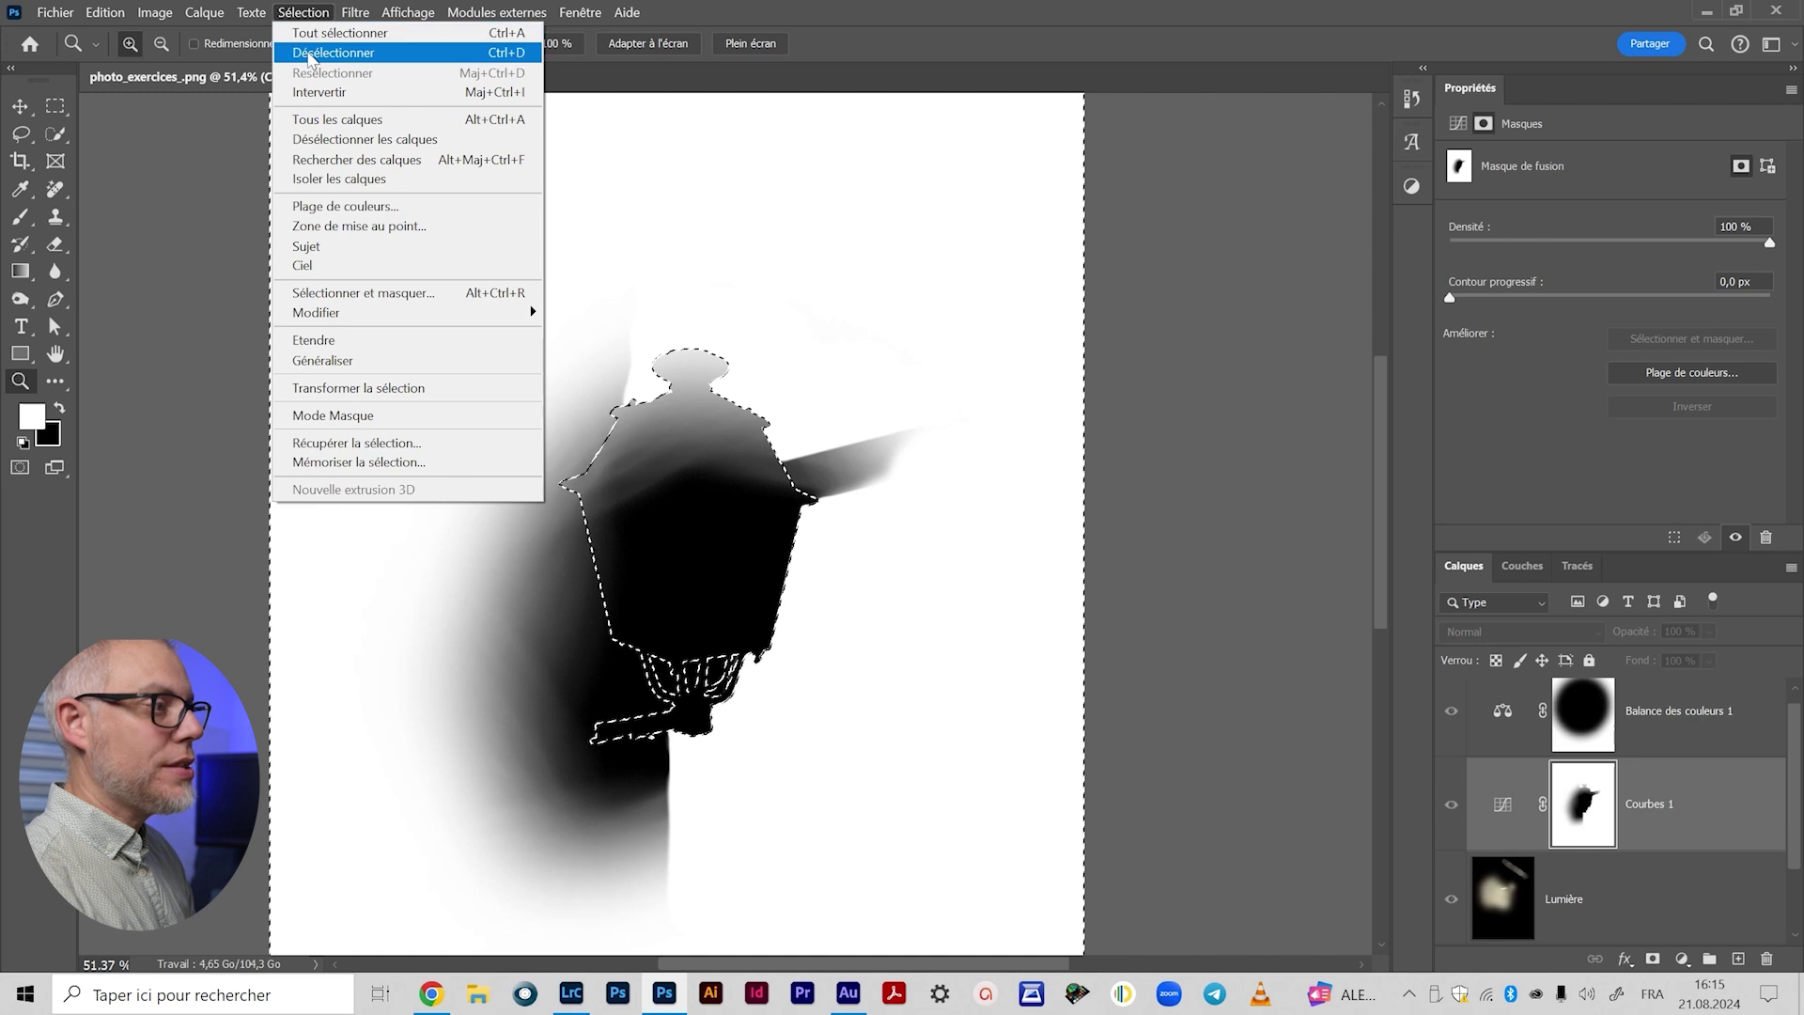
{"action": "left_click", "coordinate": [314, 53]}
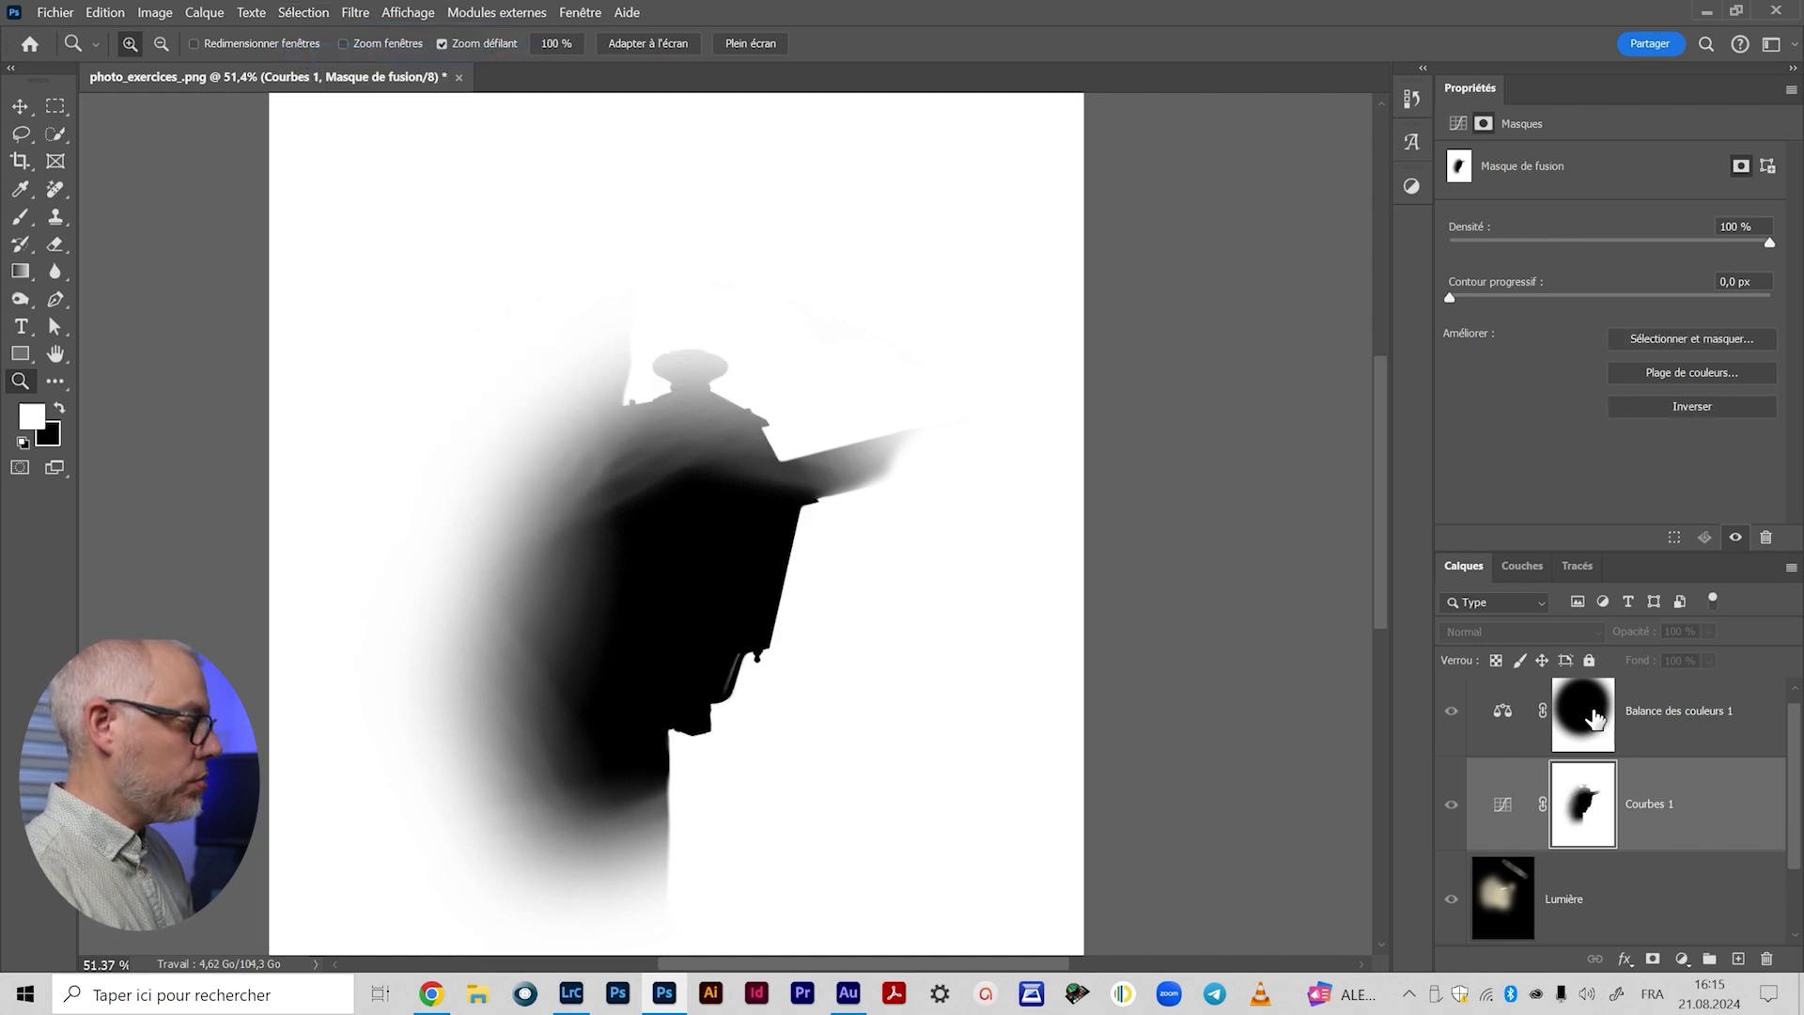
Step: Return to the image view and replace the Balance des couleurs 1 mask with a copy of the Courbes 1 mask
{"action": "left_click", "coordinate": [1575, 810], "text": "alt"}
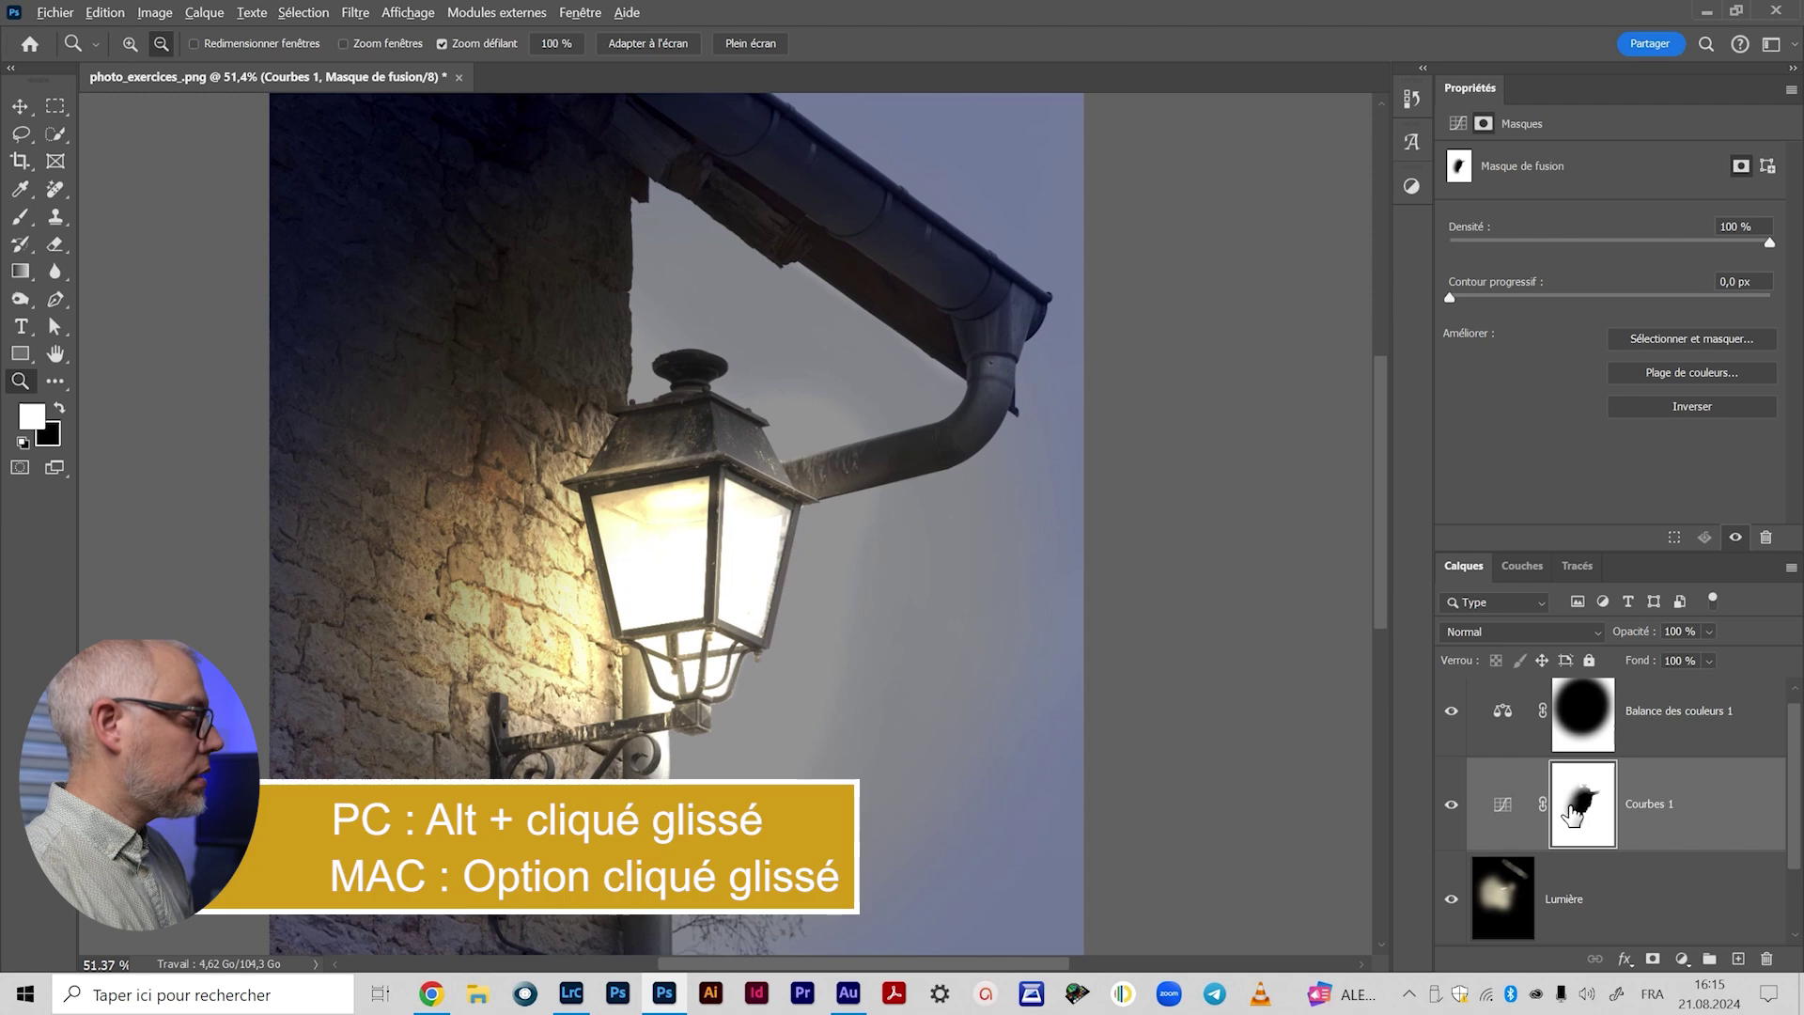
{"action": "left_click_drag", "start_coordinate": [1575, 810], "coordinate": [1580, 714]}
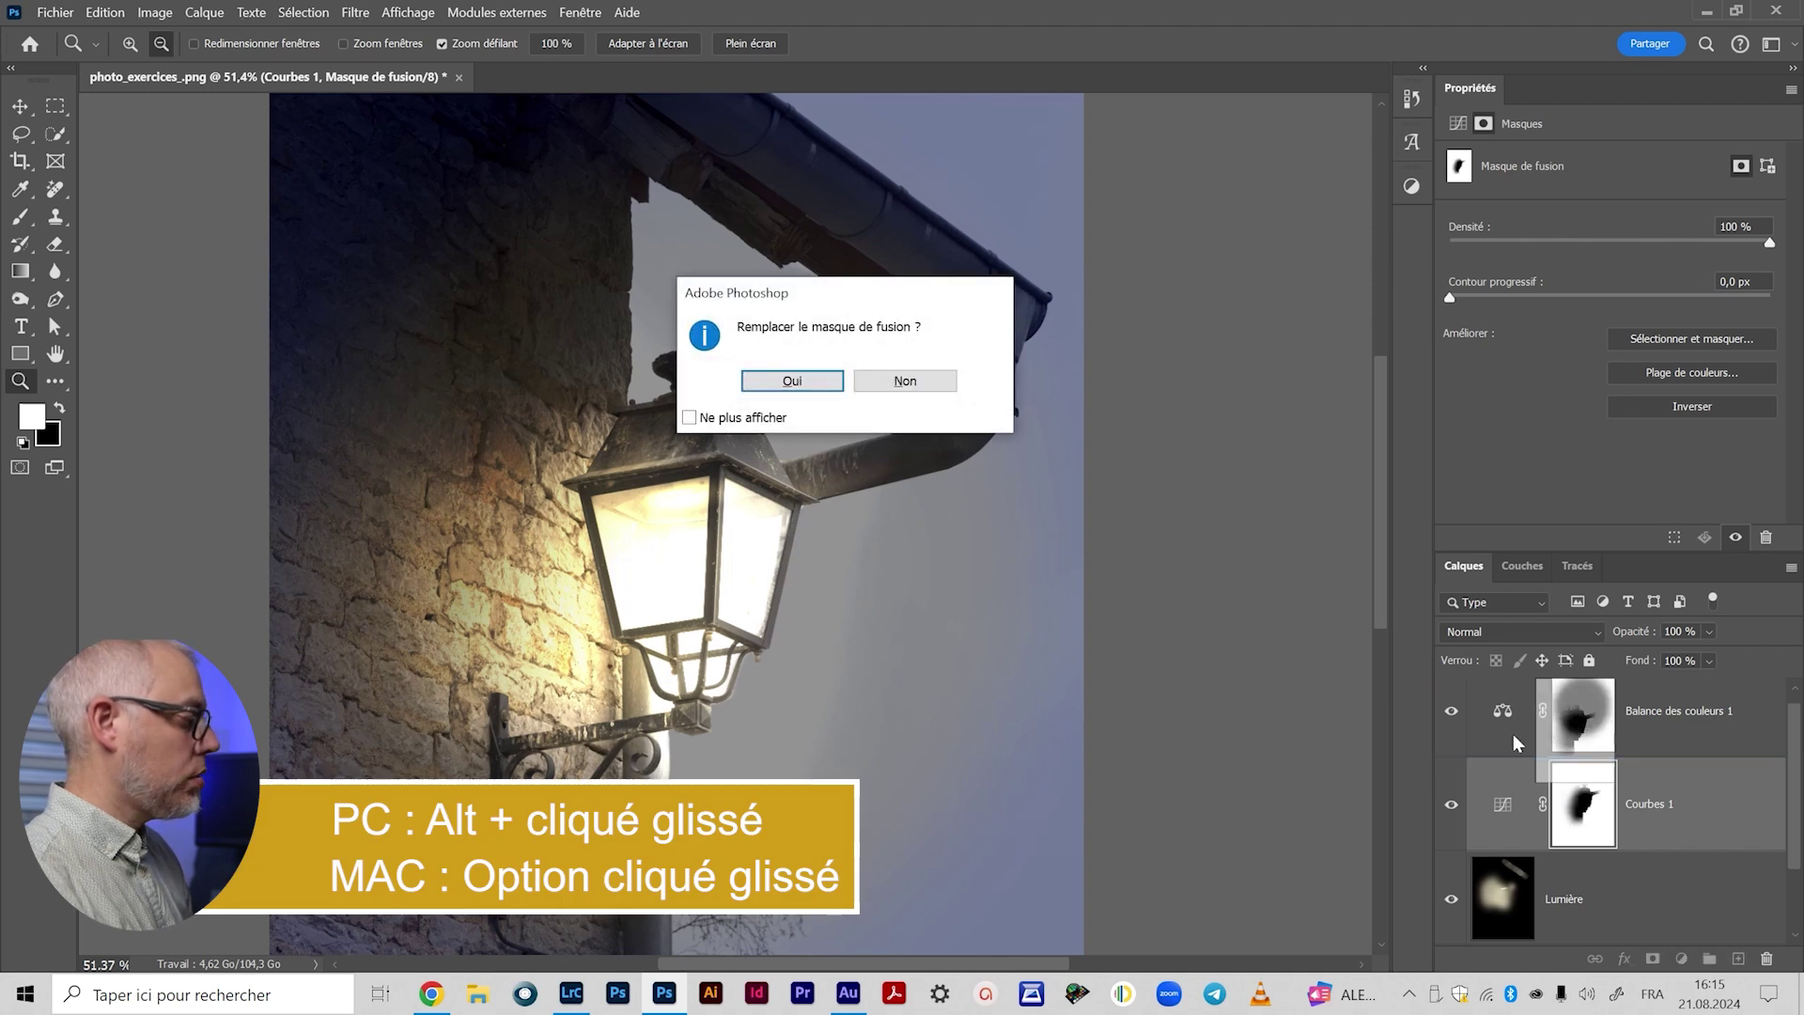
{"action": "left_click", "coordinate": [797, 379]}
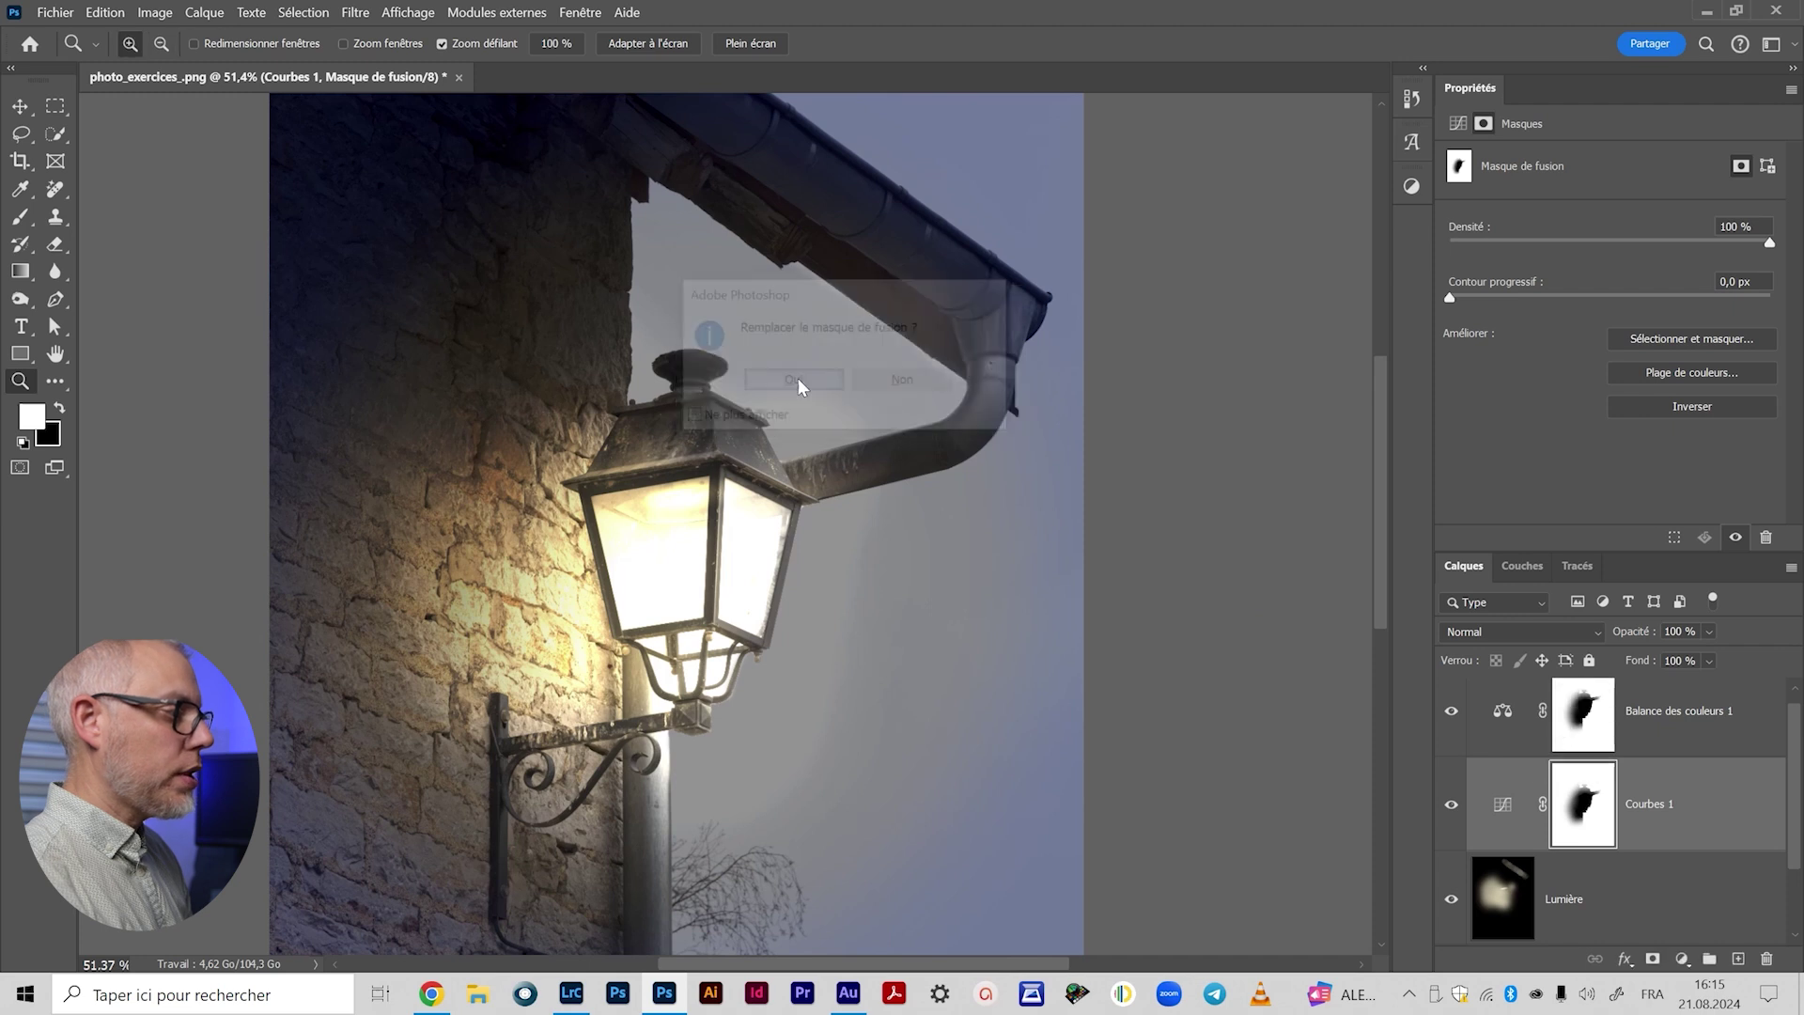
{"action": "scroll", "coordinate": [651, 550], "scroll_direction": "down", "scroll_amount": 2}
{"action": "left_click_drag", "start_coordinate": [693, 685], "coordinate": [766, 630]}
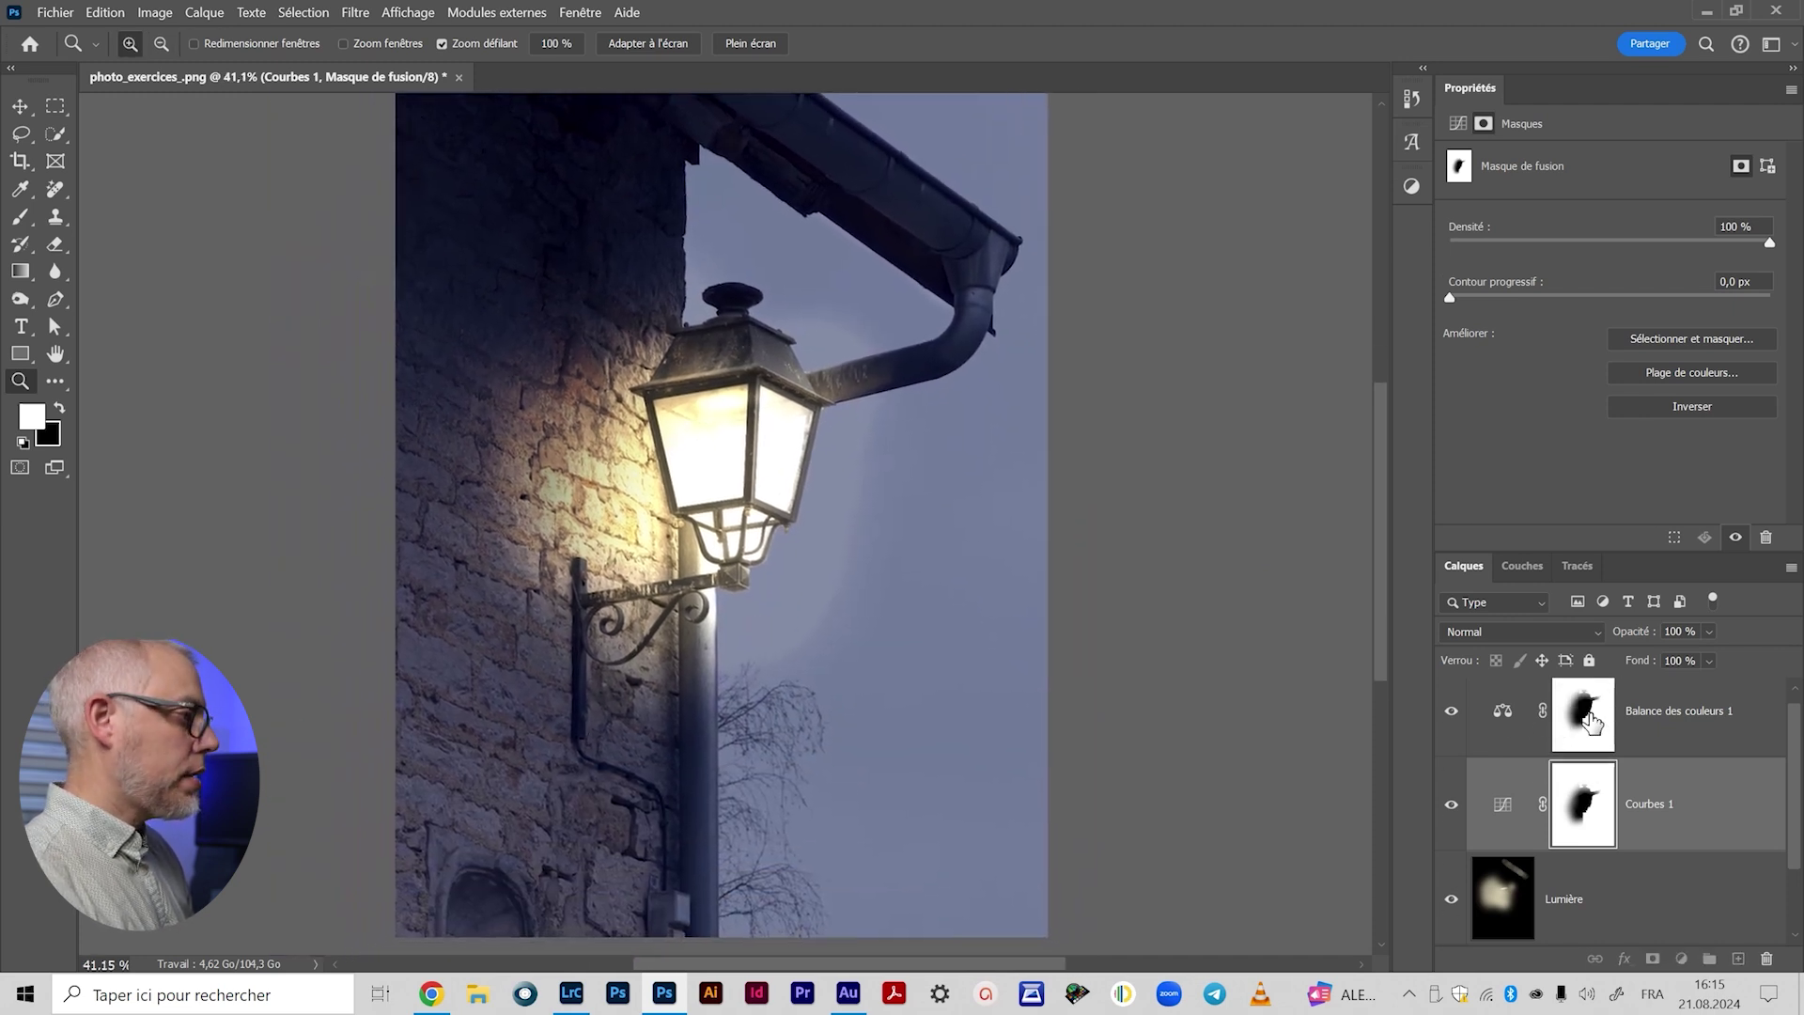
{"action": "left_click", "coordinate": [1520, 723]}
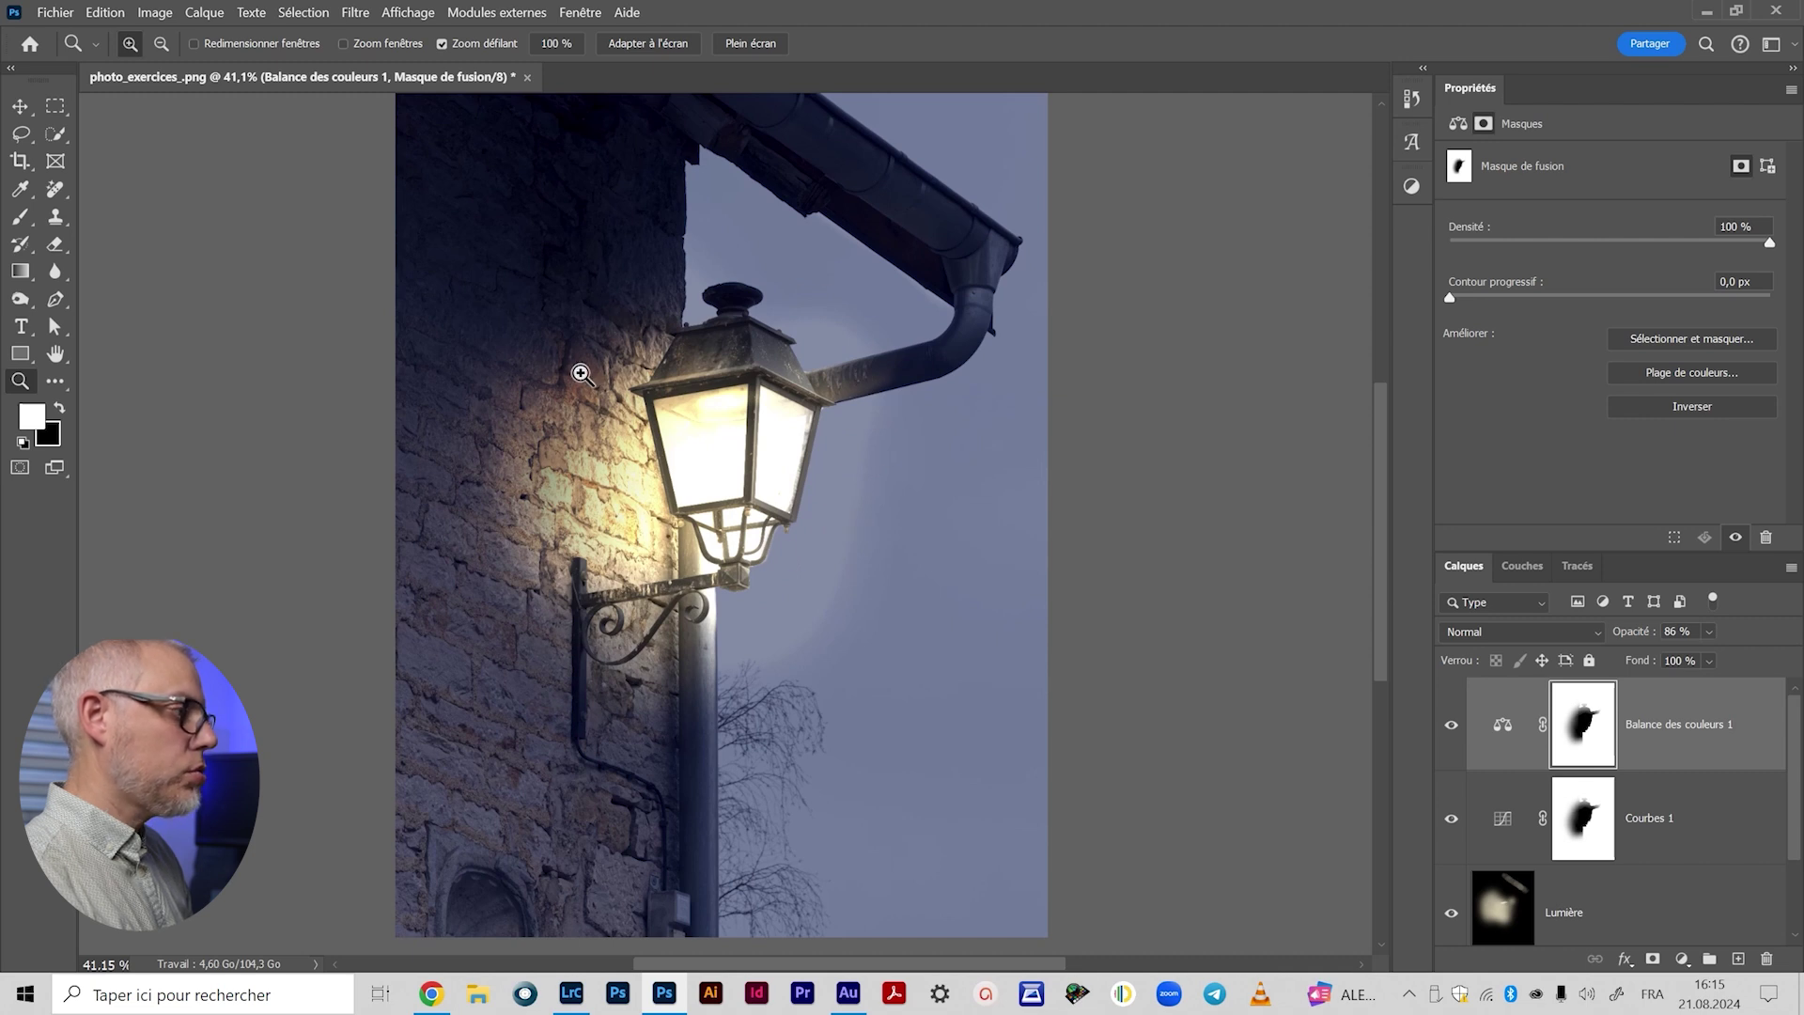
{"action": "scroll", "coordinate": [812, 493], "scroll_direction": "down", "scroll_amount": 1}
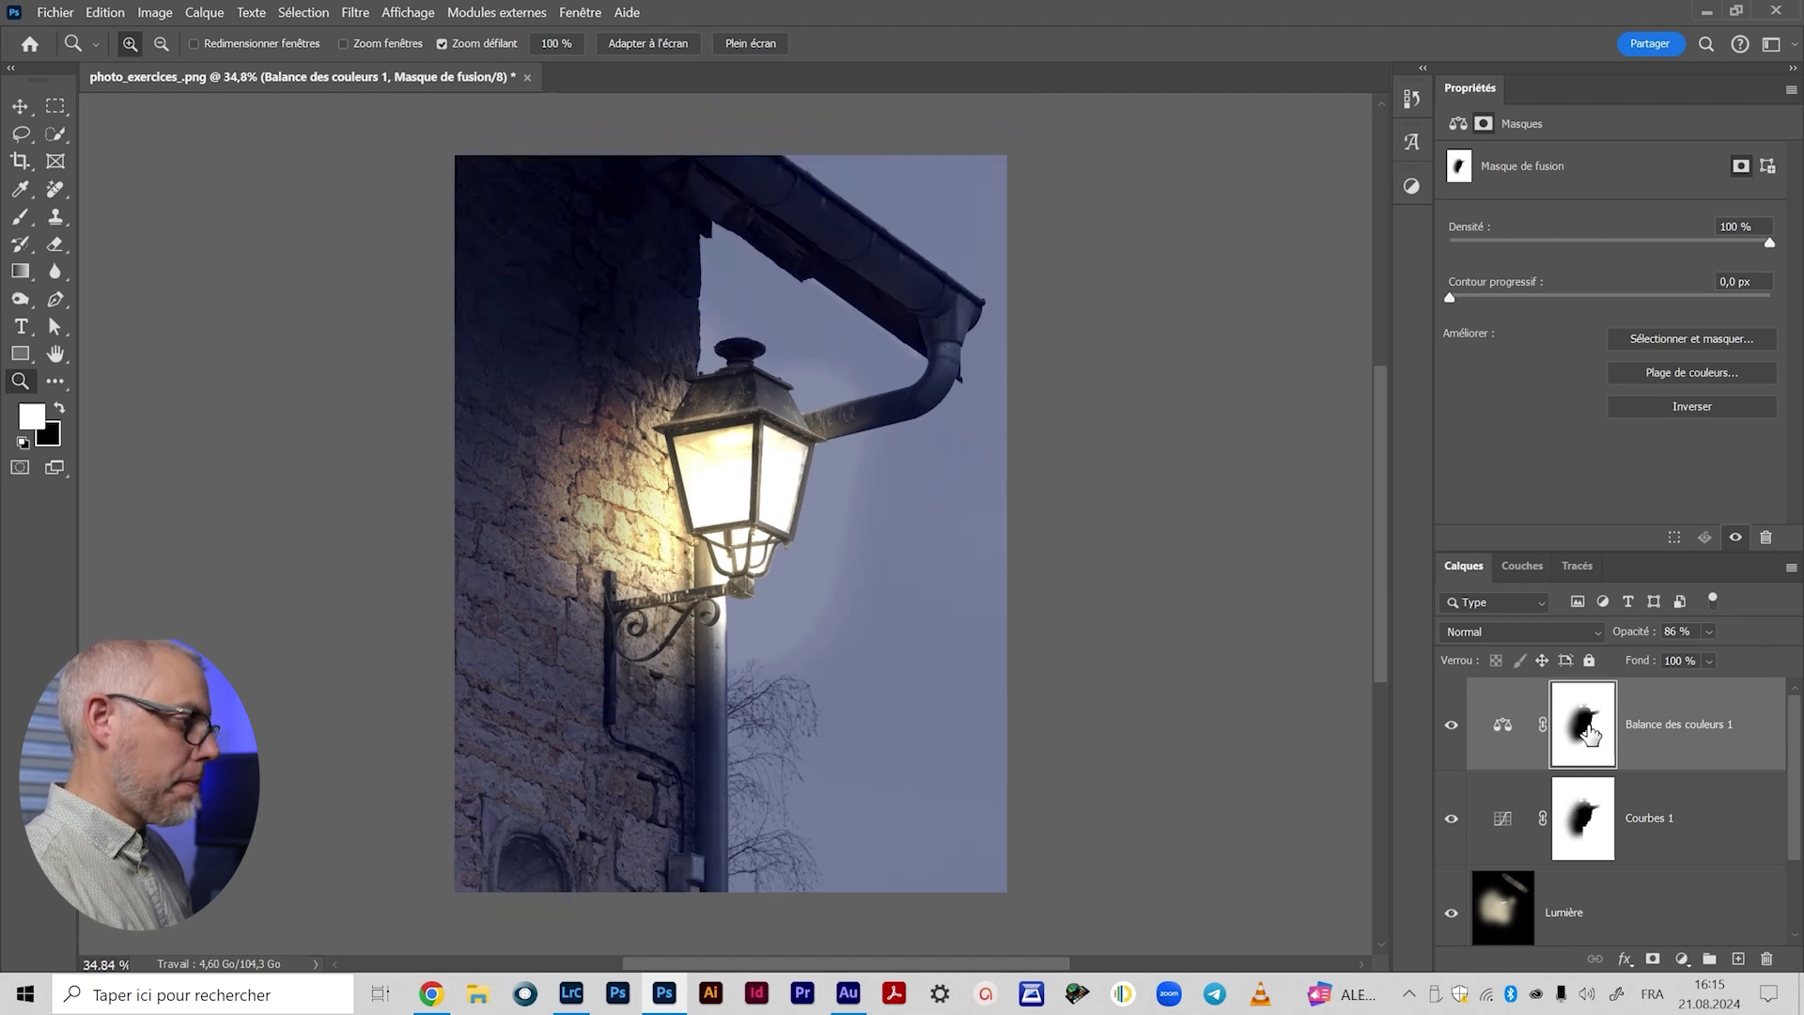
Step: On the Lumière layer, paint a soft cream (f1e7c4) glow around the lantern using a 2065 px brush at 10 % opacity
{"action": "left_click", "coordinate": [1565, 911]}
{"action": "scroll", "coordinate": [747, 512], "scroll_direction": "up", "scroll_amount": 1}
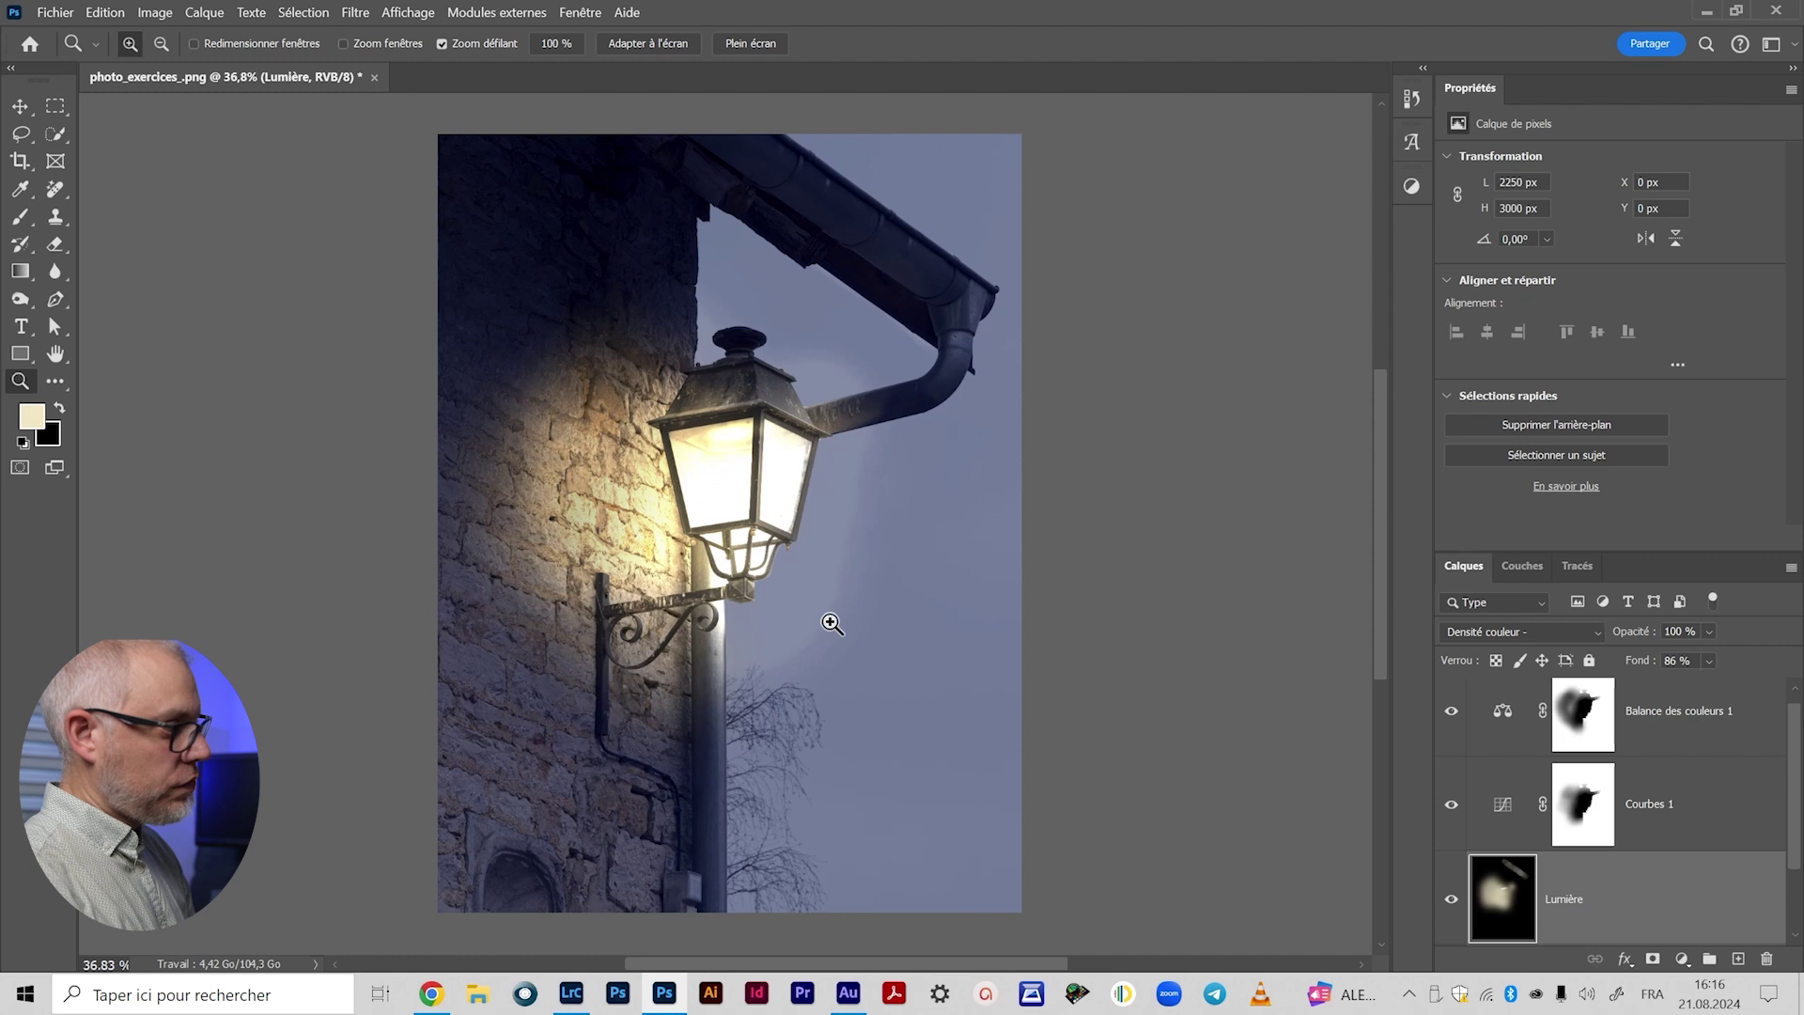
{"action": "left_click", "coordinate": [29, 217]}
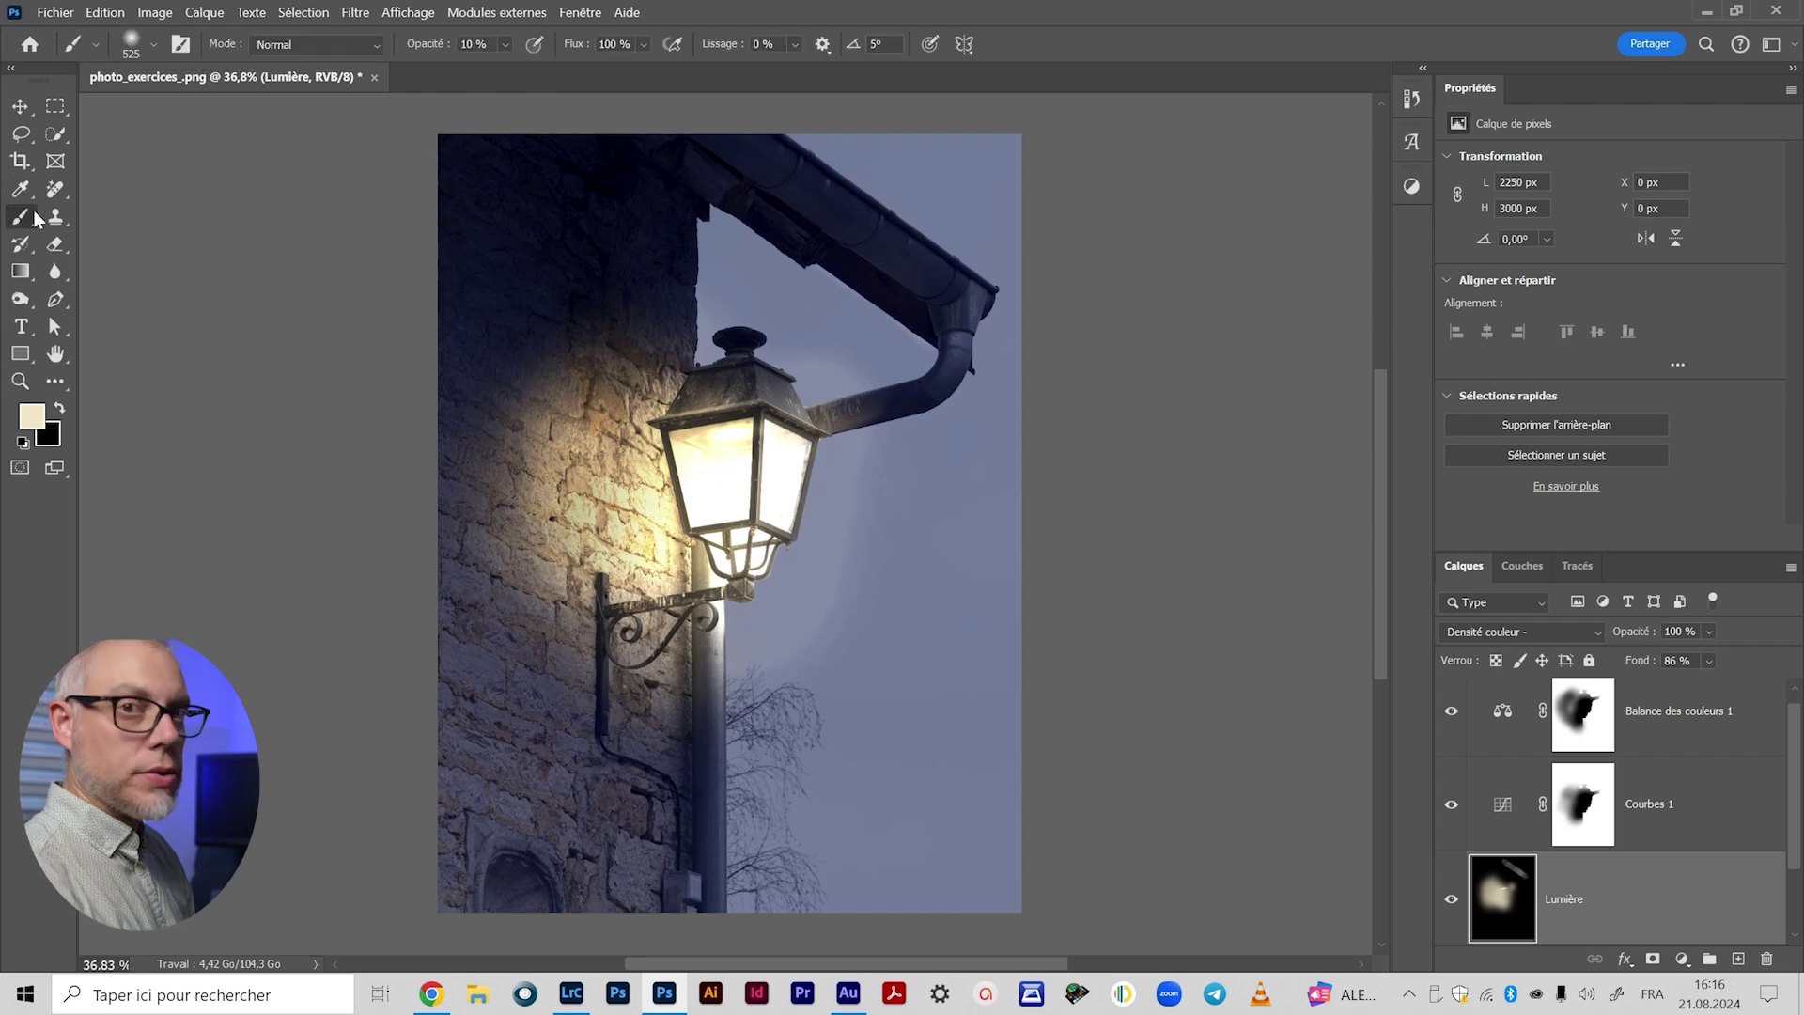
{"action": "left_click", "coordinate": [36, 420]}
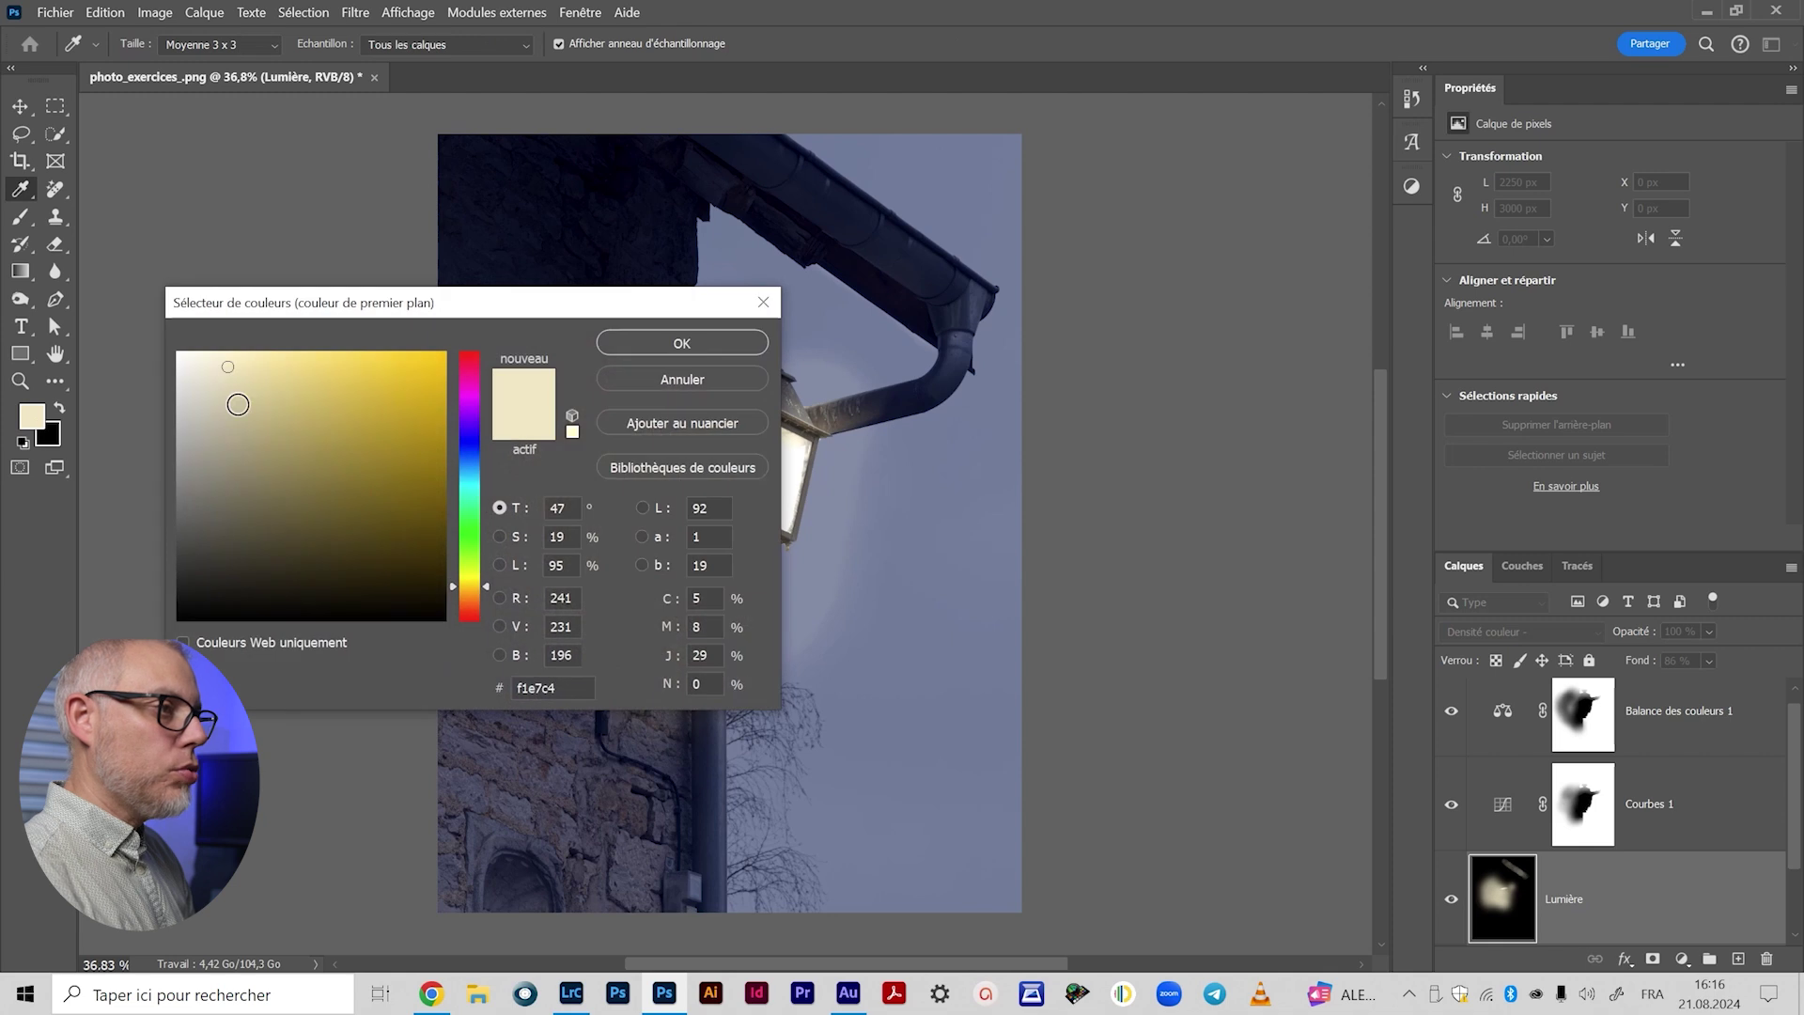
{"action": "left_click", "coordinate": [702, 341]}
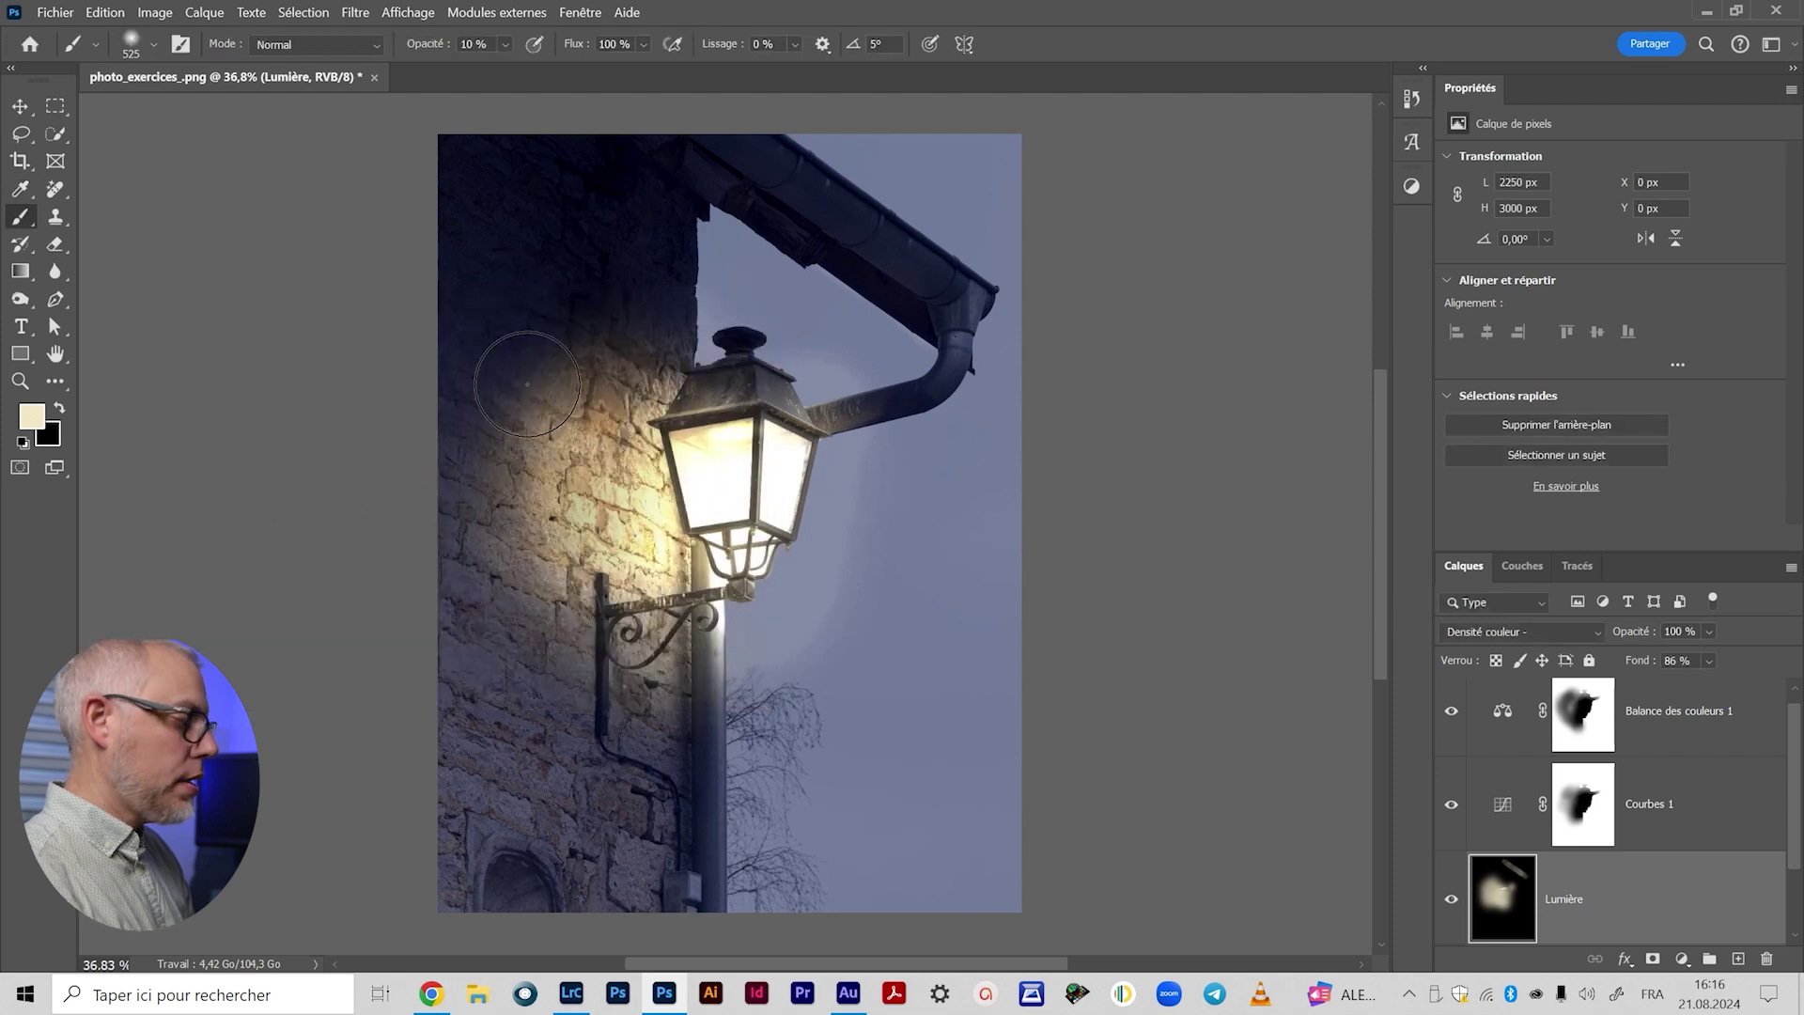
{"action": "scroll", "coordinate": [1560, 907], "scroll_direction": "down", "scroll_amount": 1}
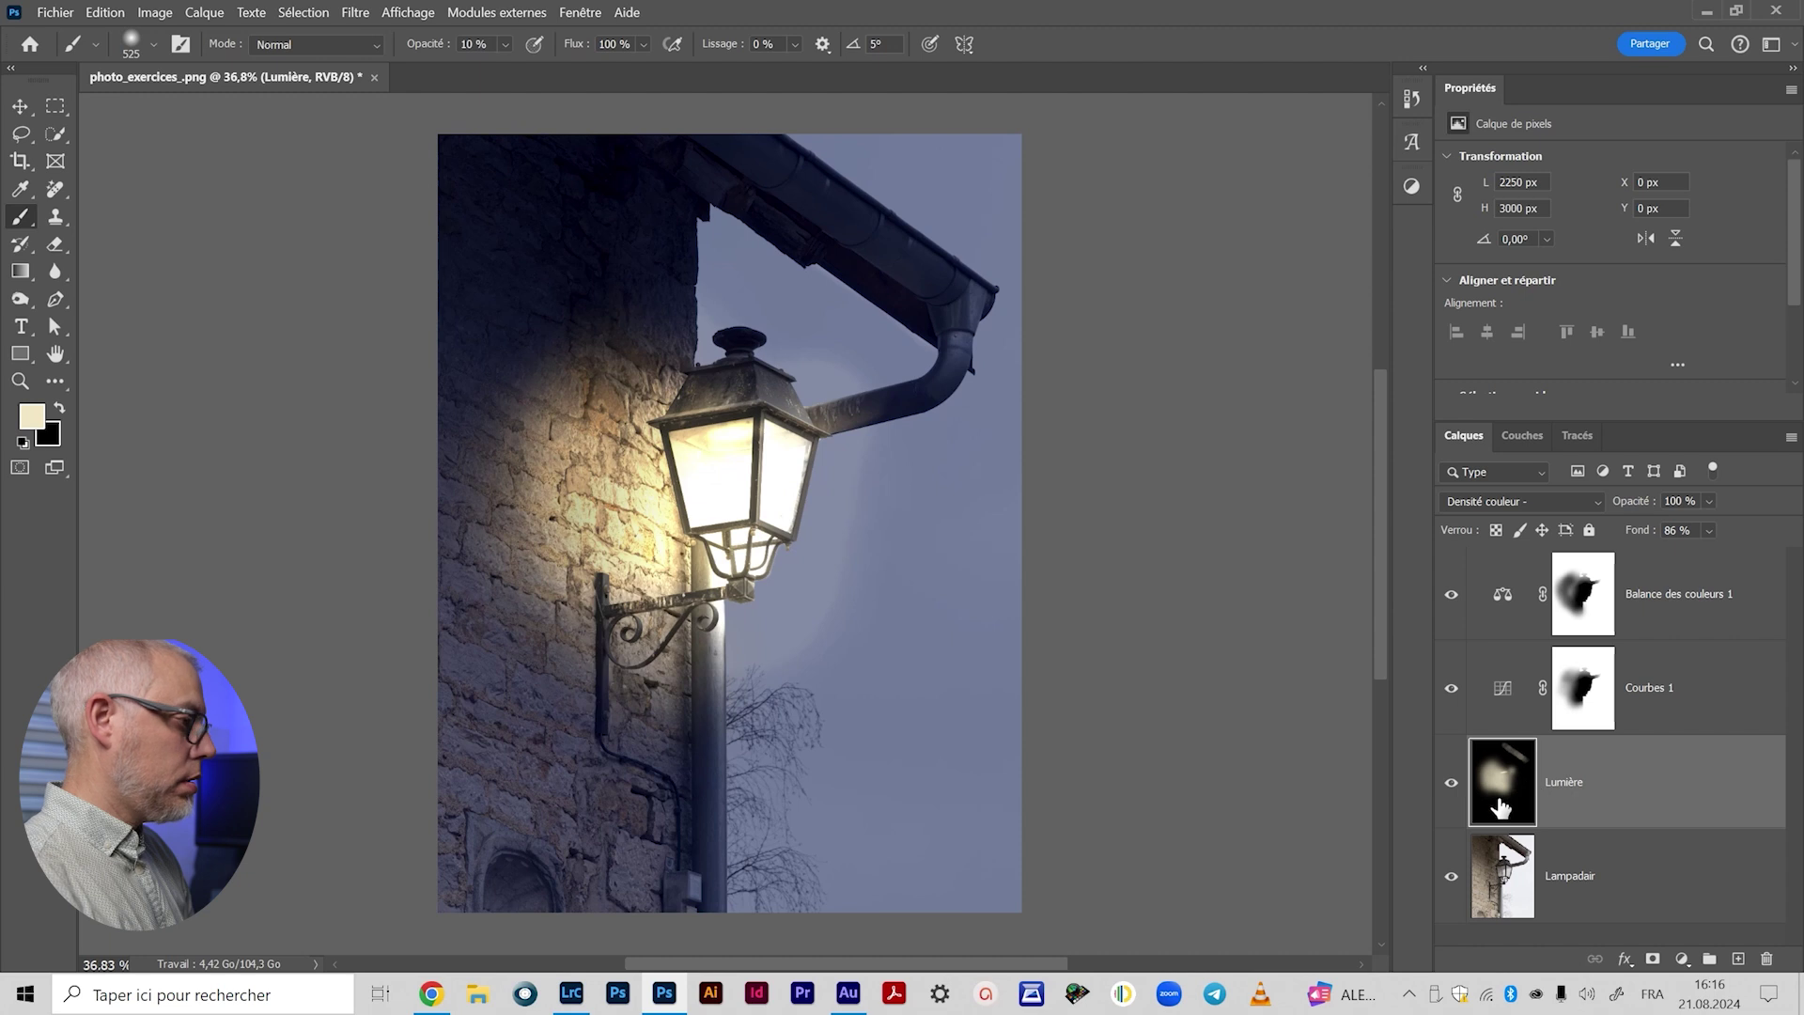
{"action": "right_click", "coordinate": [760, 558]}
{"action": "left_click_drag", "start_coordinate": [993, 611], "coordinate": [1000, 611]}
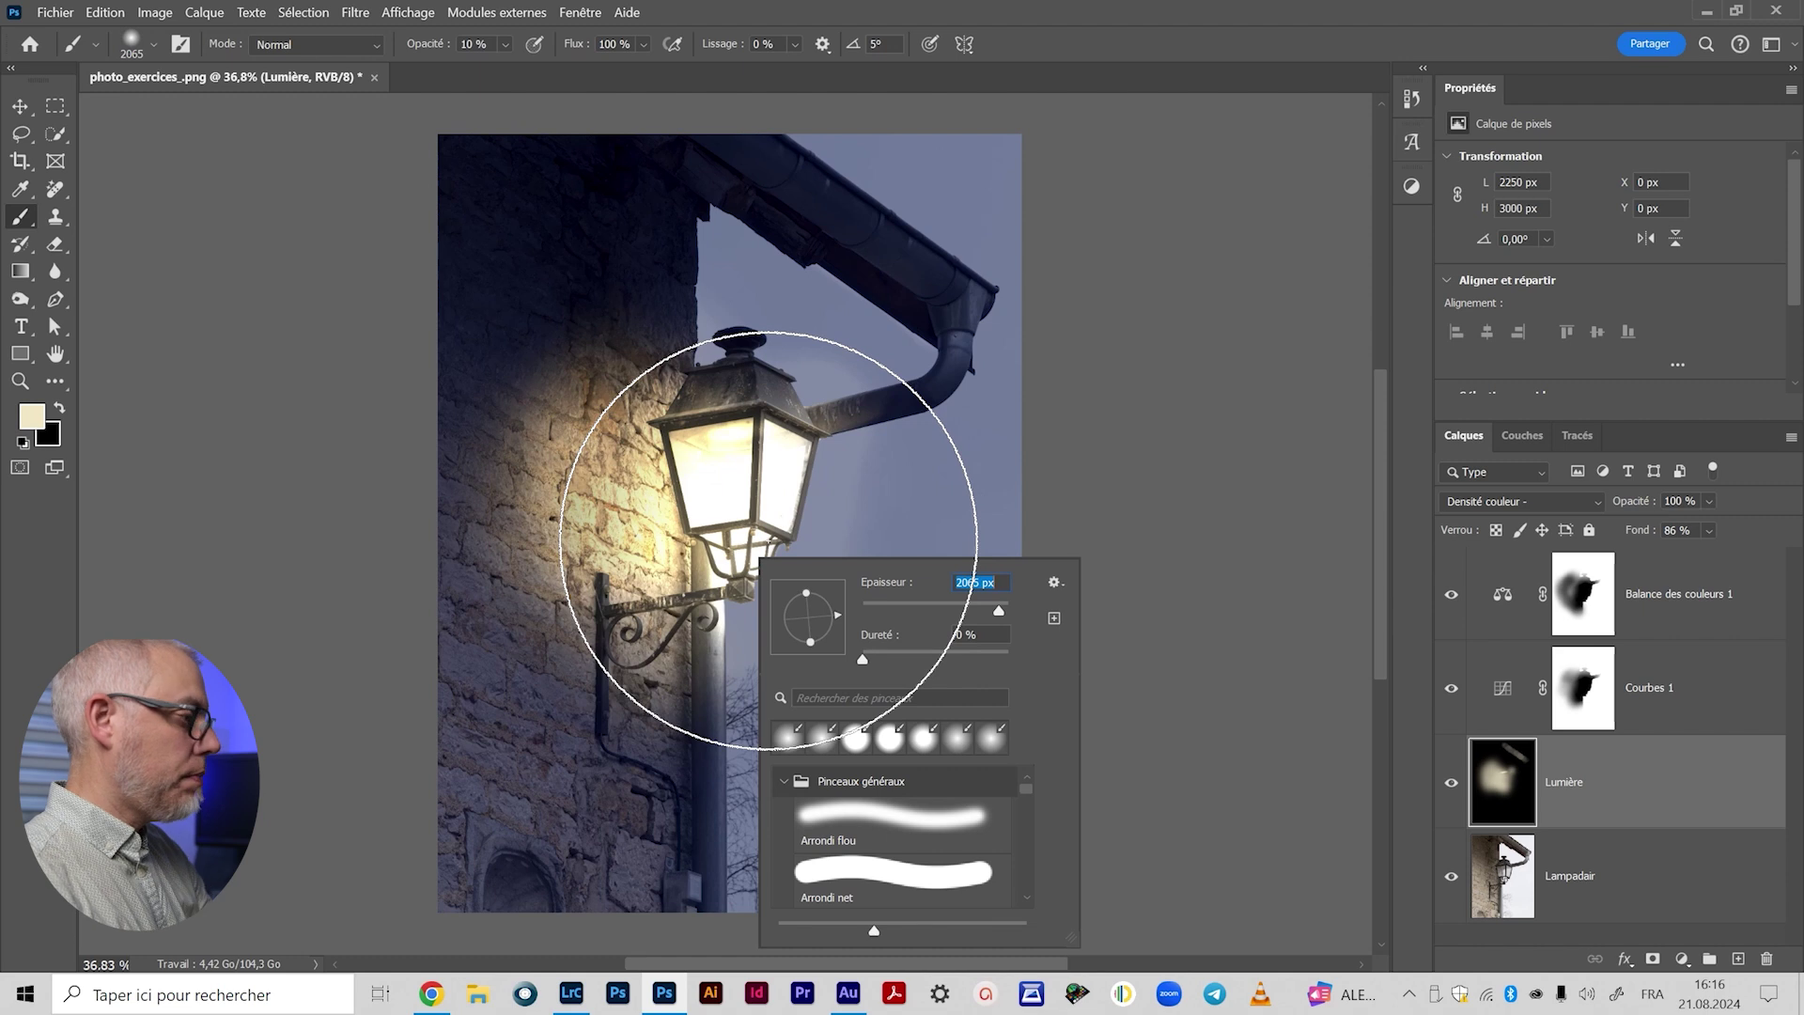
{"action": "left_click", "coordinate": [785, 521]}
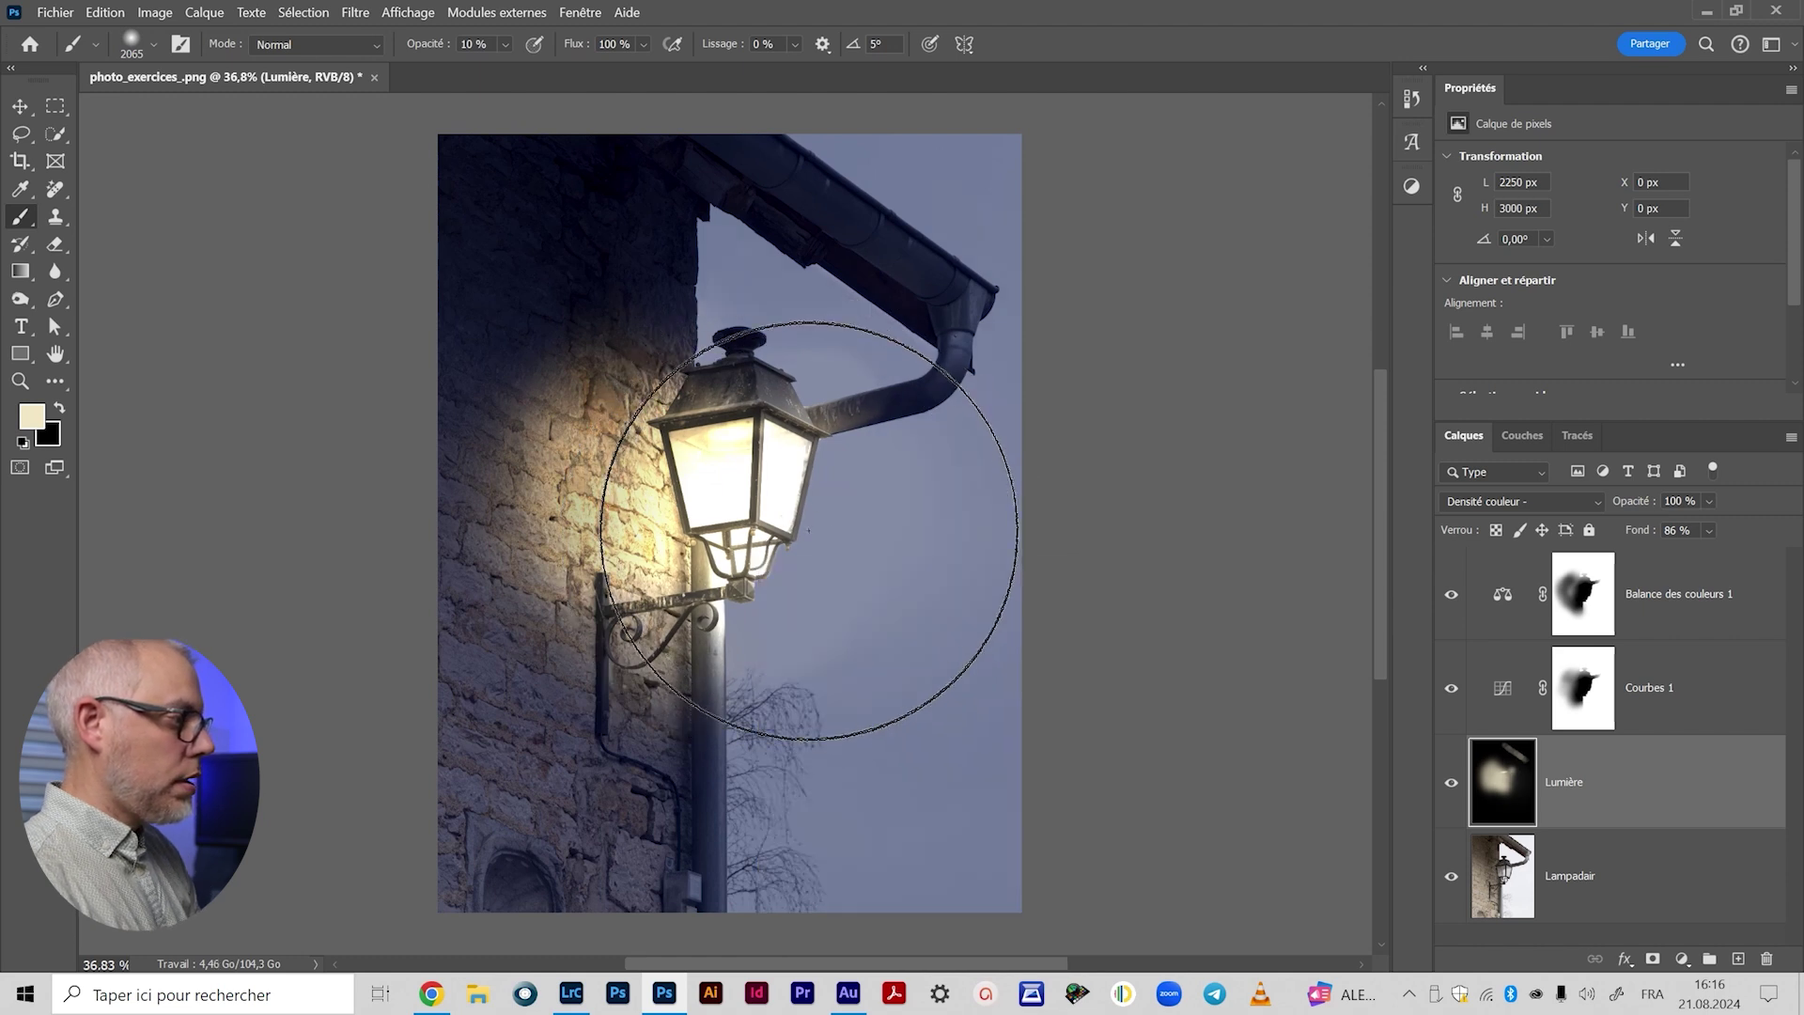
{"action": "mouse_move", "coordinate": [796, 505]}
{"action": "left_mouse_down"}
{"action": "mouse_move", "coordinate": [813, 504]}
{"action": "mouse_move", "coordinate": [814, 415]}
{"action": "mouse_move", "coordinate": [793, 463]}
{"action": "mouse_move", "coordinate": [803, 628]}
{"action": "left_mouse_up"}
{"action": "left_click_drag", "start_coordinate": [752, 564], "coordinate": [826, 548]}
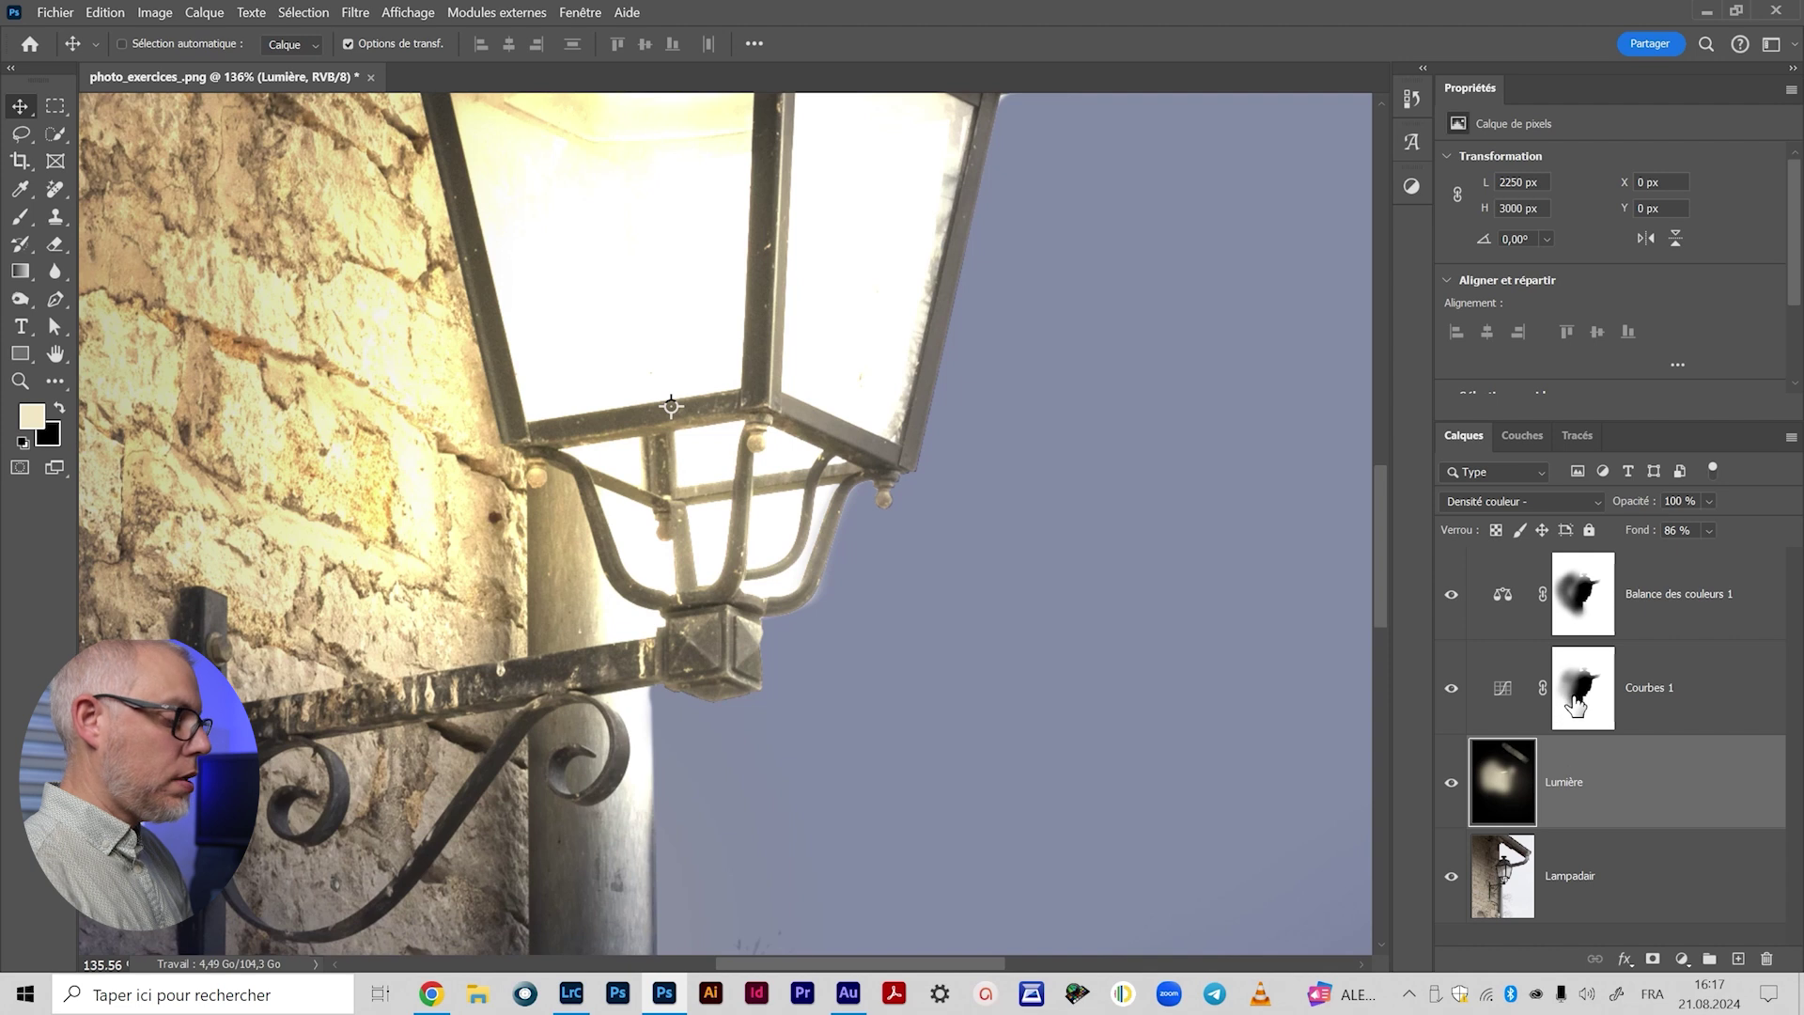
Step: Select the bright openings between the curved bars beneath the lantern with the Quick Selection tool
{"action": "left_click", "coordinate": [57, 136]}
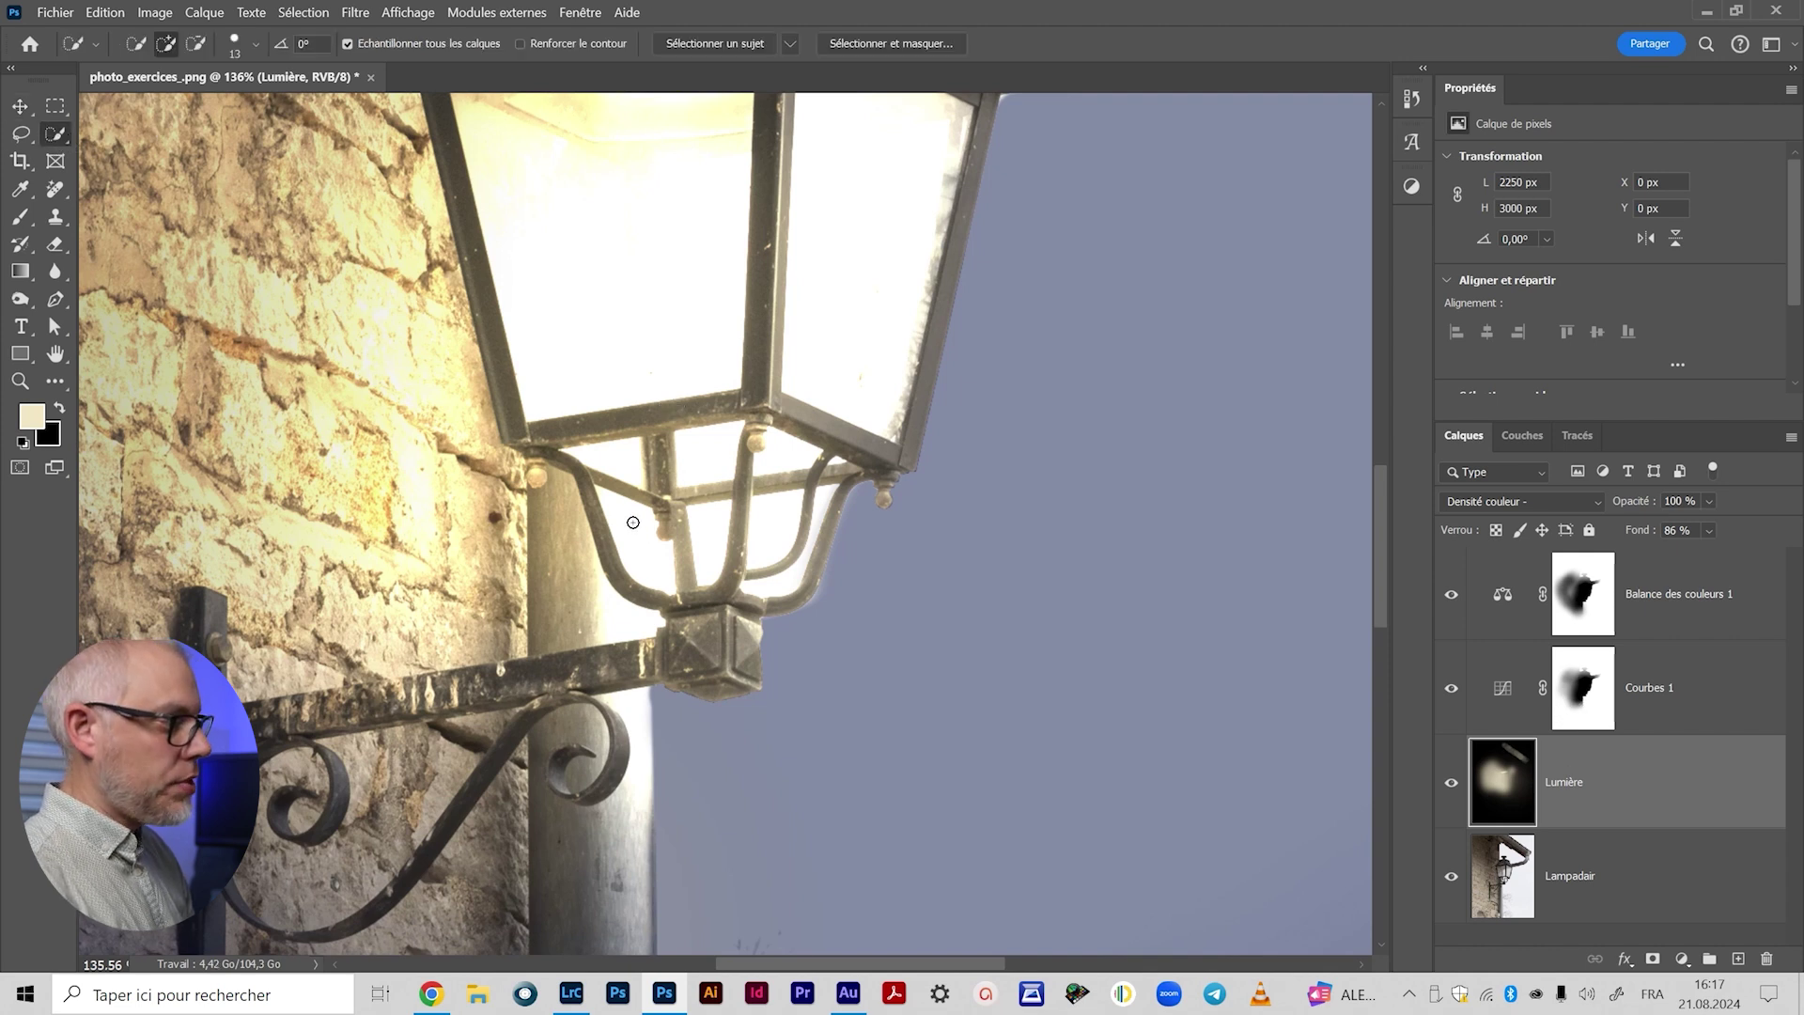
{"action": "mouse_move", "coordinate": [712, 519]}
{"action": "left_mouse_down"}
{"action": "mouse_move", "coordinate": [775, 524]}
{"action": "mouse_move", "coordinate": [789, 580]}
{"action": "left_mouse_up"}
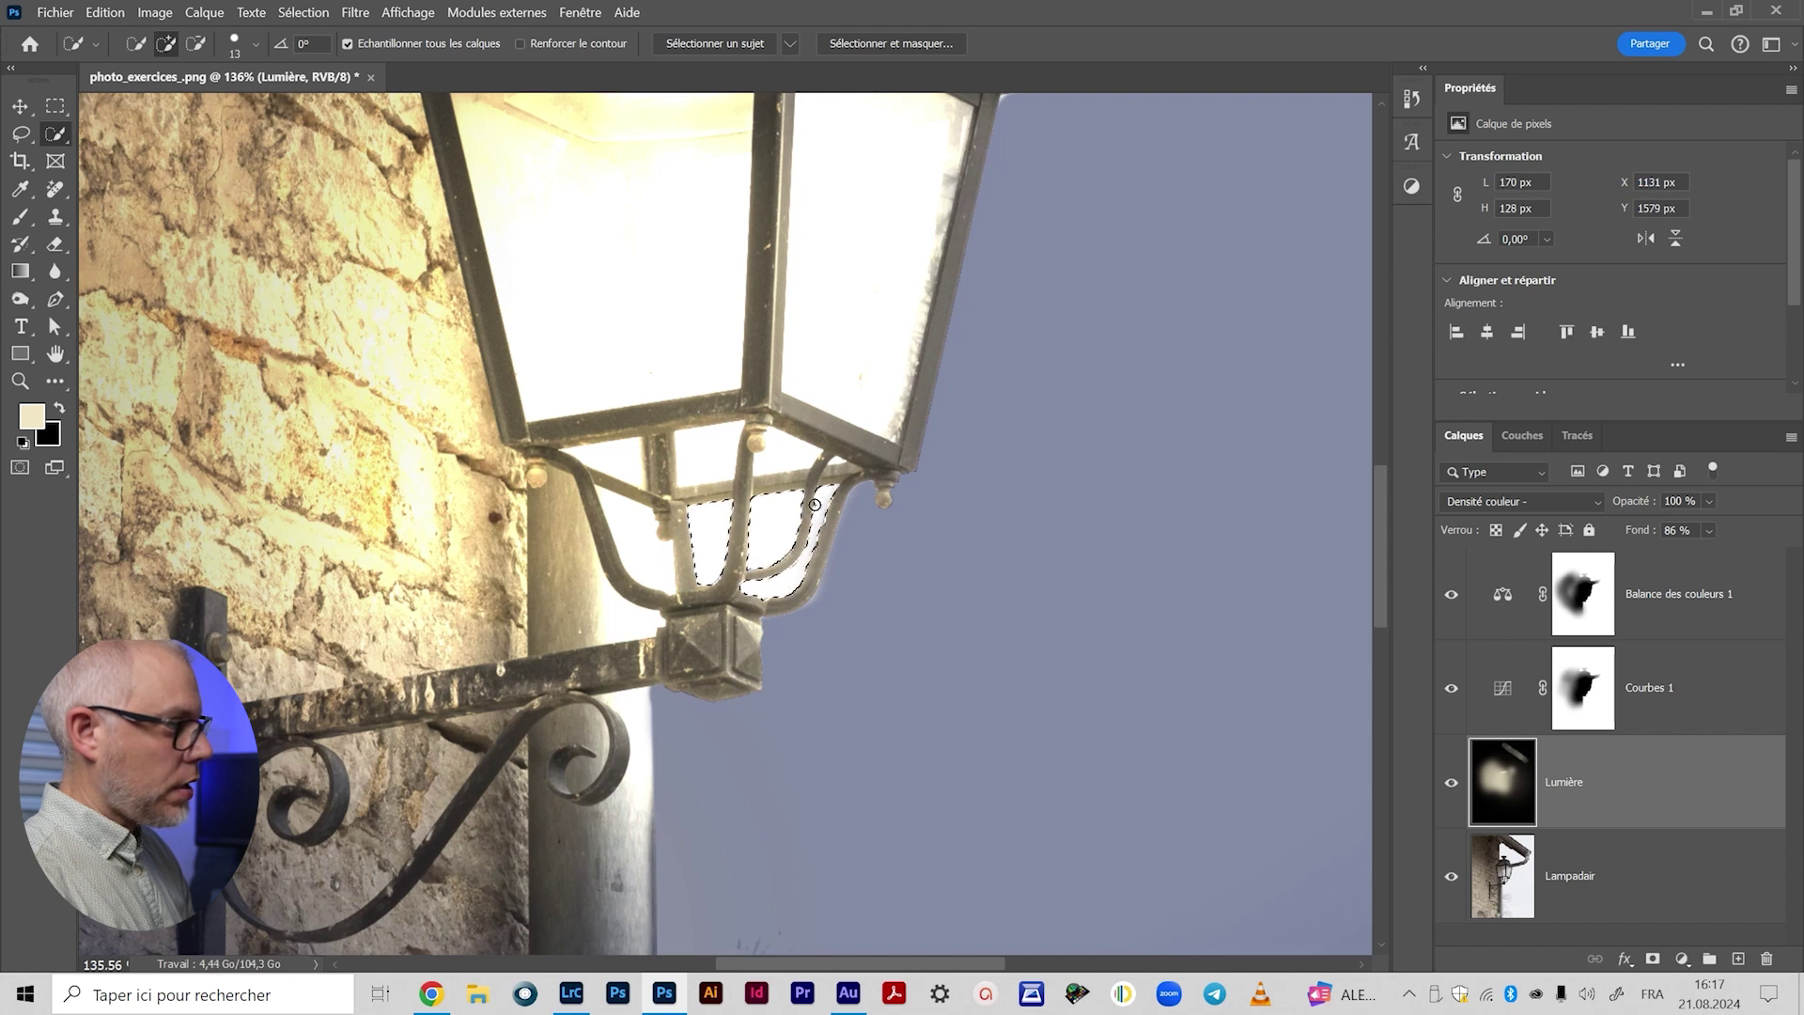
{"action": "mouse_move", "coordinate": [645, 527]}
{"action": "left_mouse_down"}
{"action": "mouse_move", "coordinate": [653, 556]}
{"action": "mouse_move", "coordinate": [780, 554]}
{"action": "mouse_move", "coordinate": [752, 582]}
{"action": "mouse_move", "coordinate": [780, 526]}
{"action": "mouse_move", "coordinate": [752, 523]}
{"action": "left_mouse_up"}
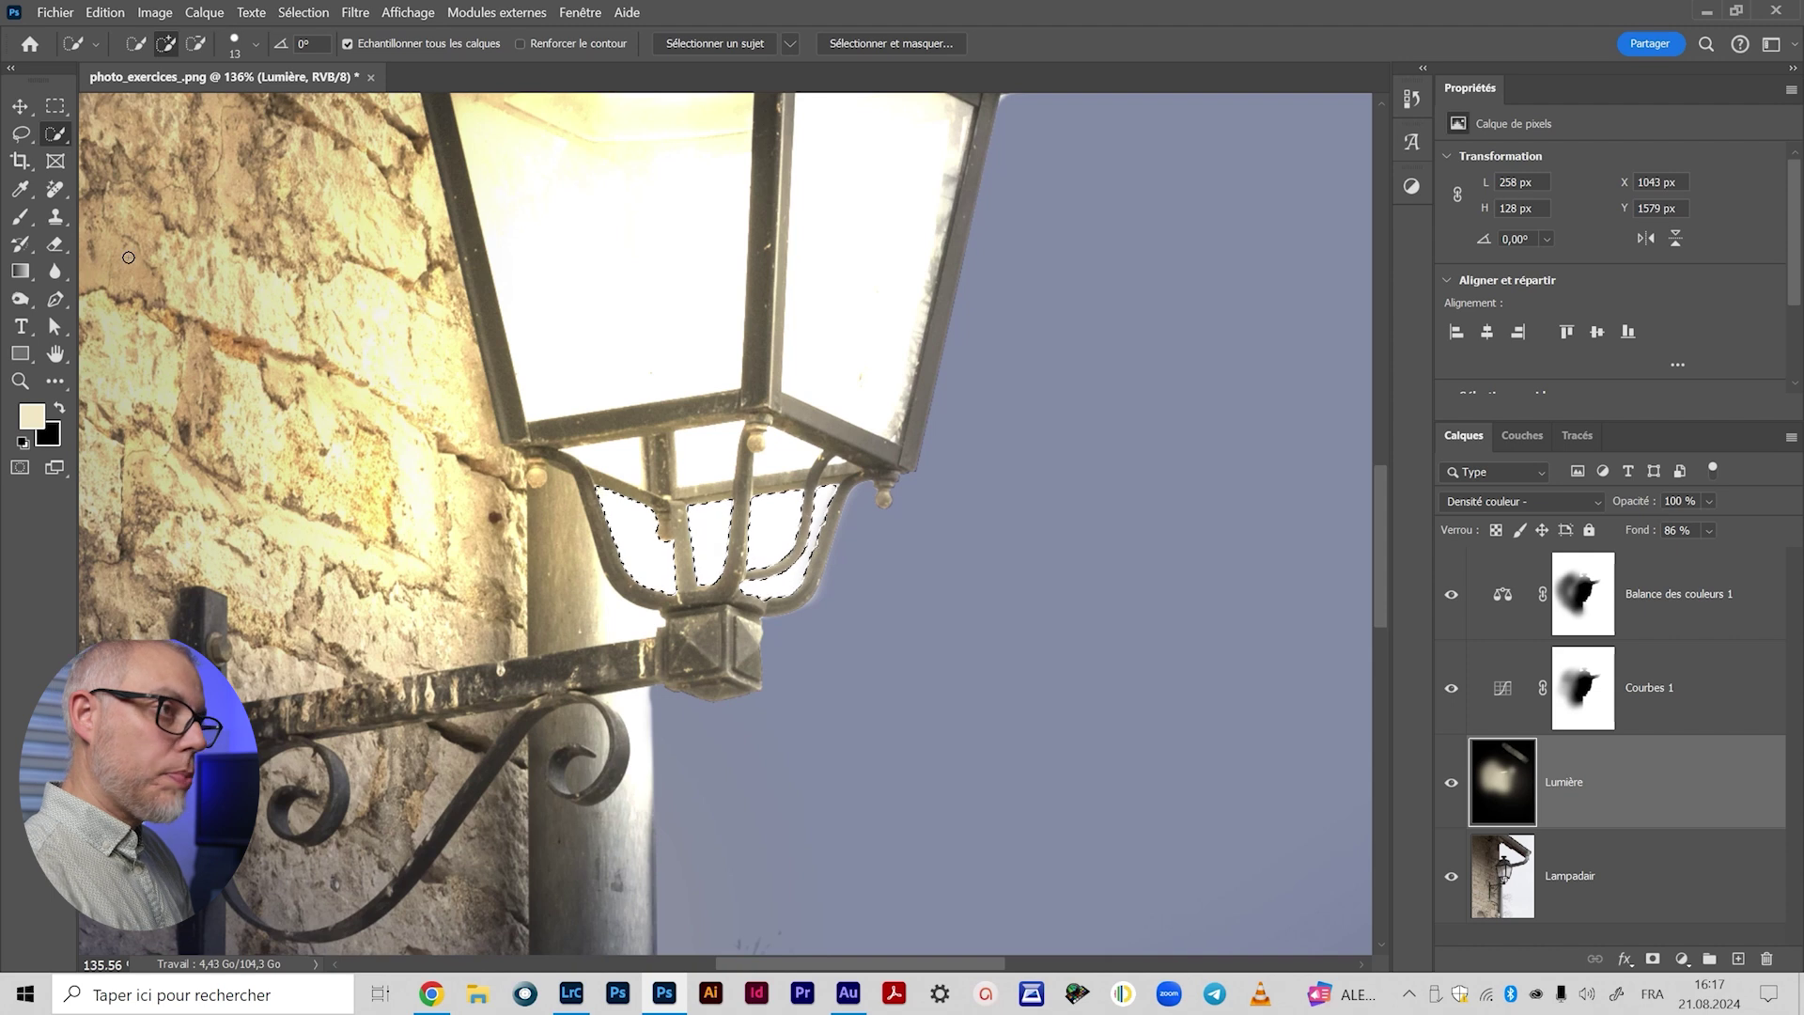
{"action": "key", "text": "b"}
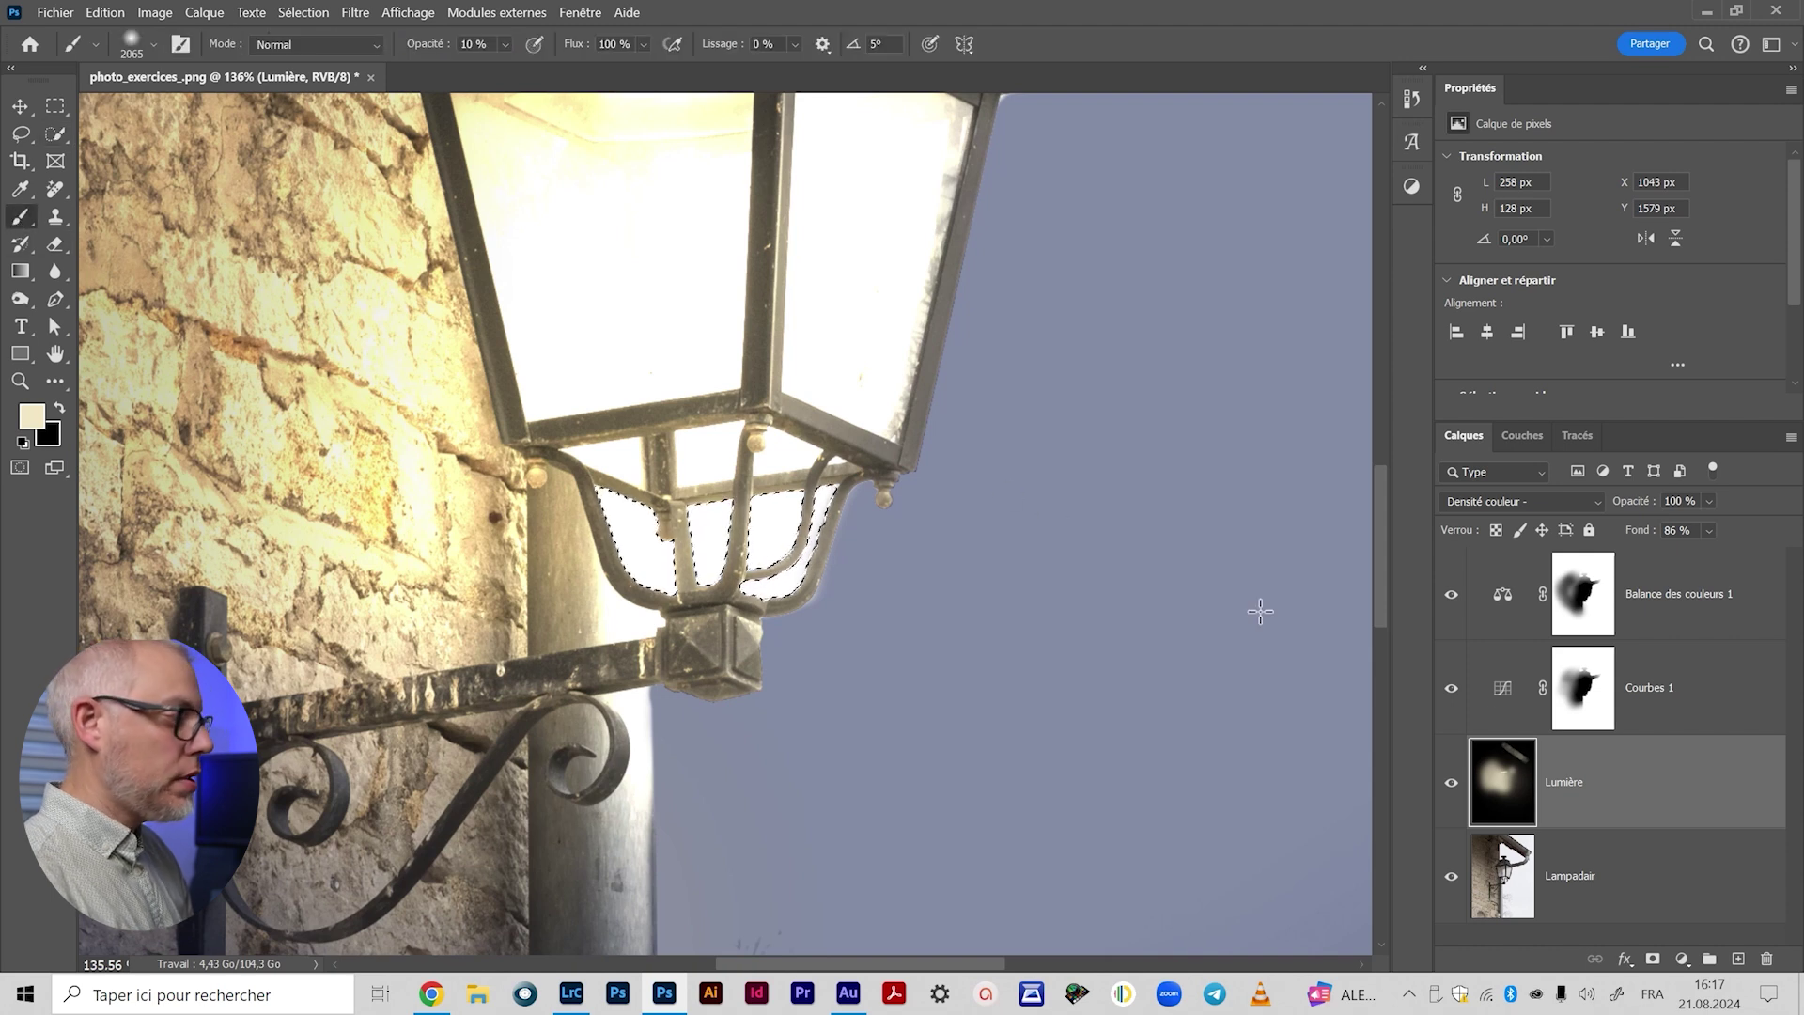
{"action": "left_click", "coordinate": [1584, 700]}
{"action": "left_click", "coordinate": [1636, 745]}
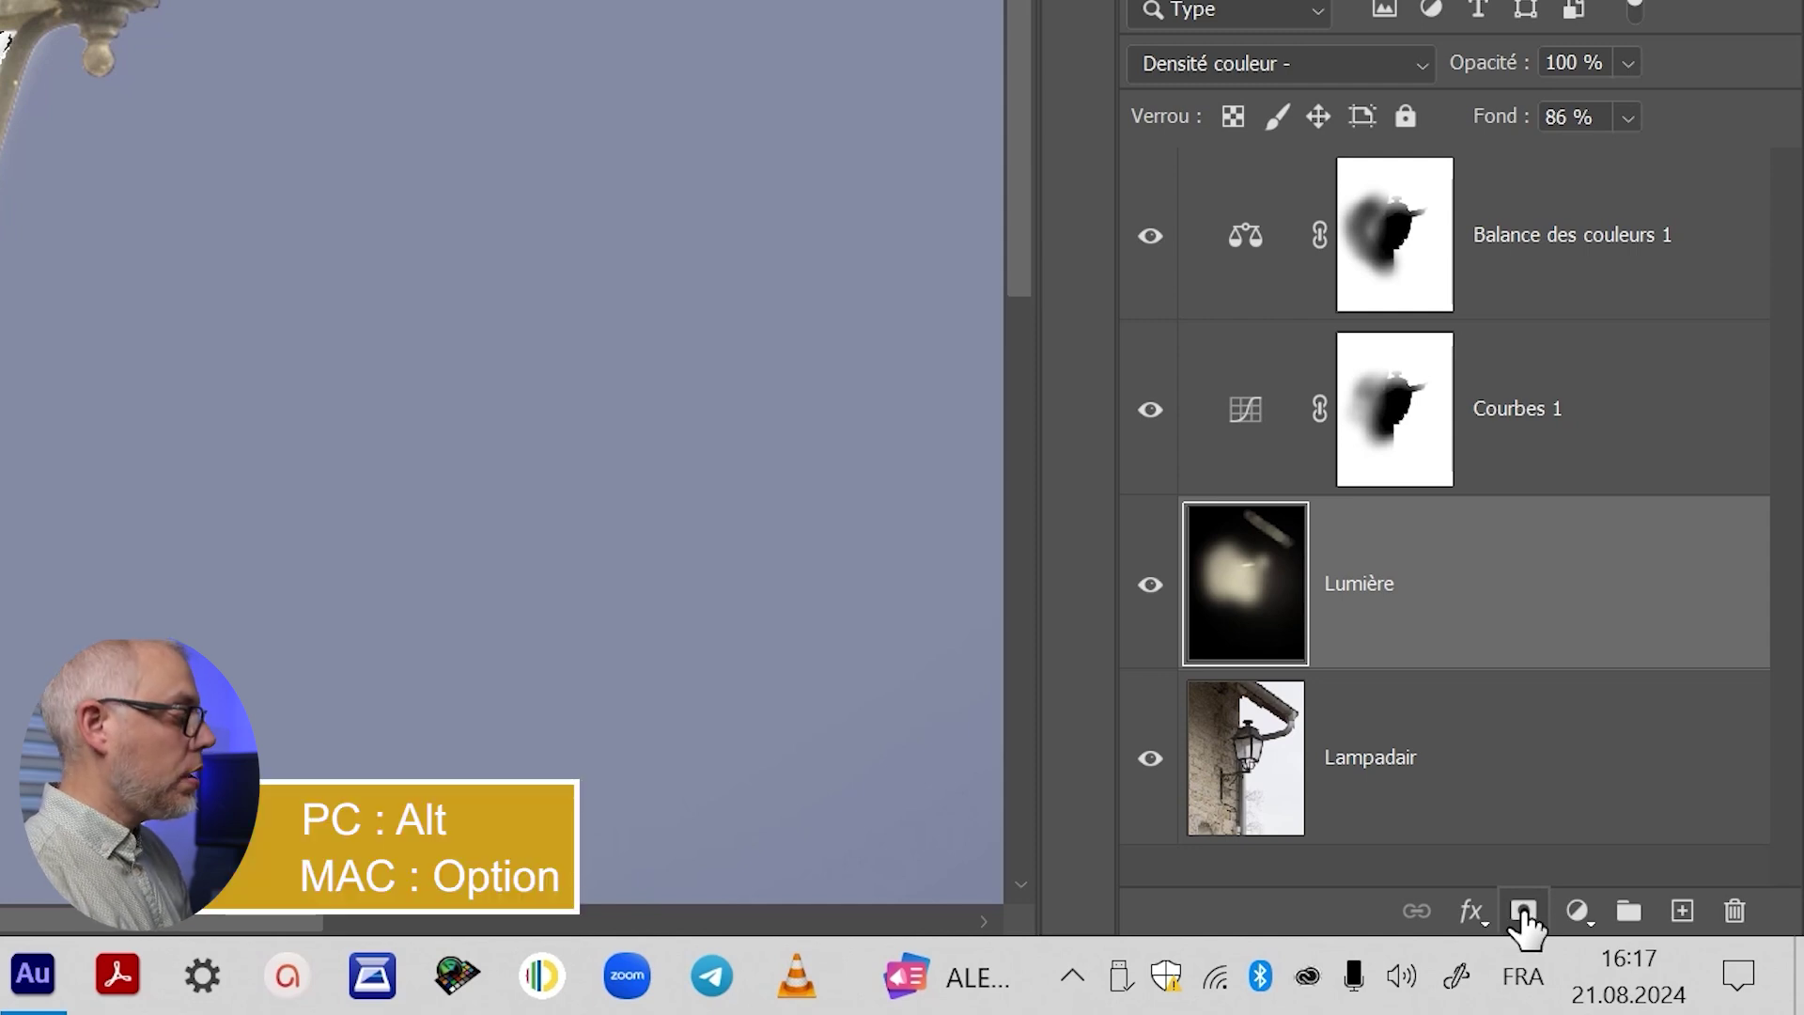
{"action": "left_click", "coordinate": [1522, 911]}
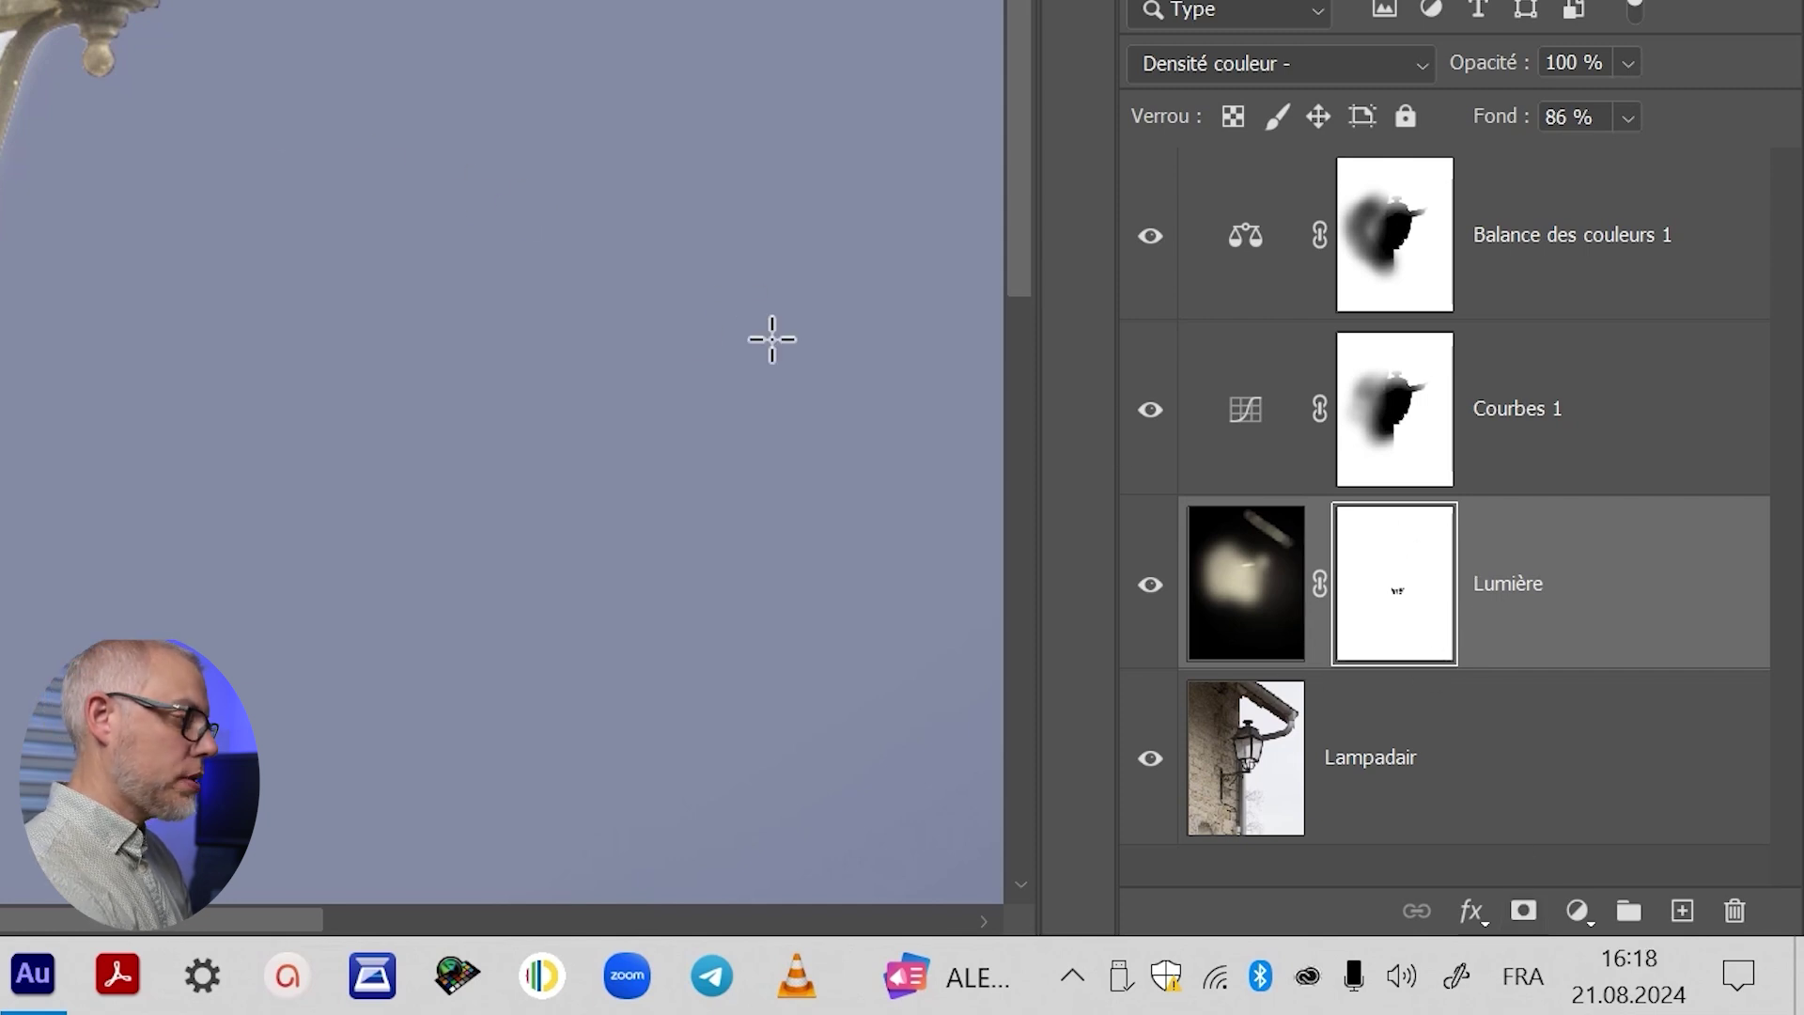
{"action": "key", "text": "Delete"}
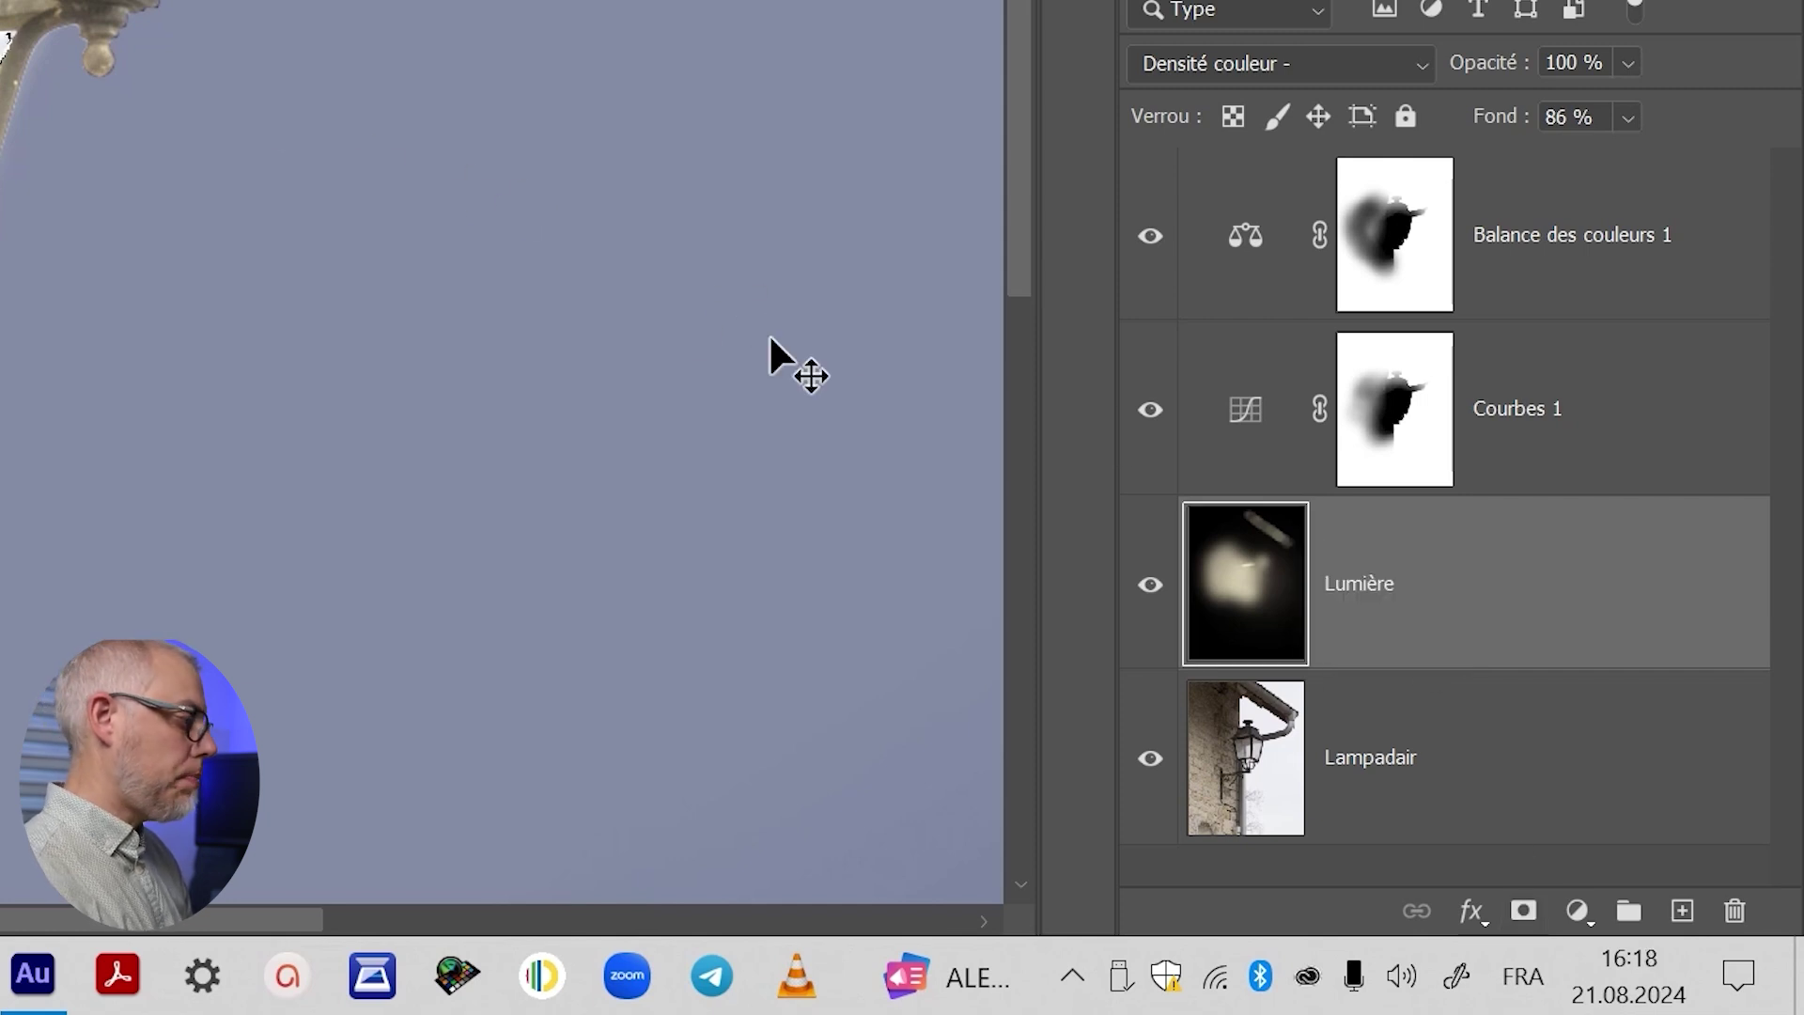
{"action": "left_click", "coordinate": [1523, 910]}
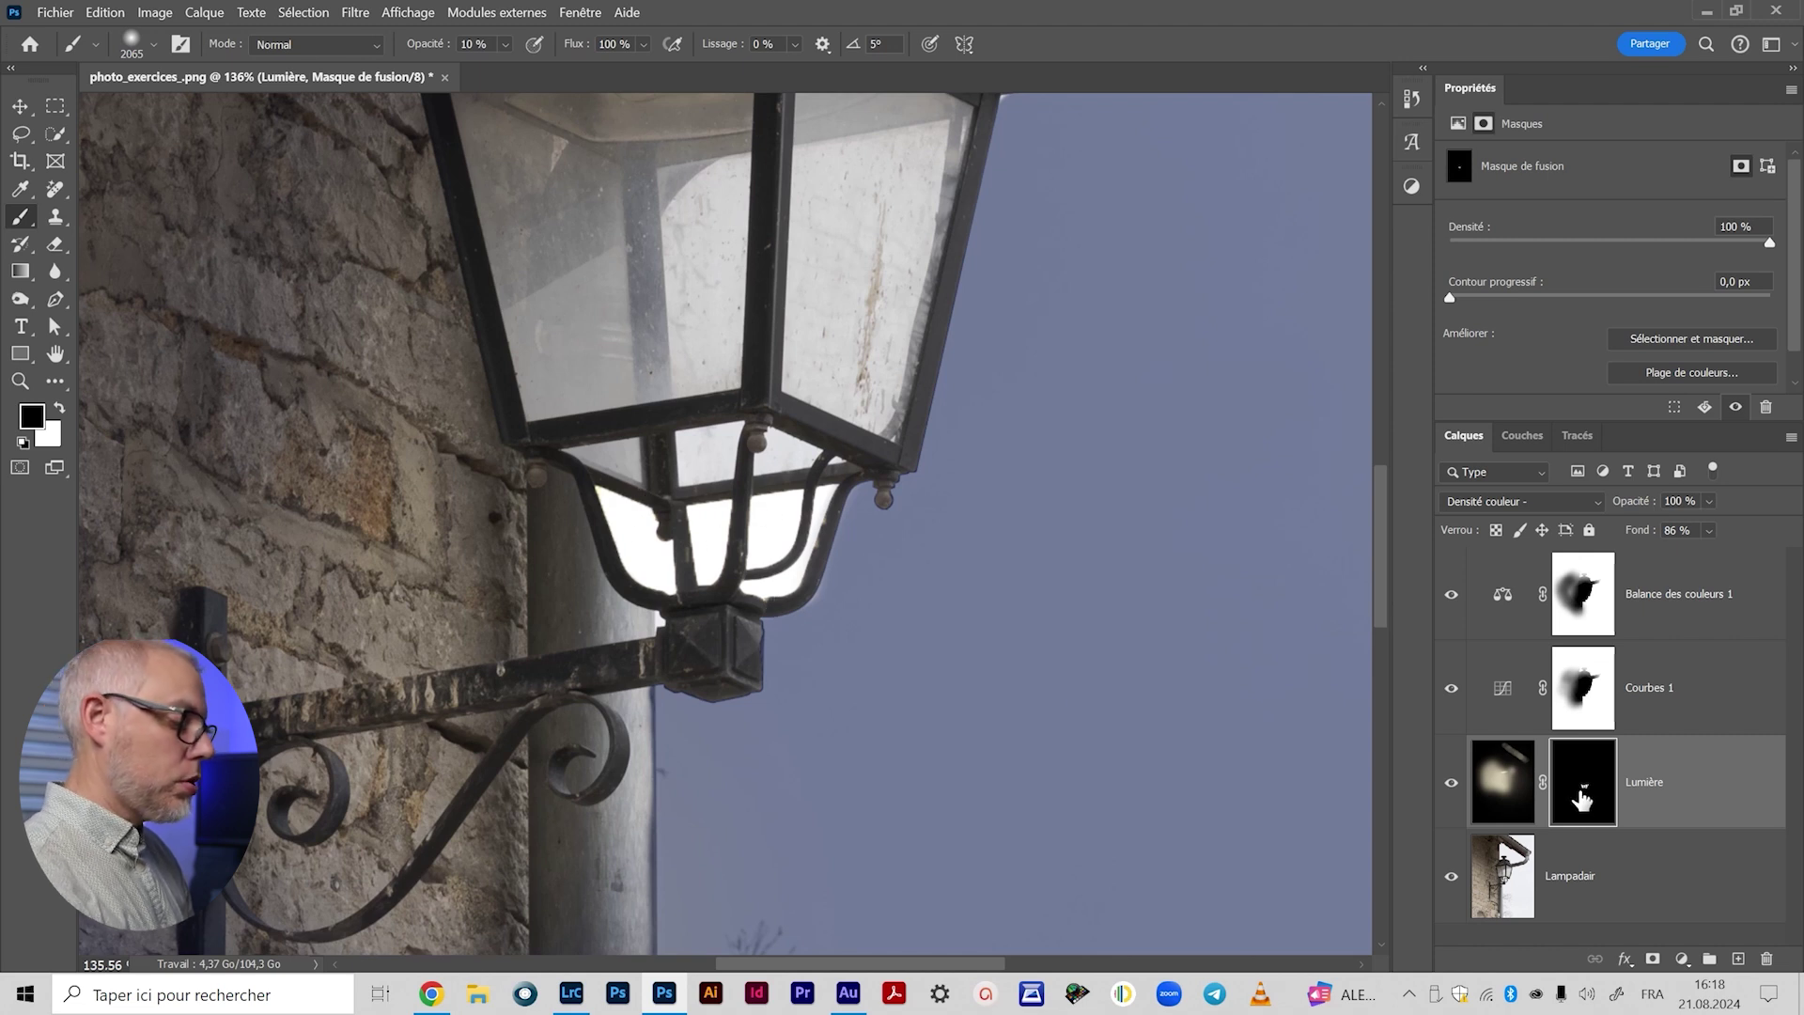
{"action": "key", "text": "ctrl+z"}
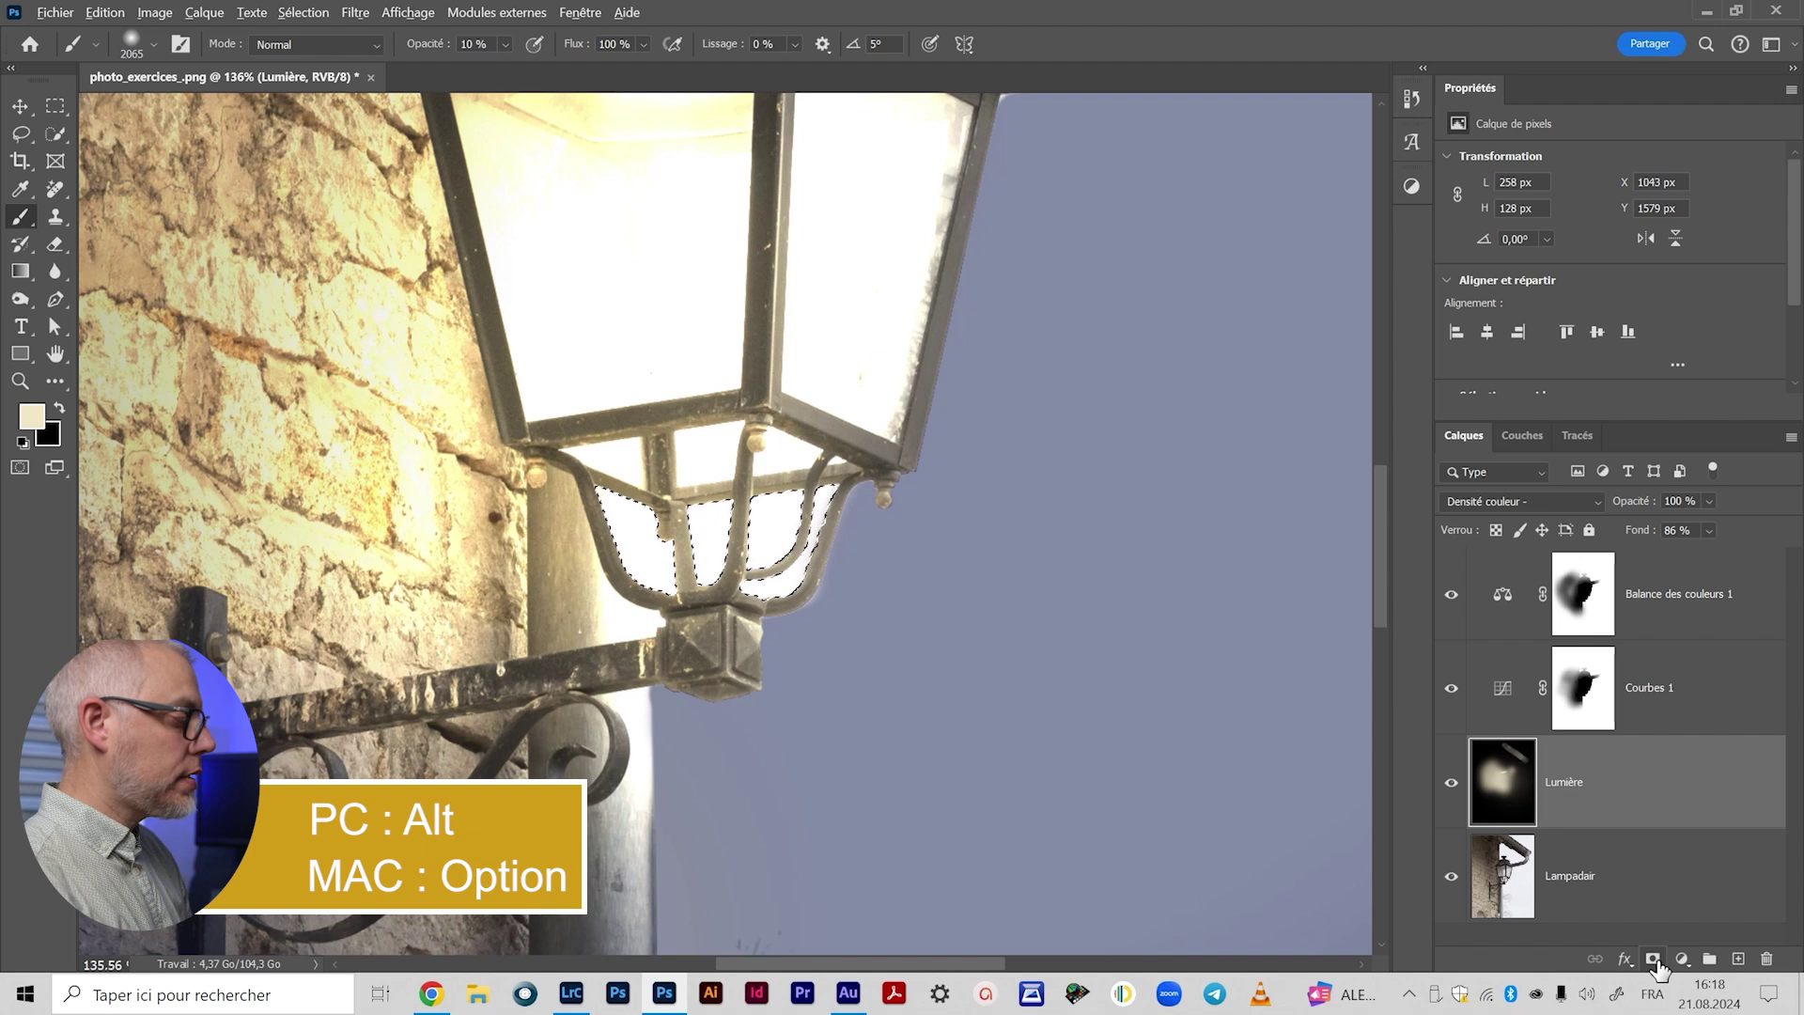
Step: Add a layer mask to Lumière that hides the selected openings beneath the lantern
{"action": "left_click", "coordinate": [1652, 958], "text": "alt"}
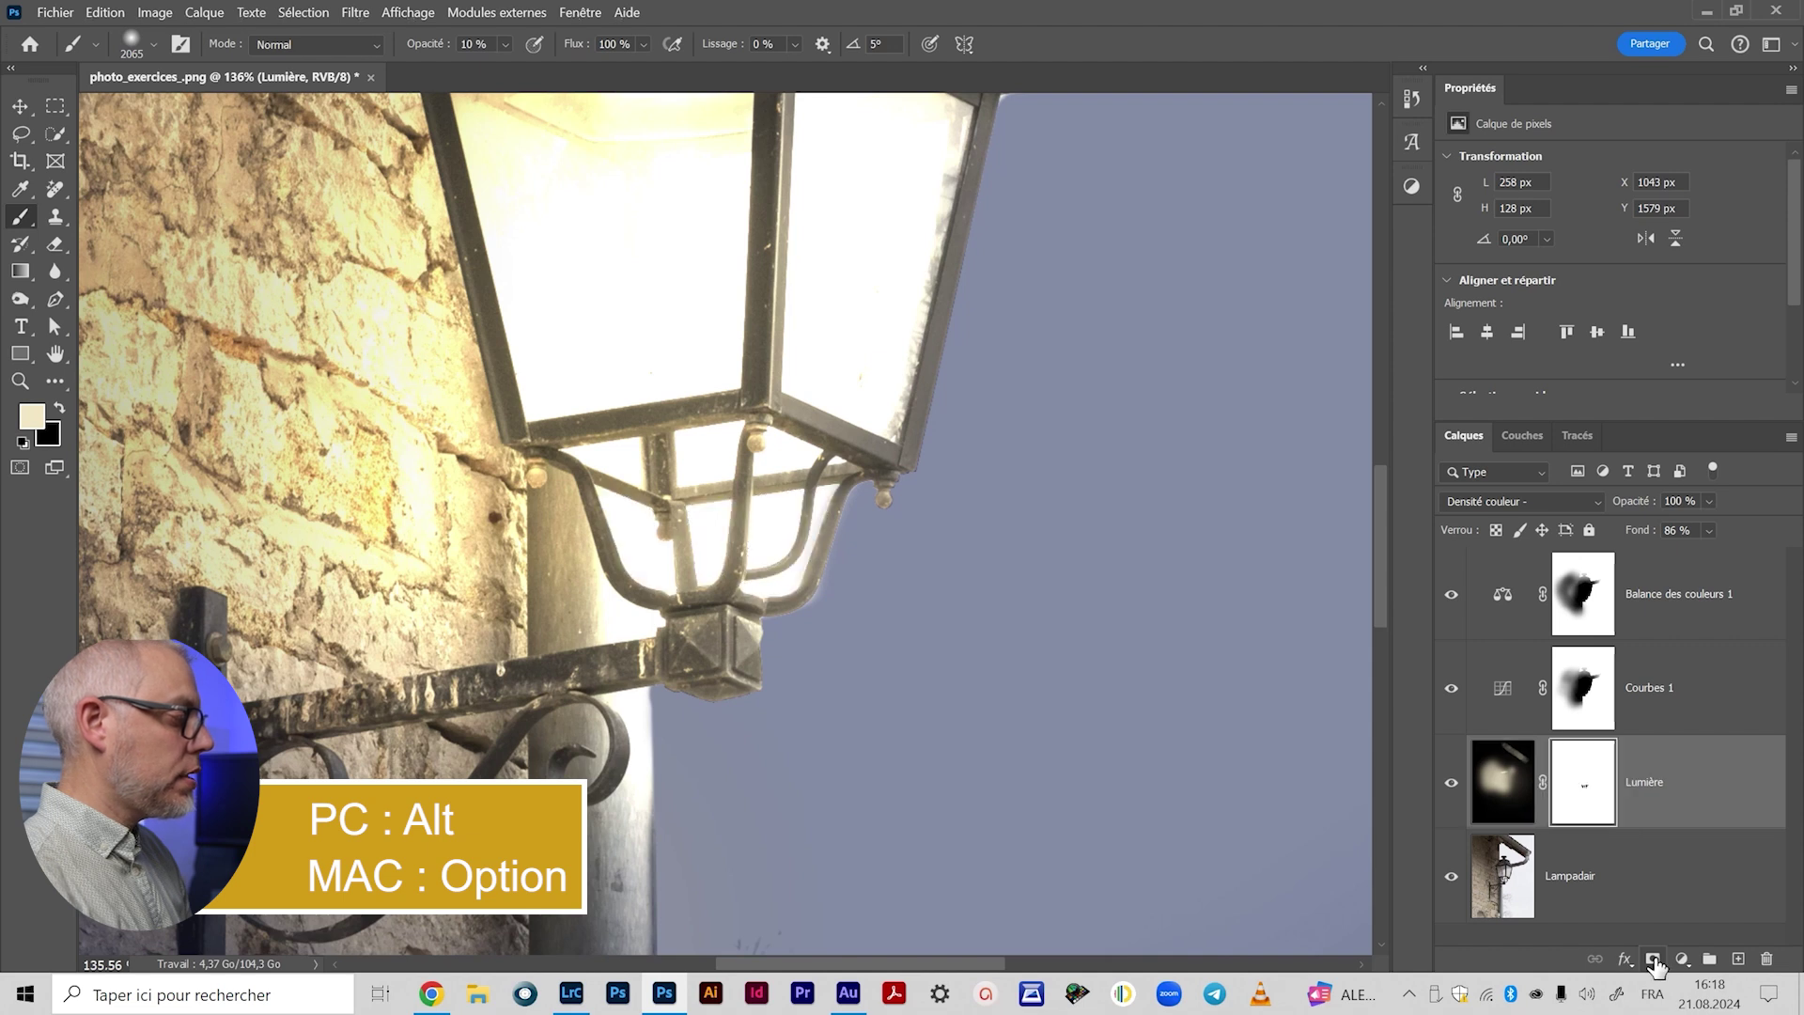
{"action": "key", "text": "z"}
{"action": "left_click", "coordinate": [705, 520]}
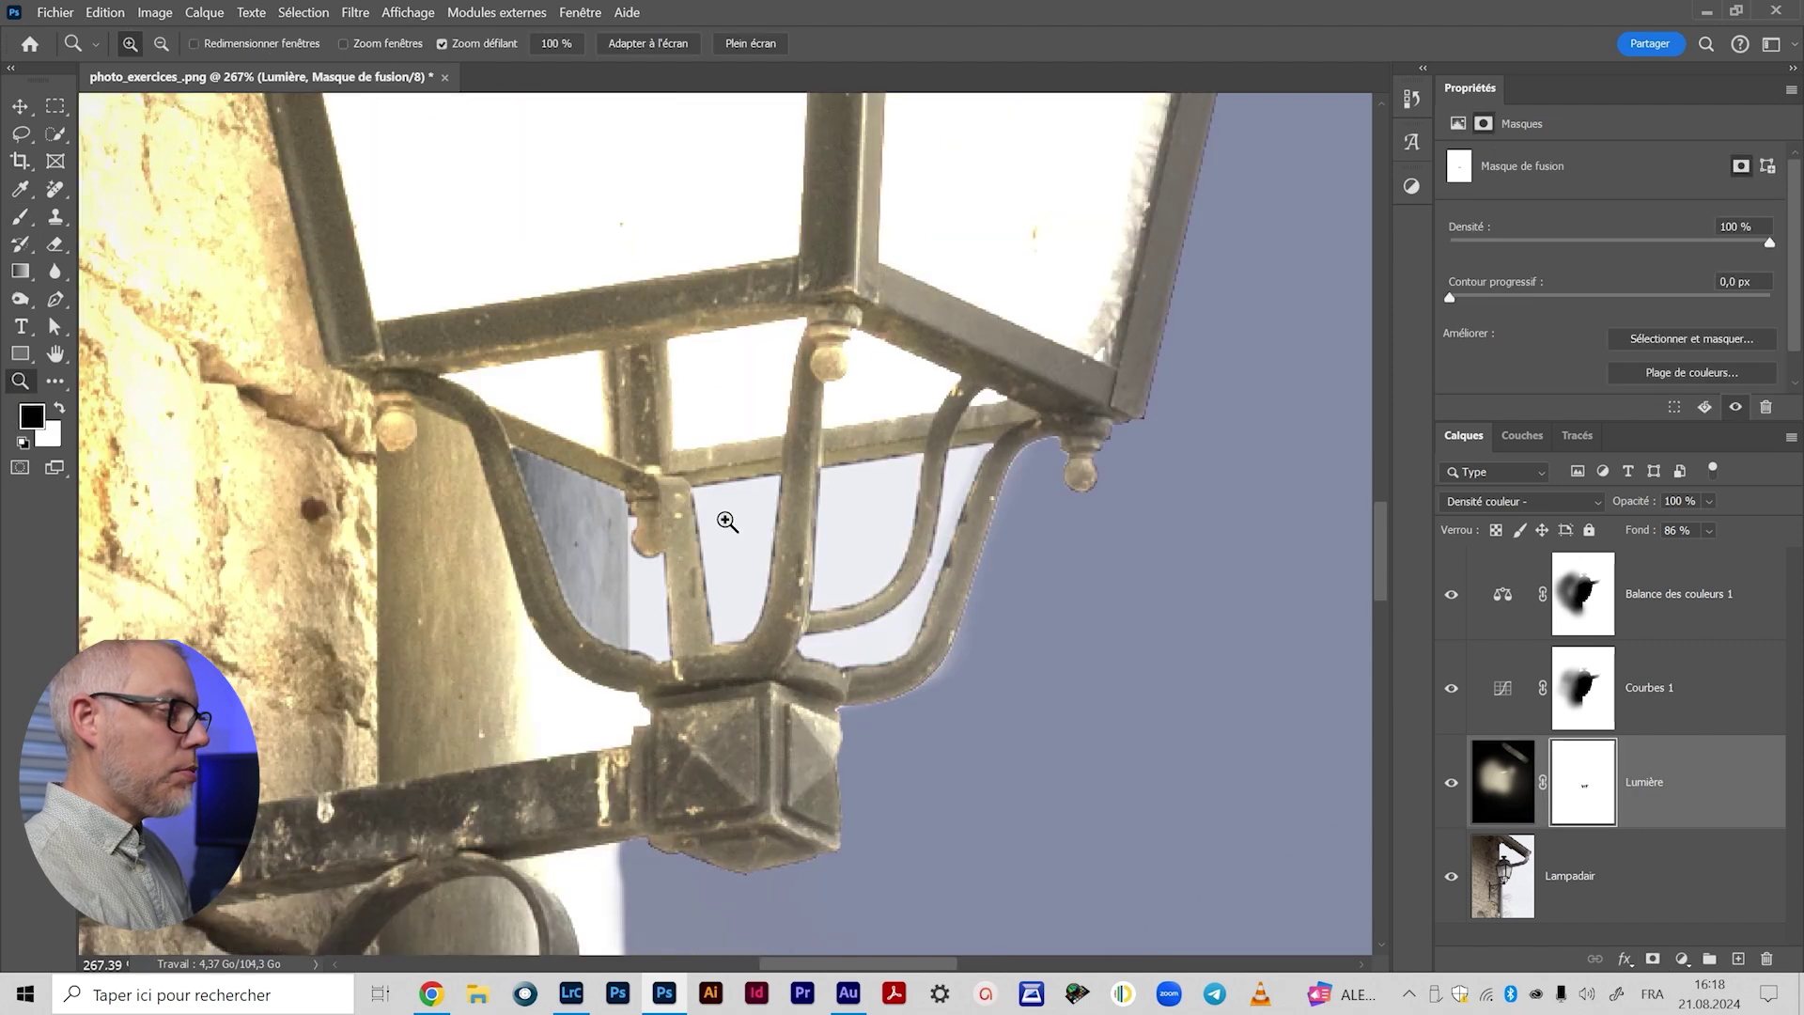
{"action": "key", "text": "b"}
{"action": "key", "text": "x"}
{"action": "key", "text": "z"}
{"action": "left_click_drag", "start_coordinate": [616, 580], "coordinate": [554, 529]}
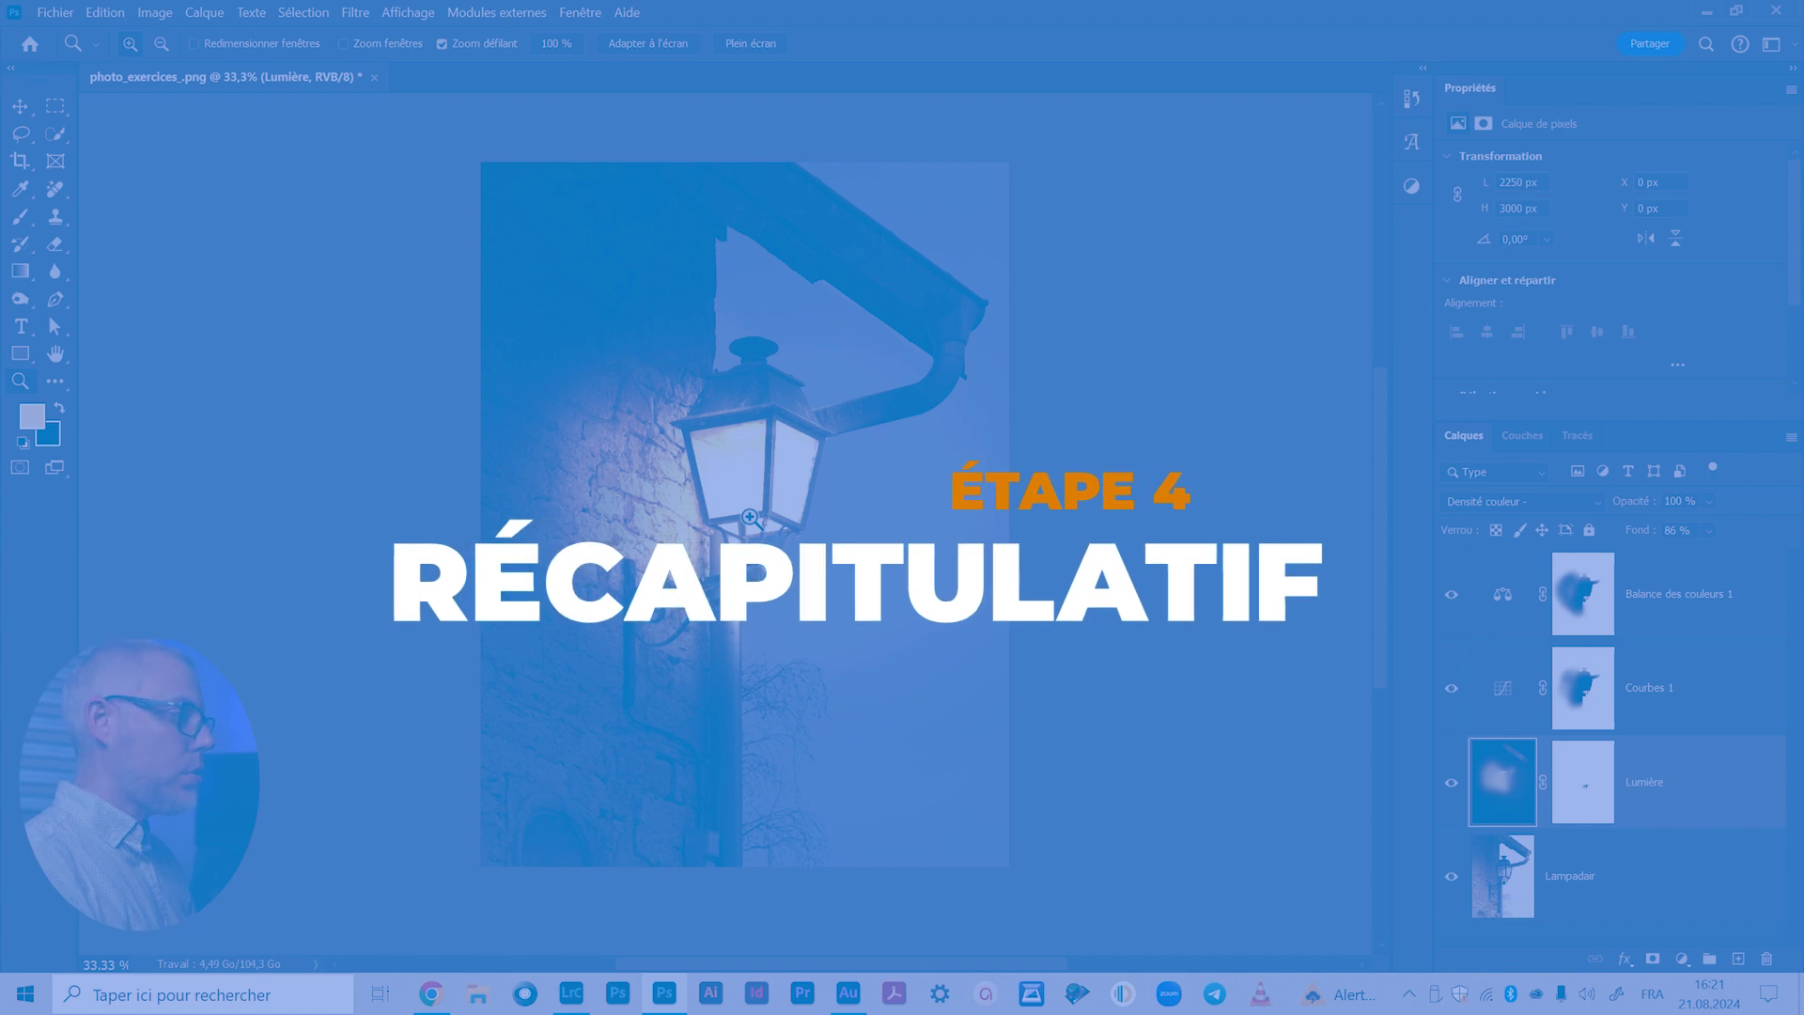
Step: Hide Courbes 1, Balance des couleurs 1 and Lumière to view the original photo, and show Lumière again
{"action": "left_click_drag", "start_coordinate": [1451, 688], "coordinate": [1452, 594]}
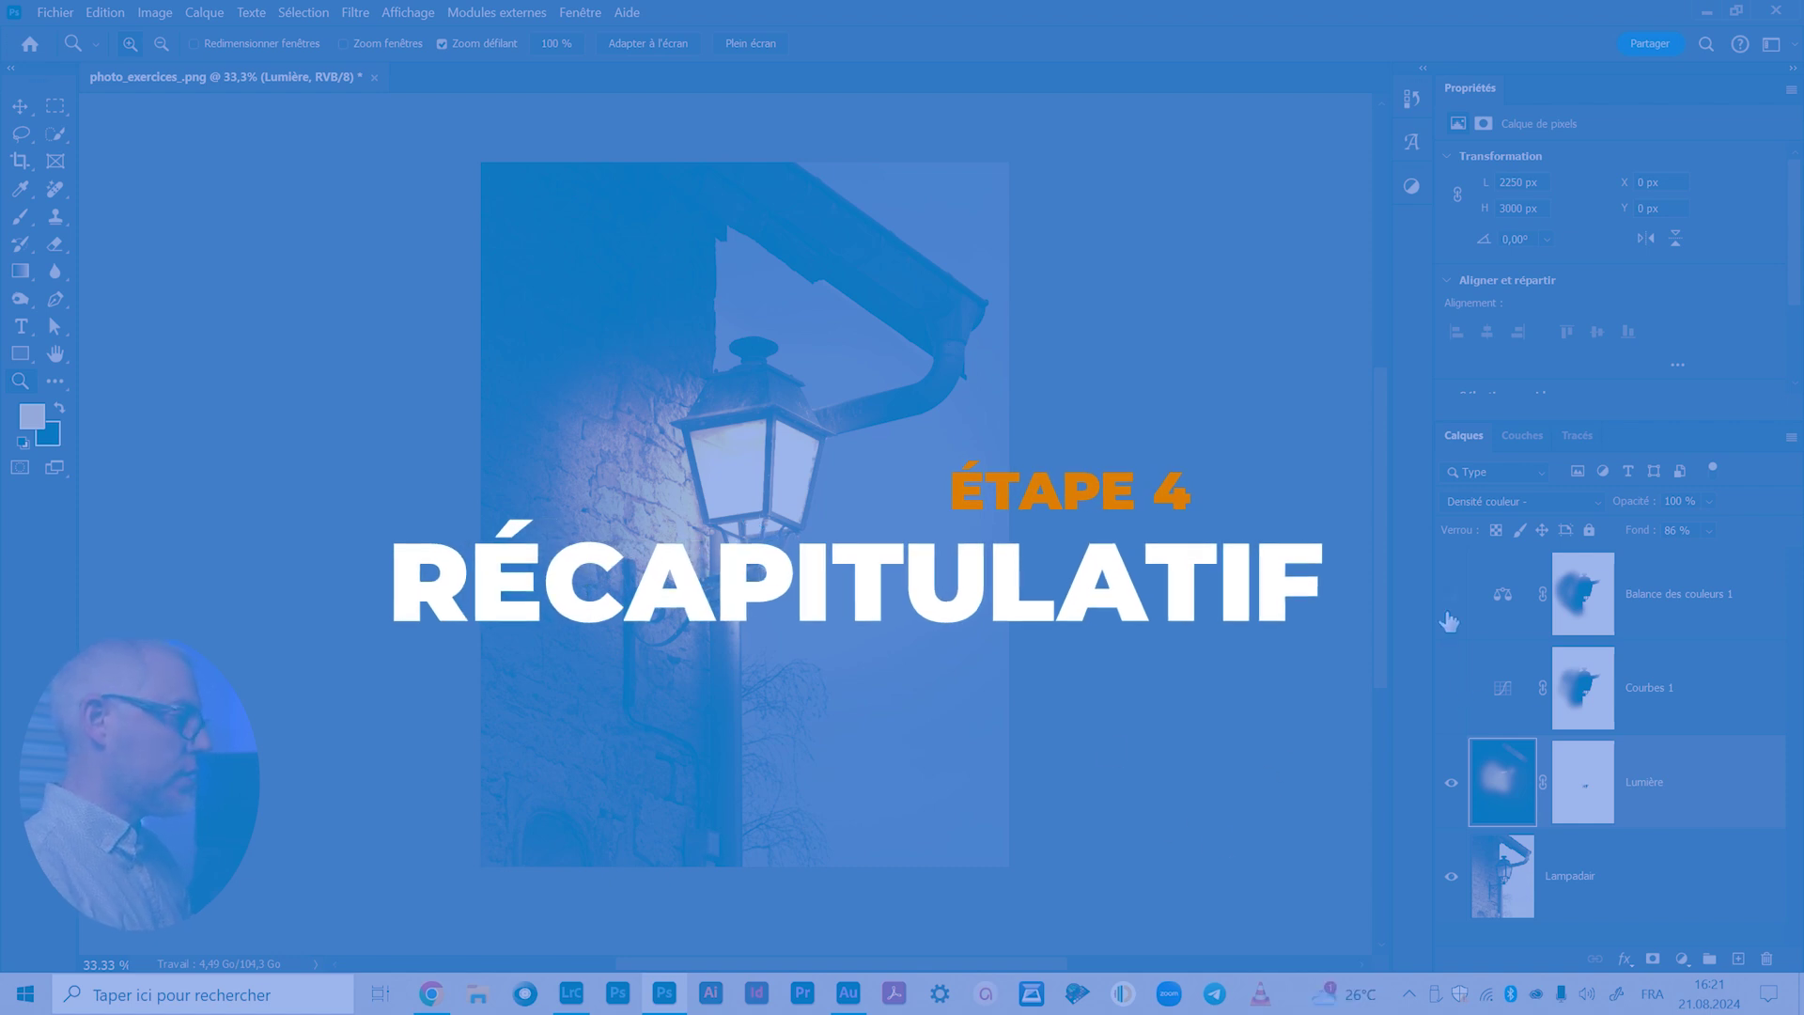
{"action": "left_click", "coordinate": [1454, 783]}
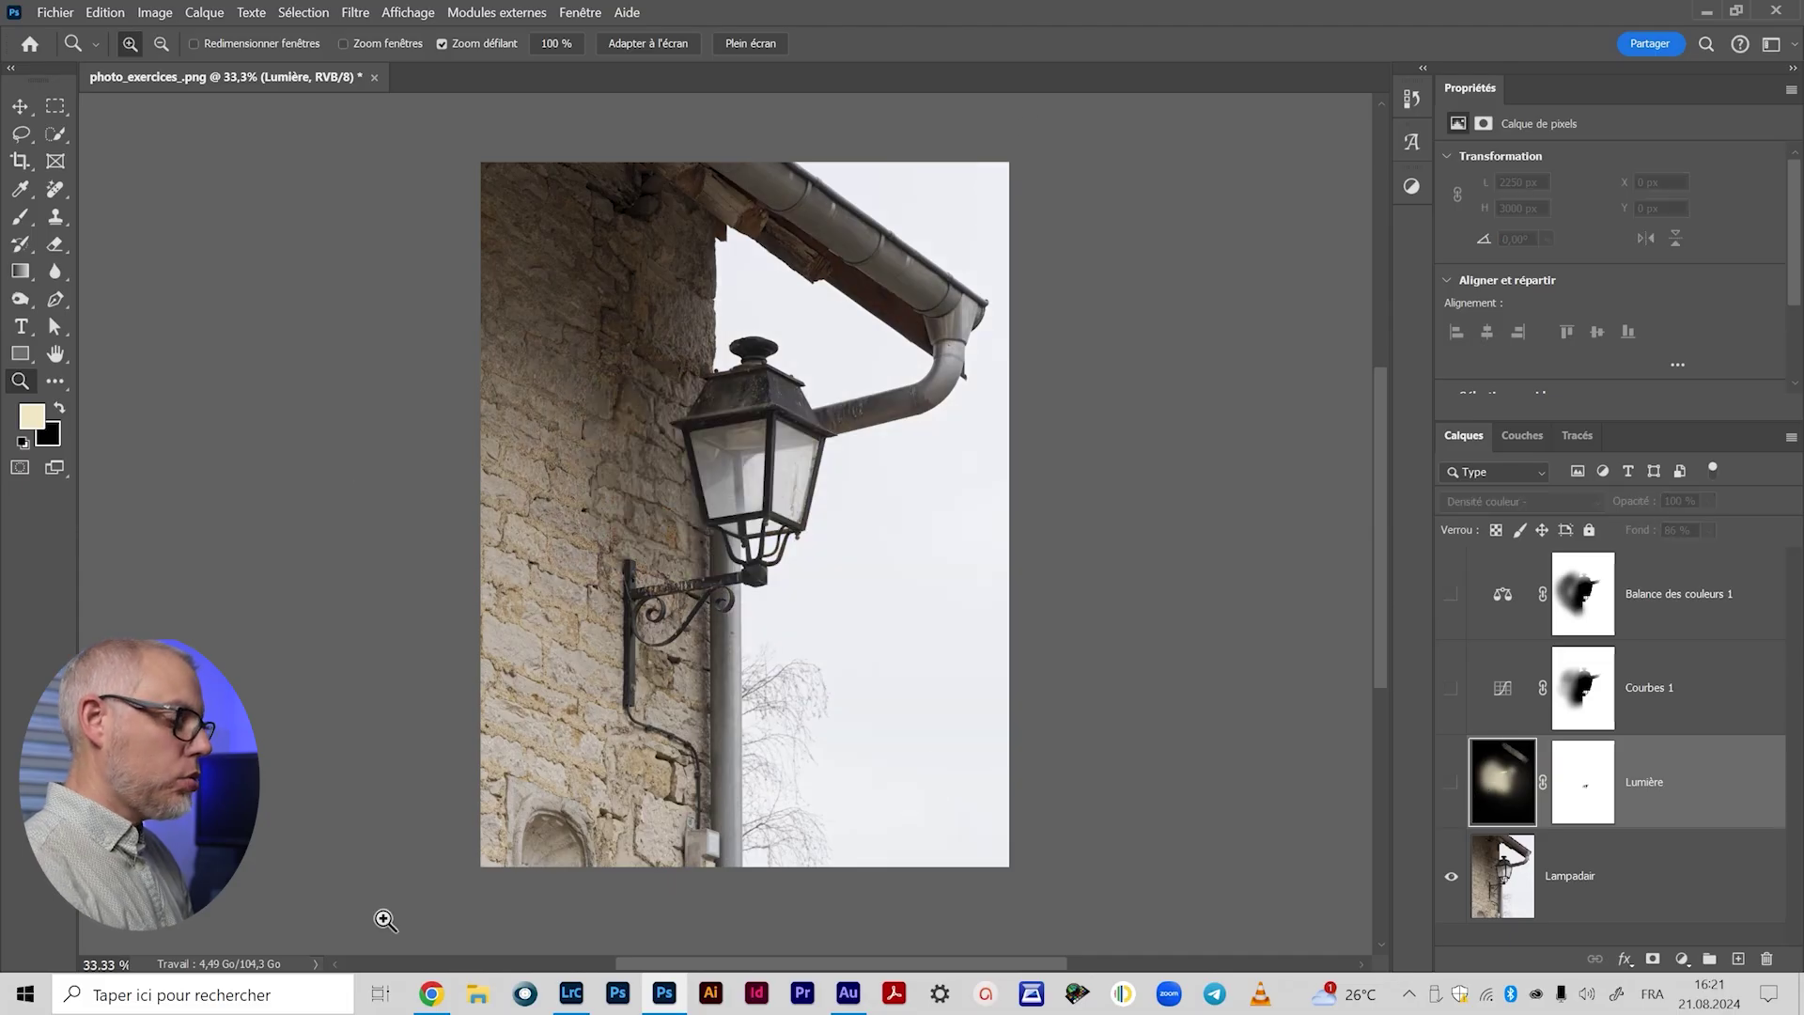
{"action": "key", "text": "v"}
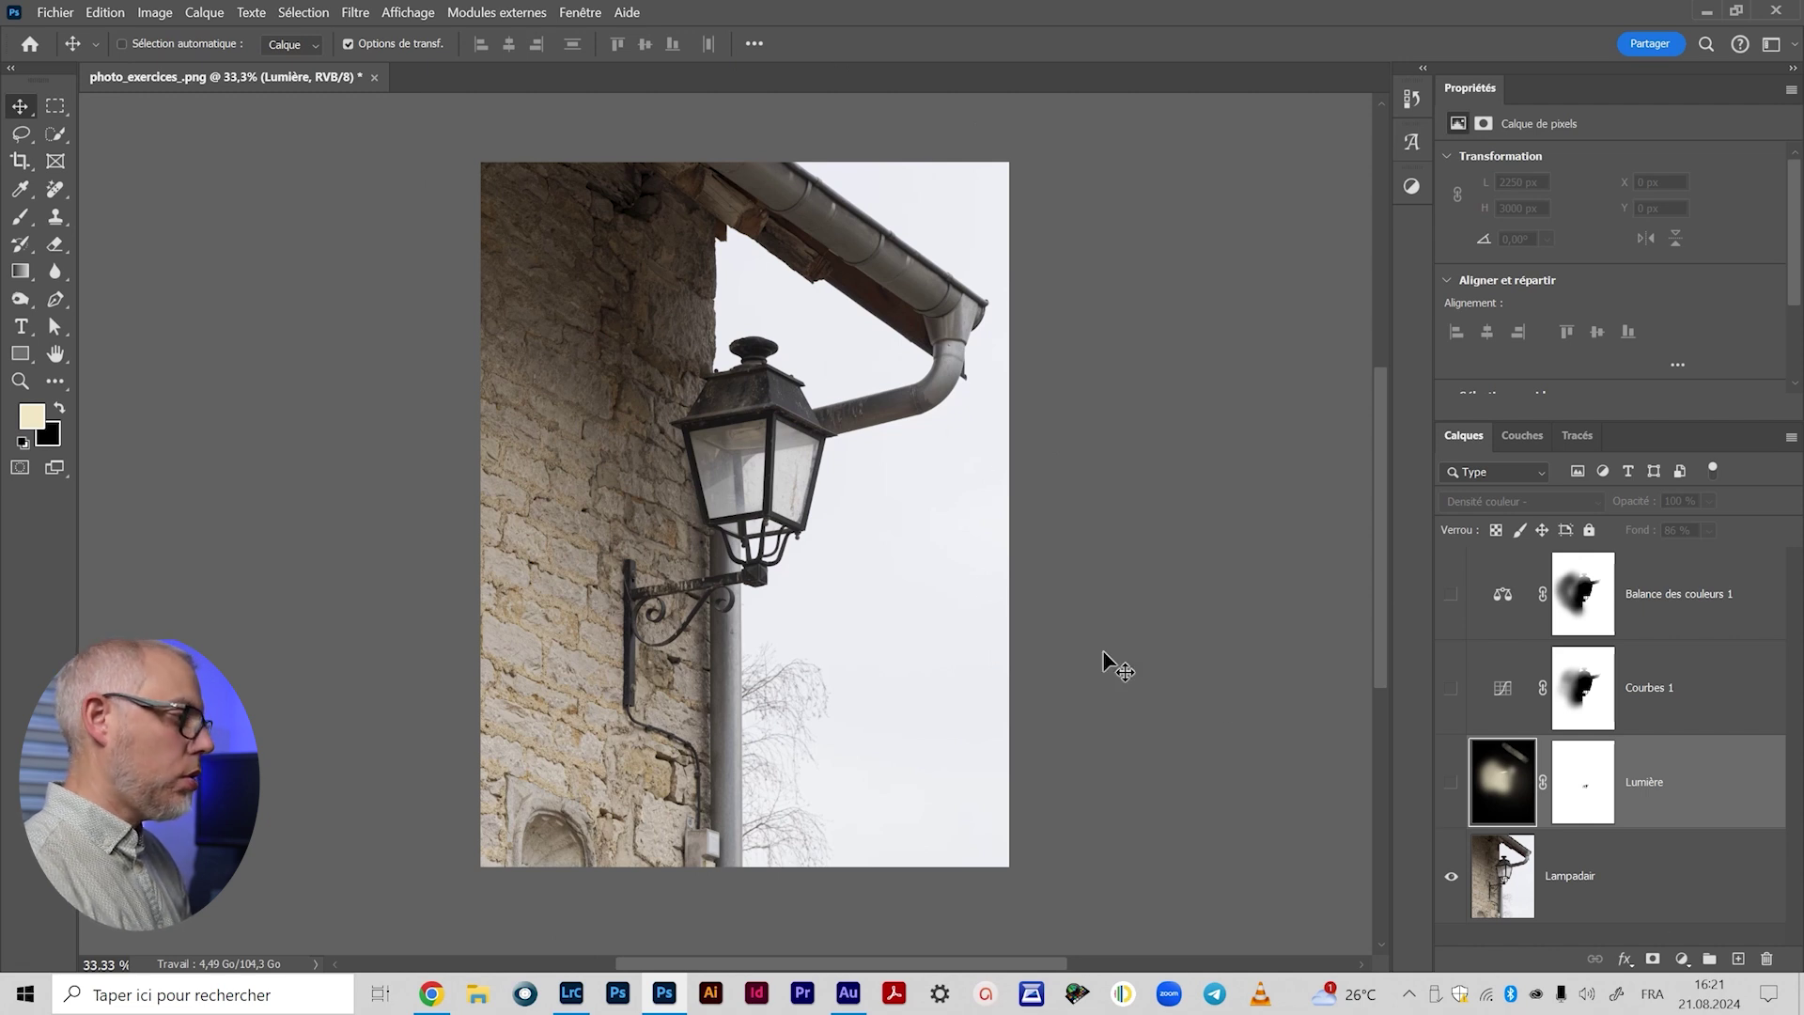
{"action": "left_click", "coordinate": [1454, 785]}
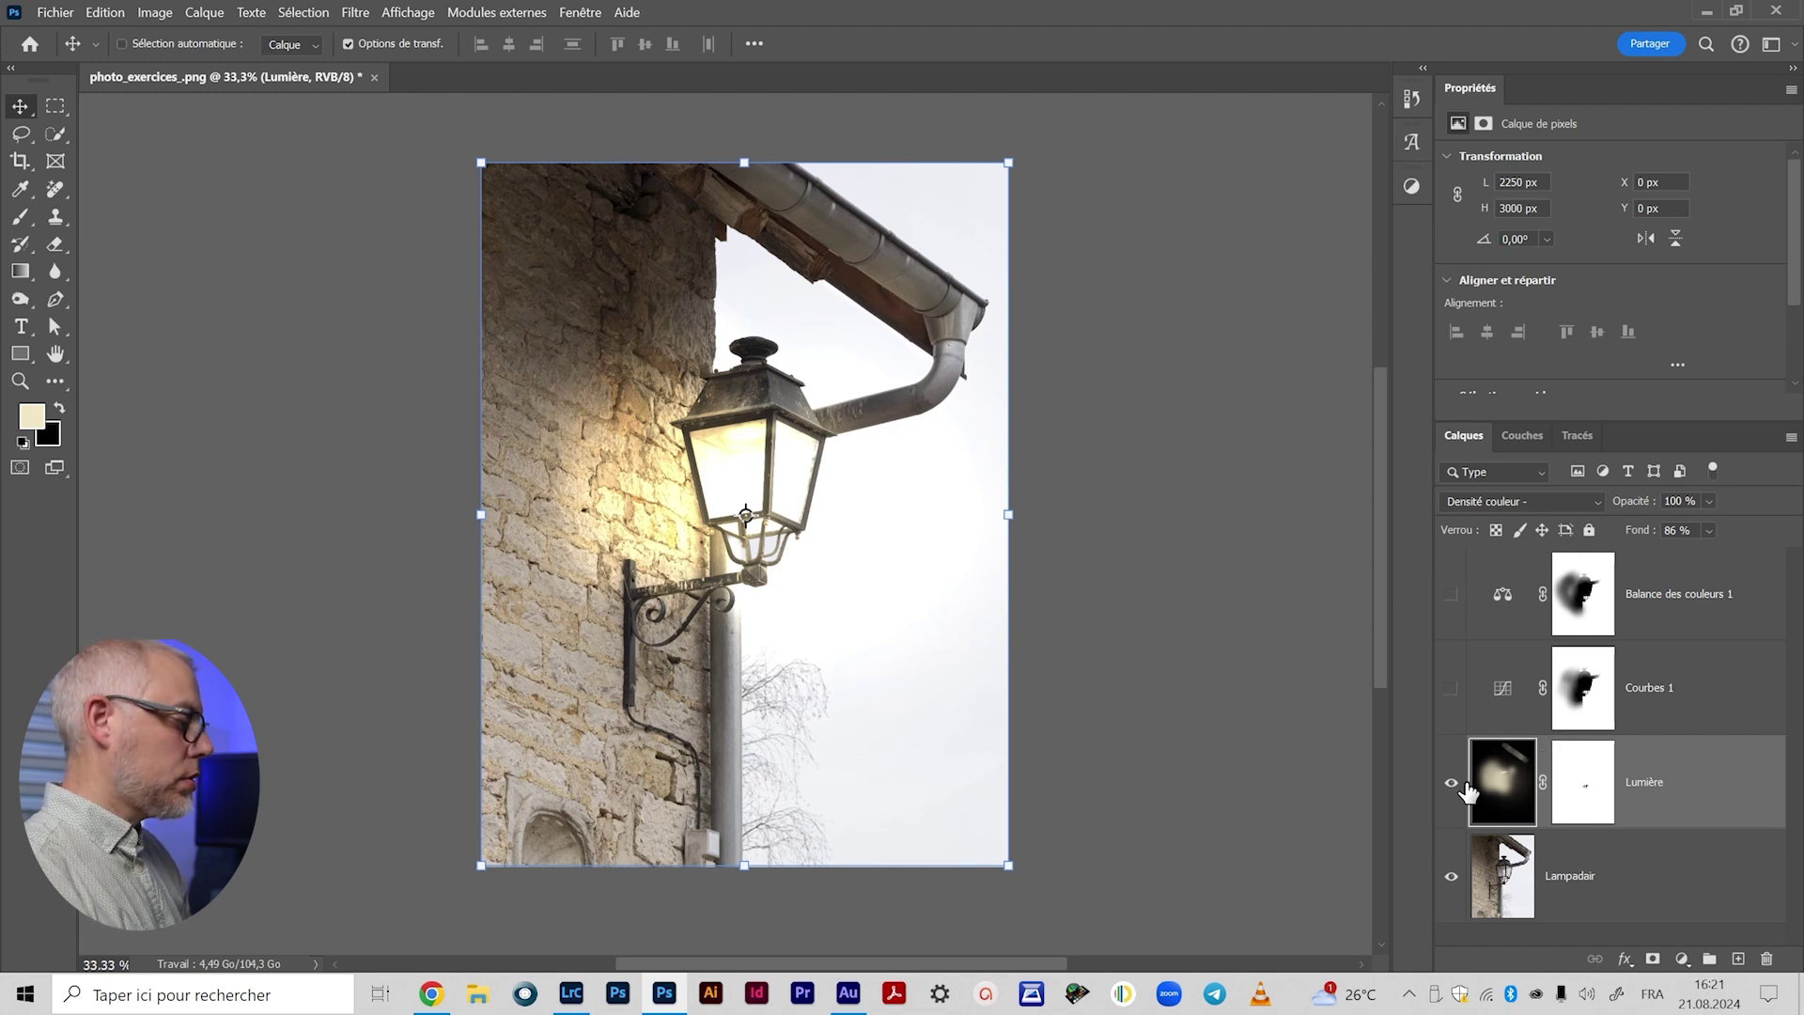
{"action": "left_click", "coordinate": [1450, 785], "text": "alt"}
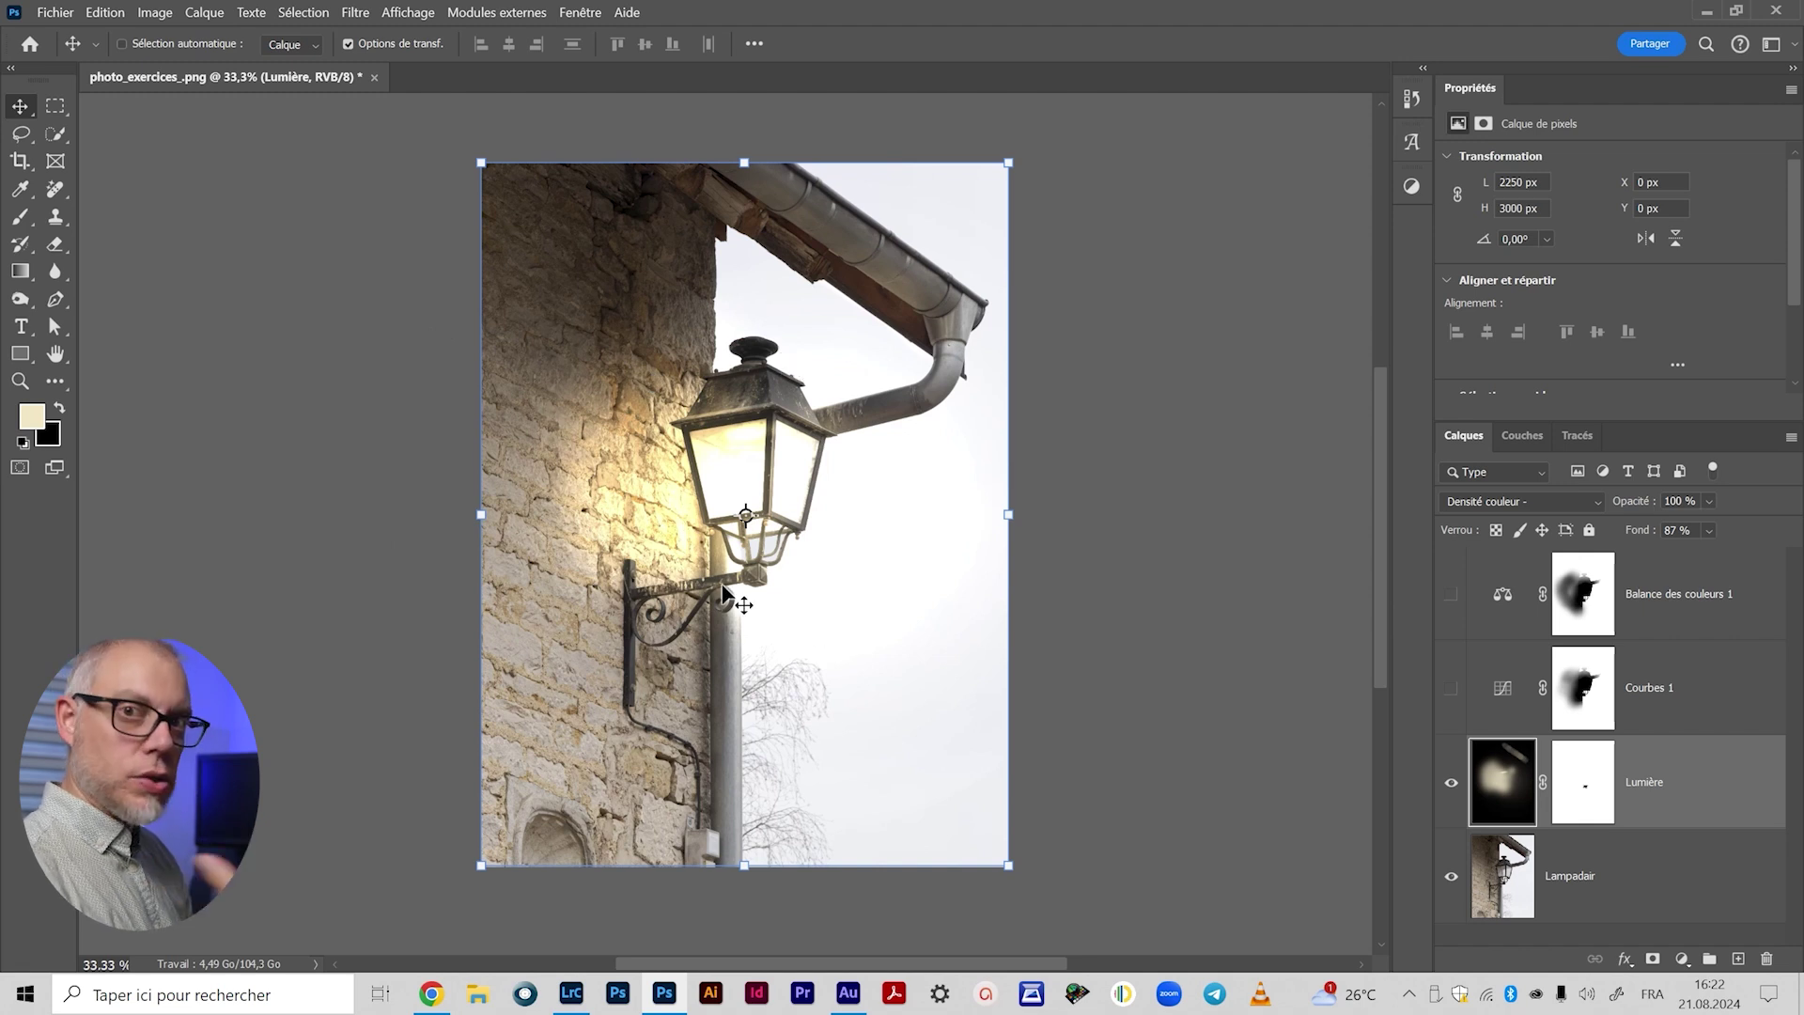
Step: Show the Courbes 1 layer and display its full curve by enlarging the properties area
{"action": "left_click", "coordinate": [1451, 690]}
{"action": "left_click", "coordinate": [1735, 706]}
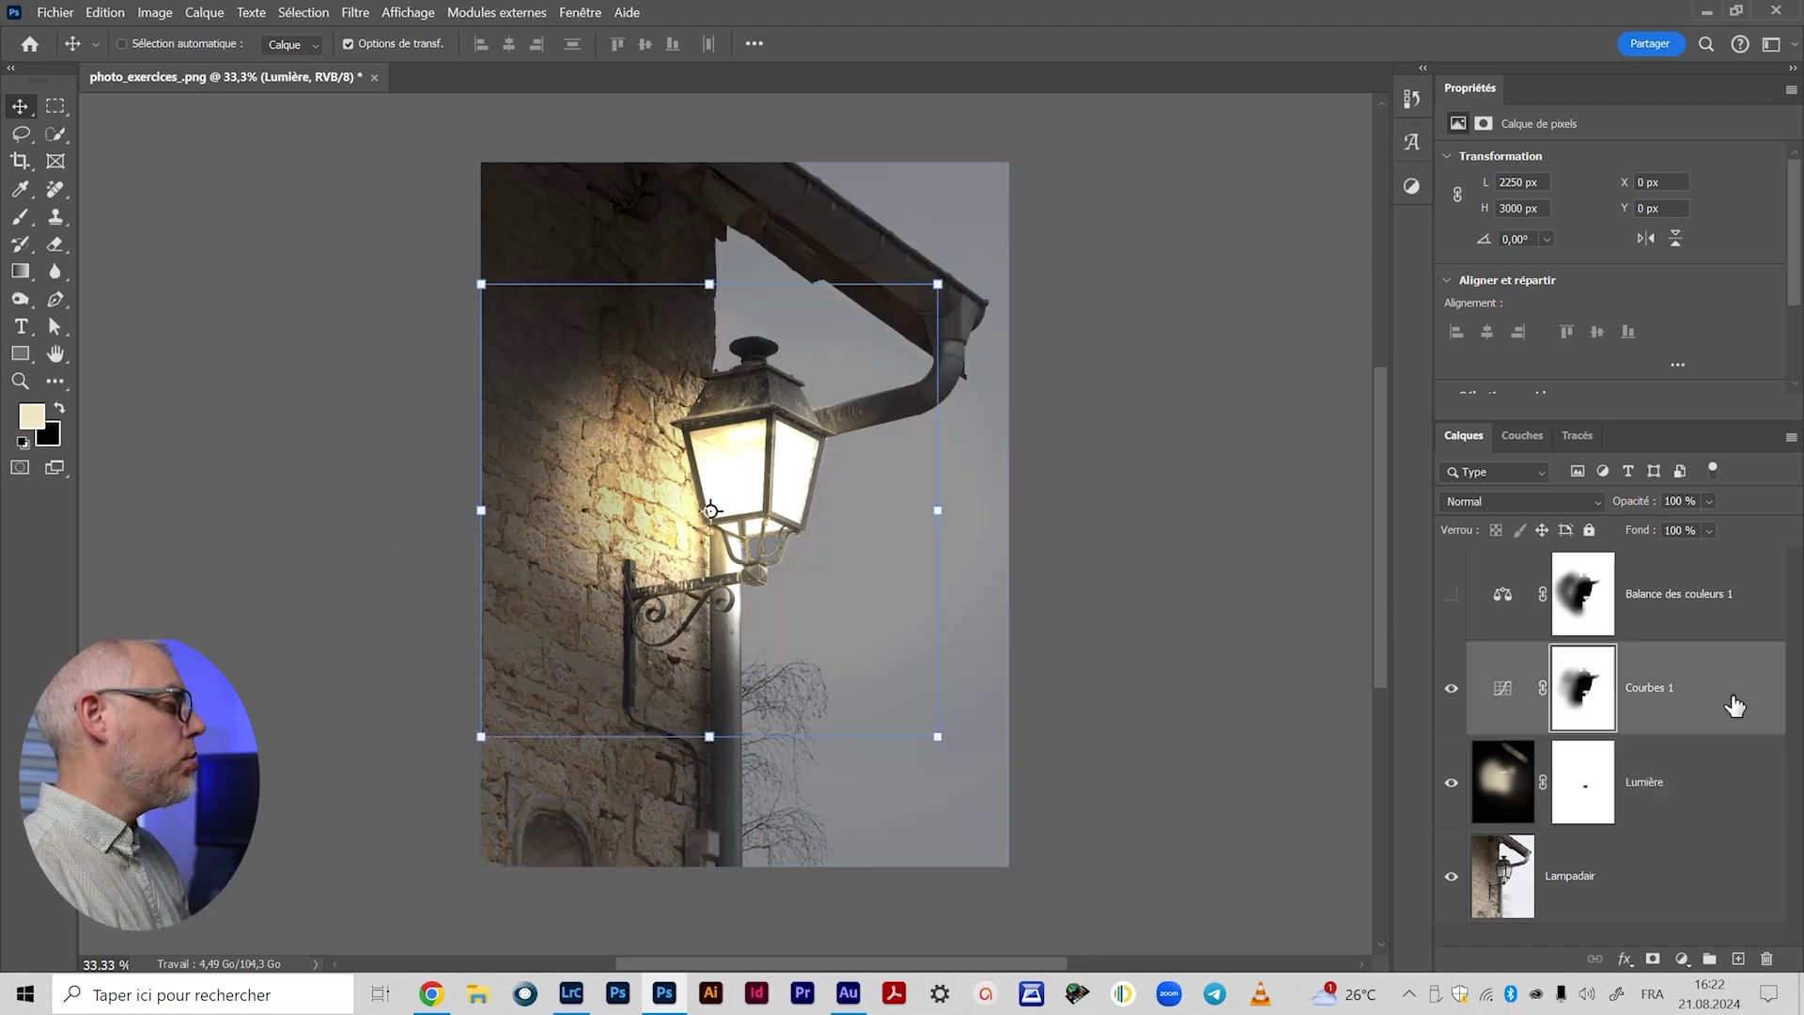
{"action": "left_click", "coordinate": [1510, 693]}
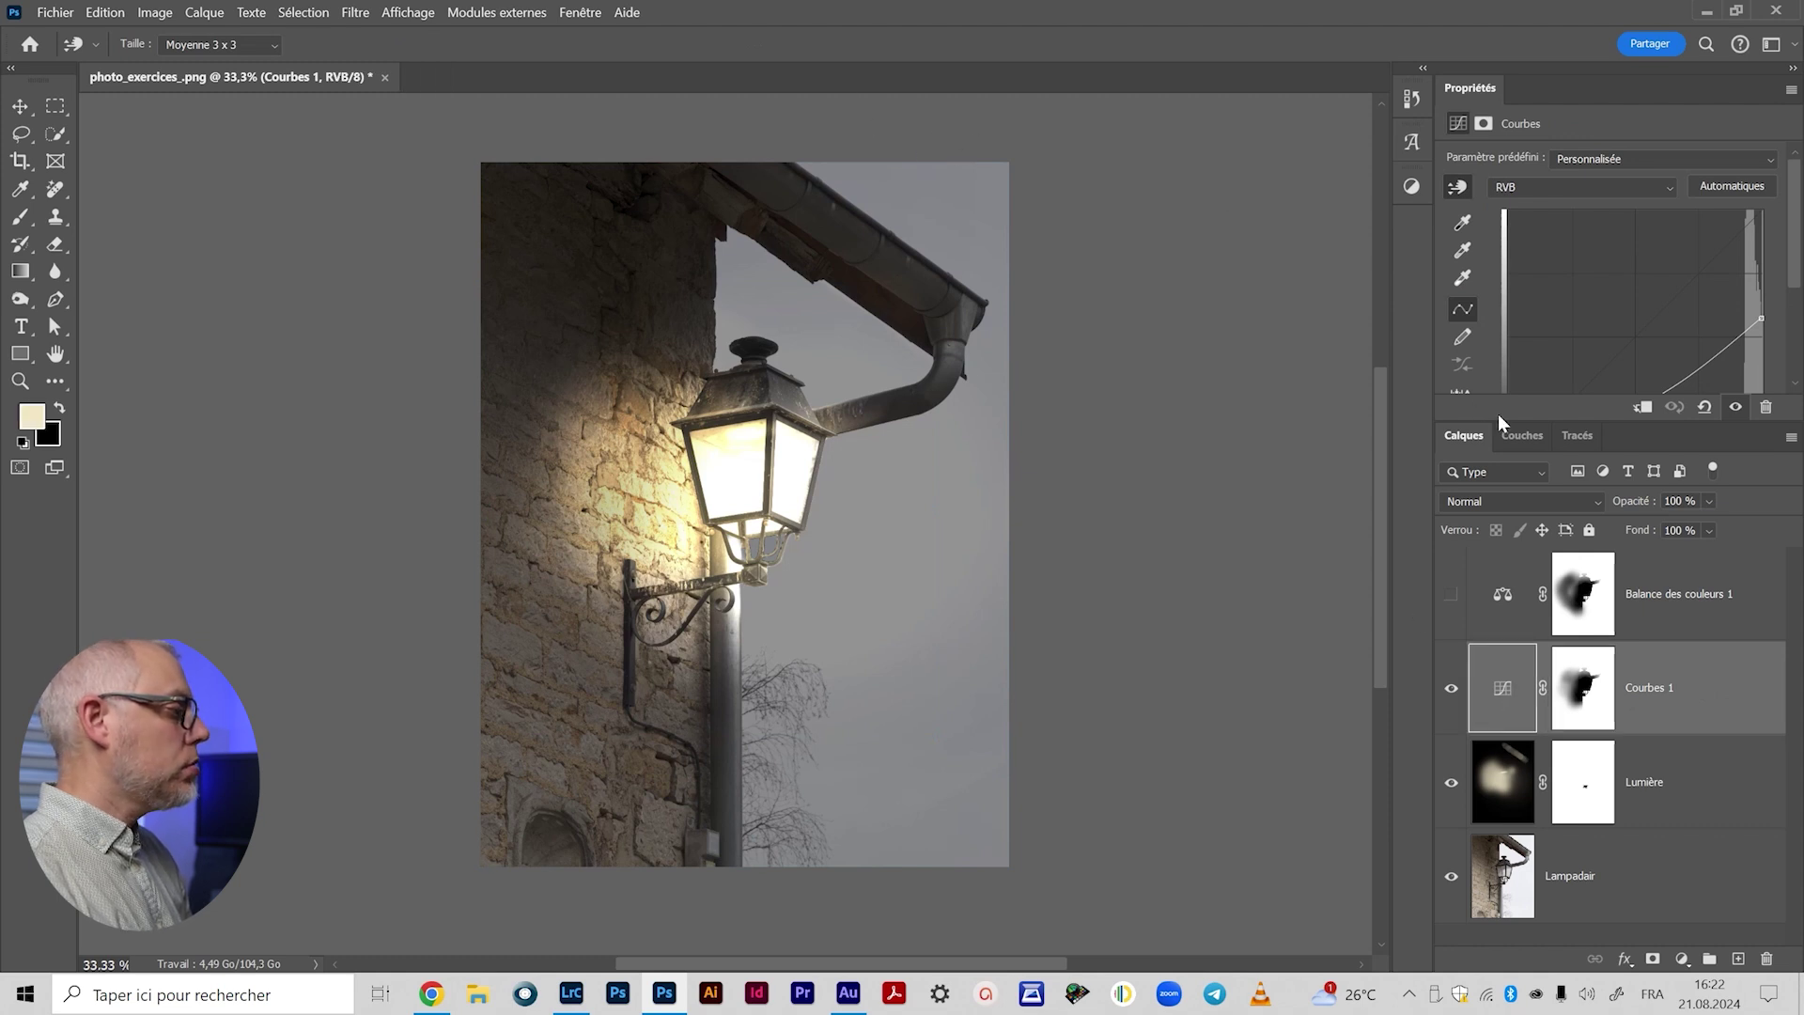
{"action": "left_click_drag", "start_coordinate": [1496, 421], "coordinate": [1499, 533]}
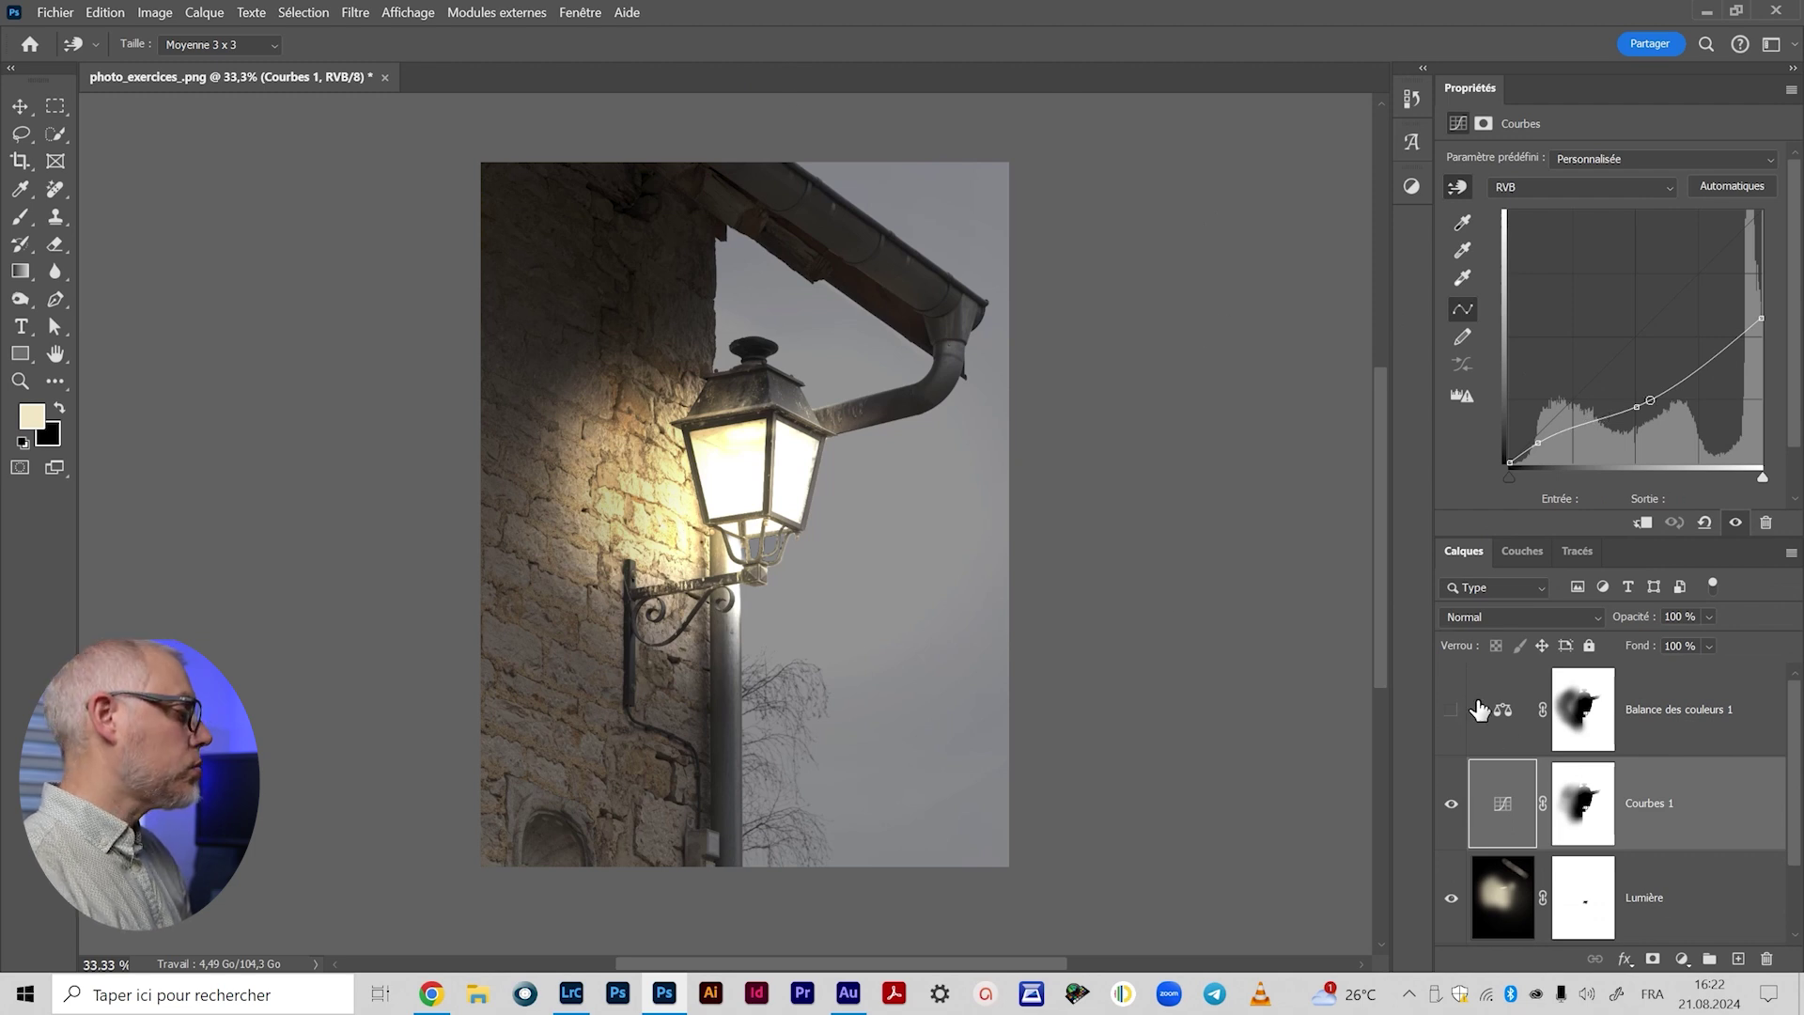
Step: Show Balance des couleurs 1, review its midtone colour settings, and deselect the layer to view the whole image
{"action": "left_click", "coordinate": [1450, 709]}
{"action": "left_click", "coordinate": [1503, 715]}
{"action": "key", "text": "v"}
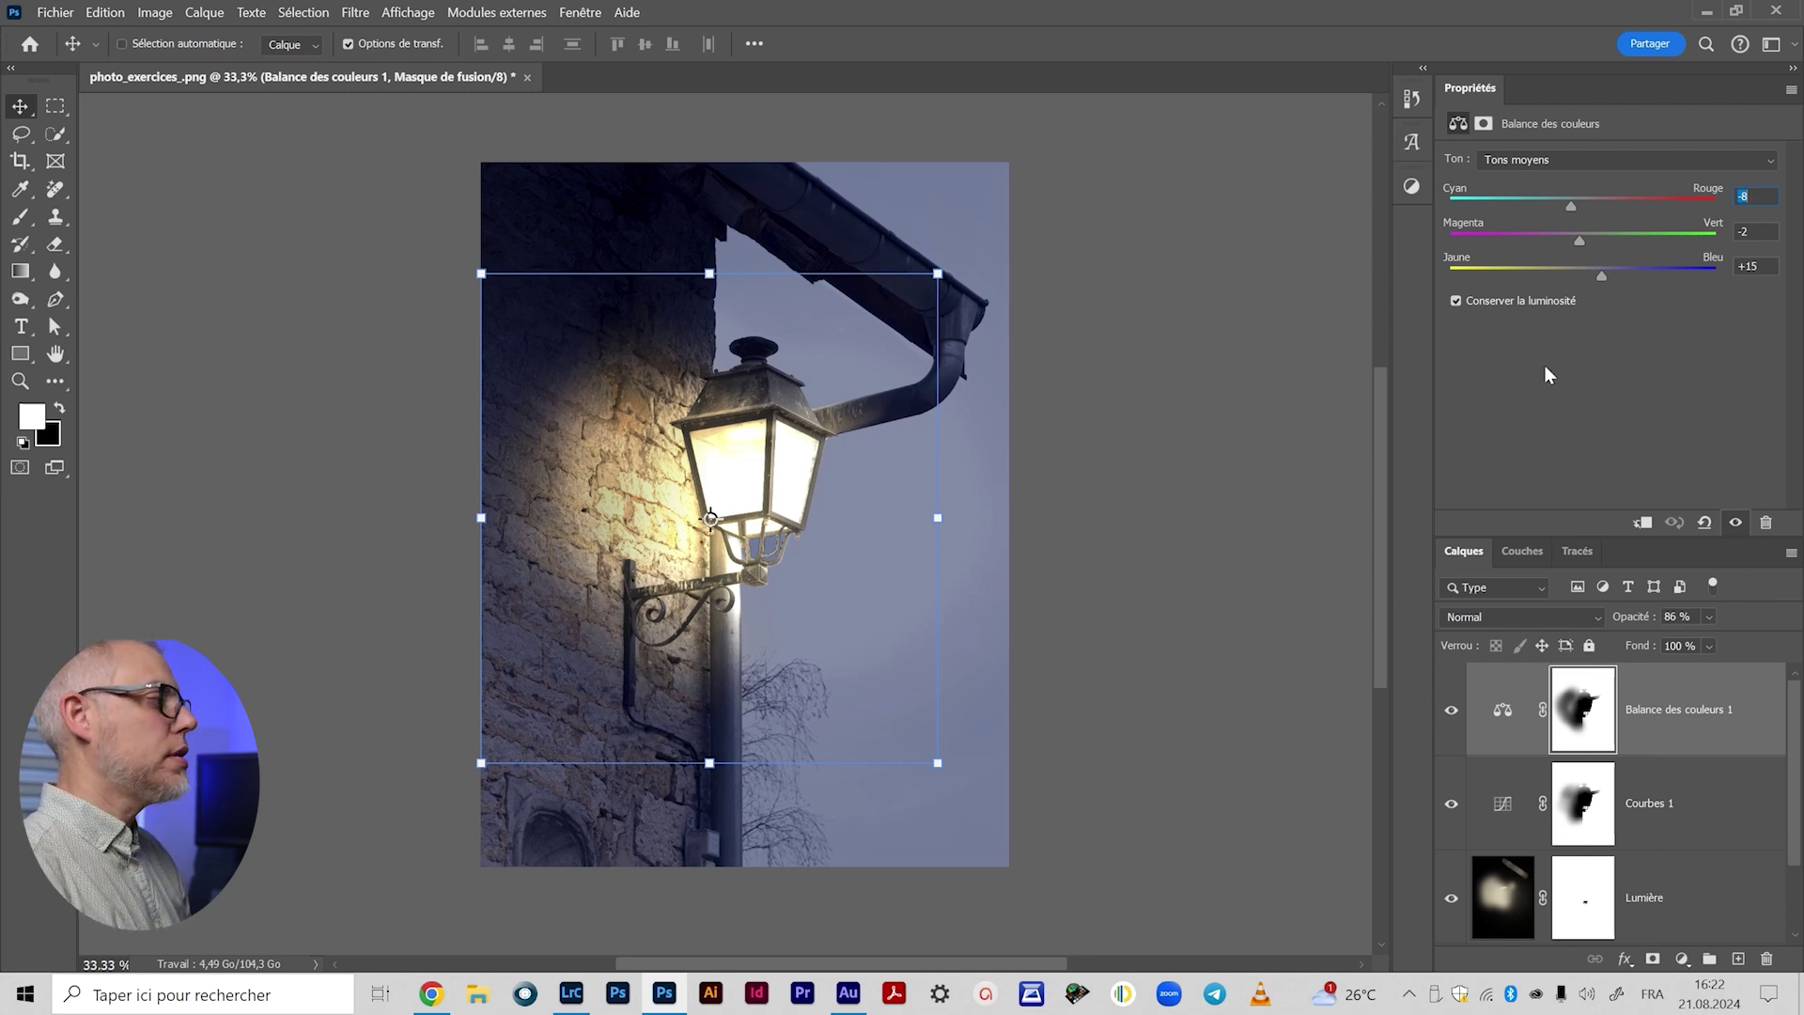
{"action": "key", "text": "ctrl+2"}
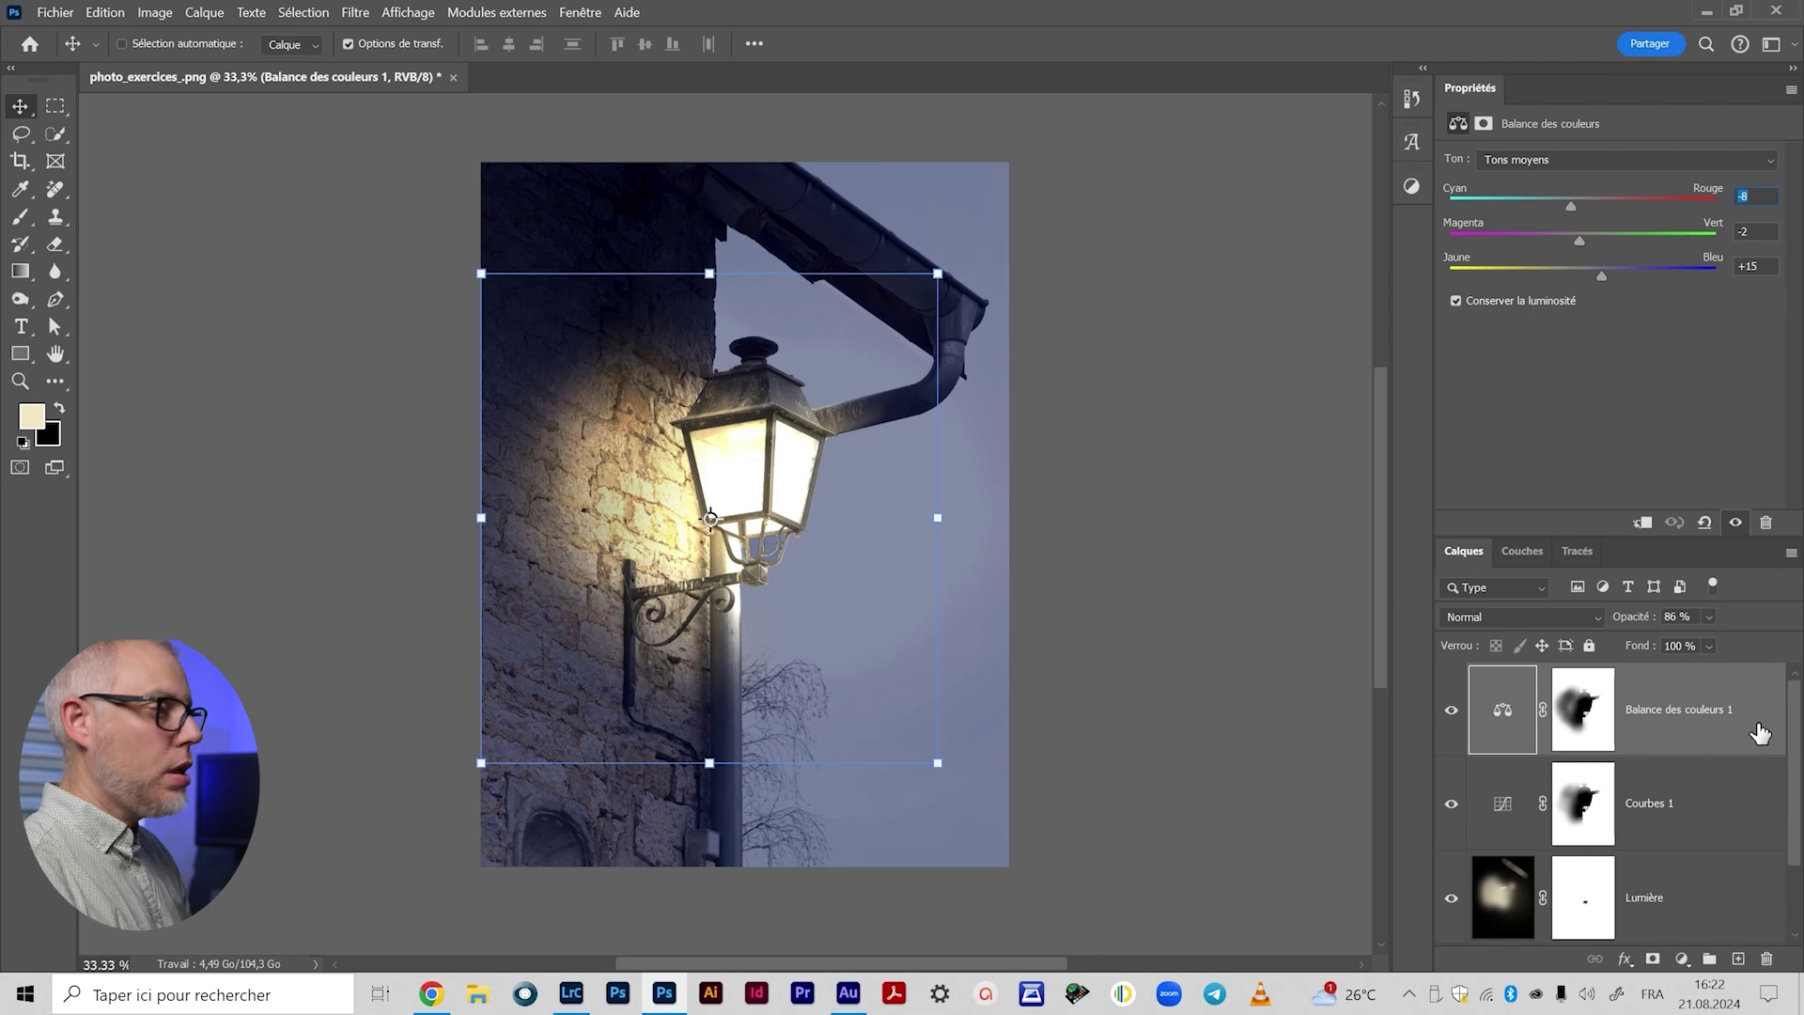
{"action": "left_click", "coordinate": [1760, 733], "text": "ctrl"}
{"action": "key", "text": "z"}
{"action": "key", "text": "ctrl+0"}
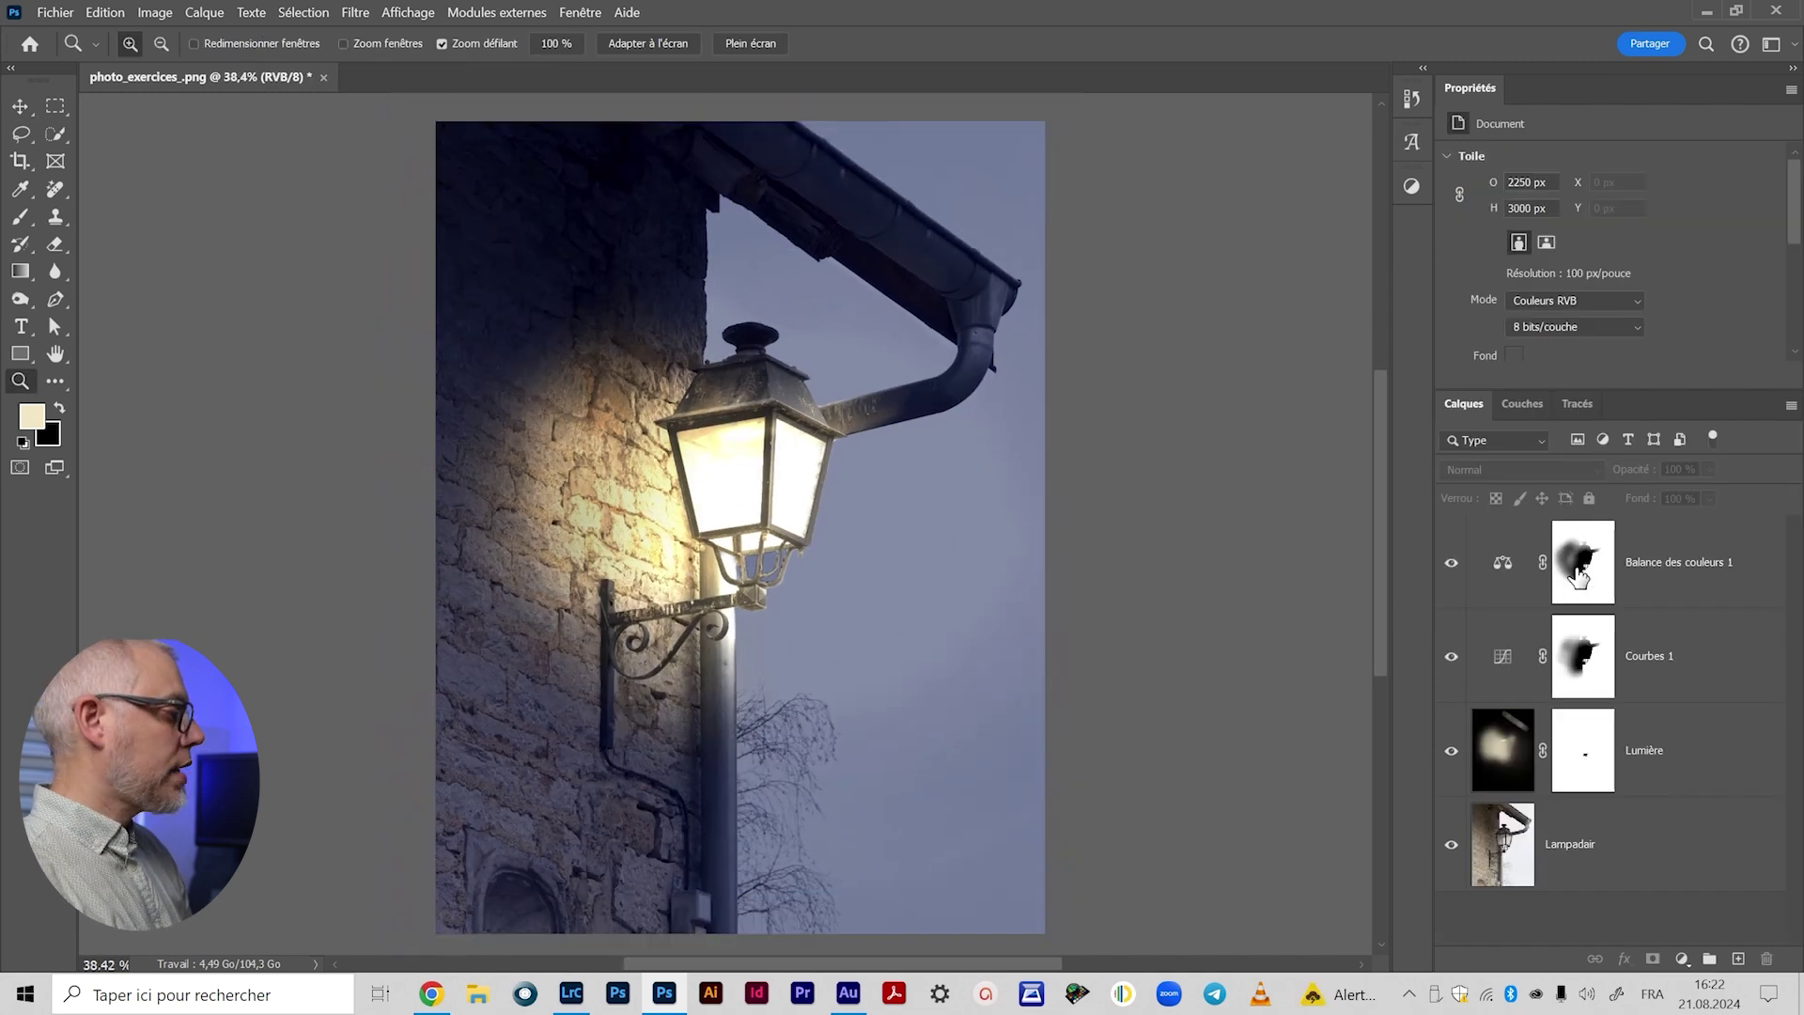
Step: Examine the Courbes 1 and Balance des couleurs 1 masks on their own, and return to the image view
{"action": "left_click", "coordinate": [1578, 575]}
{"action": "left_click", "coordinate": [1588, 681], "text": "alt"}
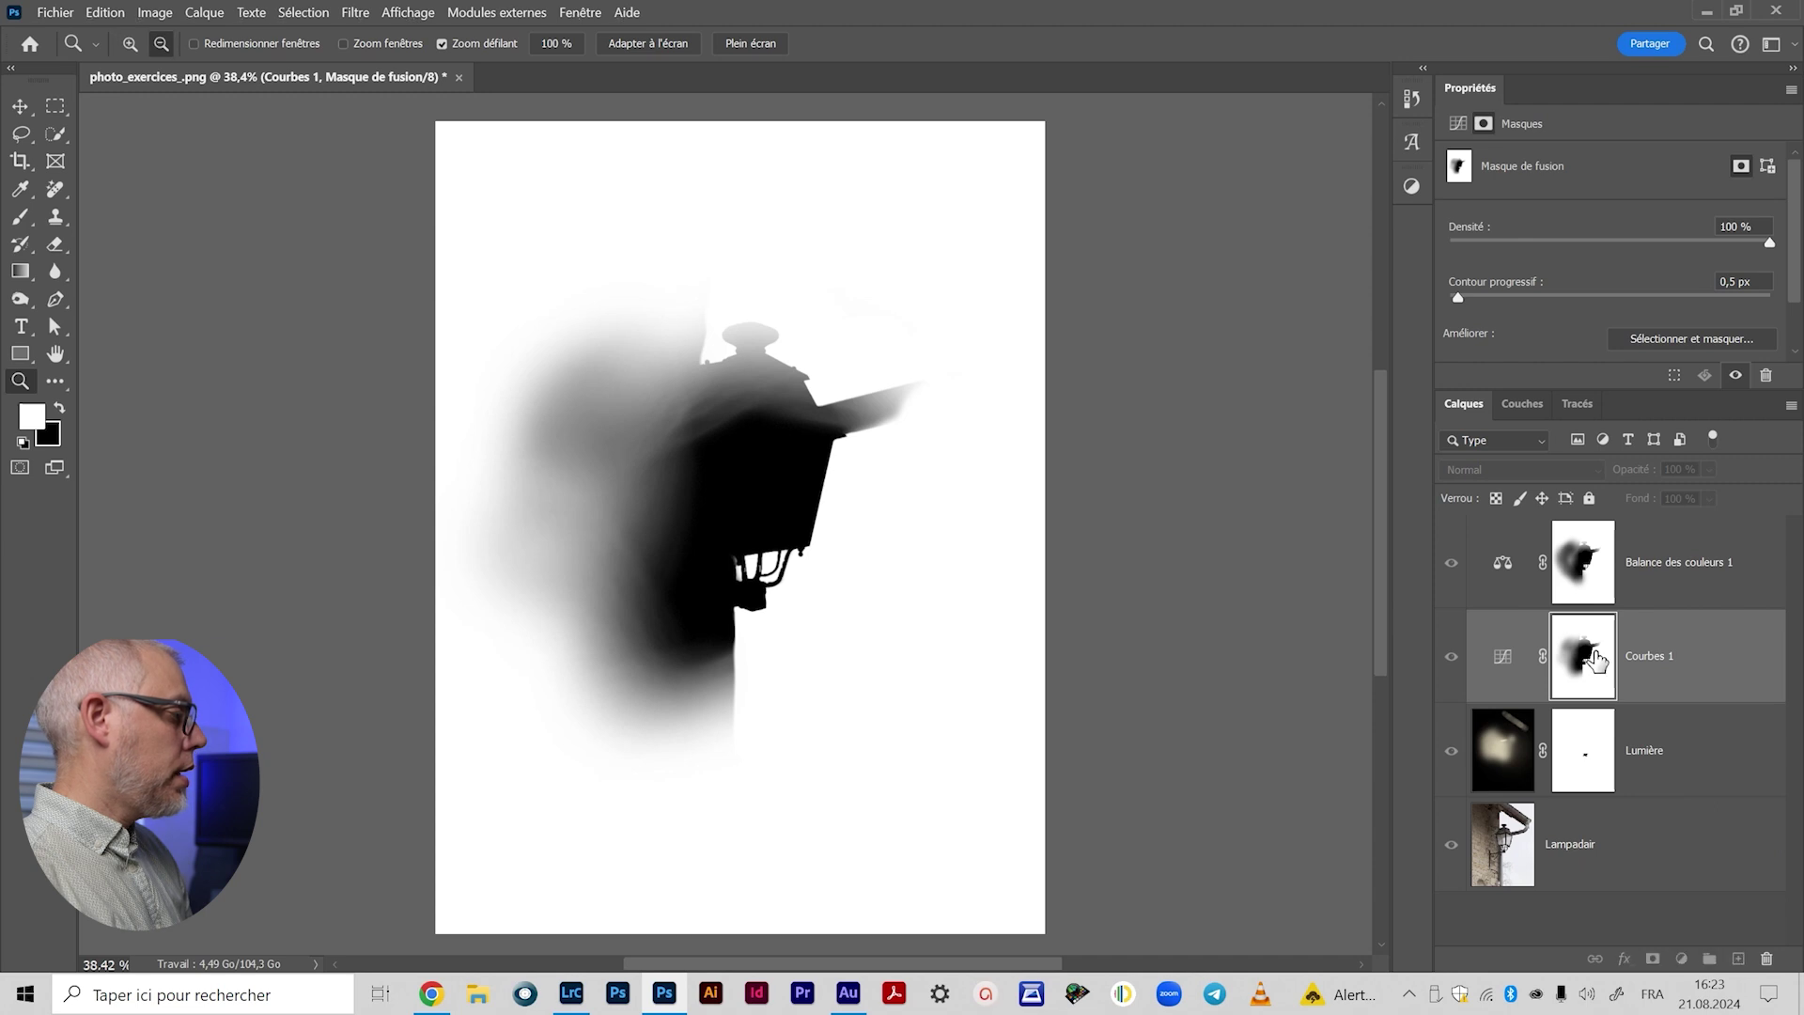
{"action": "left_click", "coordinate": [1597, 663], "text": "alt"}
{"action": "left_click", "coordinate": [1586, 571]}
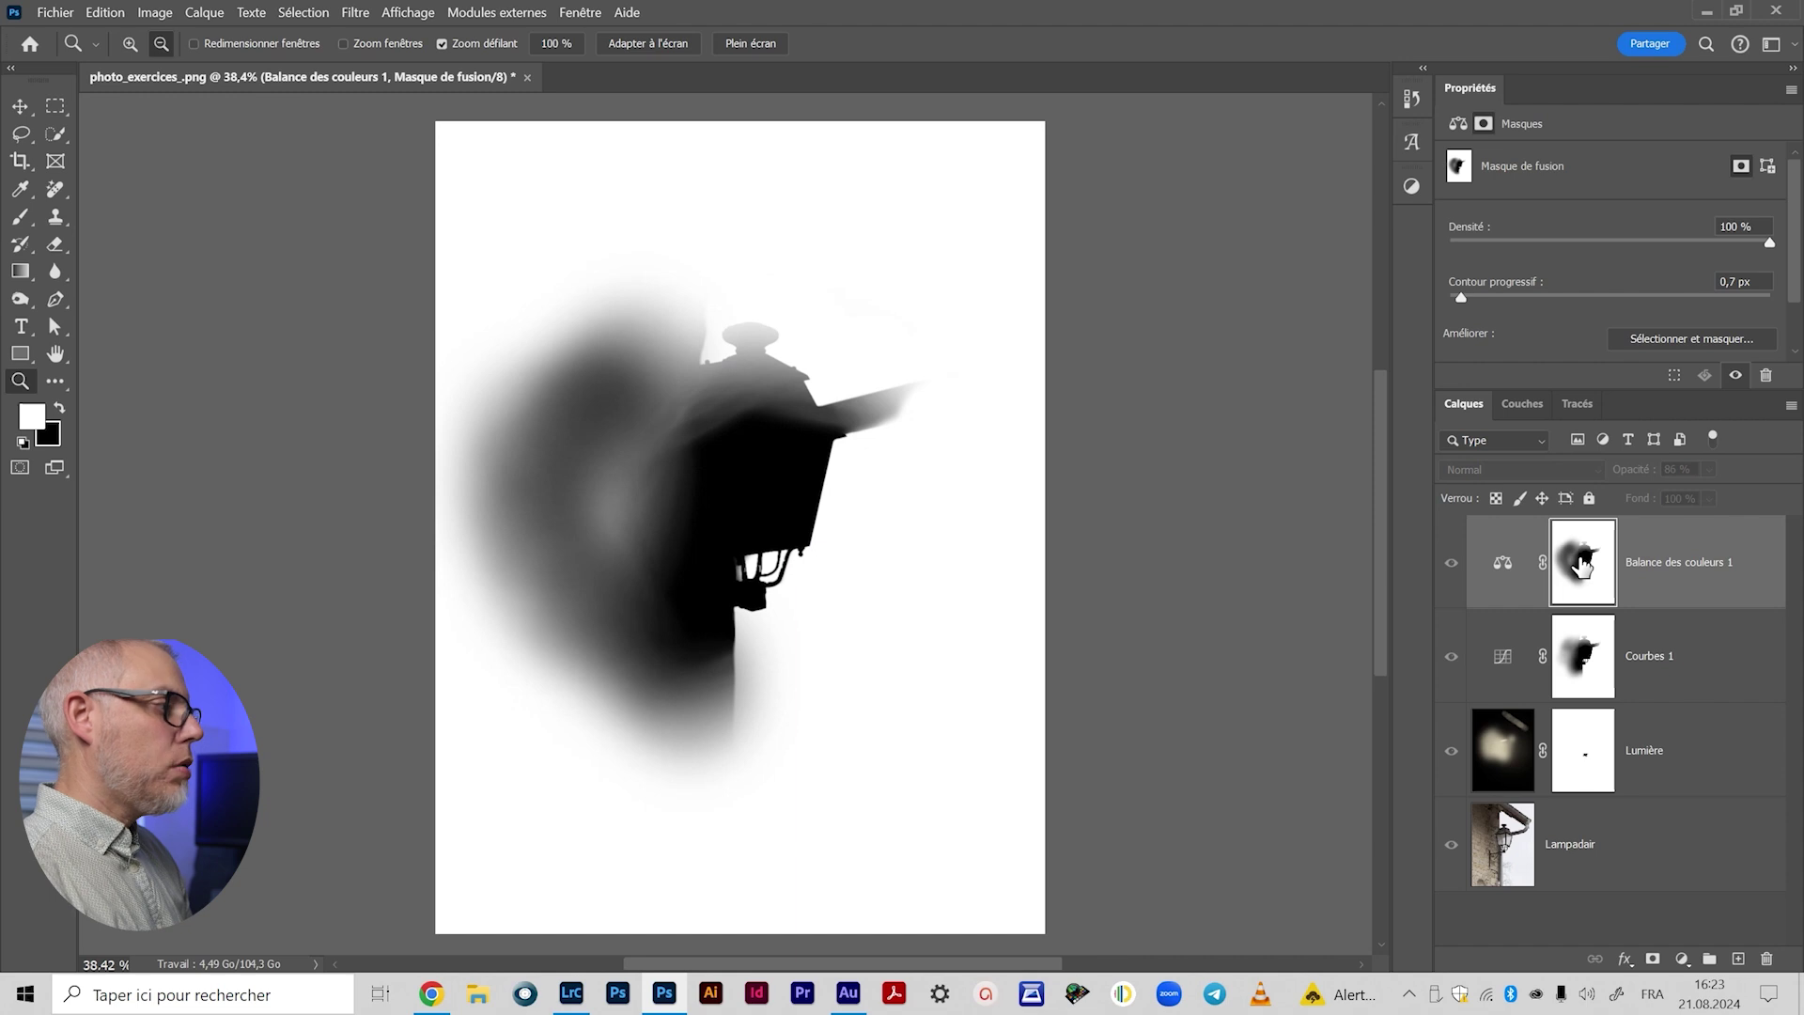
{"action": "left_click", "coordinate": [1585, 565], "text": "alt"}
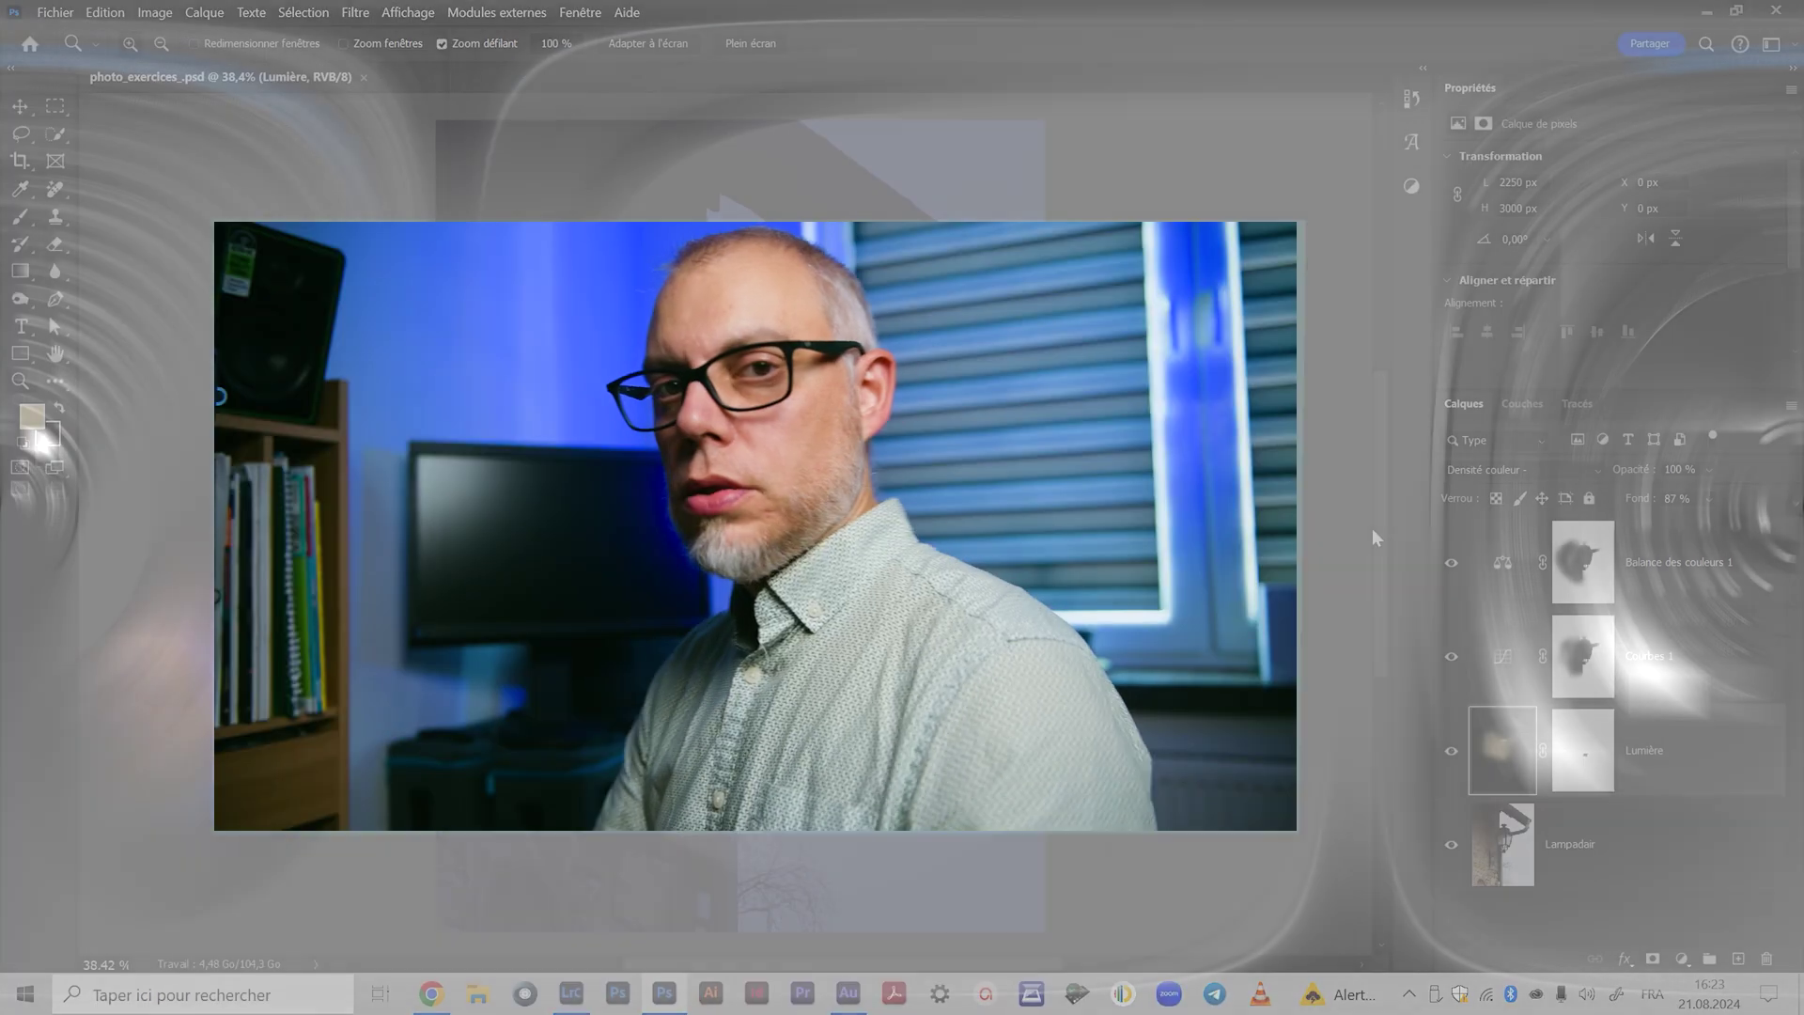